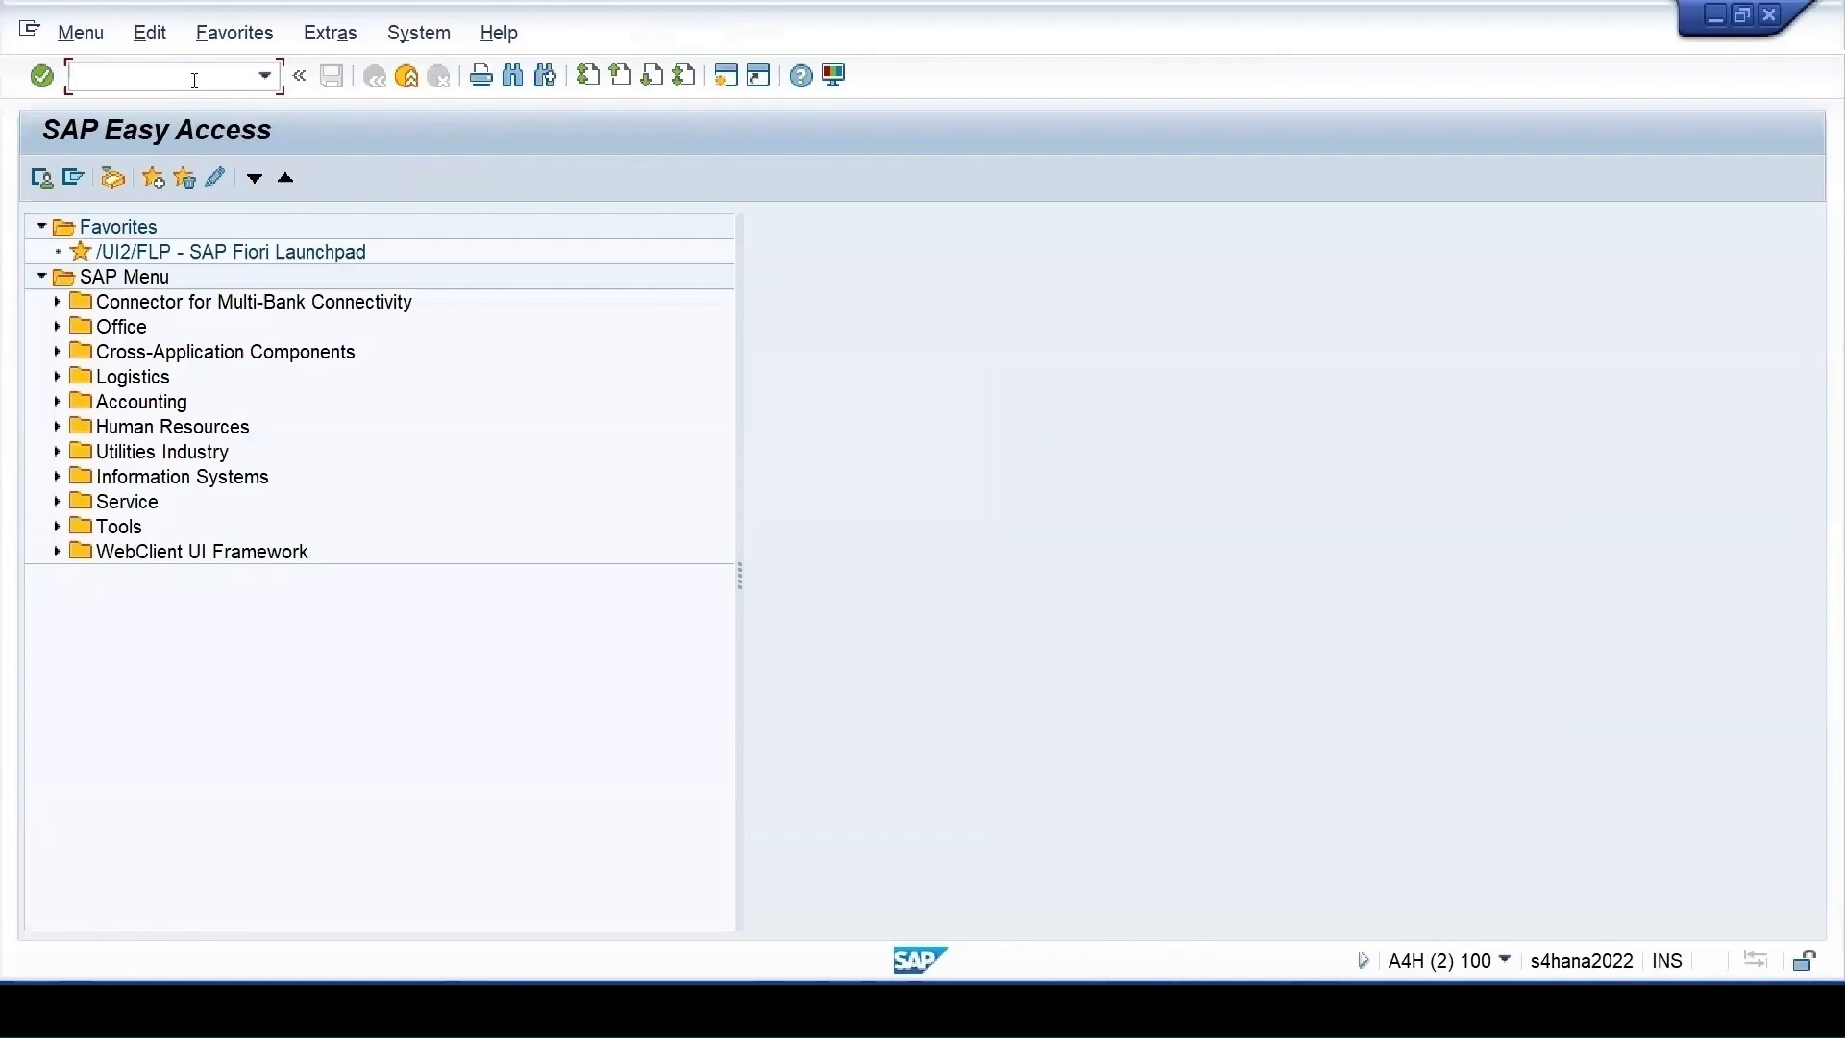
Start QP01 and fill in material 110 and plant 1710 from the recent-entry lists
type("qp01")
key("Return")
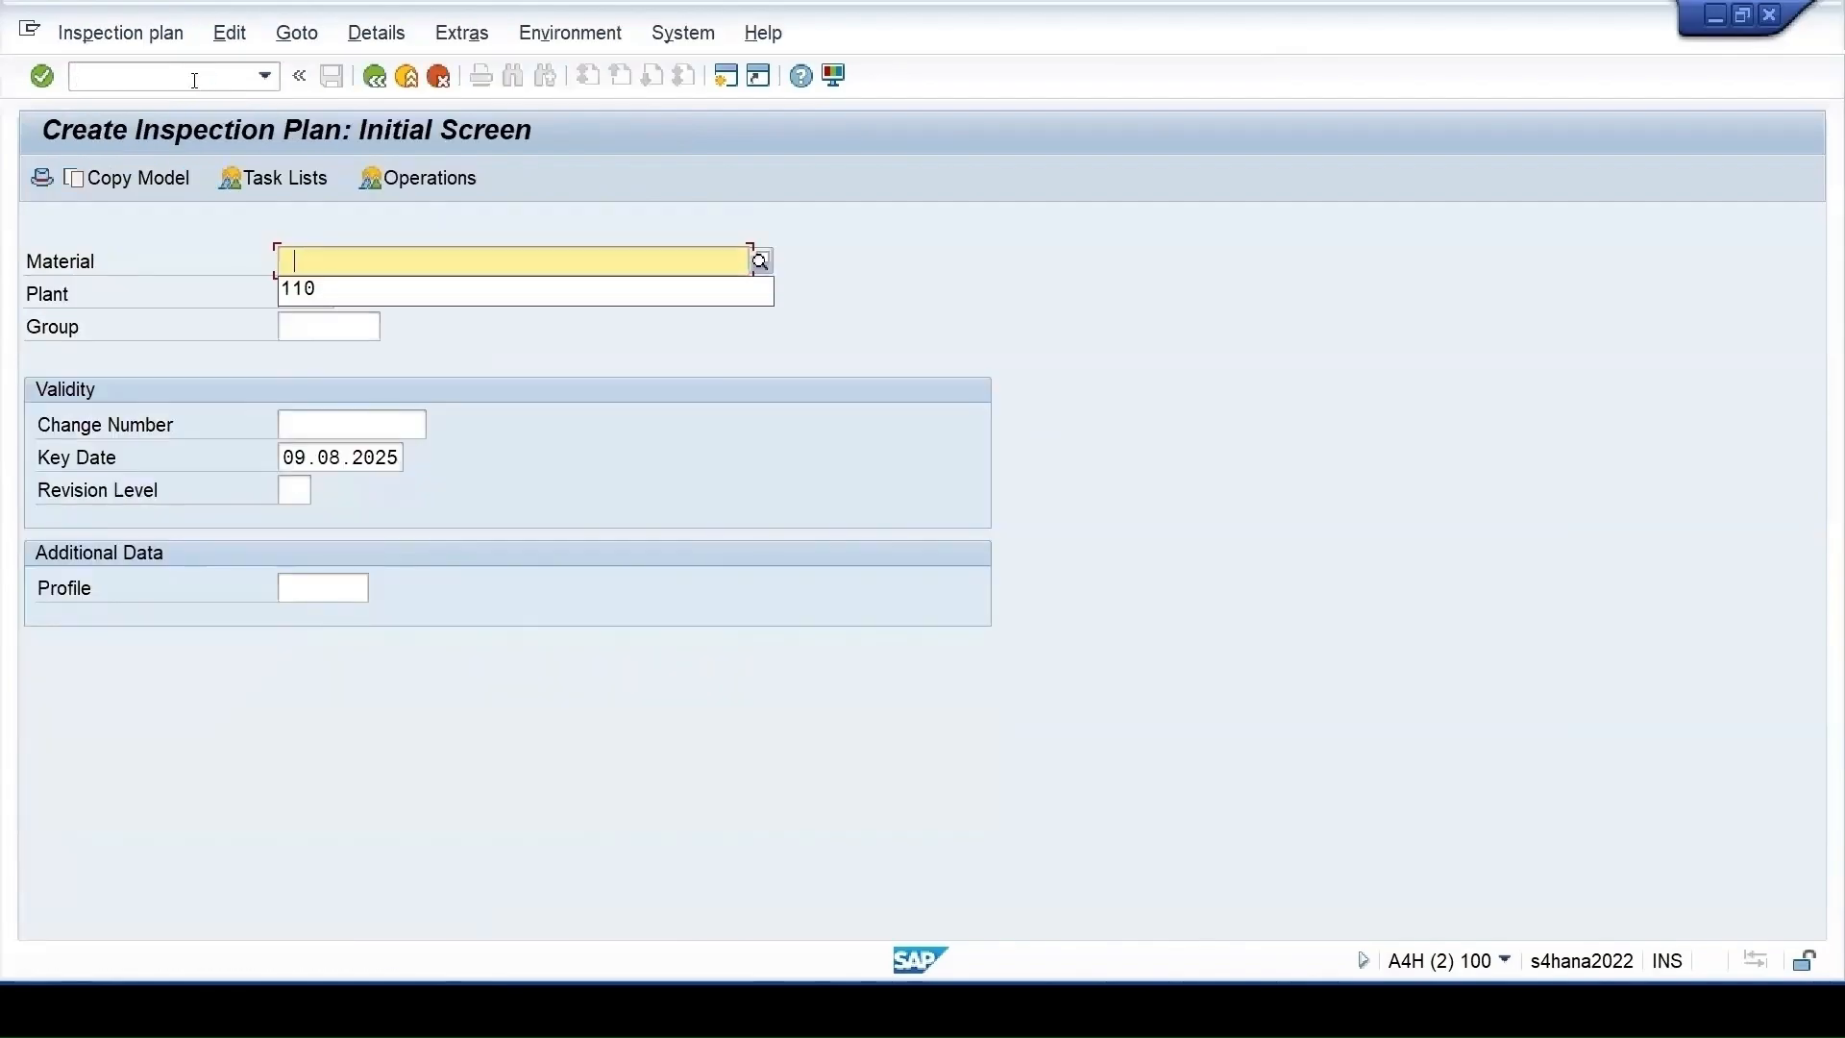
key("Down")
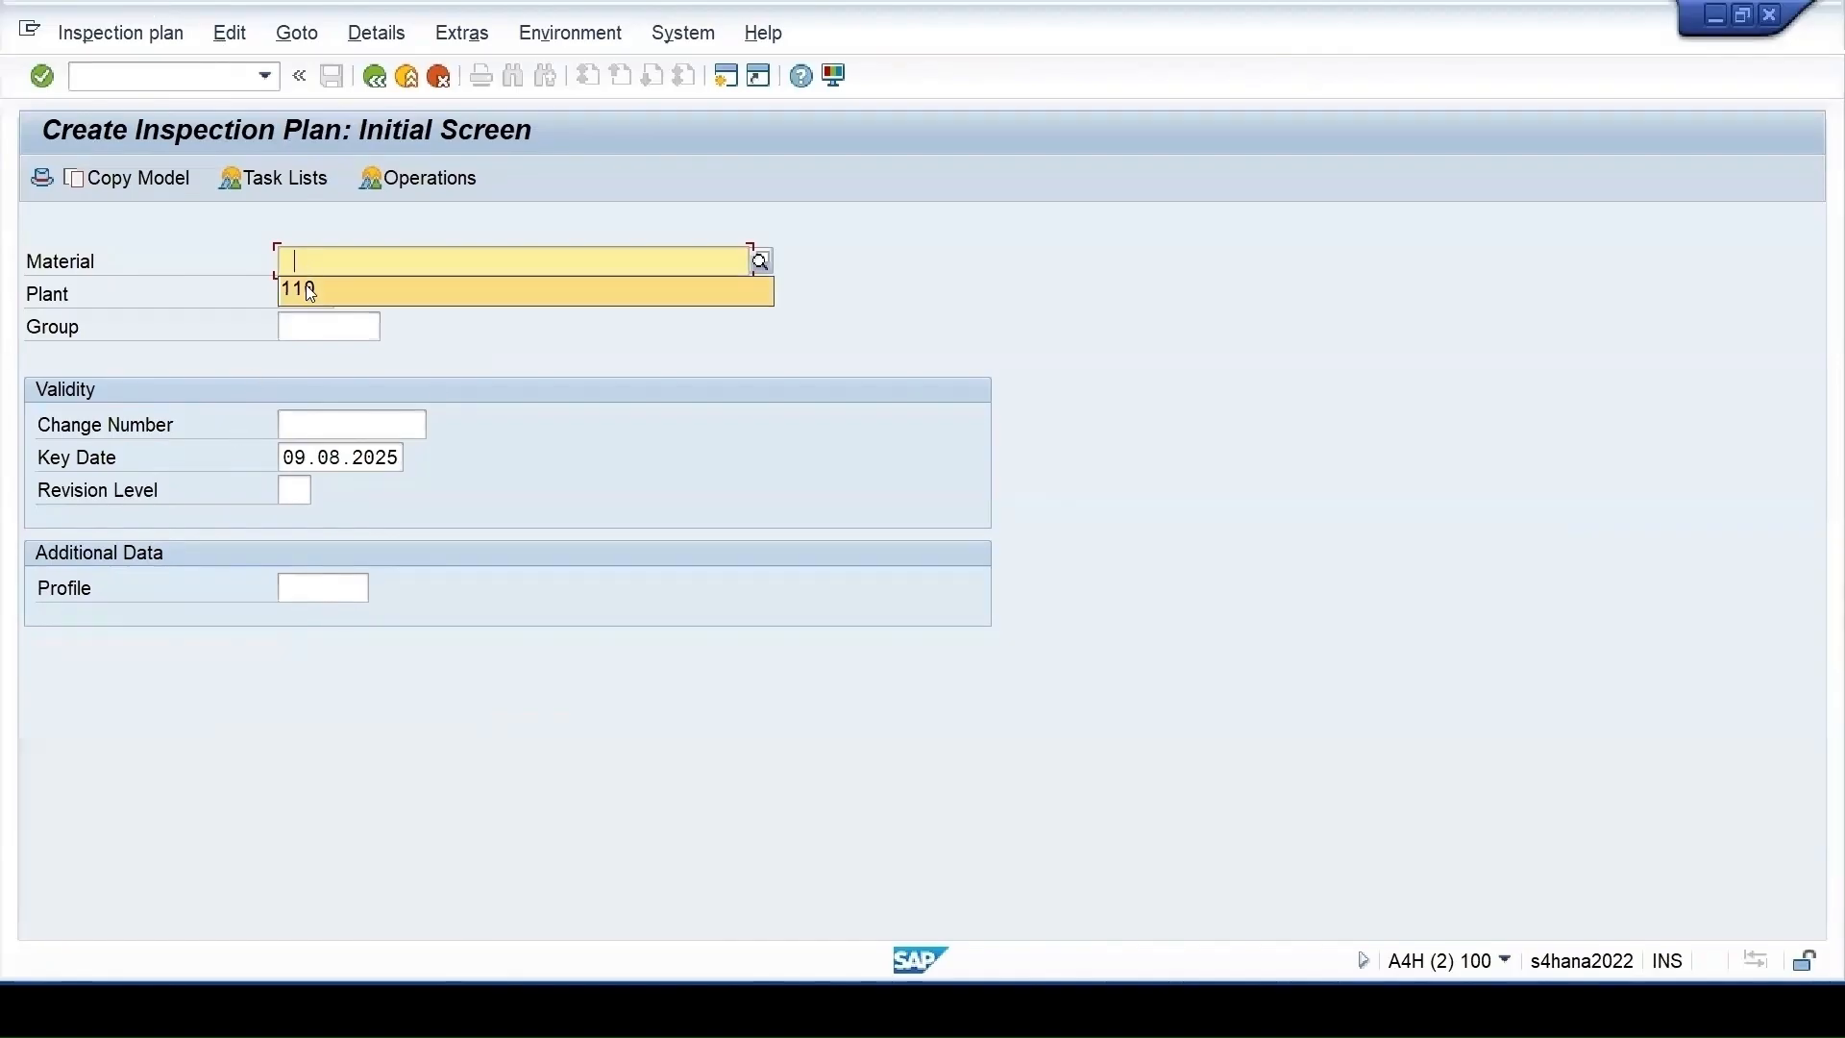
left_click(306, 291)
left_click(303, 295)
left_click(304, 323)
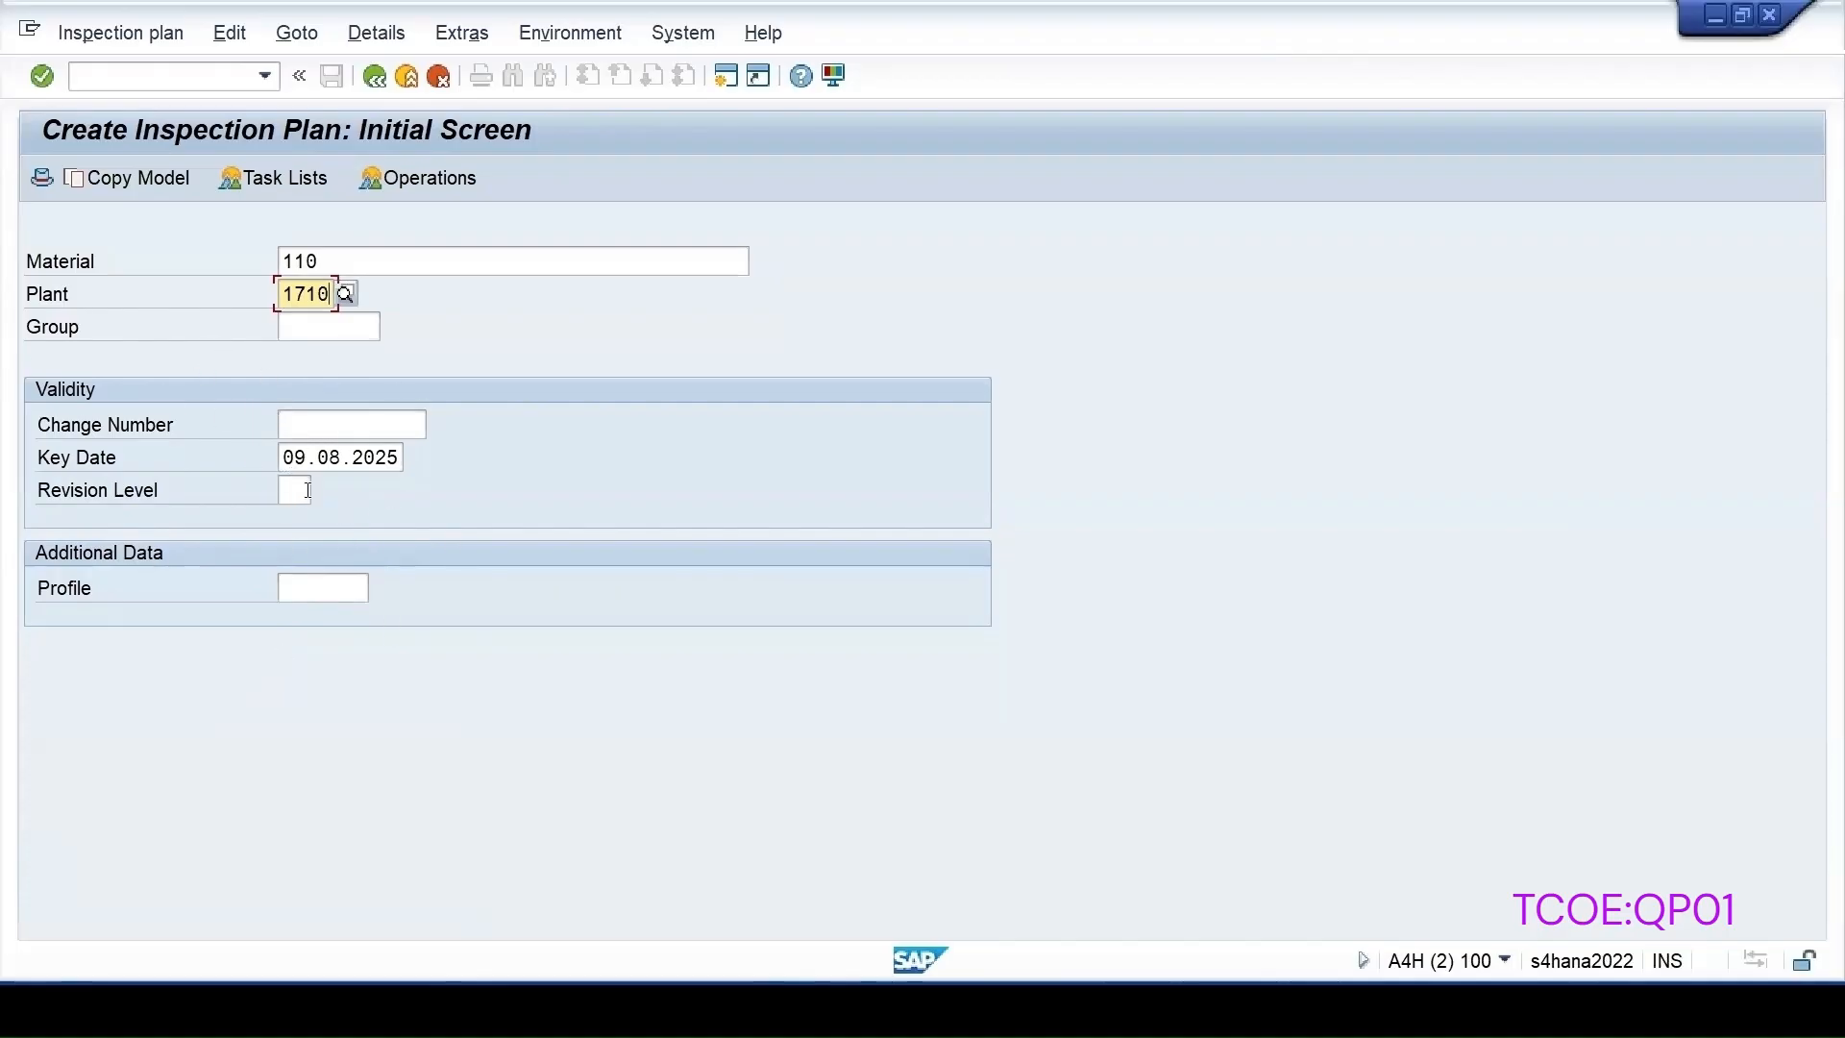
key("Return")
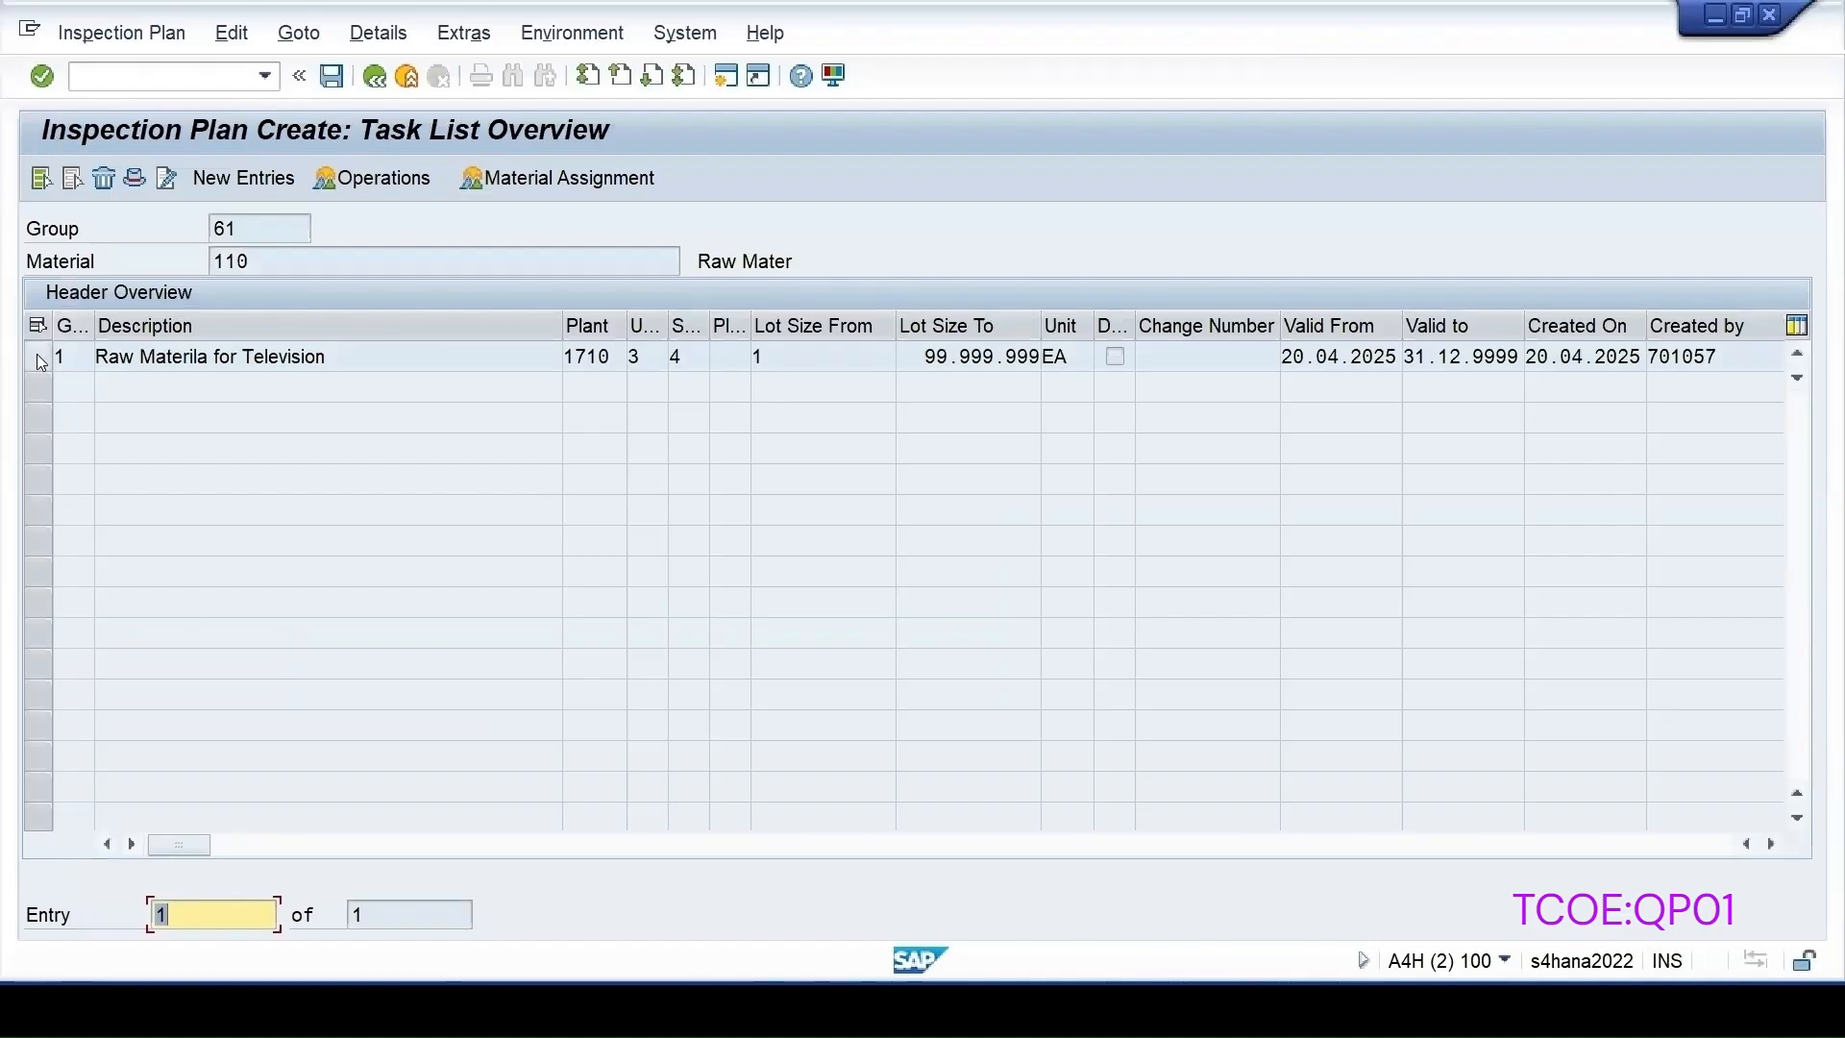
Select group 61's existing counter 1 and add a new task list header for counter 2
left_click_drag(95, 328, 116, 329)
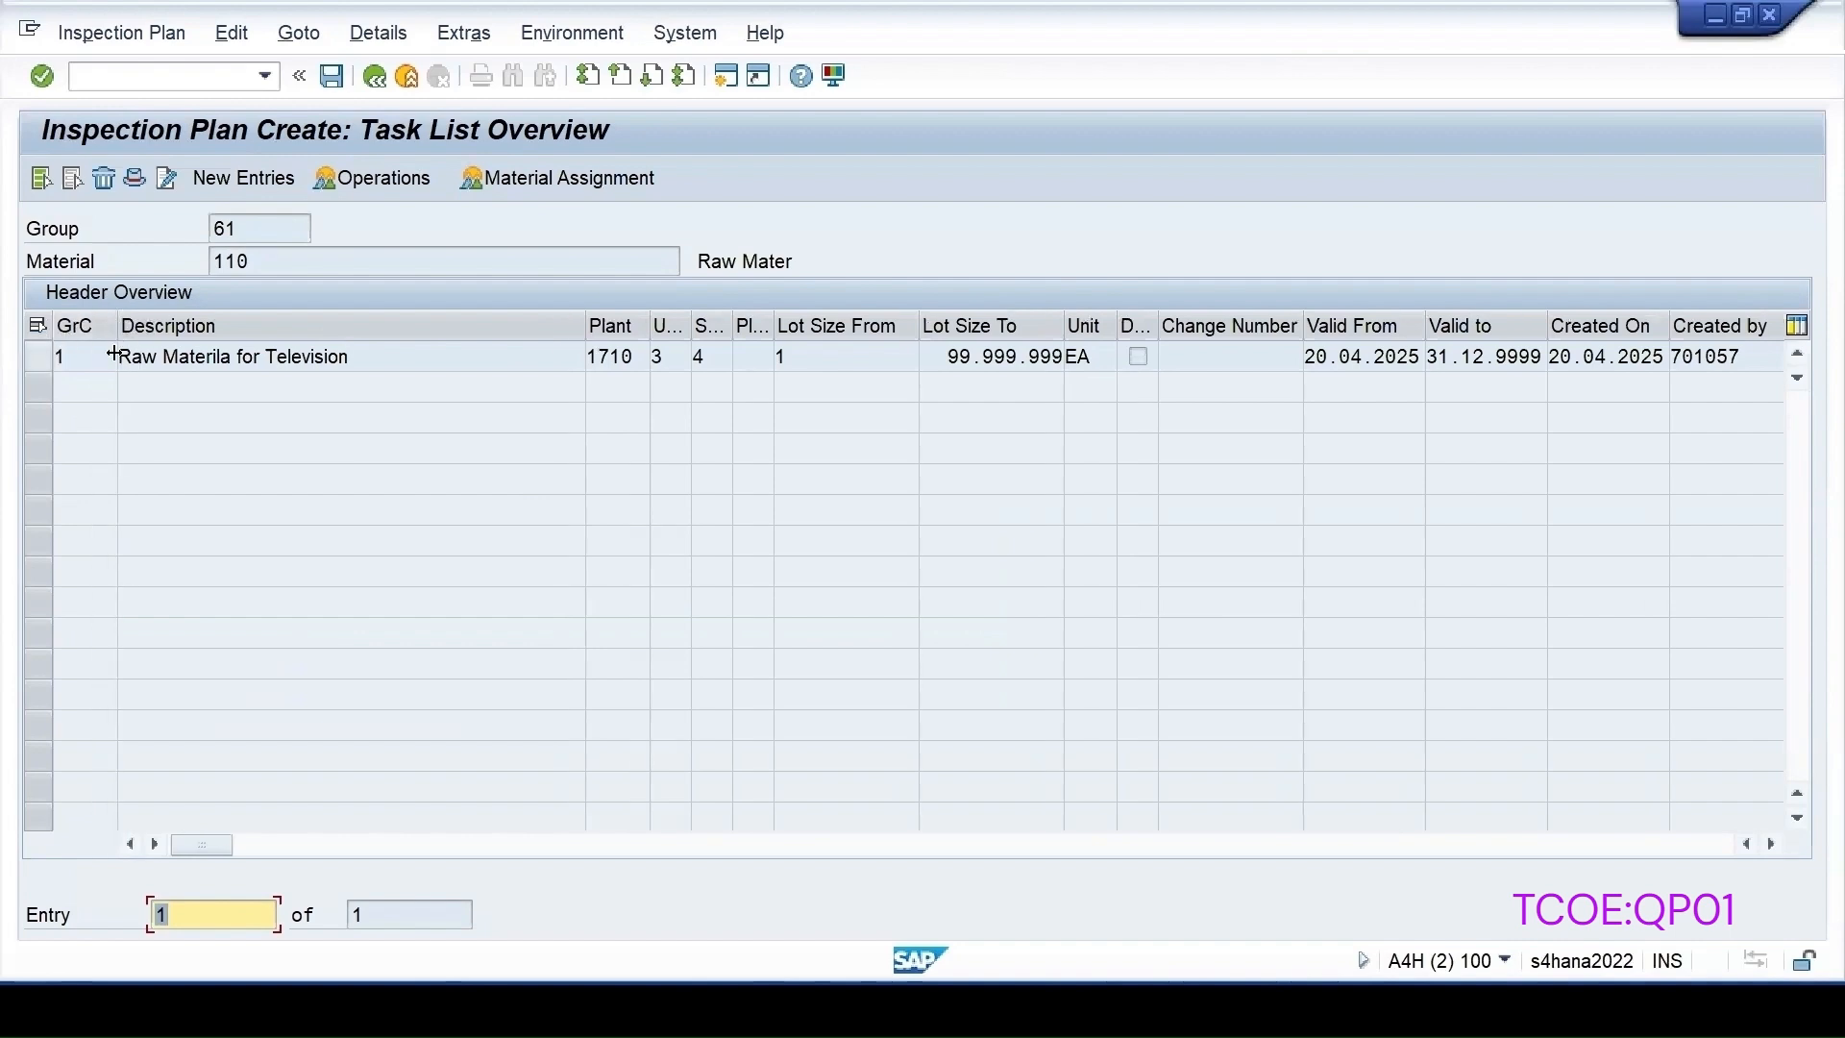
left_click(39, 357)
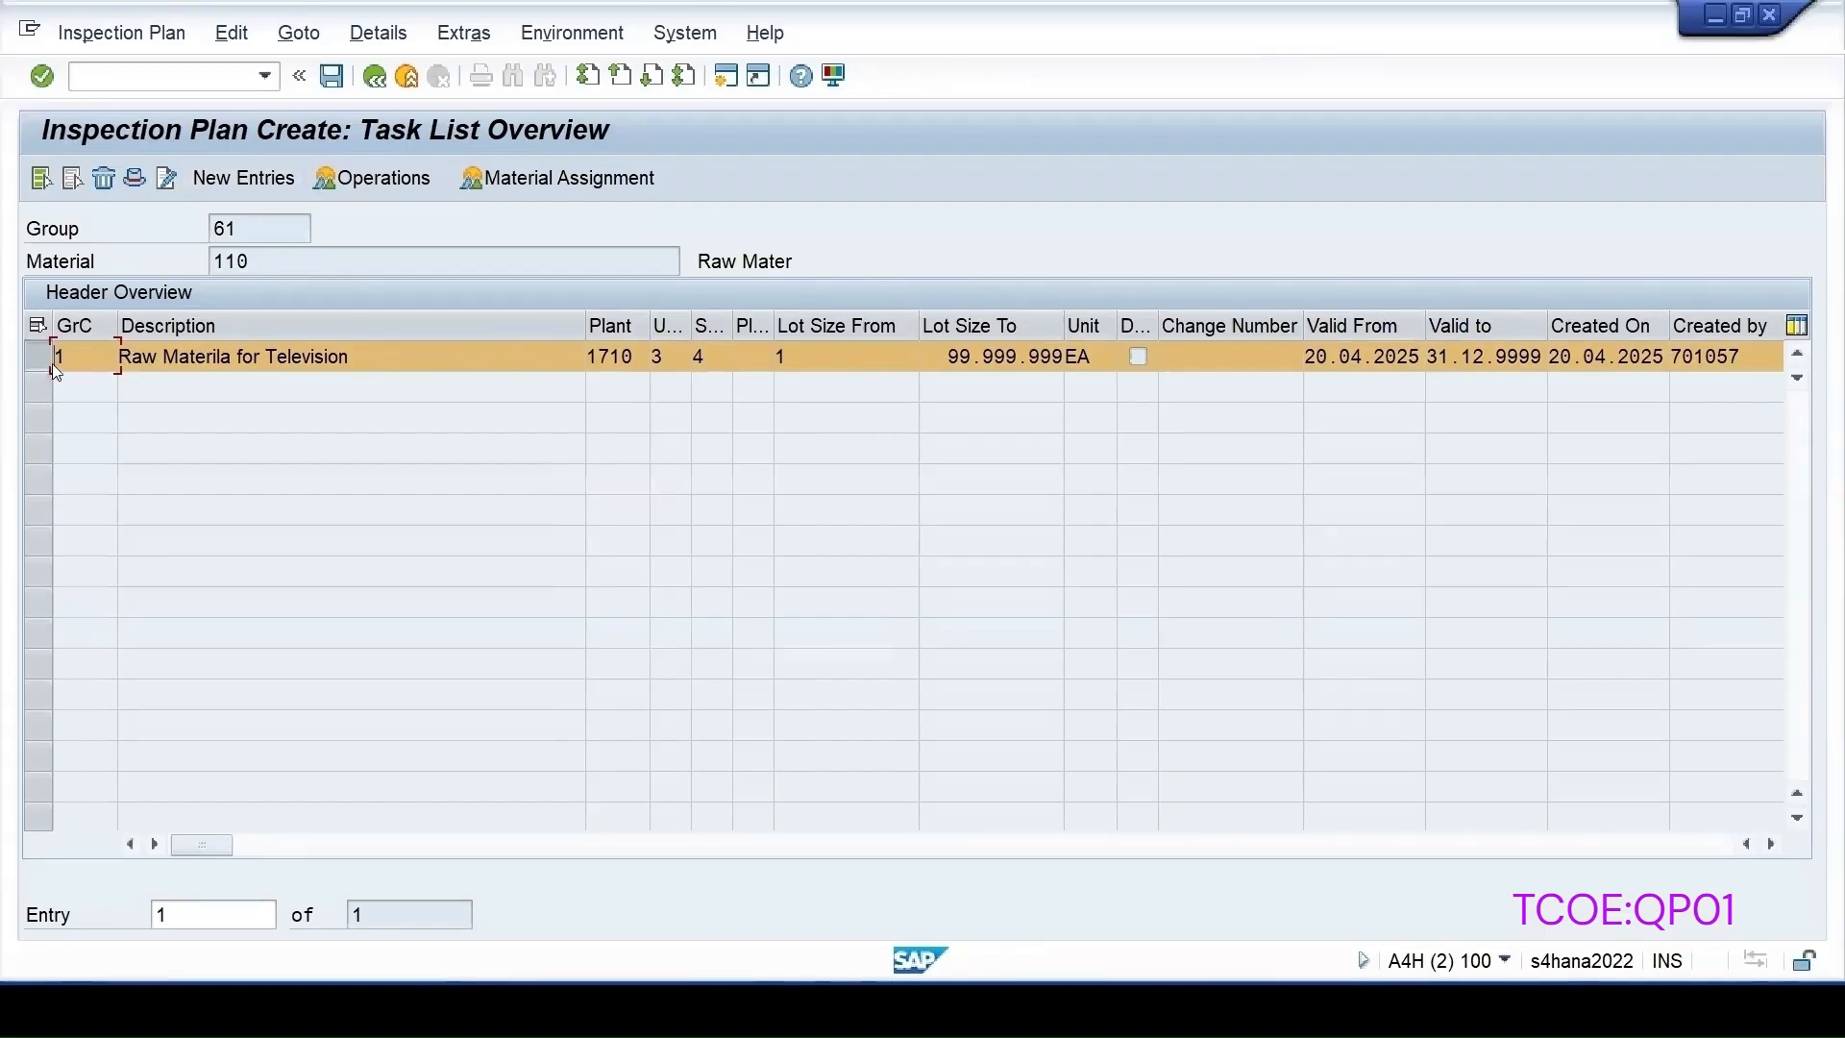
left_click(223, 173)
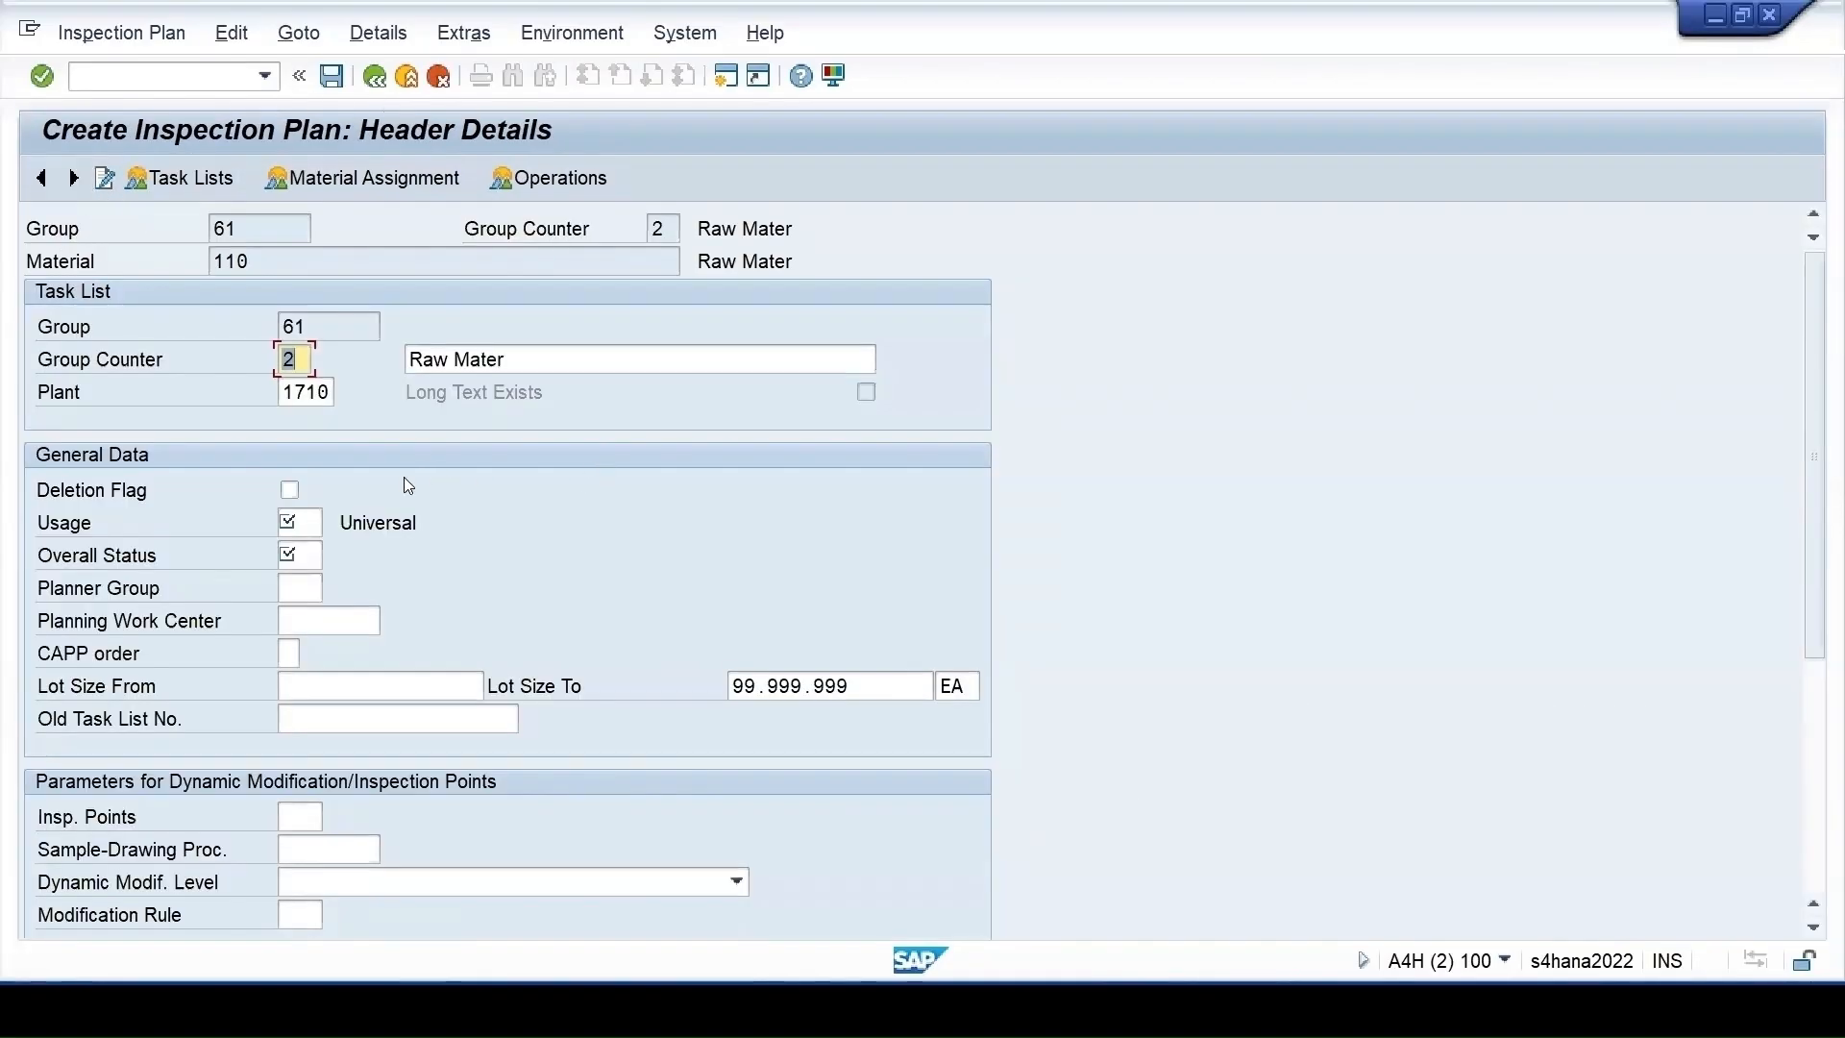
Set usage 3 Universal on the new group 61, counter 2 header
left_click(305, 325)
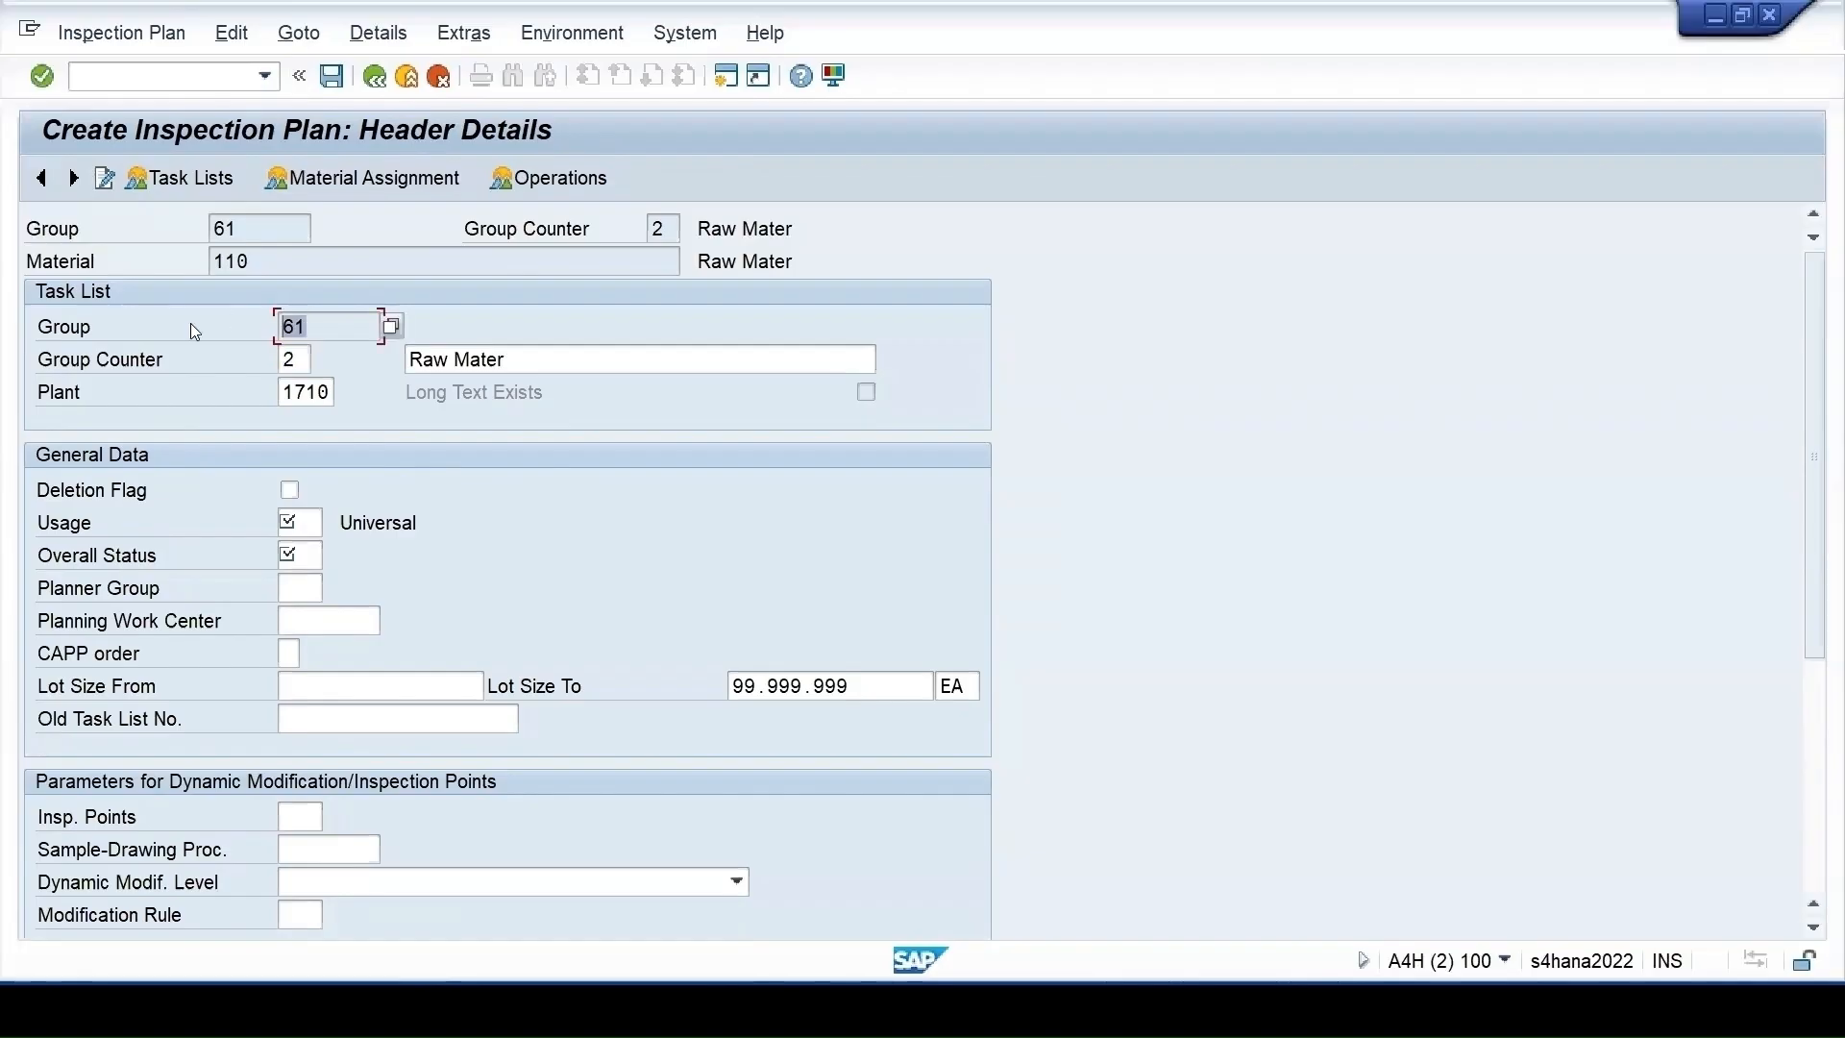
left_click(291, 361)
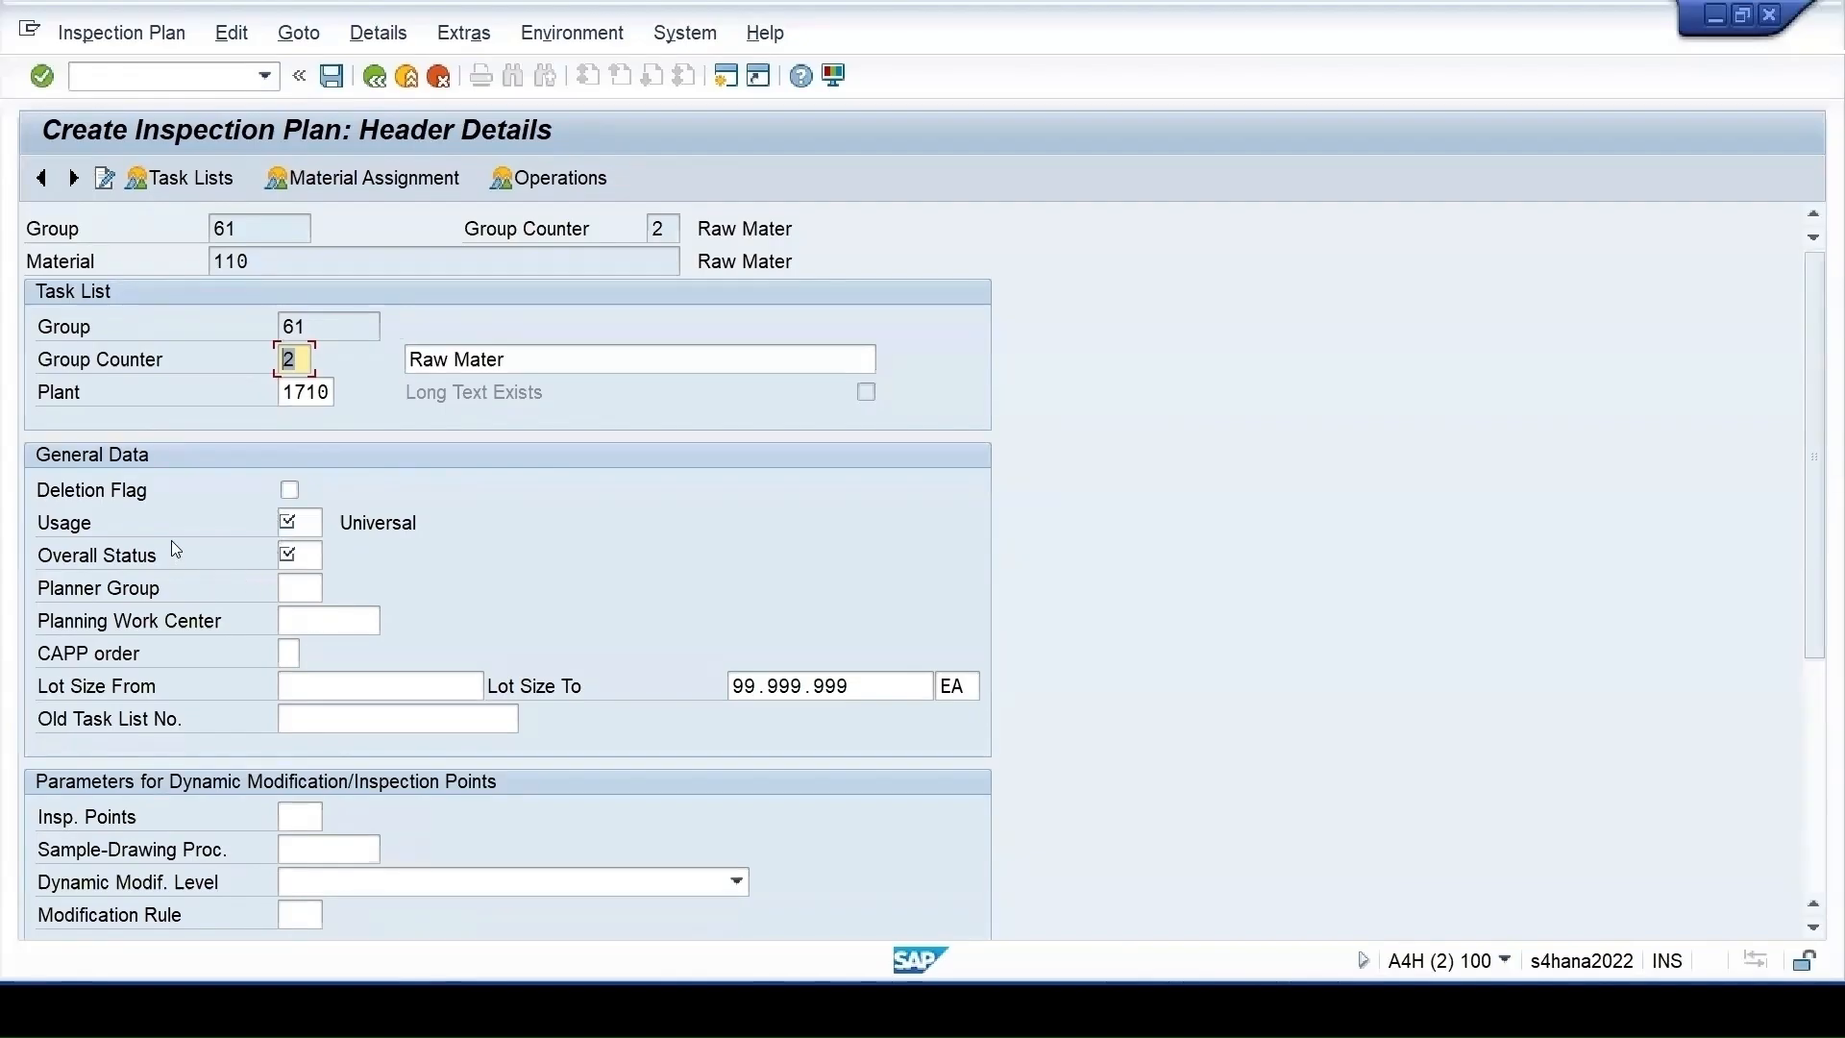
left_click(303, 536)
left_click(333, 521)
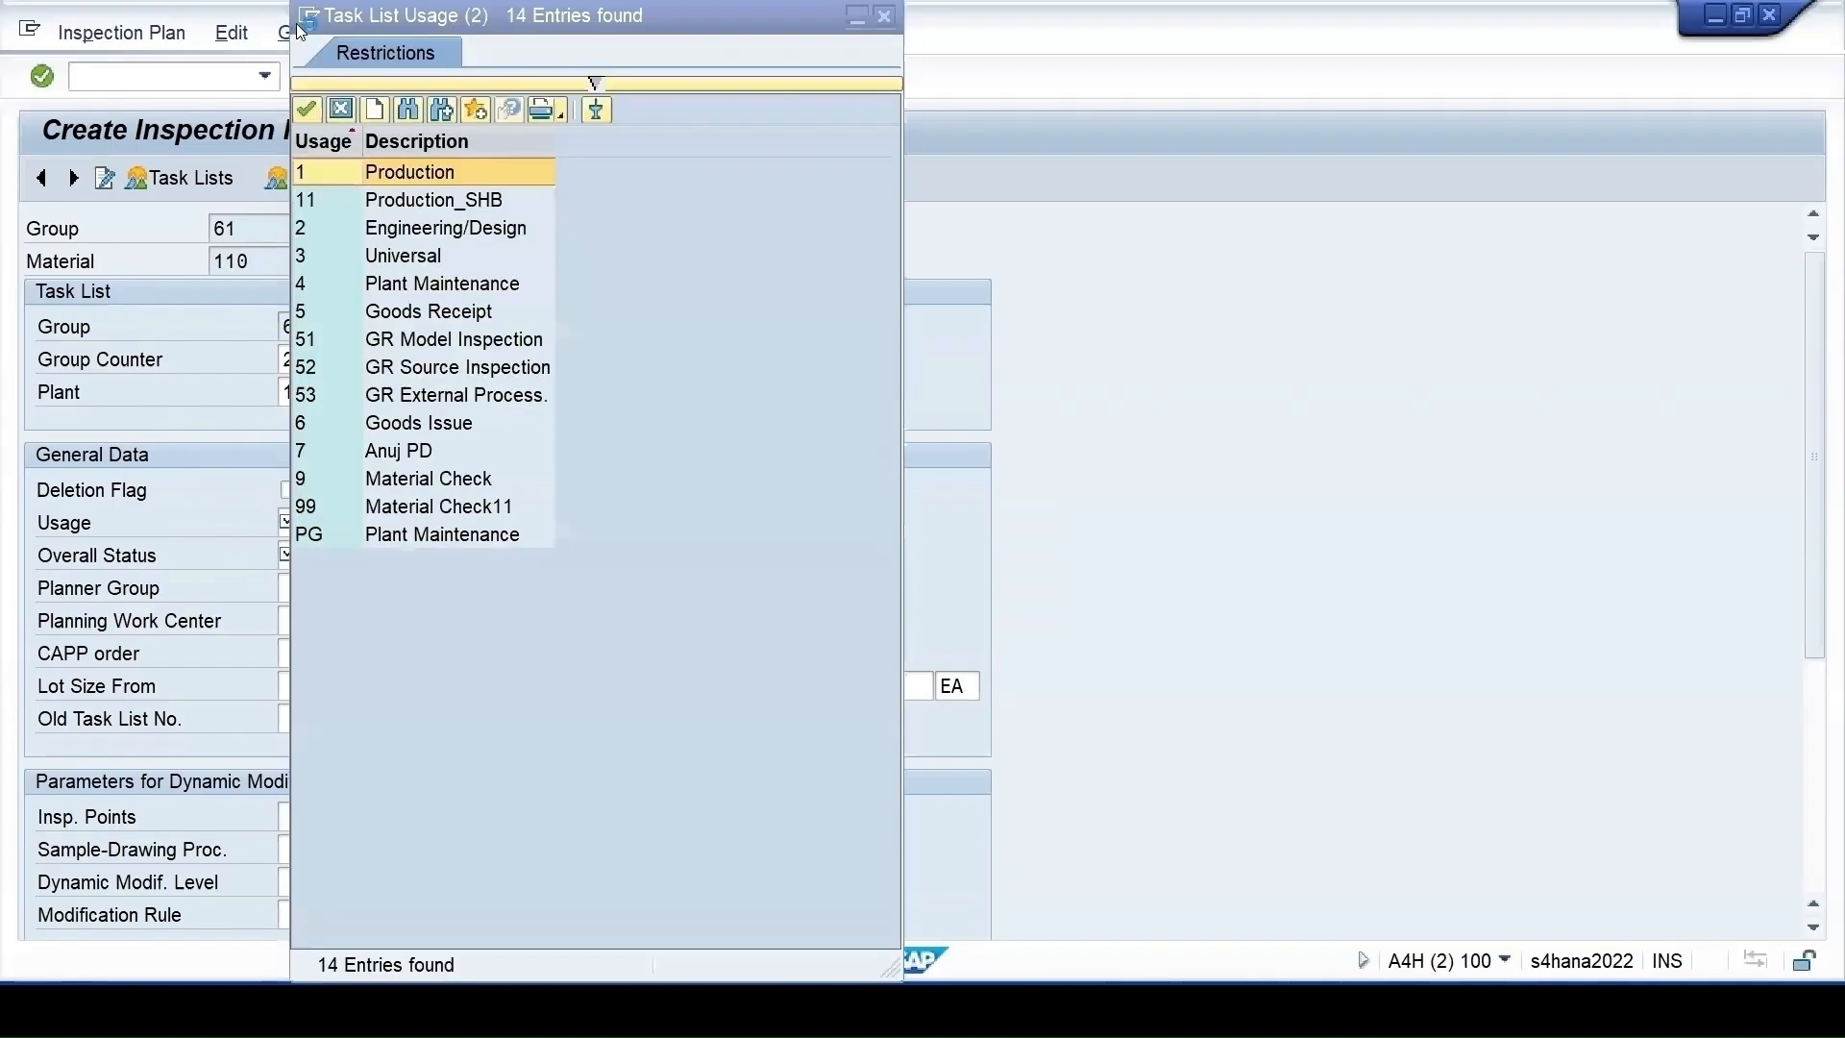
left_click(310, 16)
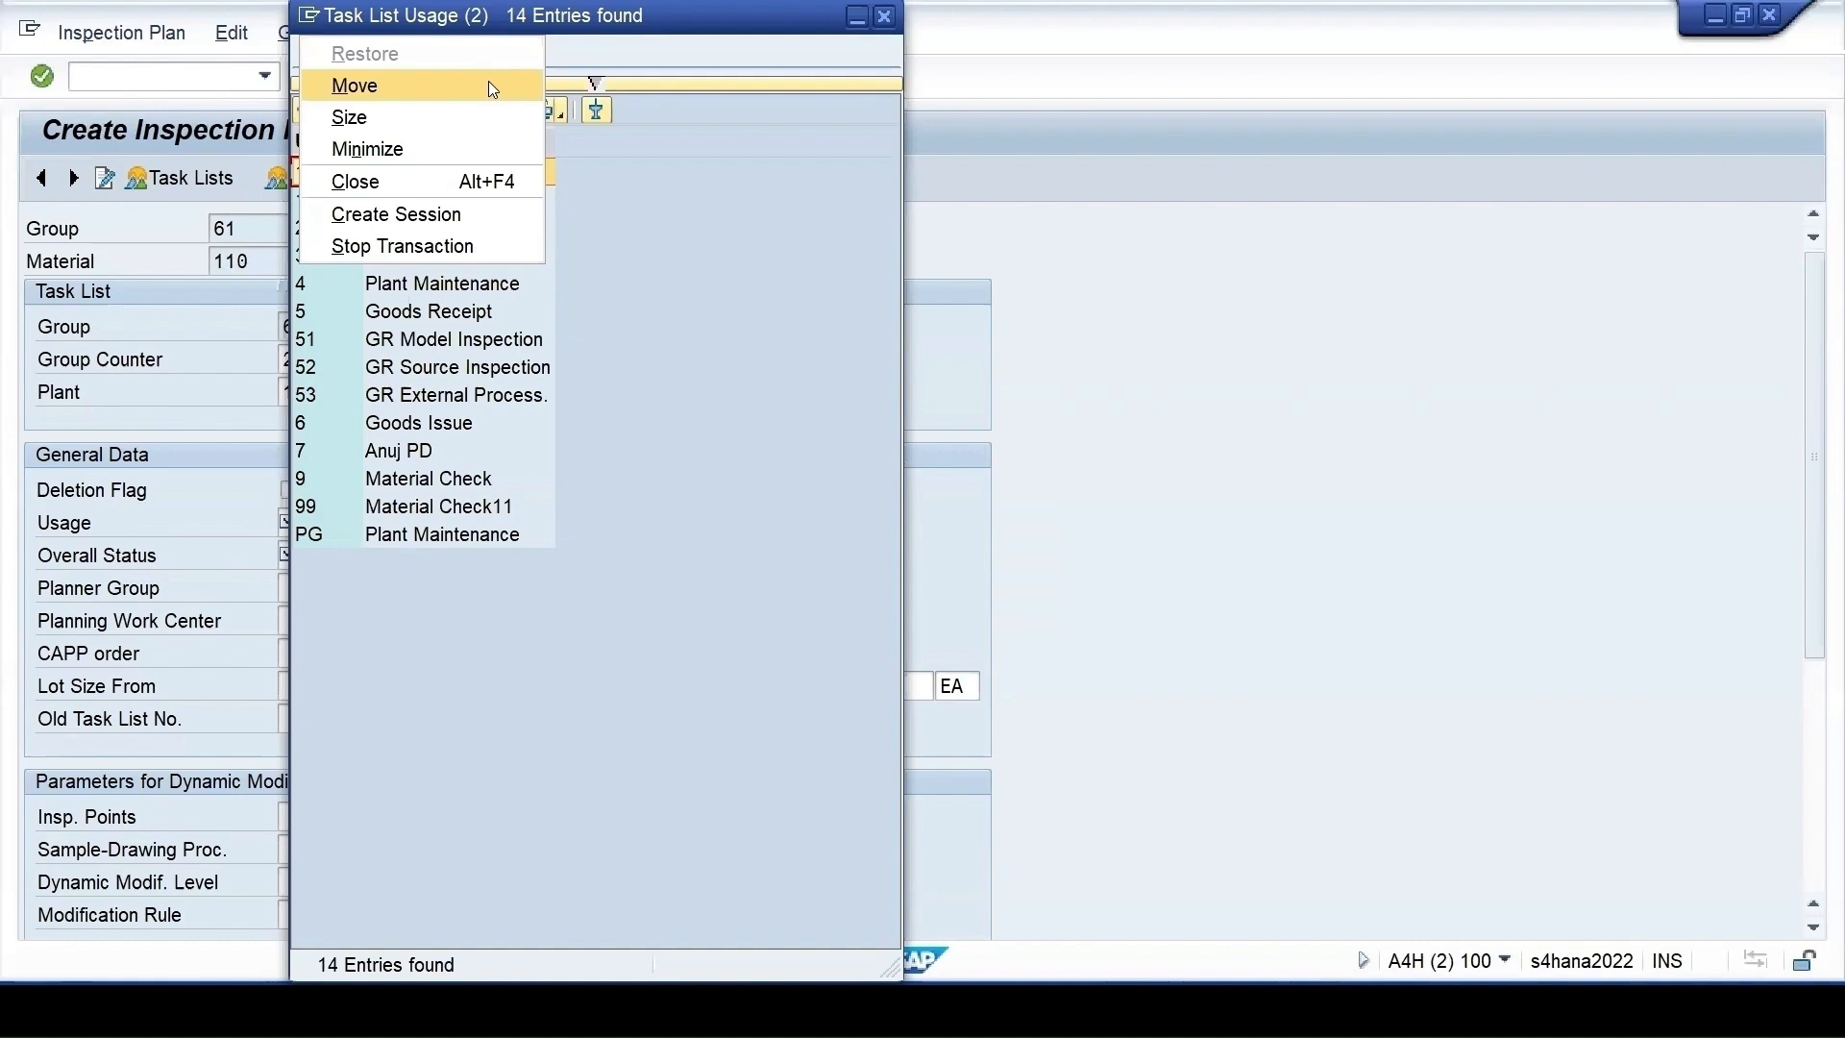
left_click(488, 85)
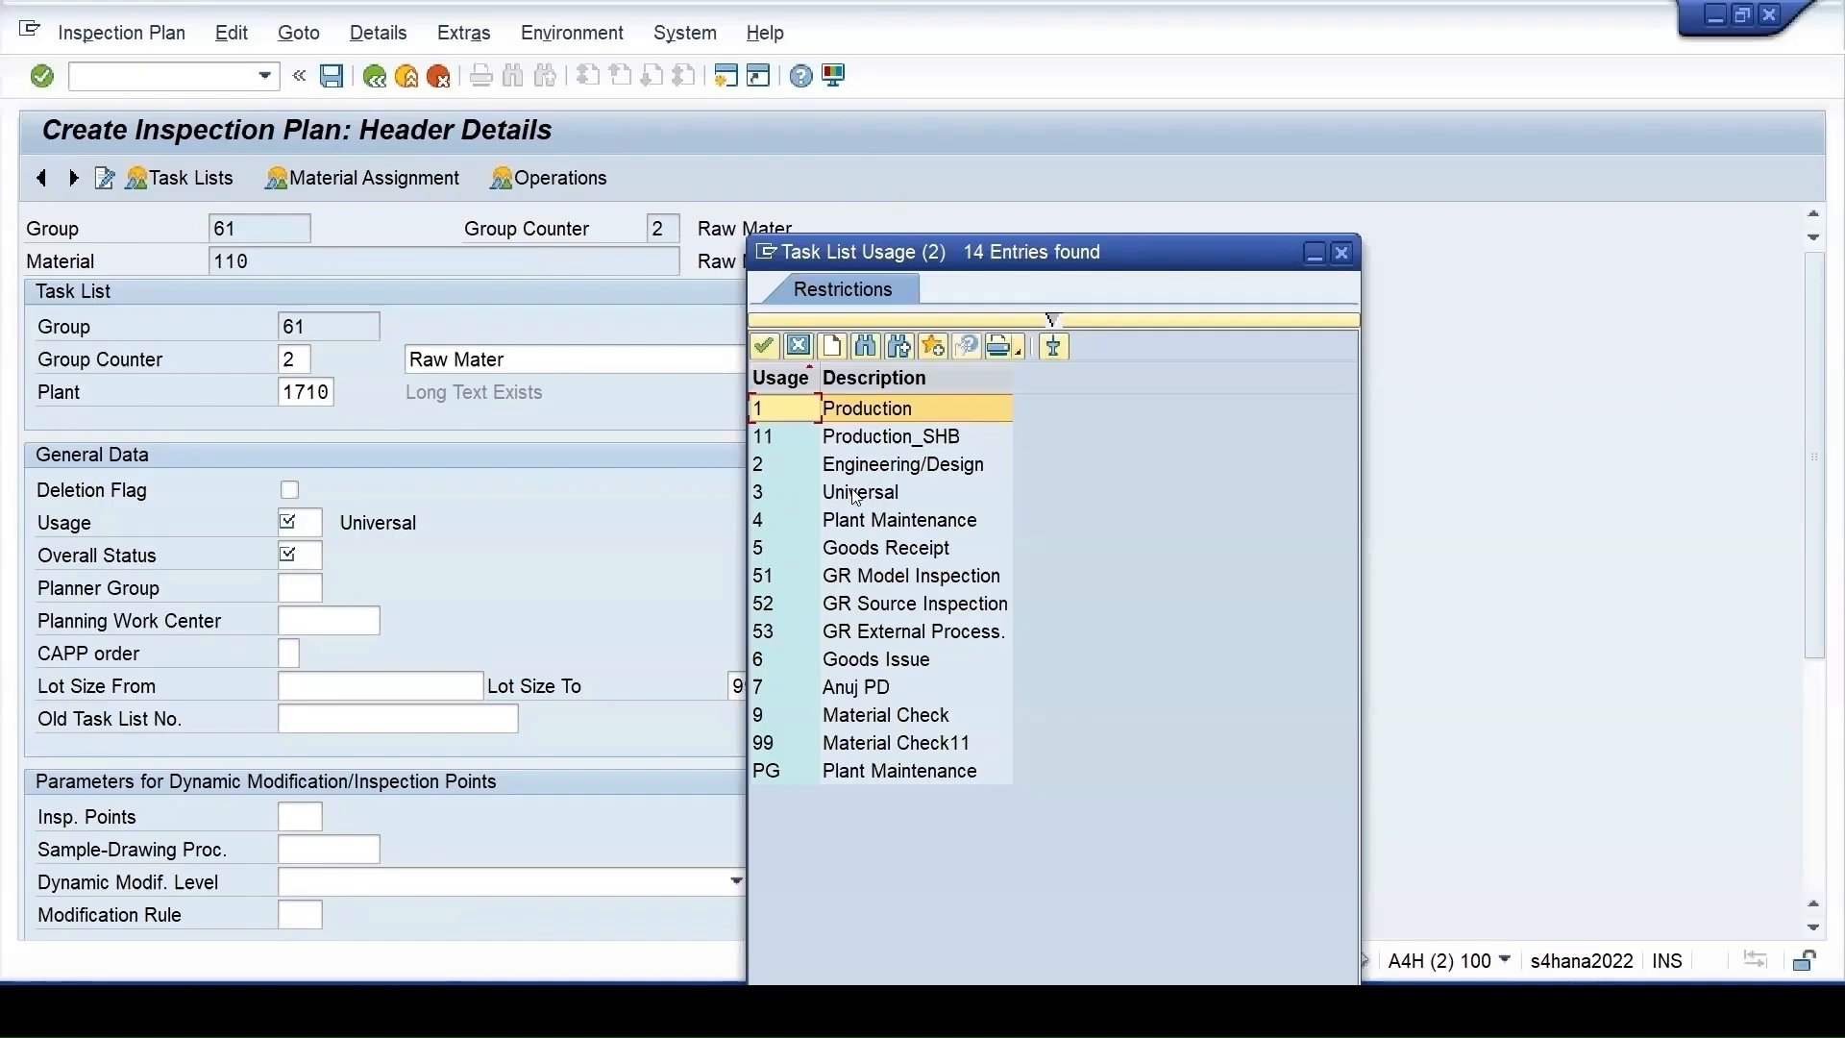
double_click(774, 494)
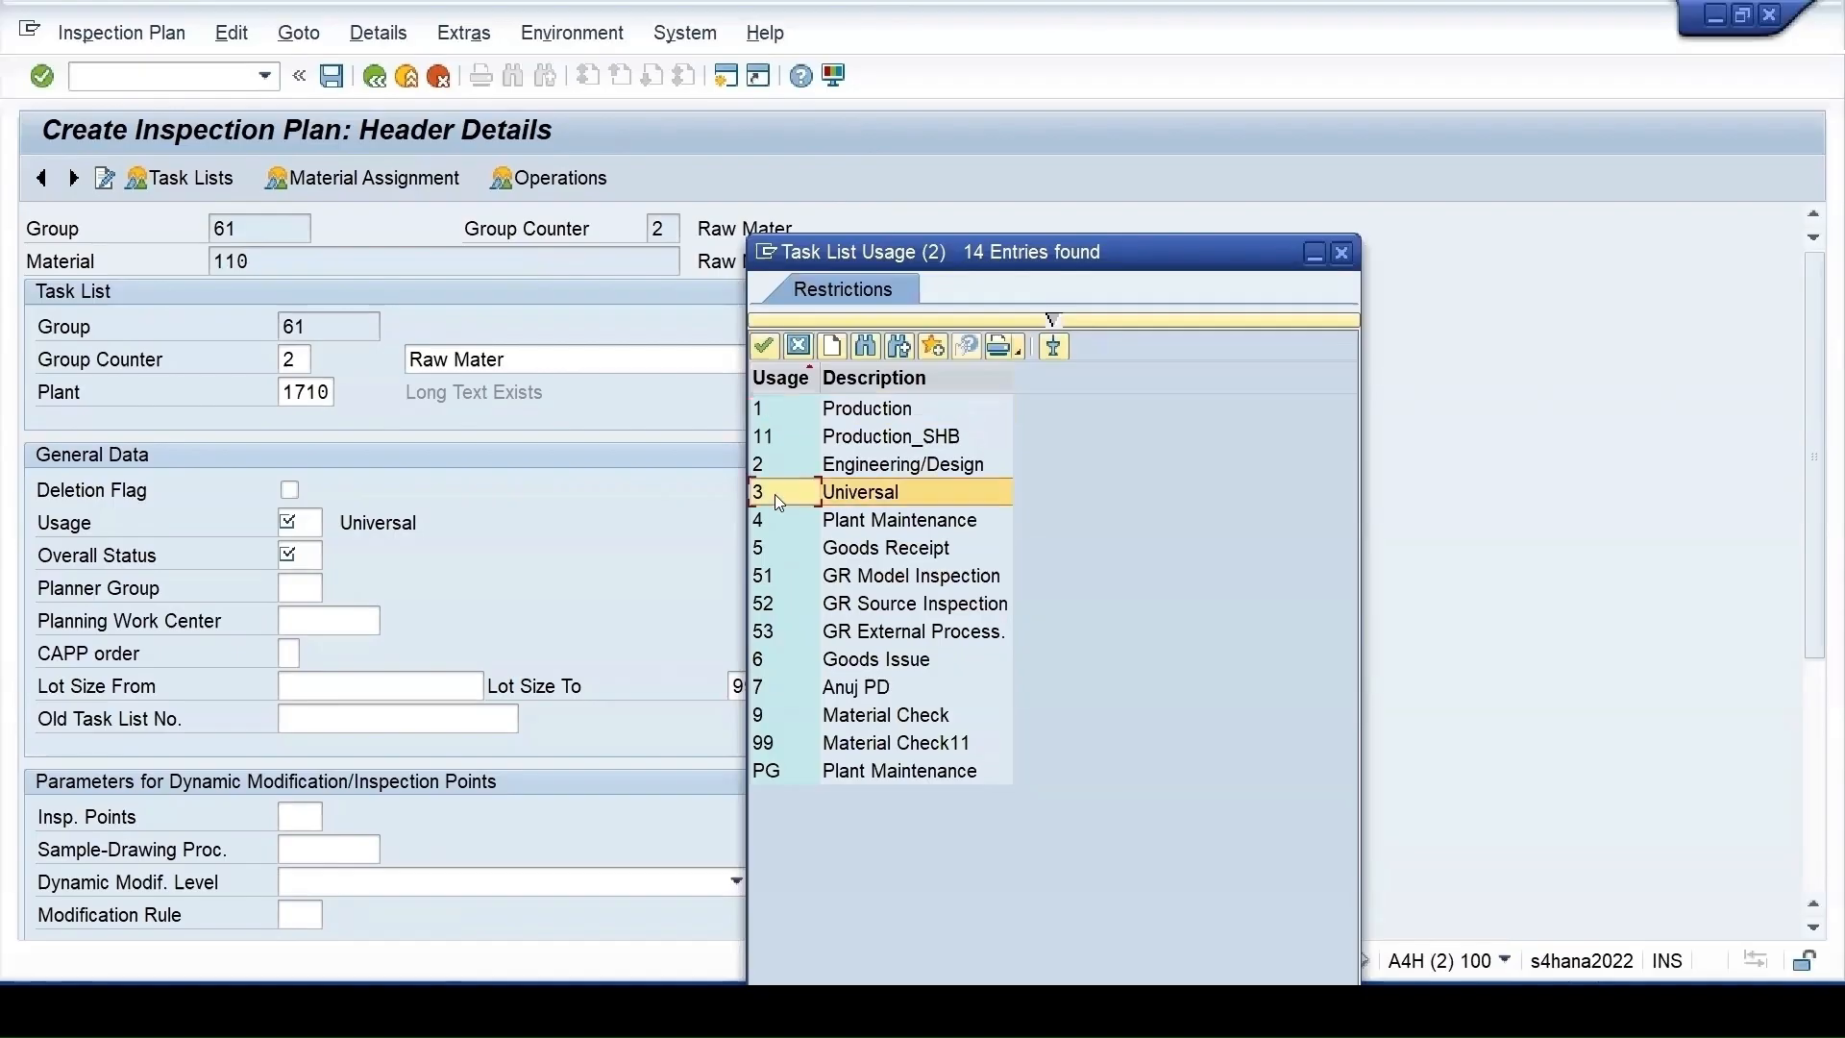
key("Tab")
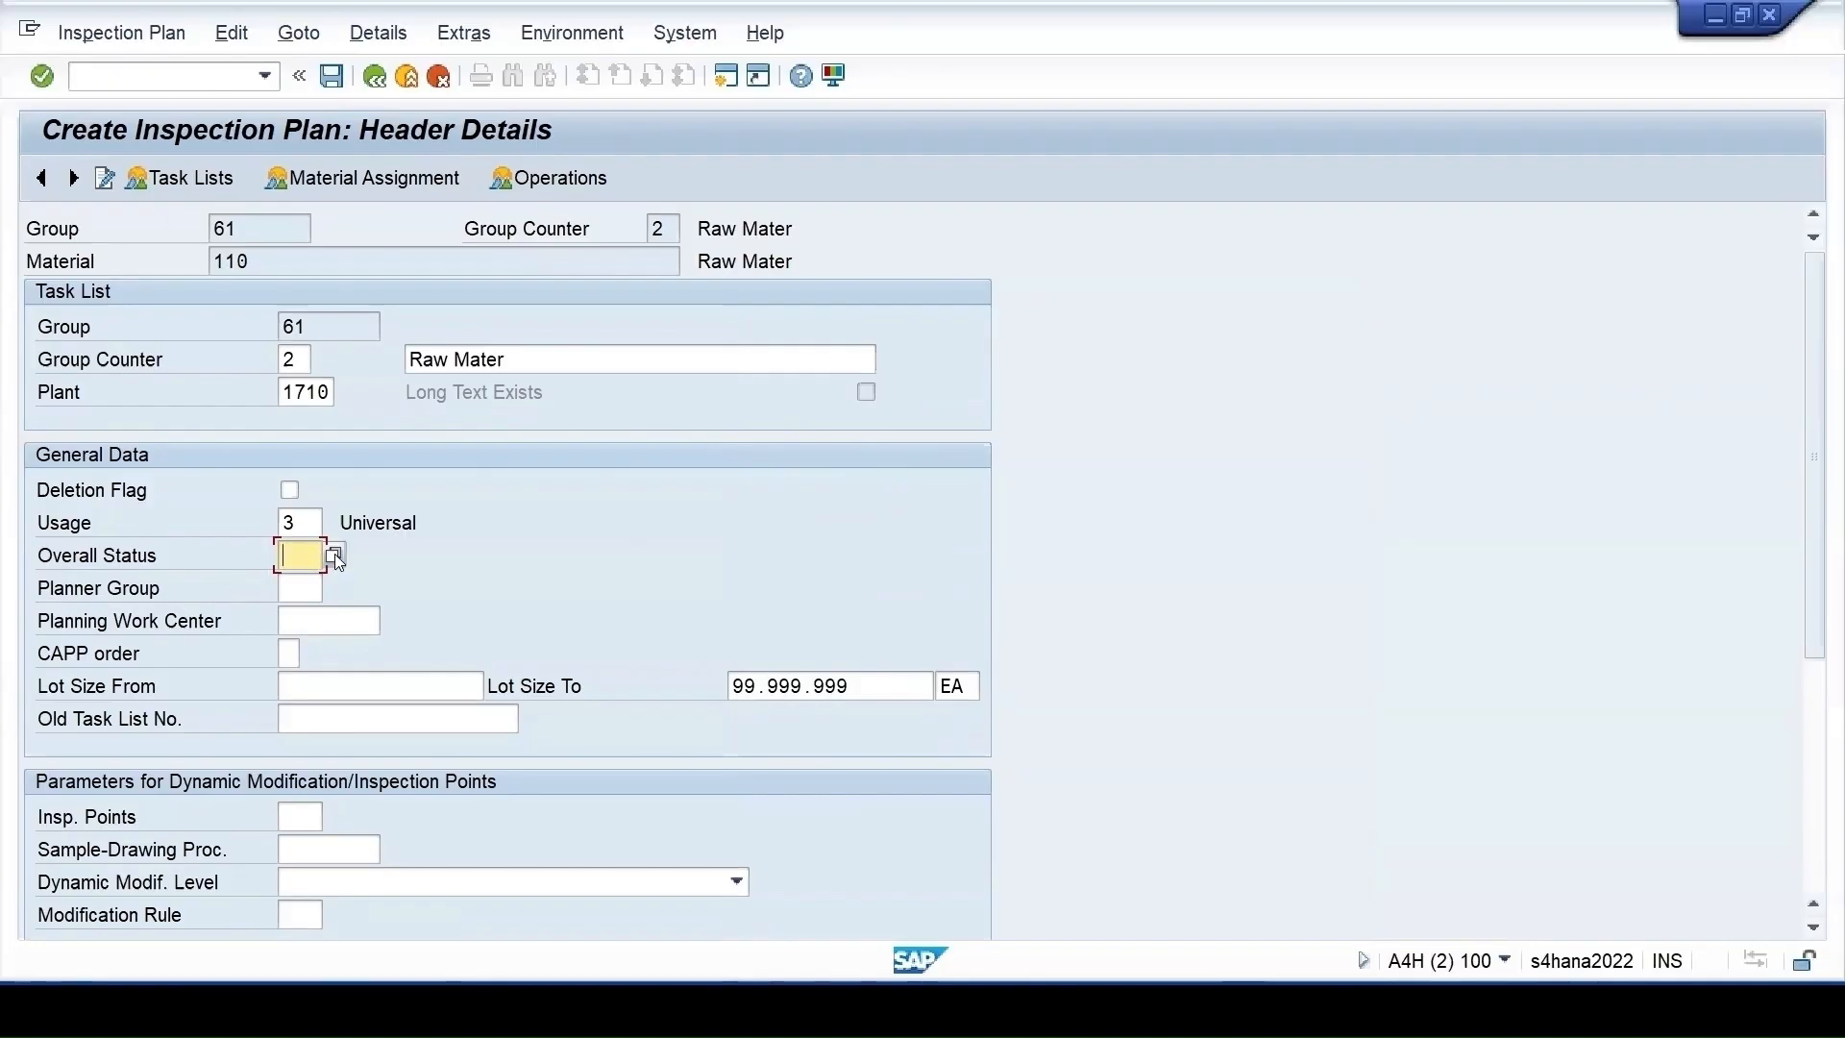
left_click(332, 555)
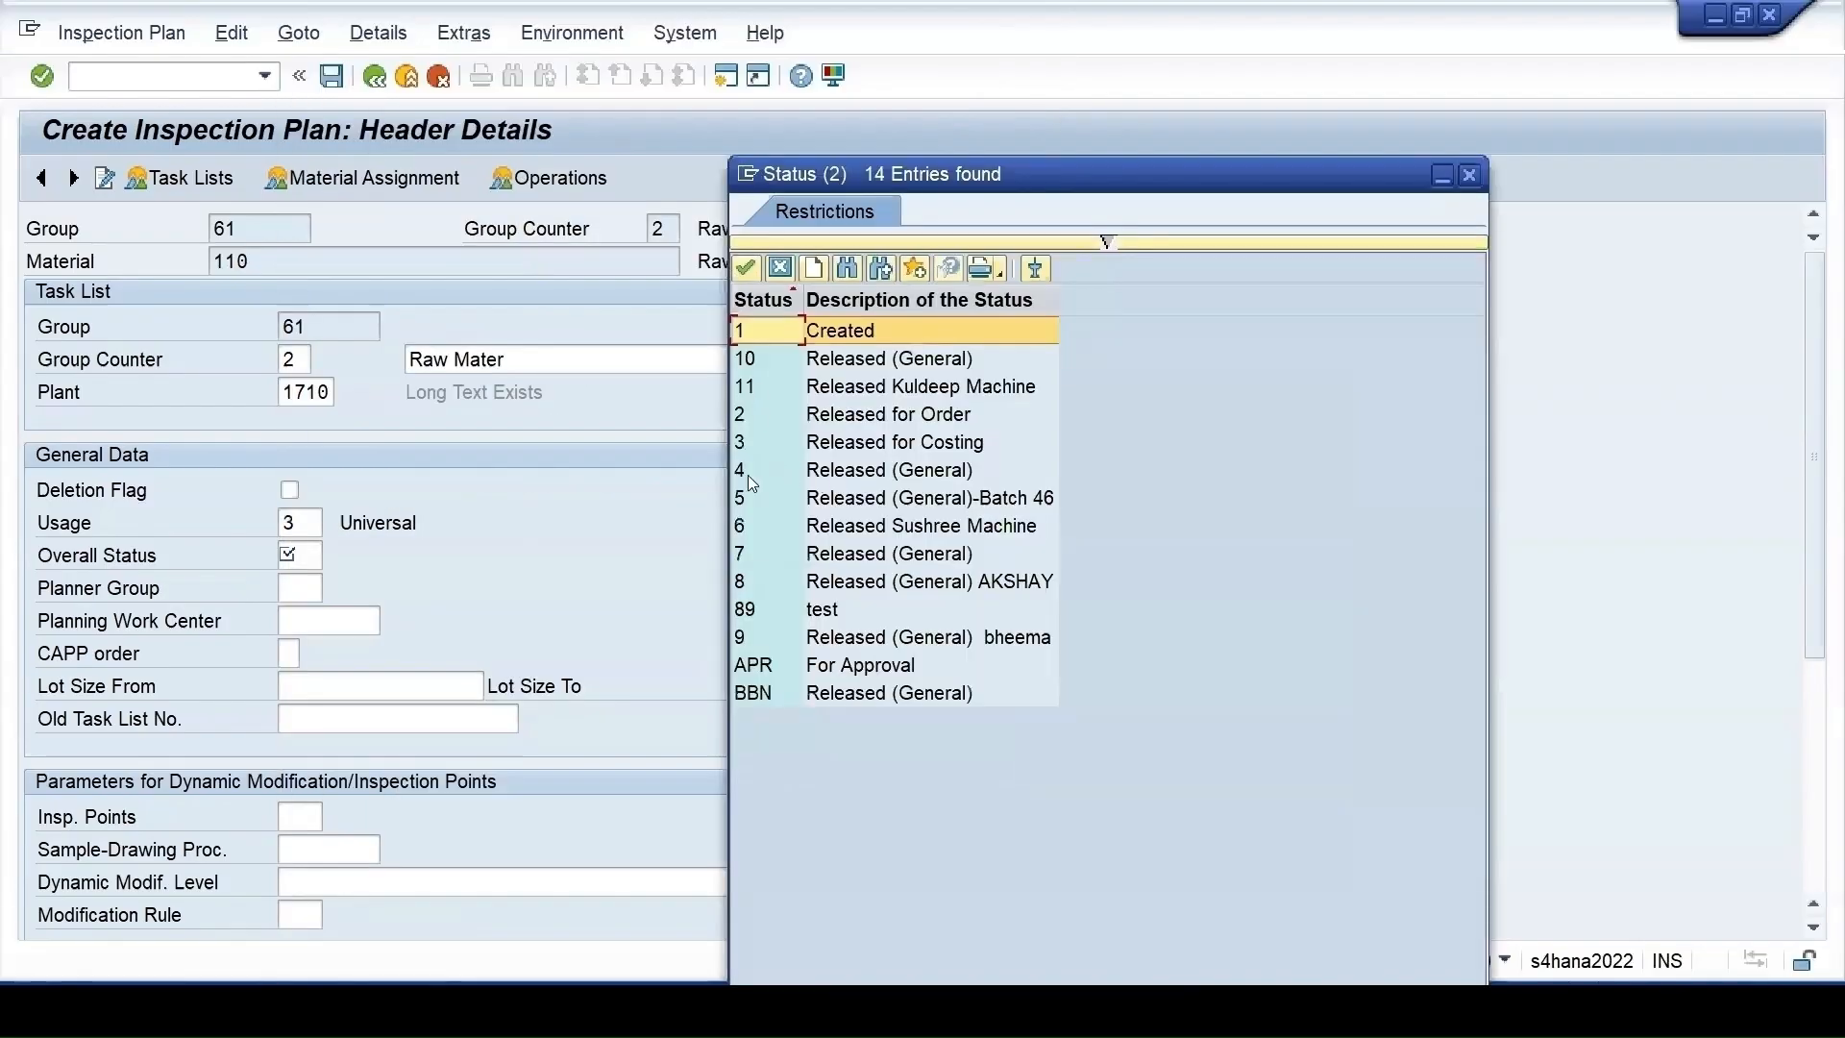
Set overall status to 4 Released (General) and go to the operation overview
left_click(750, 477)
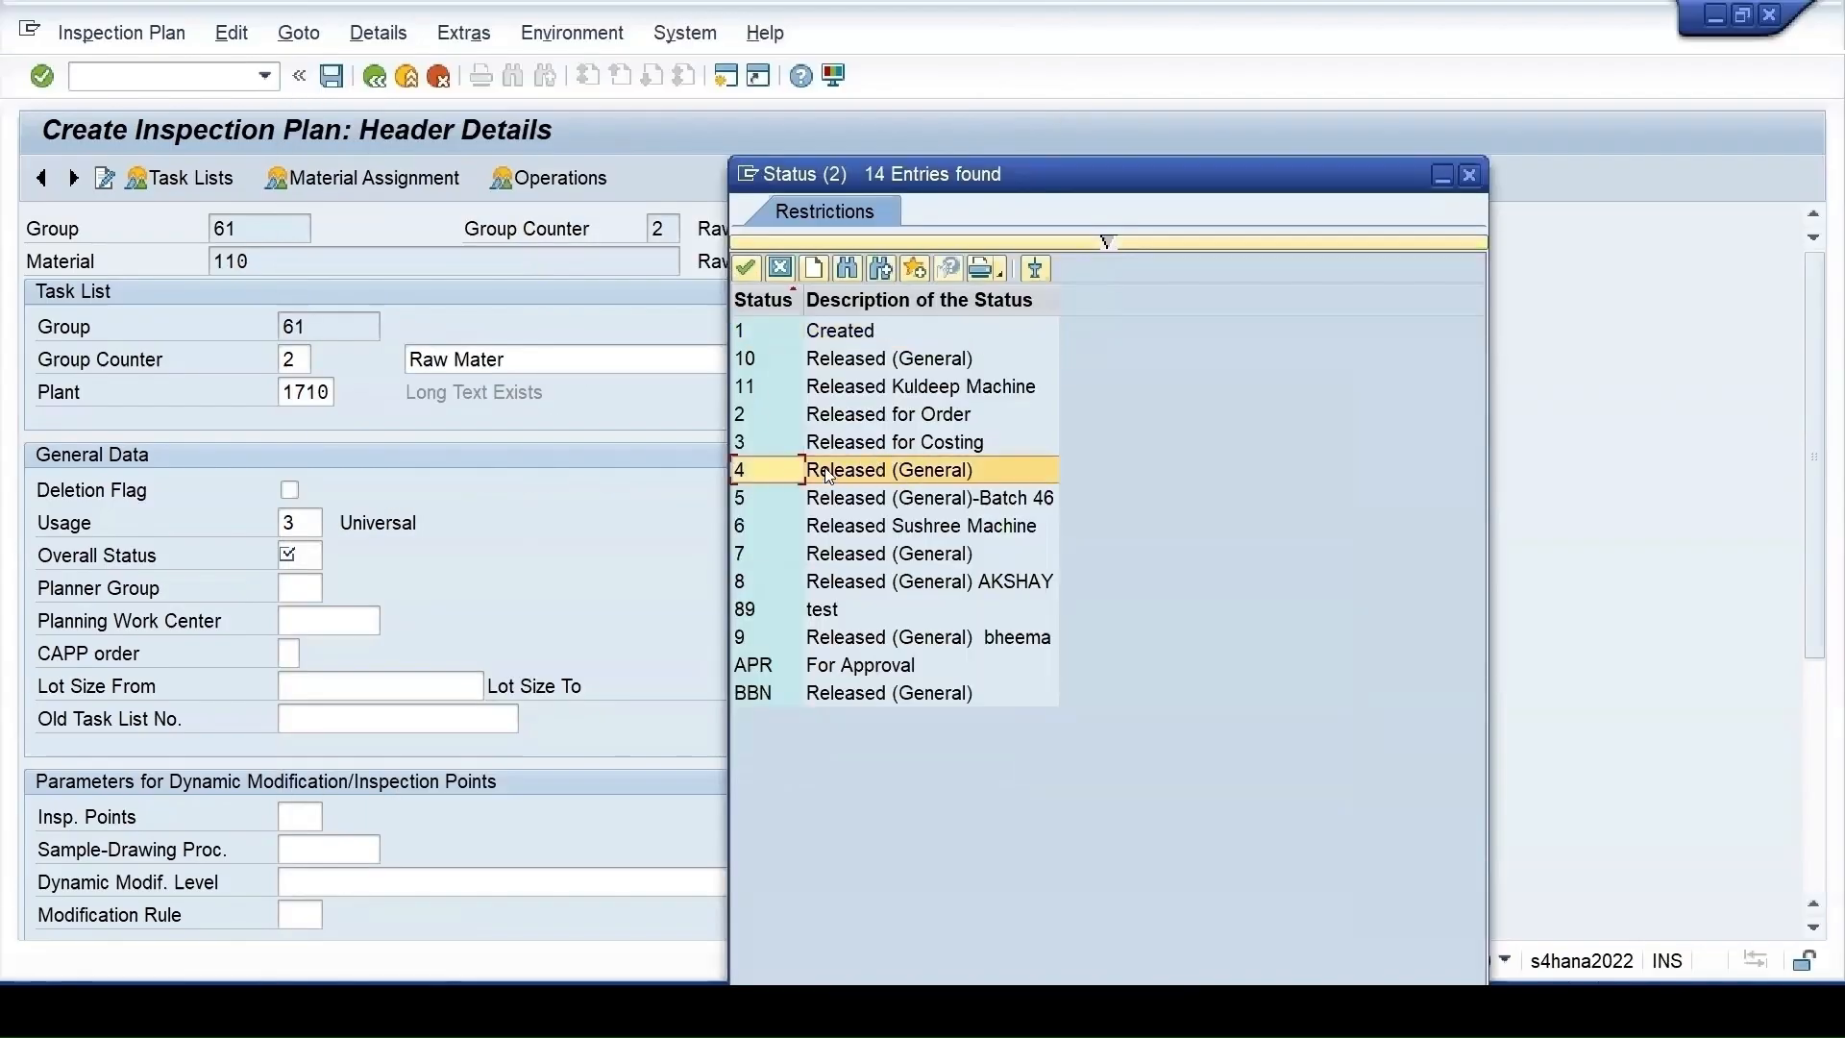
double_click(828, 474)
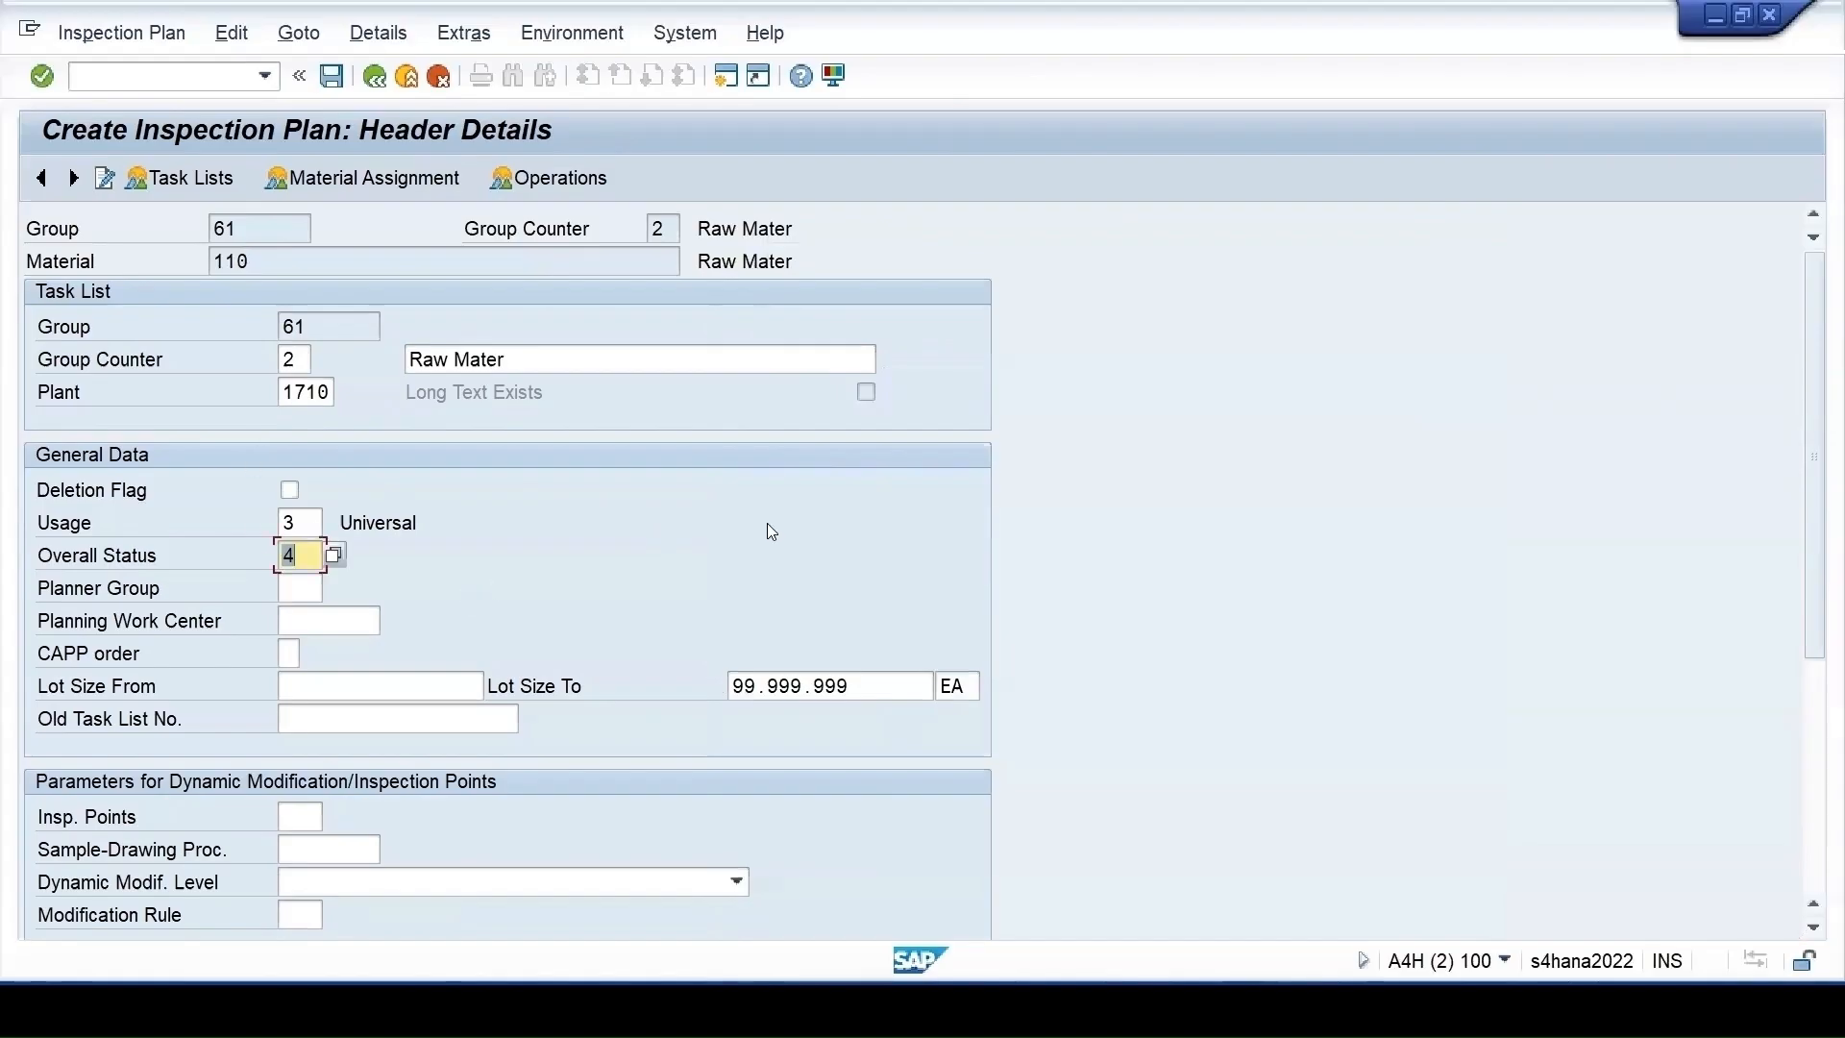
key("Return")
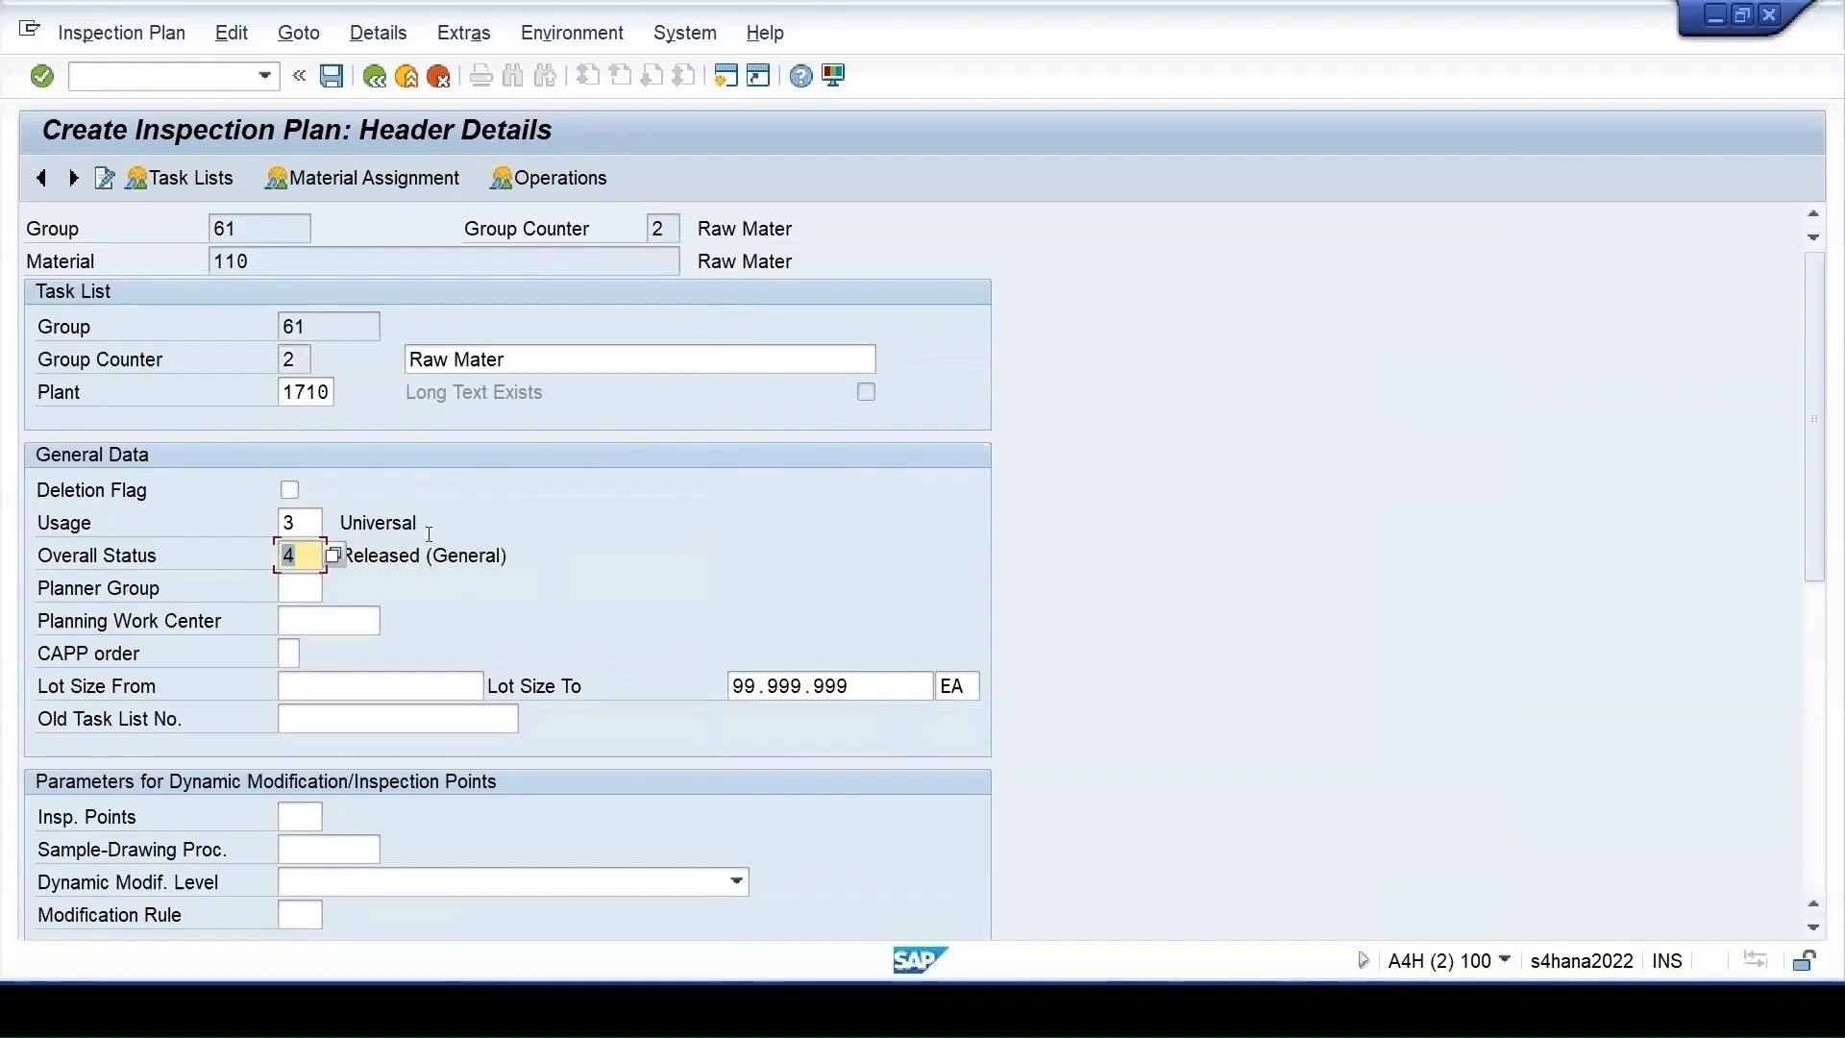
left_click(558, 181)
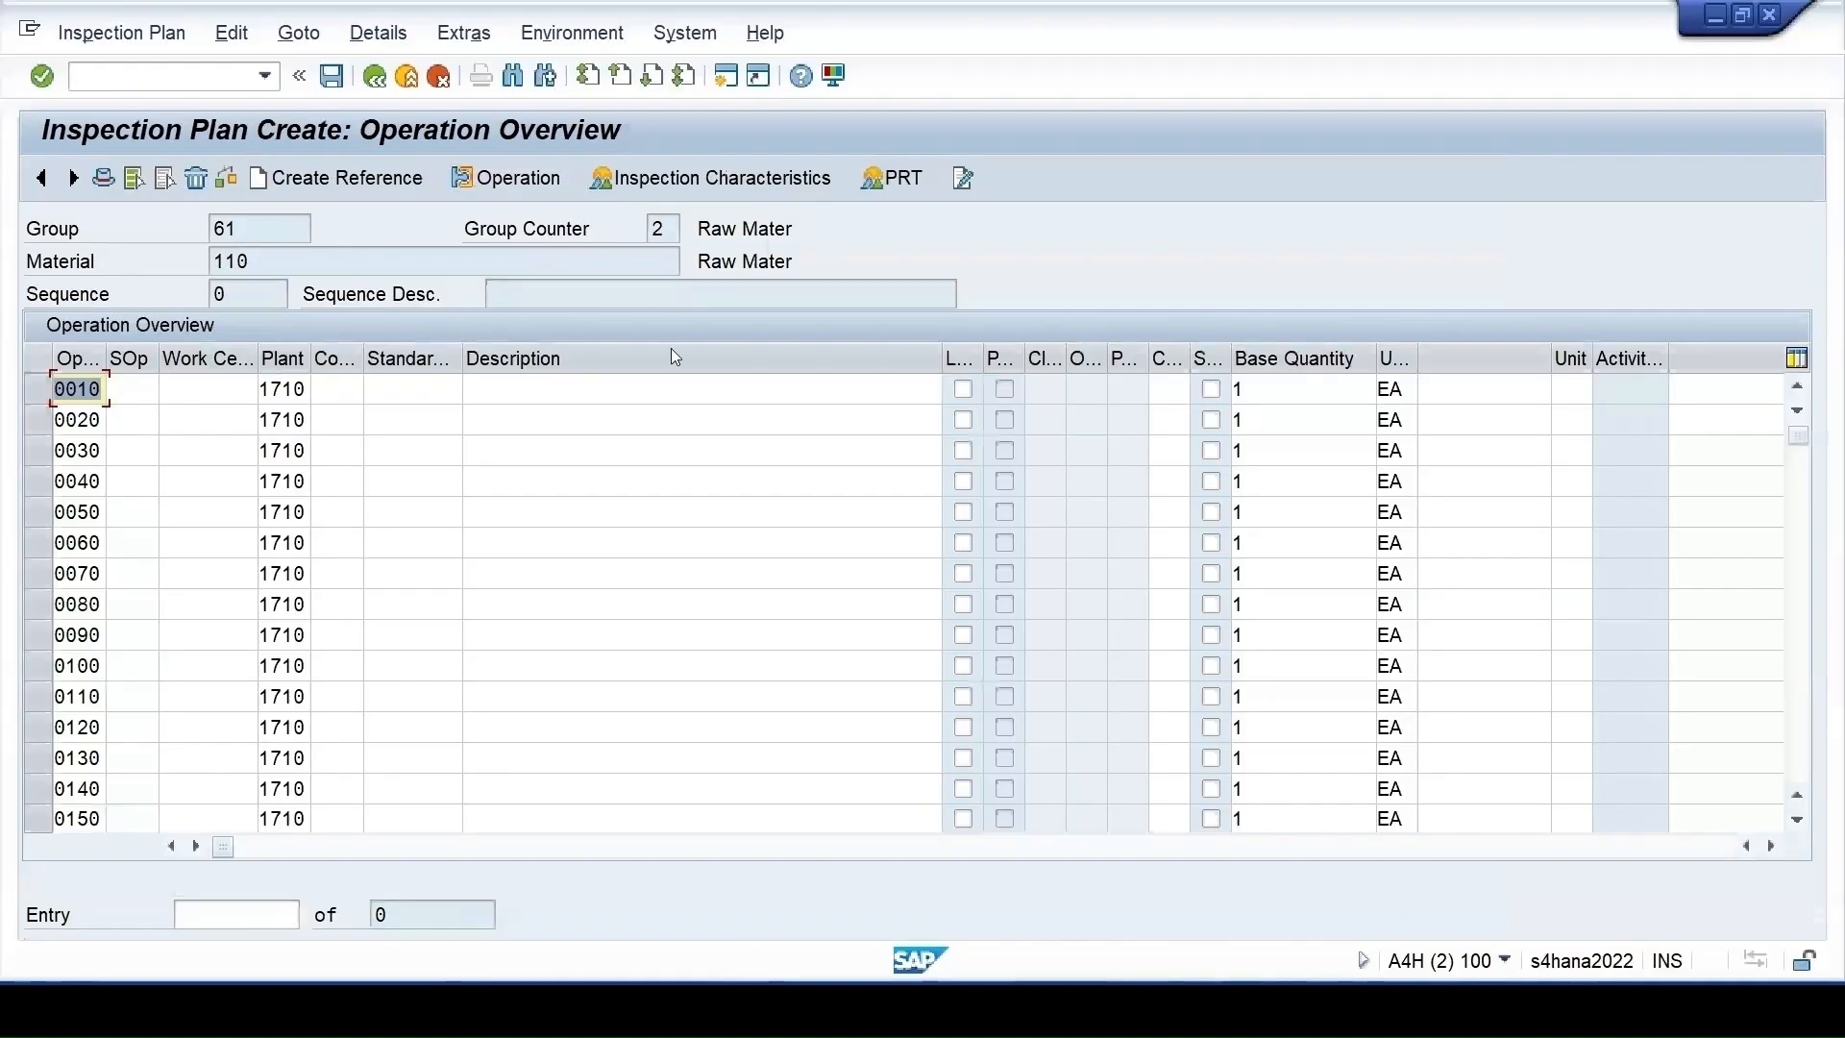
Bring up the control keys for operation 0010 and pick the QM01 inspection key
left_click(390, 394)
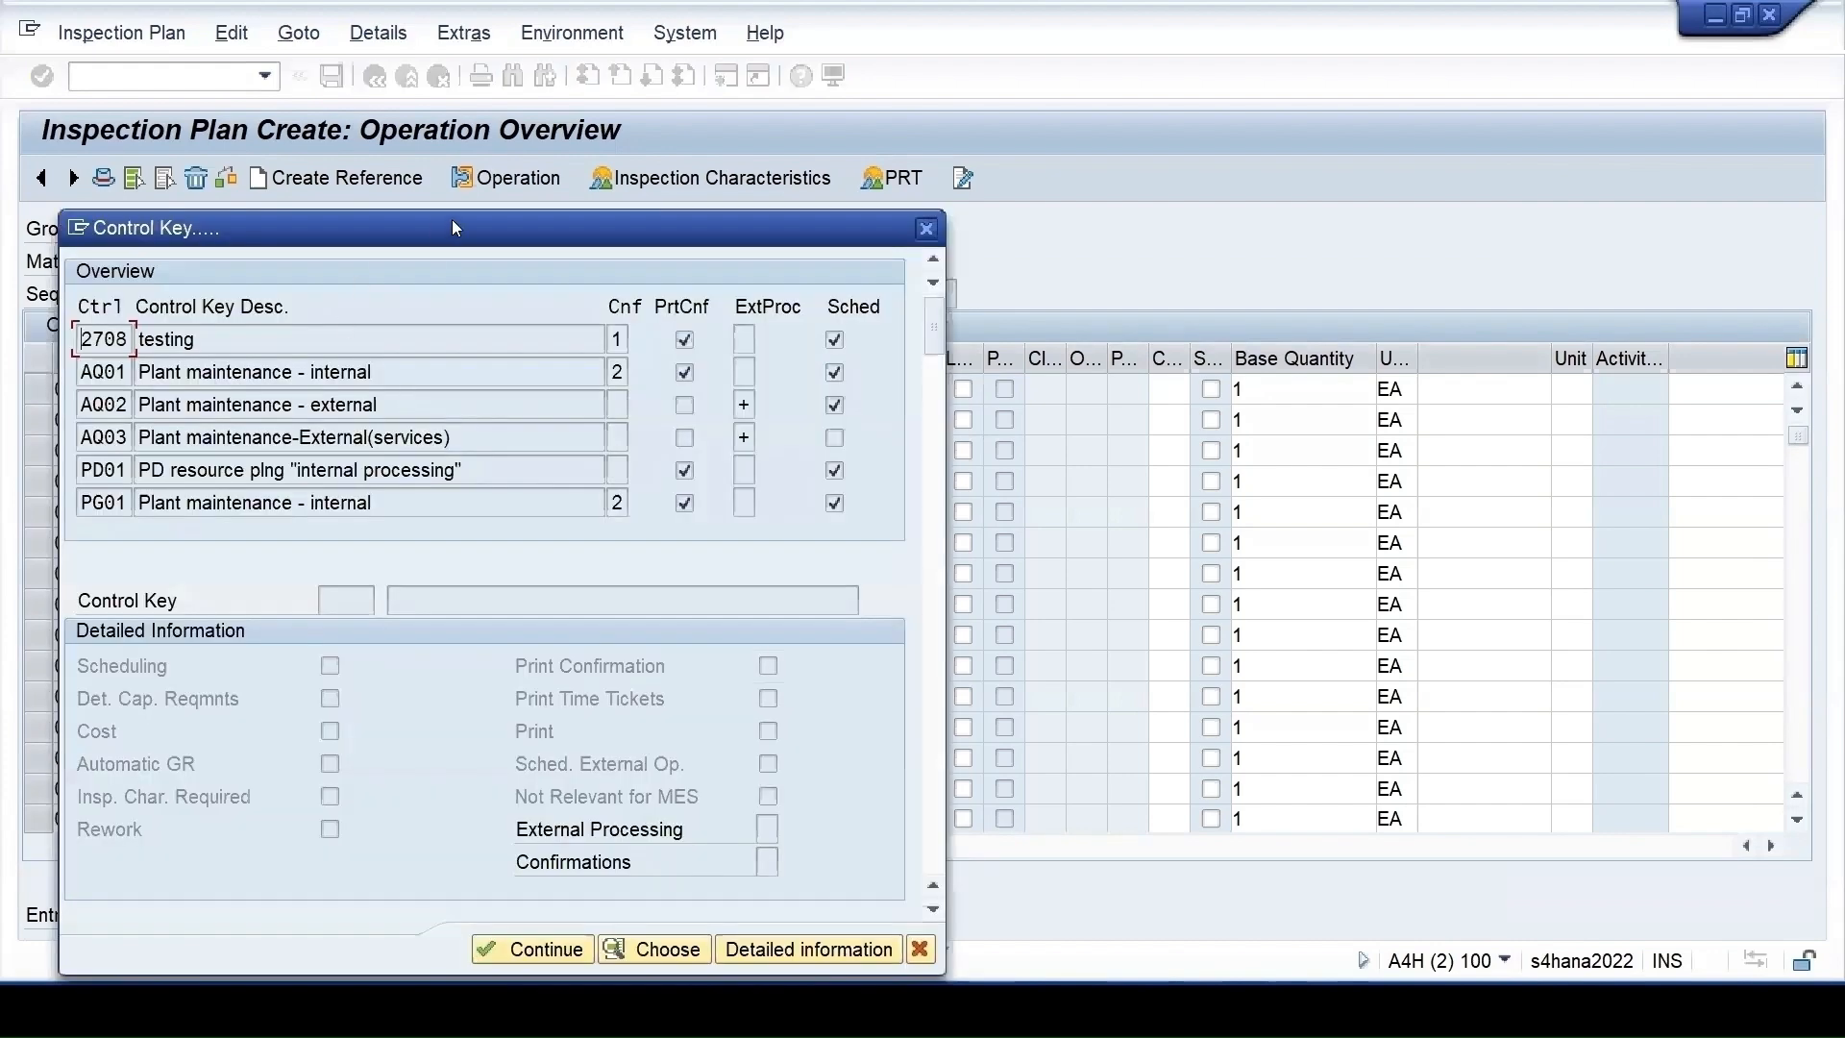
left_click_drag(455, 227, 948, 190)
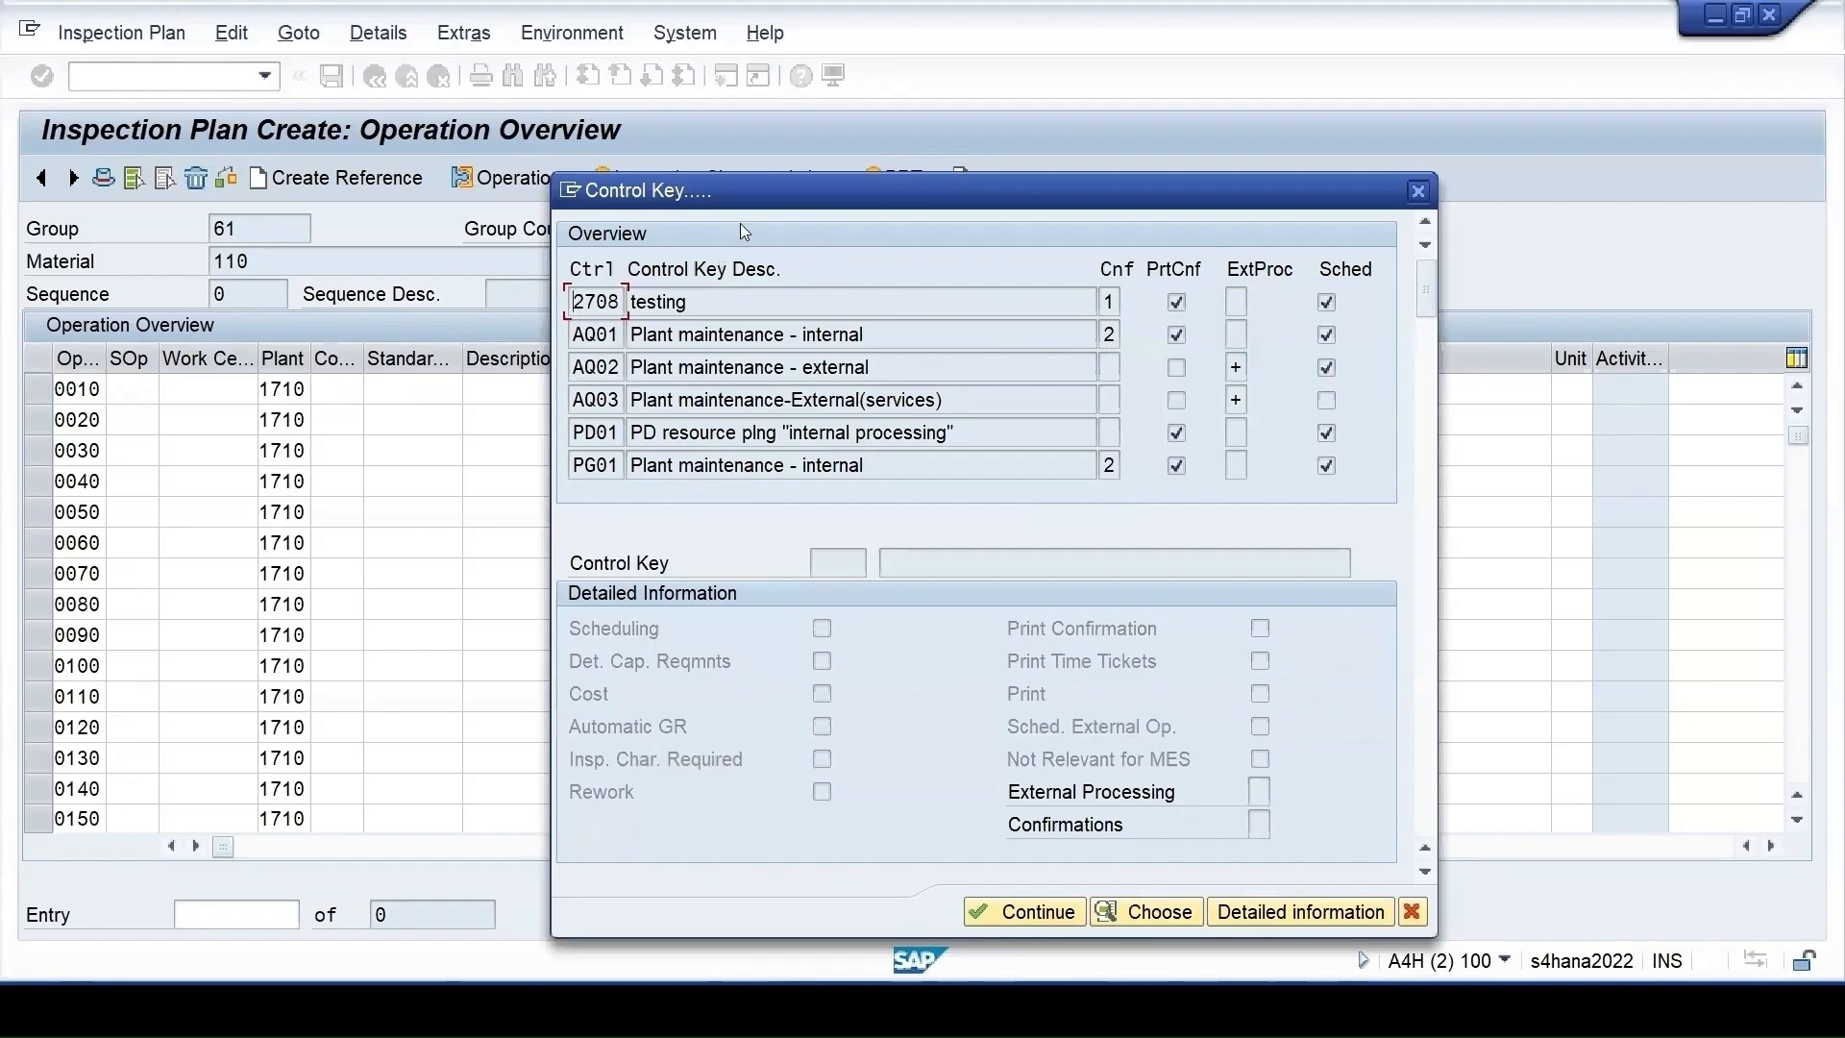
left_click(1427, 534)
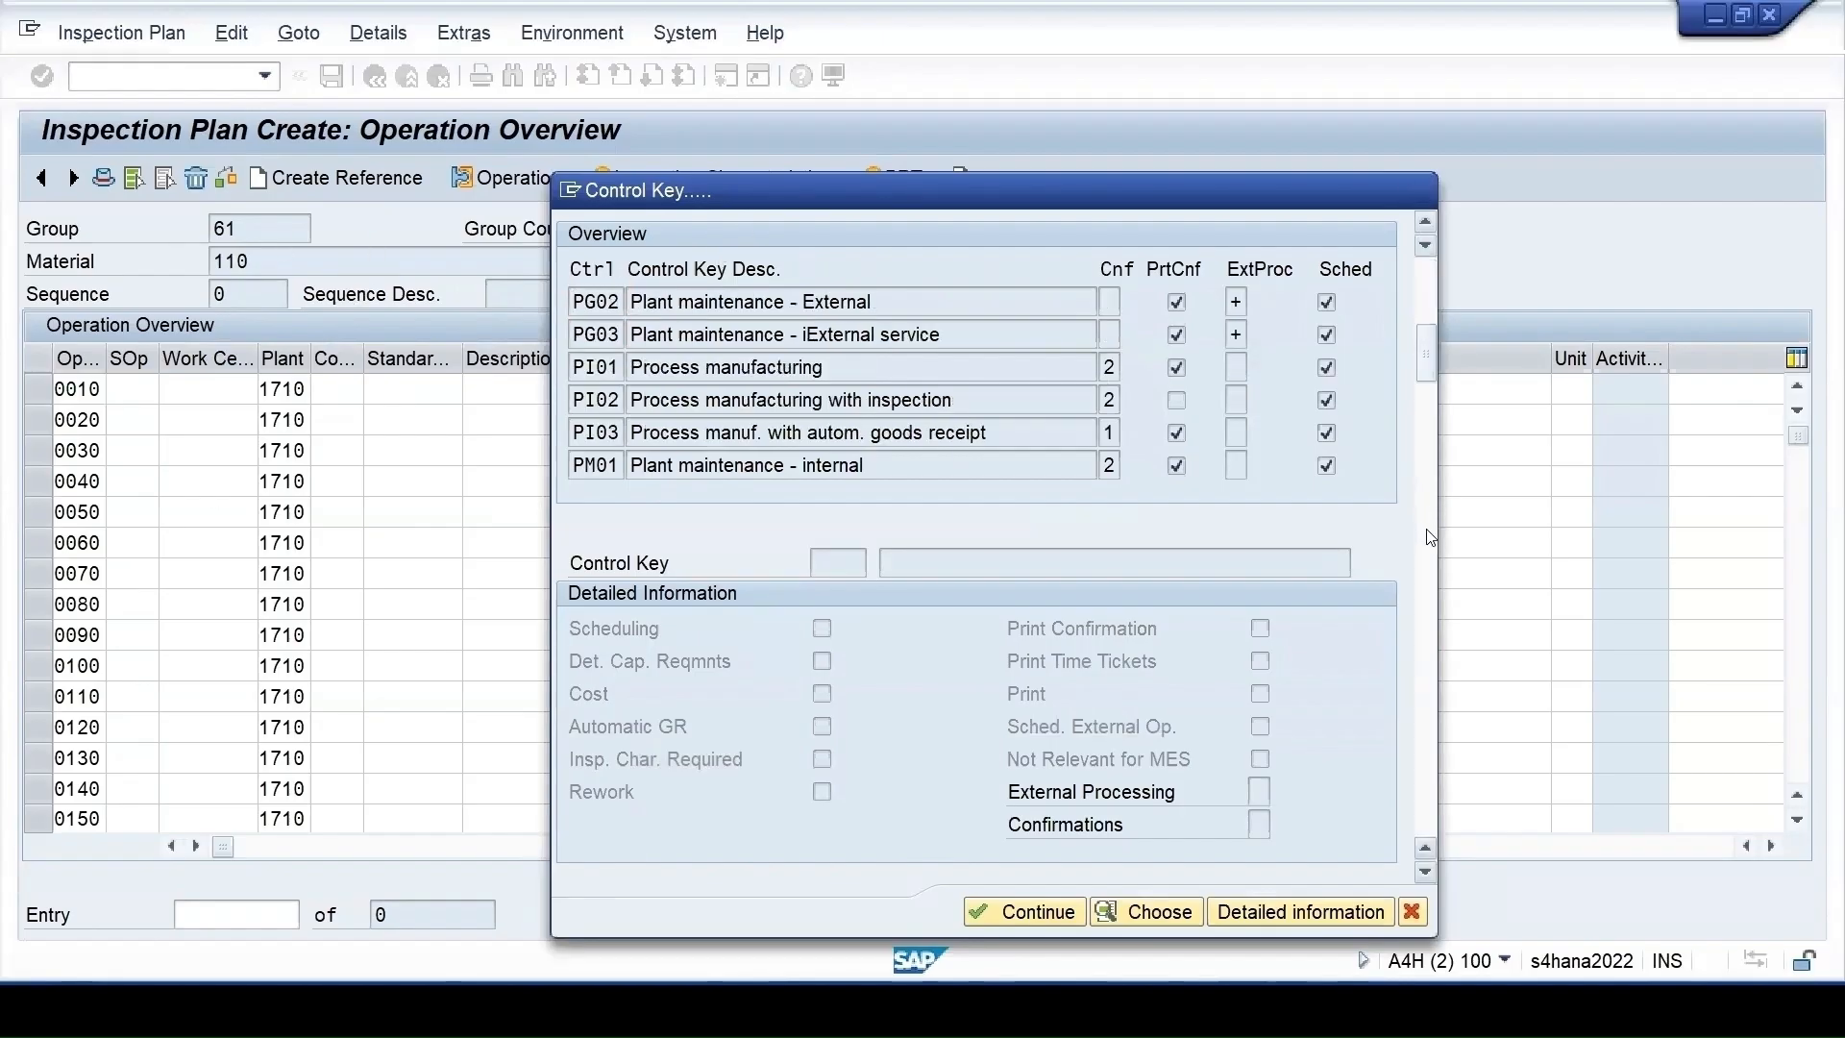
left_click(1428, 535)
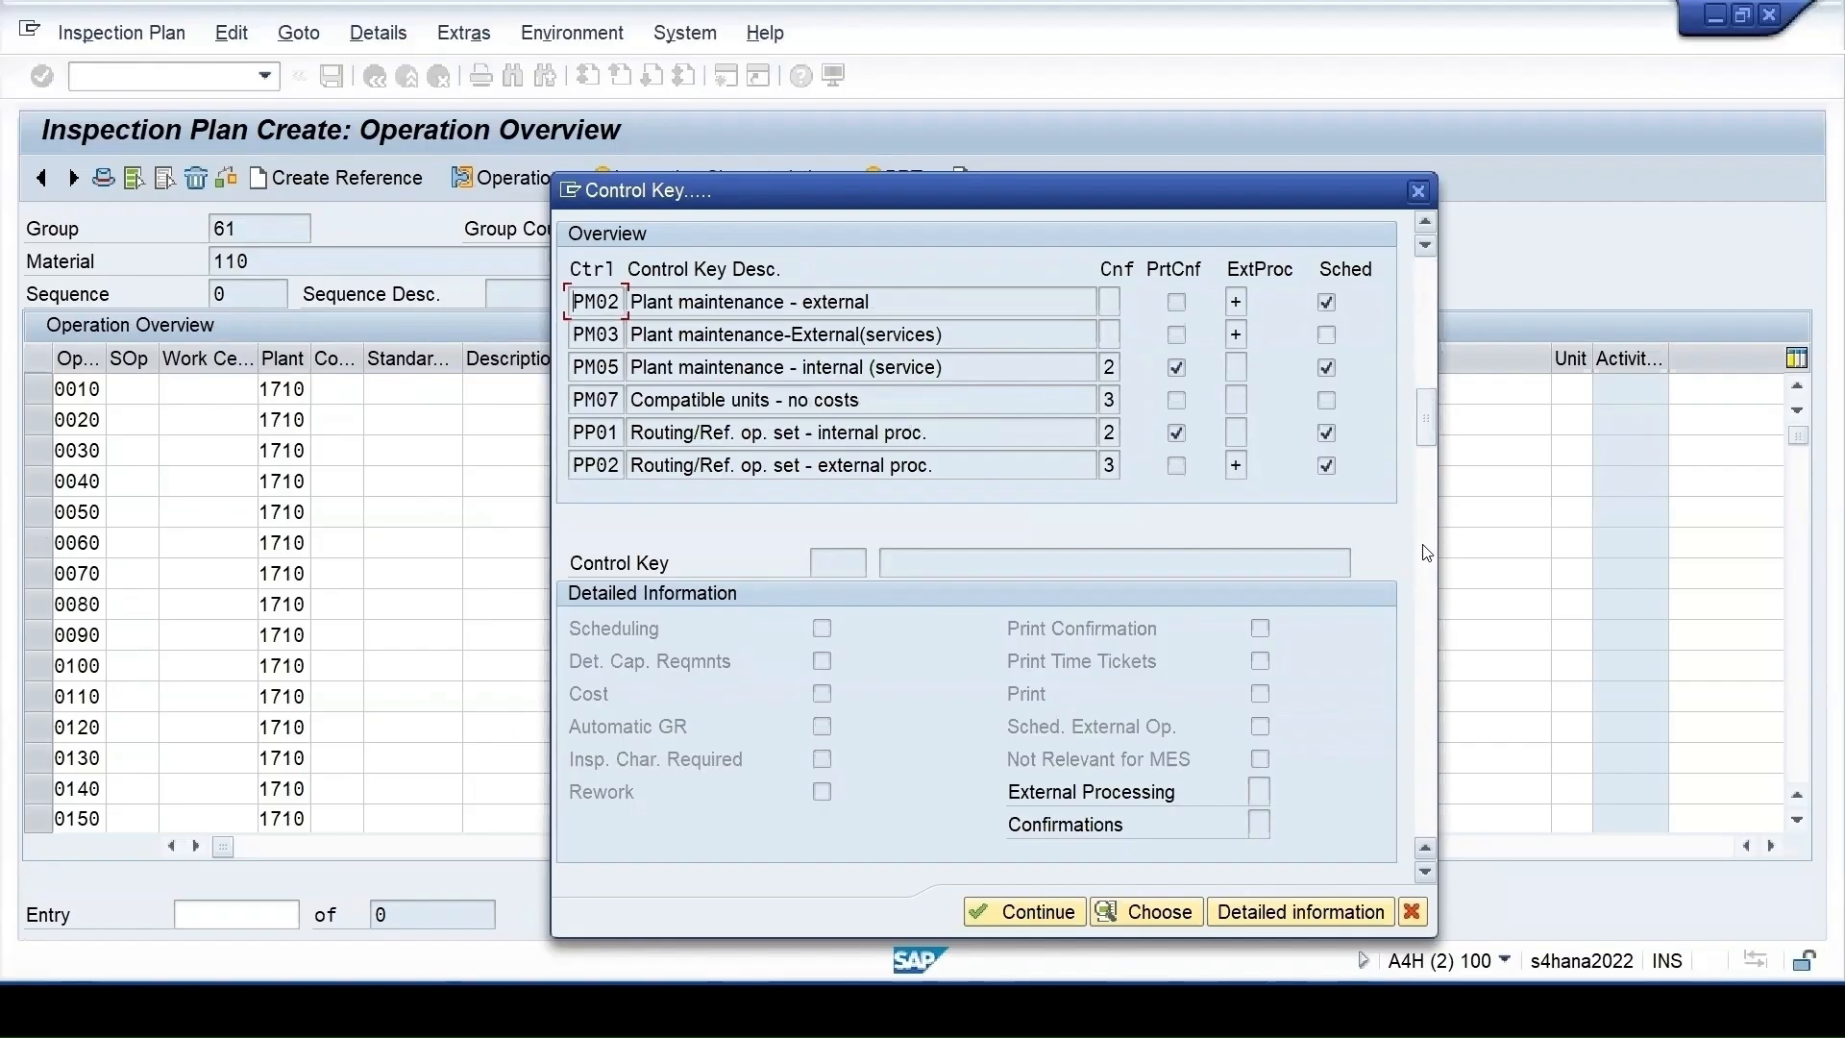
left_click(1427, 555)
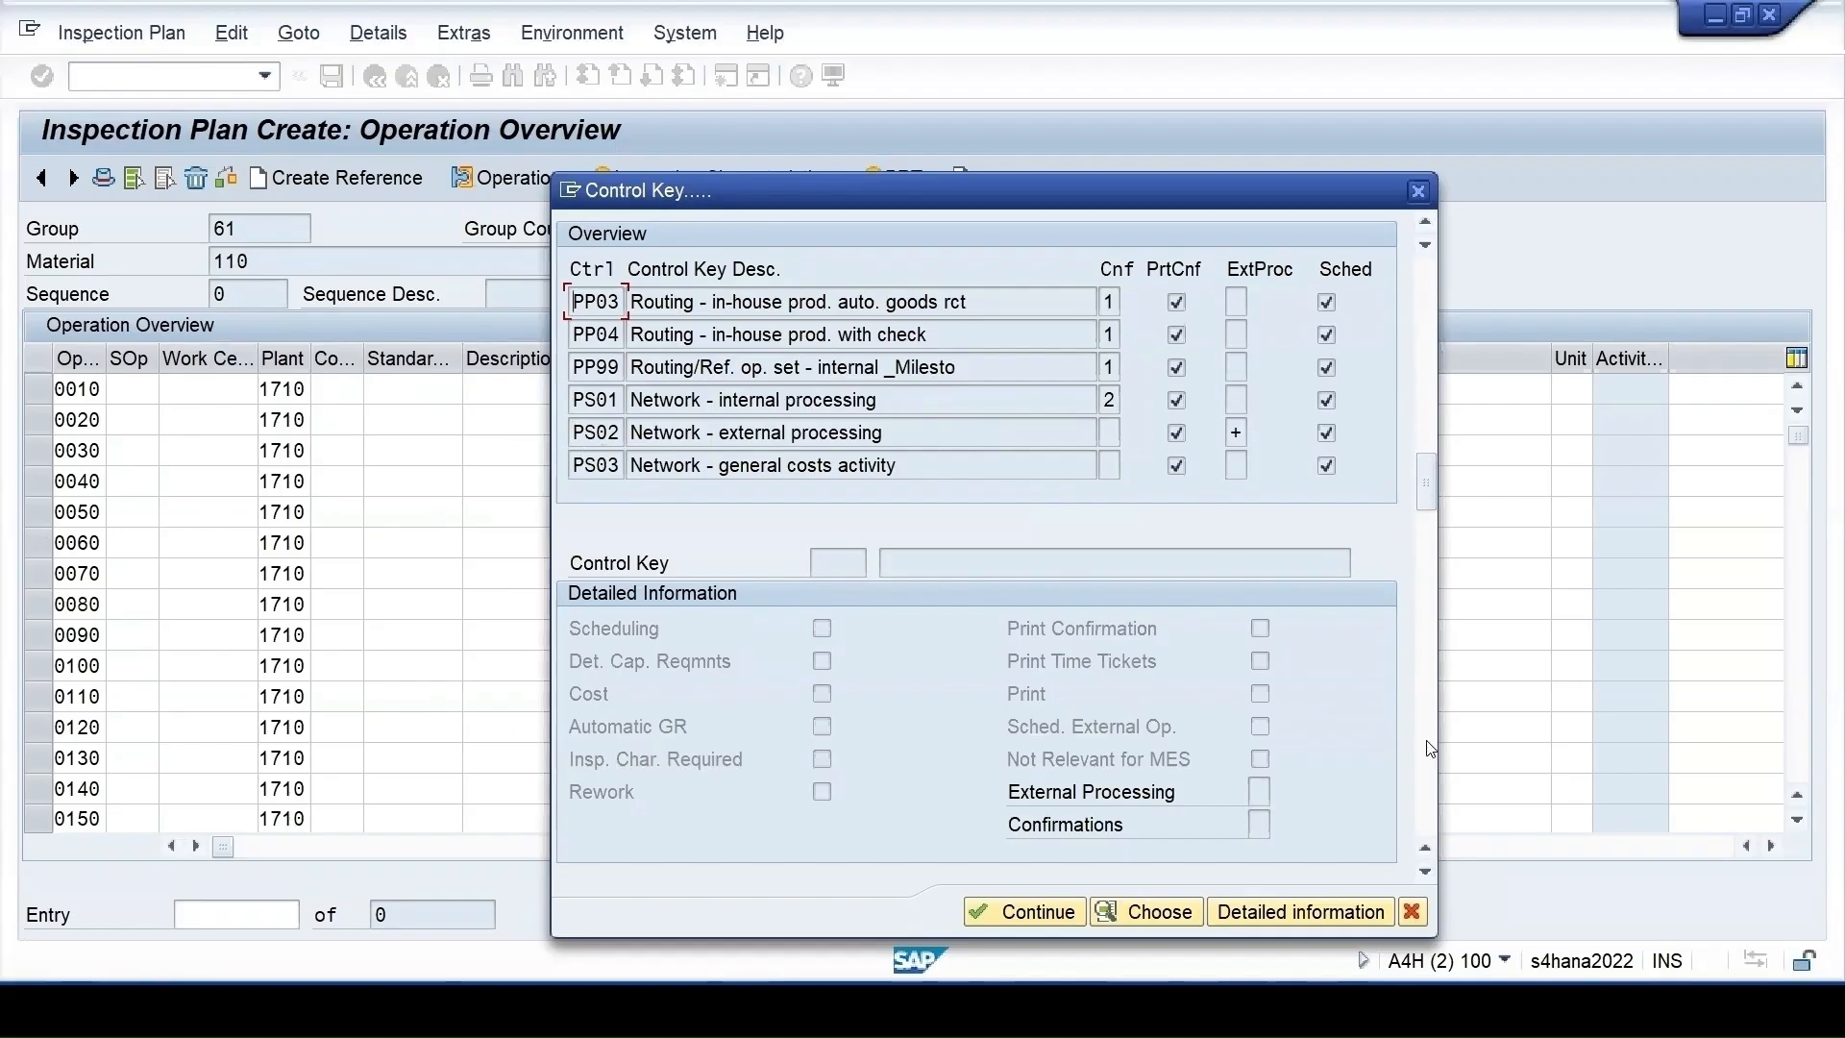
left_click(1426, 556)
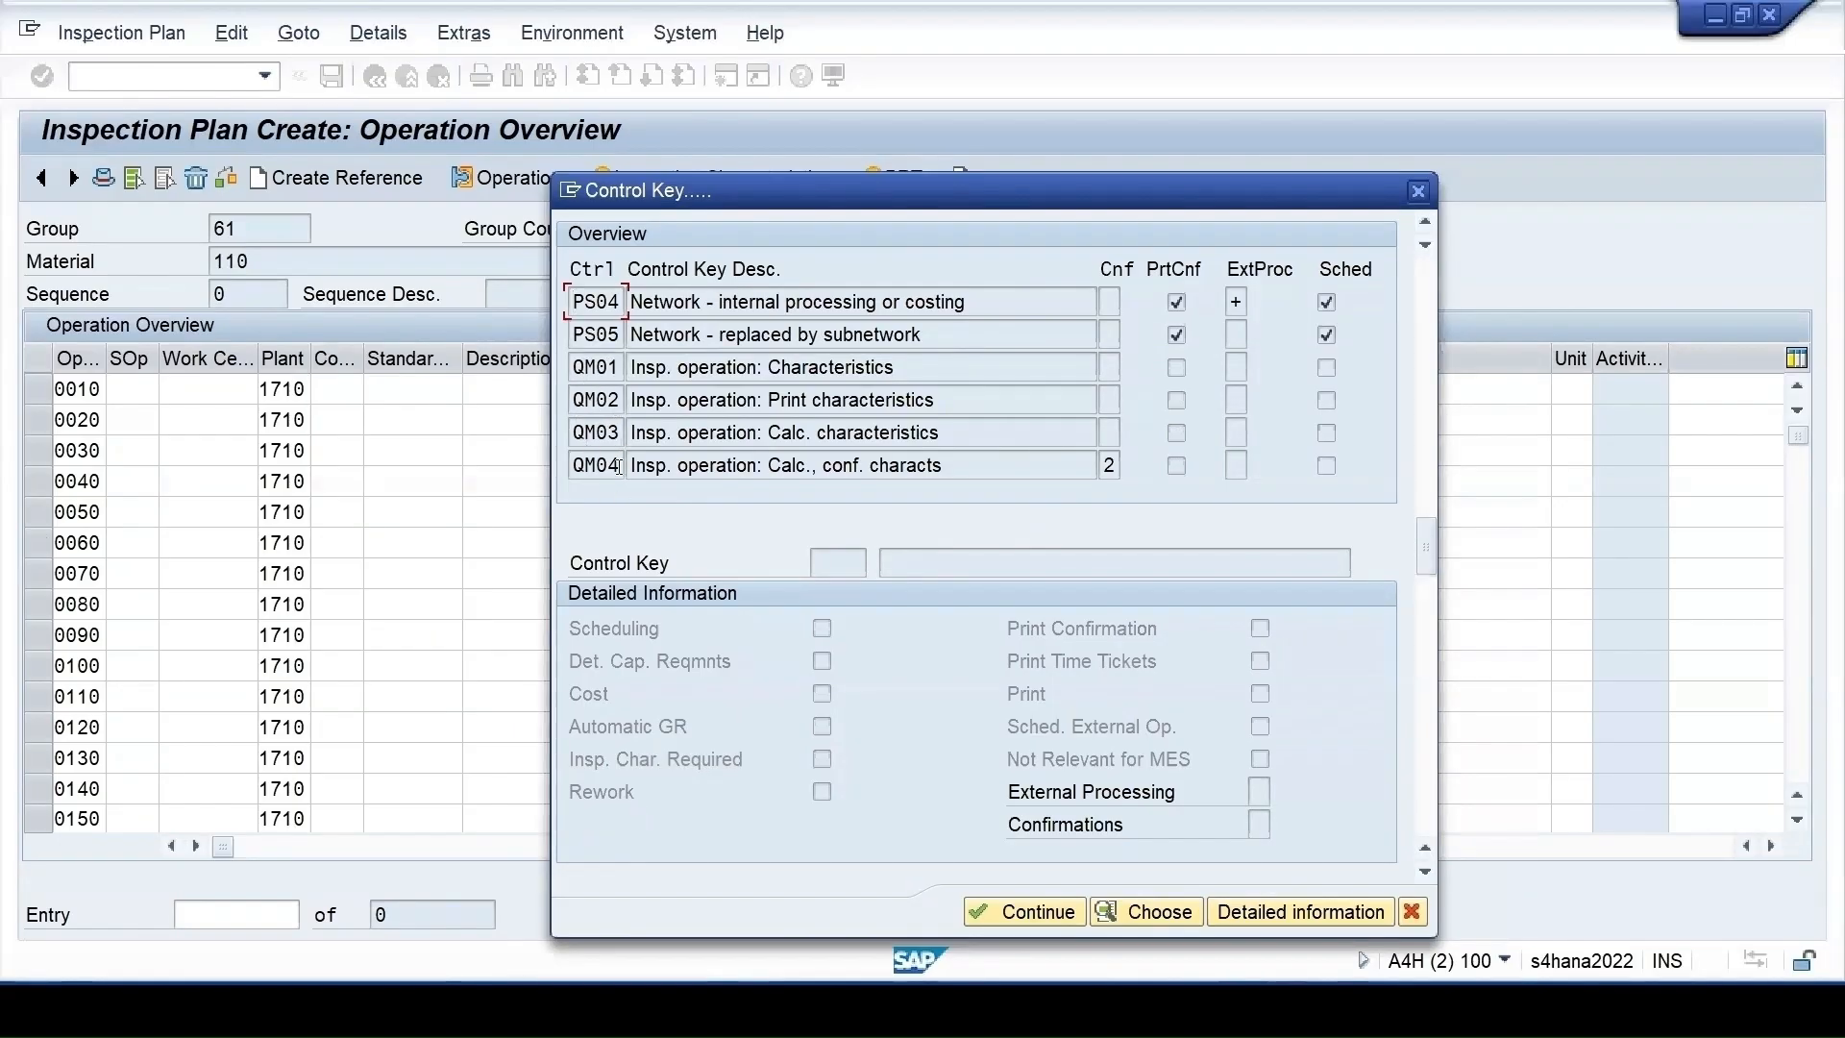
left_click(588, 369)
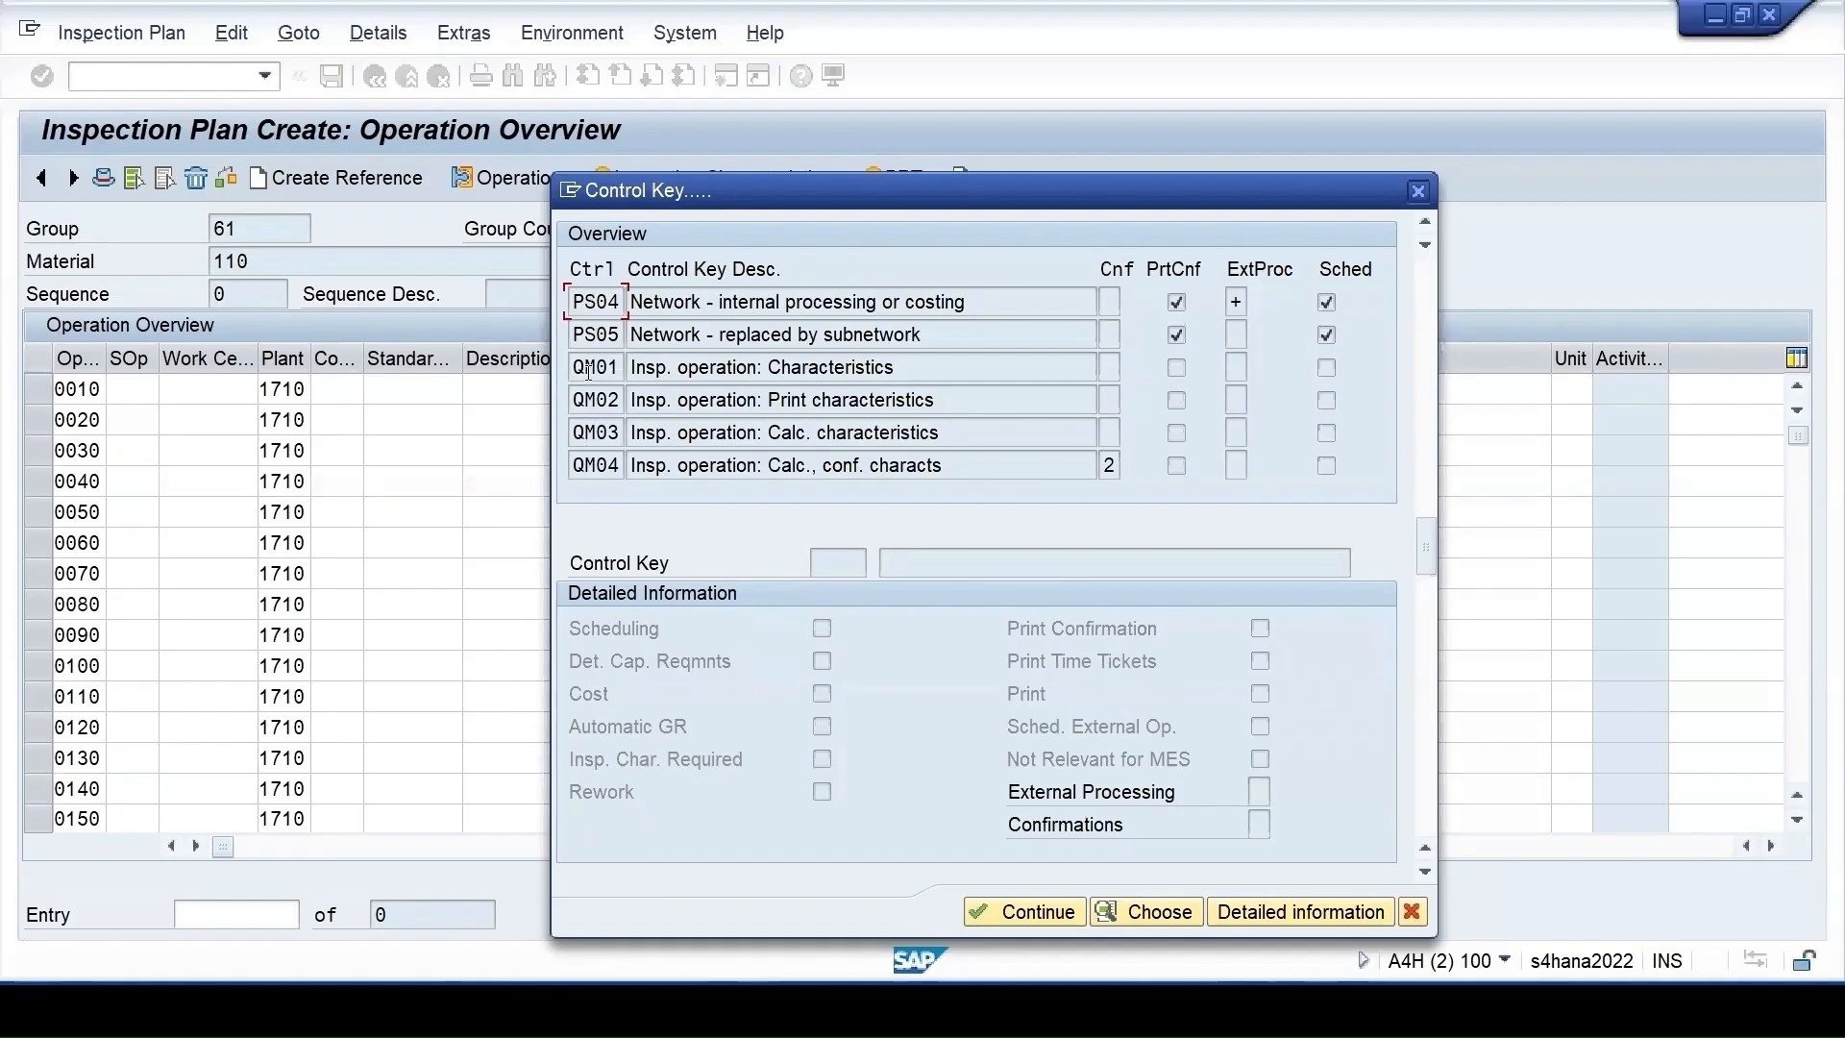
Compare the QM01 and QM02 control key details, then close the list
left_click(1313, 919)
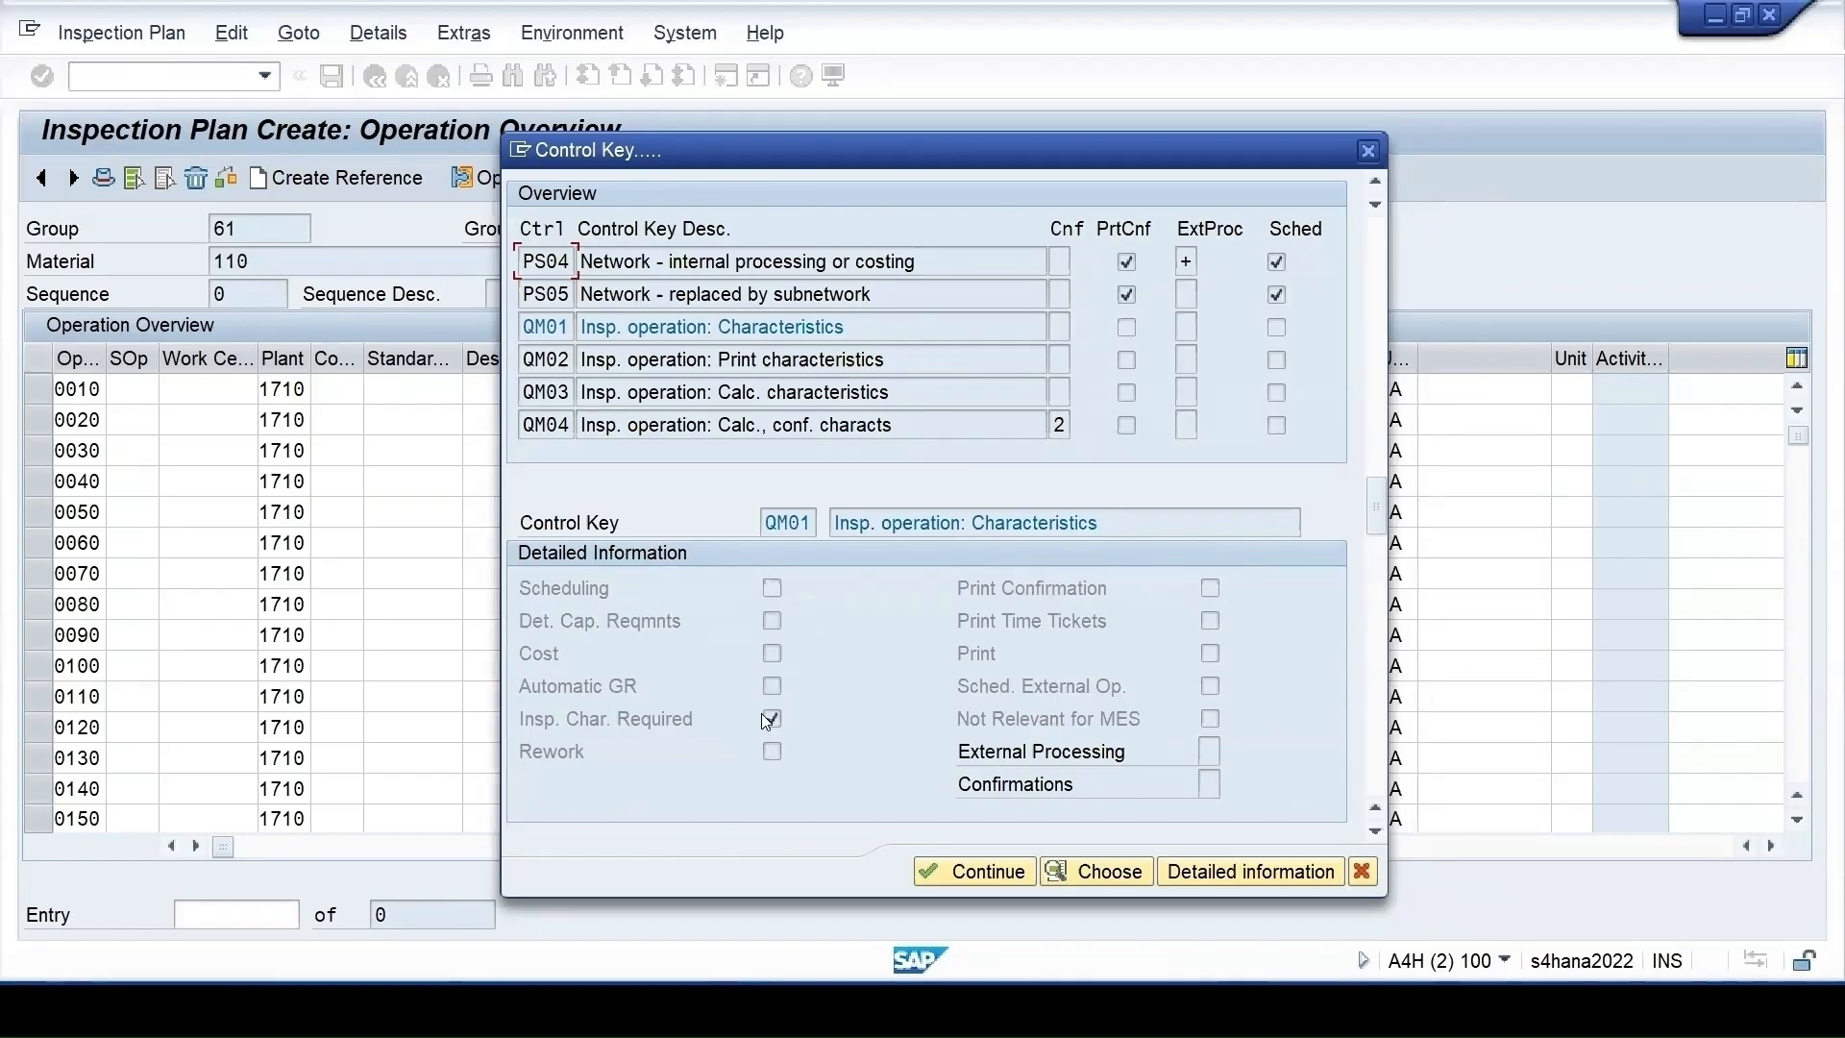
left_click(545, 430)
left_click(1197, 875)
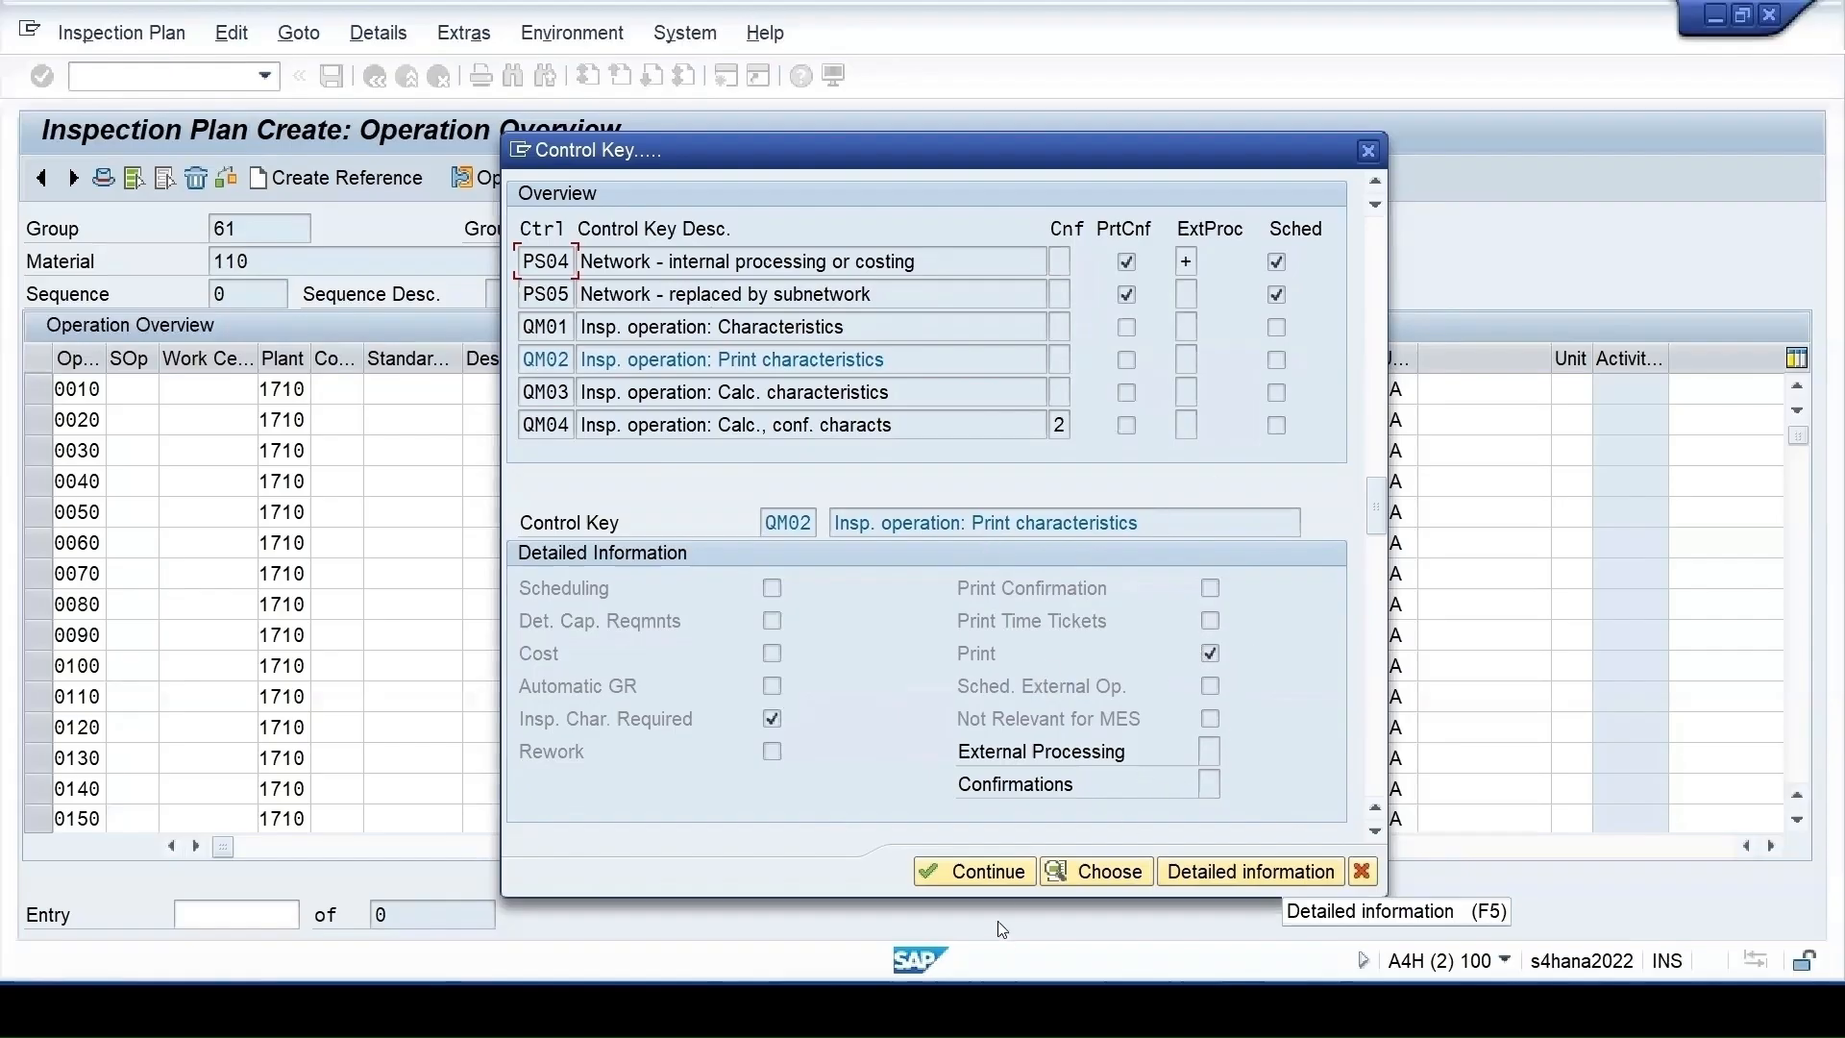
left_click(988, 875)
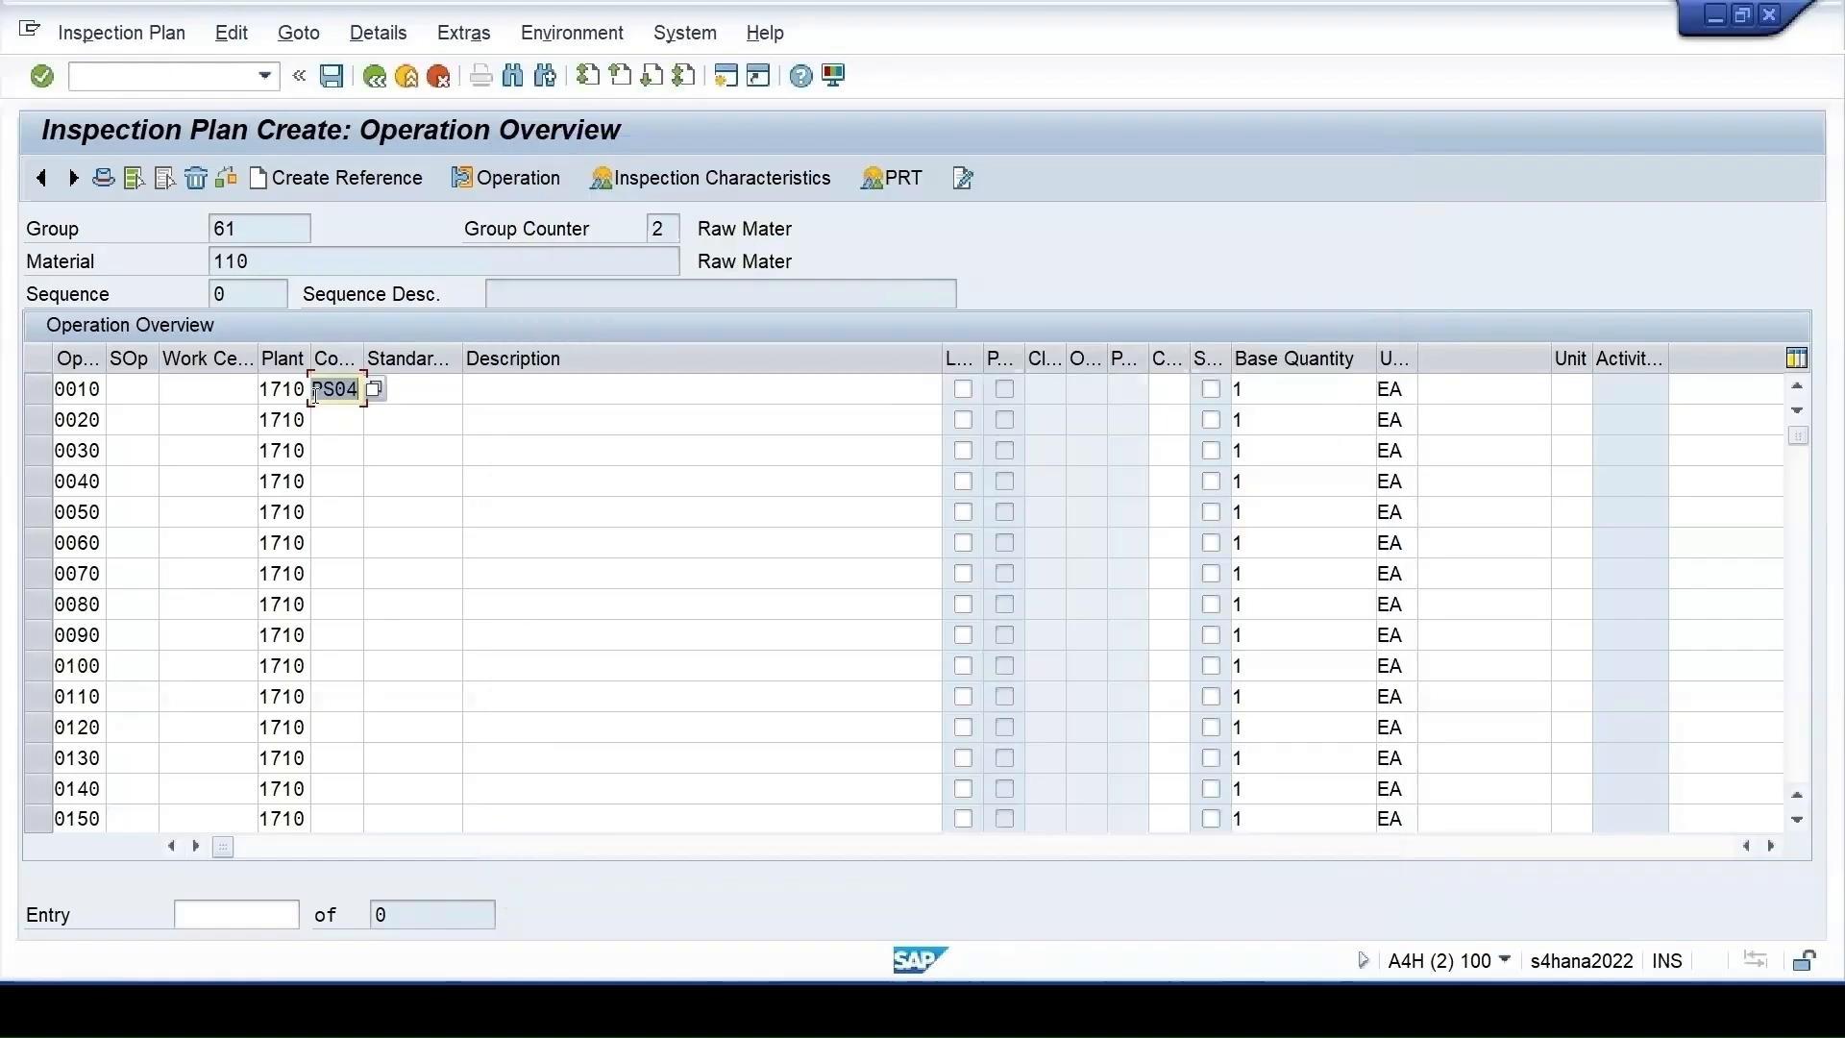
Give operation 0010 control key QM01 and description 'Inspection', then open its inspection characteristics
type("qm")
type("01")
key("Return")
left_click(523, 391)
type("In")
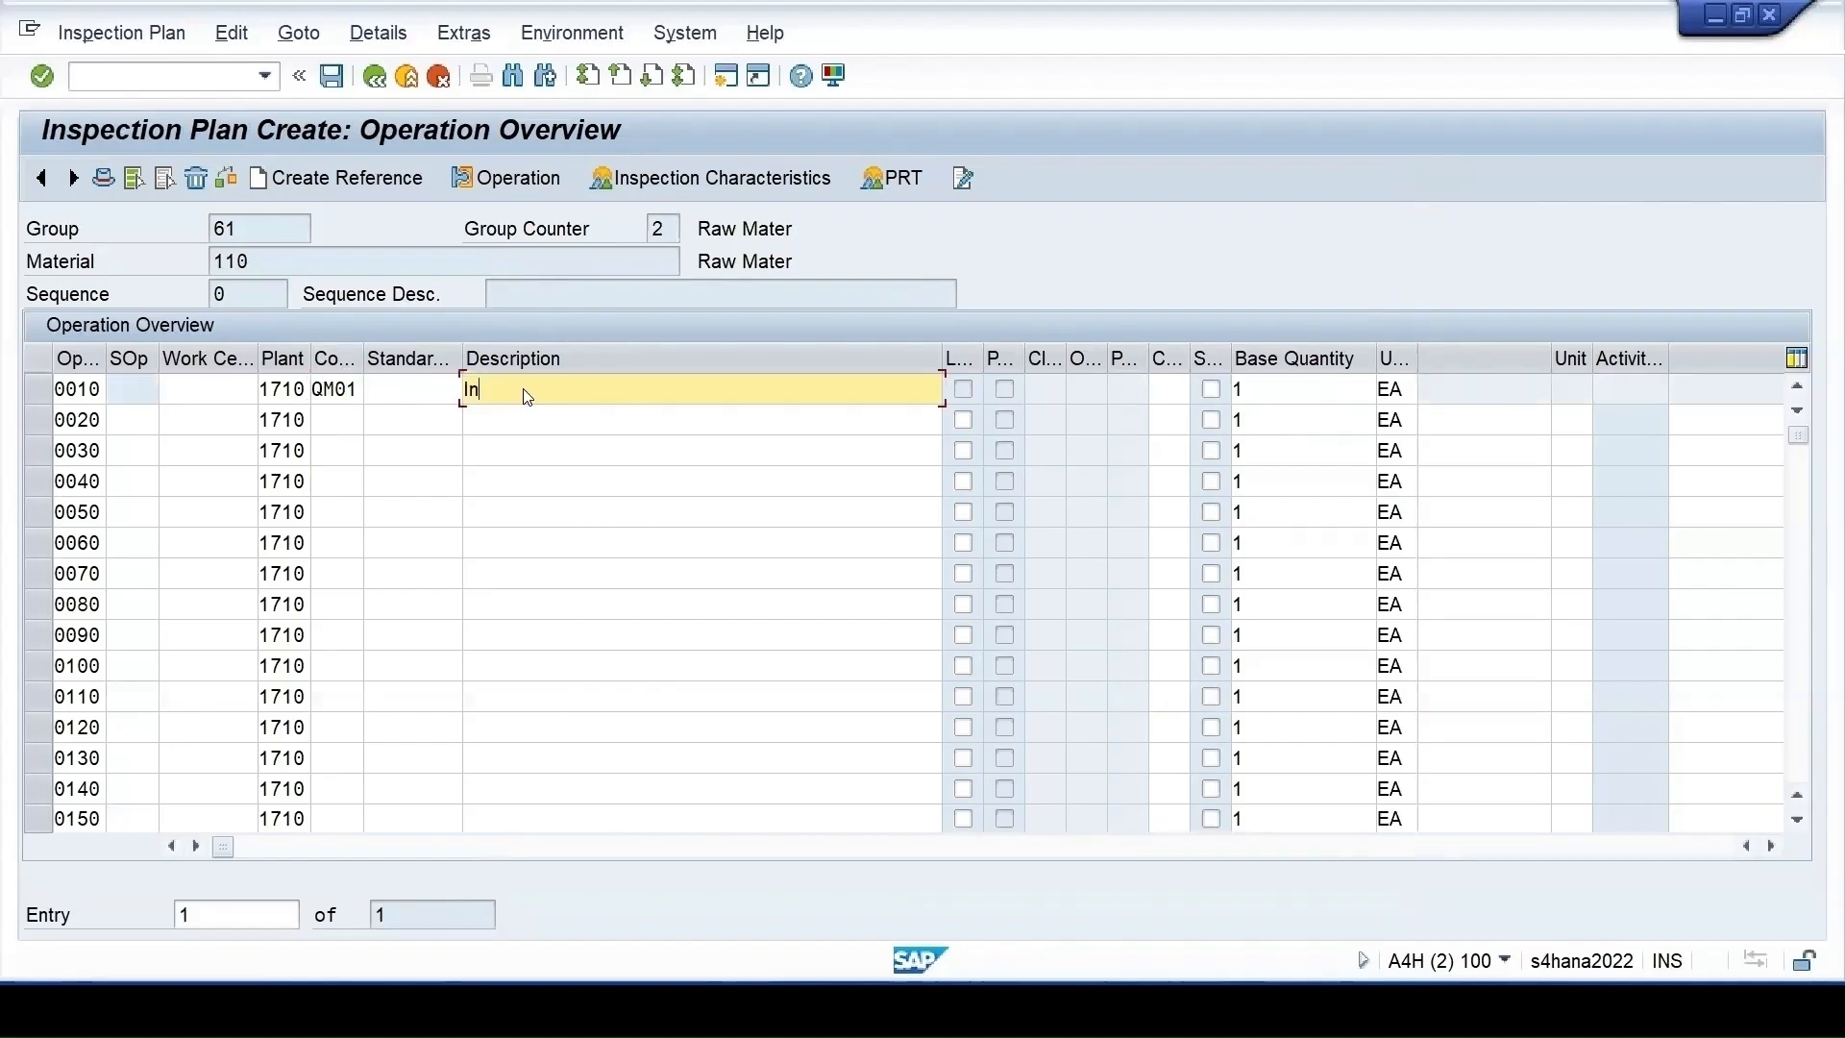
type("spection")
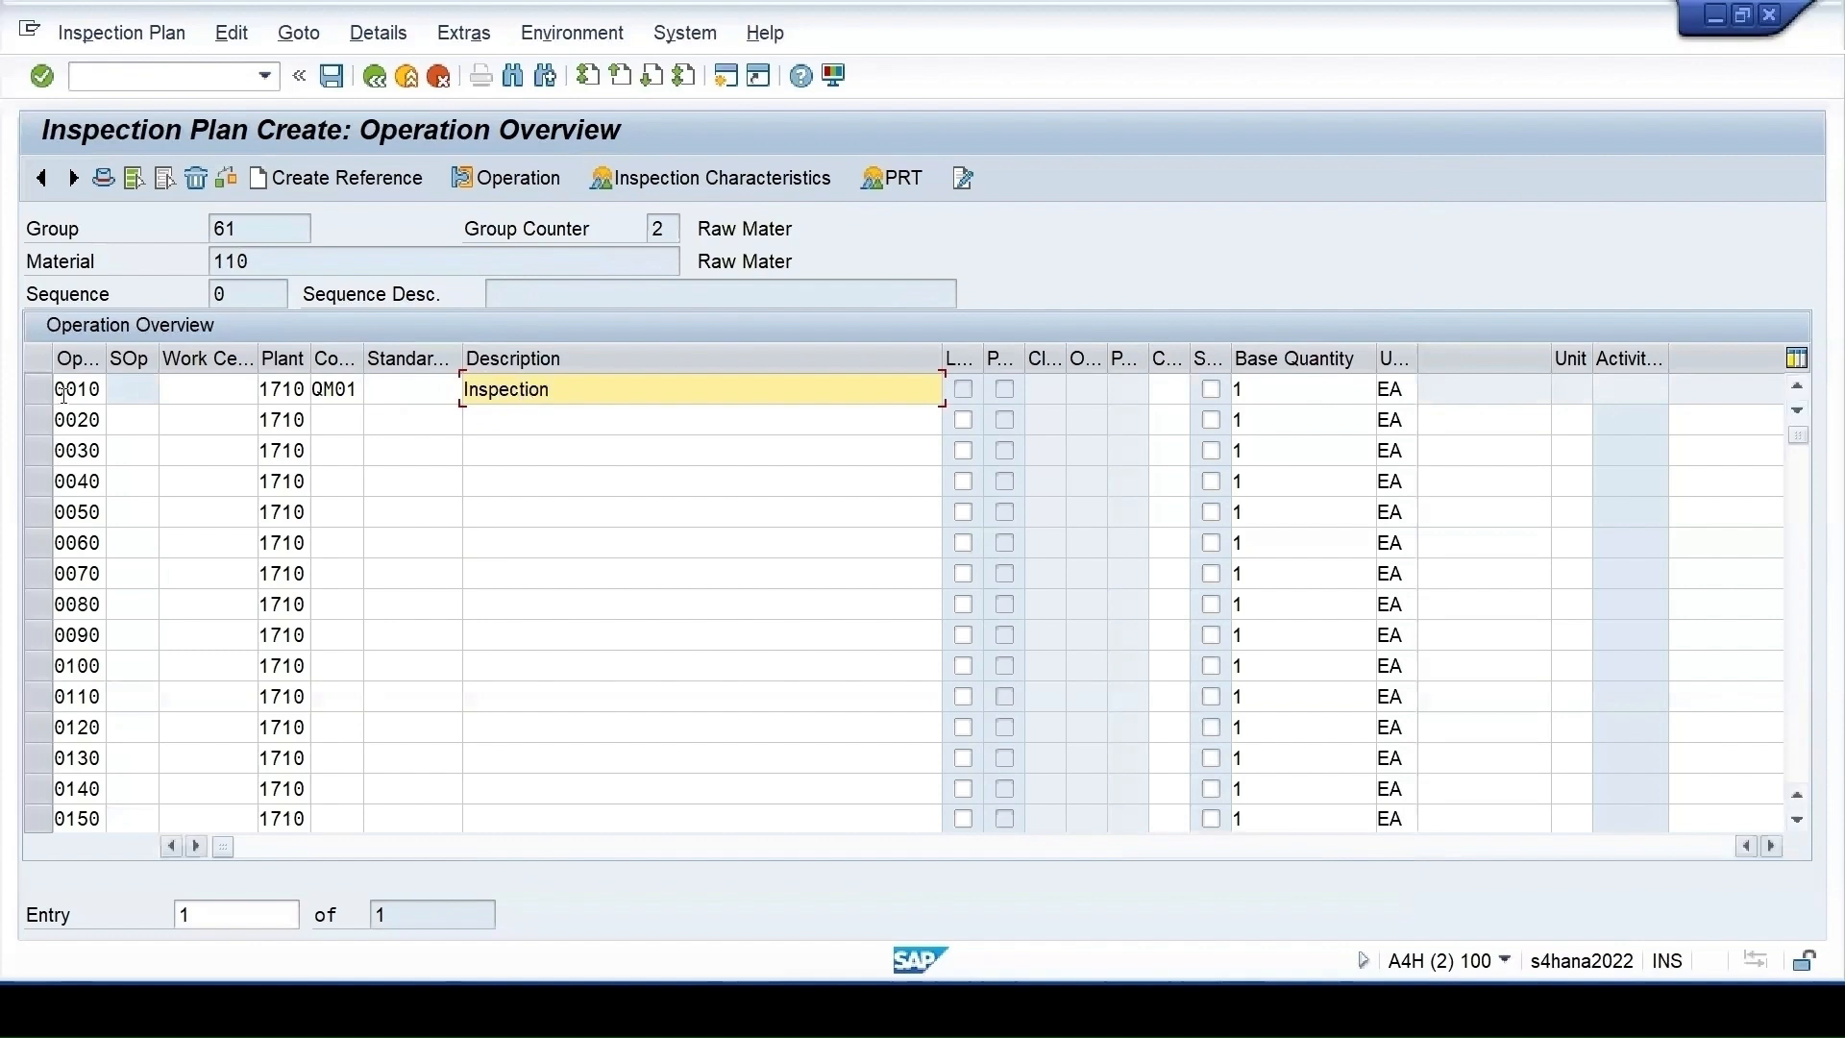
left_click(35, 392)
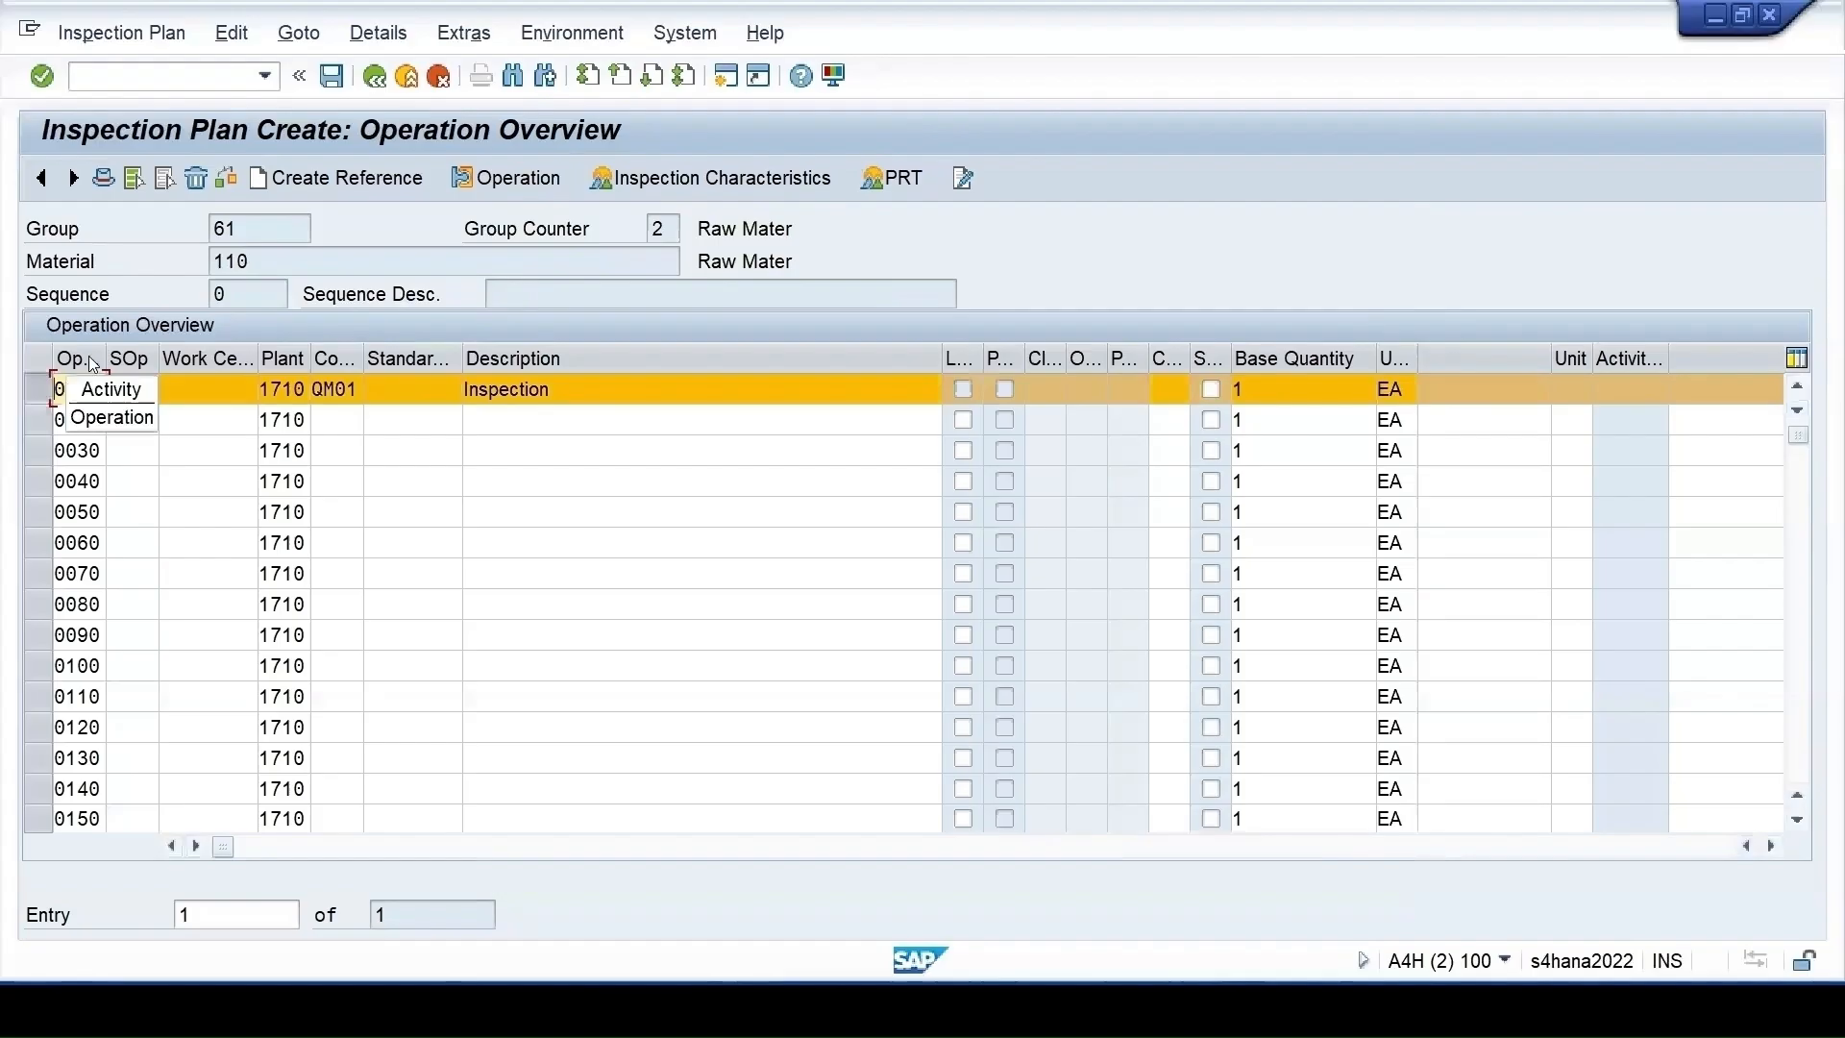
left_click(709, 179)
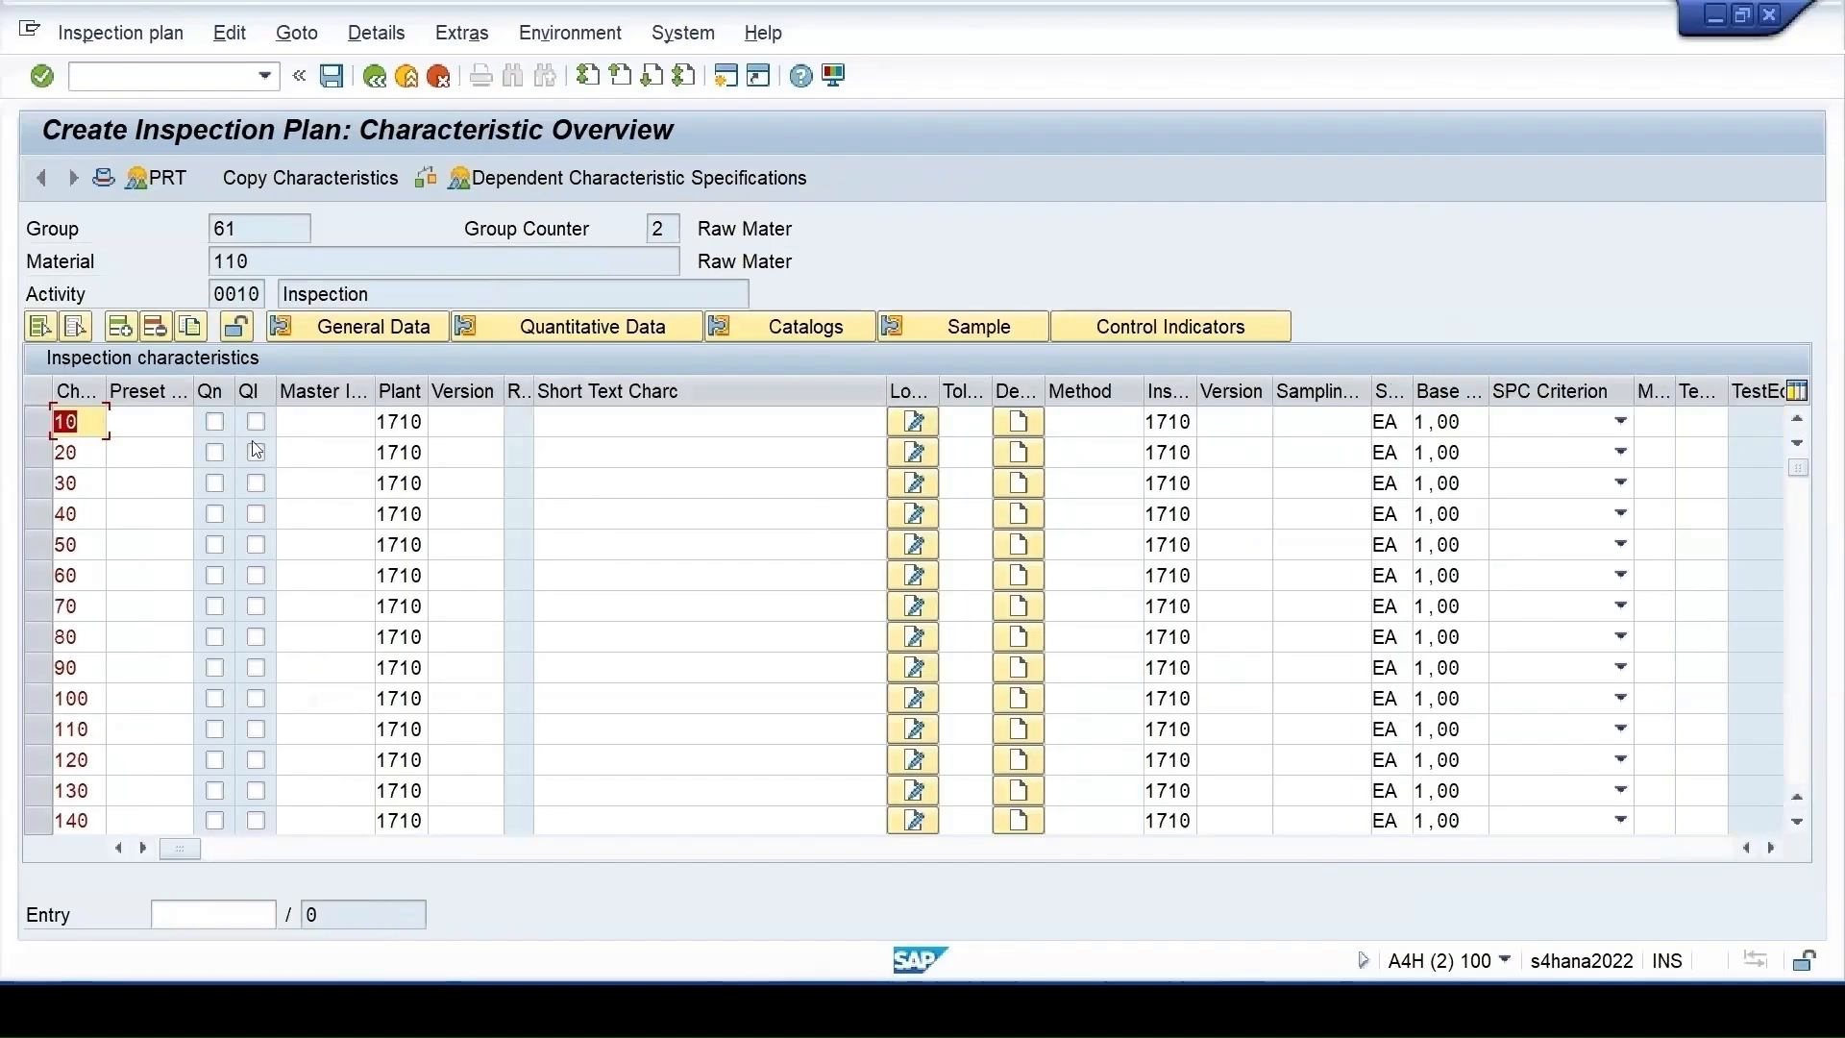
Assign master inspection characteristic T-COLOR, version 1, to characteristic 10 of operation 0010
left_click(306, 424)
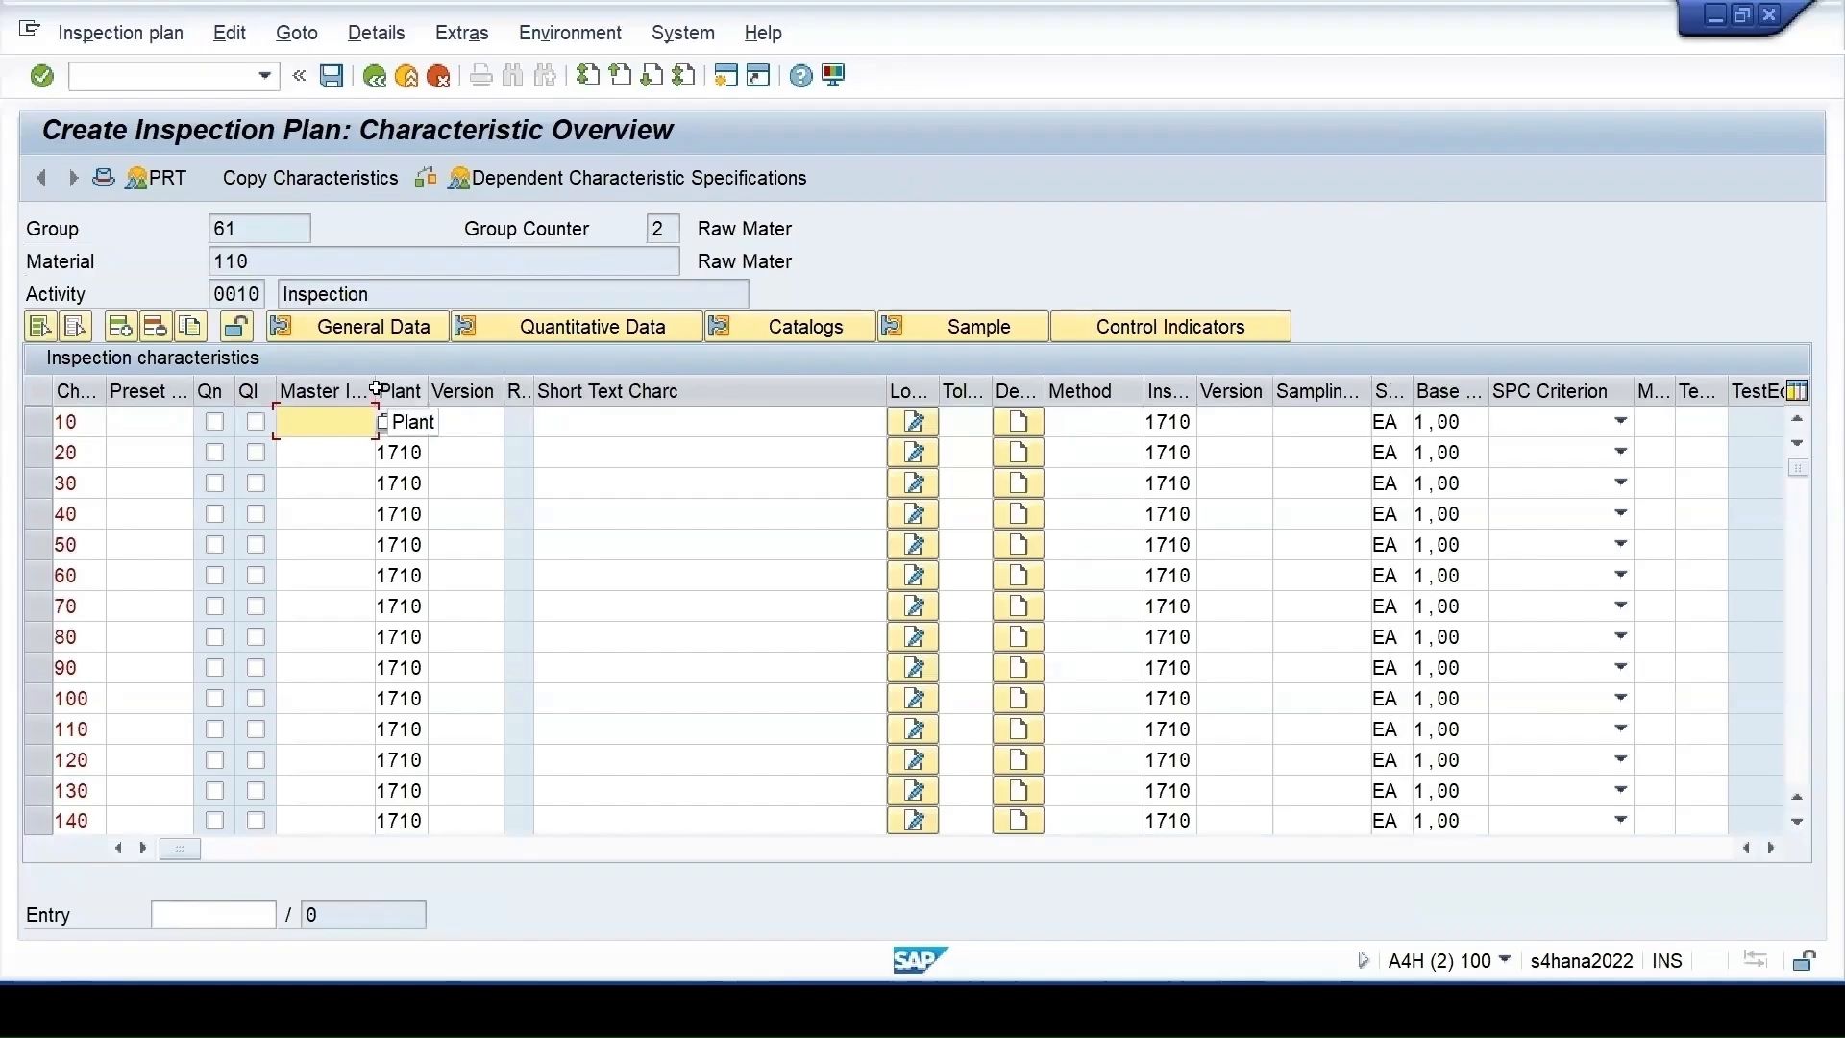
left_click_drag(372, 385, 433, 385)
key("F4")
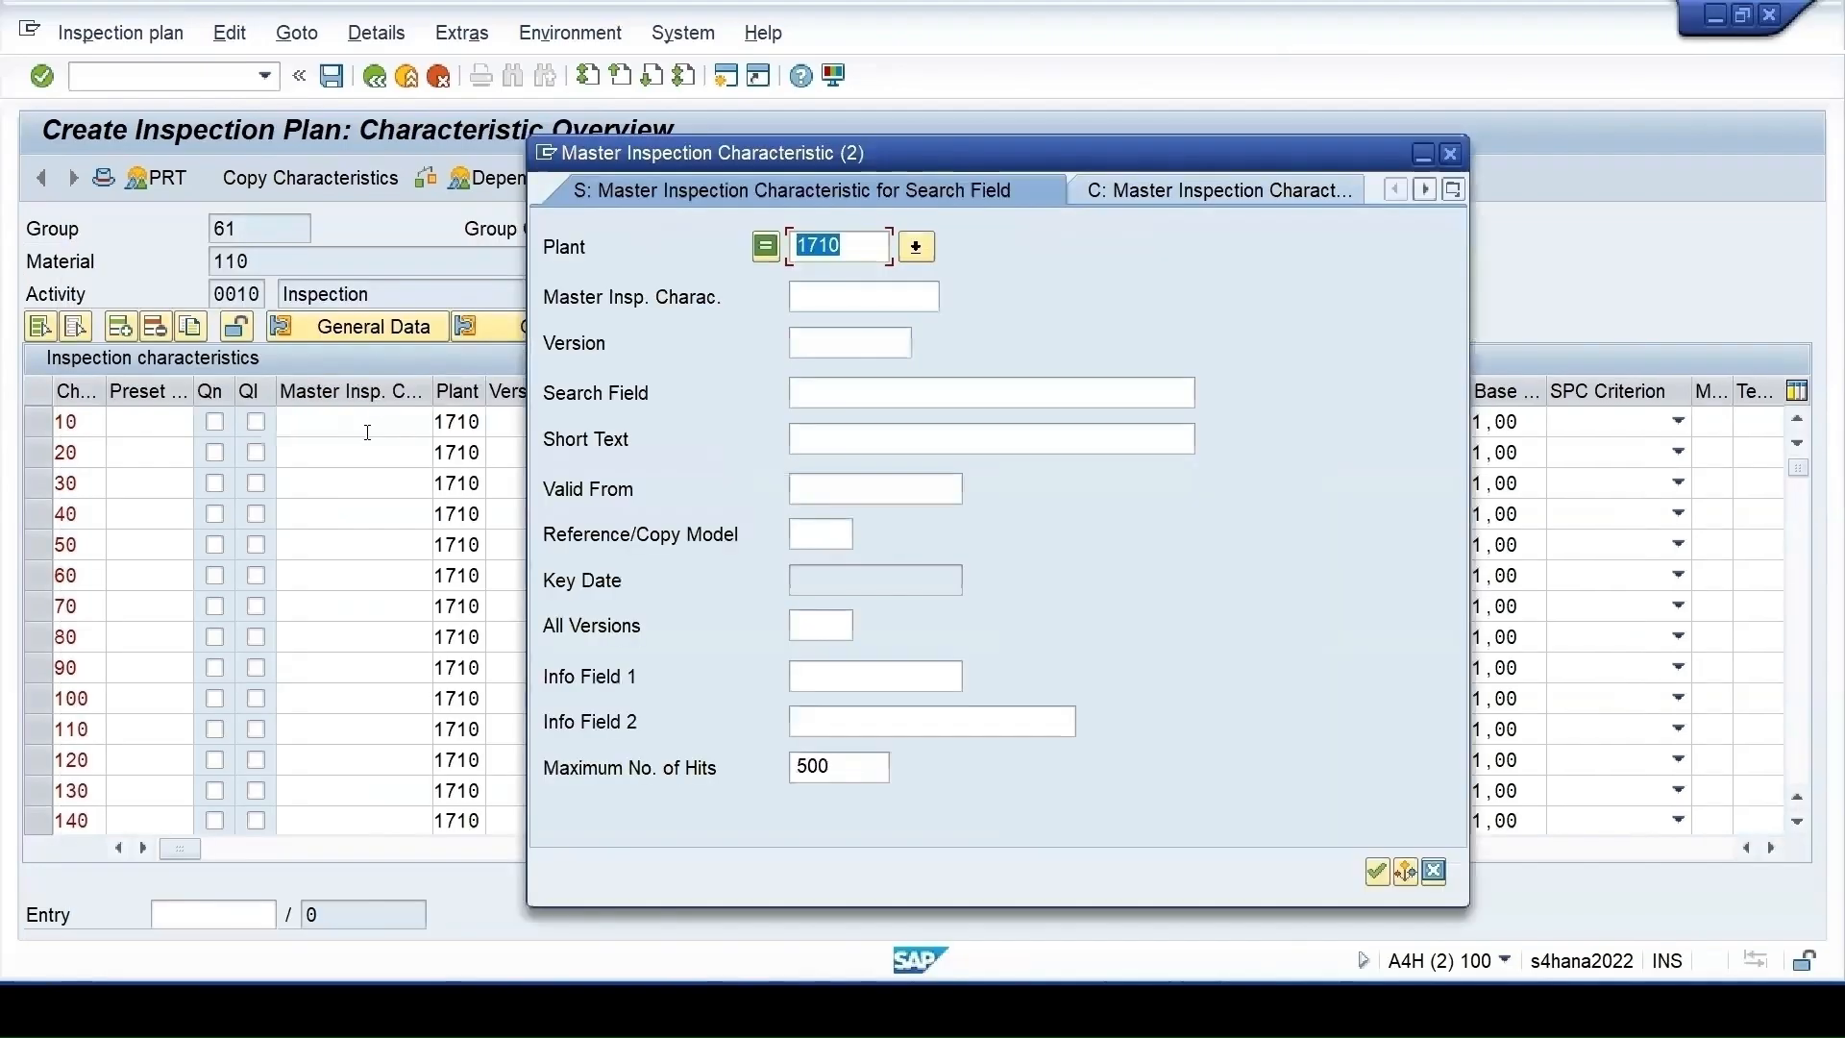
key("Return")
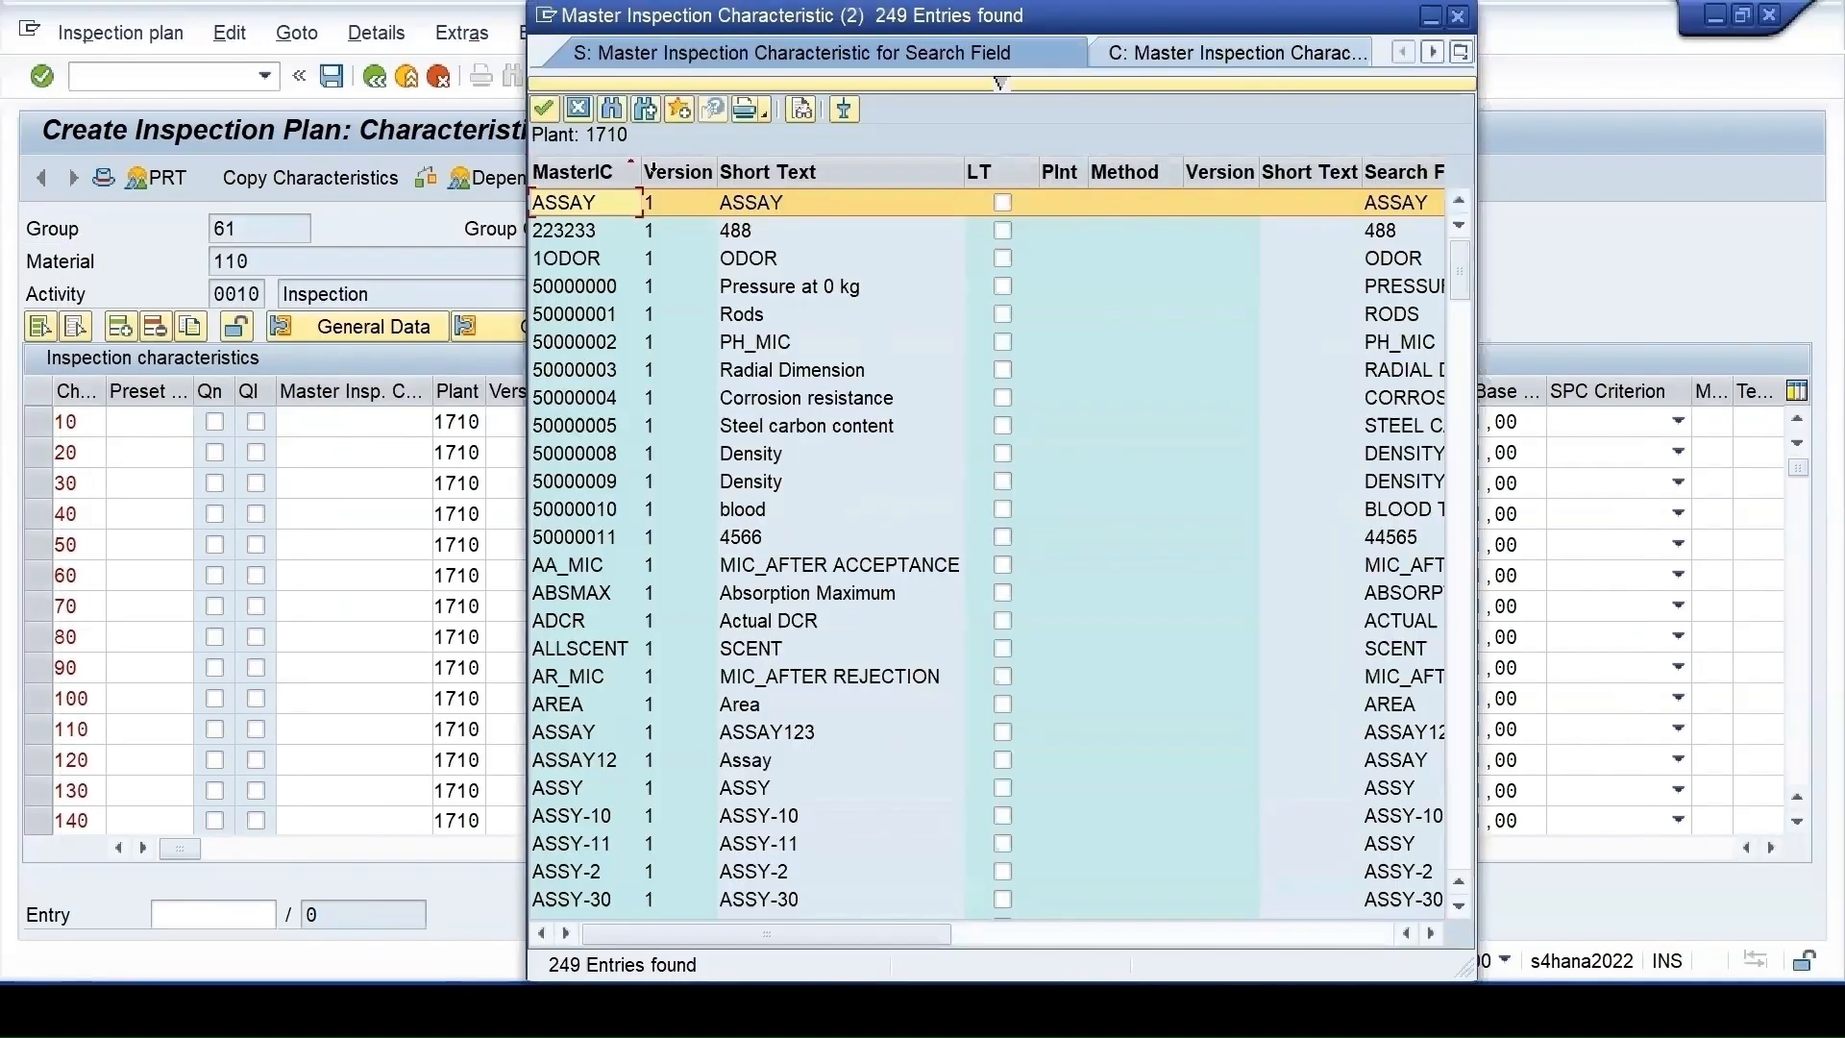
left_click(578, 109)
left_click(411, 429)
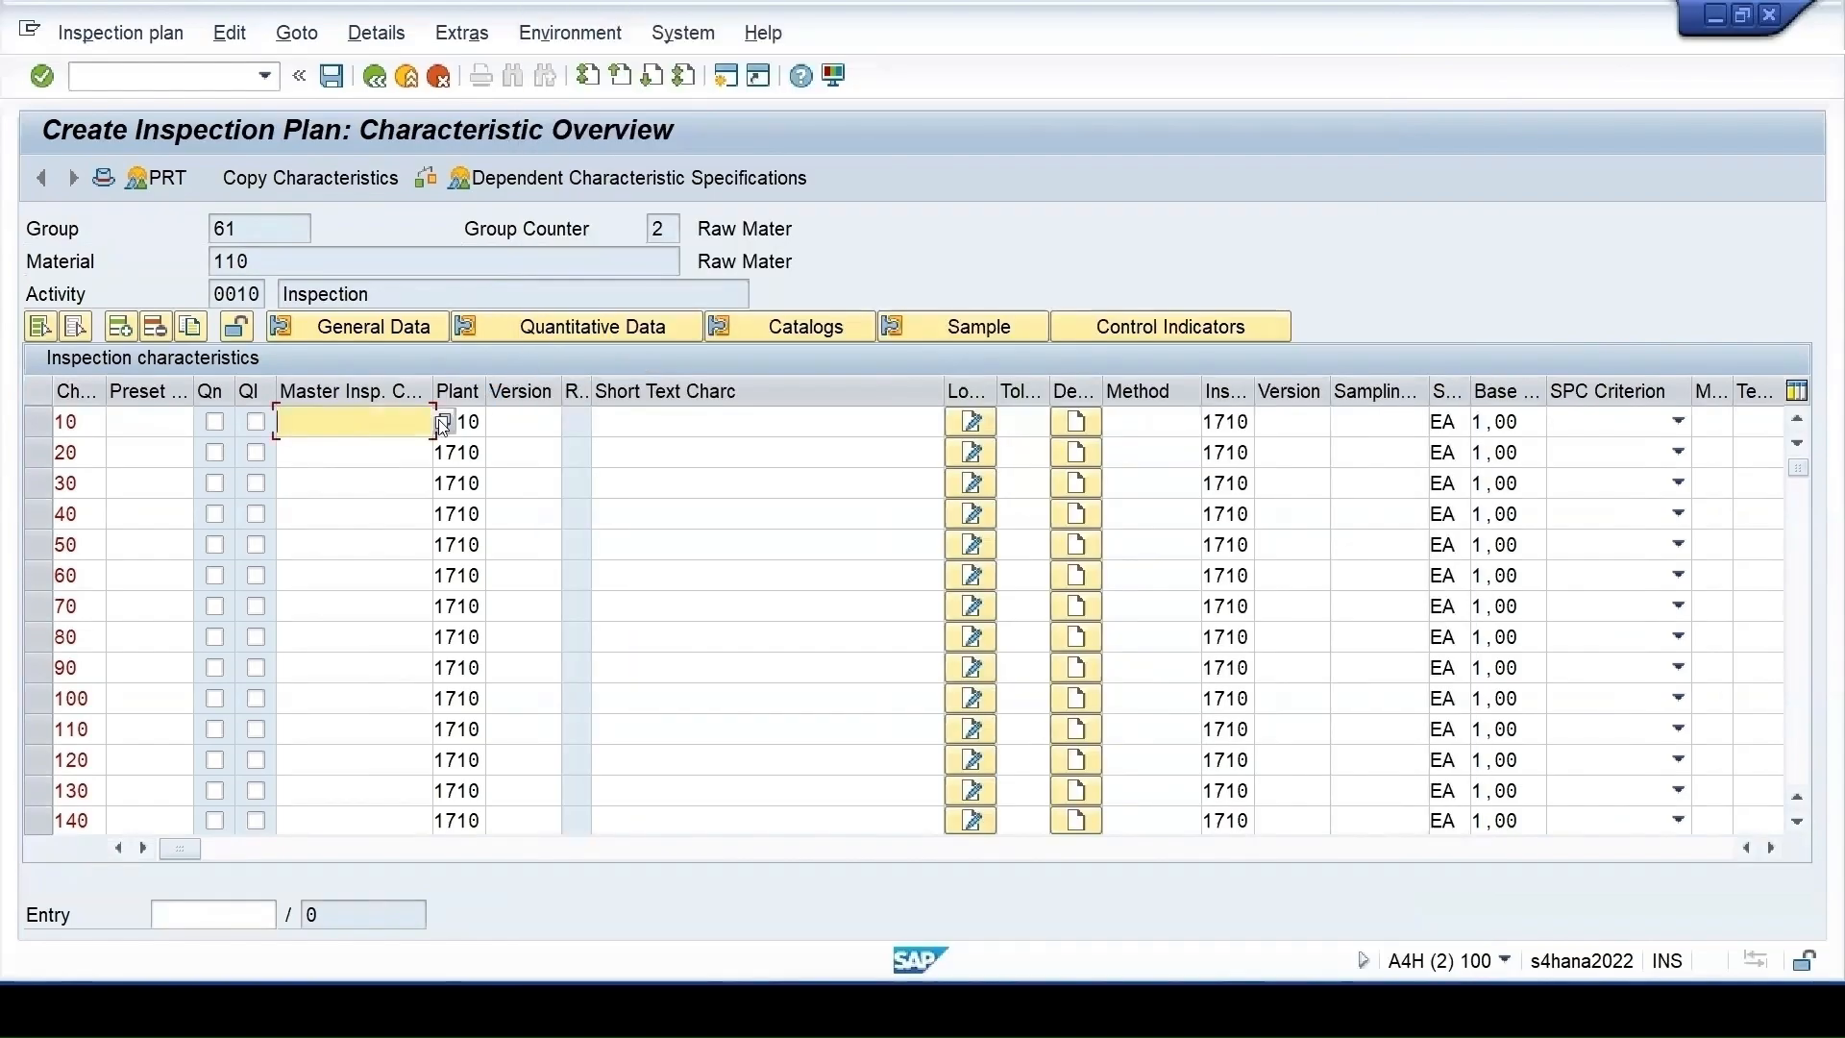
key("F4")
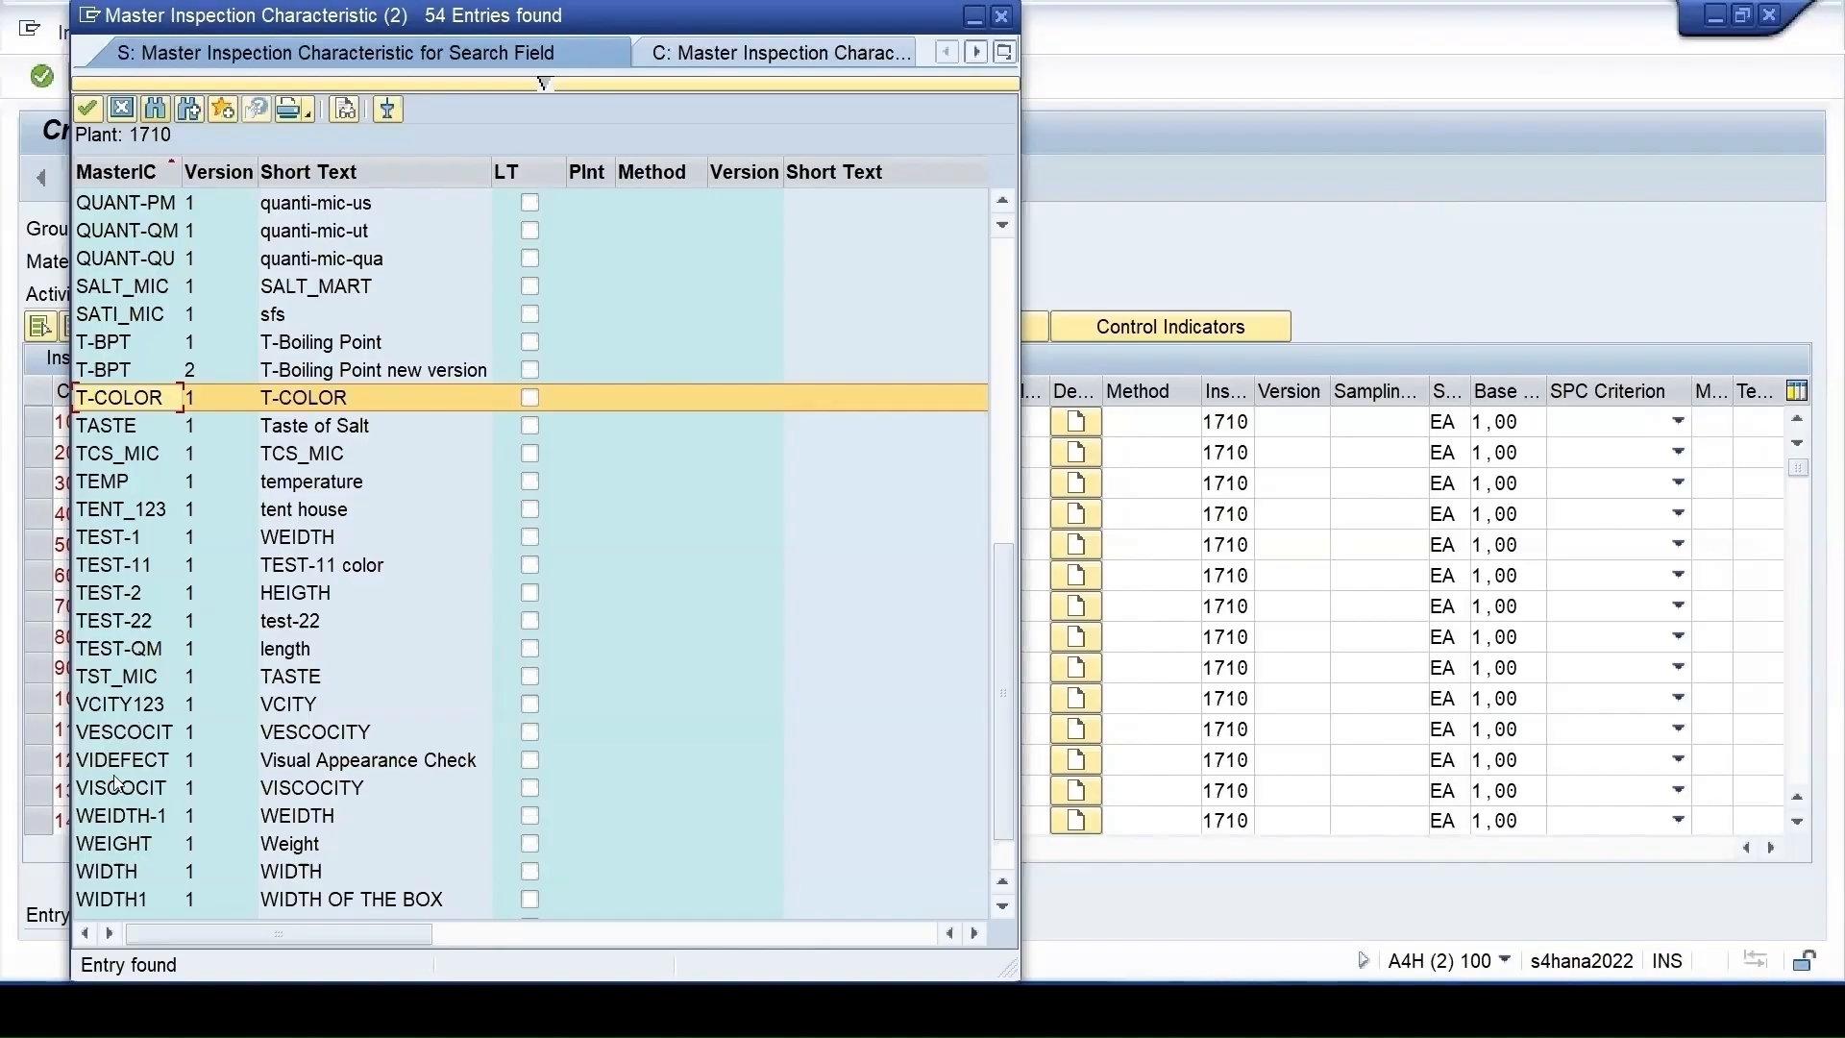
double_click(134, 405)
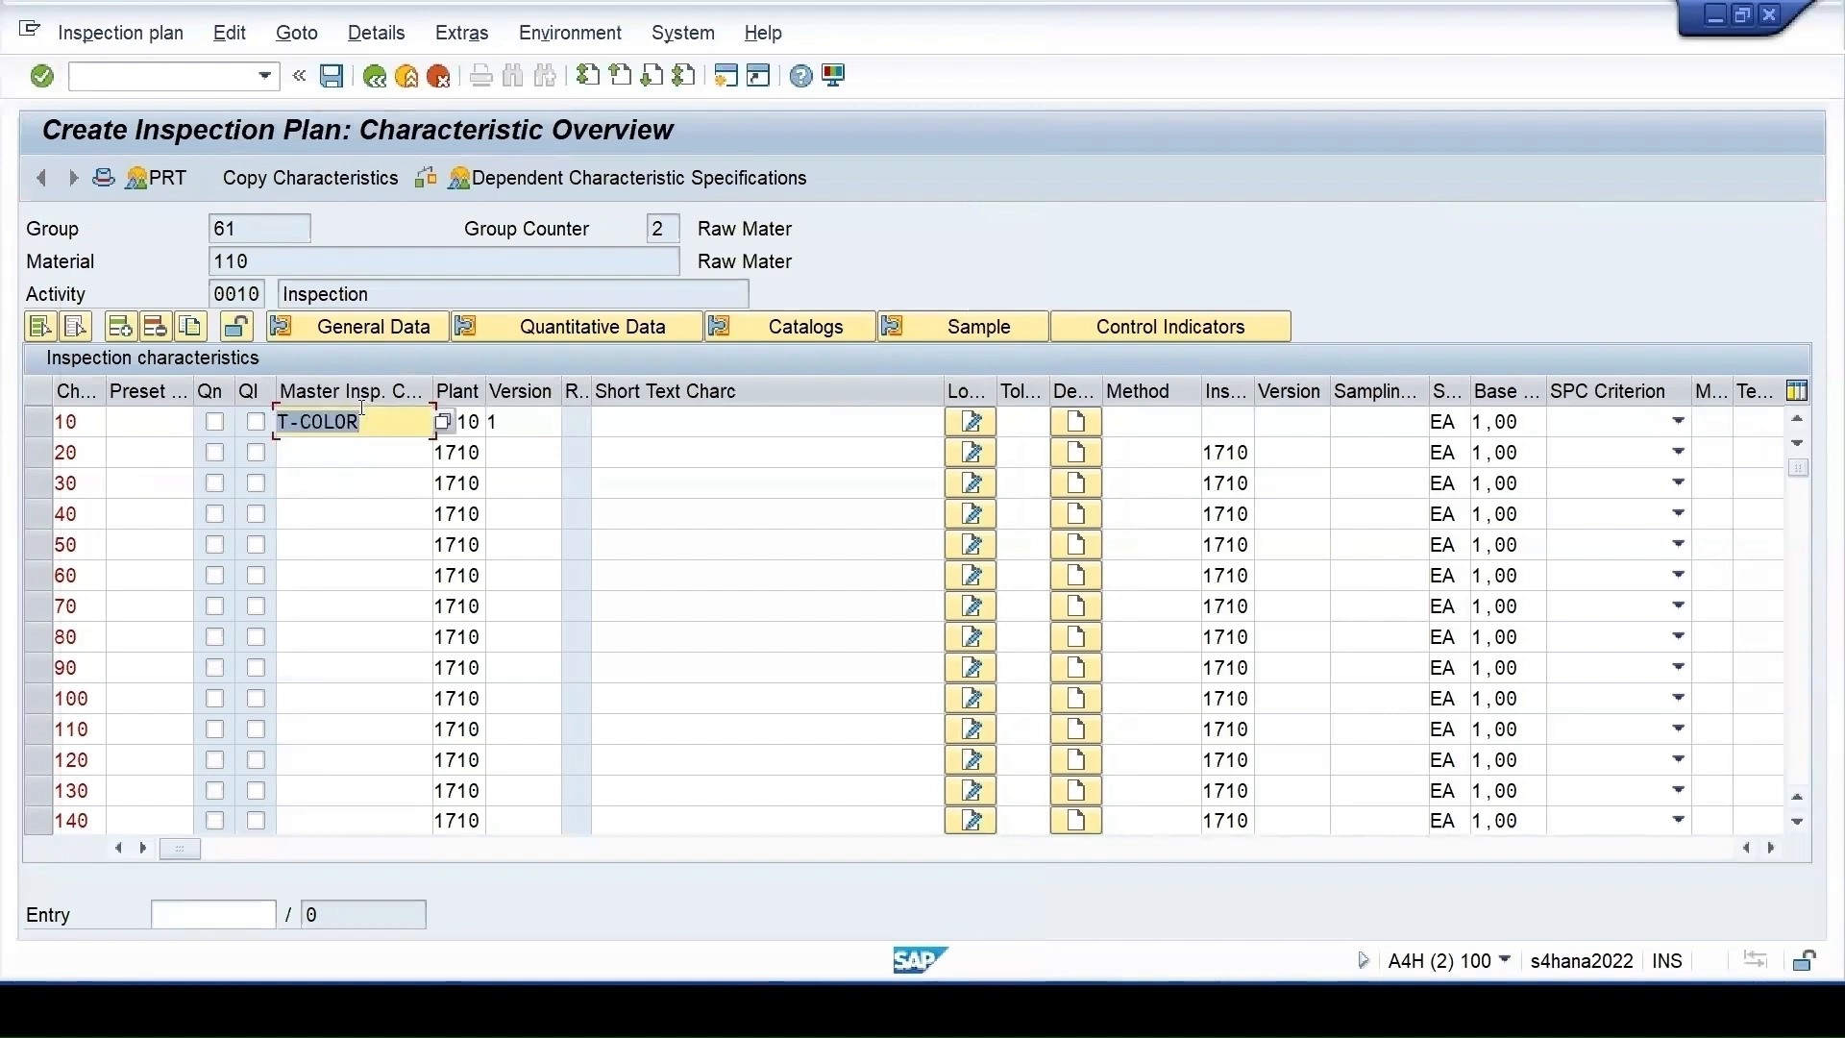
key("Return")
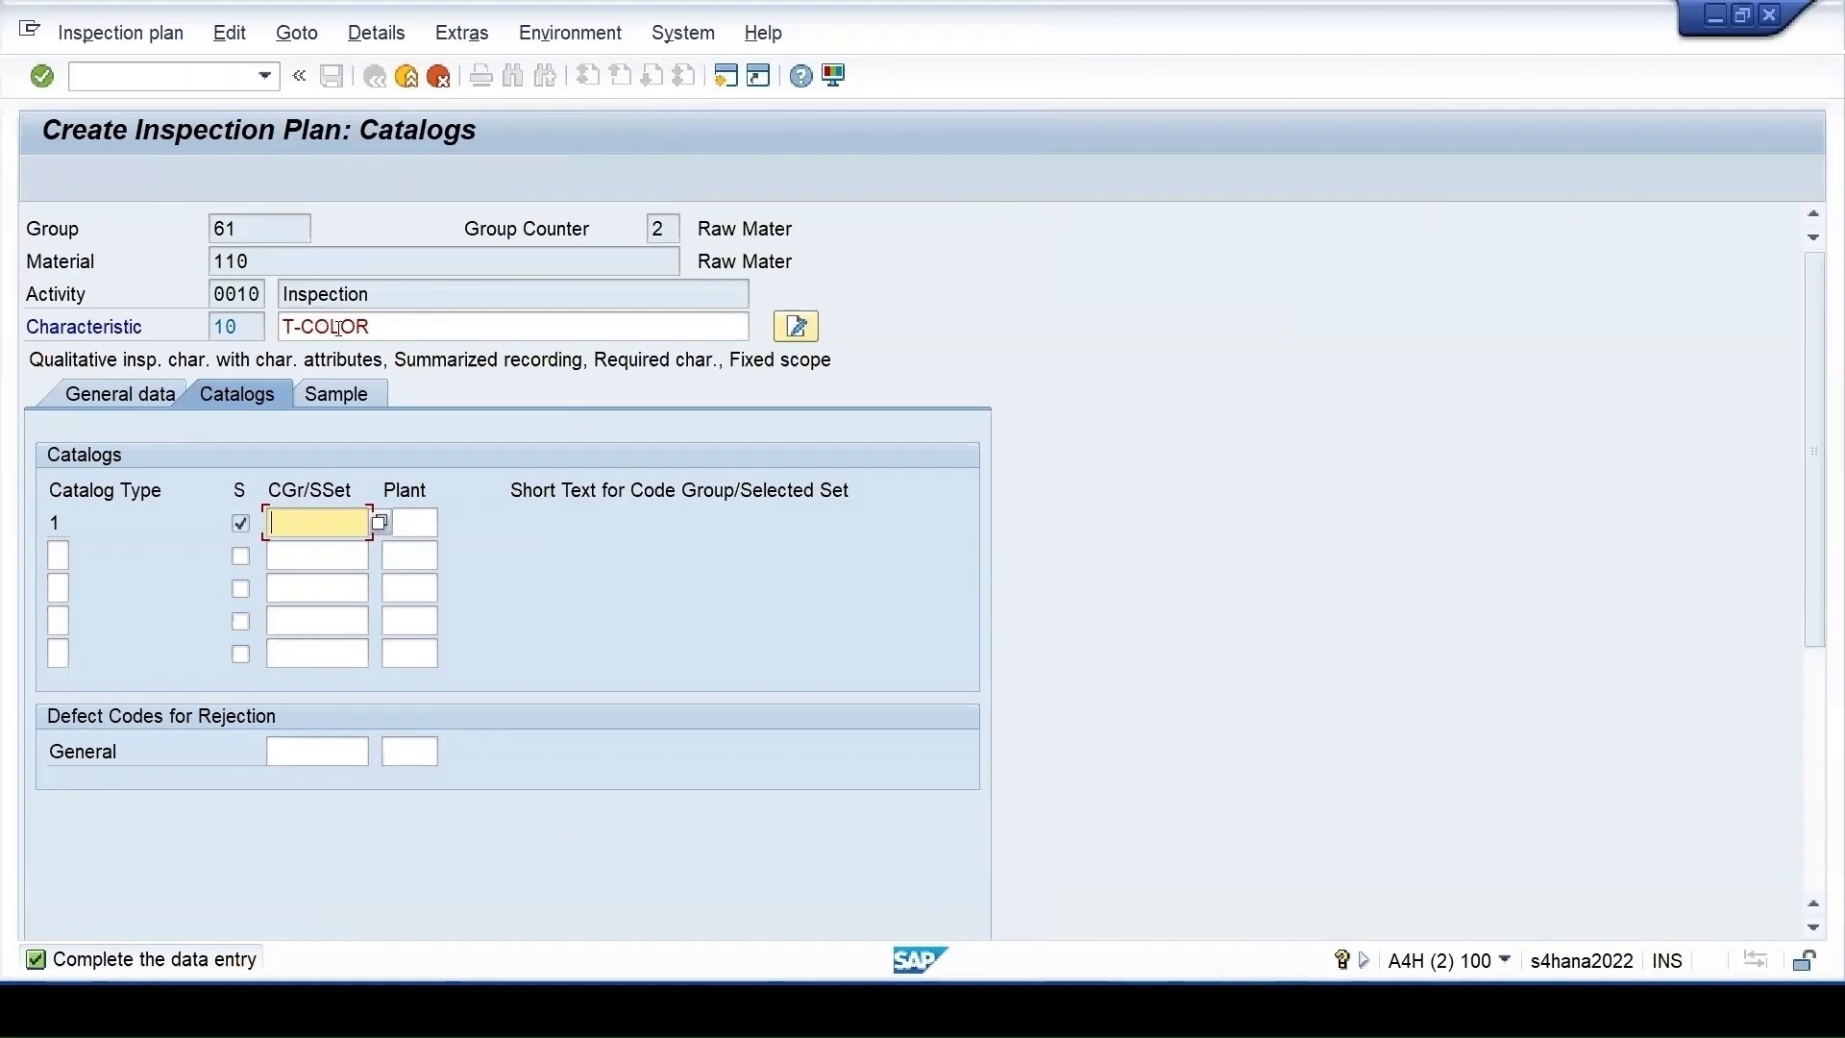
Look up a code group for catalog 1, cancel without choosing, and start a second session
left_click(382, 522)
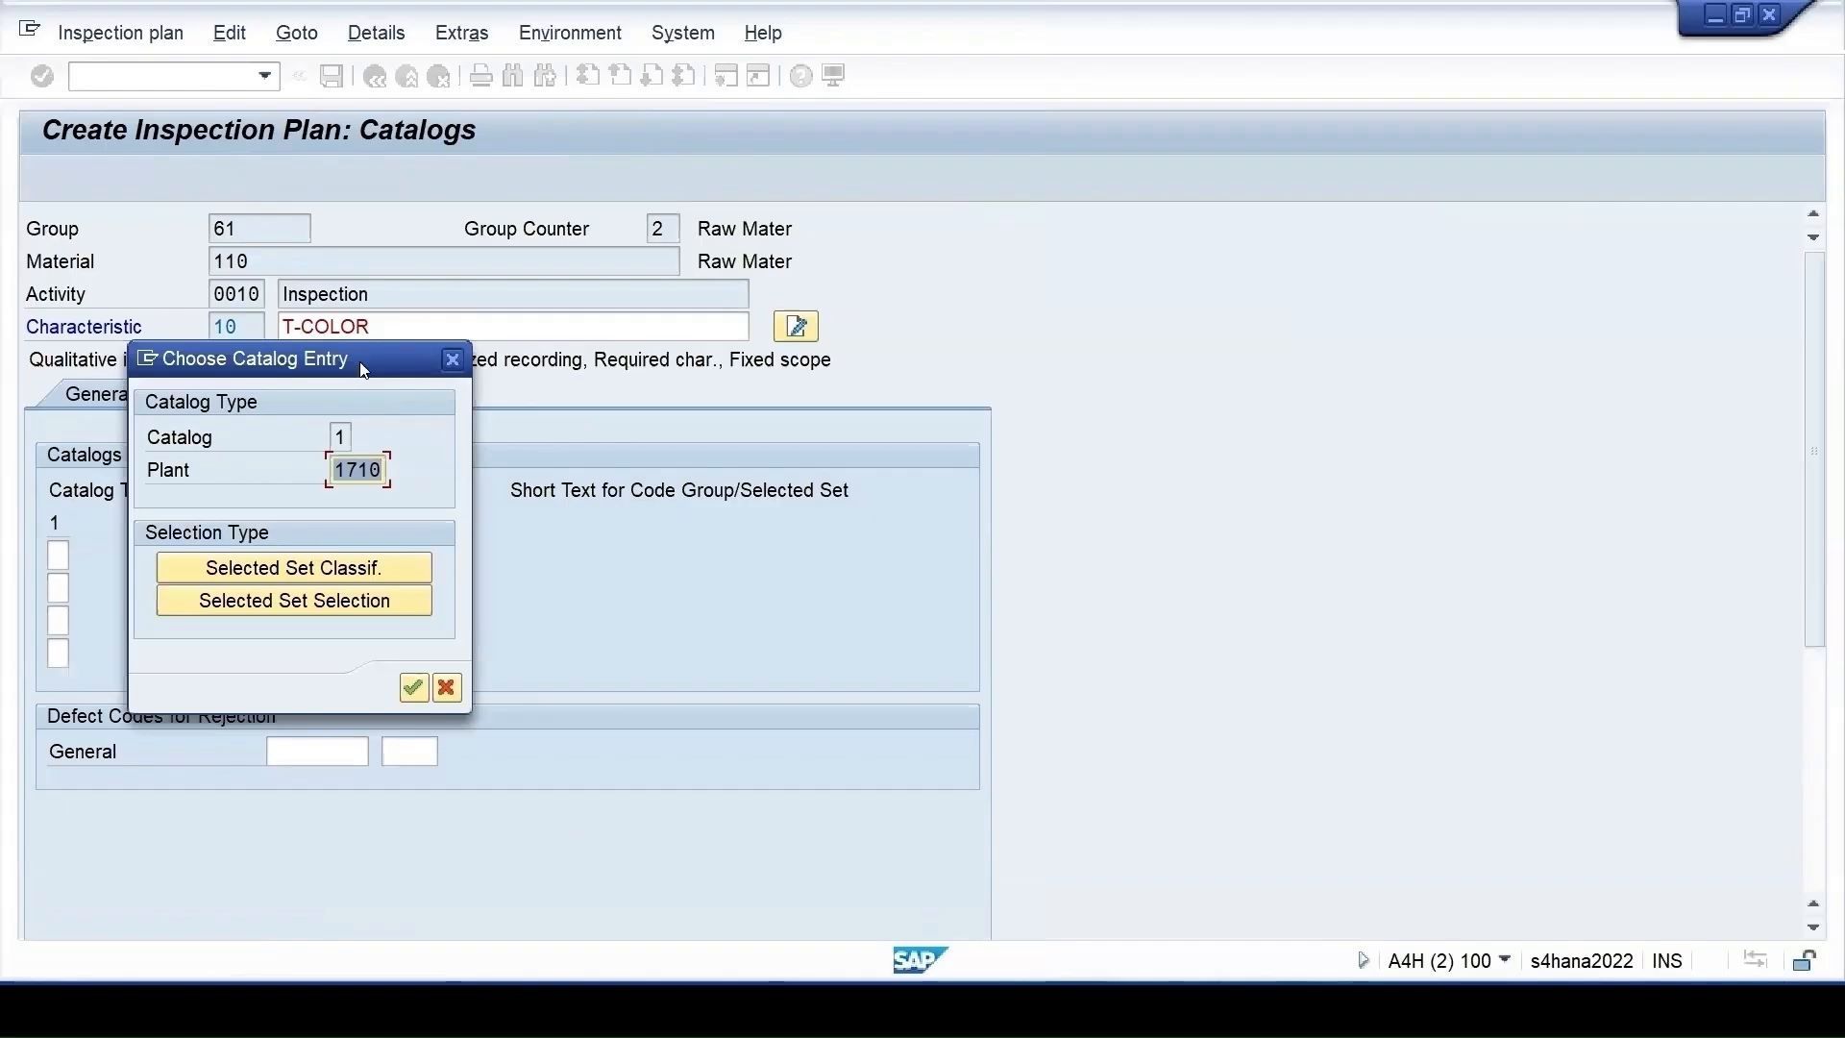
left_click_drag(365, 370, 1086, 343)
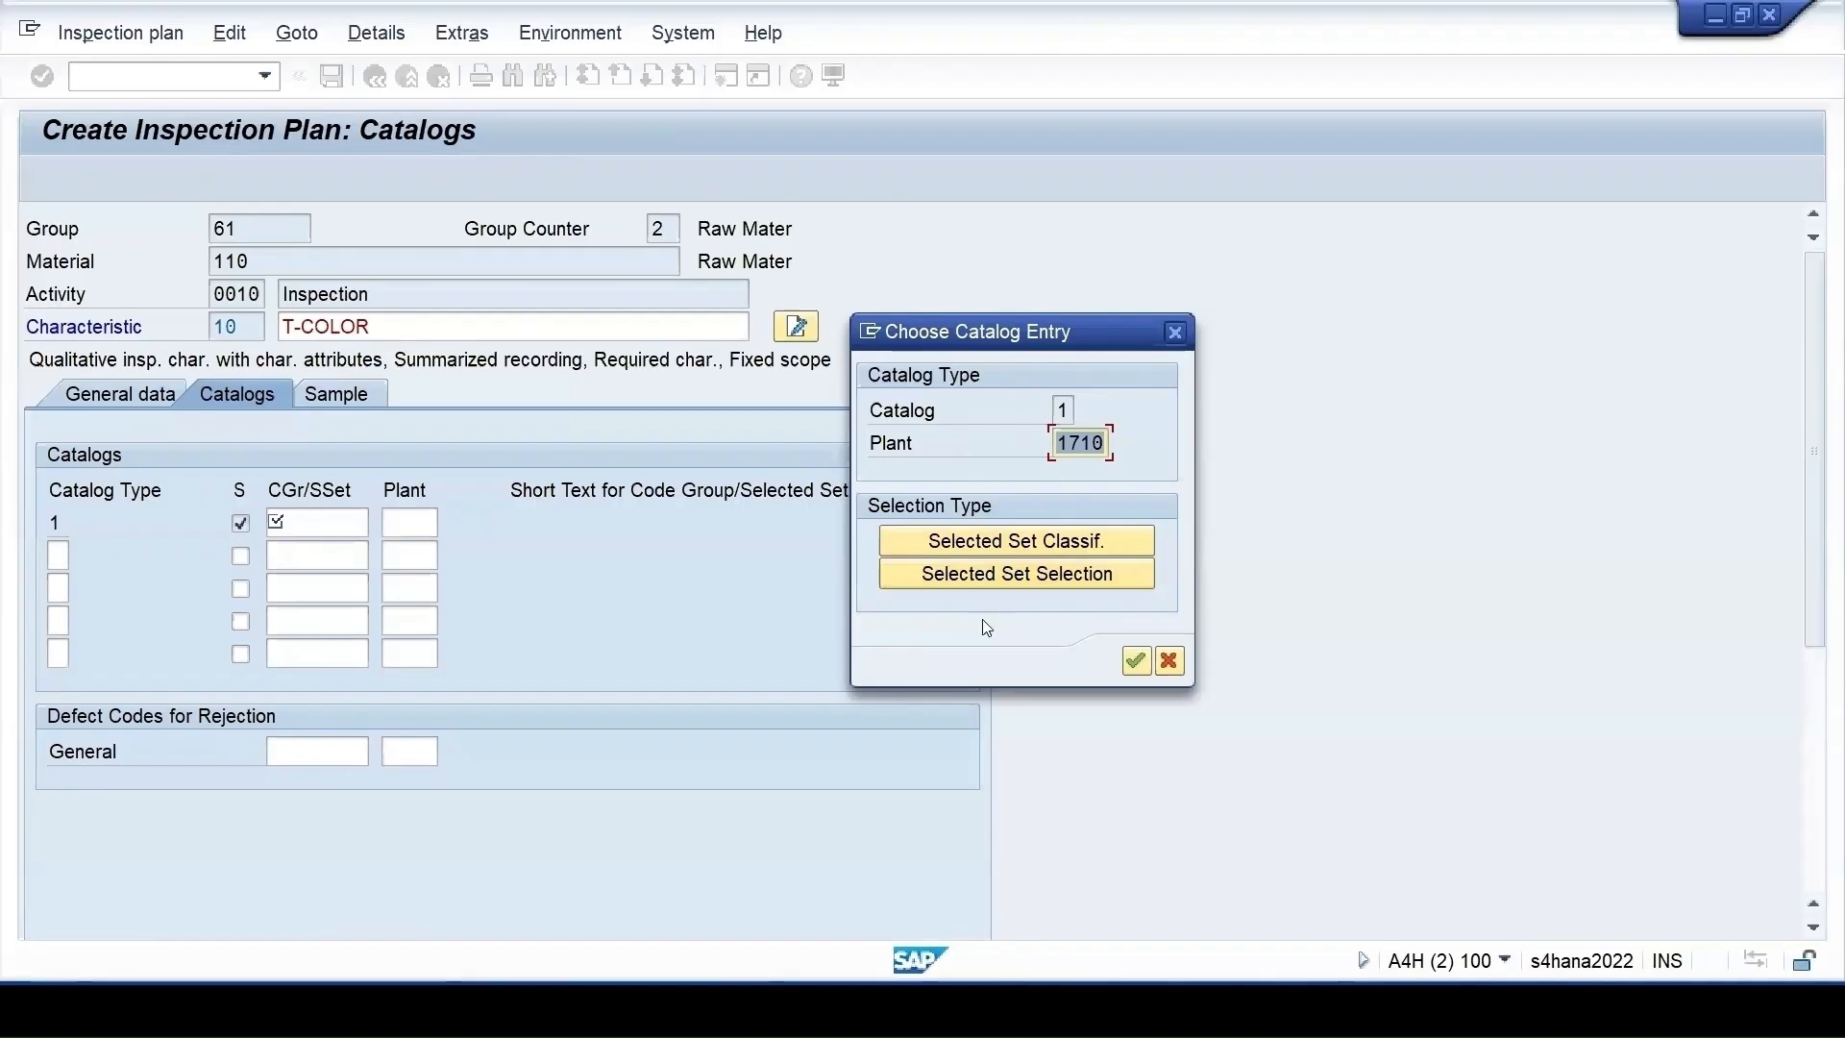
left_click(1169, 662)
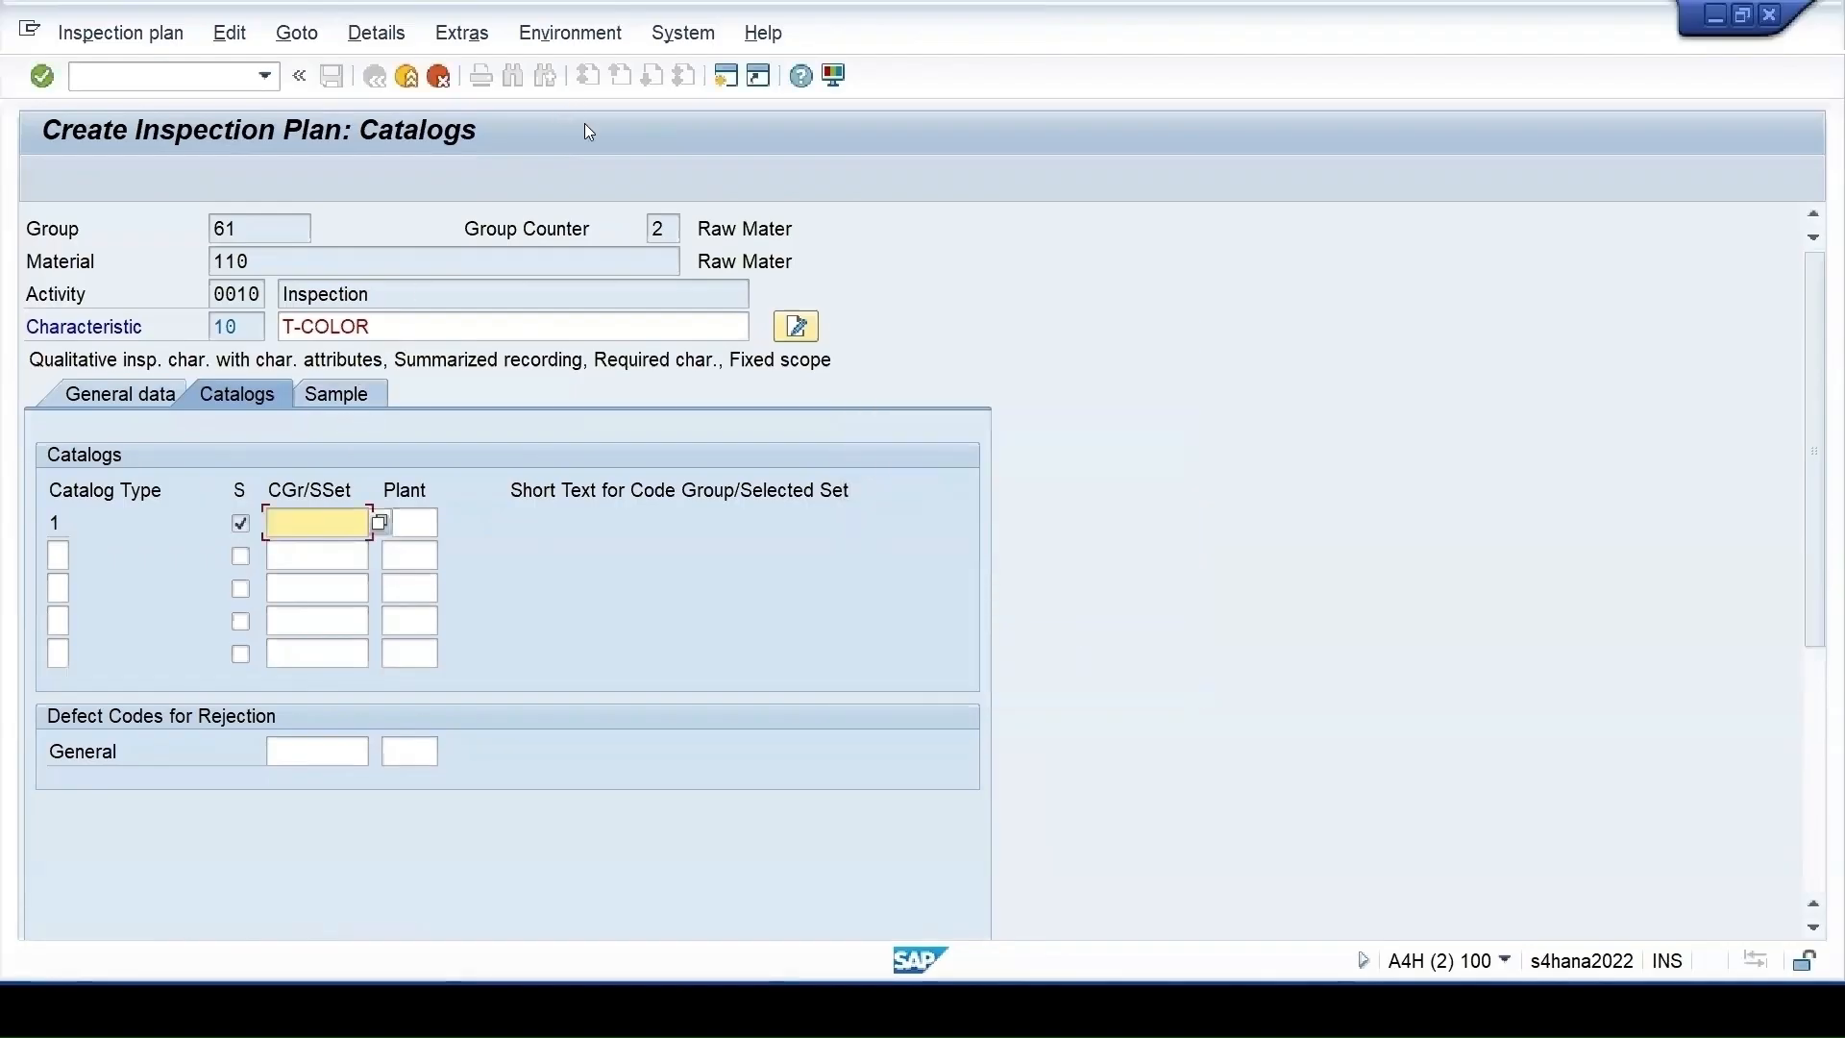
left_click(727, 81)
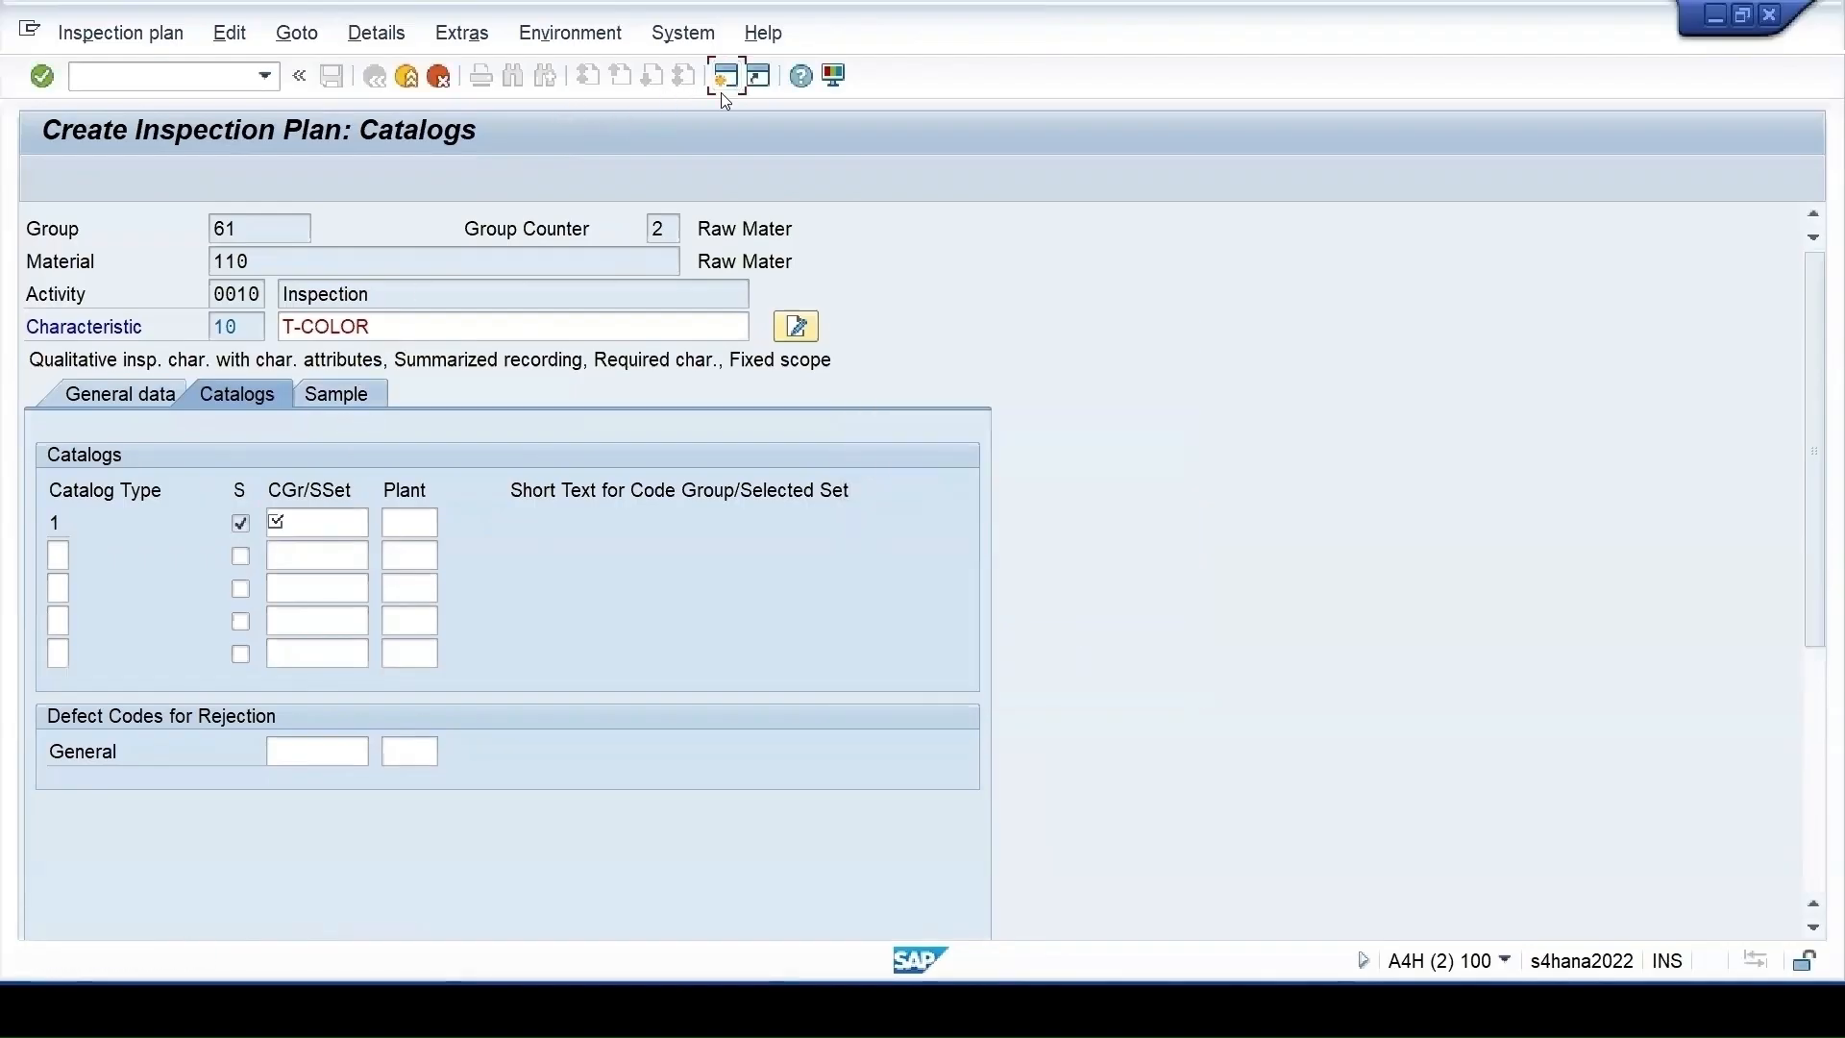
Open master characteristic T-COLOR for changing with QS23
type("qs23")
key("Return")
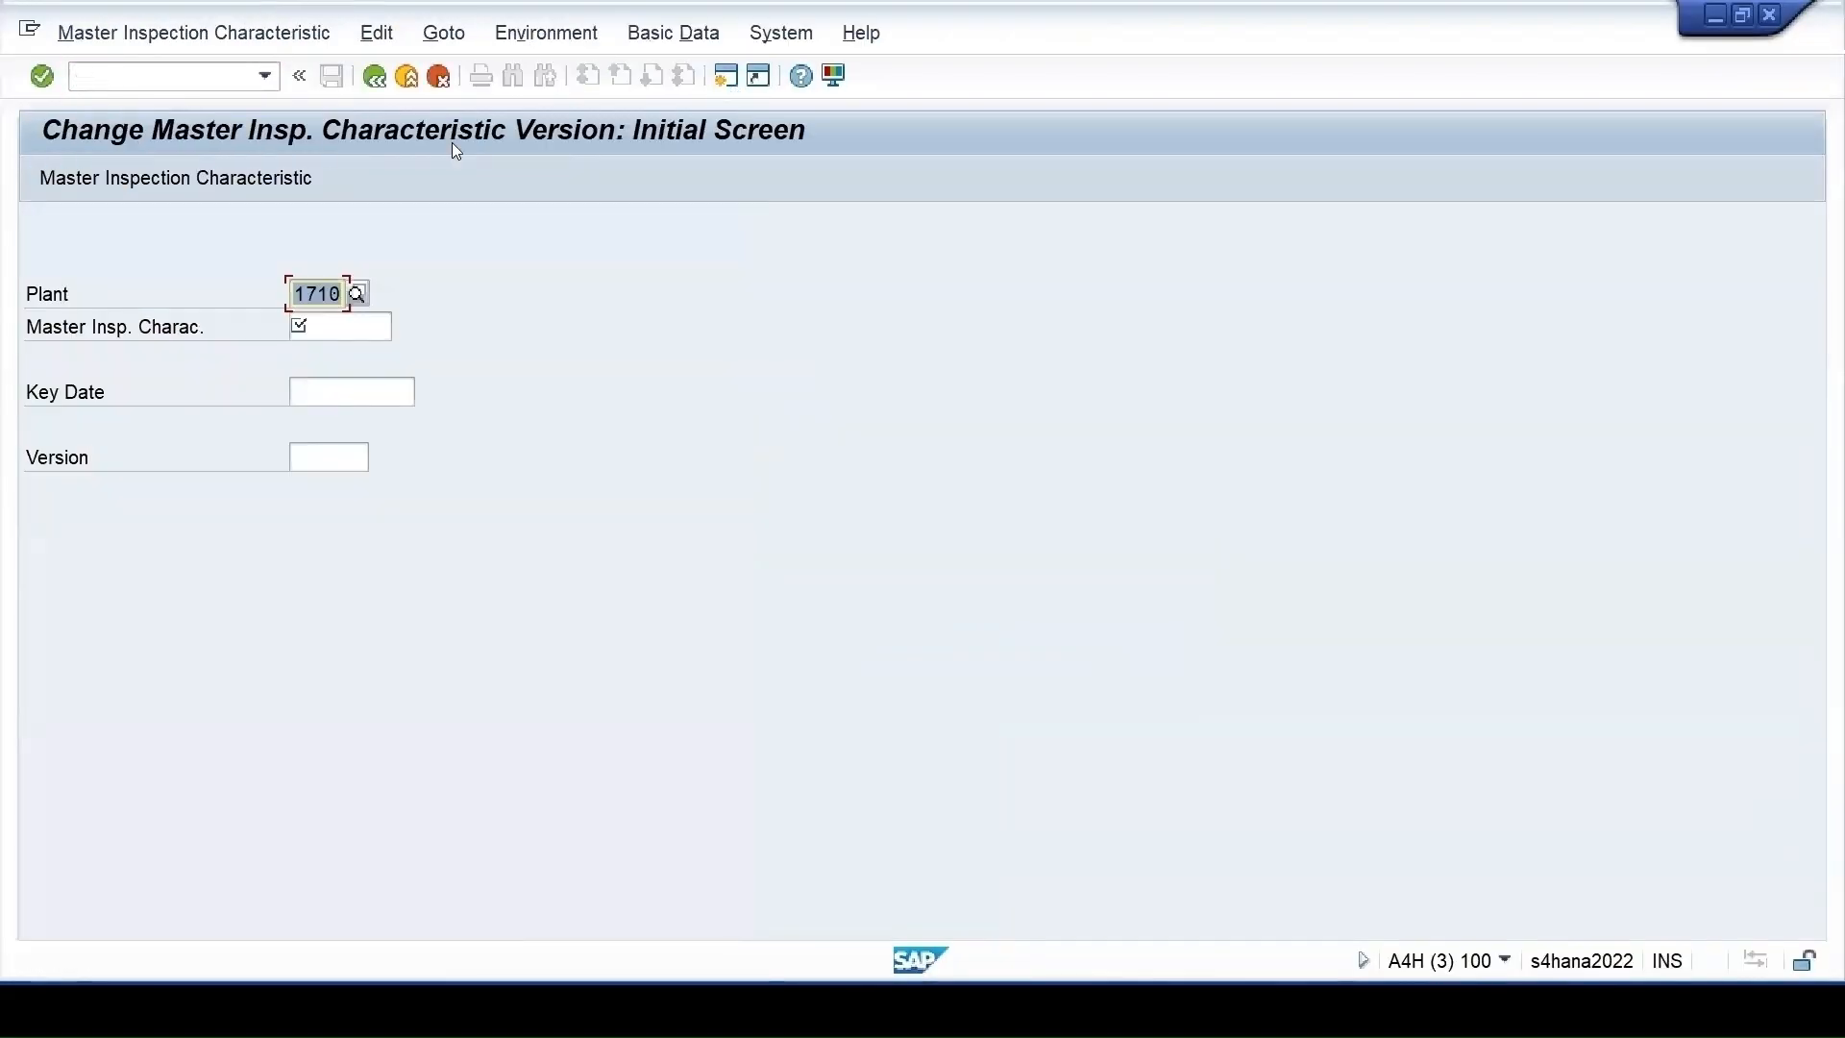
left_click(306, 327)
type("t")
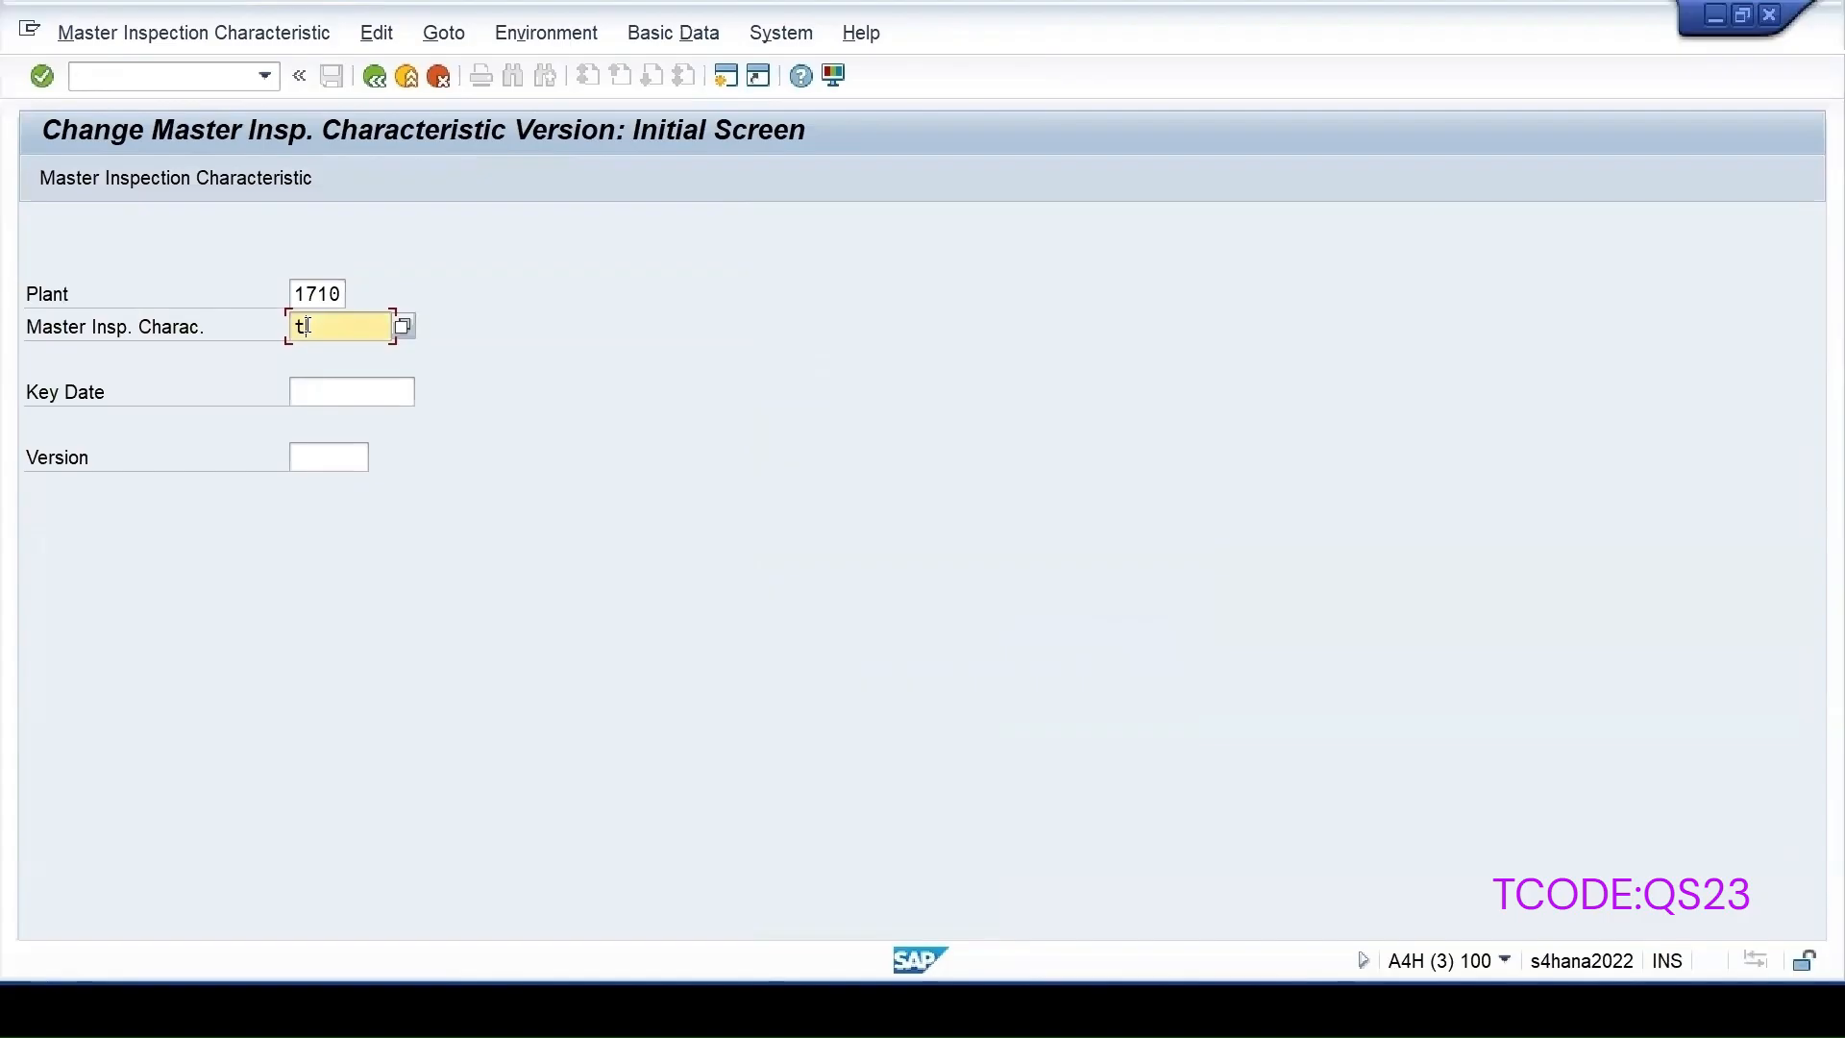
type("-color")
key("Return")
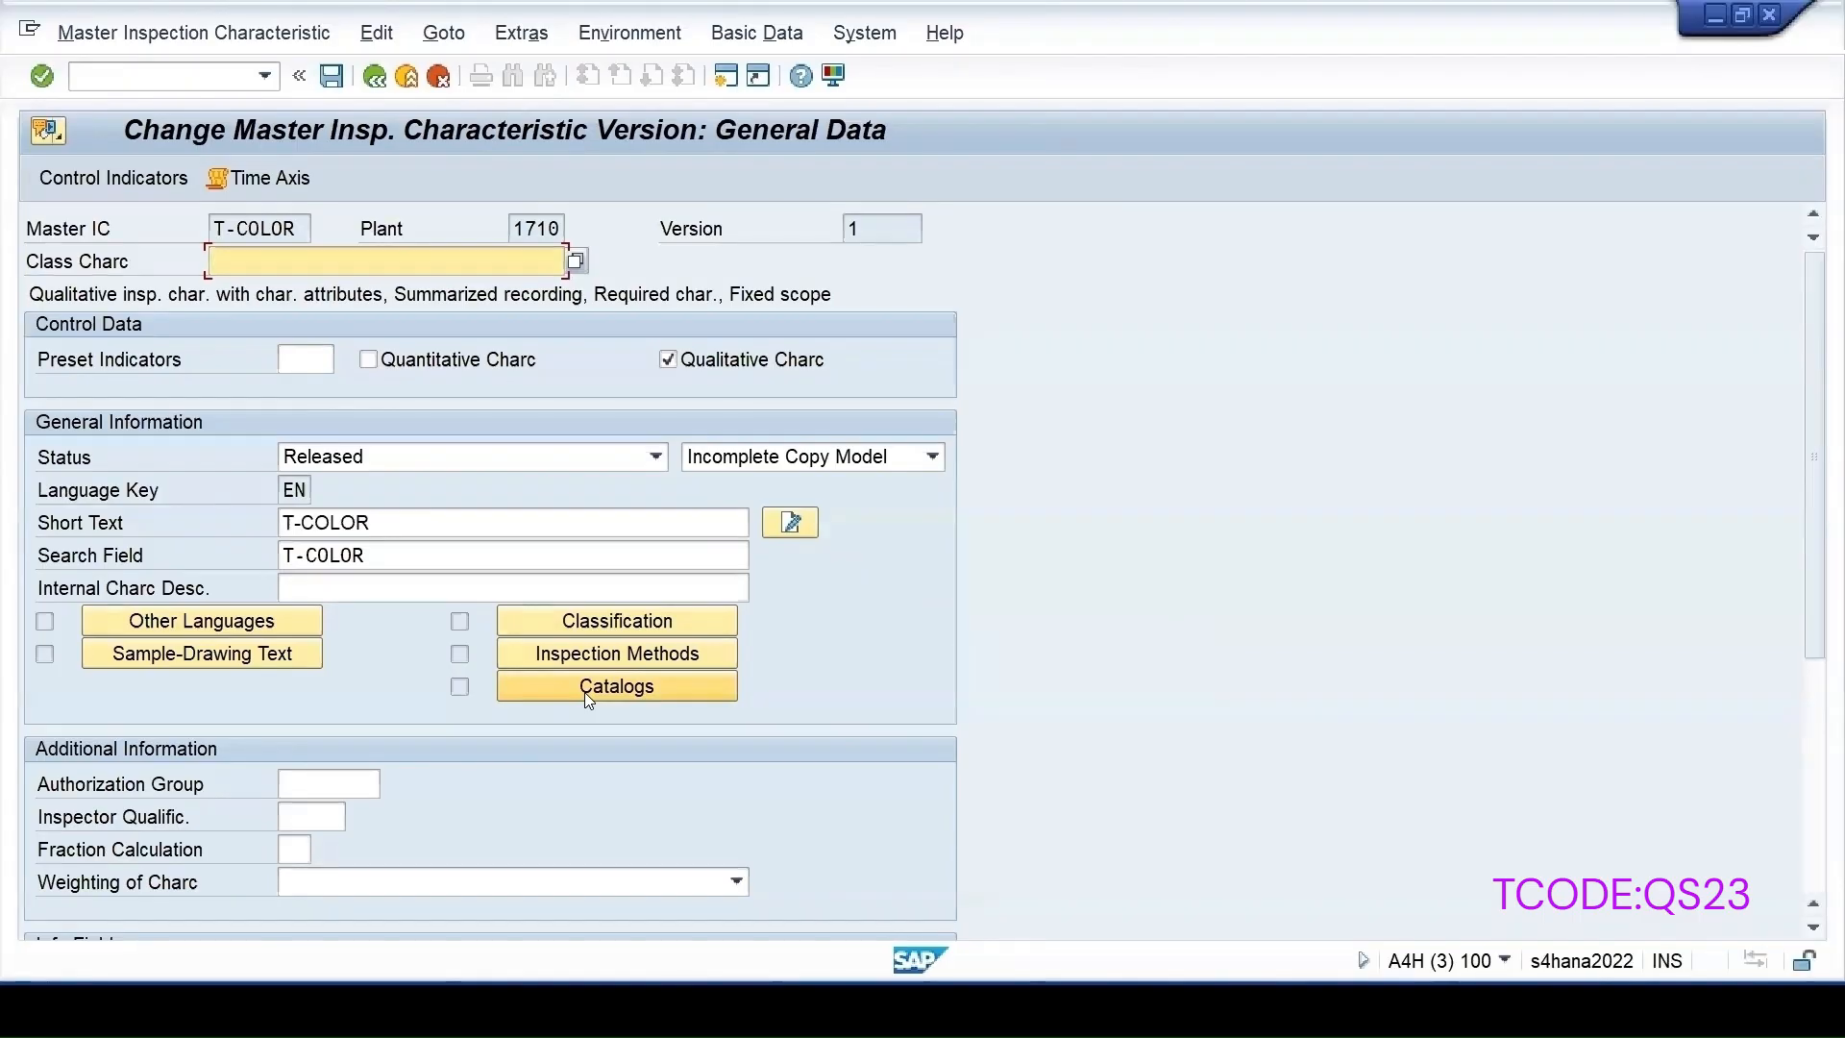
Review the catalogs assigned to T-COLOR and close the dialog
left_click(546, 694)
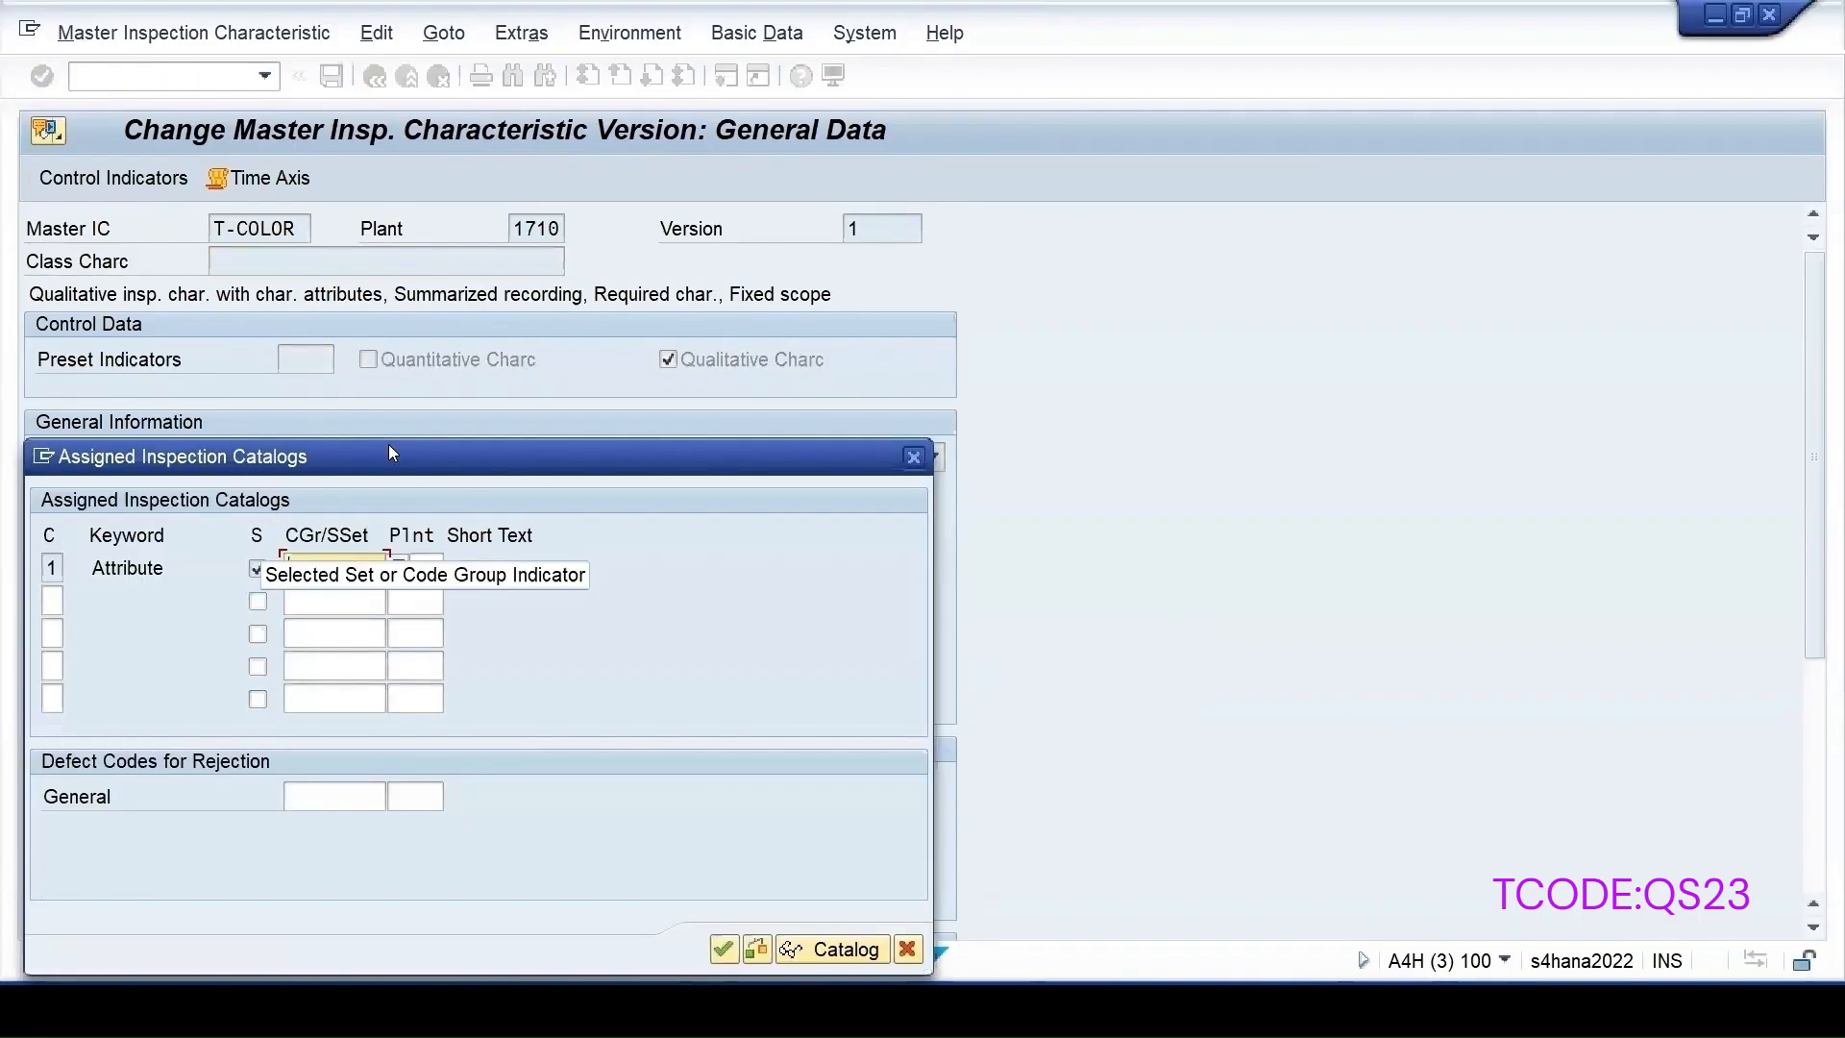
left_click_drag(388, 447, 994, 264)
left_click(1330, 769)
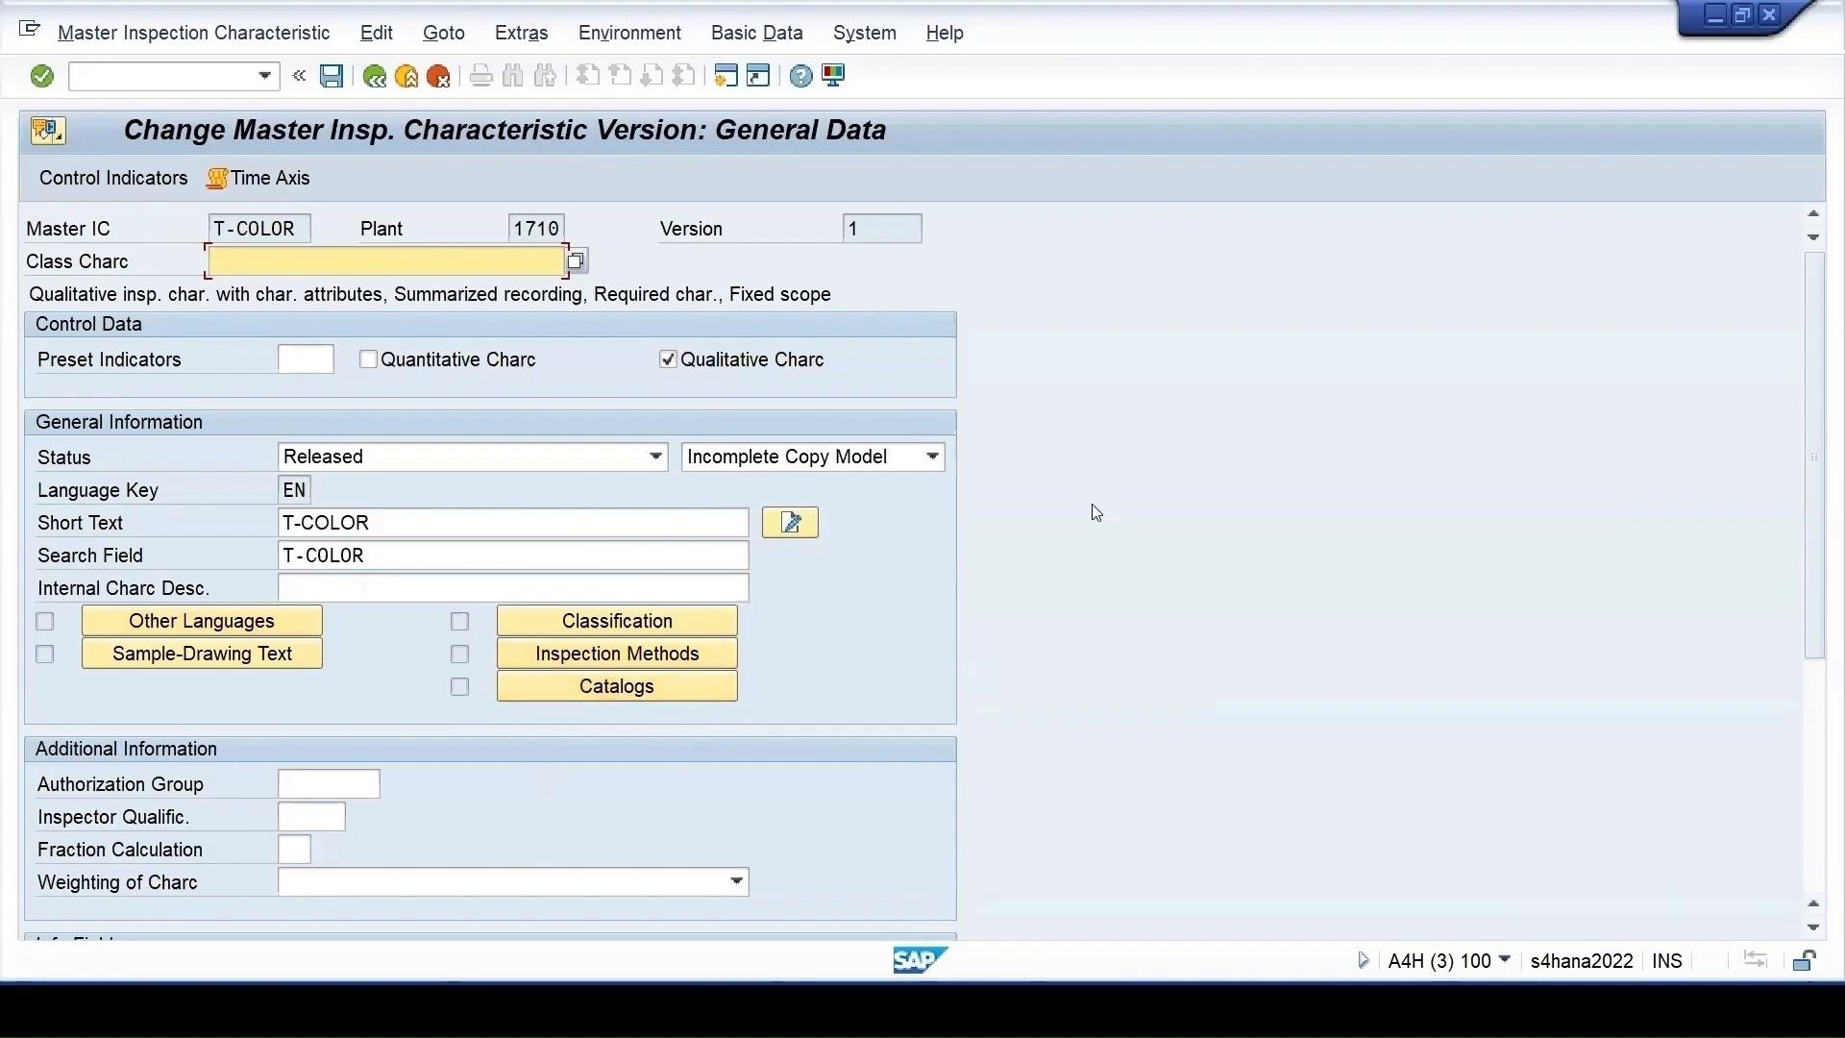
Make T-COLOR a Complete Copy Model and save the change
left_click(932, 456)
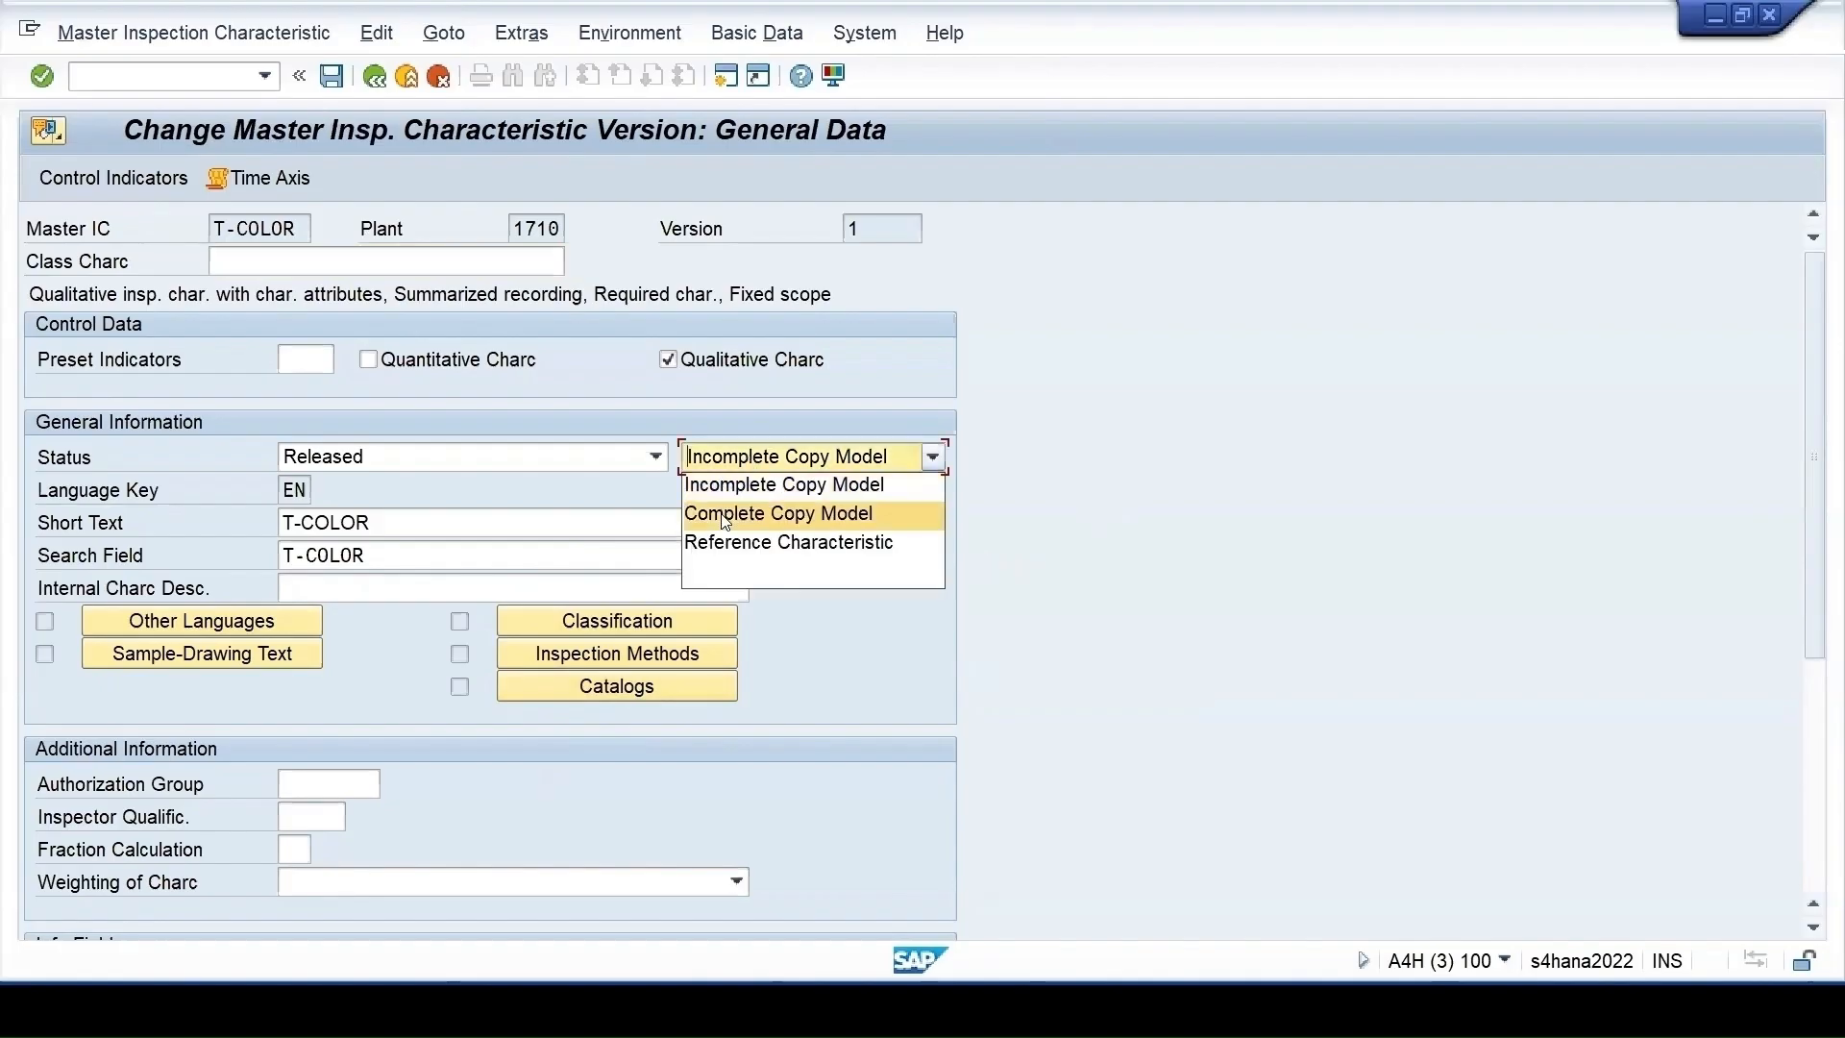
left_click(725, 514)
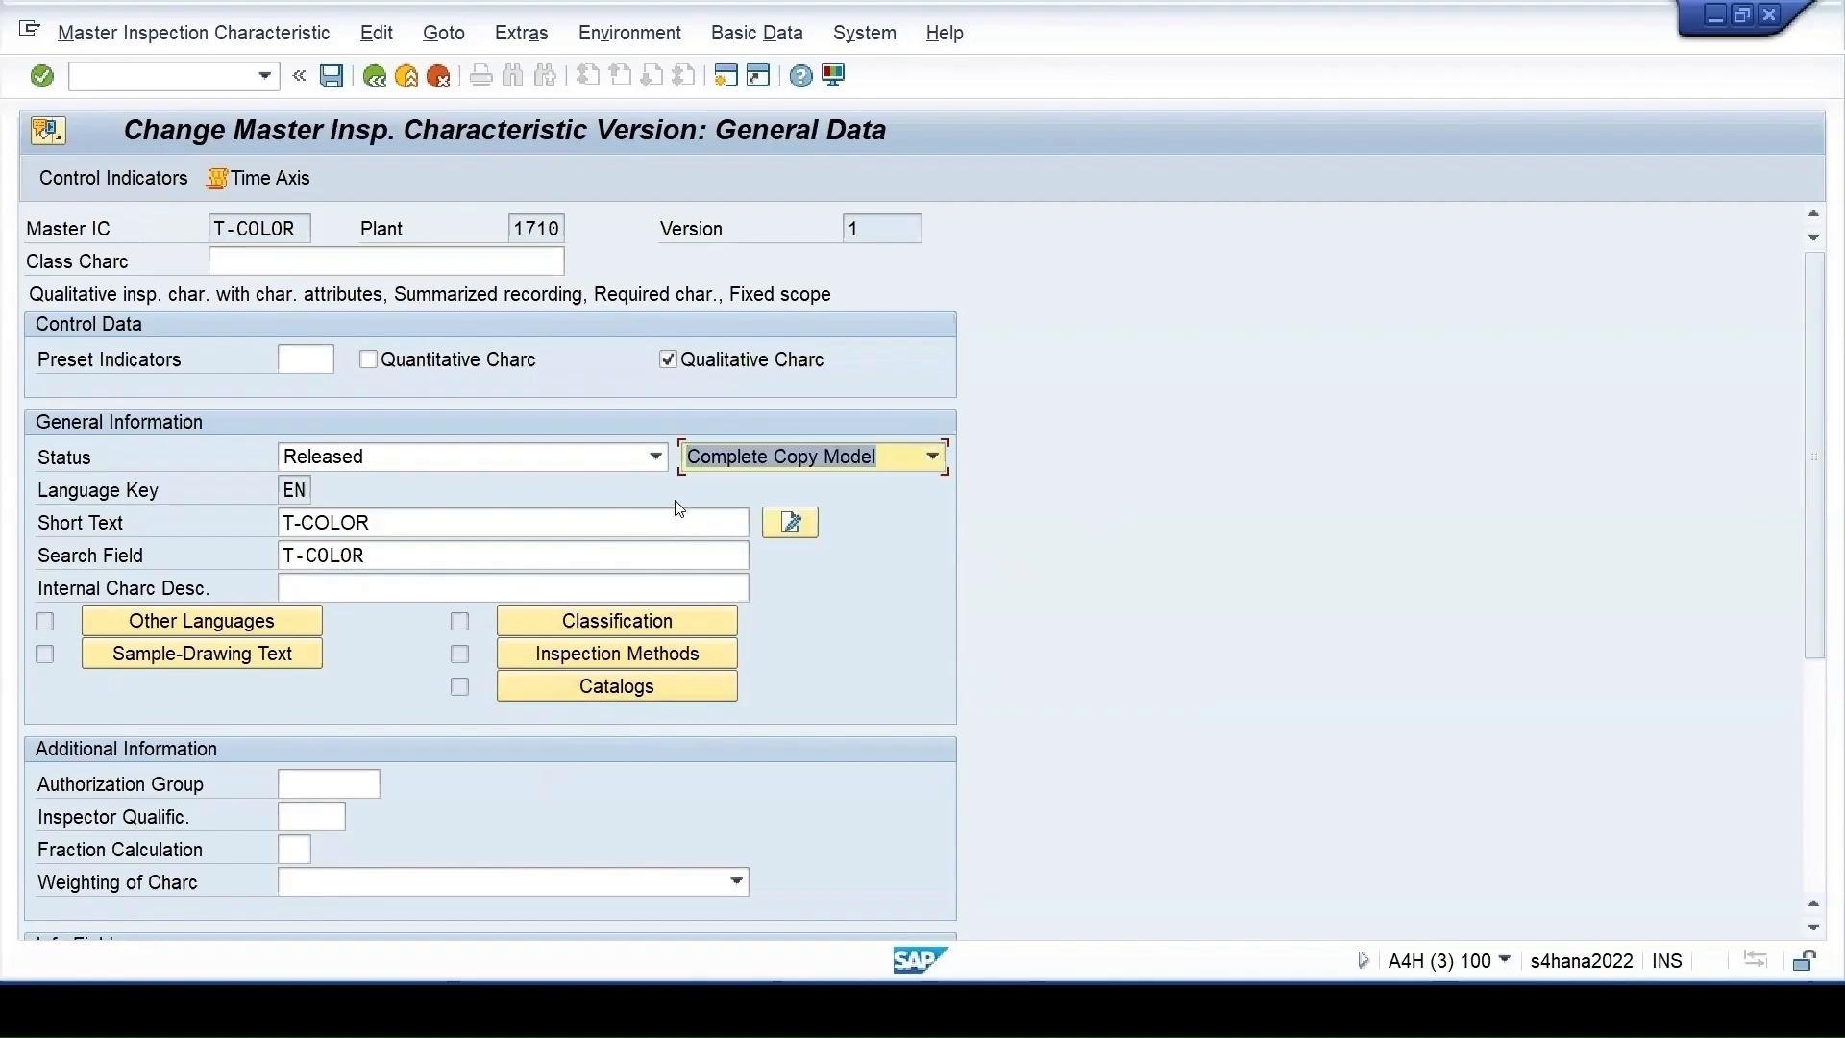
left_click(331, 77)
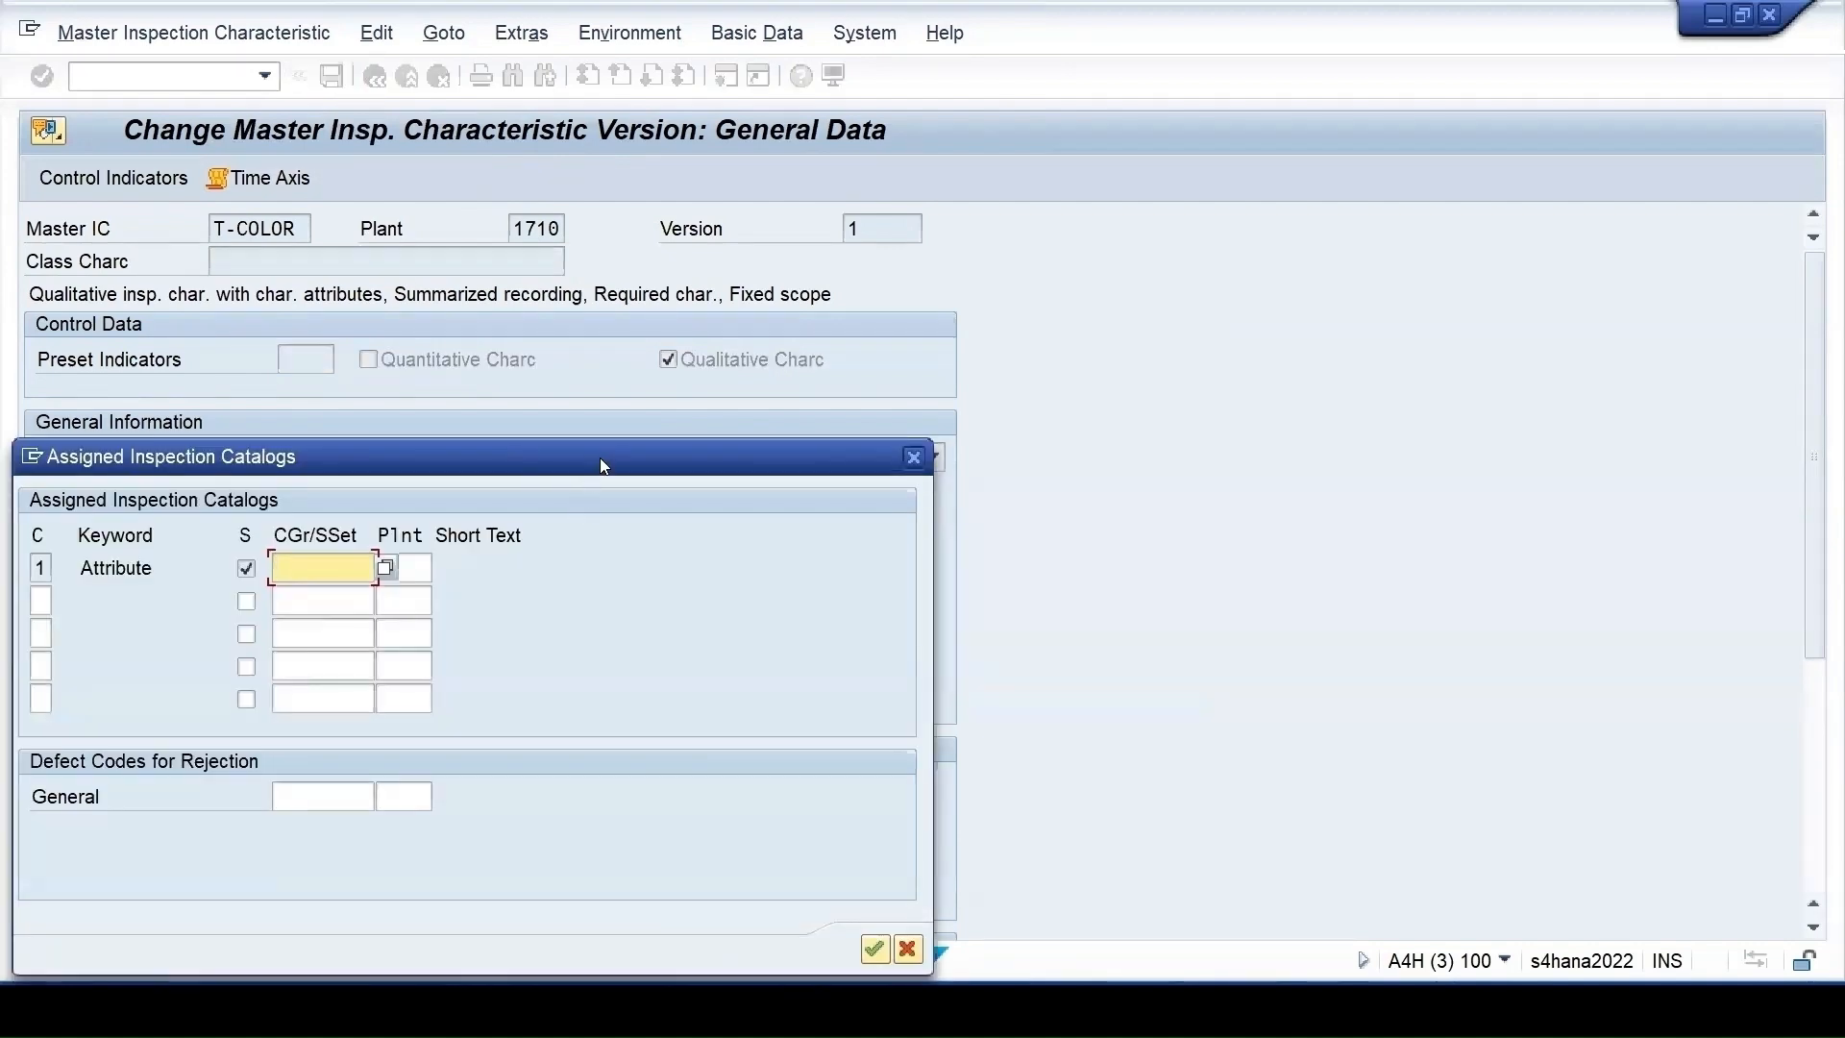
Abandon the Attribute catalog code group lookup, discard the unsaved catalog data, and return to General Data
left_click_drag(602, 456, 1046, 255)
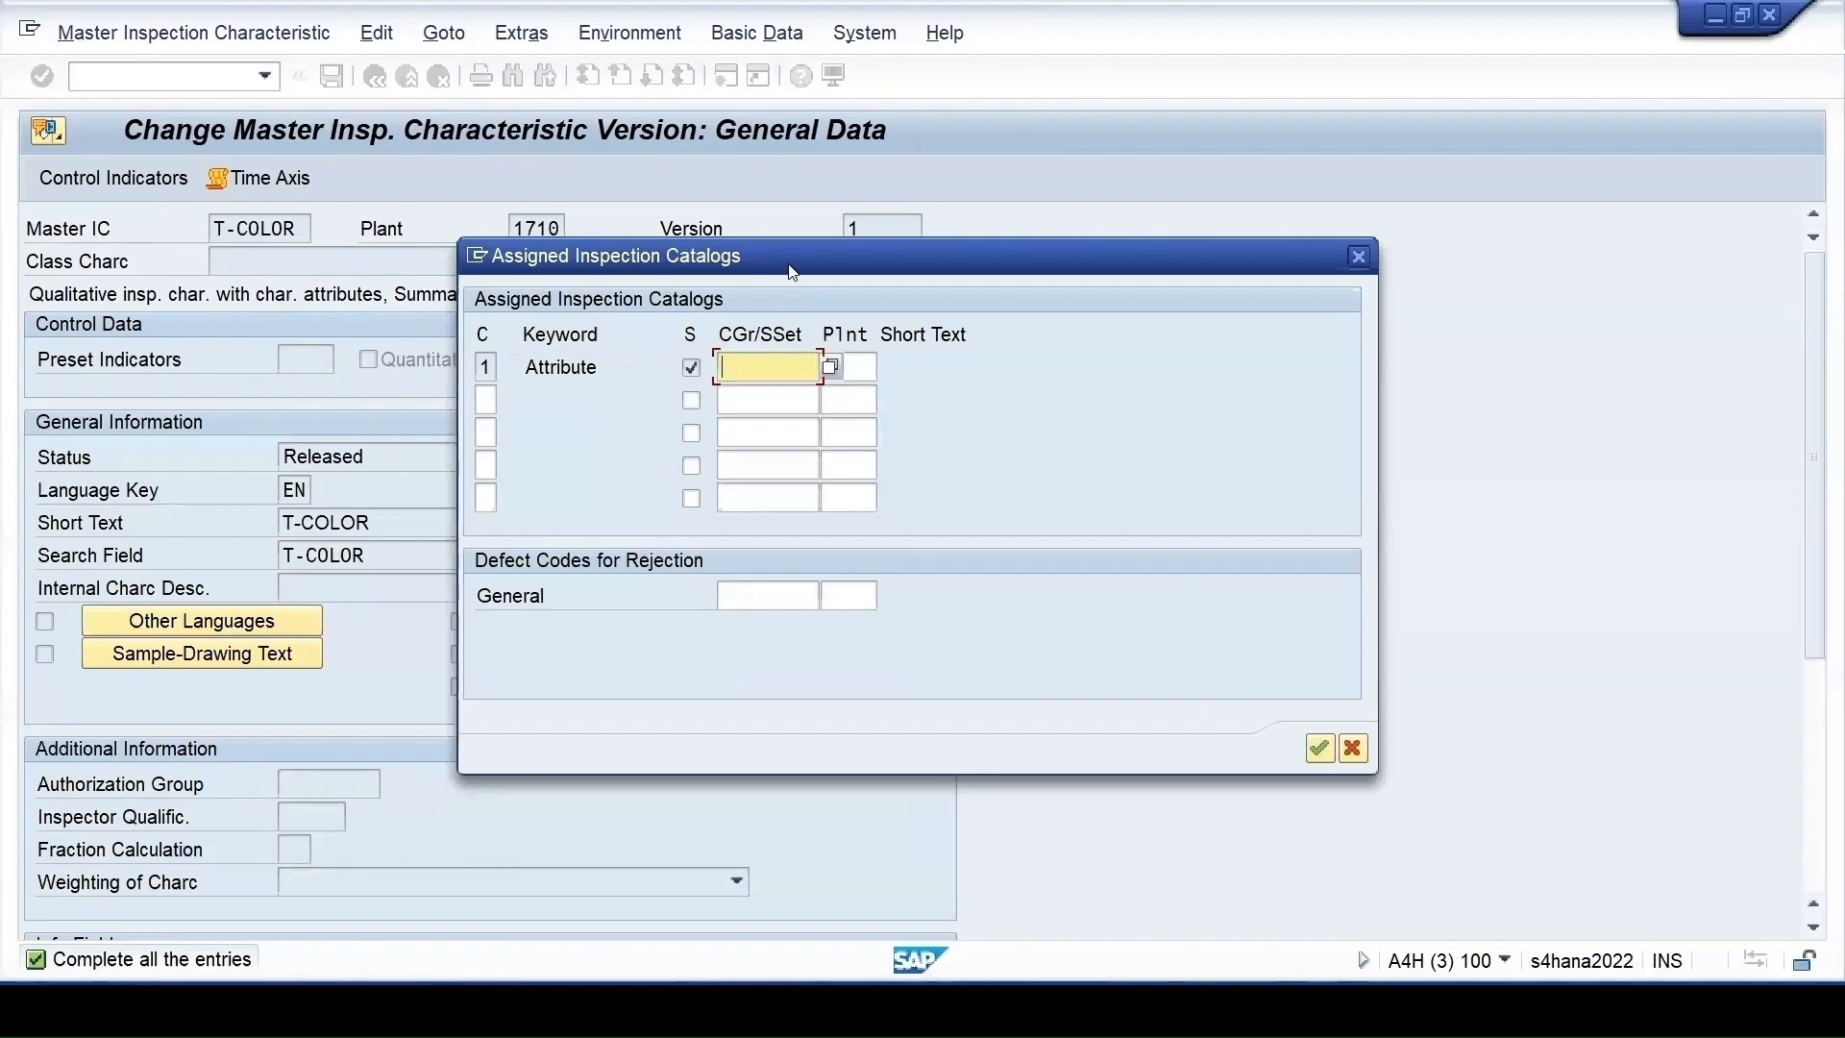
left_click_drag(806, 270, 1164, 366)
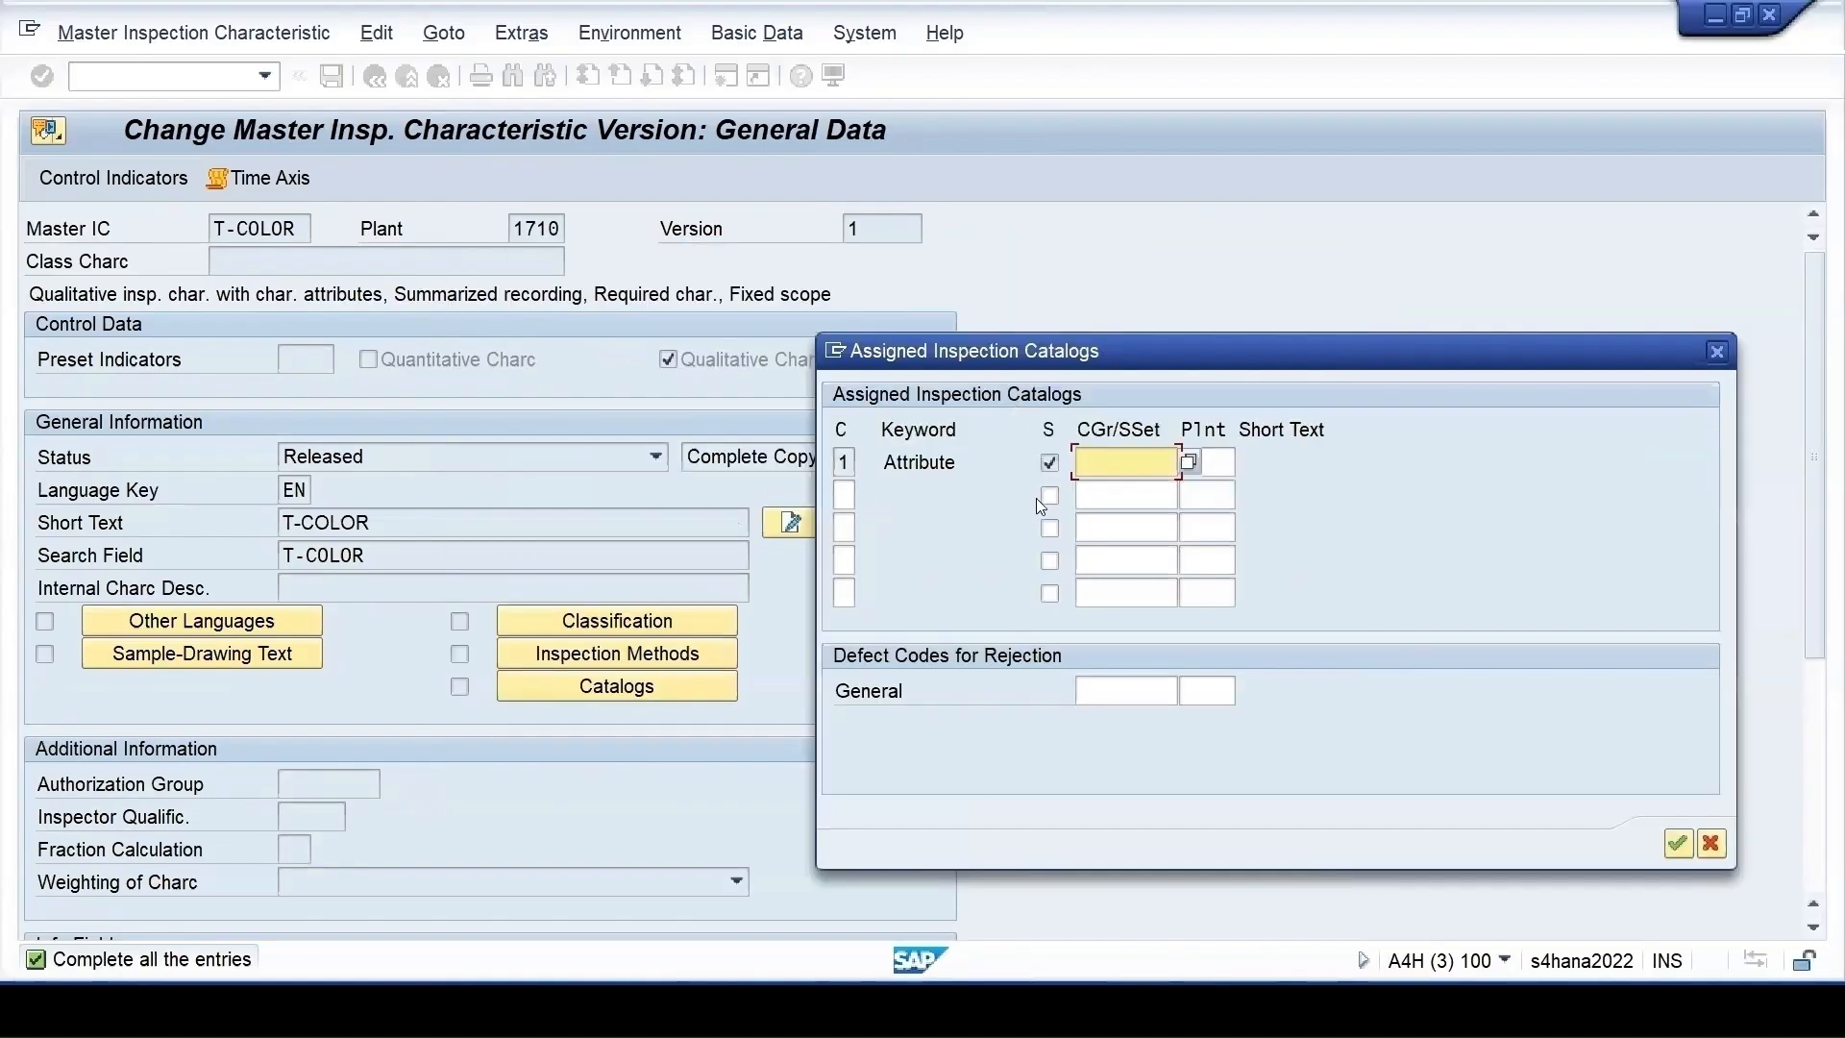
left_click(1190, 463)
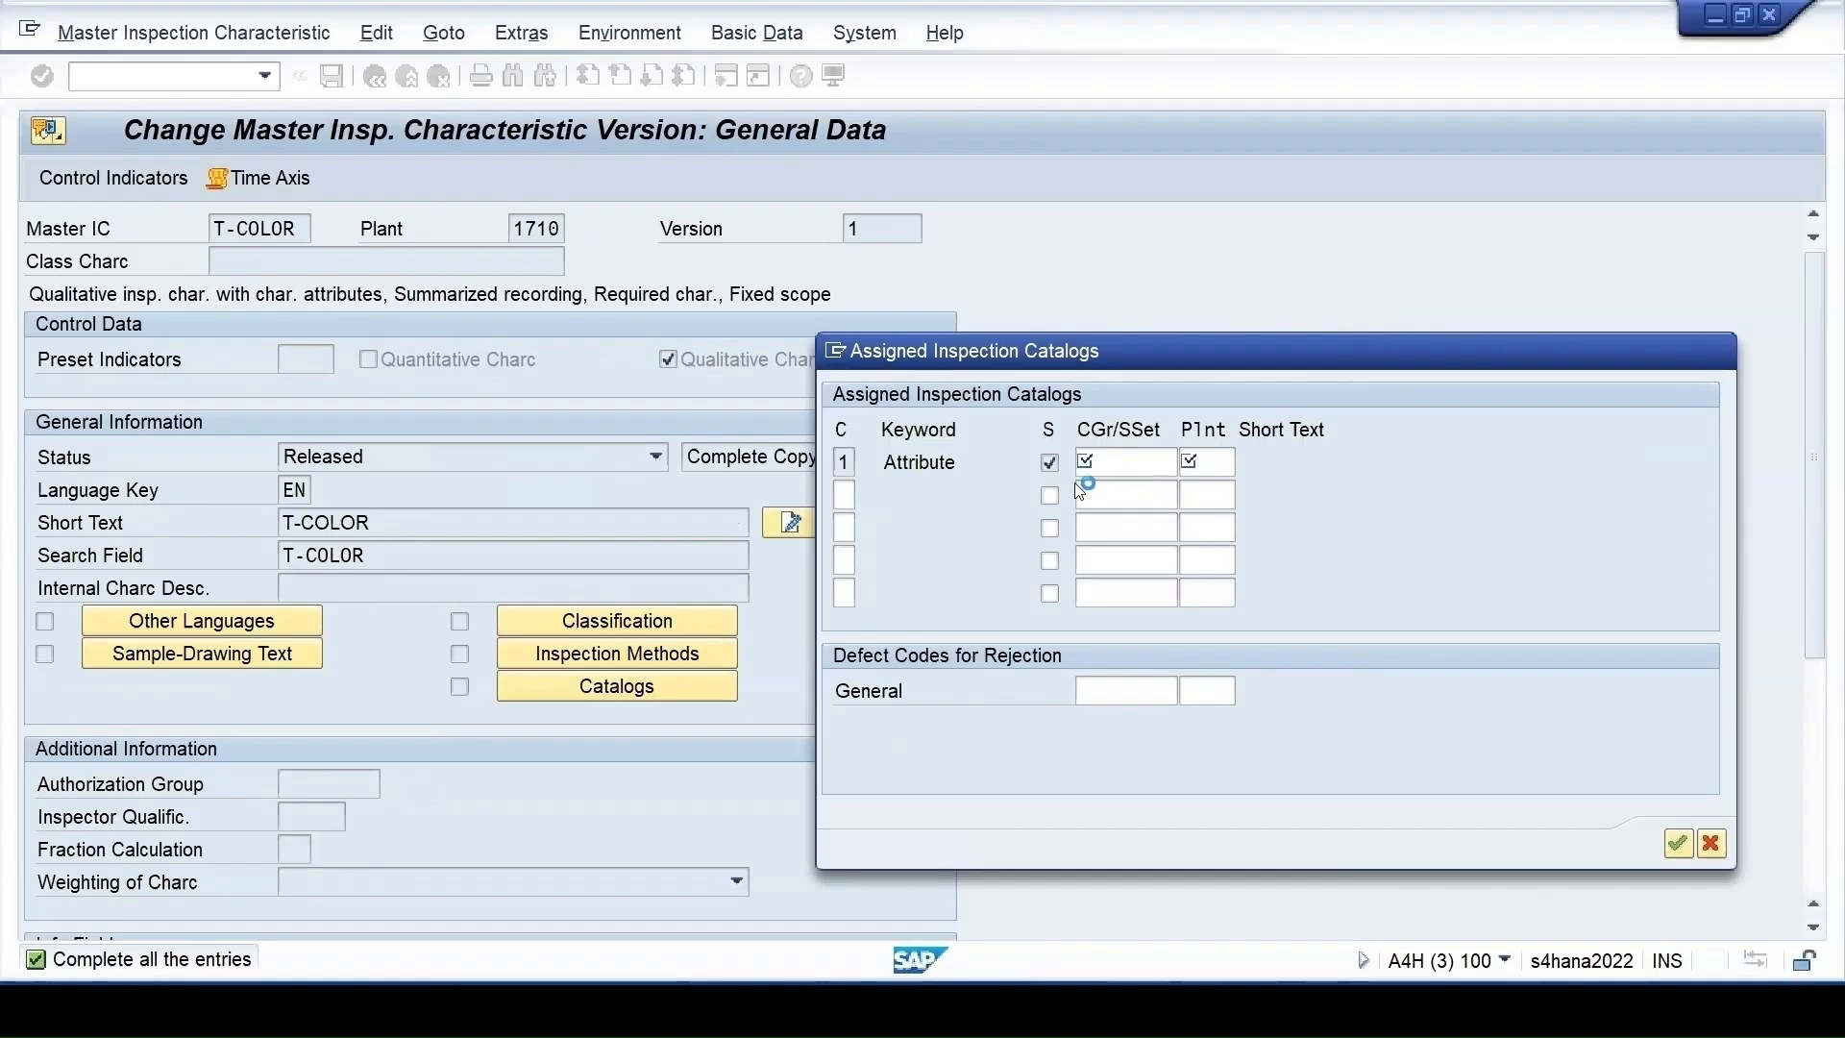
left_click(659, 40)
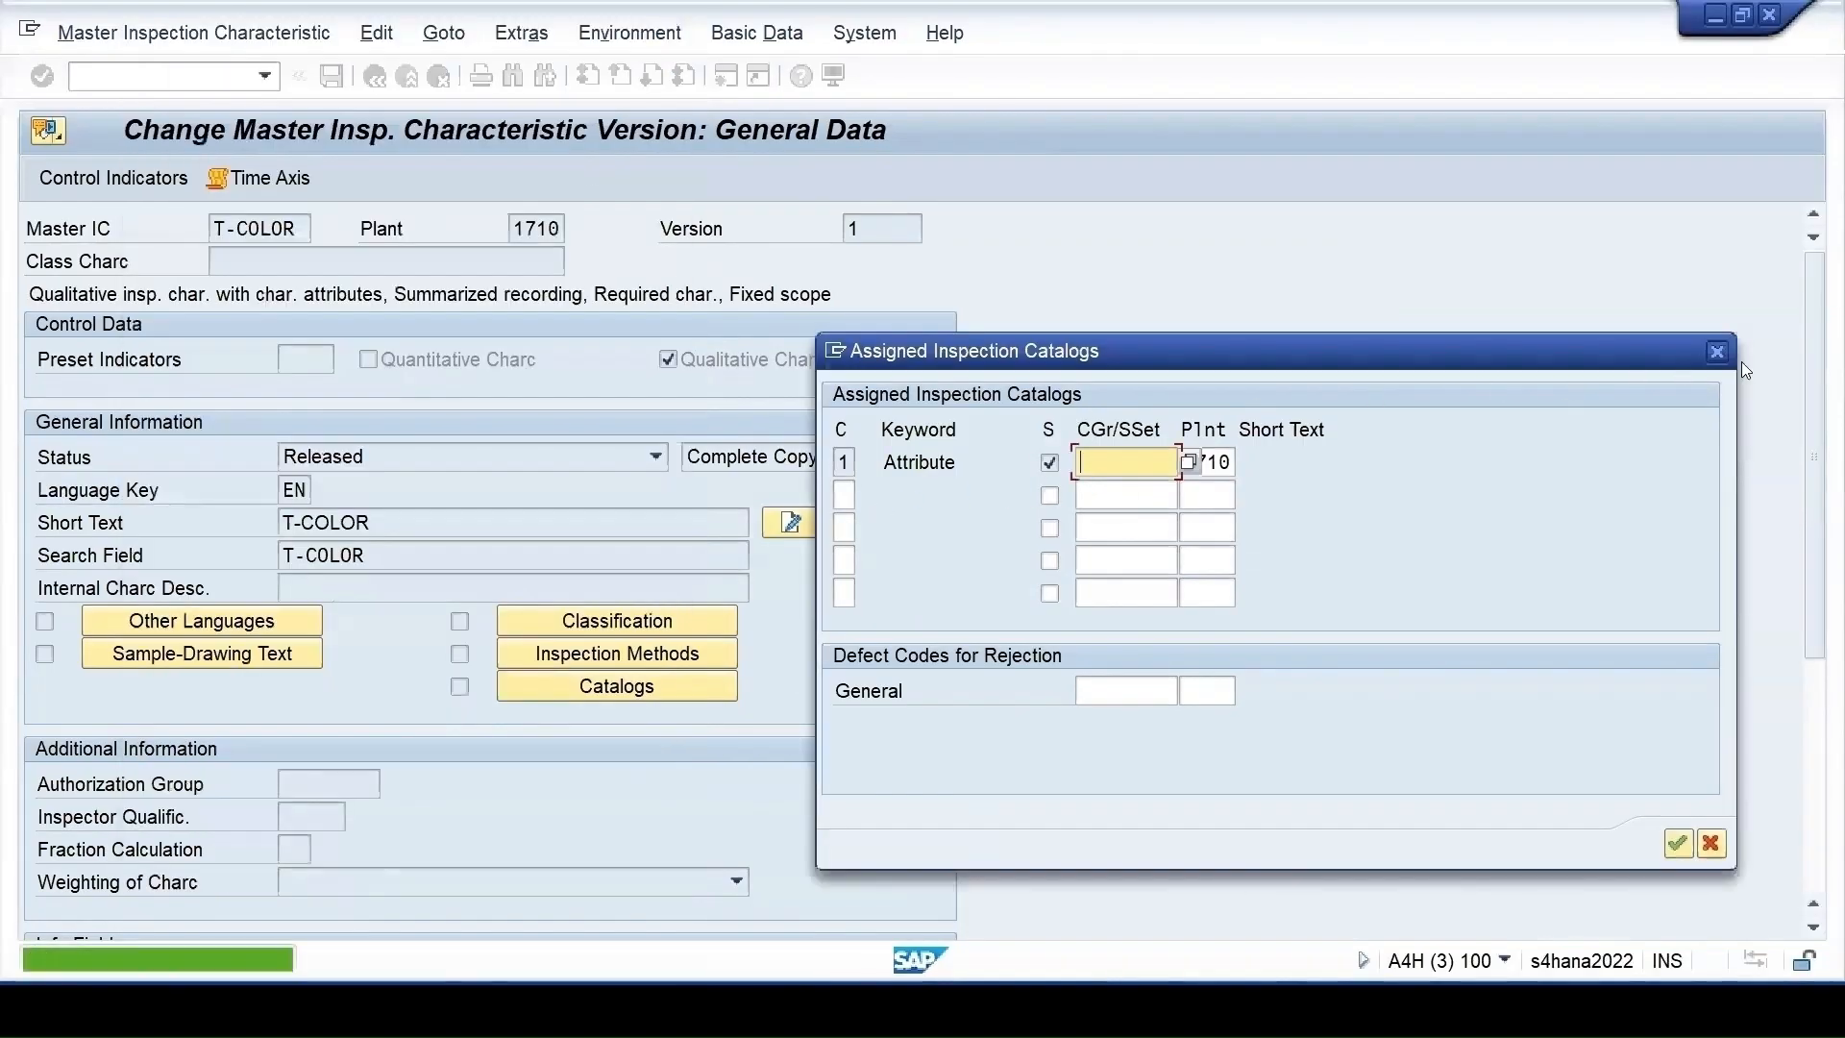
left_click(1718, 352)
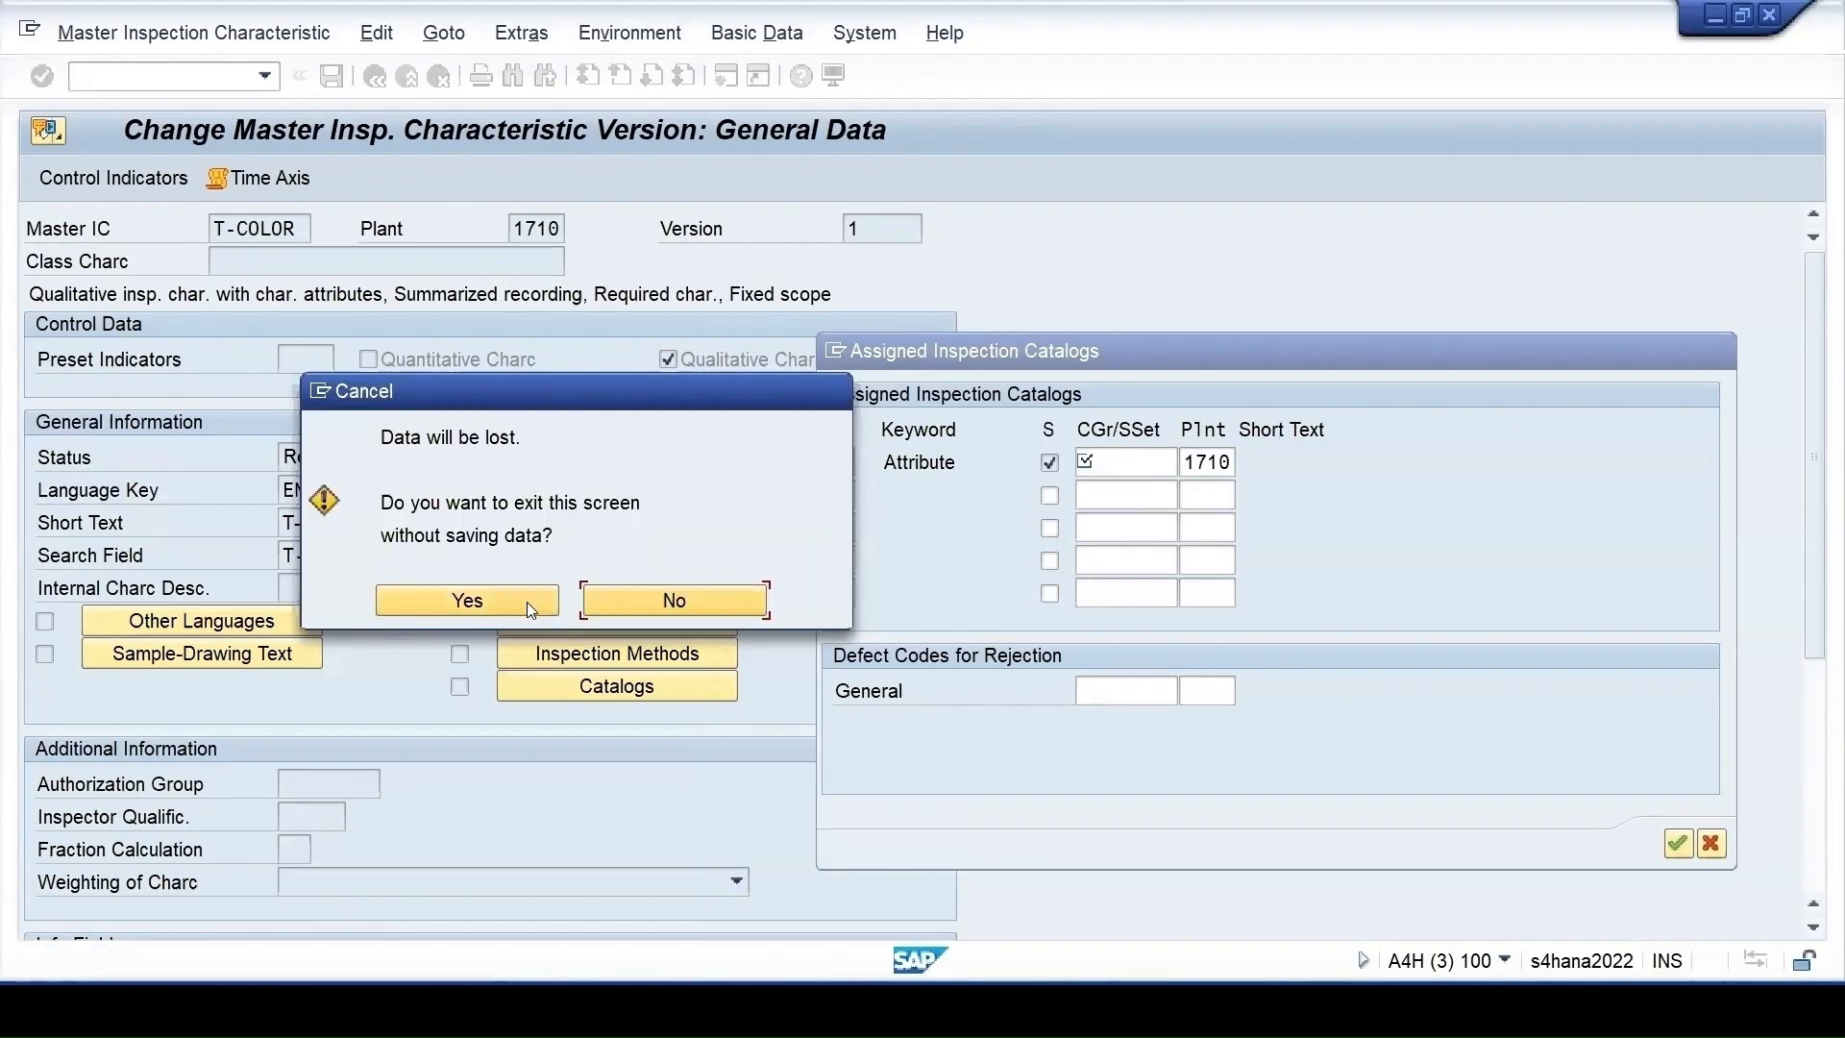
left_click(625, 605)
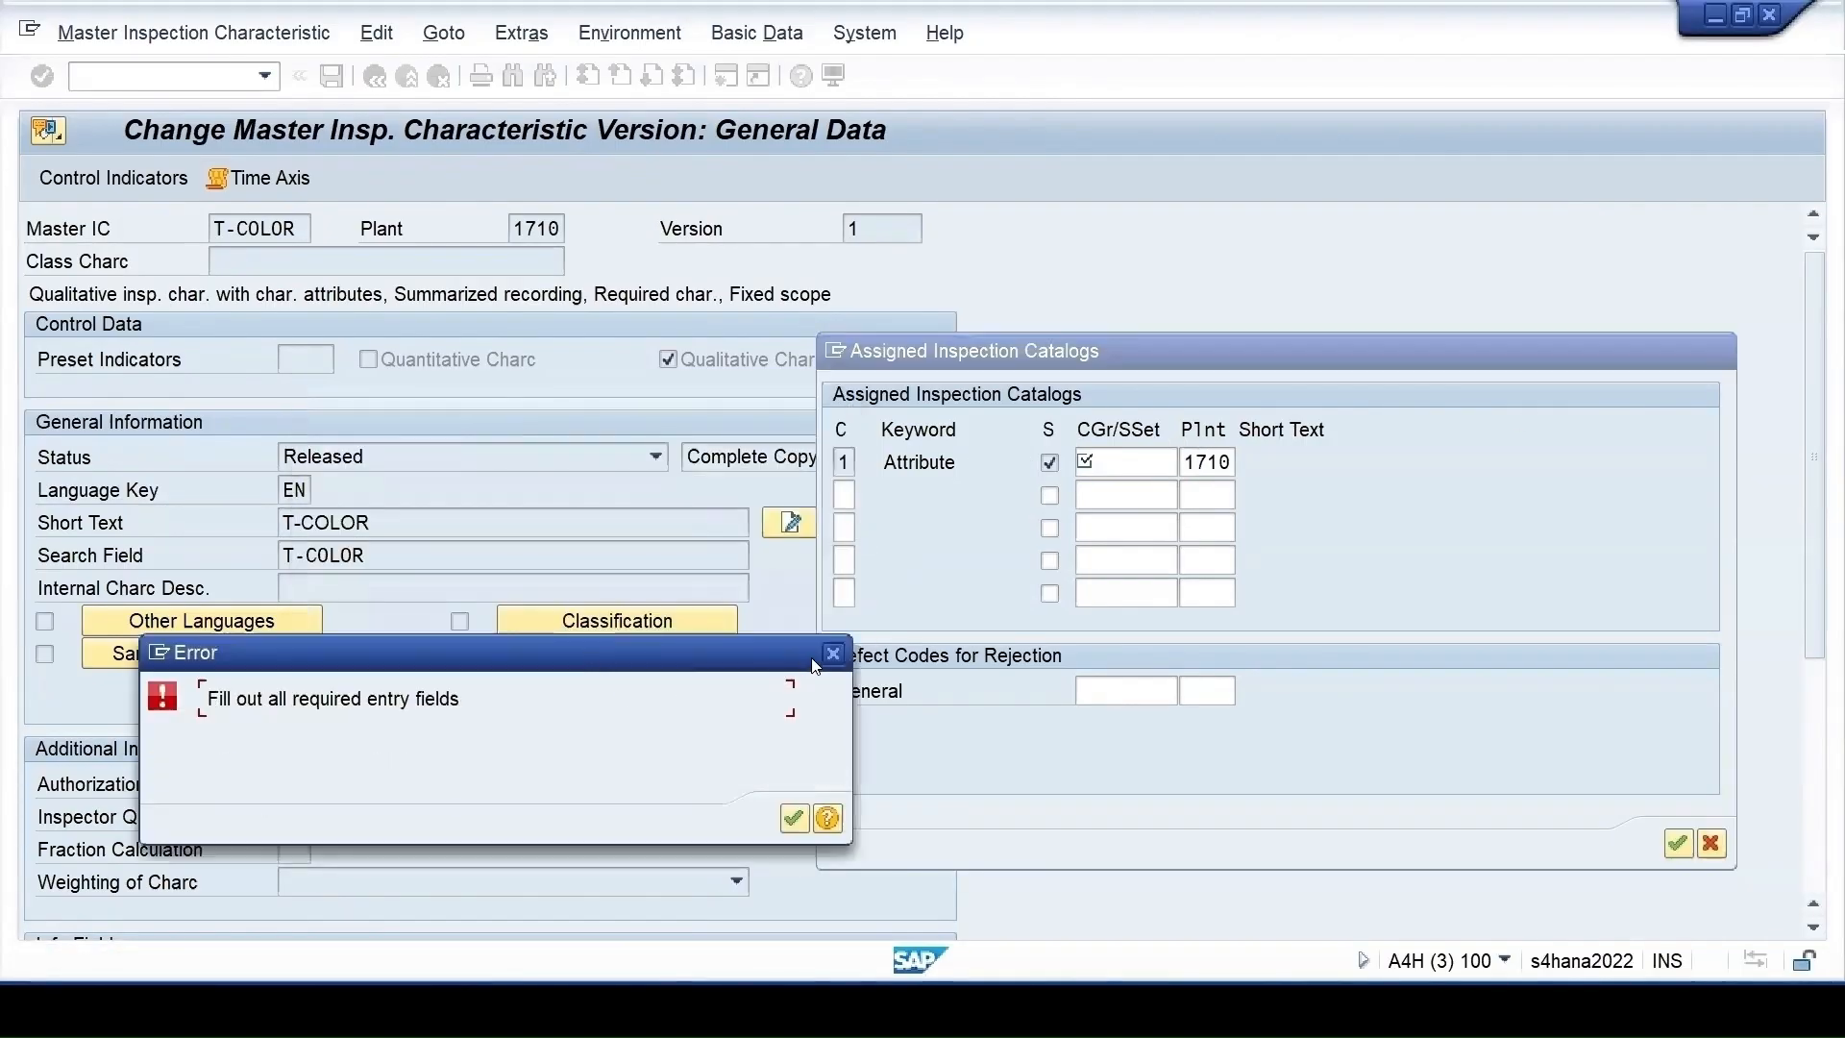
left_click(832, 655)
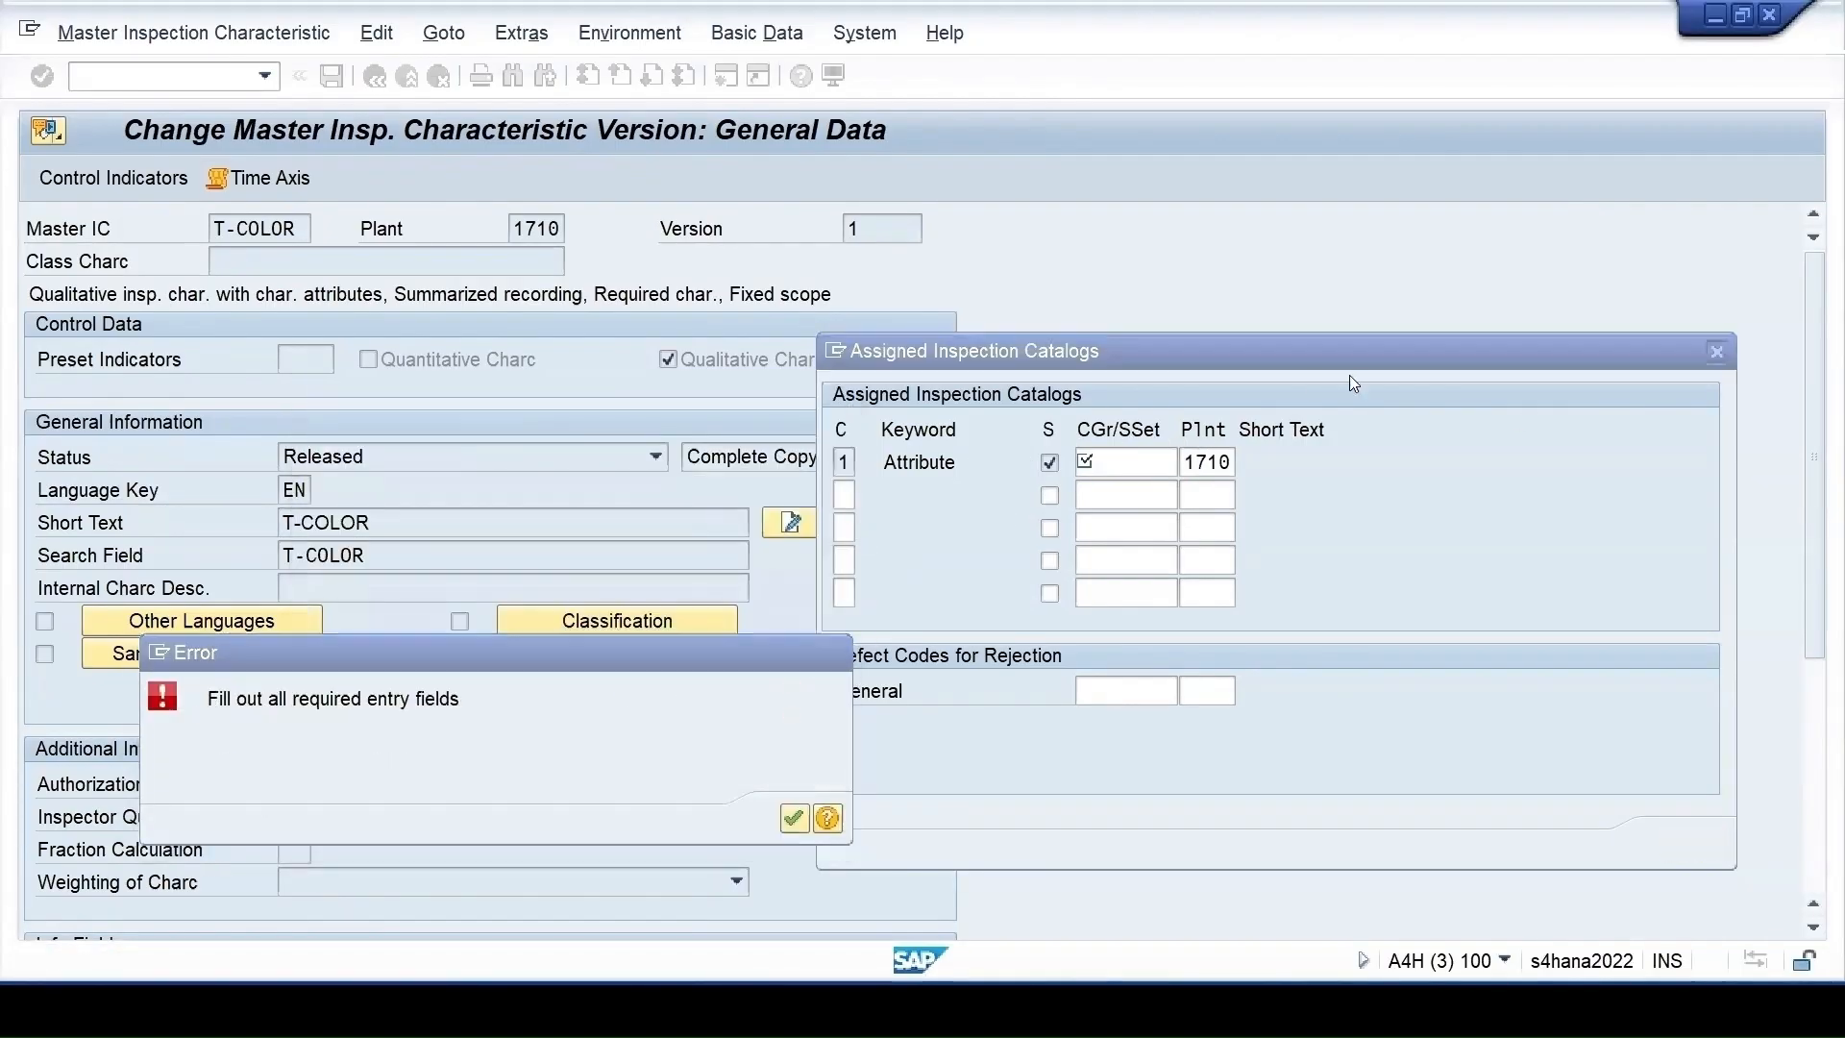
left_click(1718, 352)
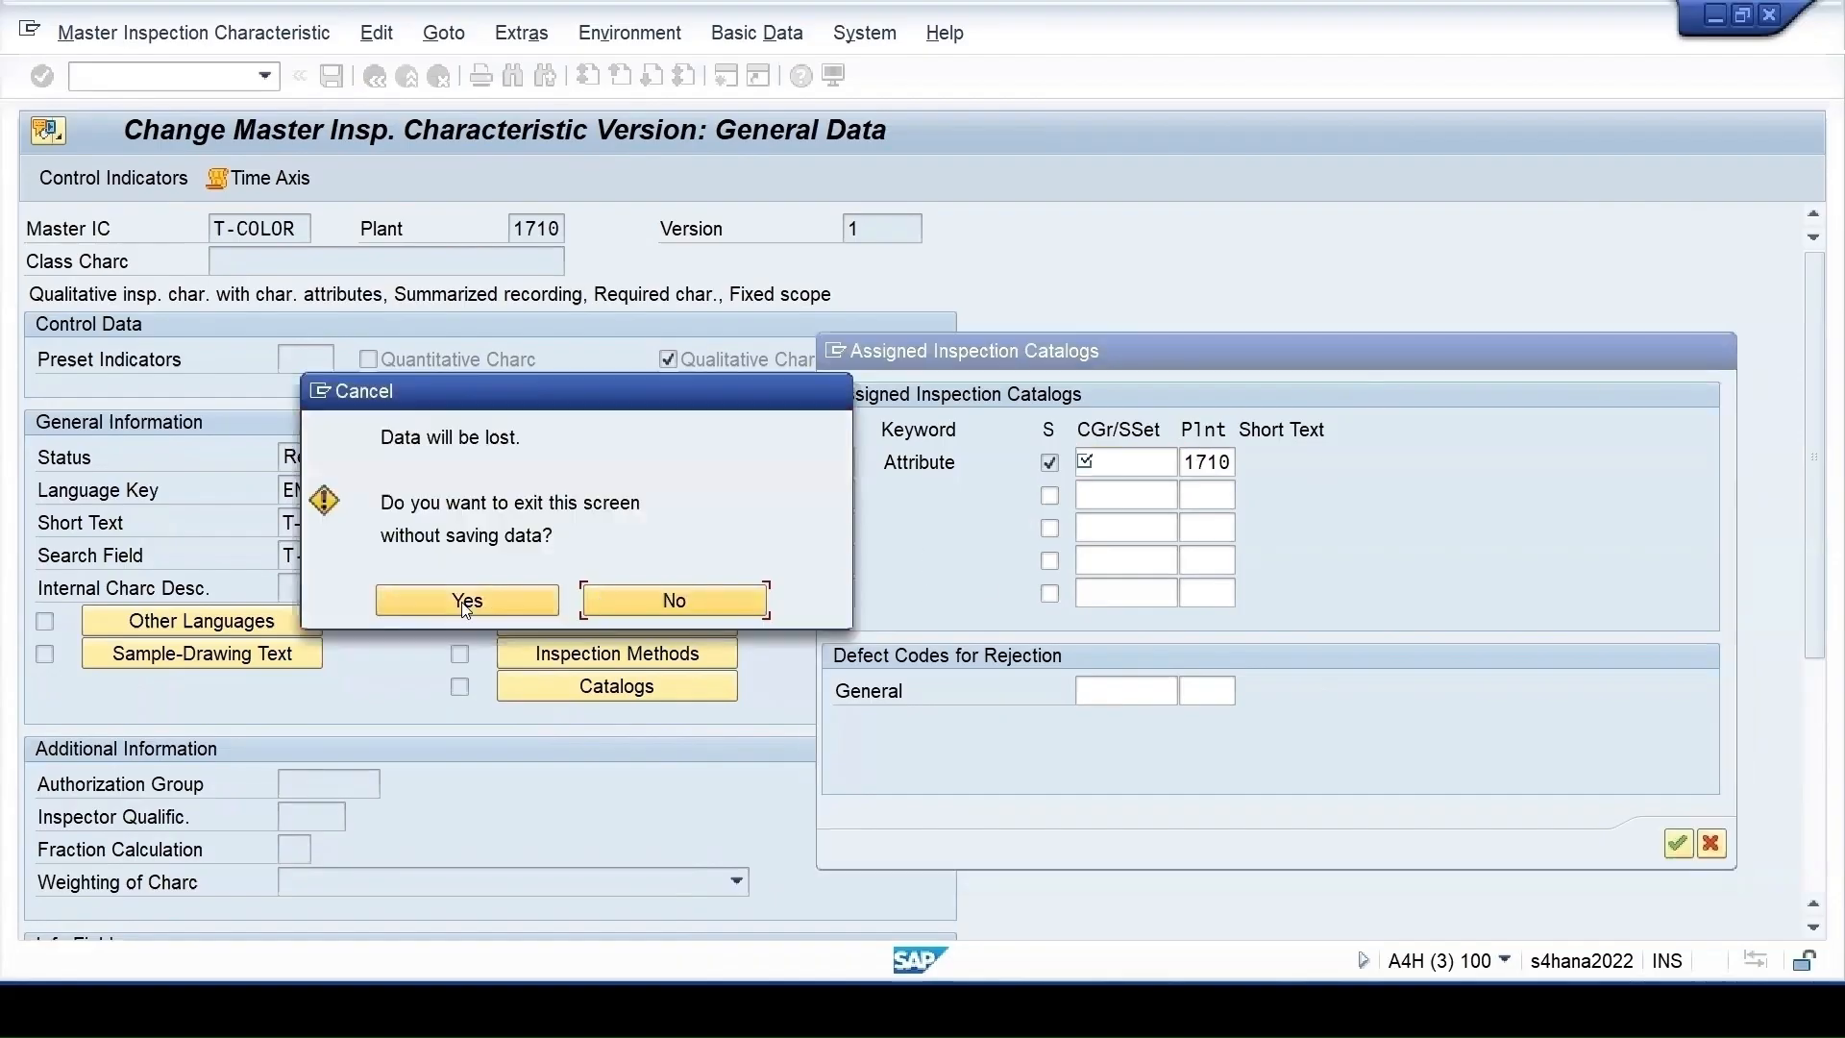
left_click(471, 601)
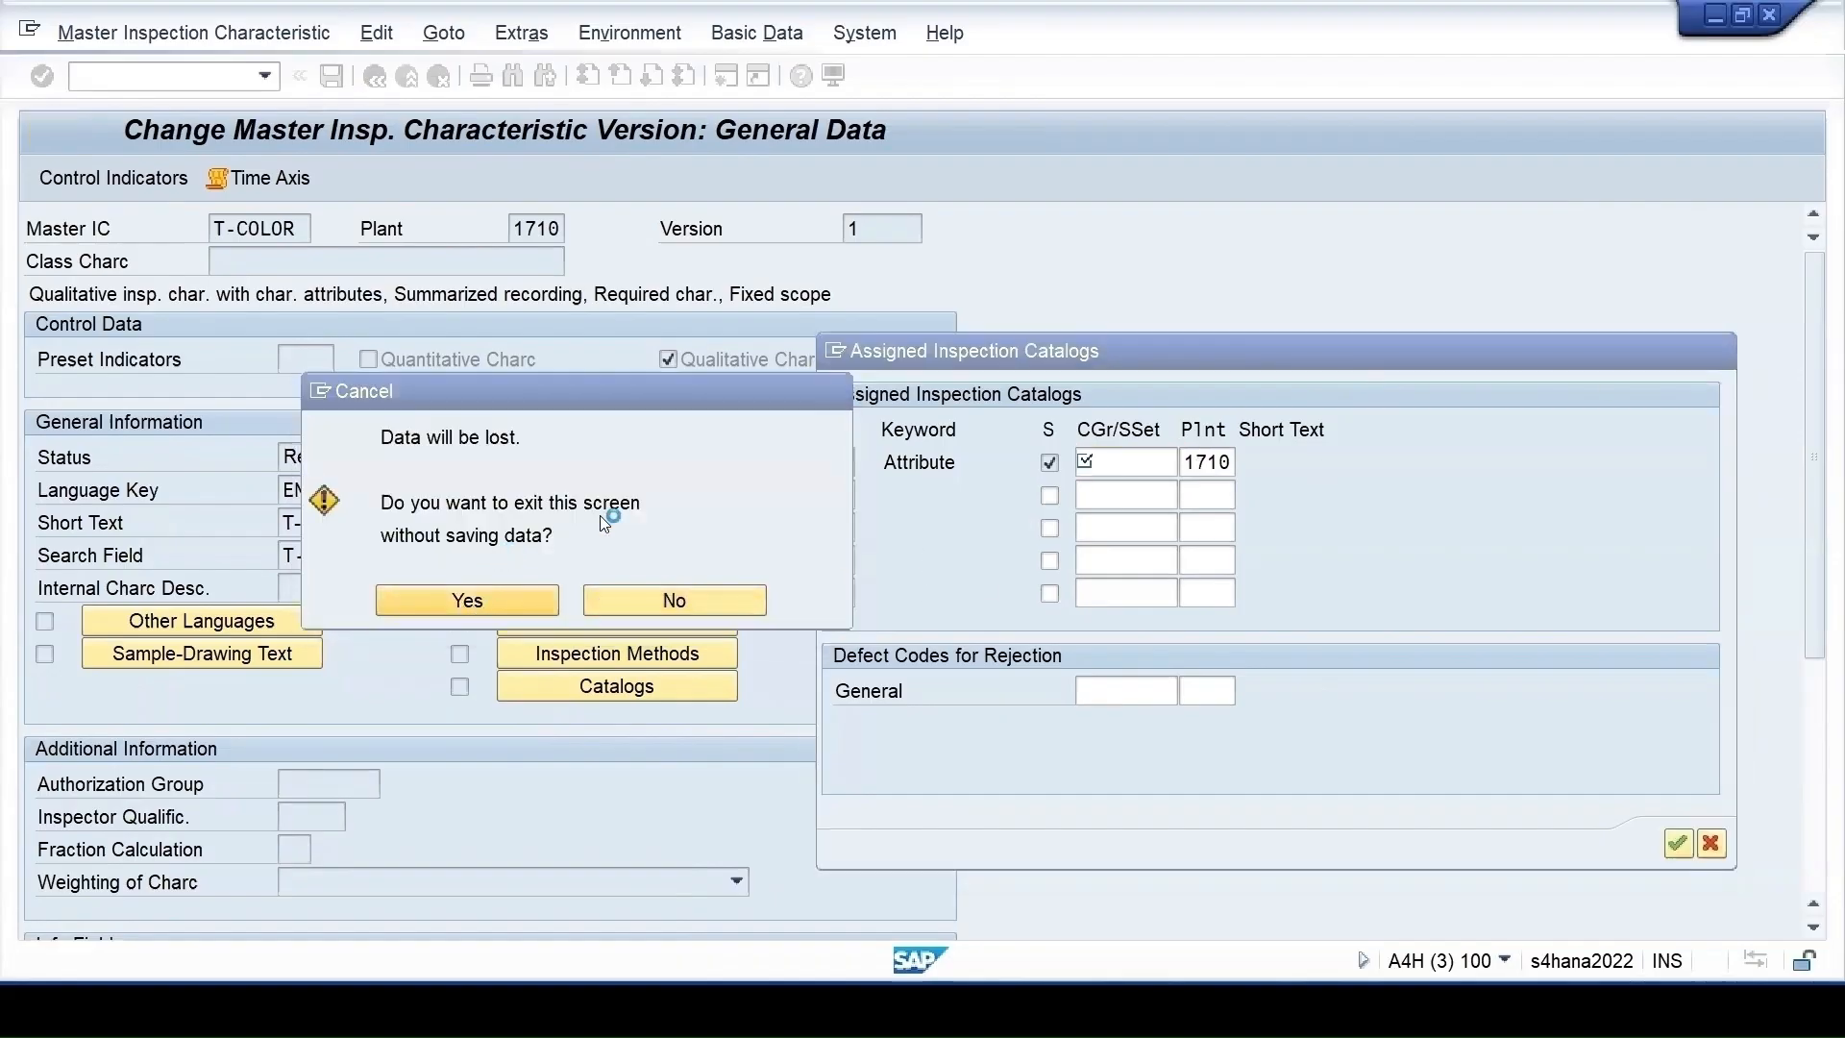
key("Return")
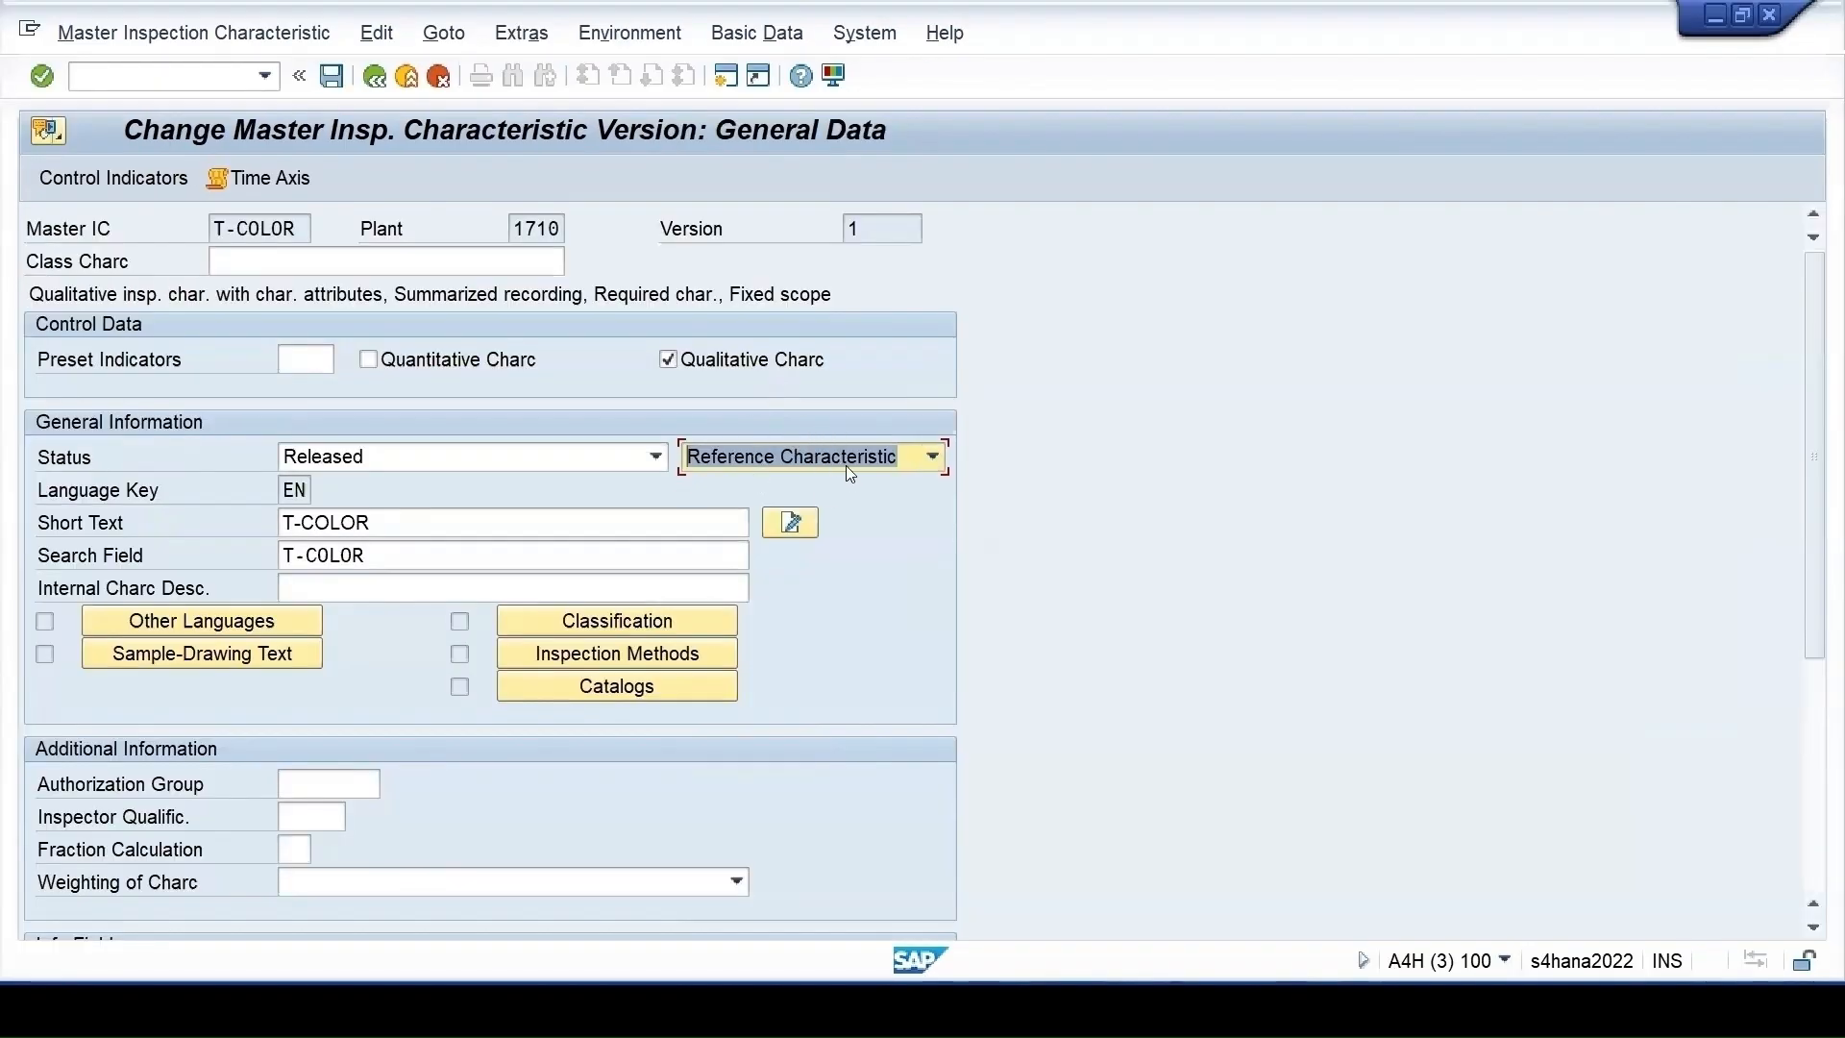
Choose code group T-COLORS from plant 1710 for T-COLOR's Attribute catalog
left_click(100, 181)
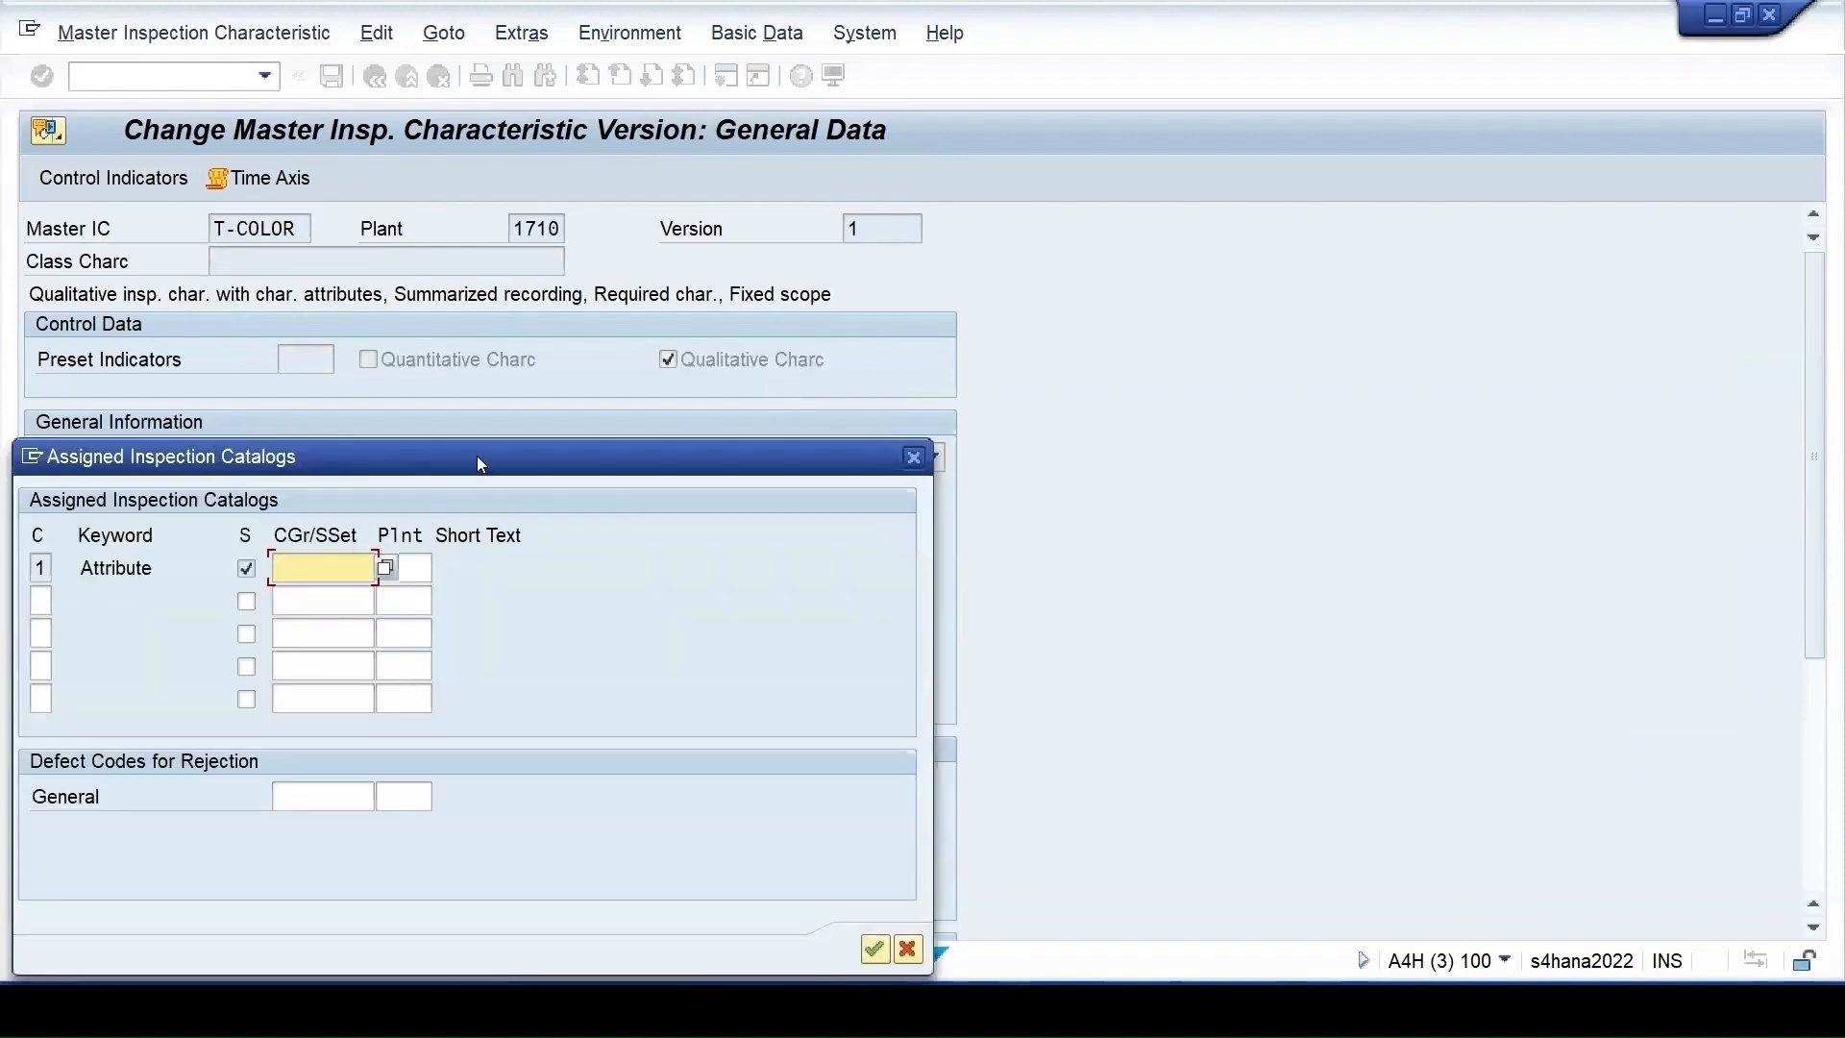
left_click_drag(490, 468, 1383, 327)
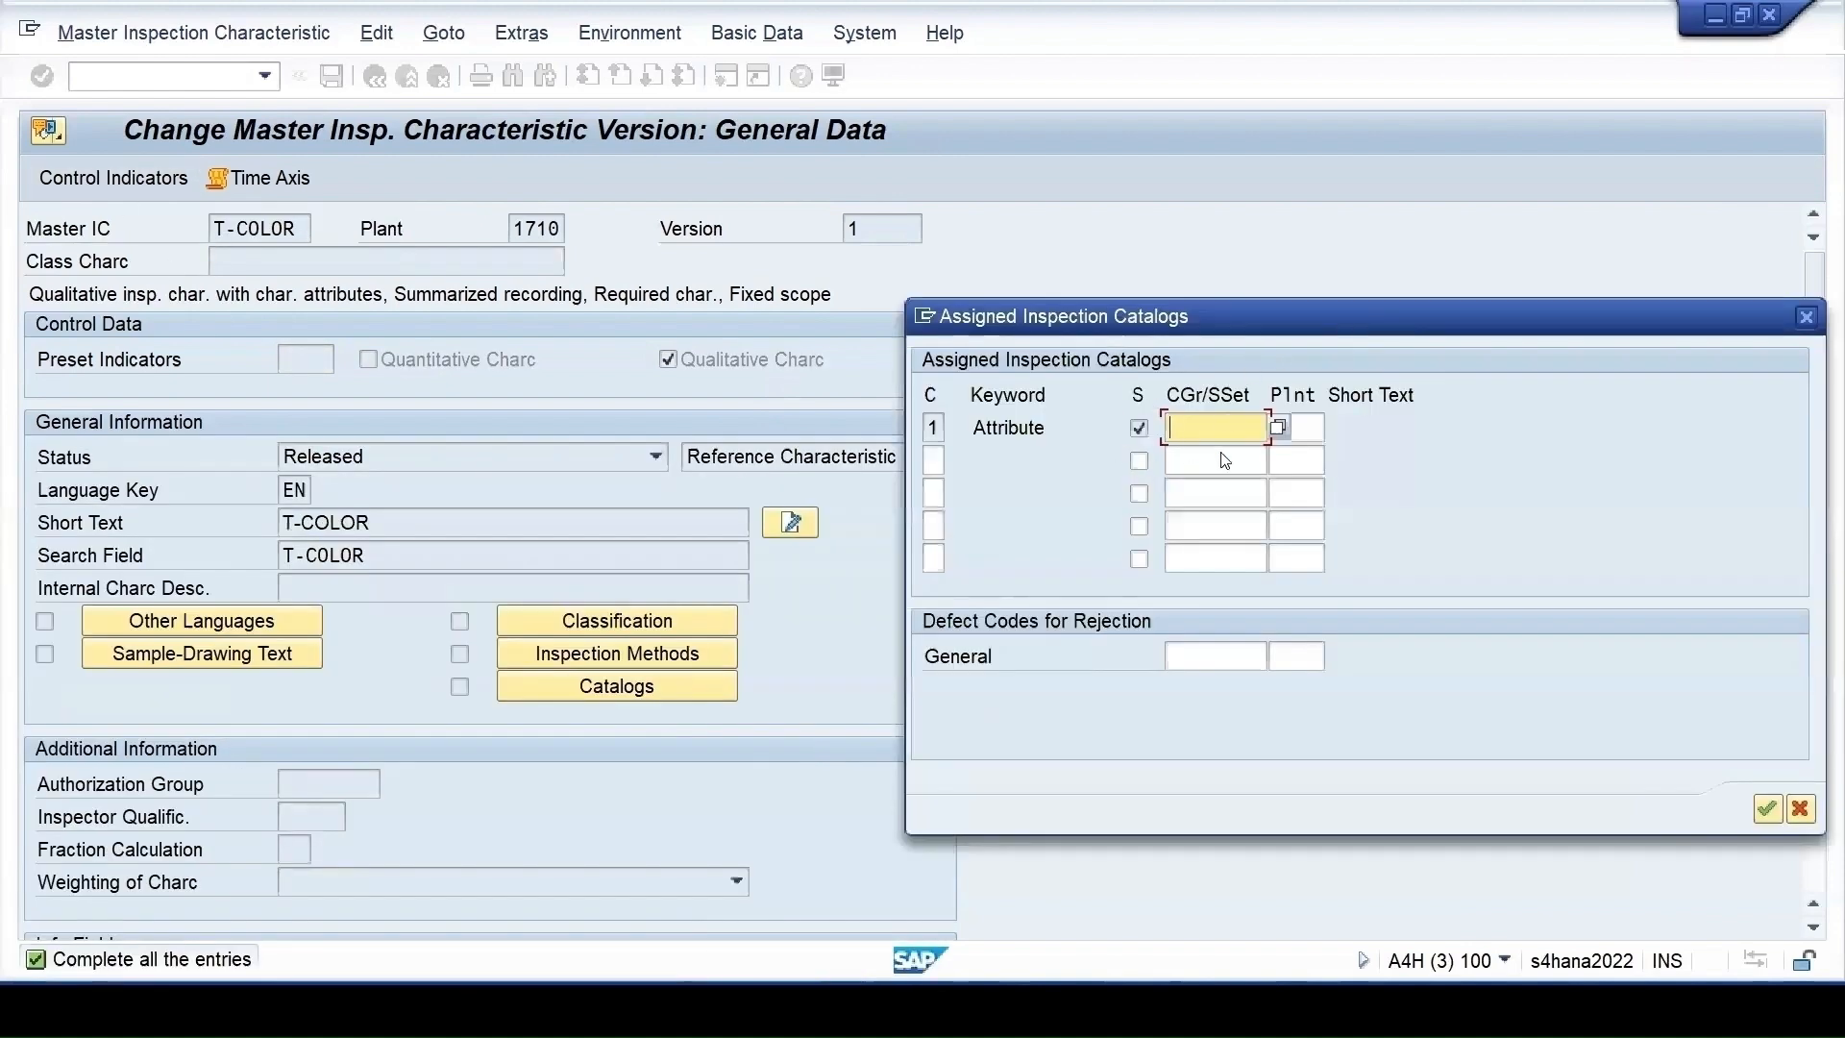
key("F4")
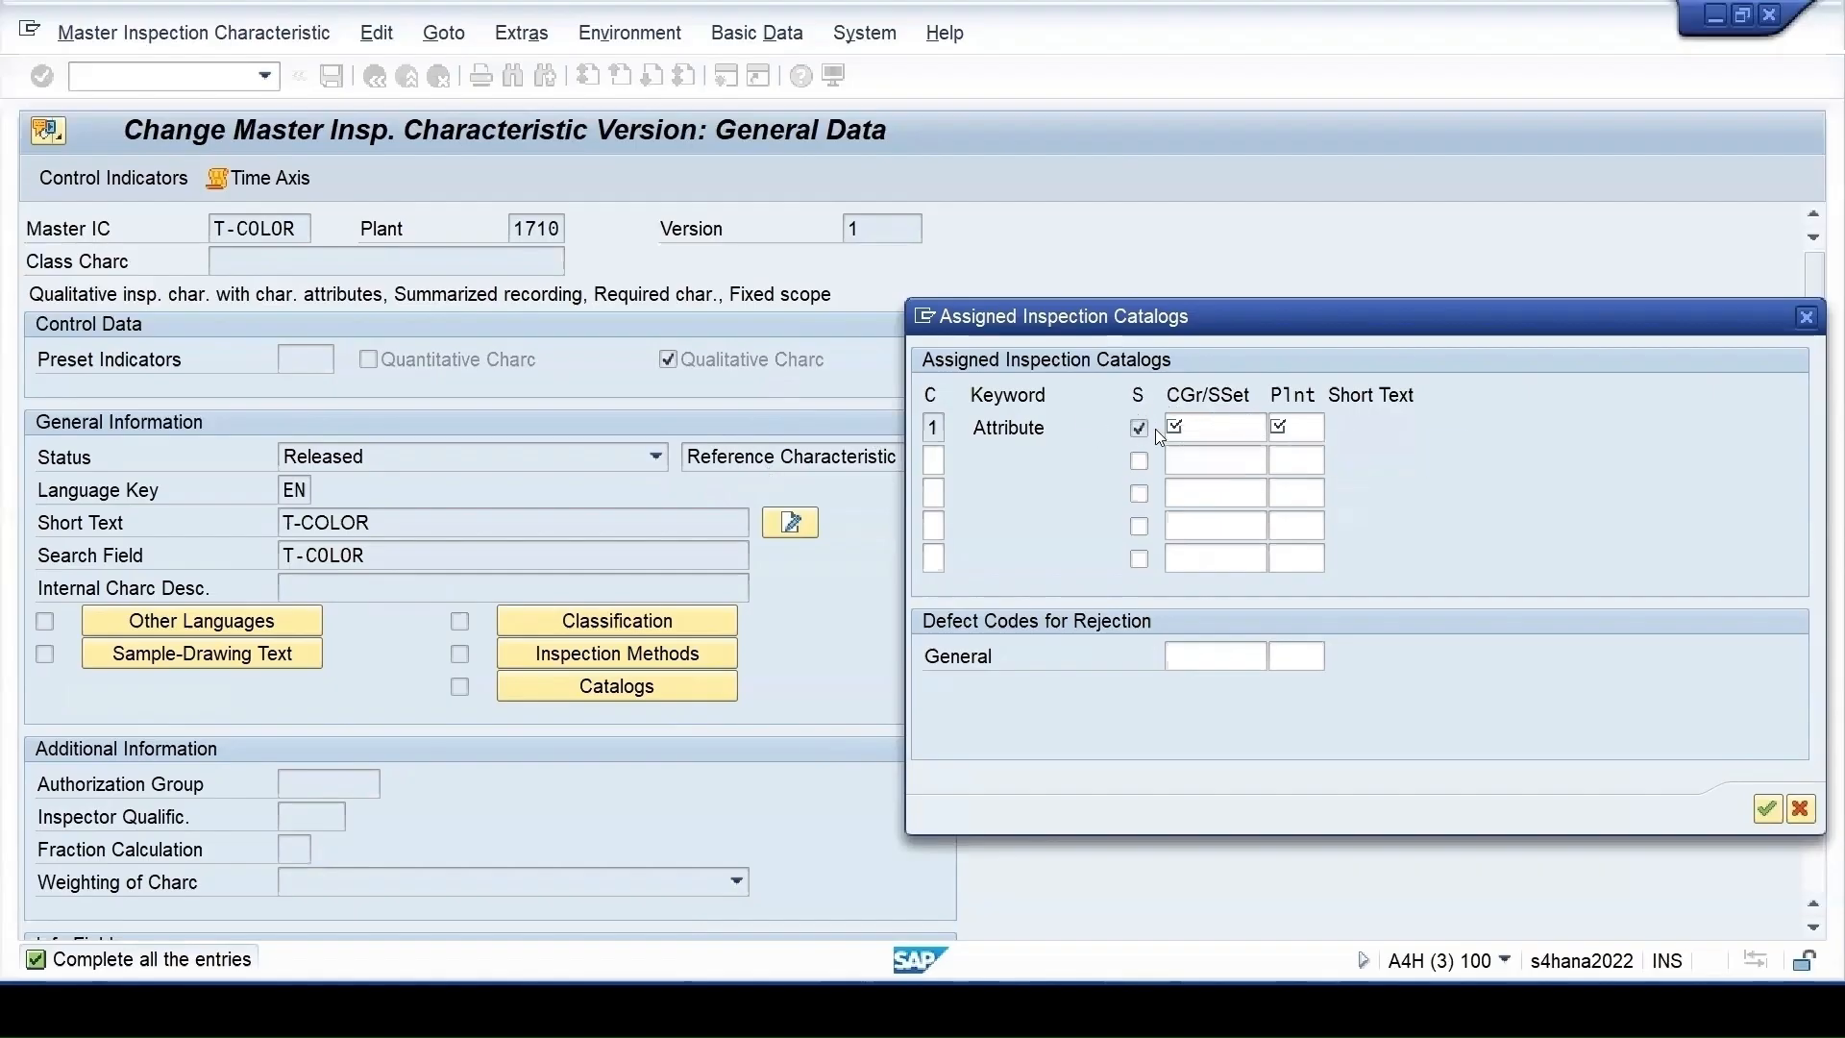
key("F4")
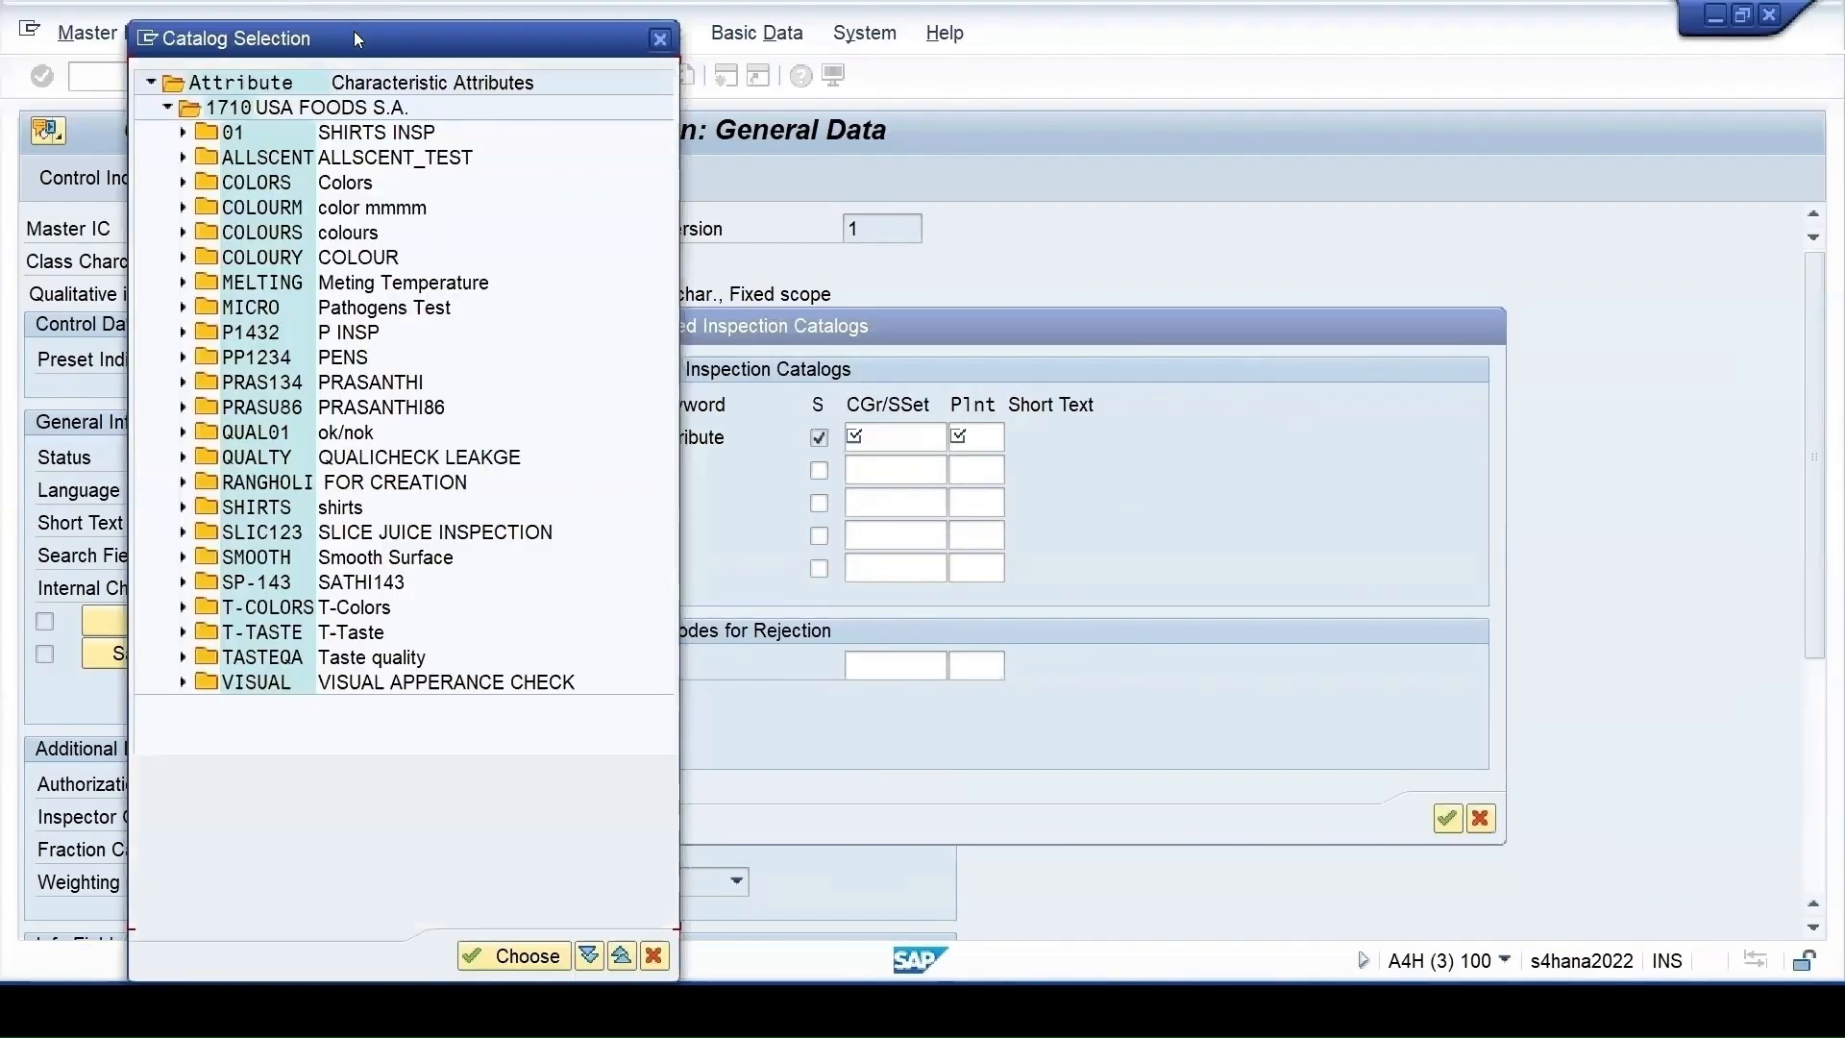
left_click_drag(354, 31, 1129, 87)
left_click(958, 663)
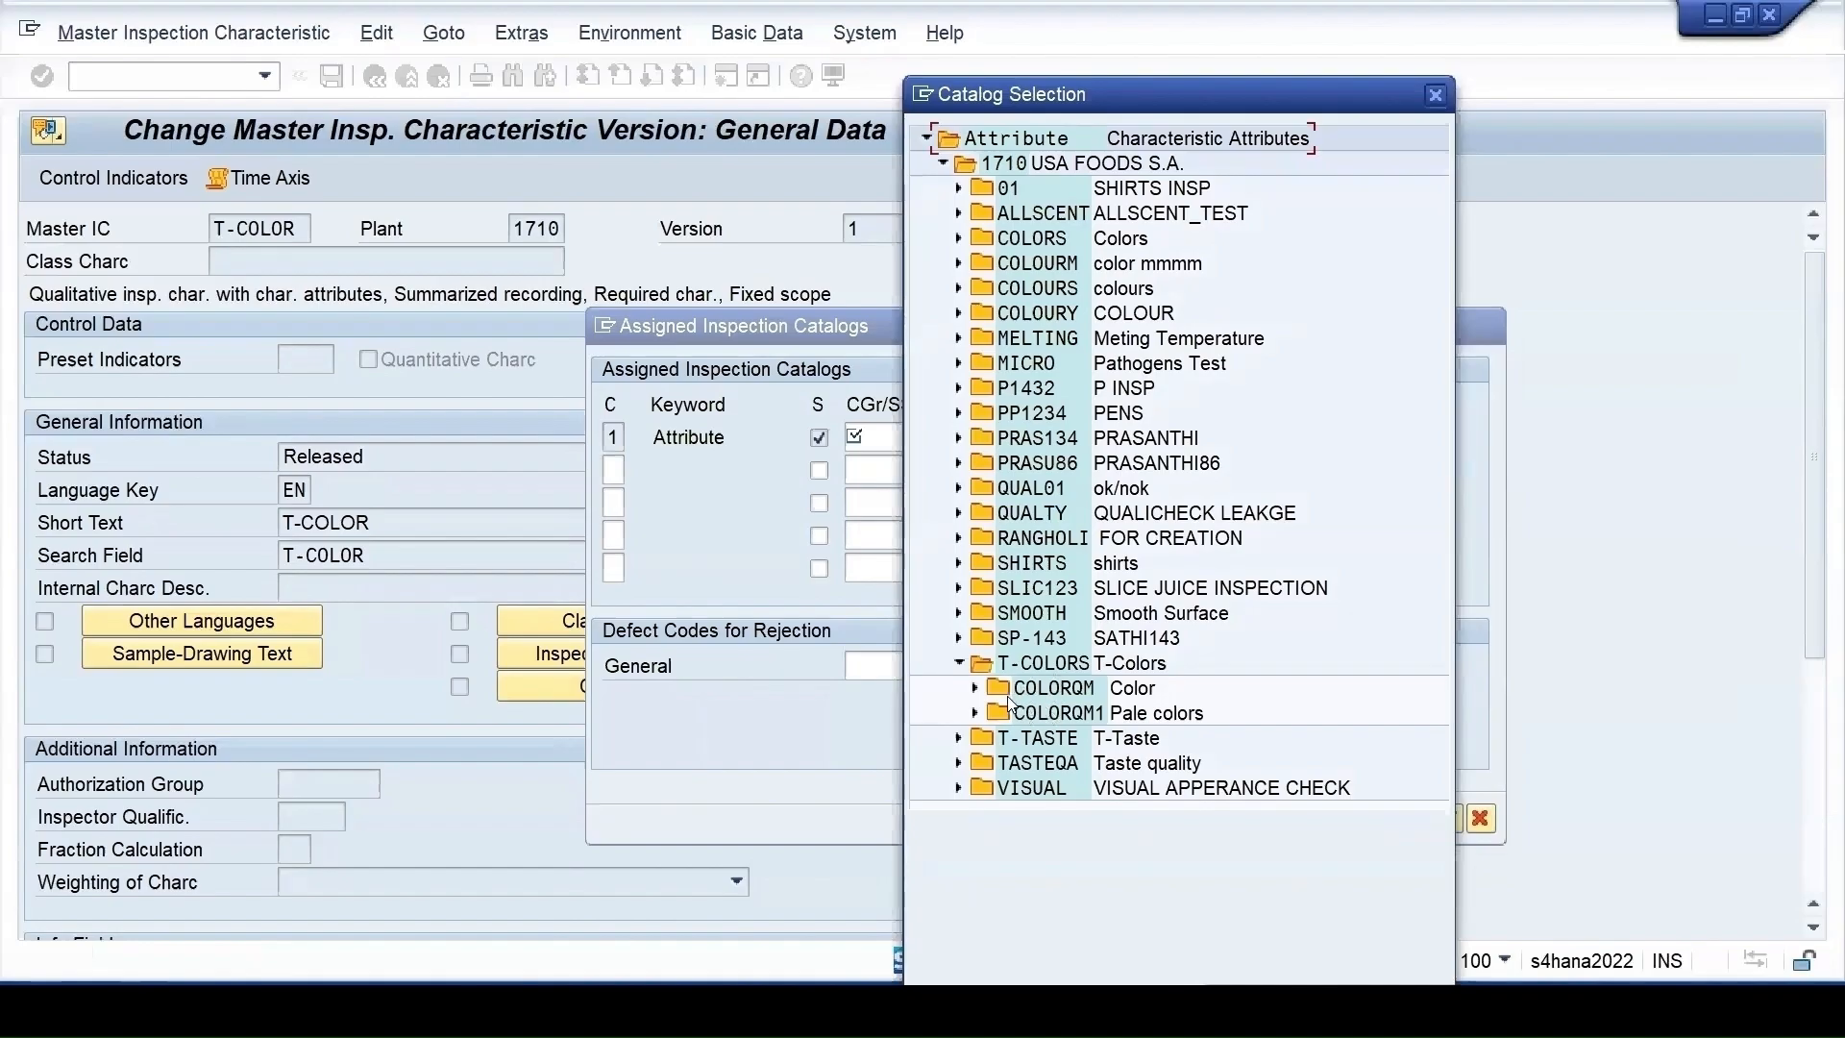
double_click(1043, 665)
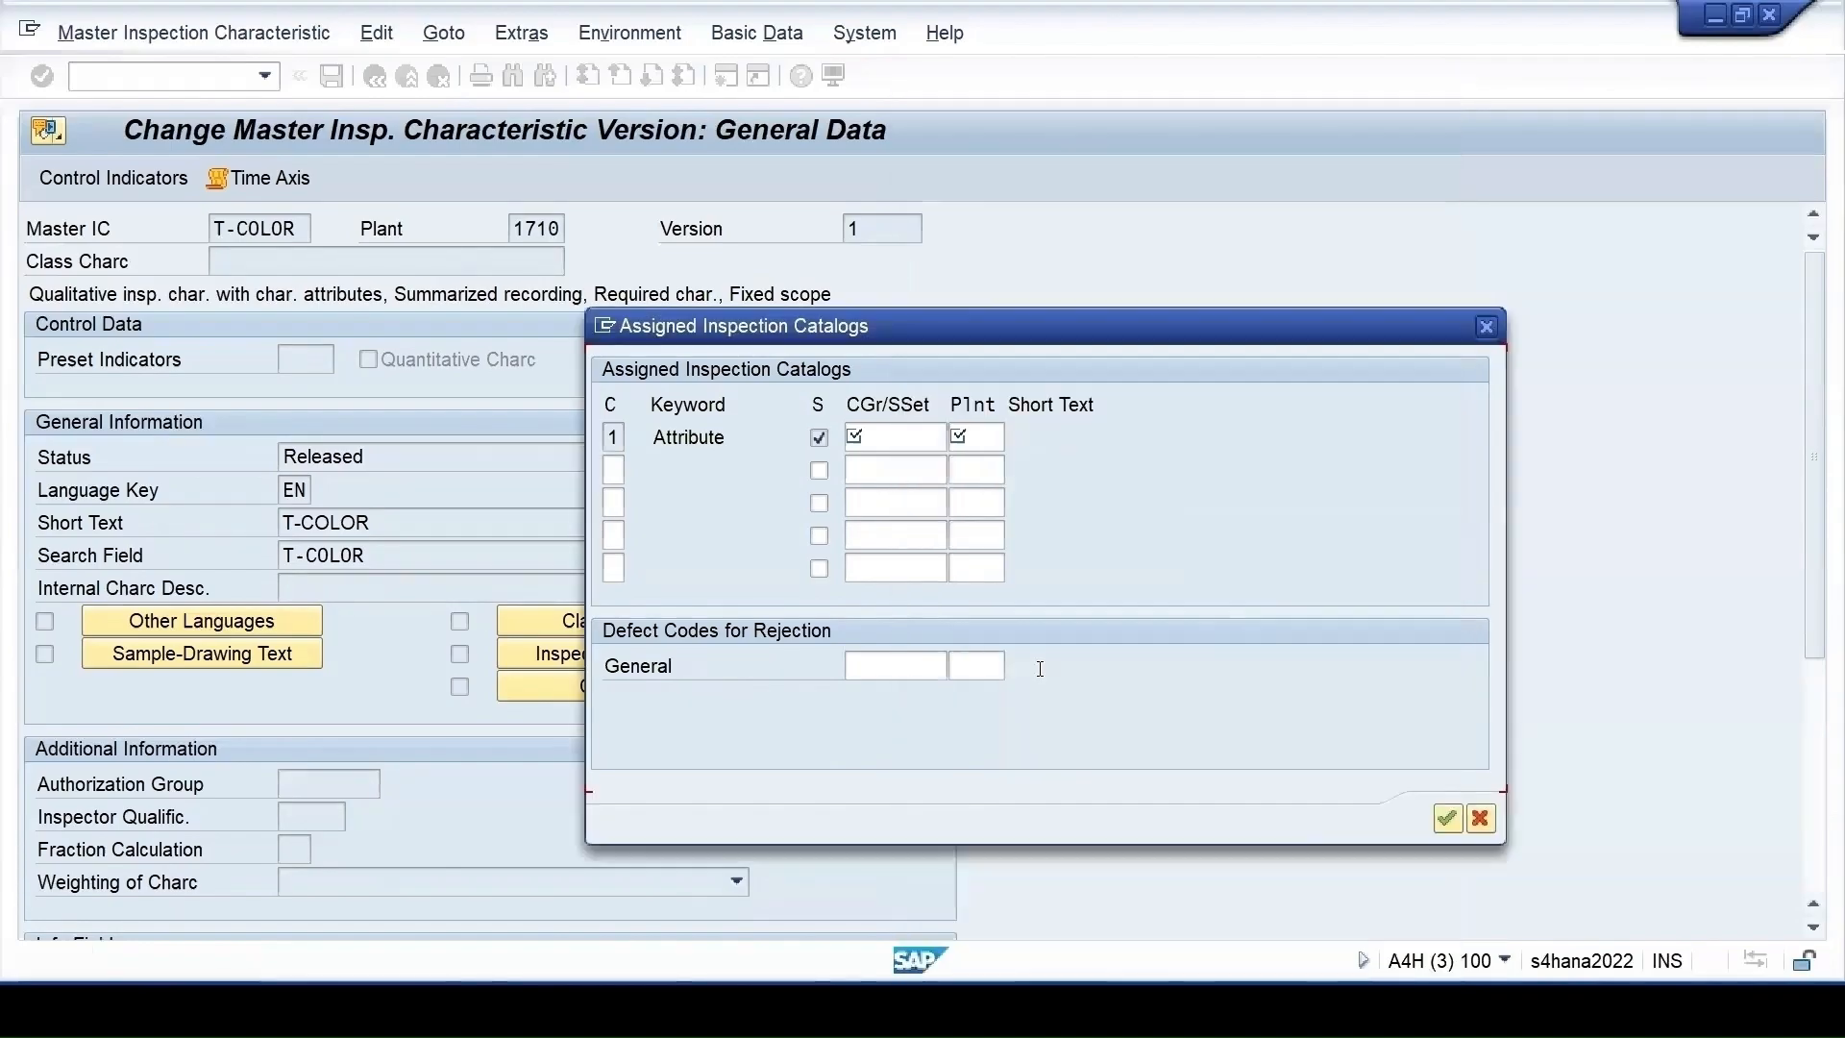
Confirm the T-COLORS catalog assignment, accept both control indicator pages, and save T-COLOR
left_click(1448, 817)
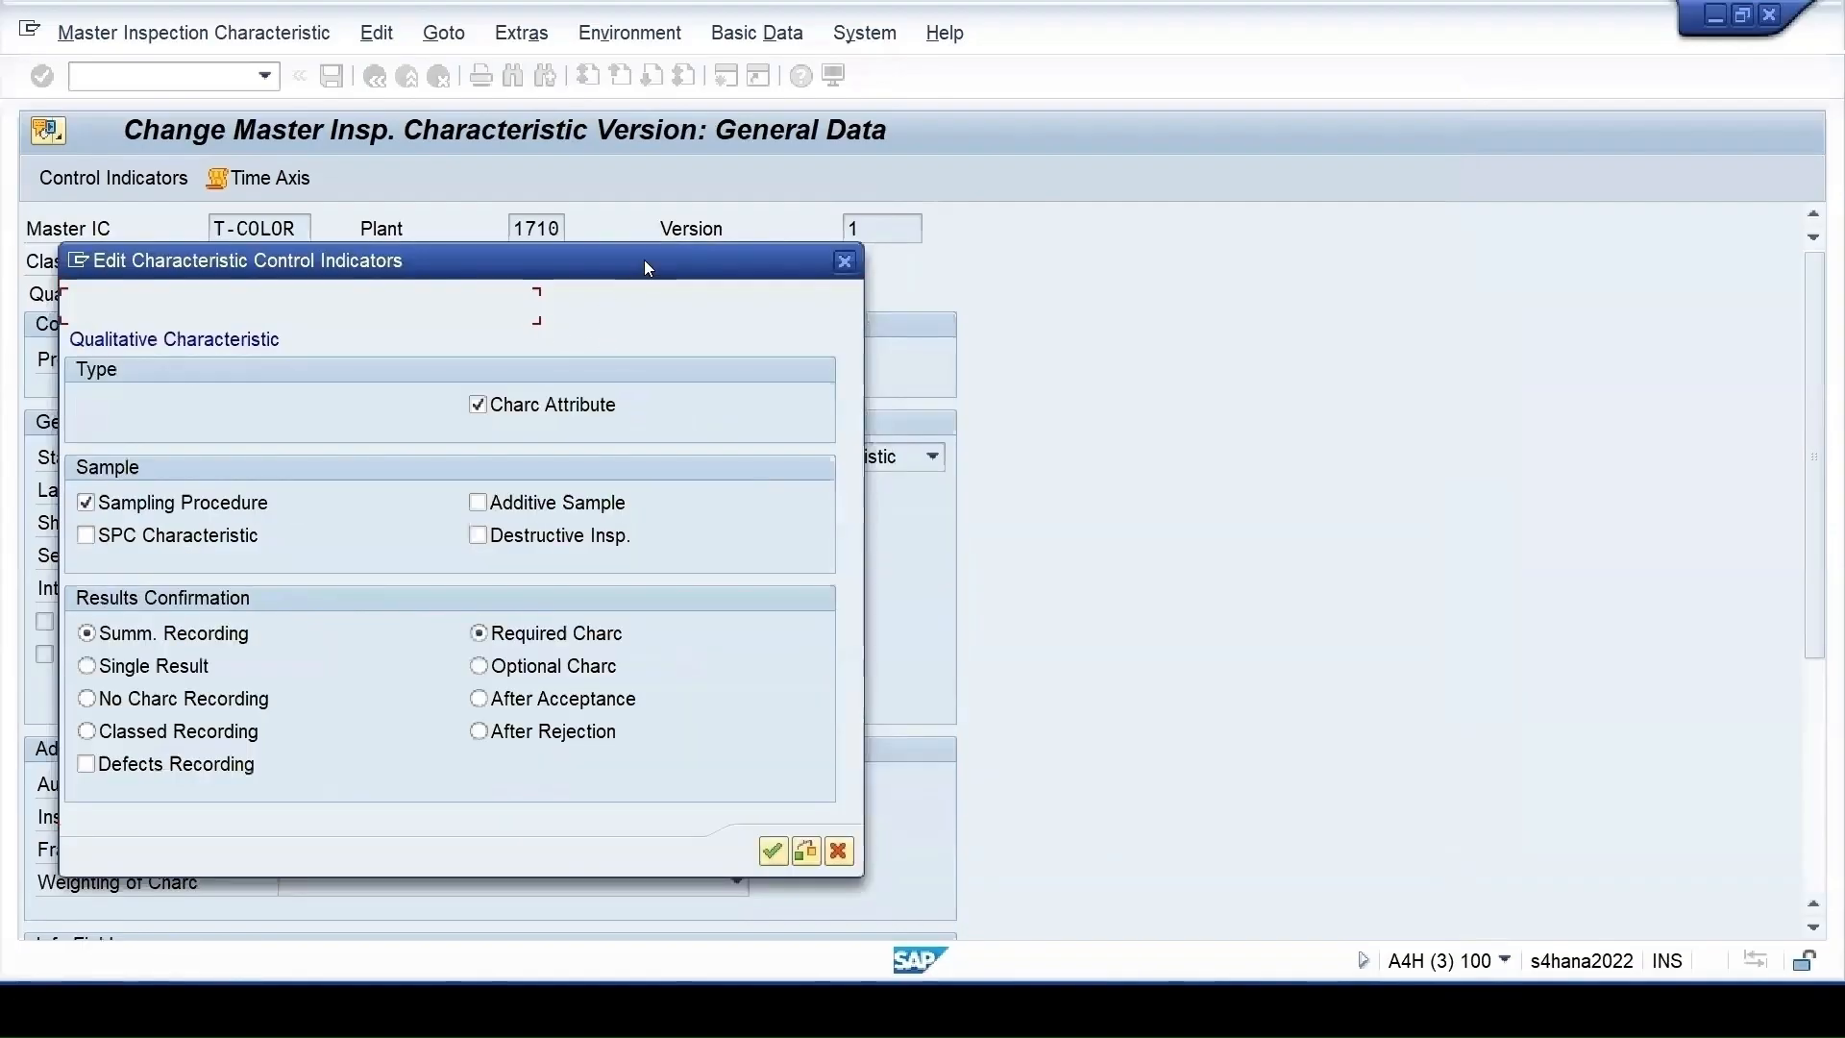
left_click_drag(663, 262, 1483, 186)
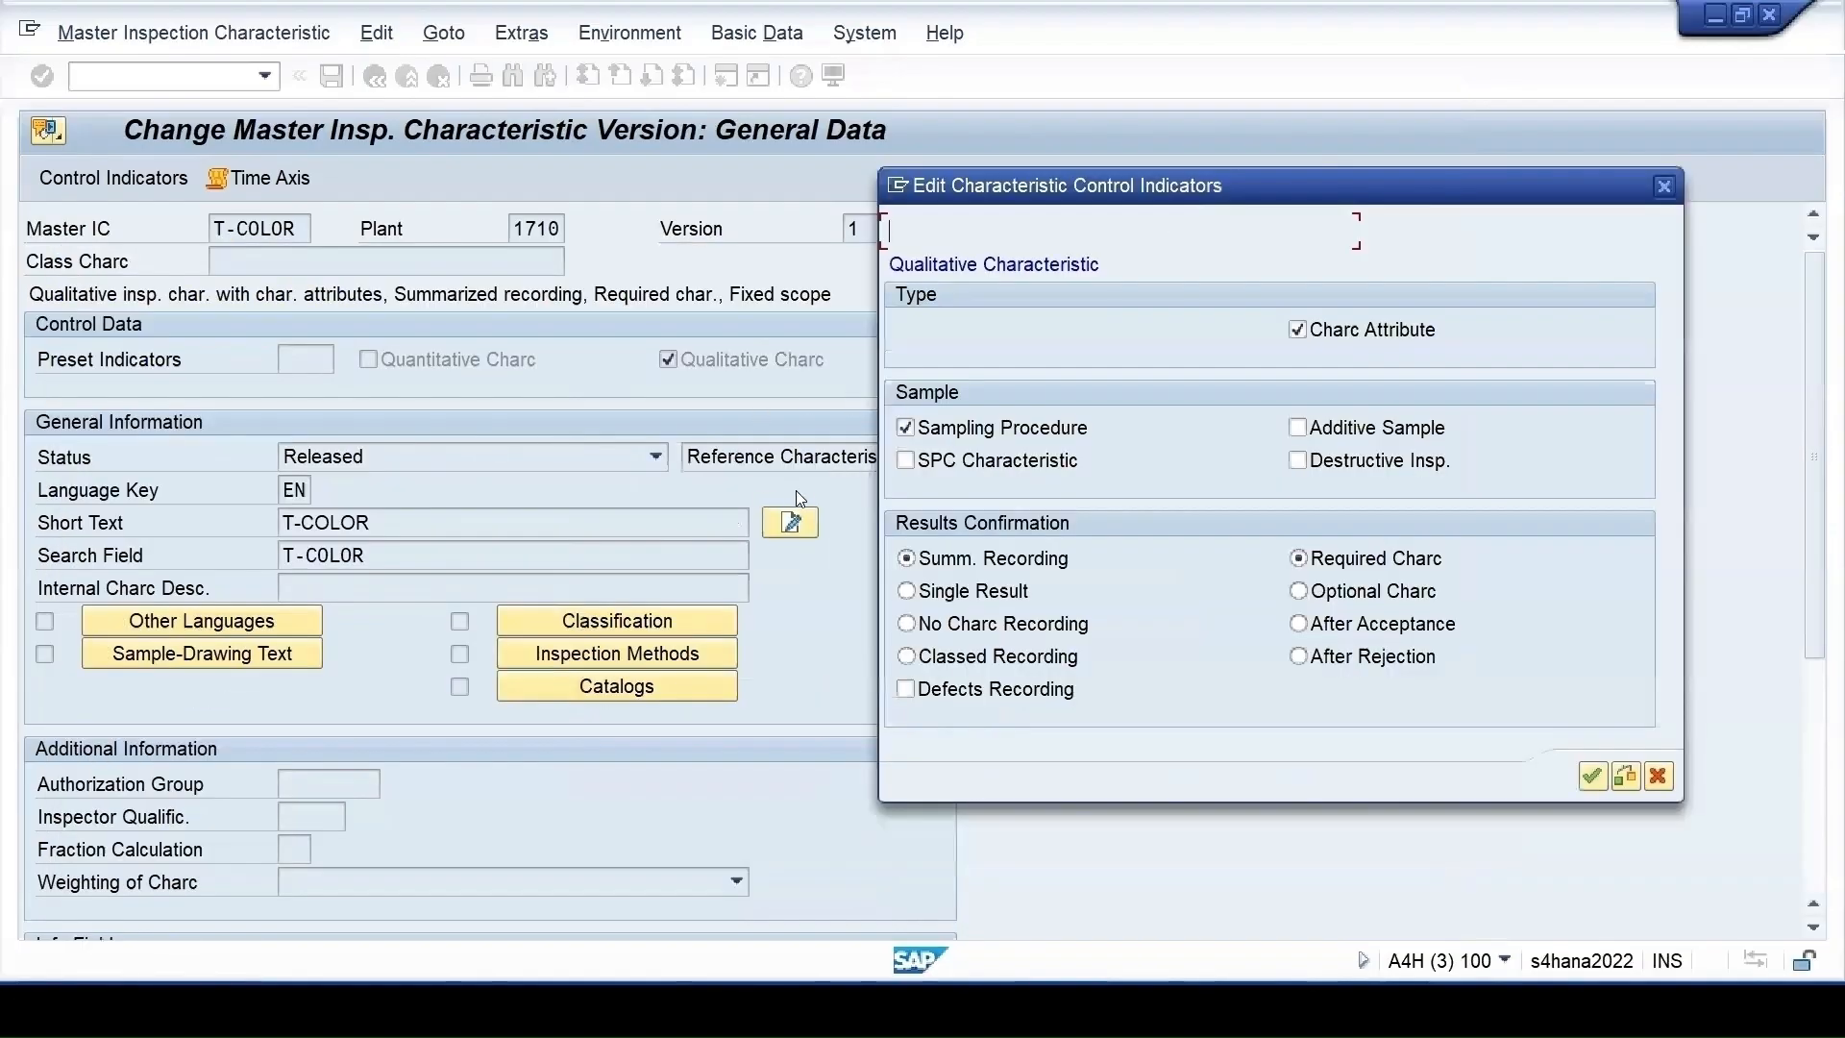
left_click(1593, 778)
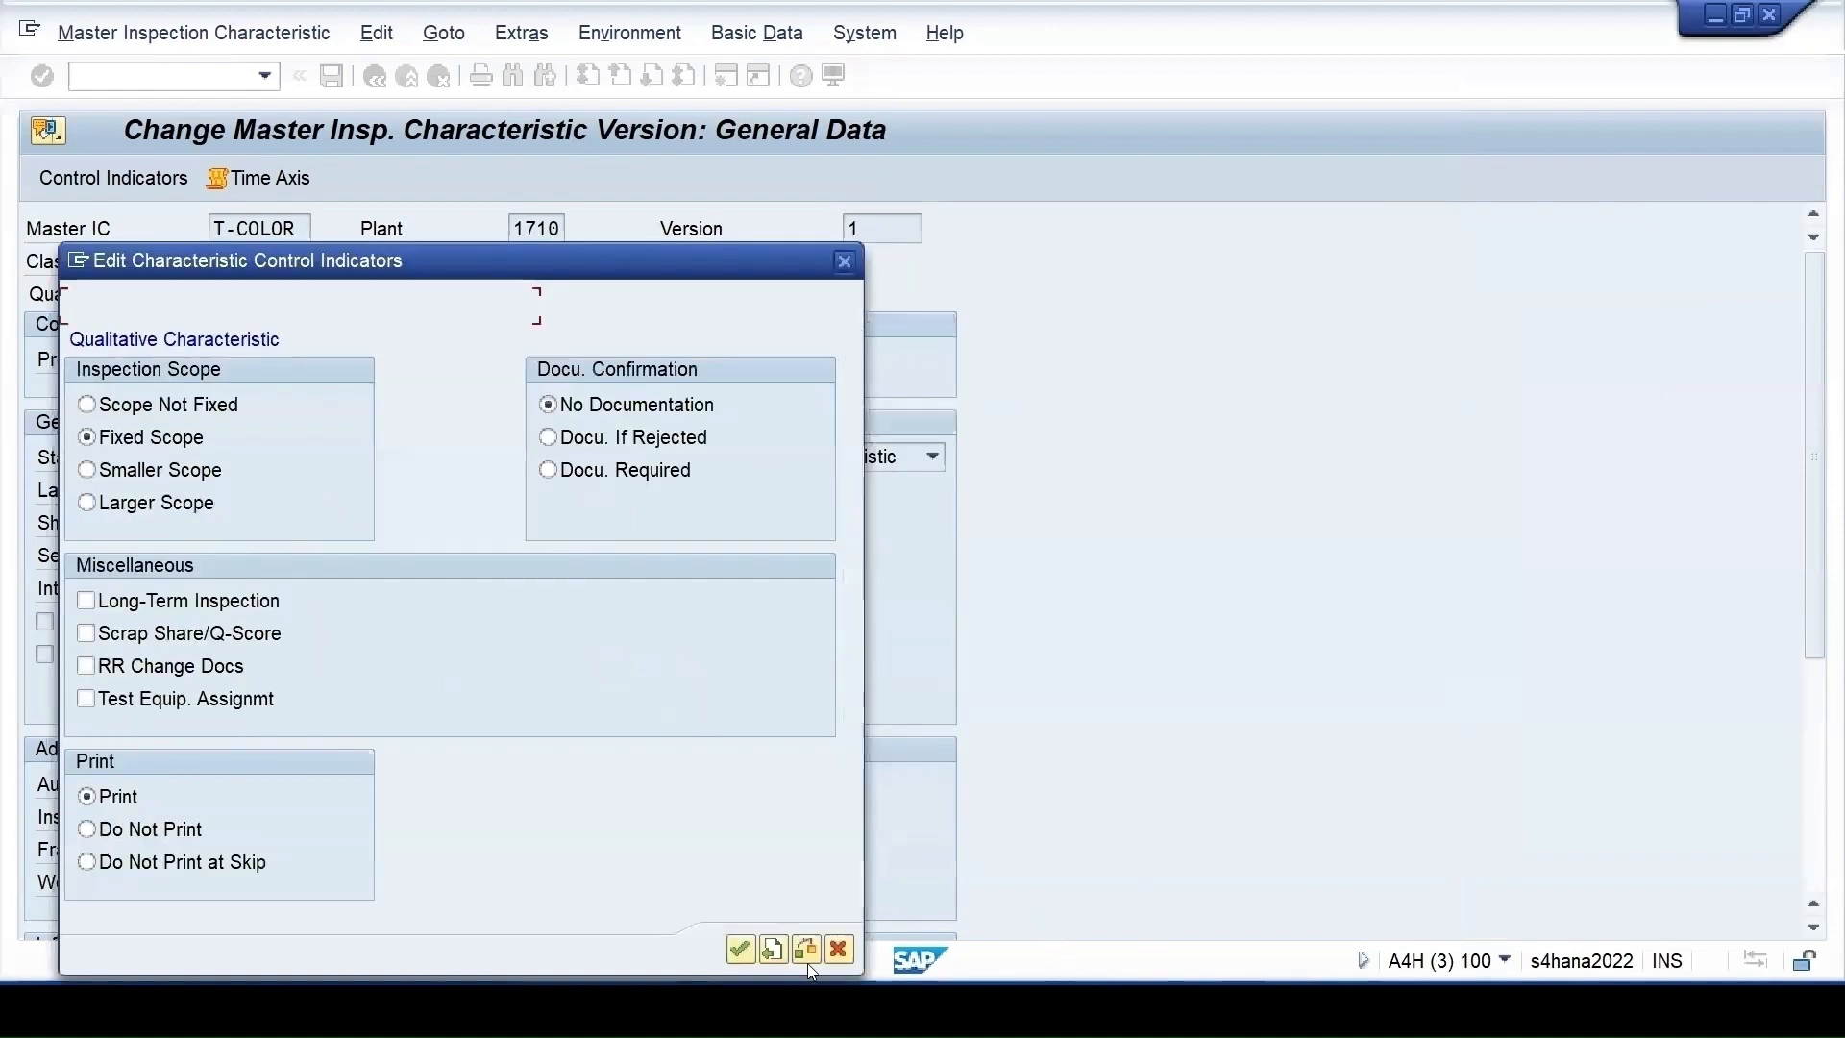
left_click(740, 951)
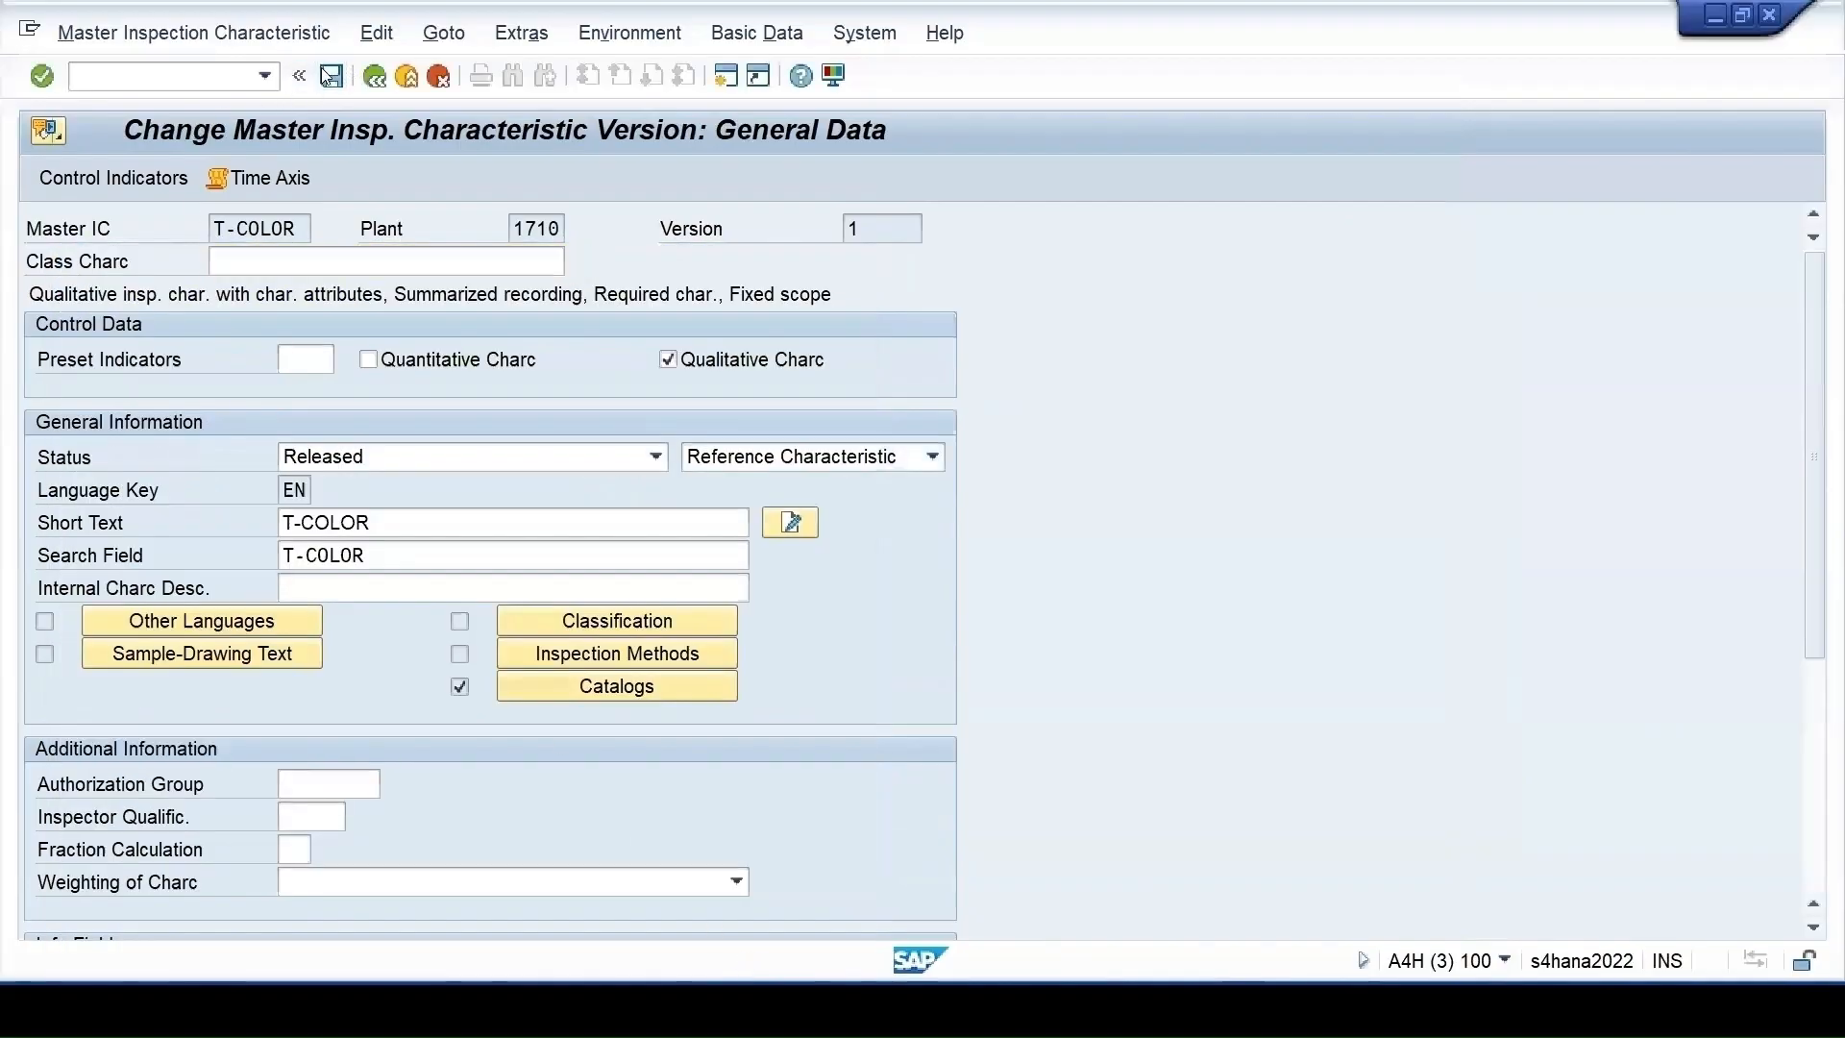
left_click(330, 76)
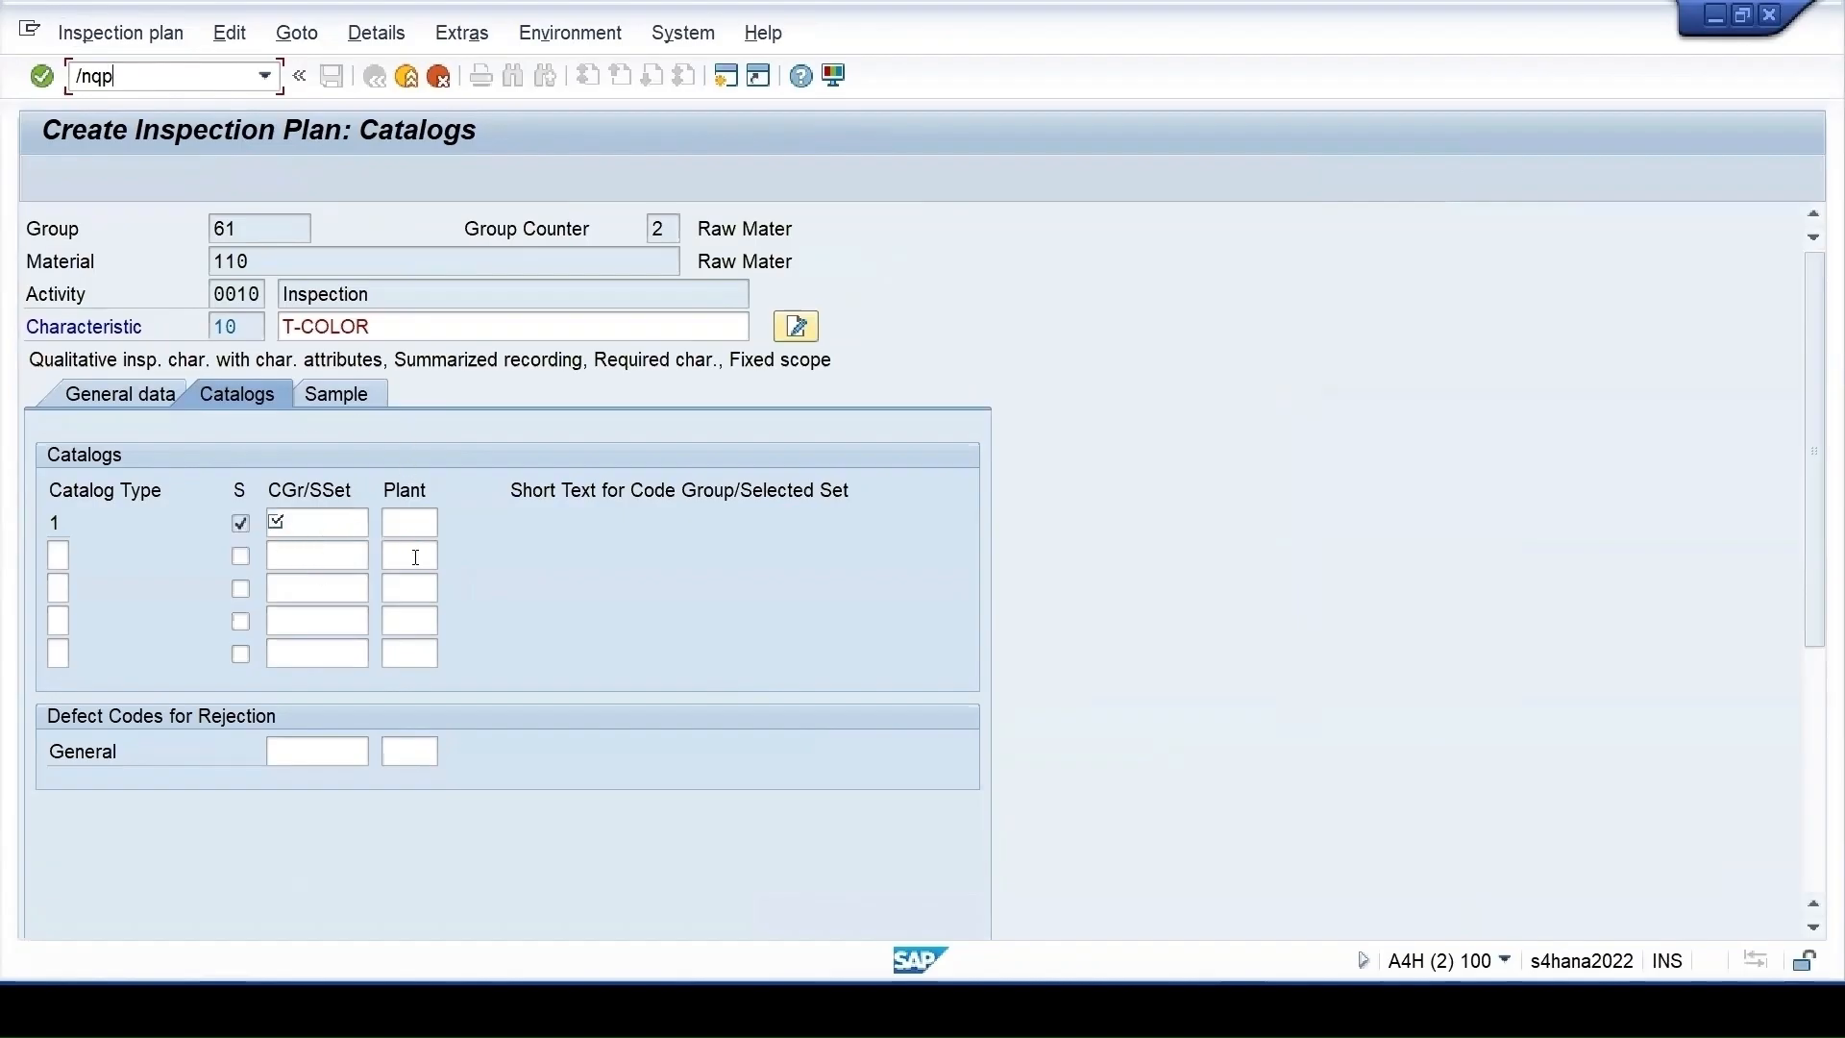
Start a new inspection plan with /nqp01 for material 110 at plant 1710
type("01")
key("Return")
left_click(373, 294)
left_click(316, 300)
left_click(320, 323)
key("Return")
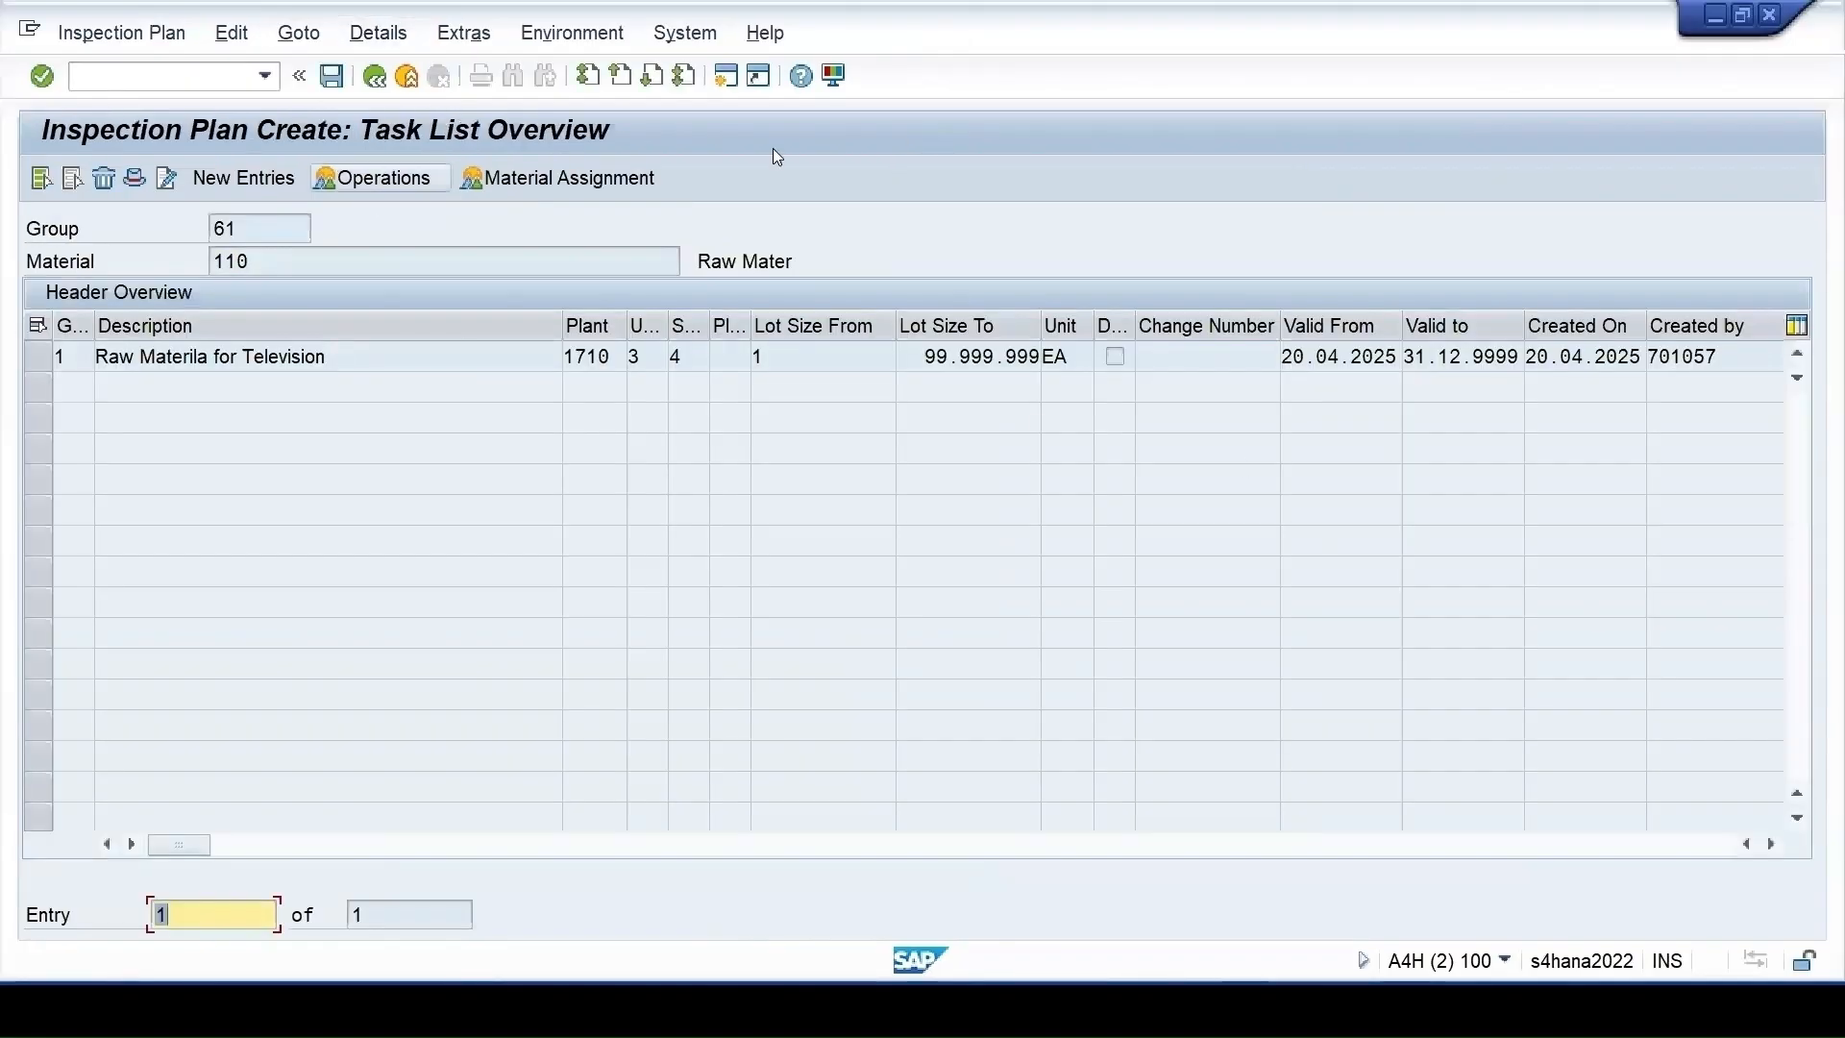
Give task list 1's header an overall status of 4, then go to its operations
double_click(59, 356)
left_click(304, 558)
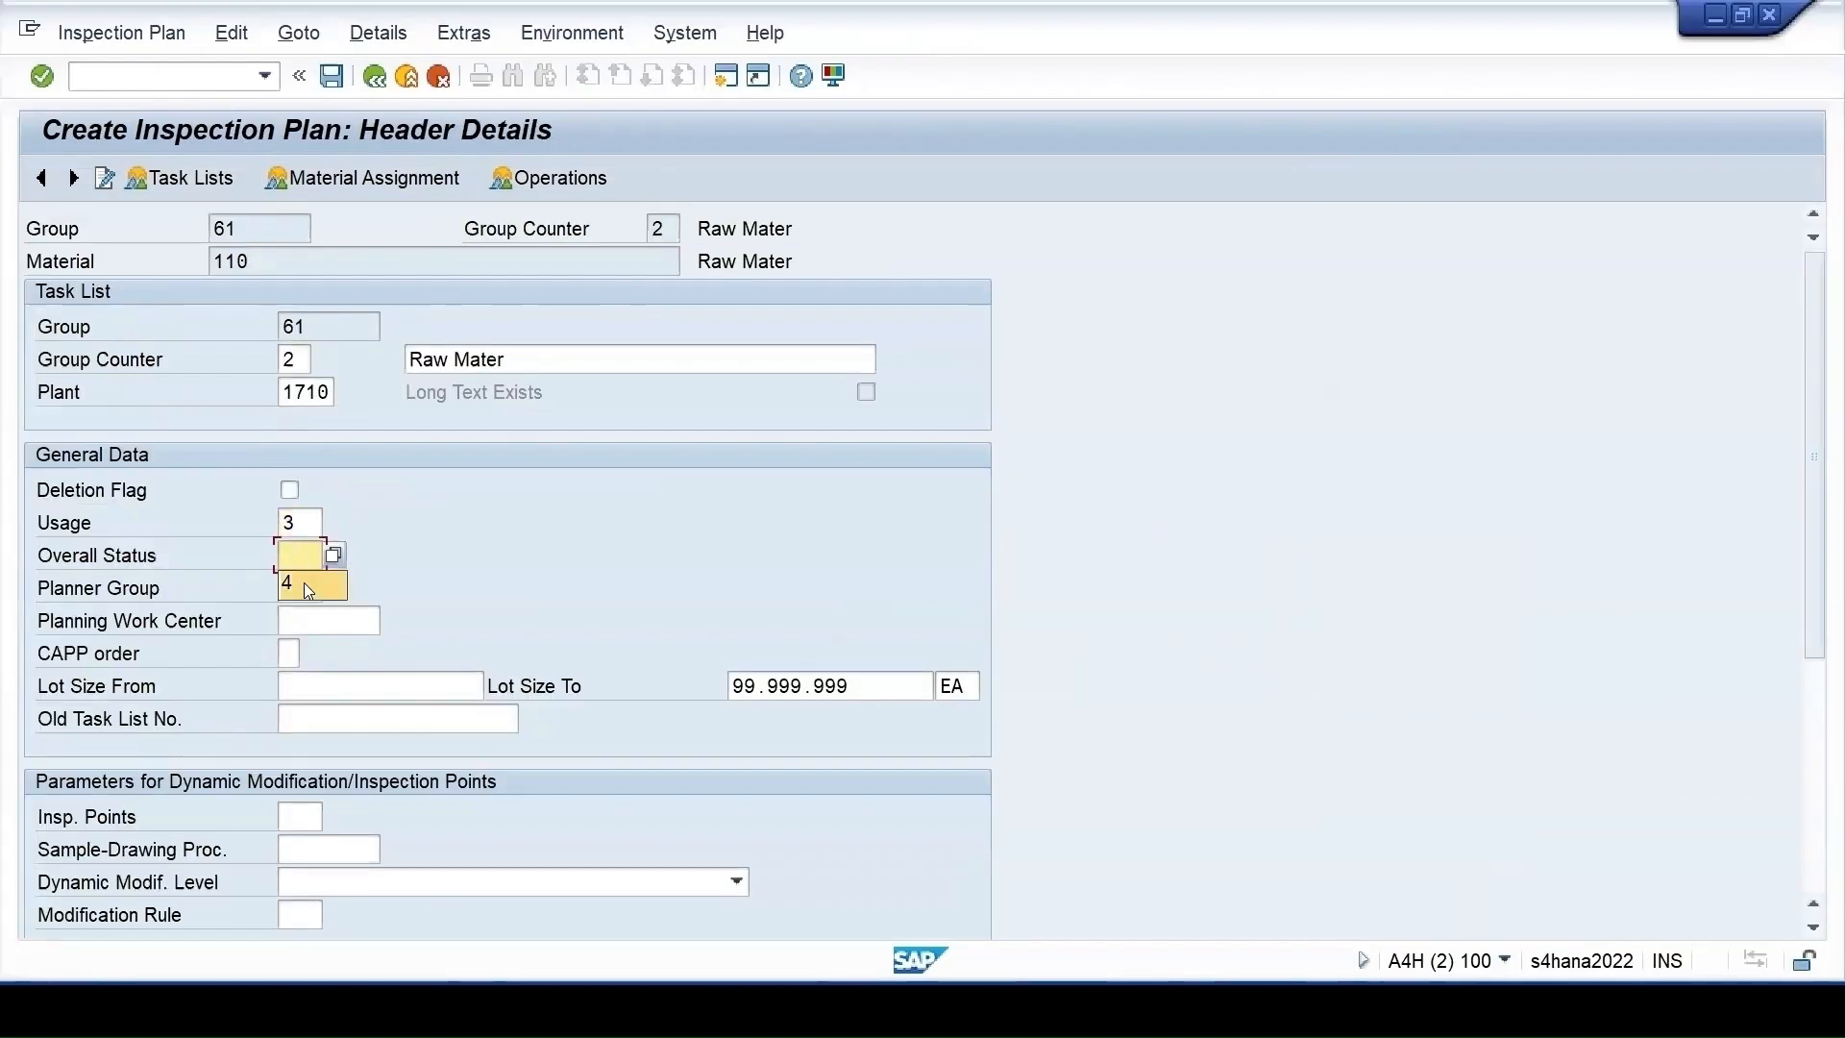
type("4")
left_click(530, 179)
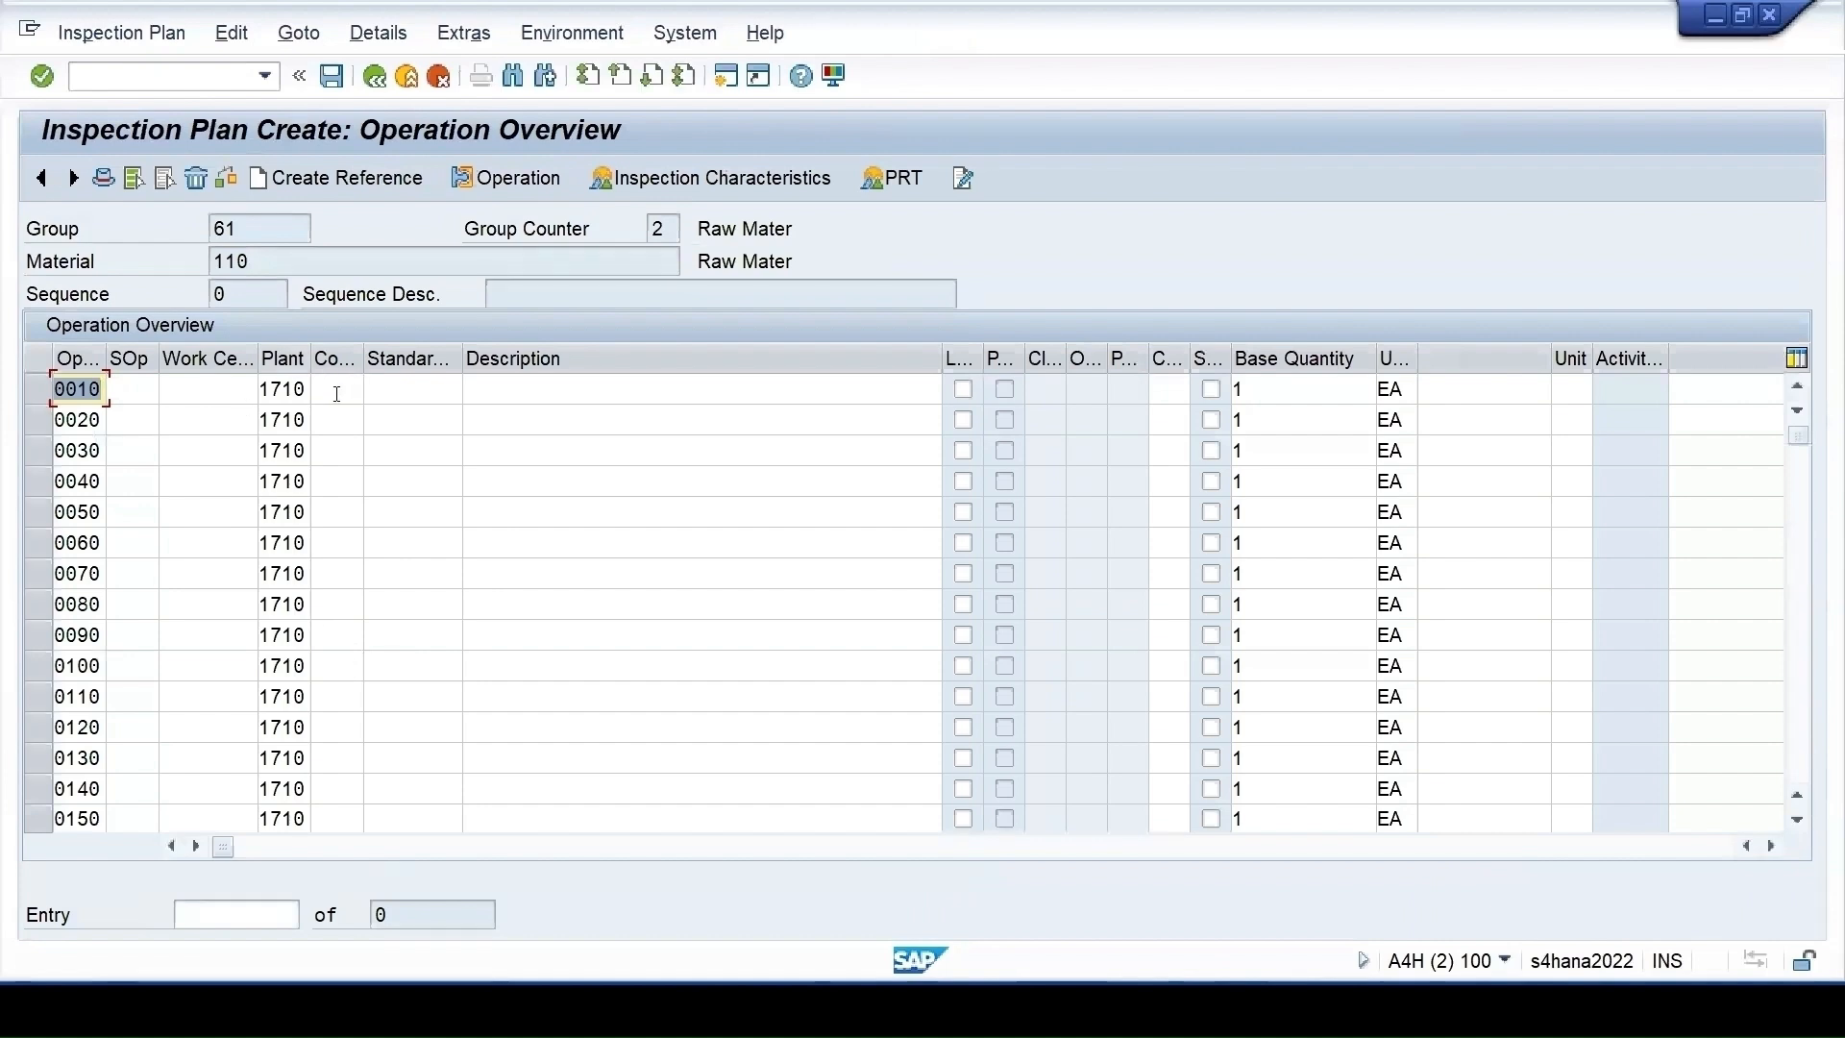
Define operation 0010 with control key qm01 and description Inspection
left_click(337, 394)
left_click(327, 415)
left_click(490, 384)
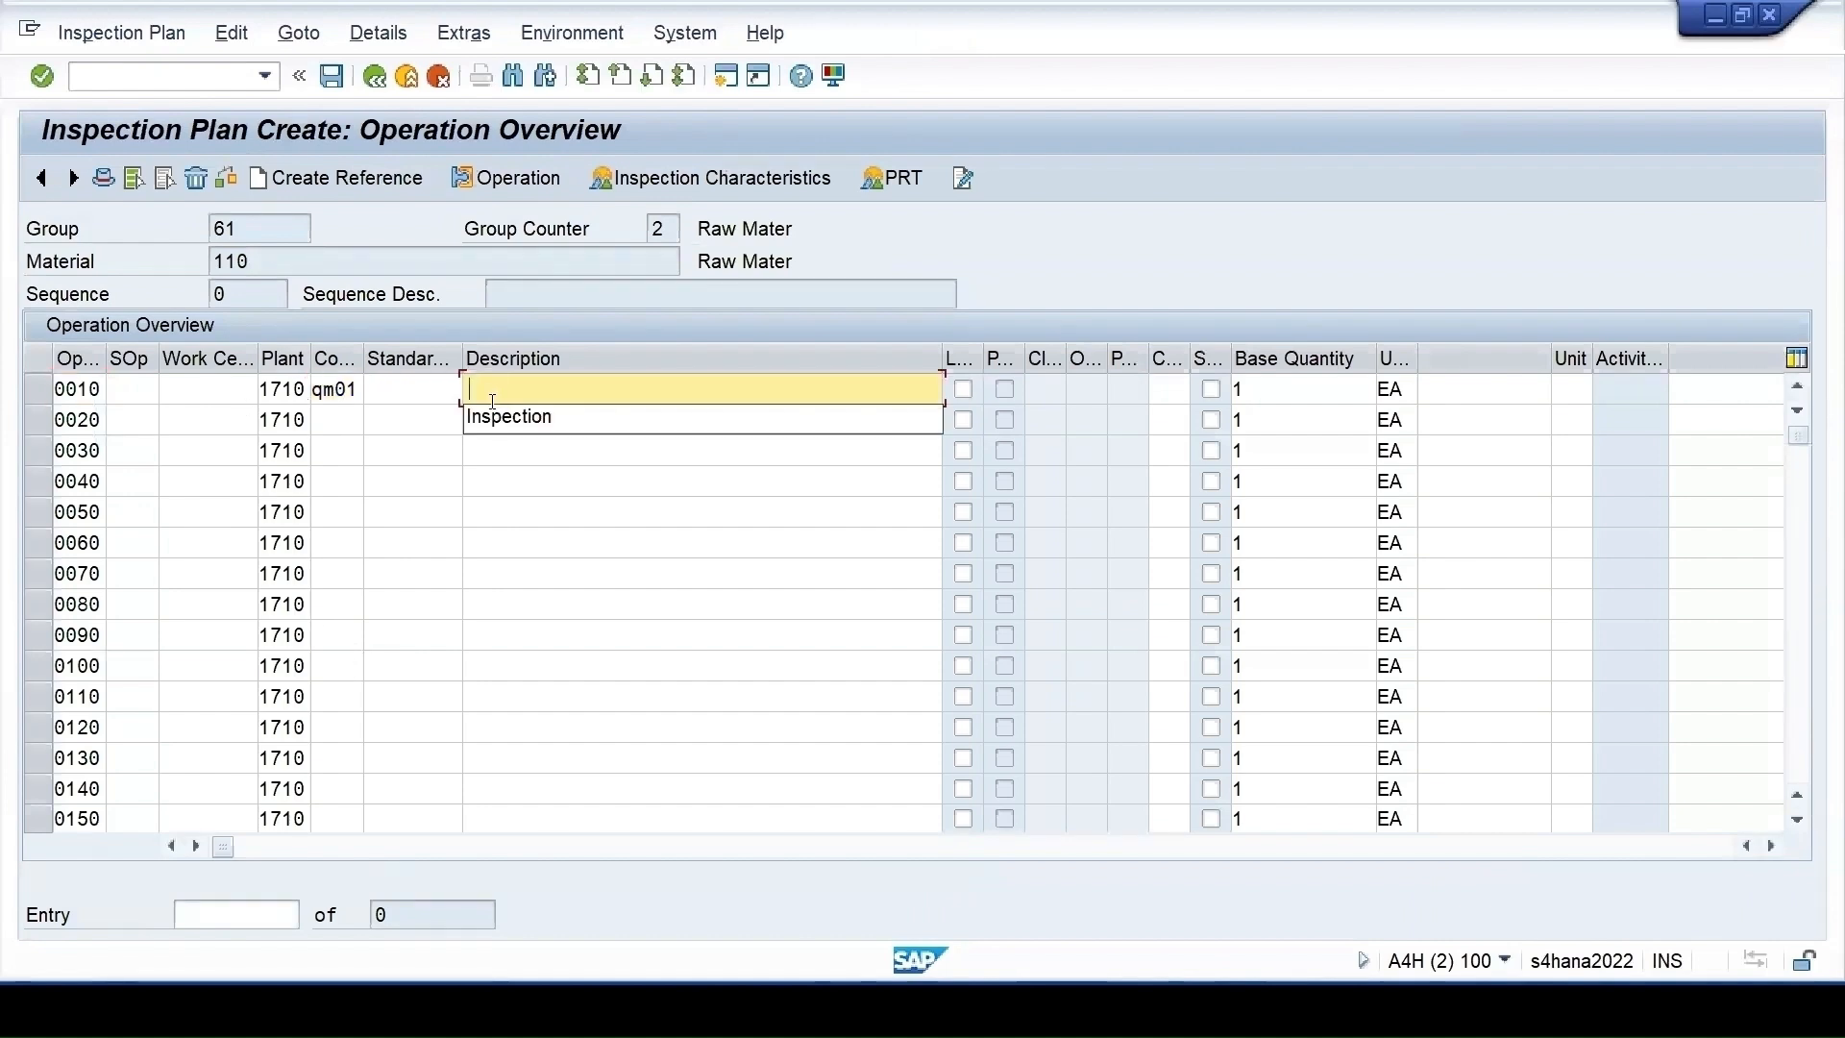
left_click(509, 420)
left_click(39, 390)
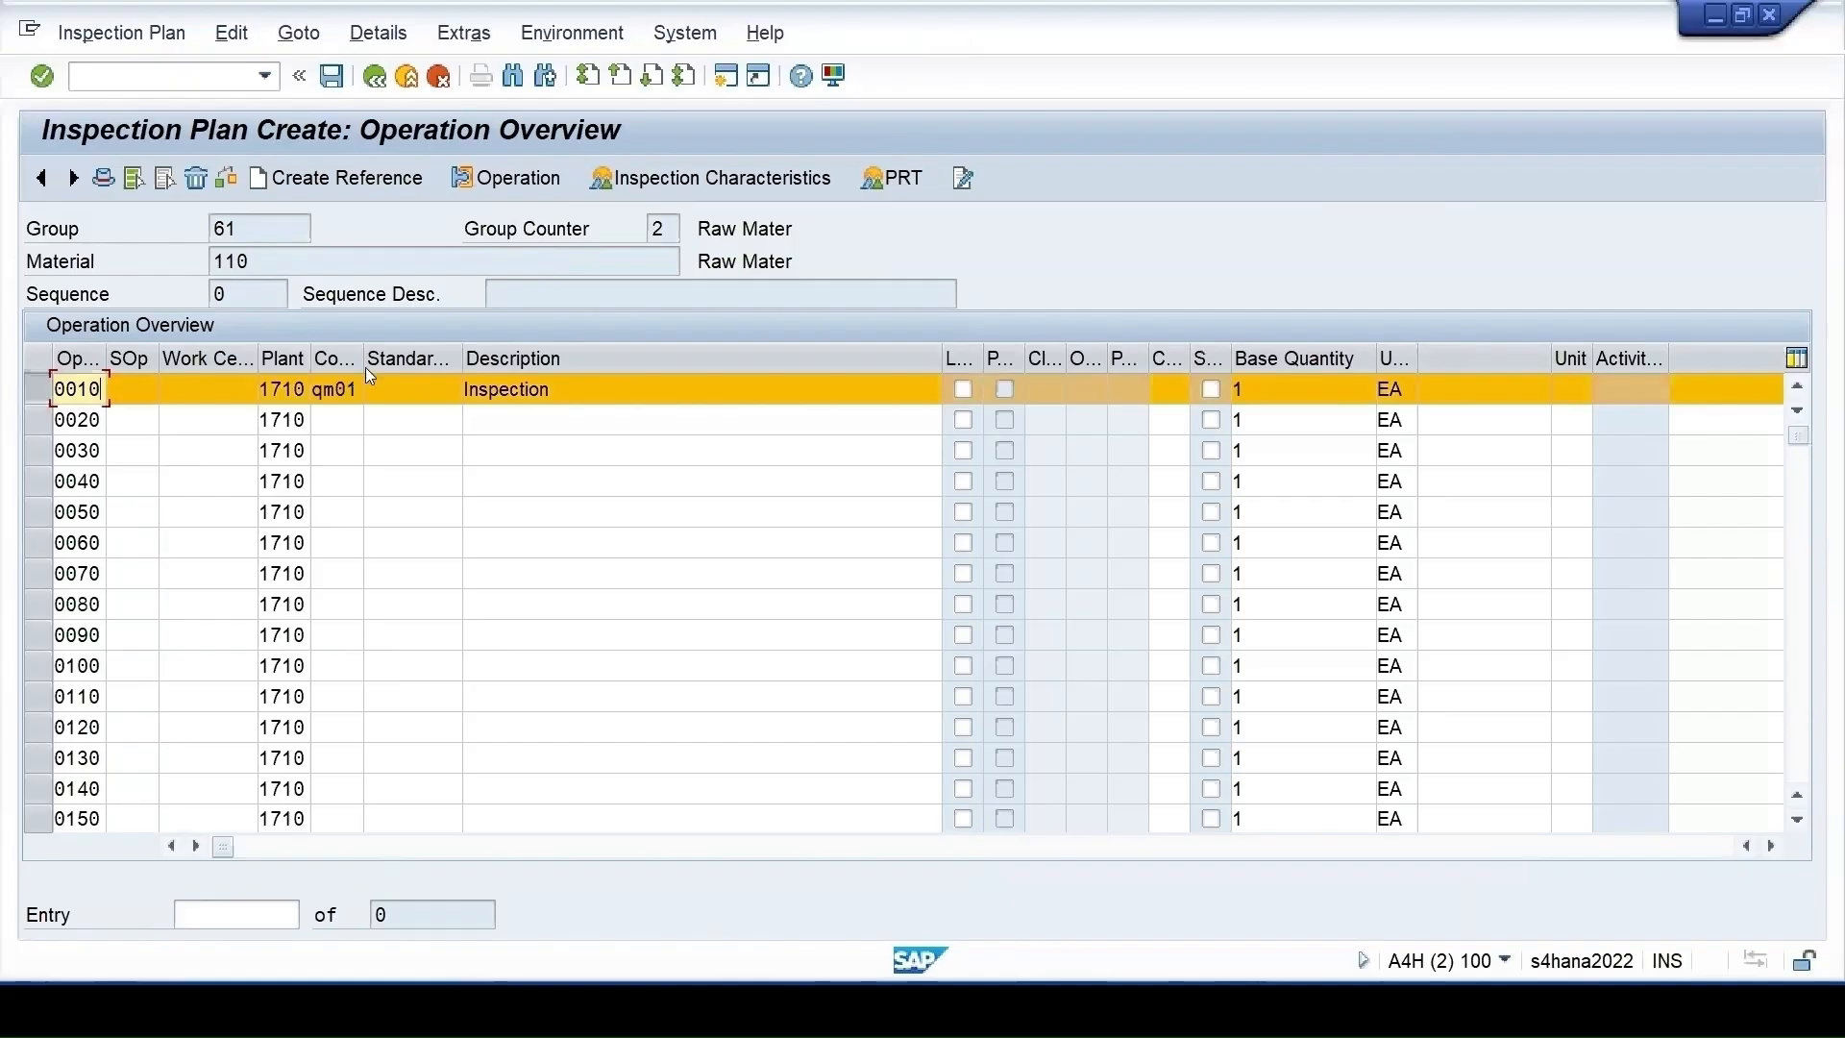
Give operation 0010 characteristic 10 referencing T-COLOR with sampling procedure VAR_FIX
left_click(692, 178)
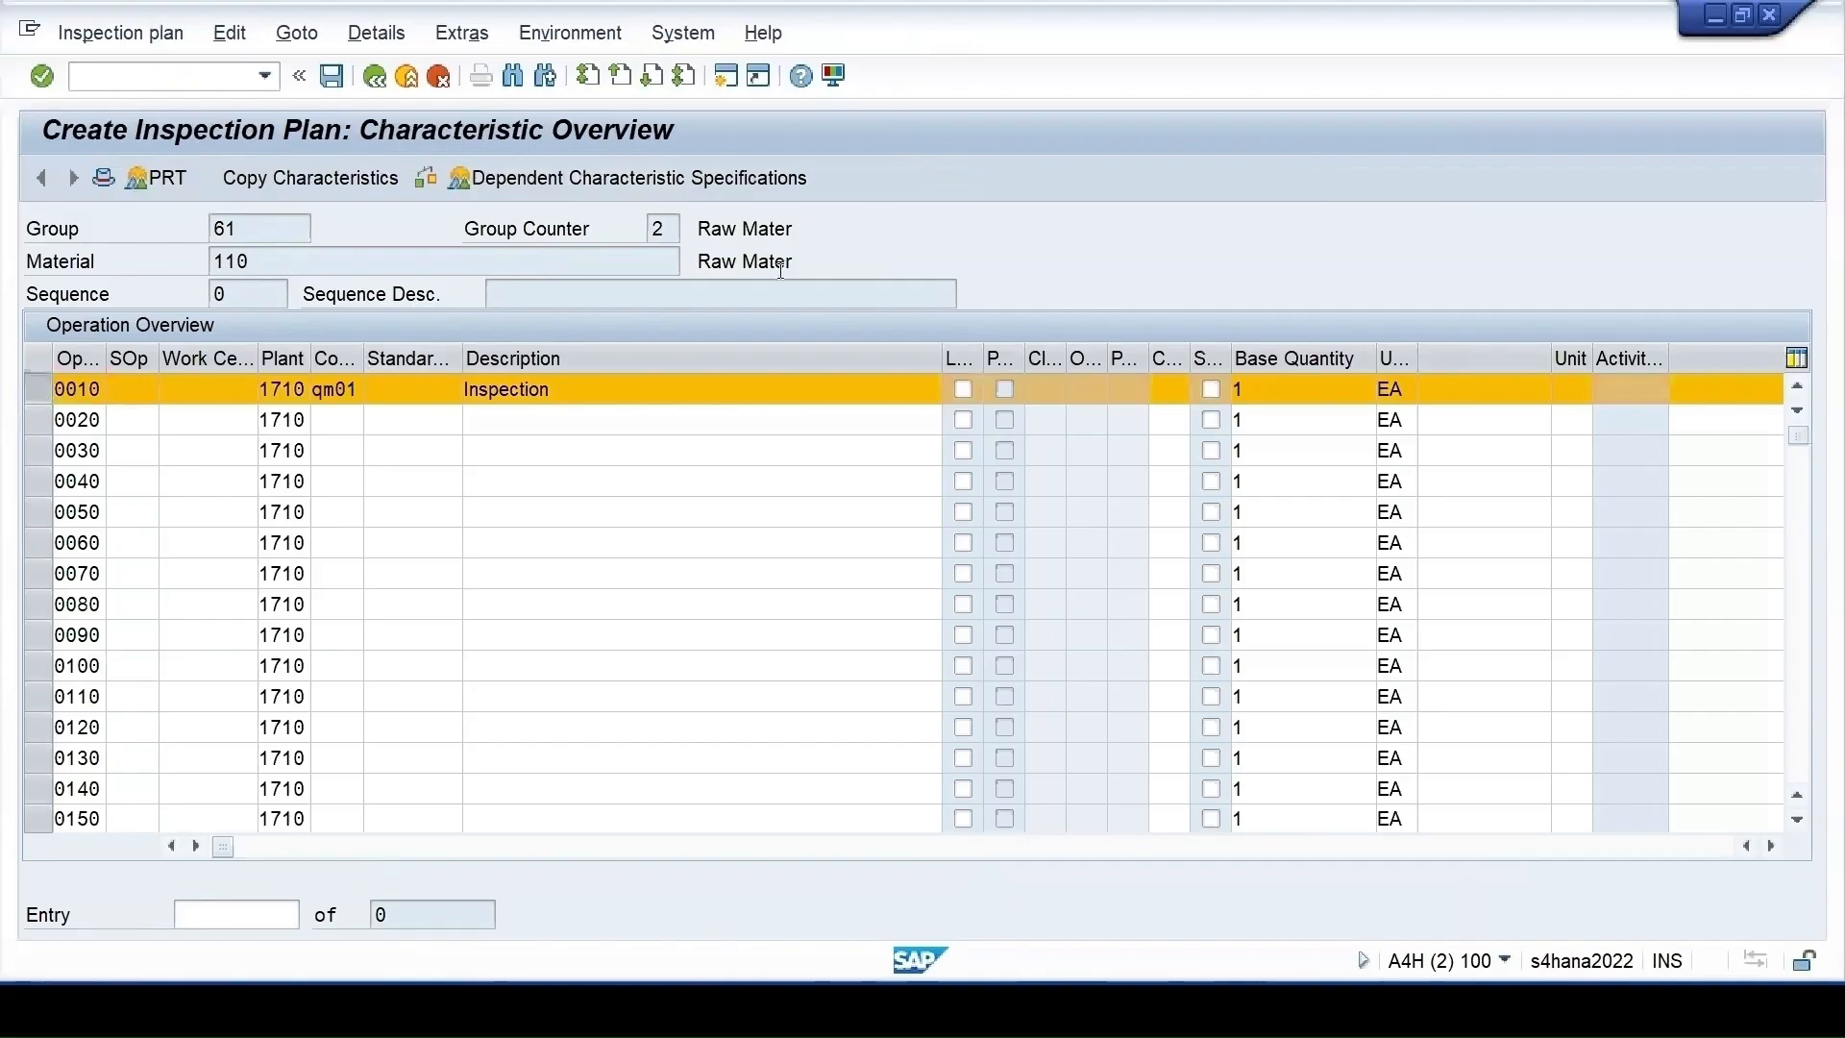
left_click(322, 421)
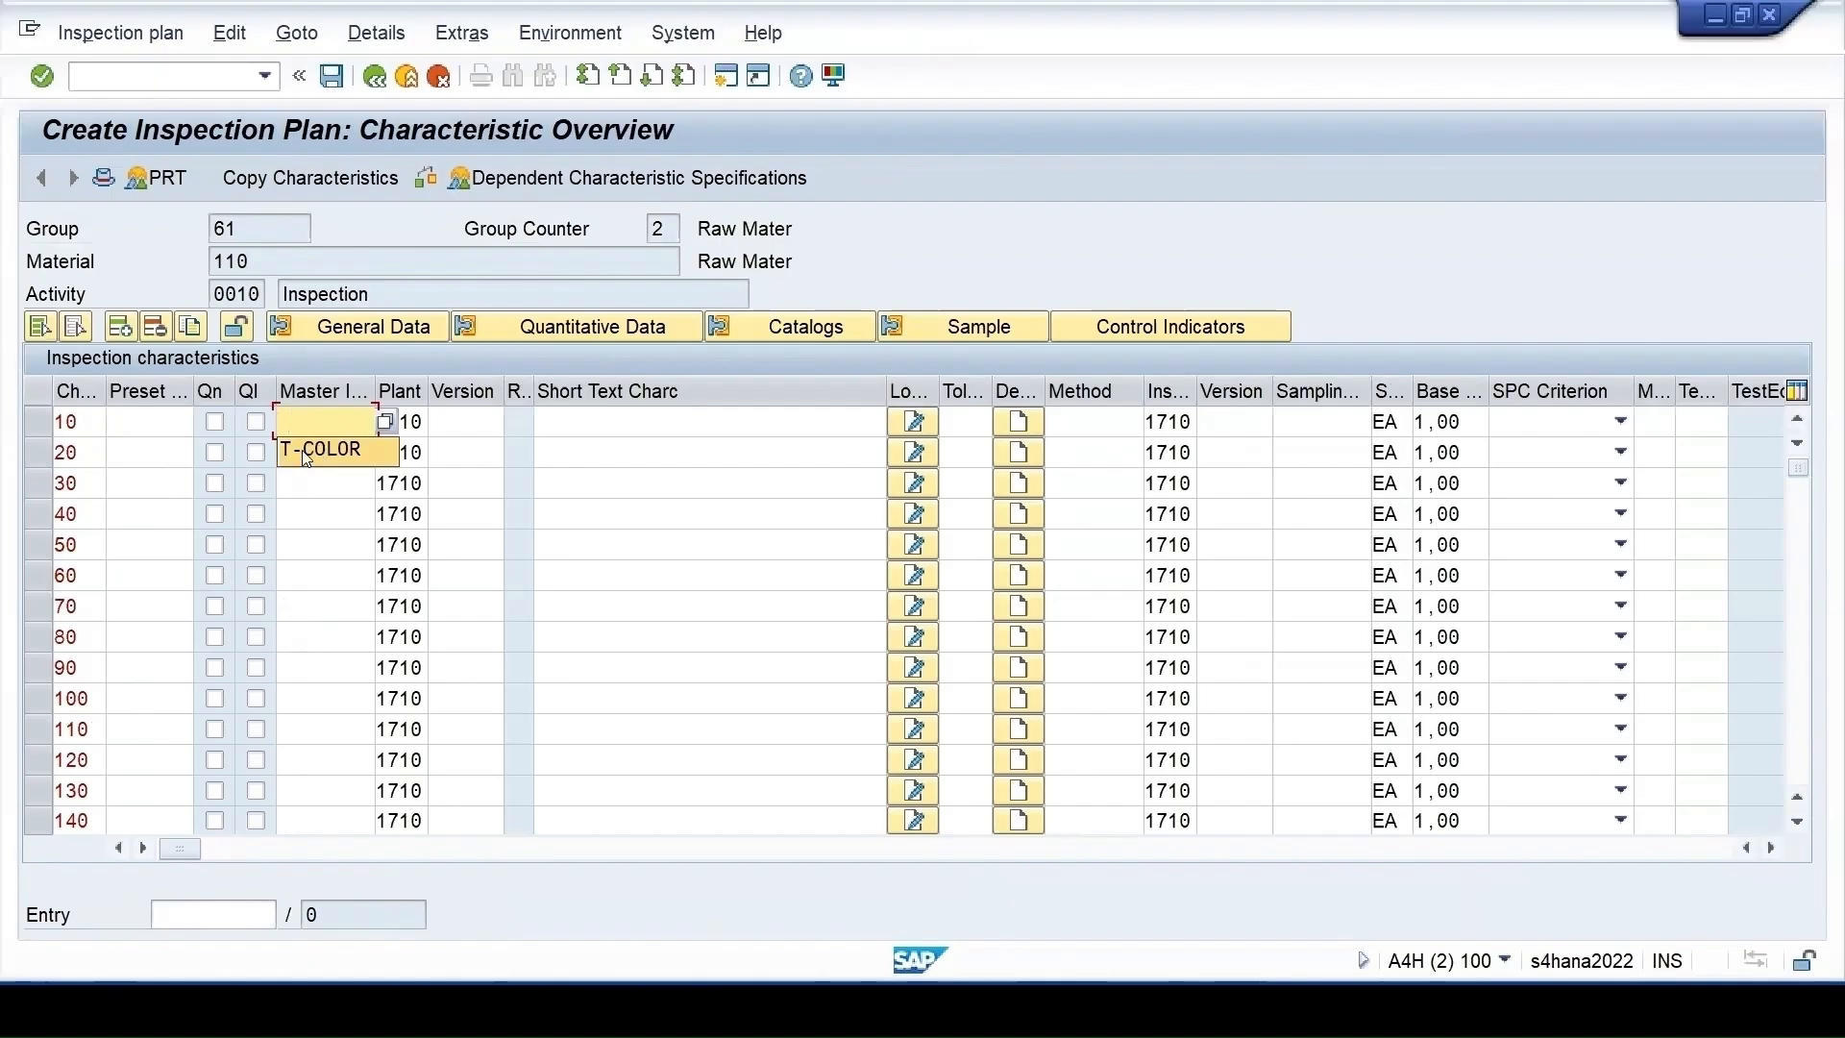
left_click(305, 457)
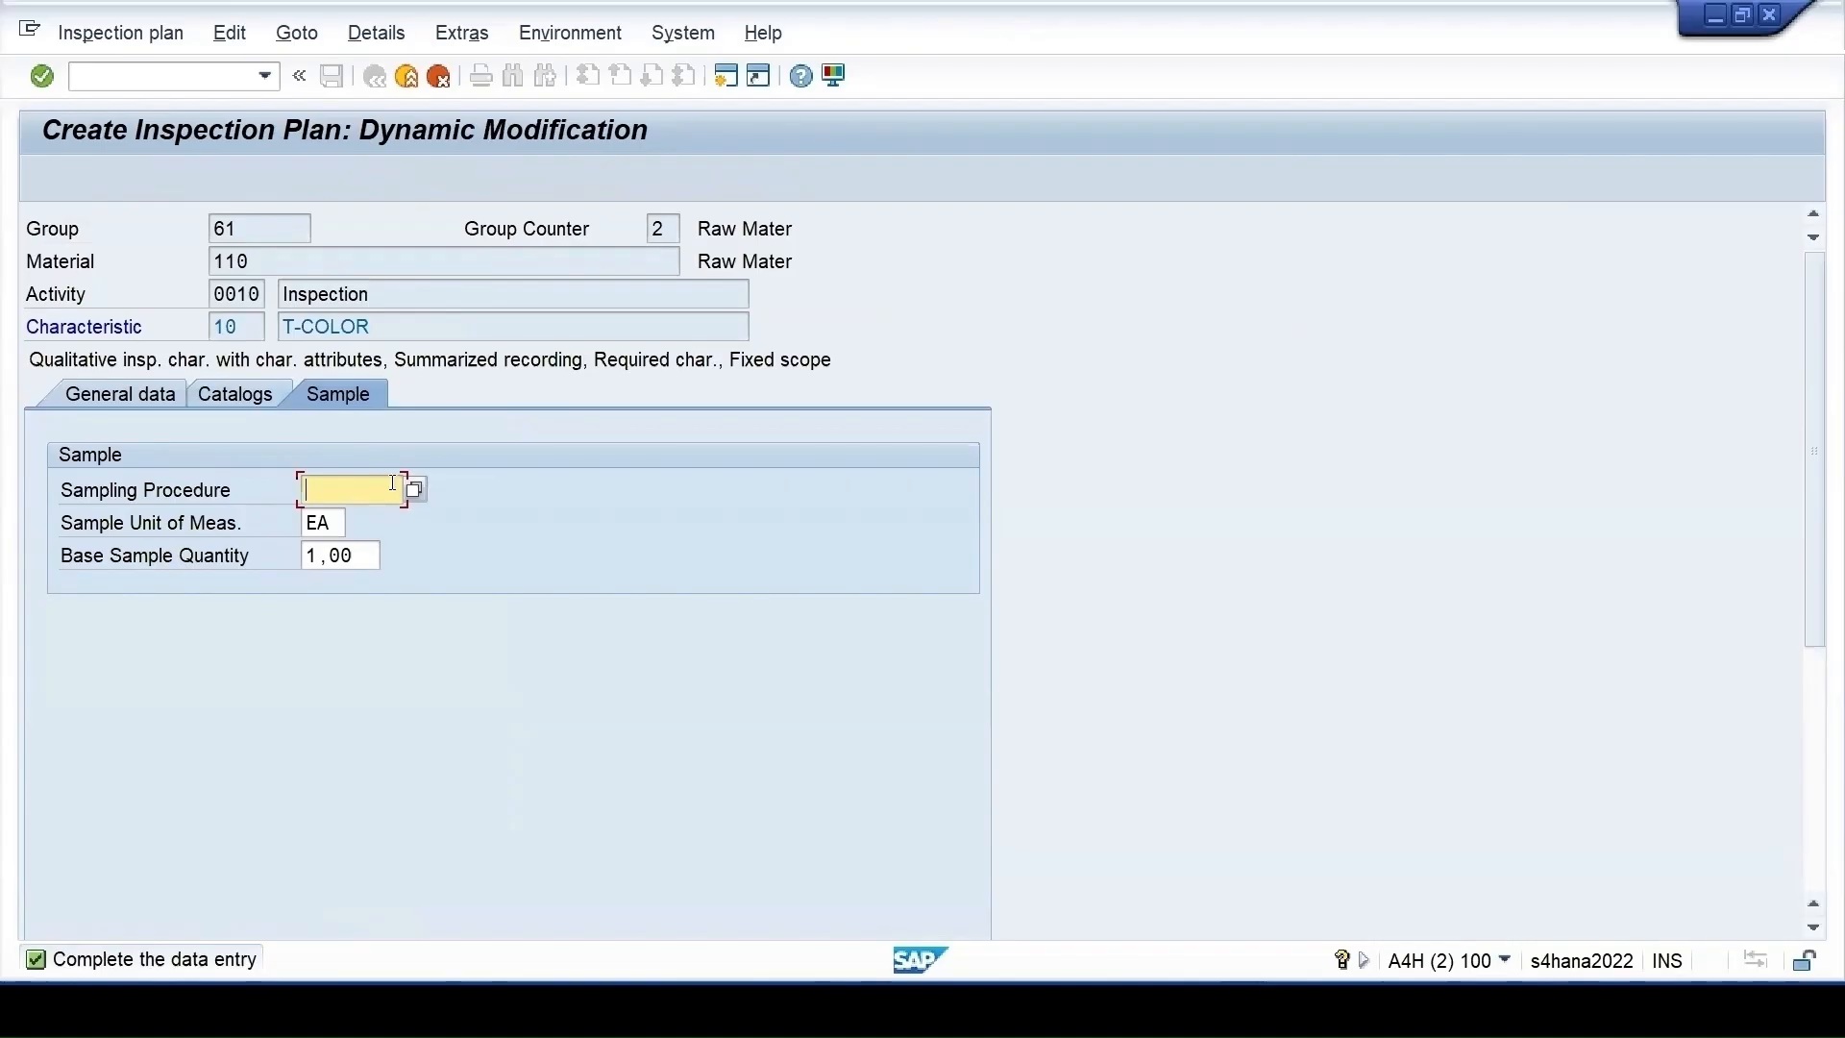
left_click(413, 491)
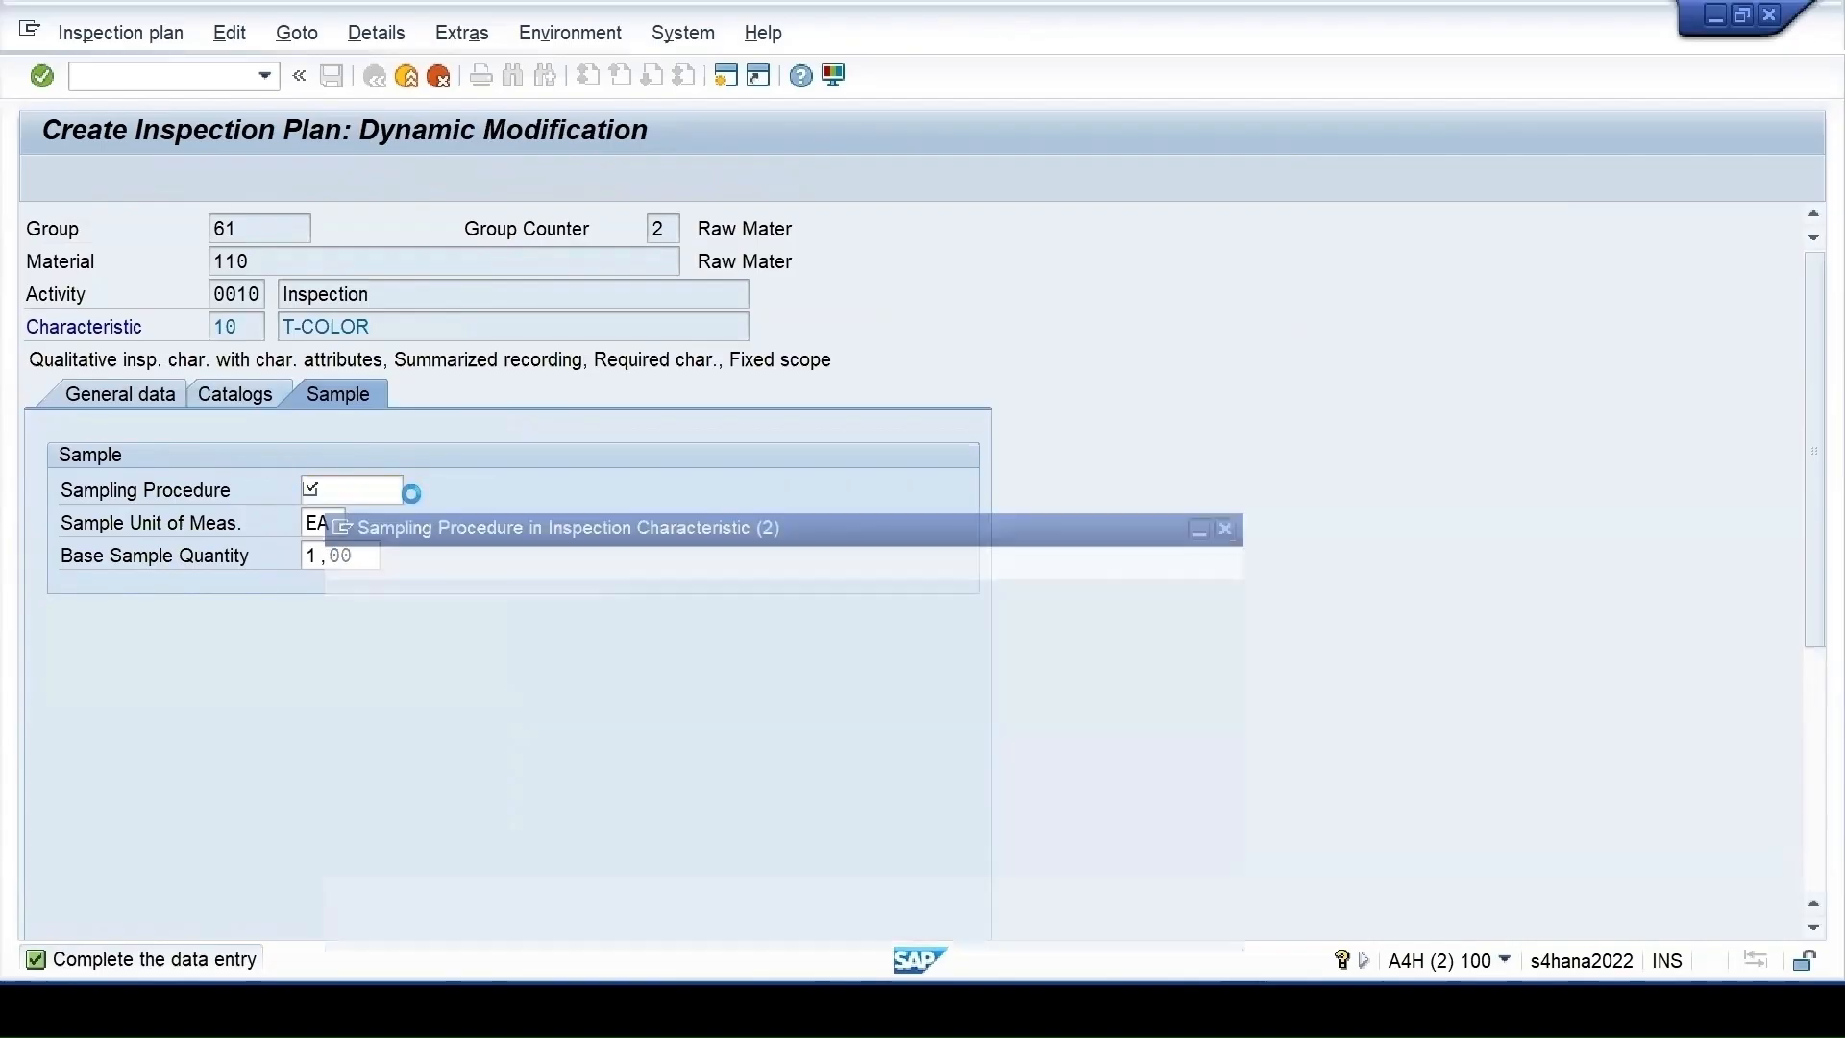
scroll(865, 577, "down", 20)
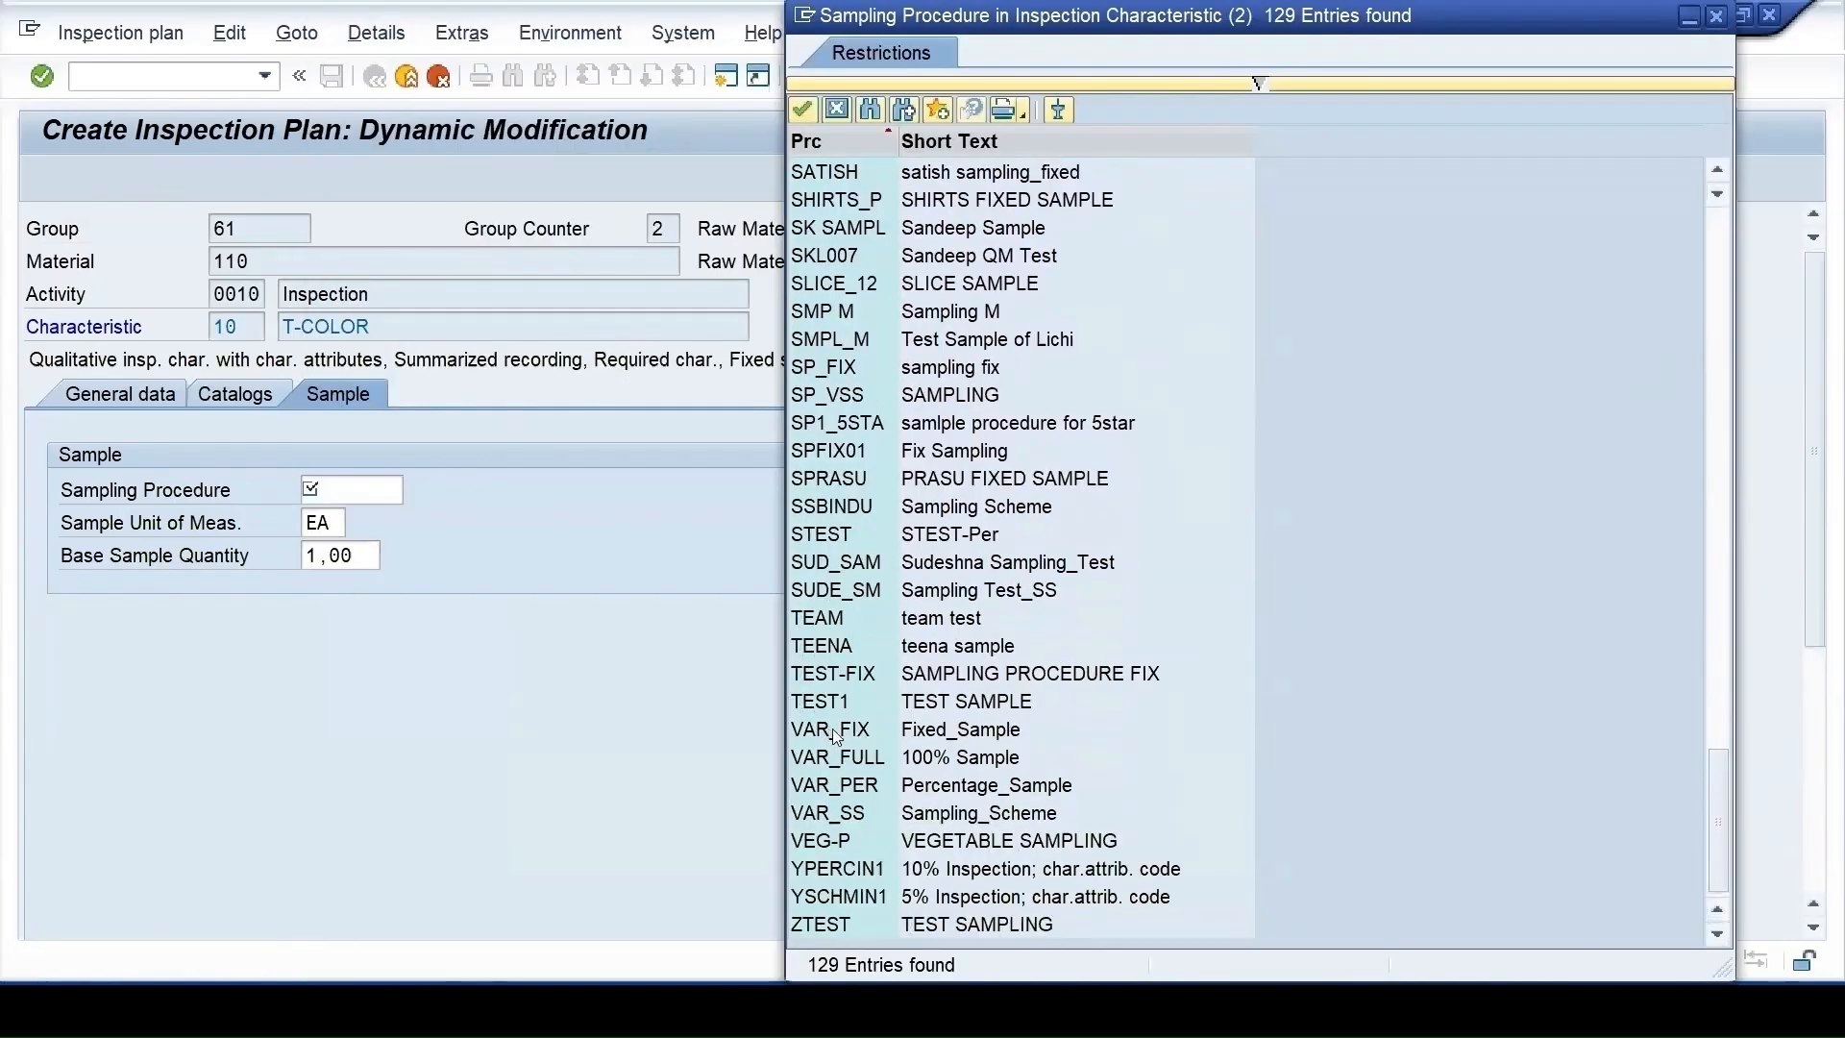
left_click(838, 733)
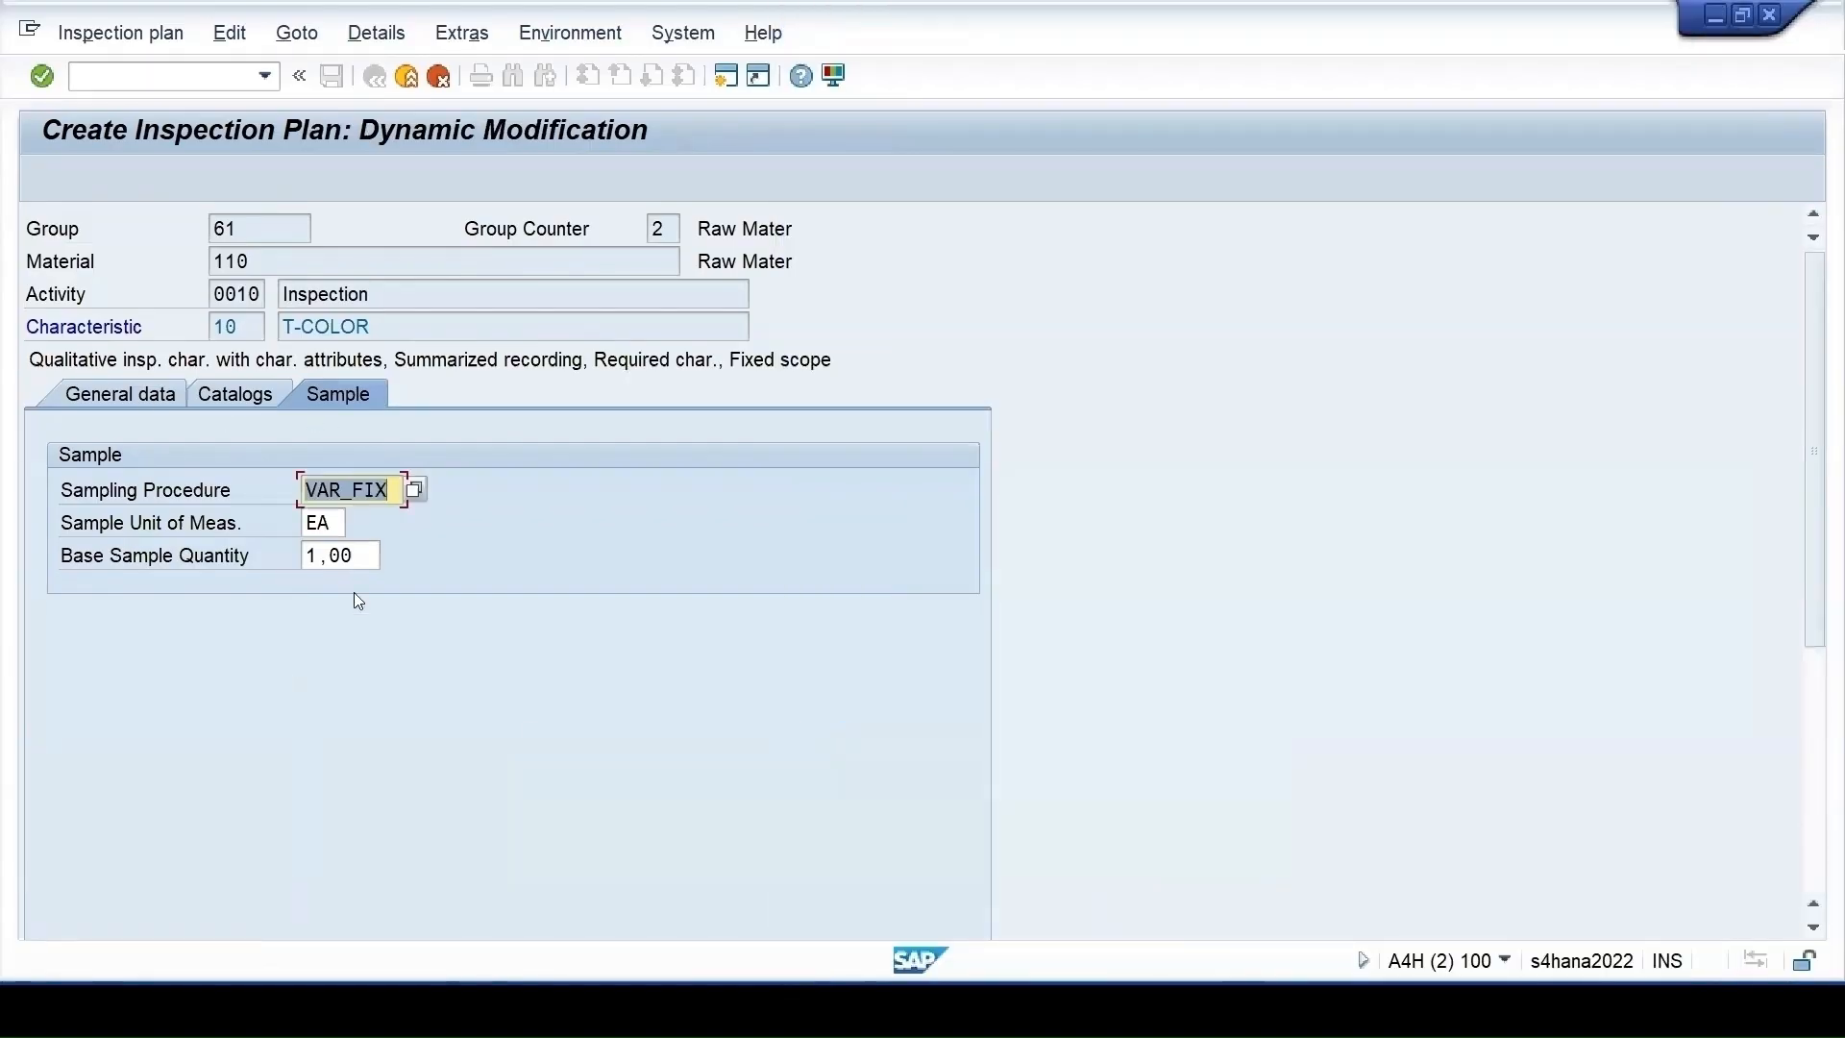
key("Return")
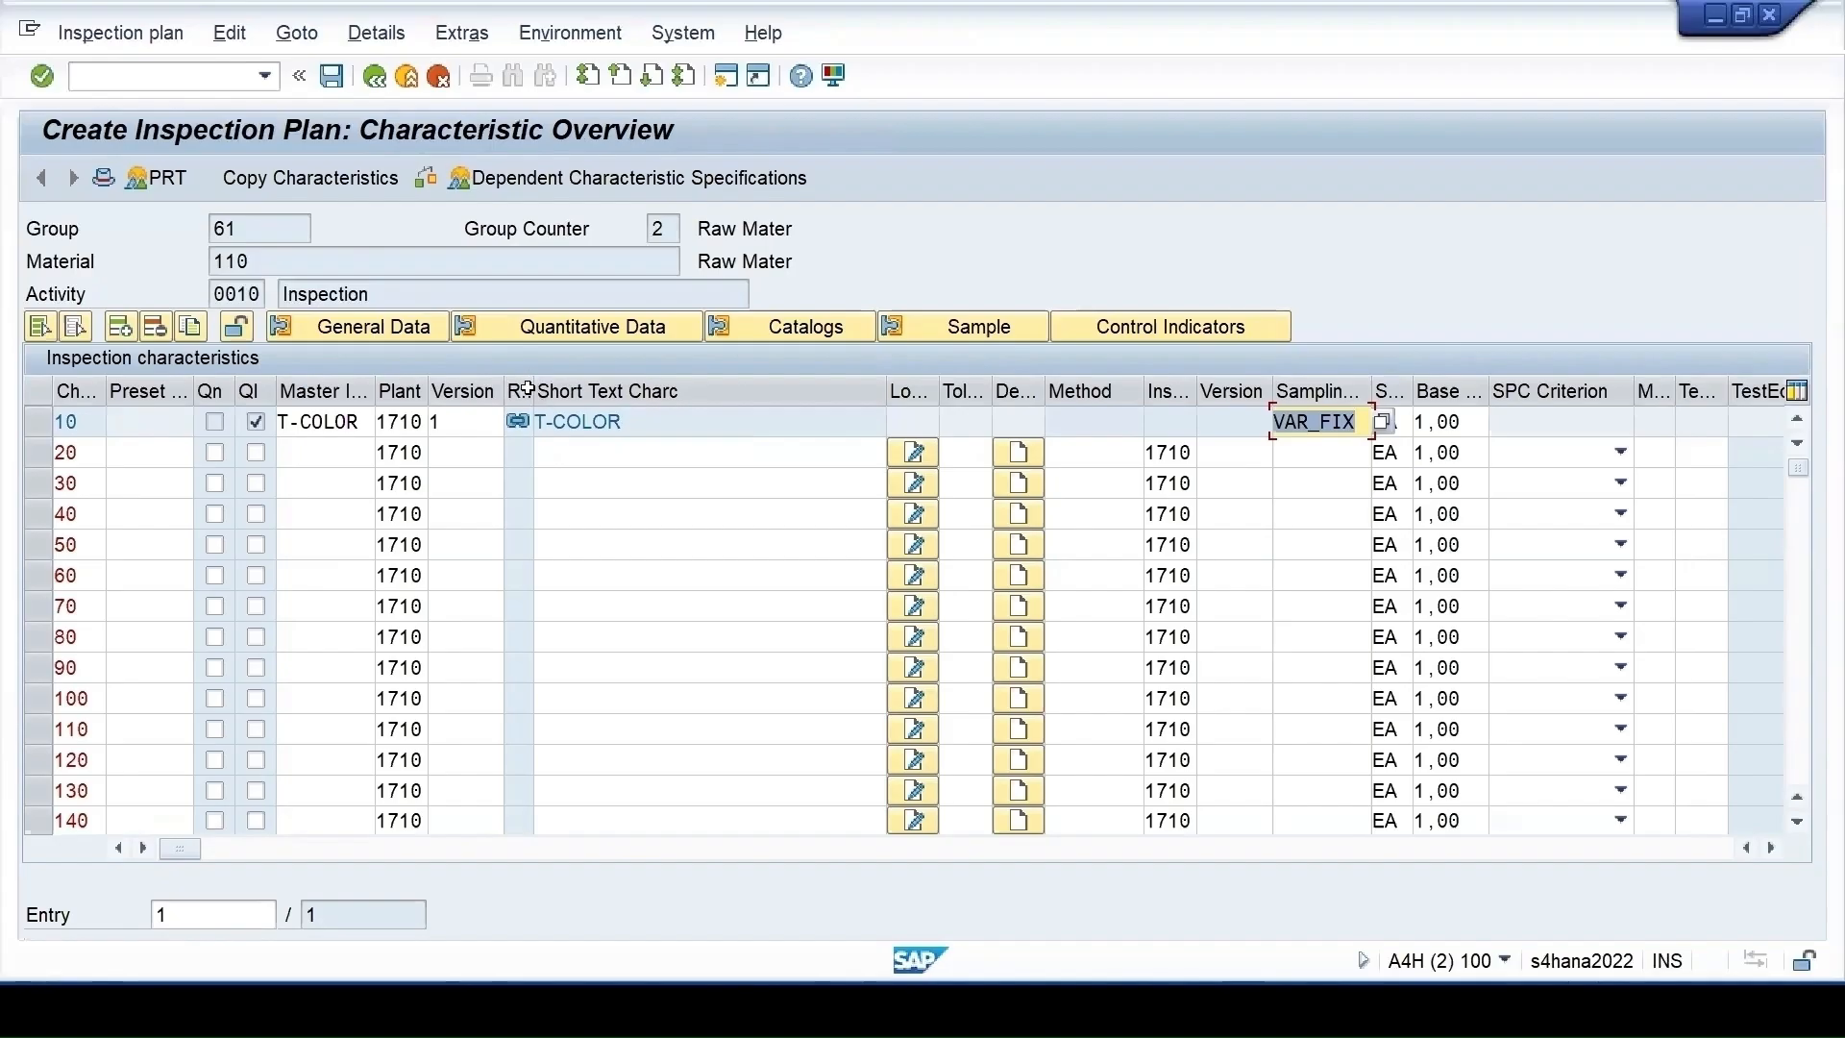
left_click_drag(531, 391, 555, 391)
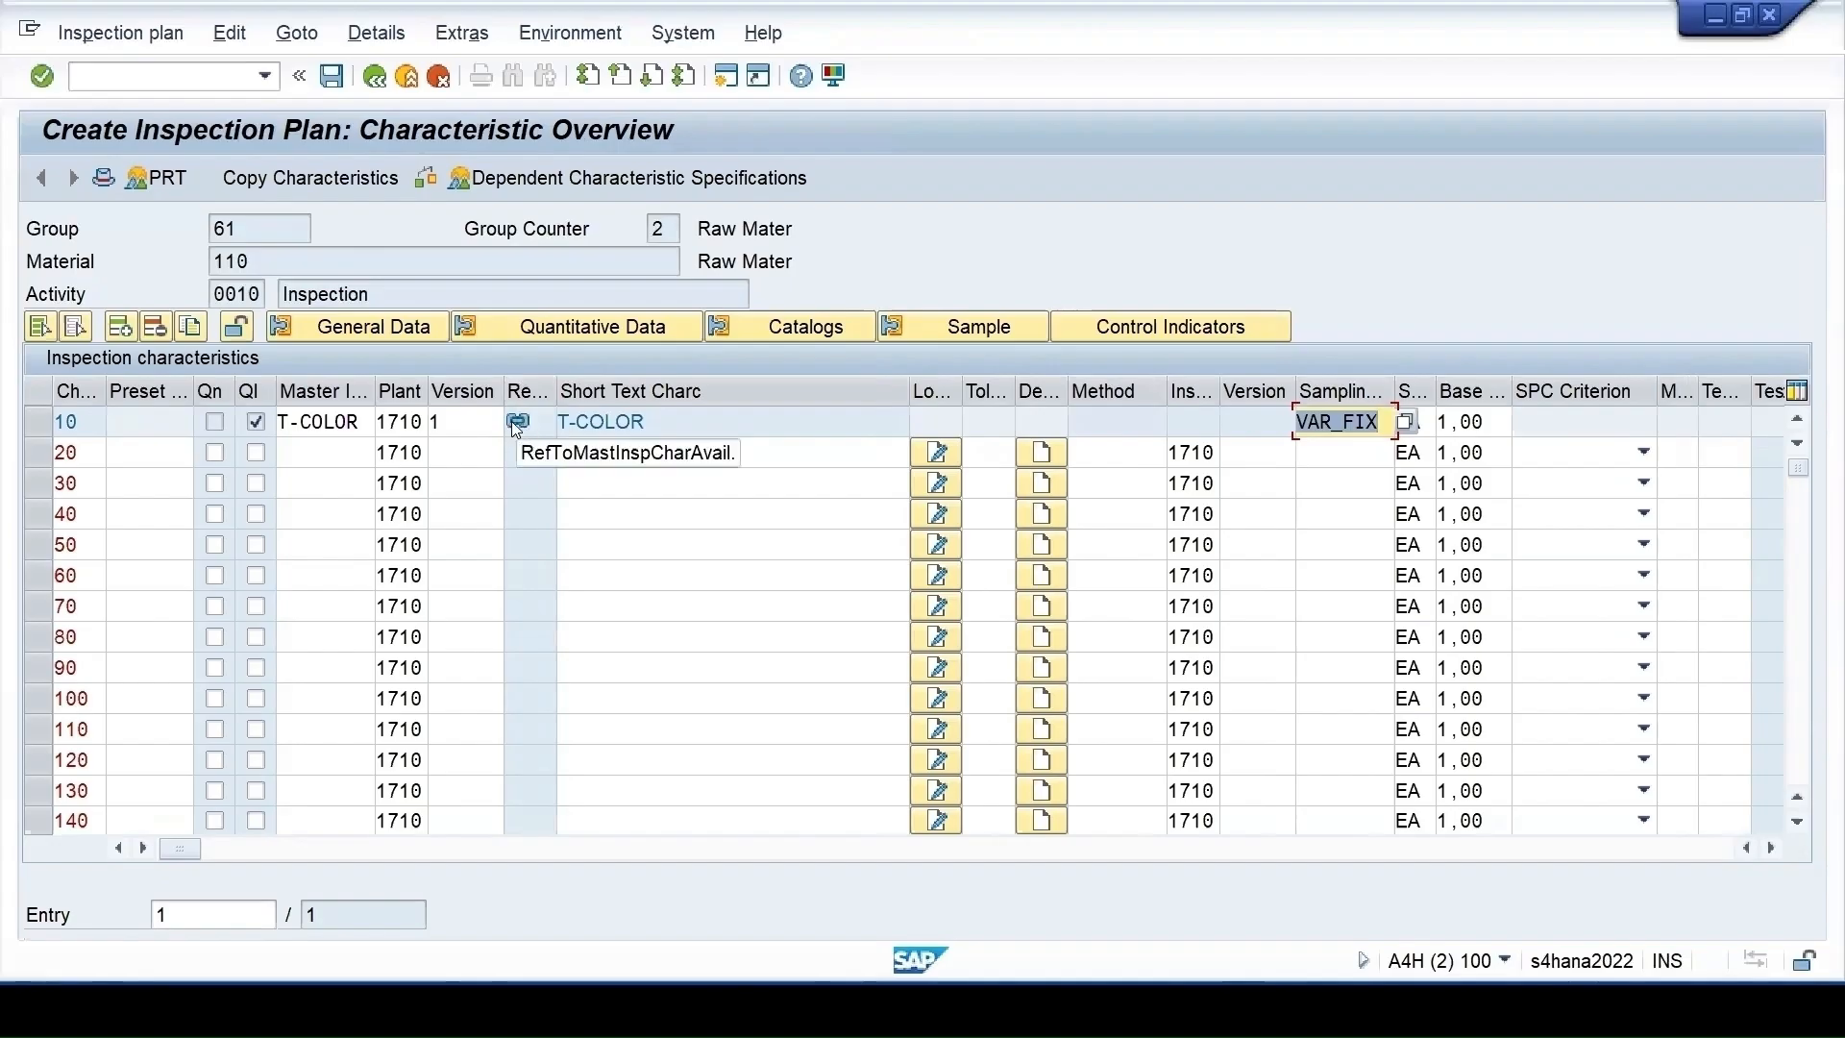
left_click(324, 454)
Assign master characteristic TST_MIC (TASTE) to characteristic 20 with sampling procedure VAR_FIX
left_click(385, 454)
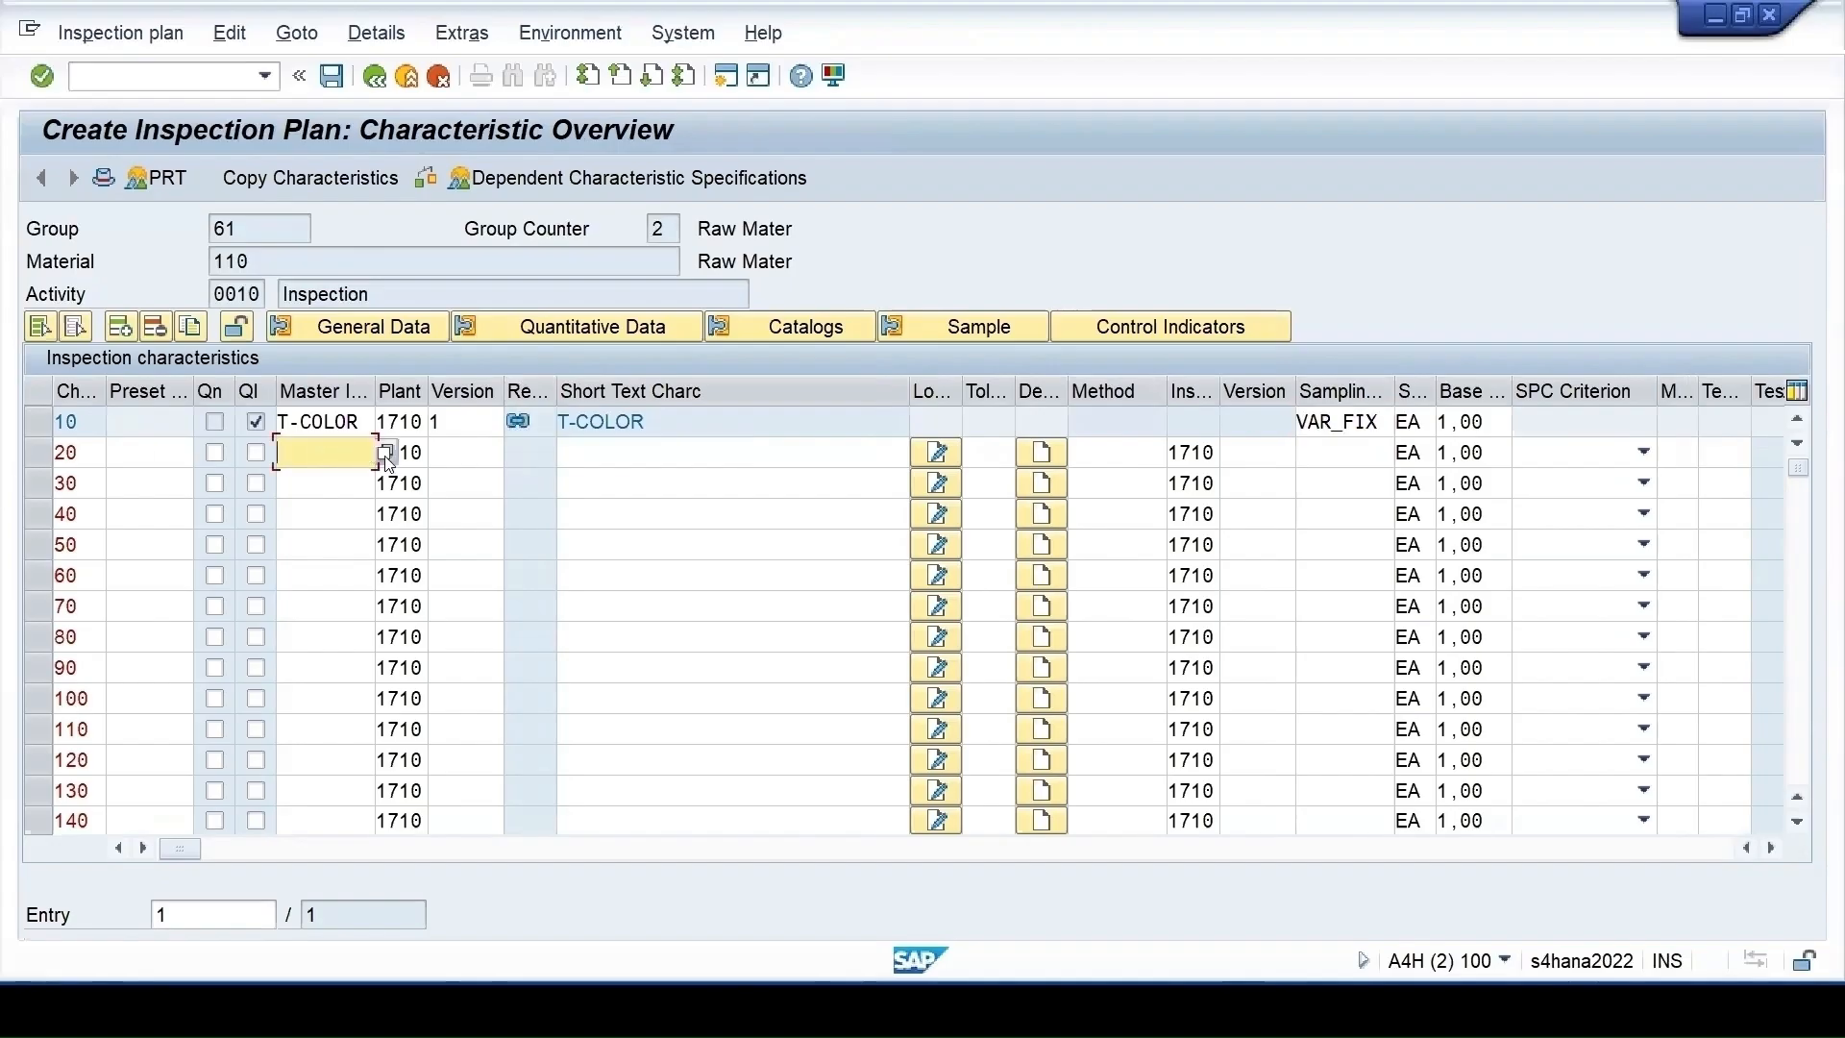
key("Return")
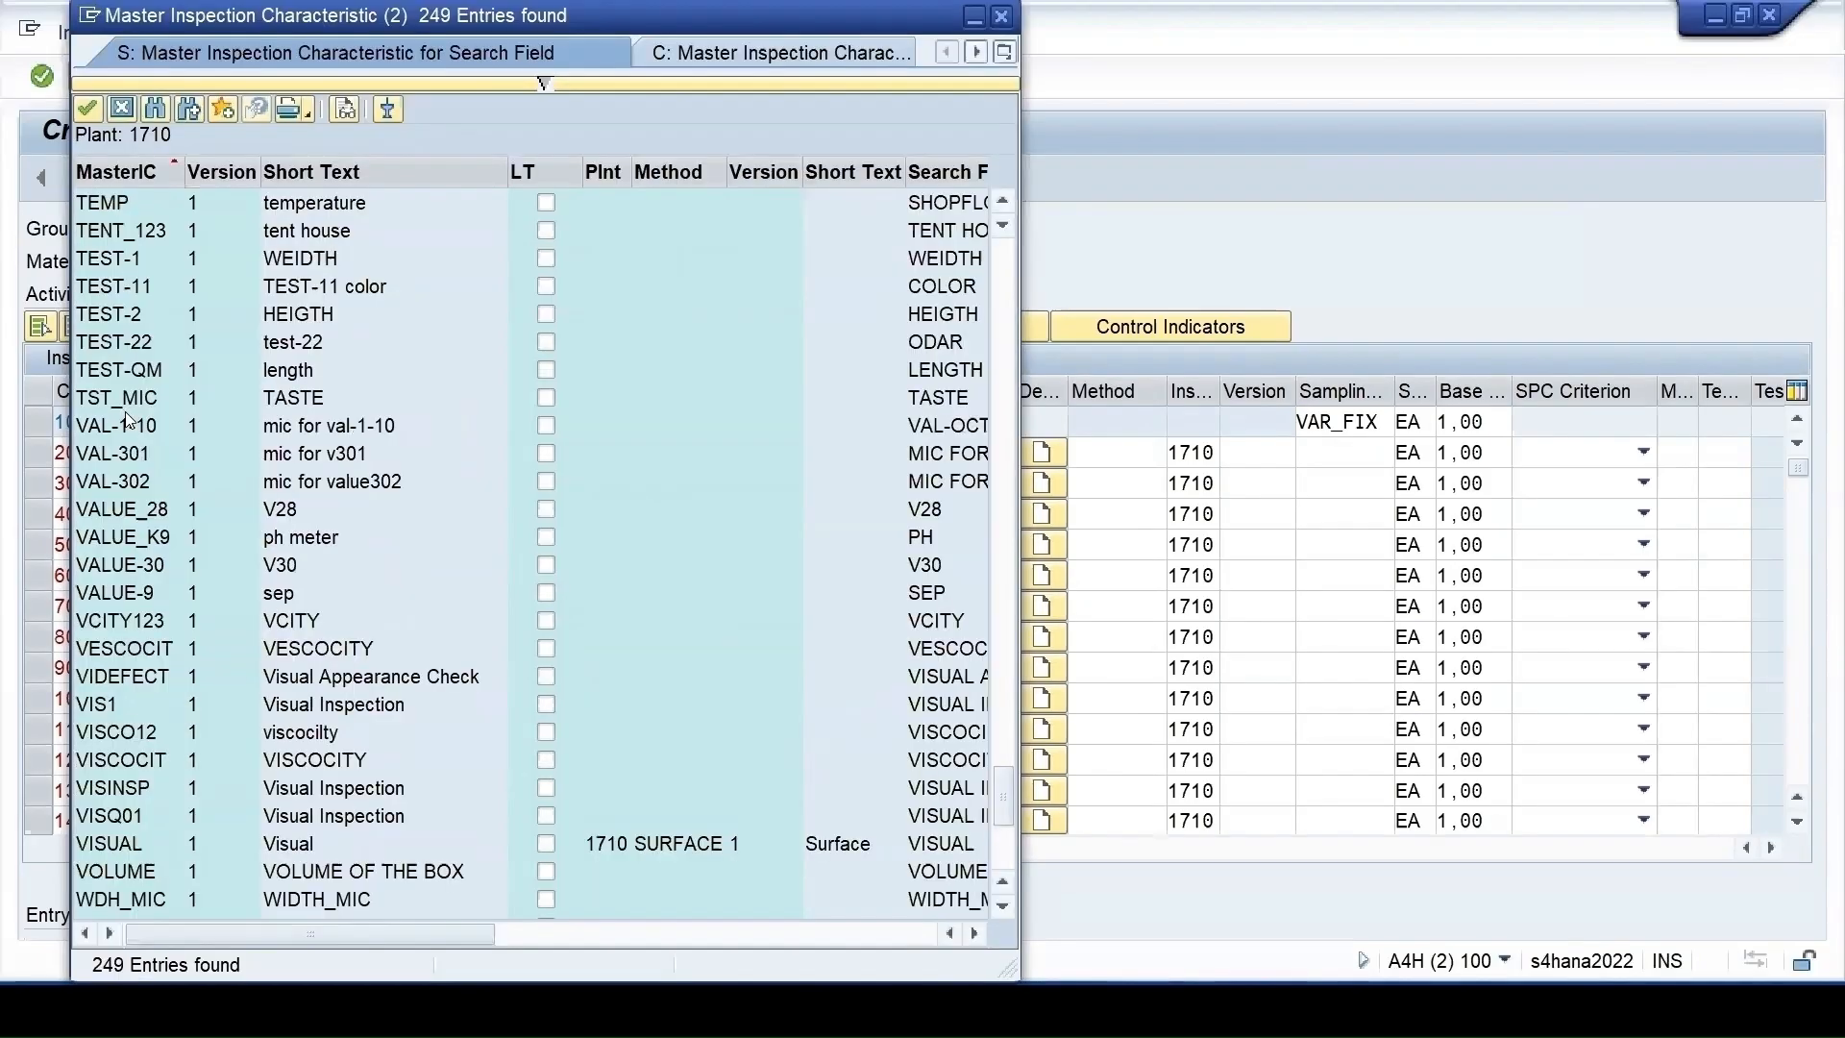
double_click(279, 398)
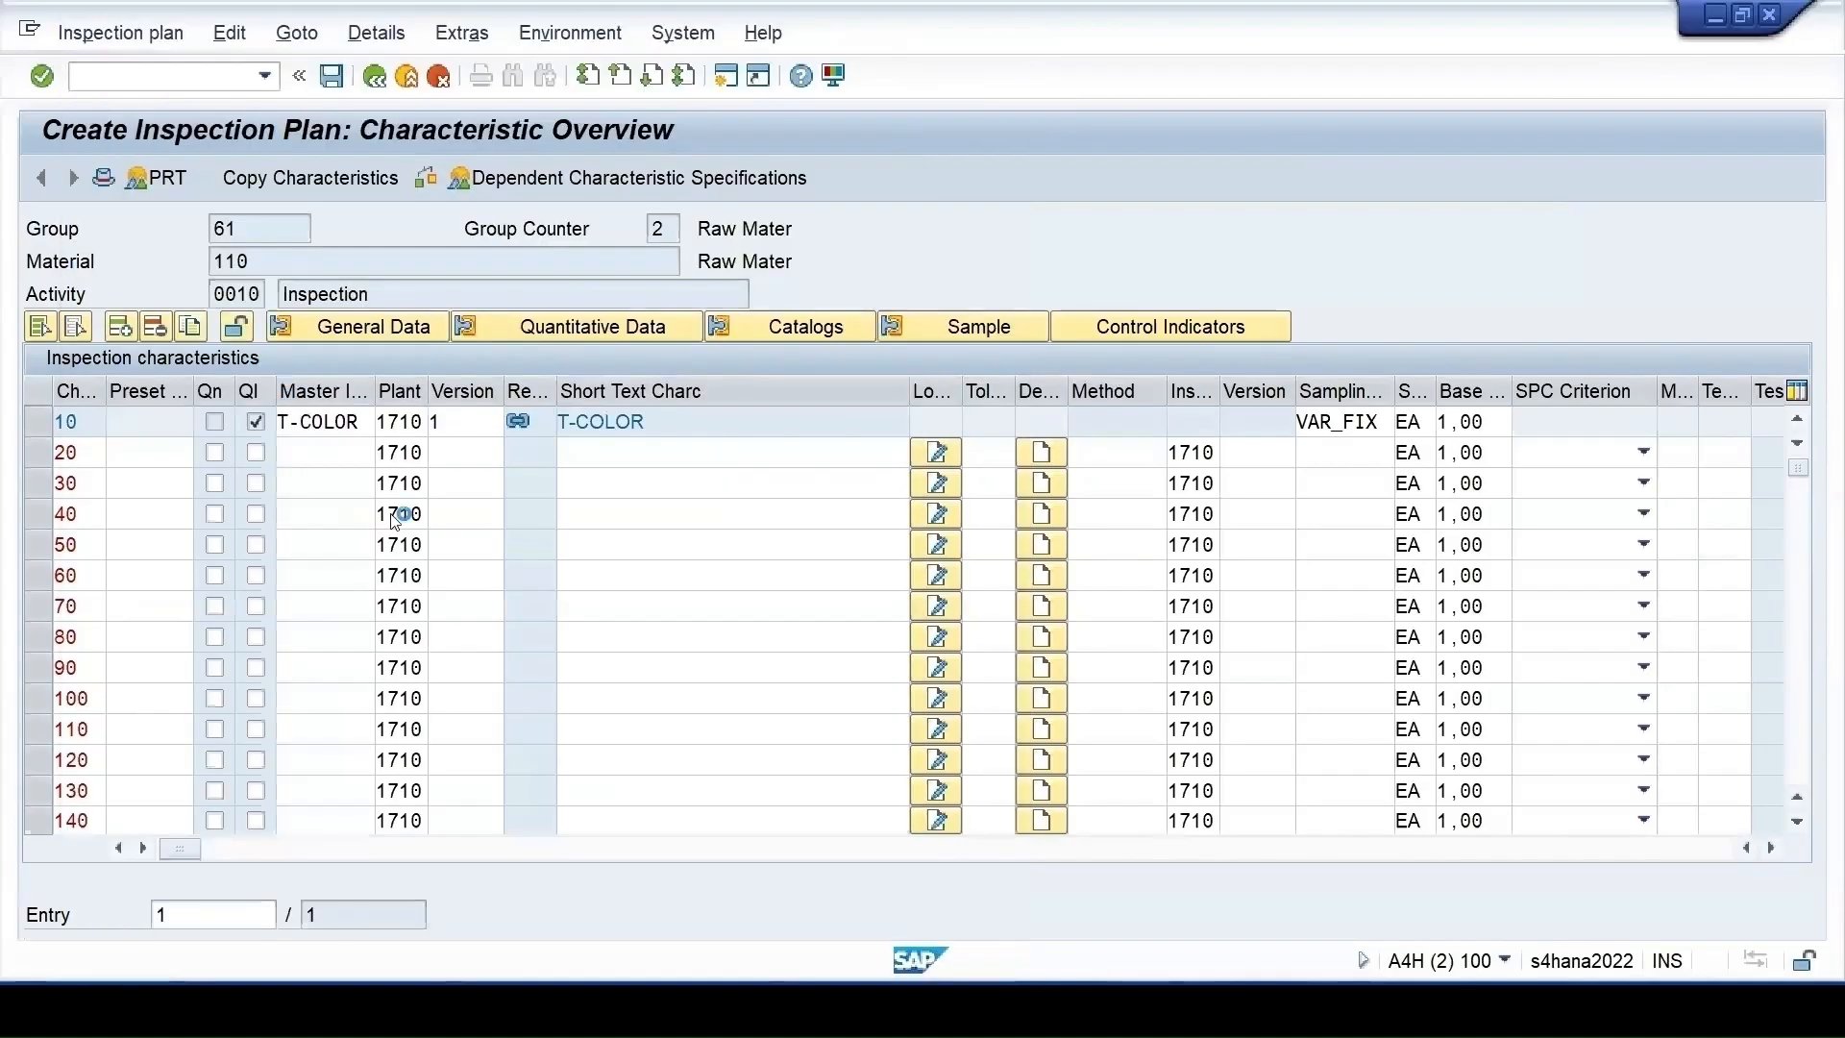
key("Return")
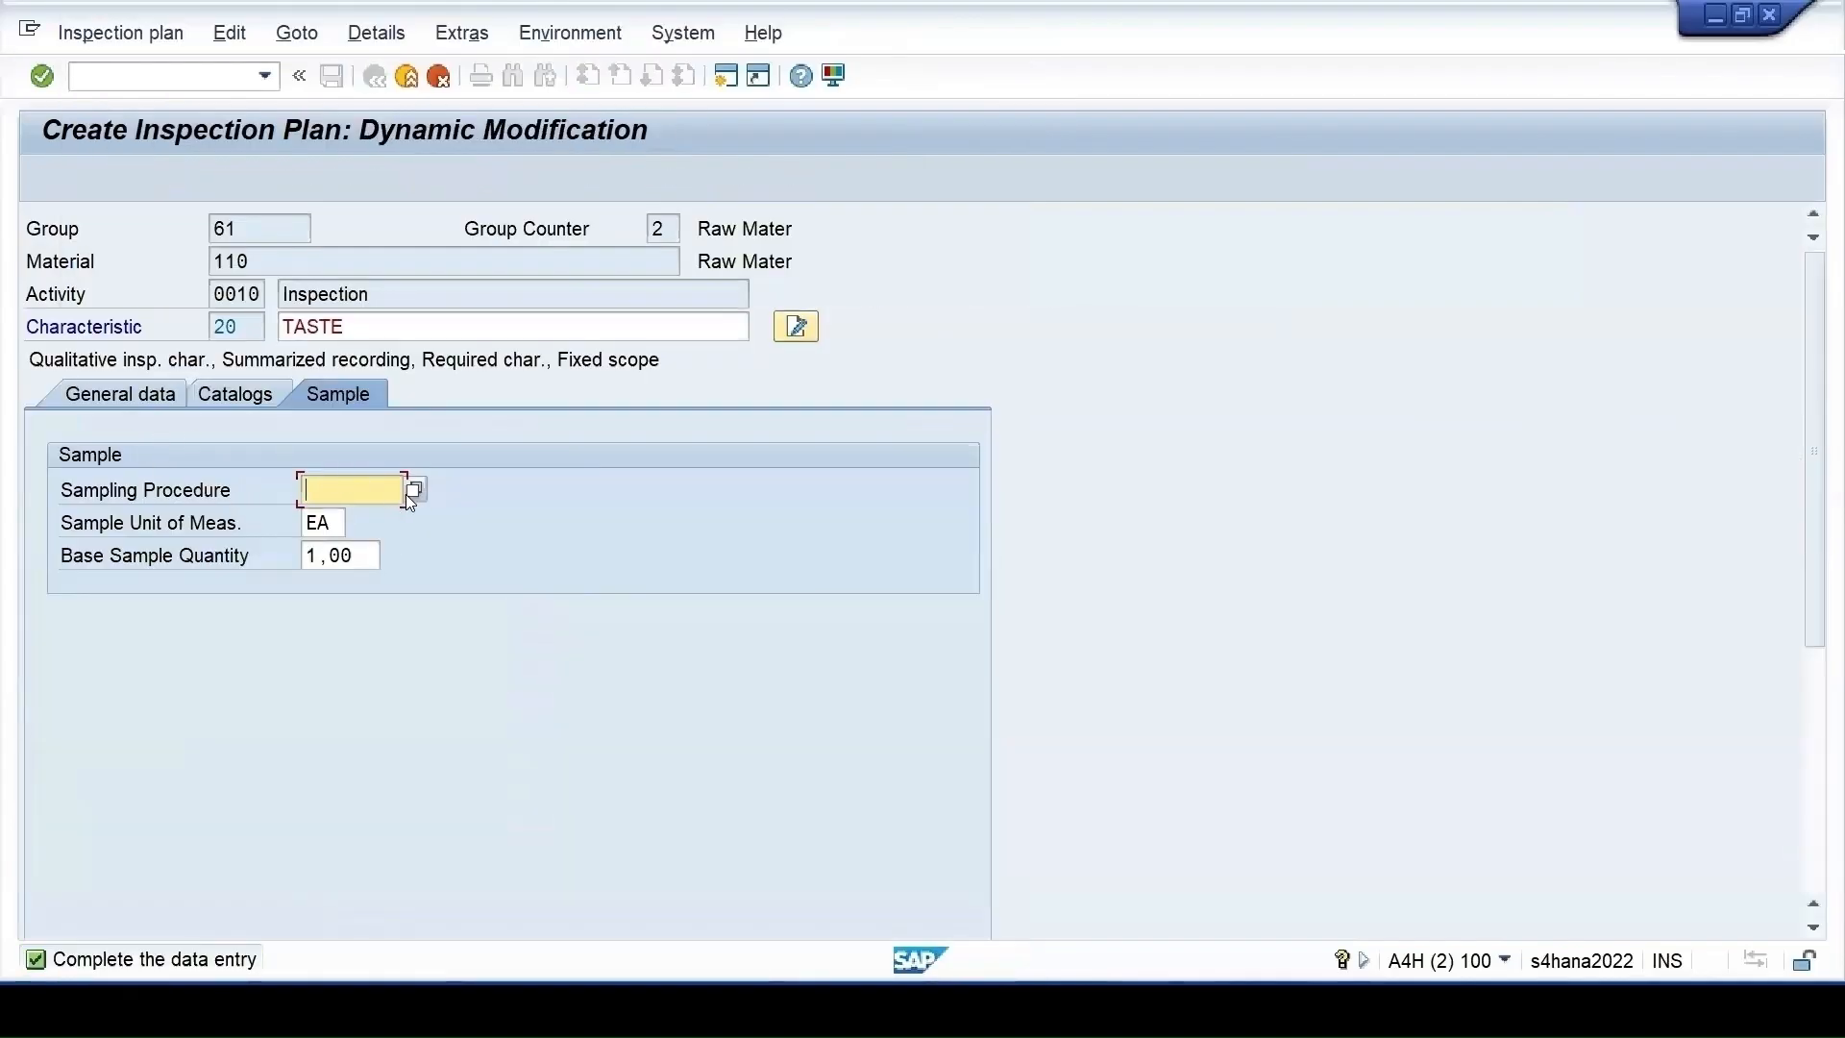
left_click(413, 490)
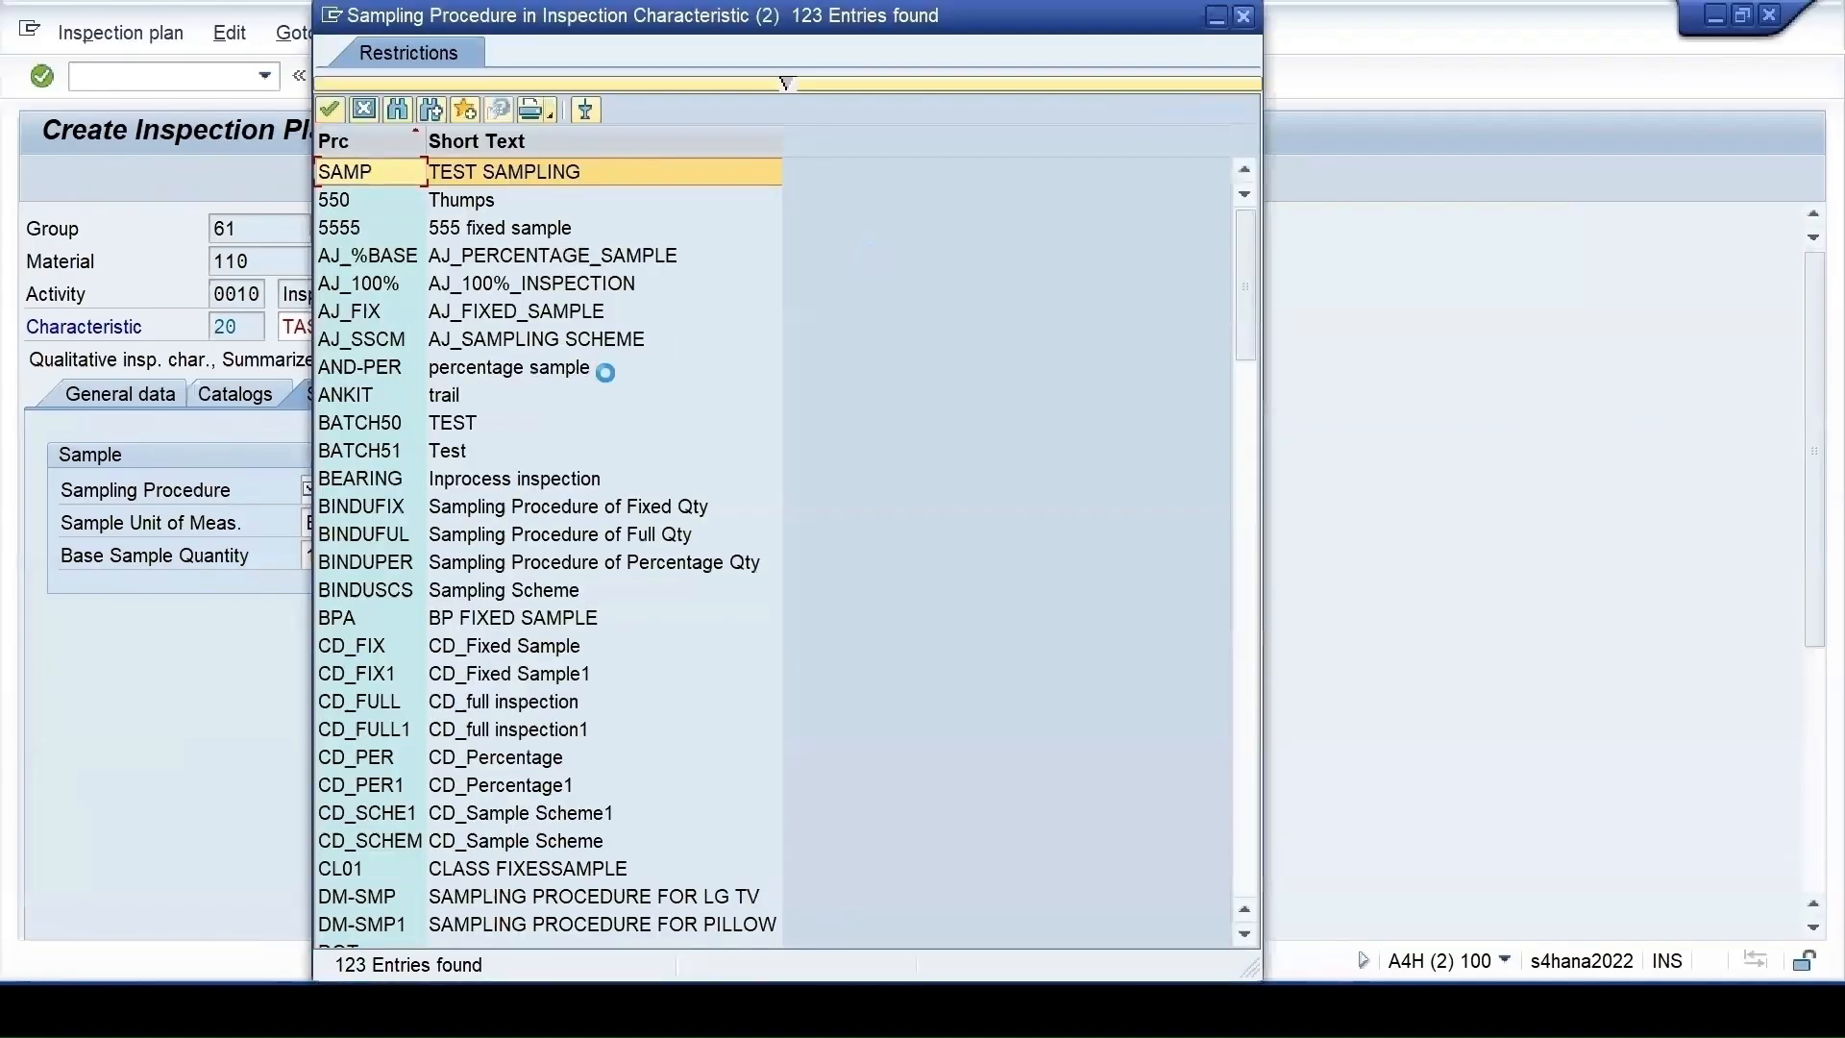
left_click(1243, 15)
left_click(370, 493)
left_click(358, 517)
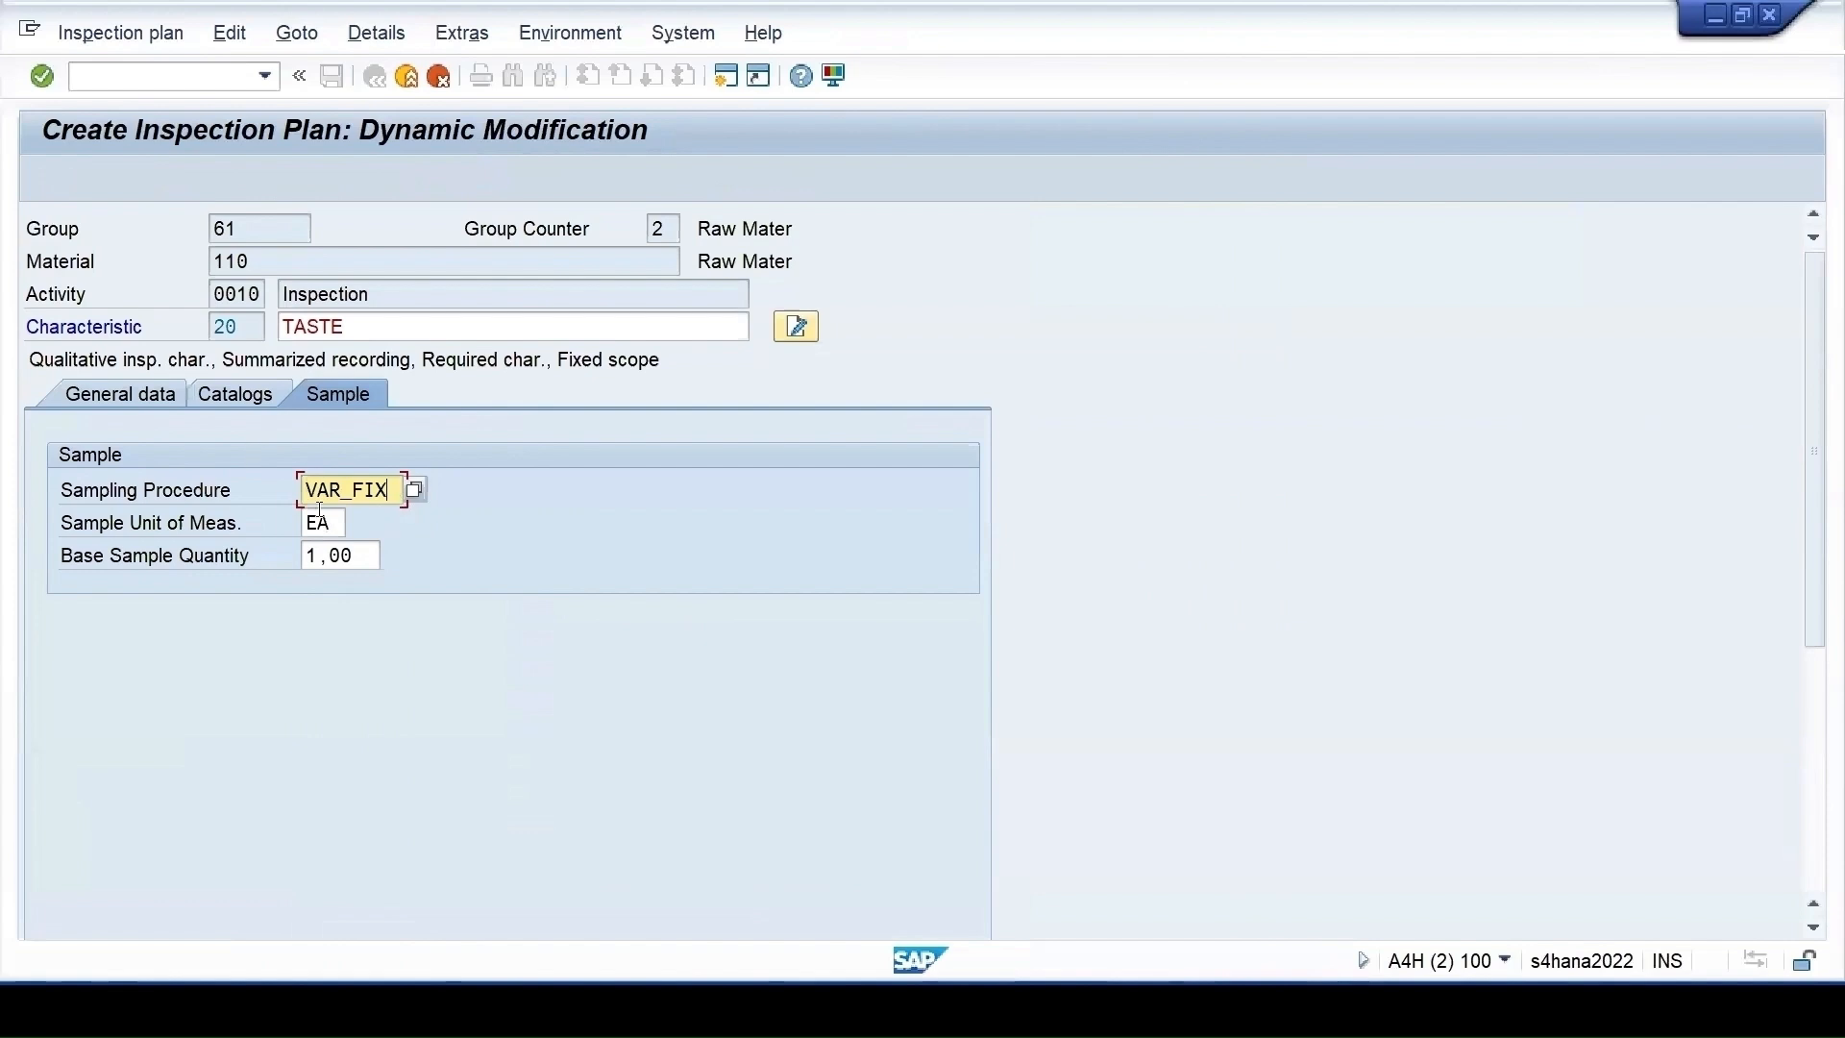
key("Return")
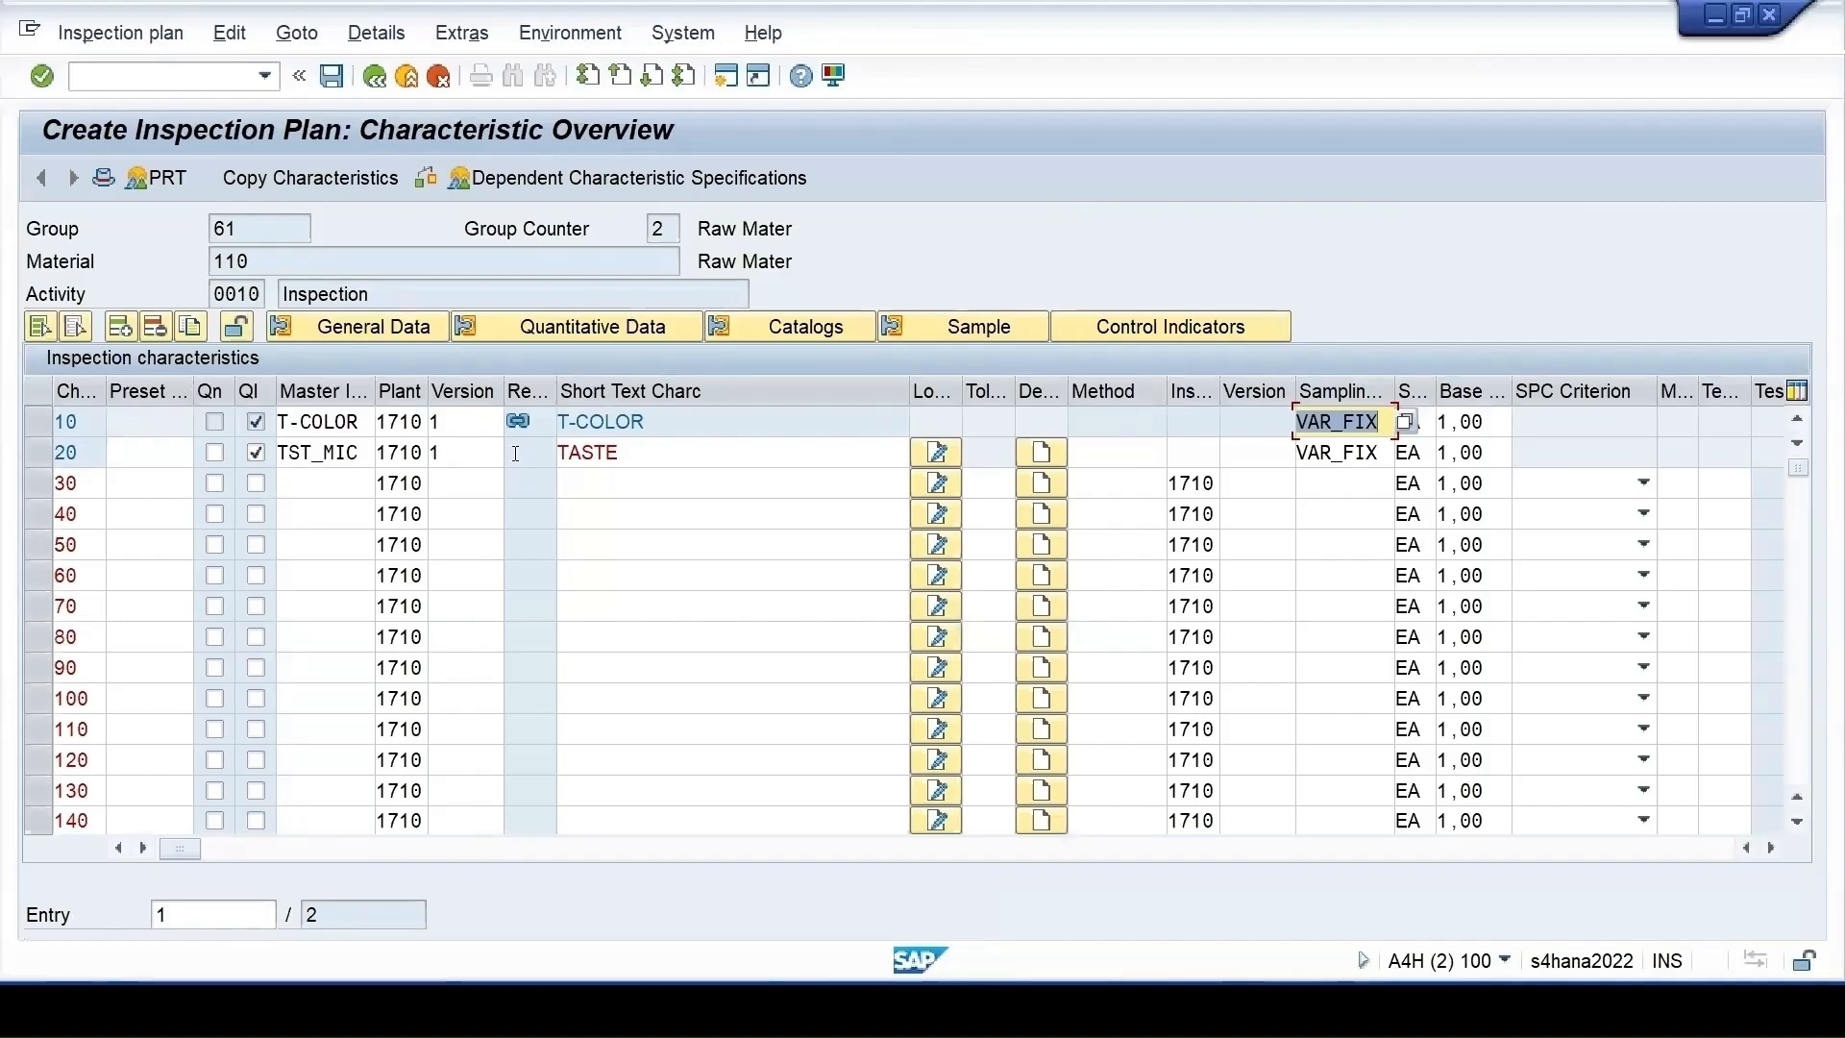
left_click(100, 183)
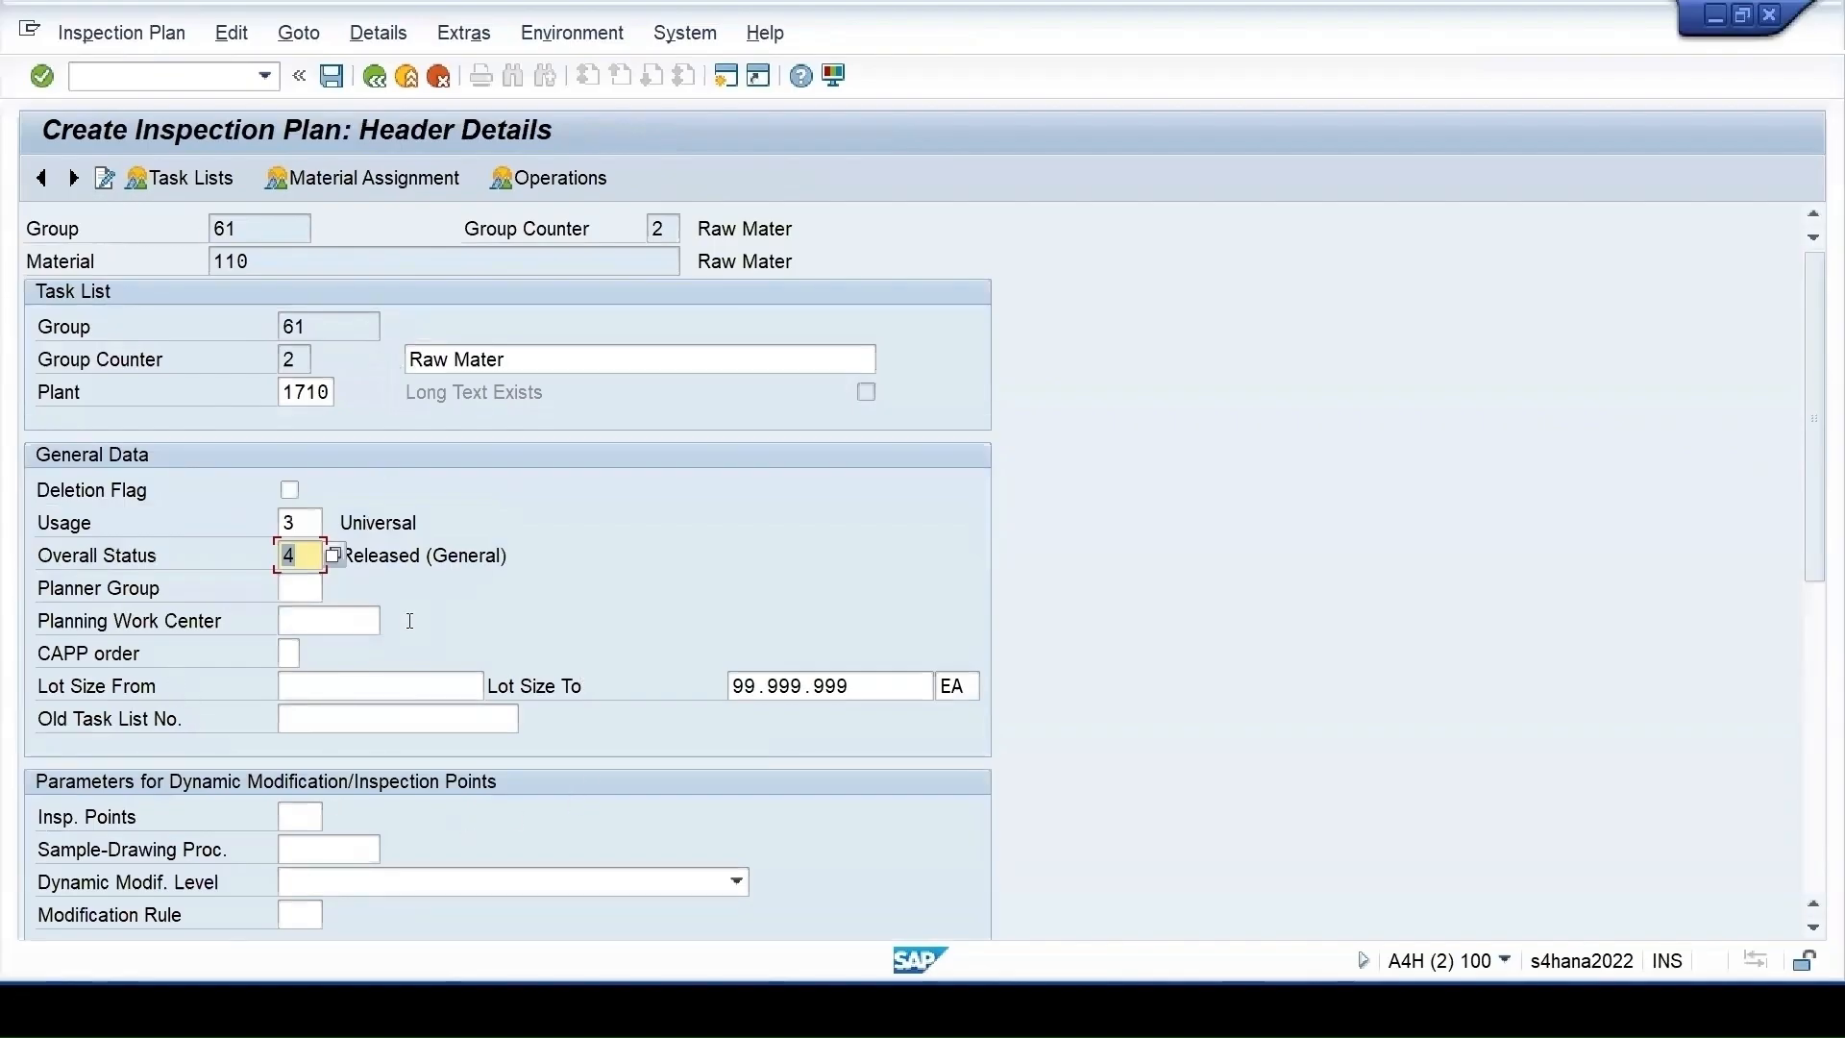
left_click(536, 180)
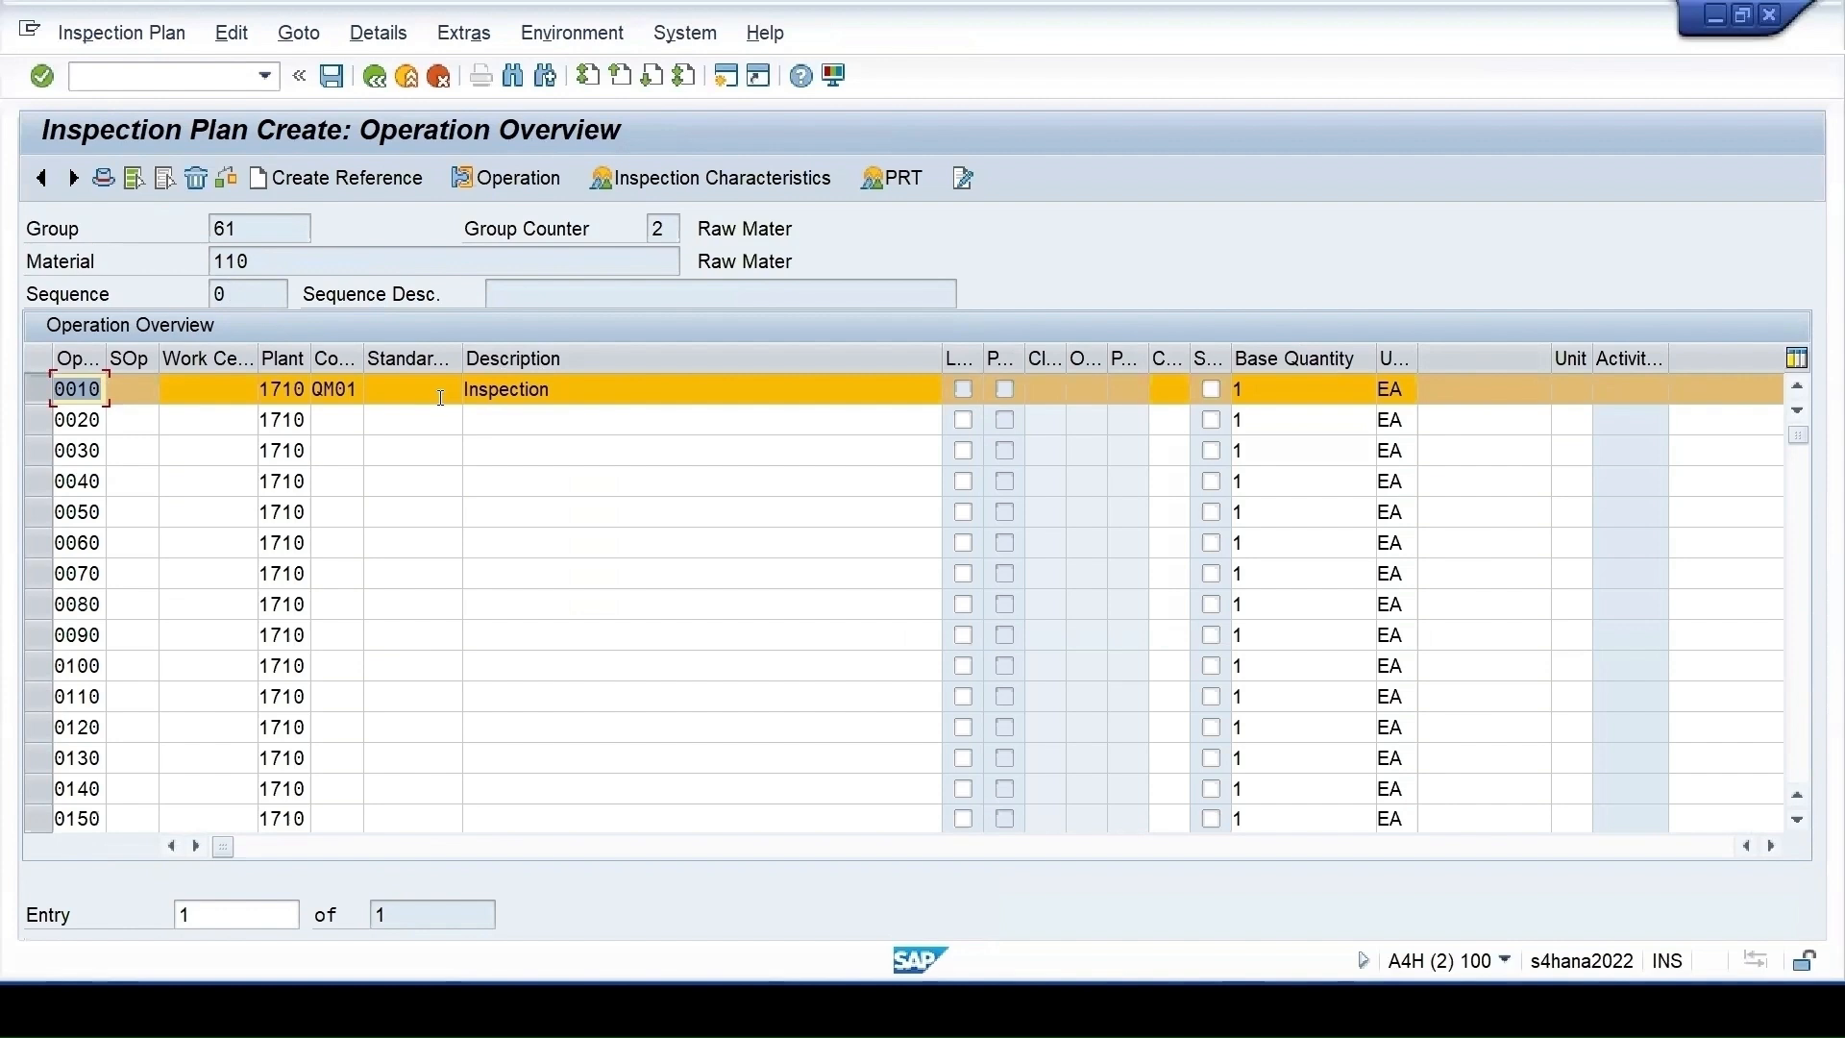
left_click(536, 402)
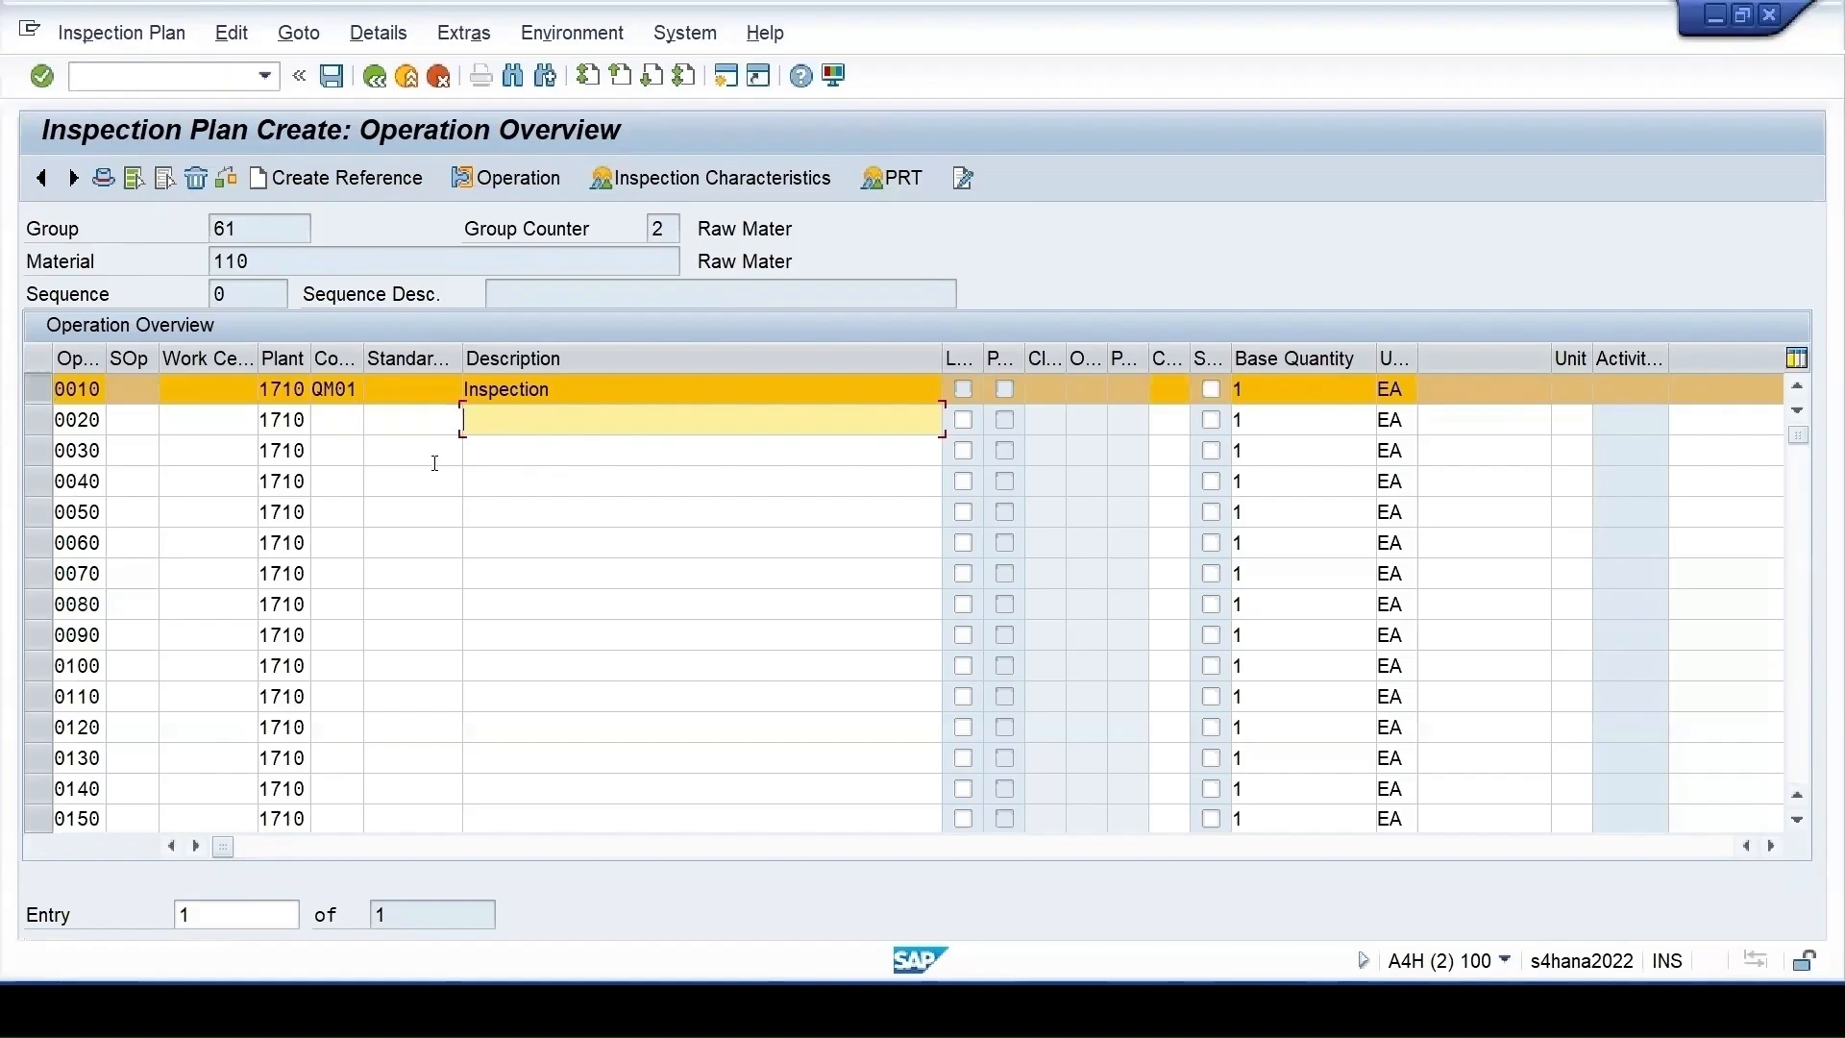
left_click(39, 389)
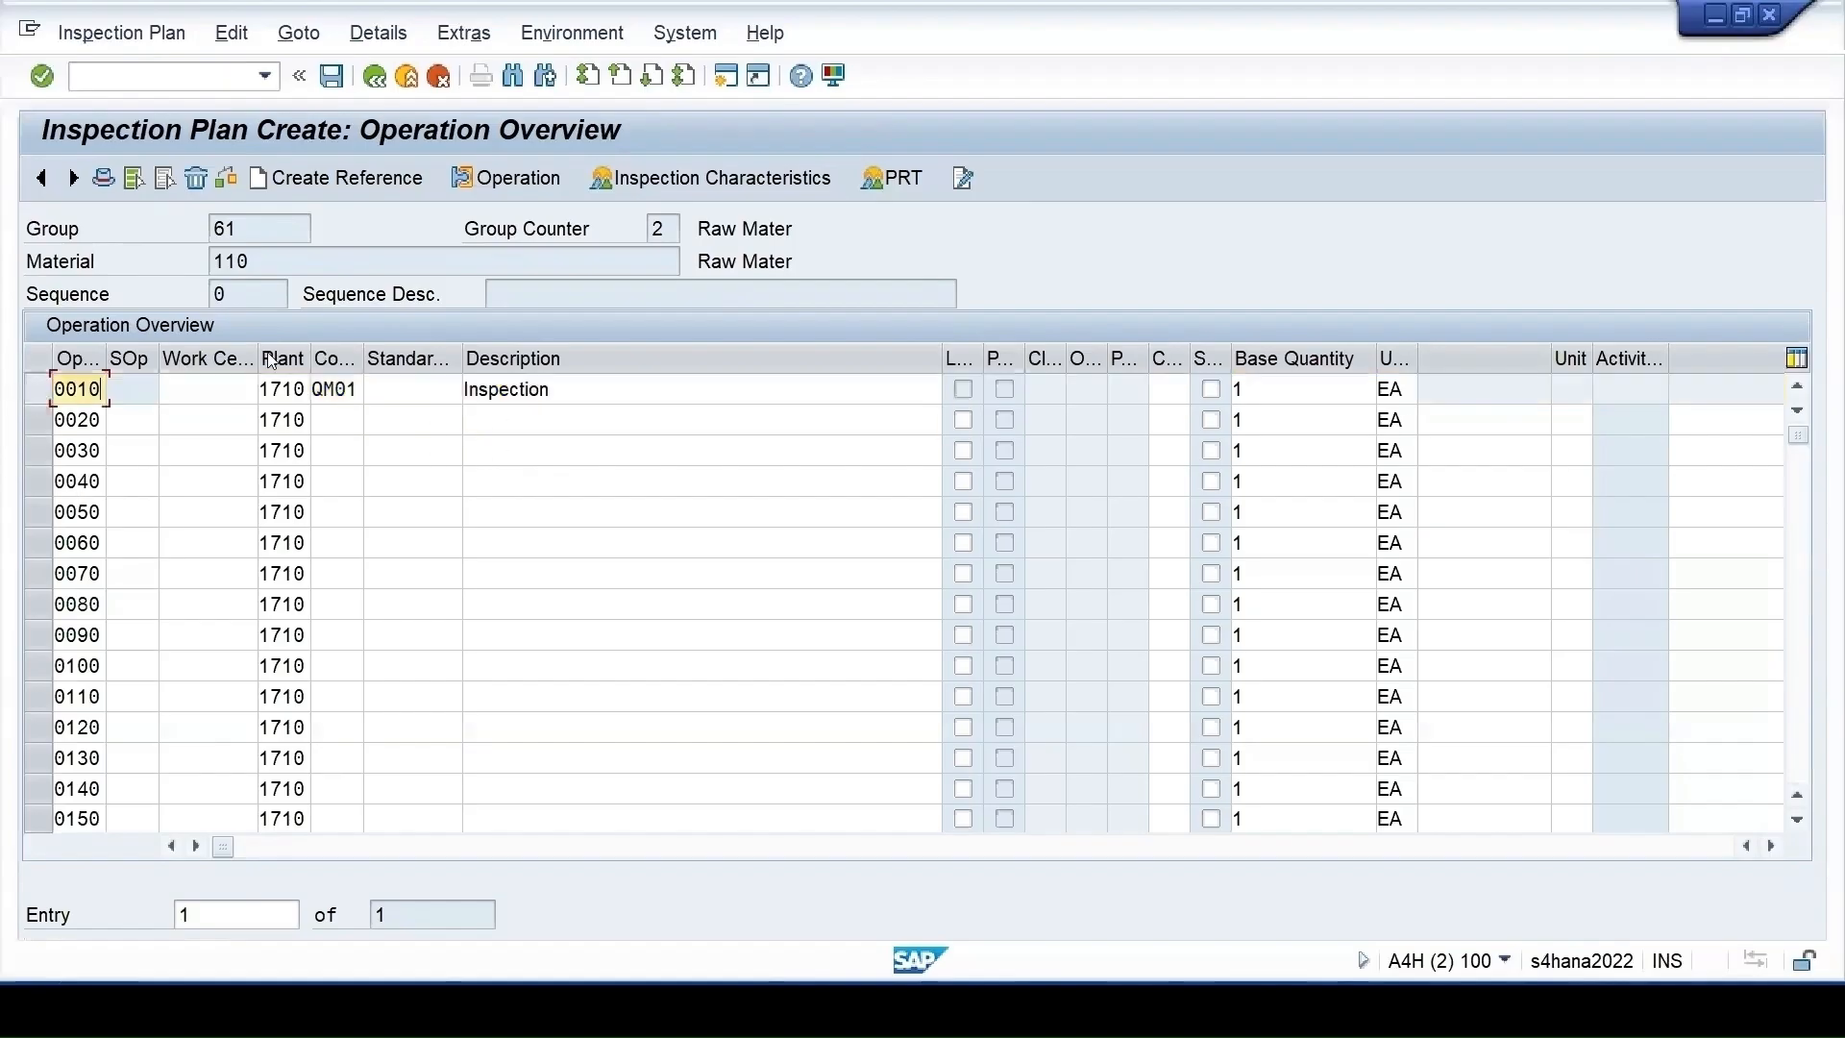
left_click(32, 390)
left_click(634, 180)
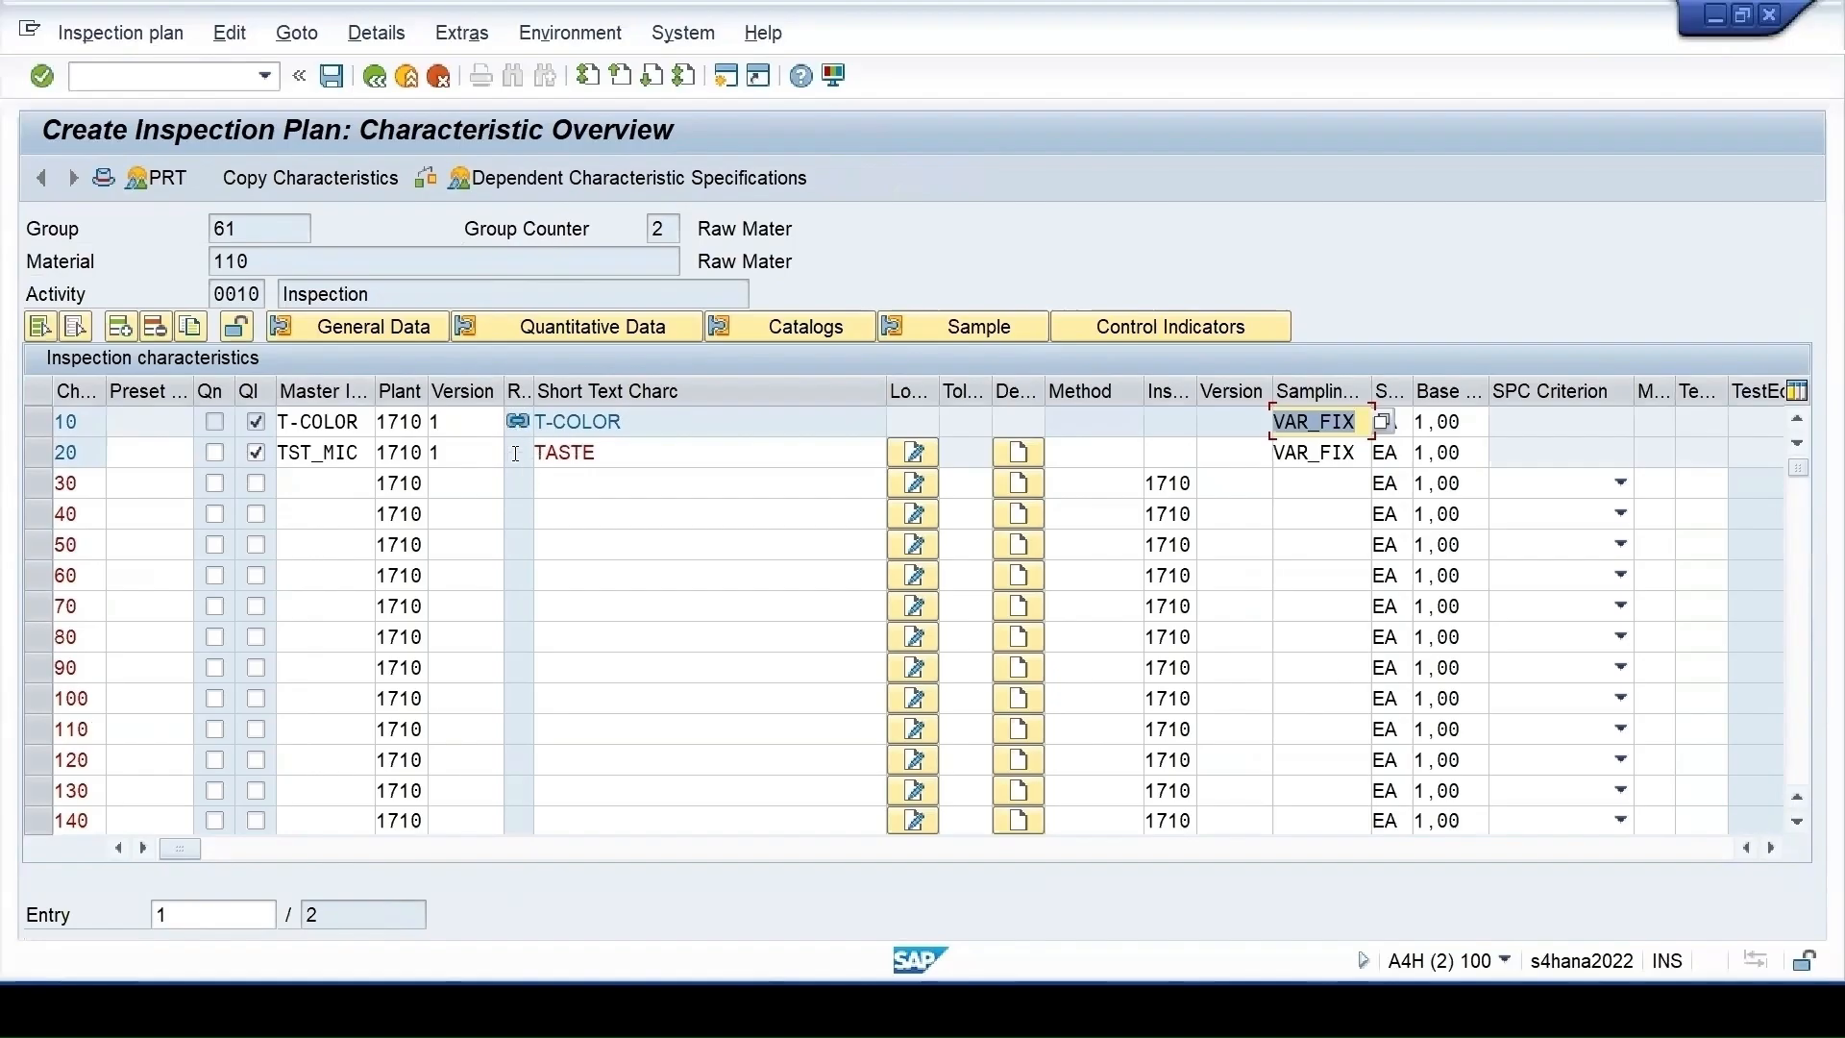
left_click(37, 452)
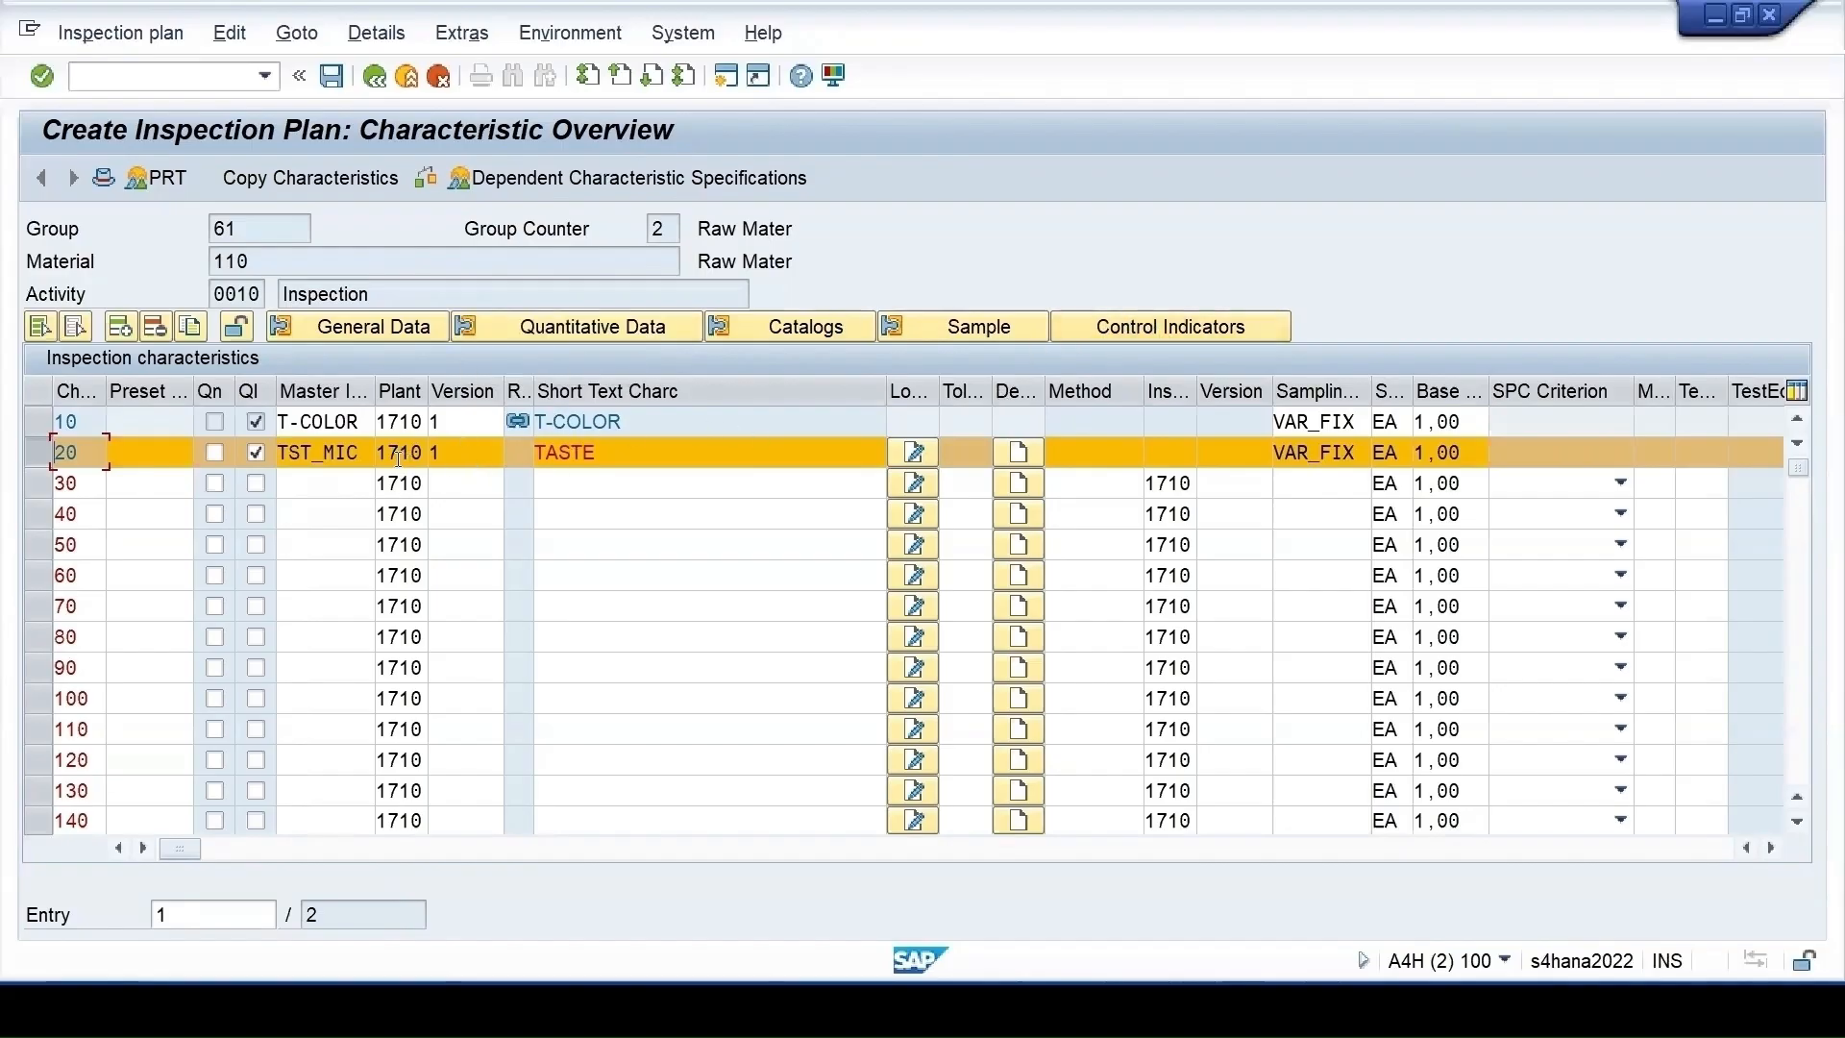
Tick Charc Attribute in TASTE's control indicators and confirm both indicator pages
left_click(1103, 327)
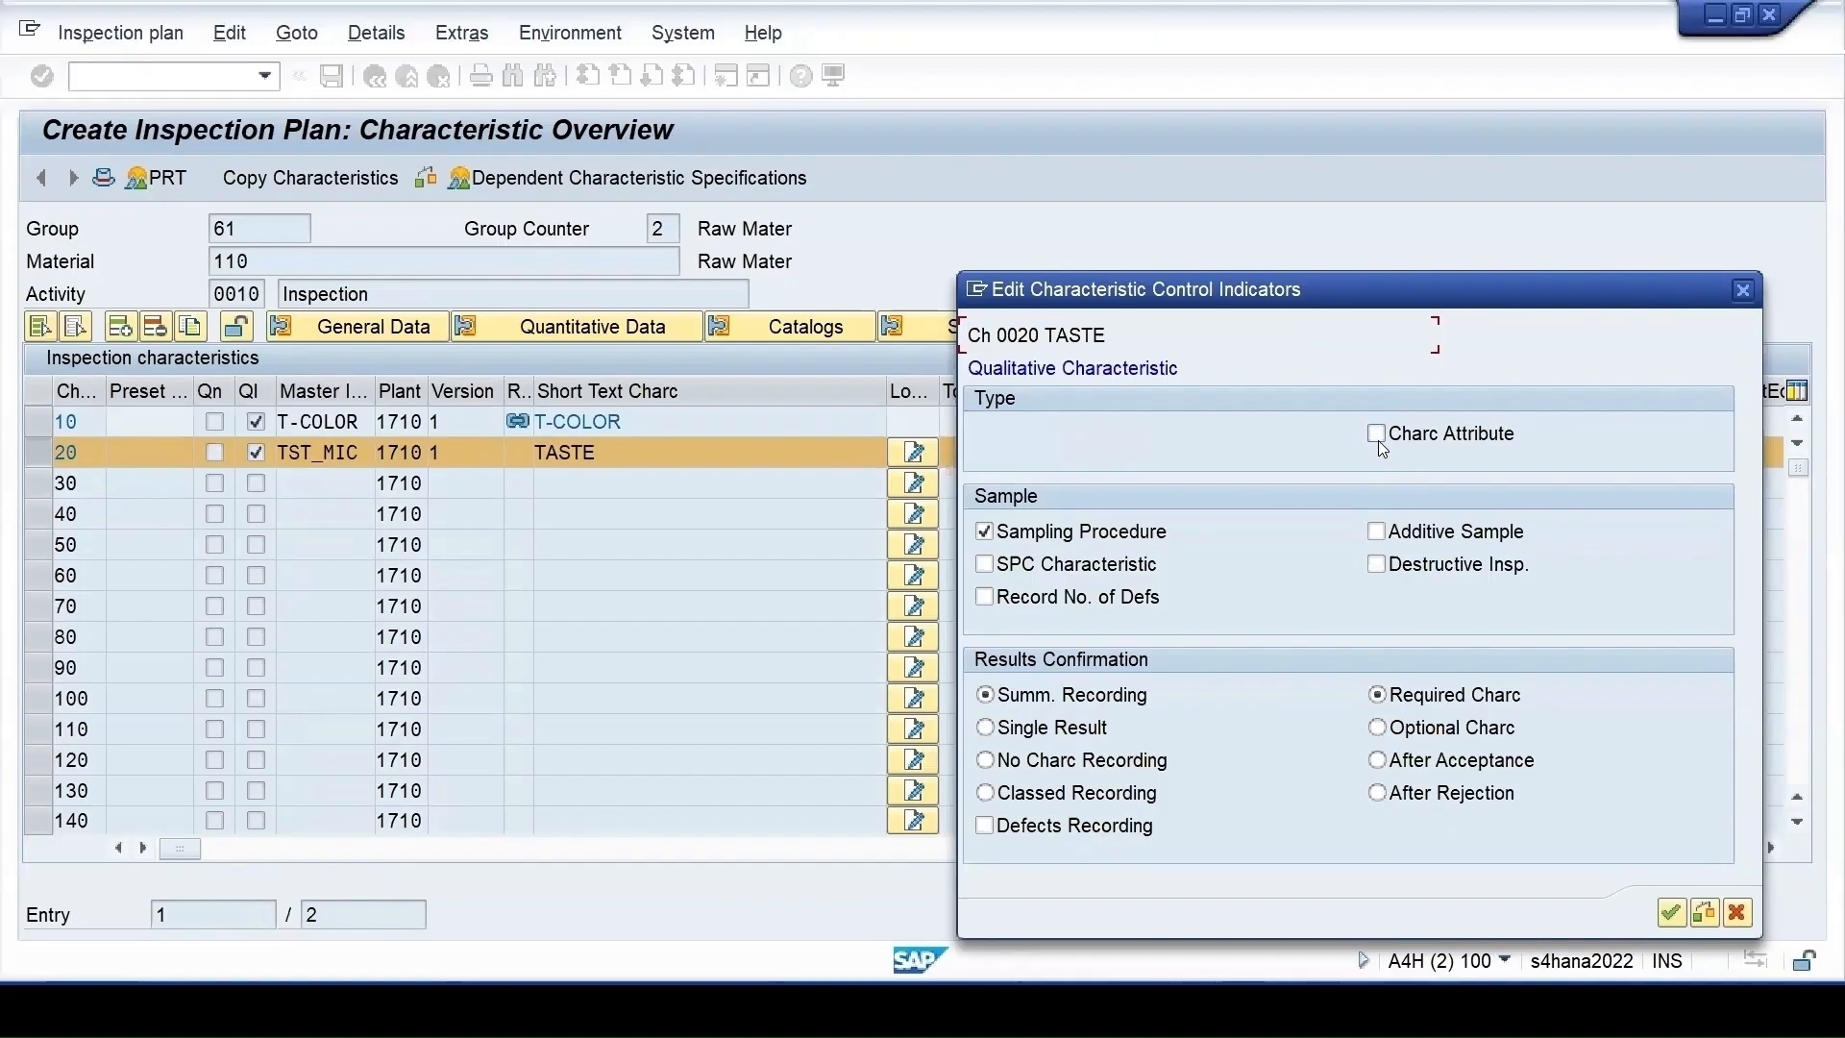
left_click(1378, 439)
left_click_drag(1177, 300, 1101, 551)
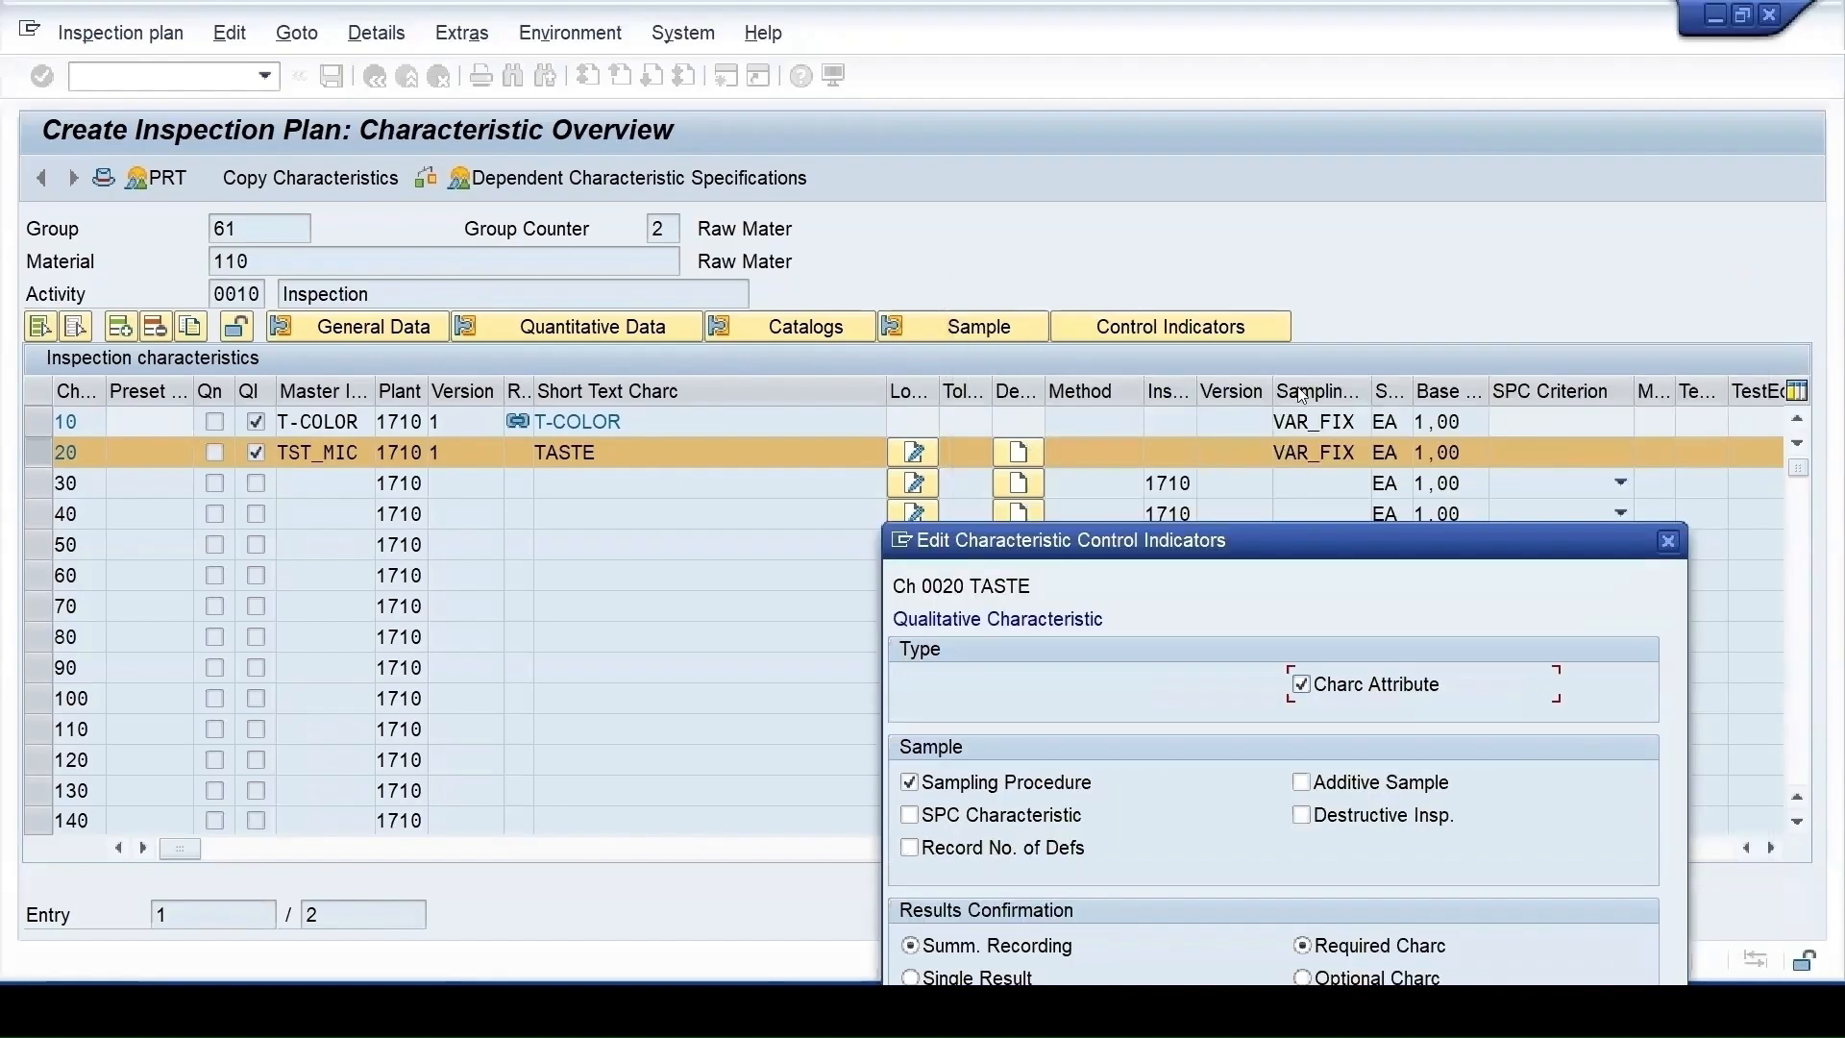
left_click_drag(1278, 541, 1315, 334)
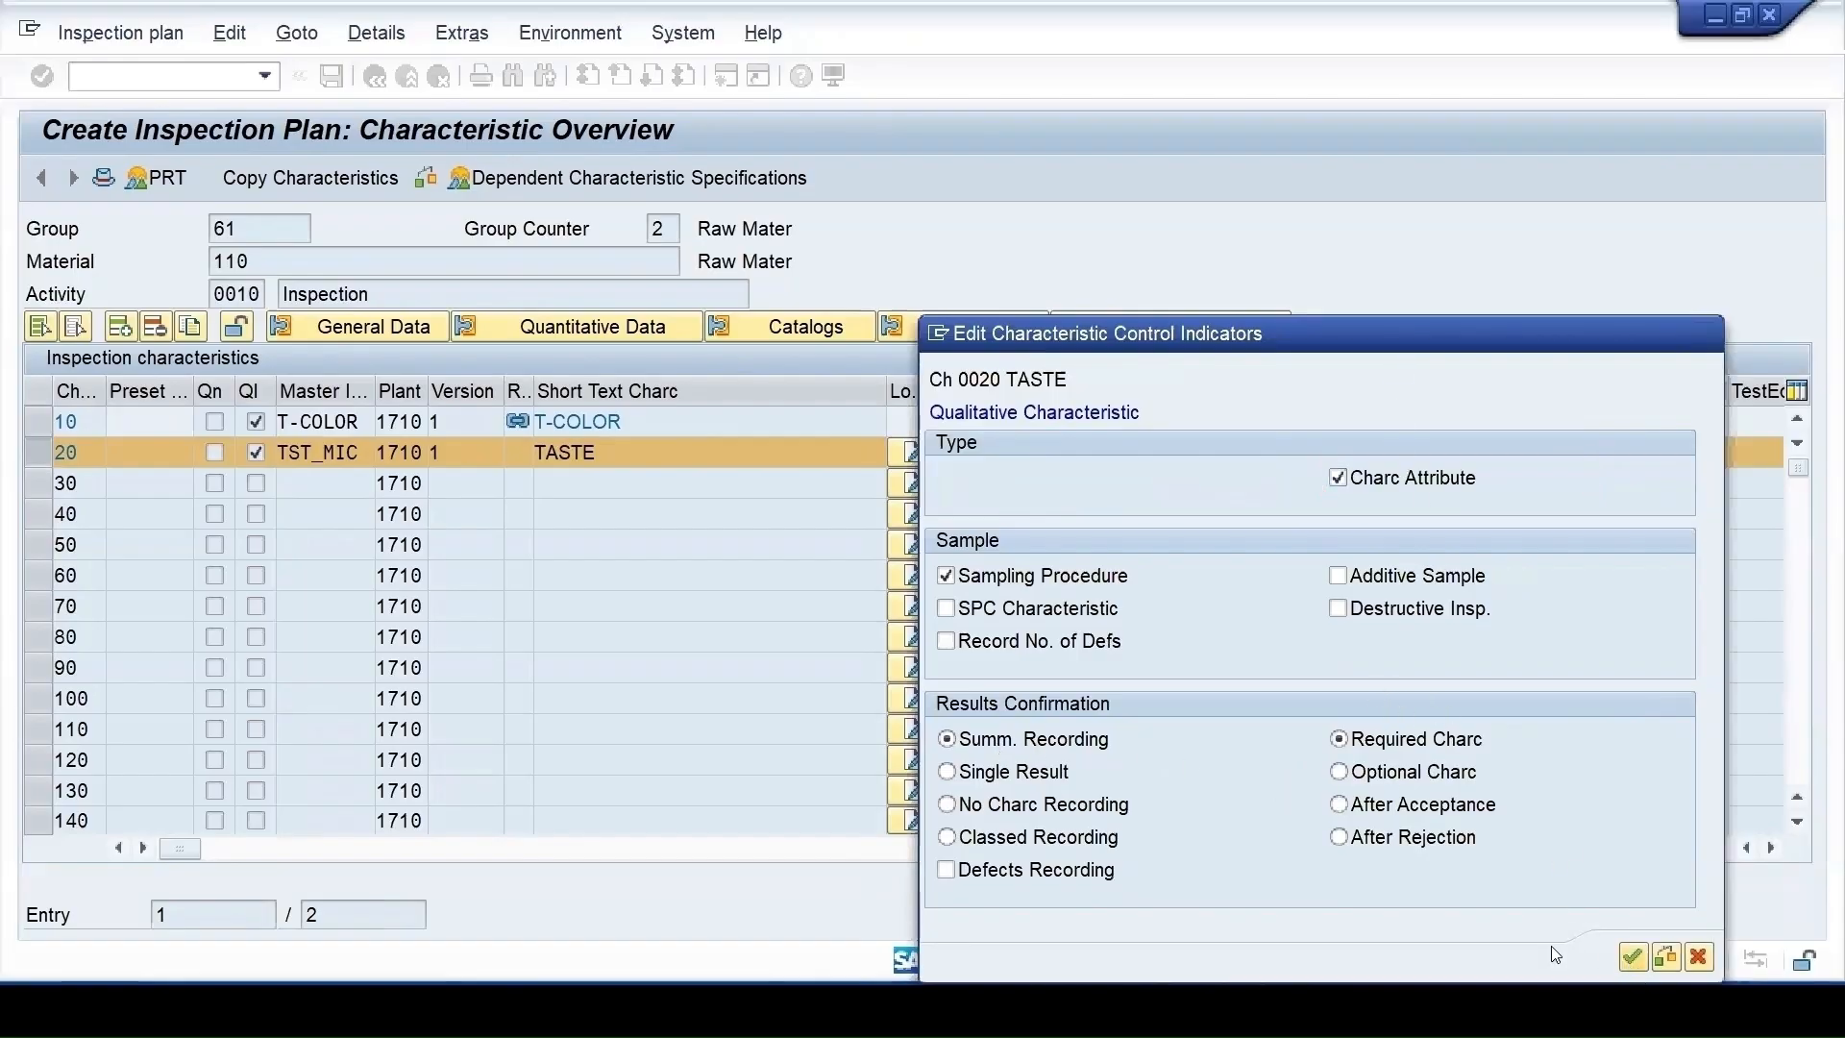
left_click(1632, 957)
left_click_drag(724, 264, 1382, 188)
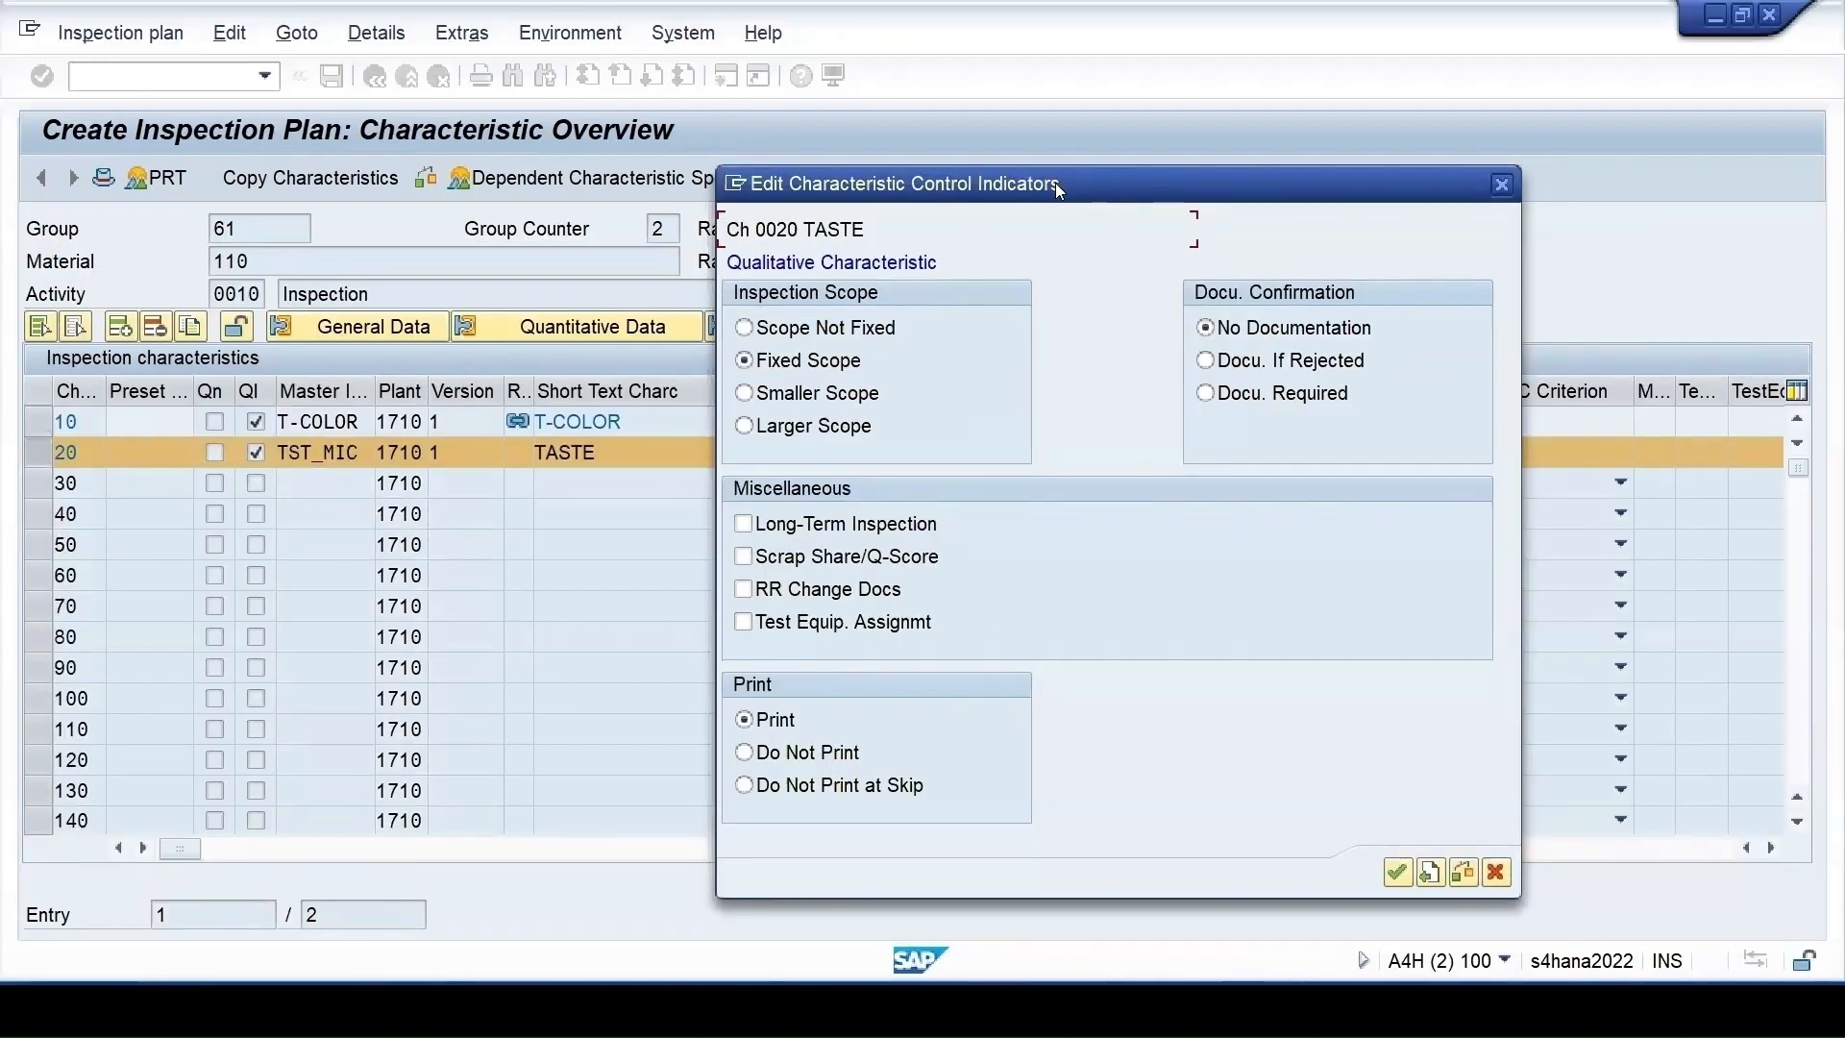
left_click_drag(1055, 183, 1193, 193)
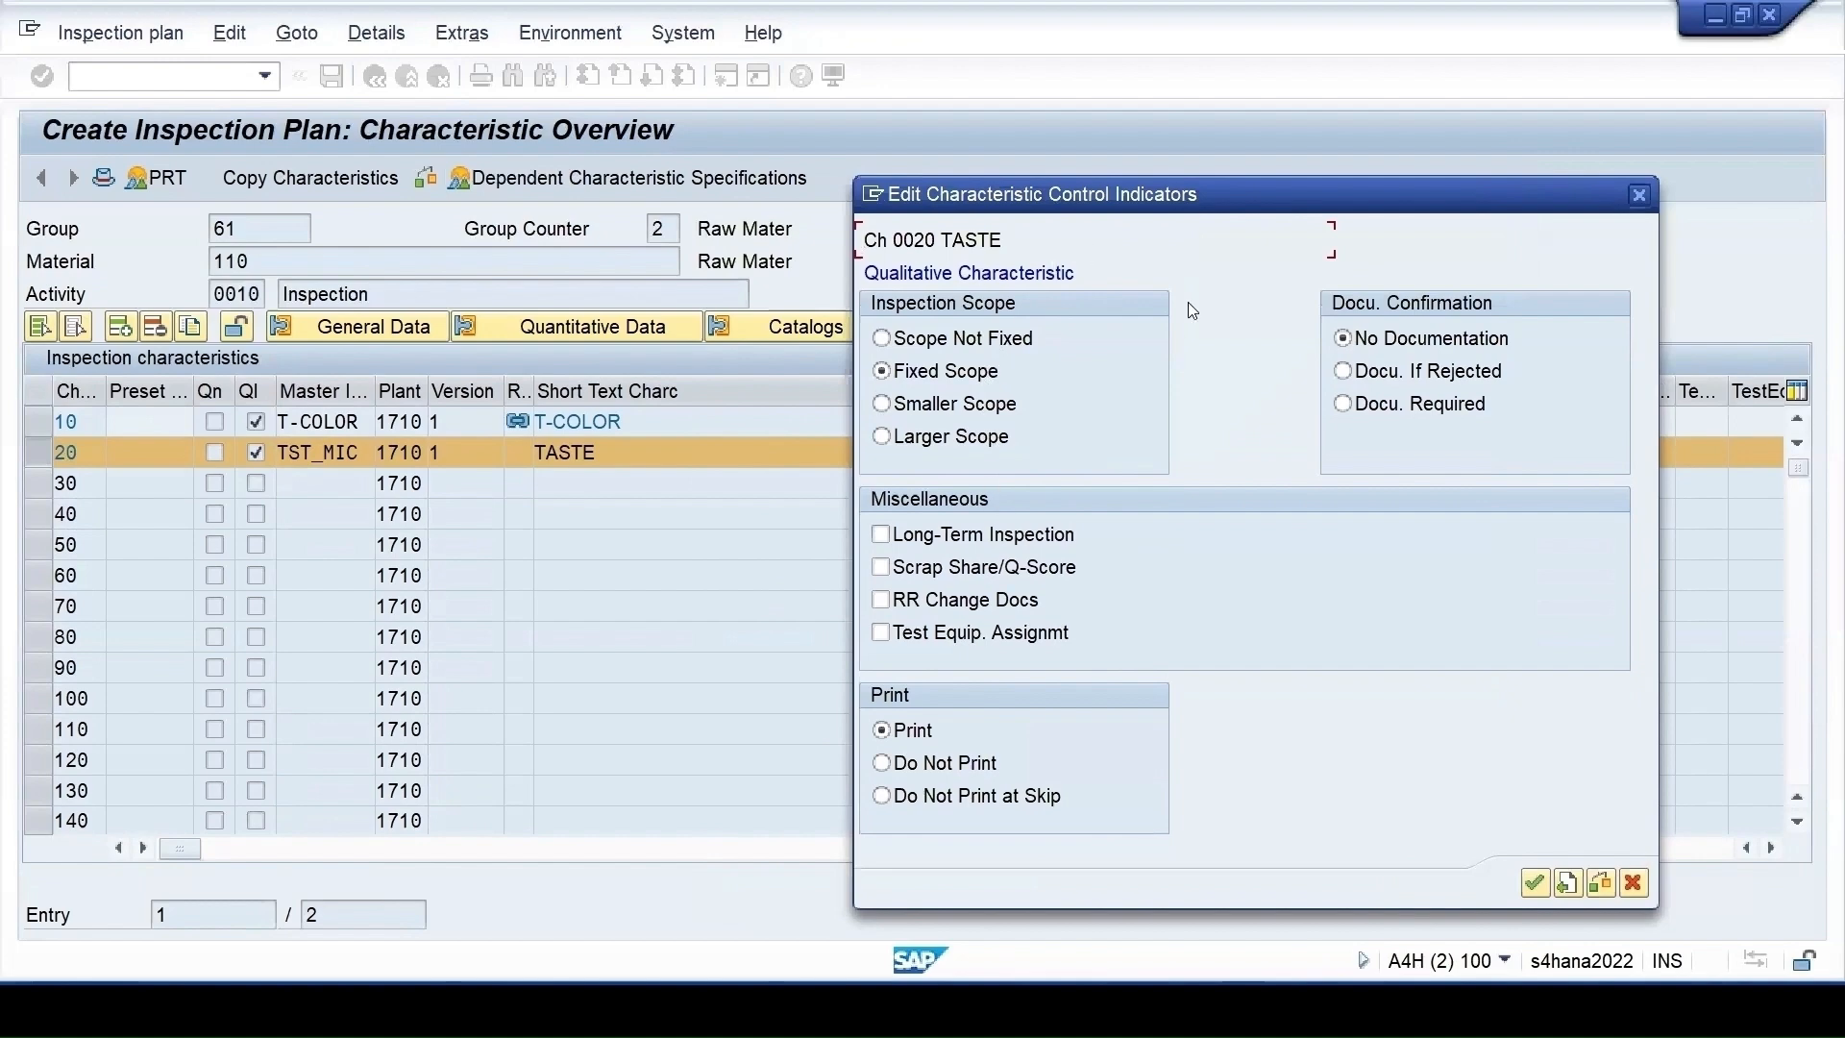
left_click(1534, 883)
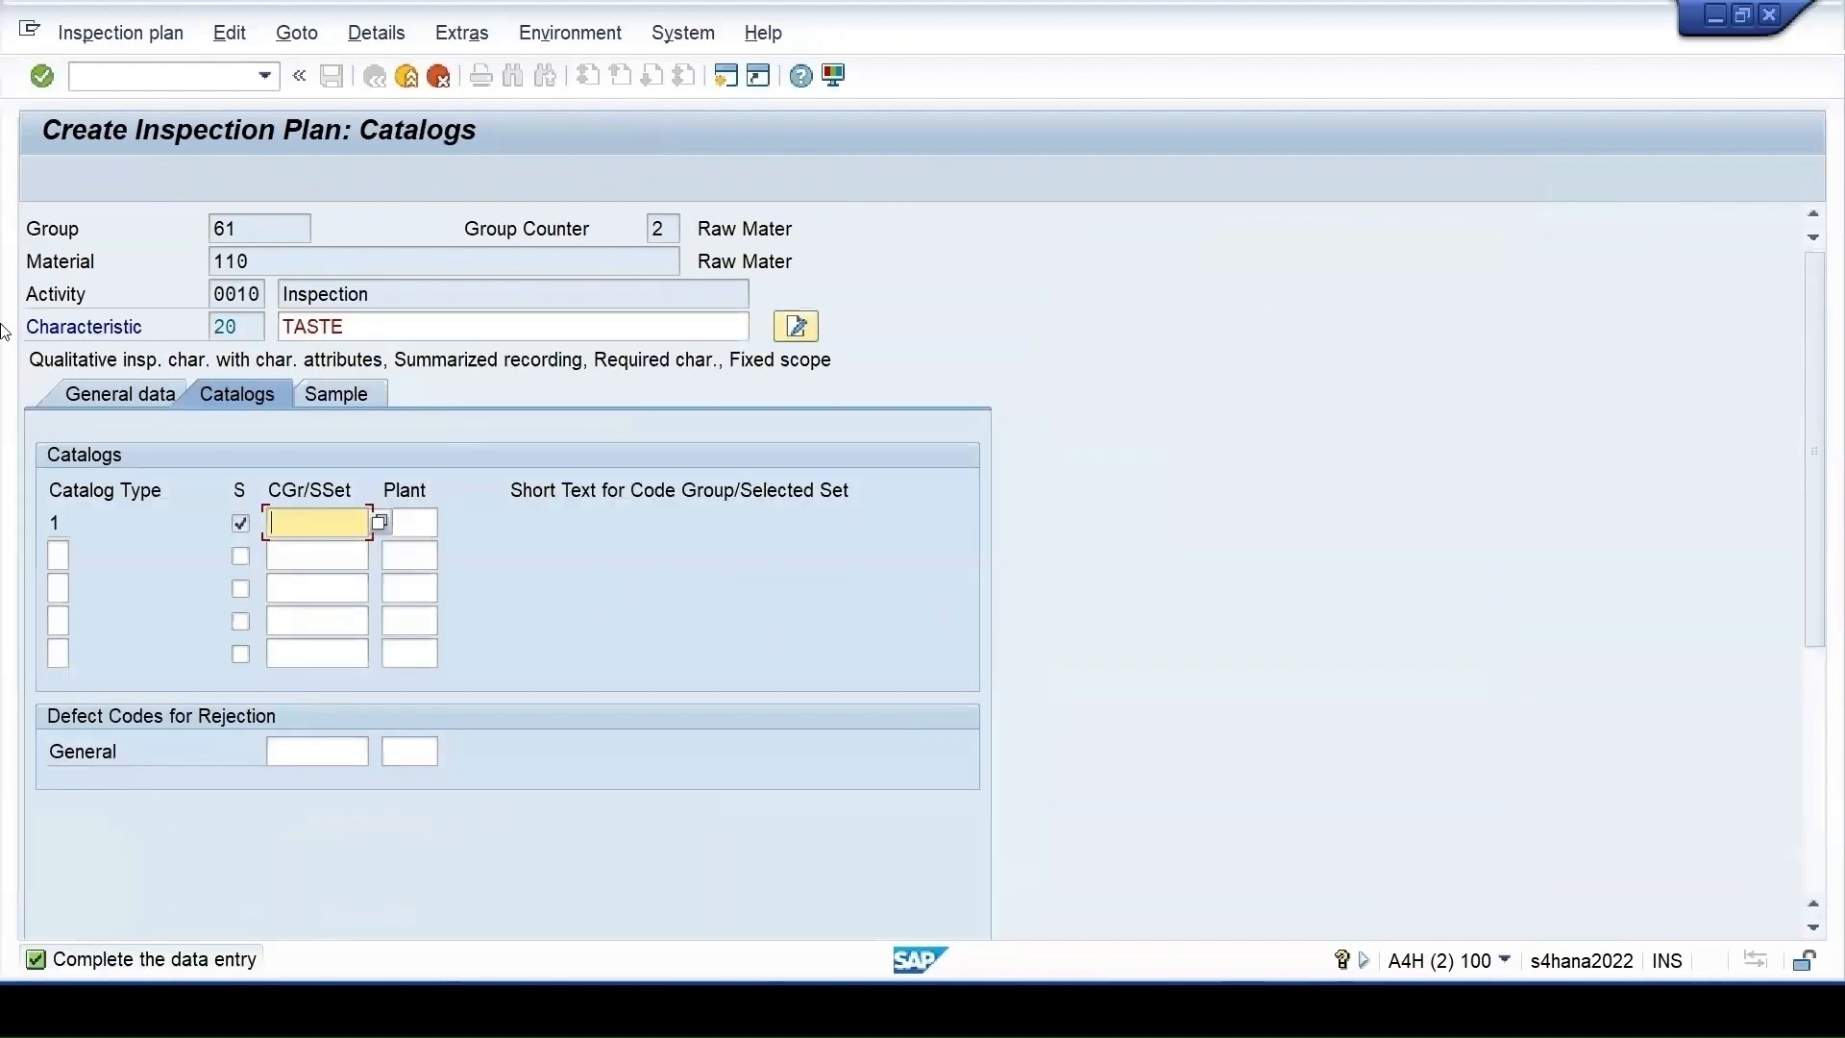
Assign selected set T-TASTE to TASTE's catalog, then exit and save the plan
left_click(377, 525)
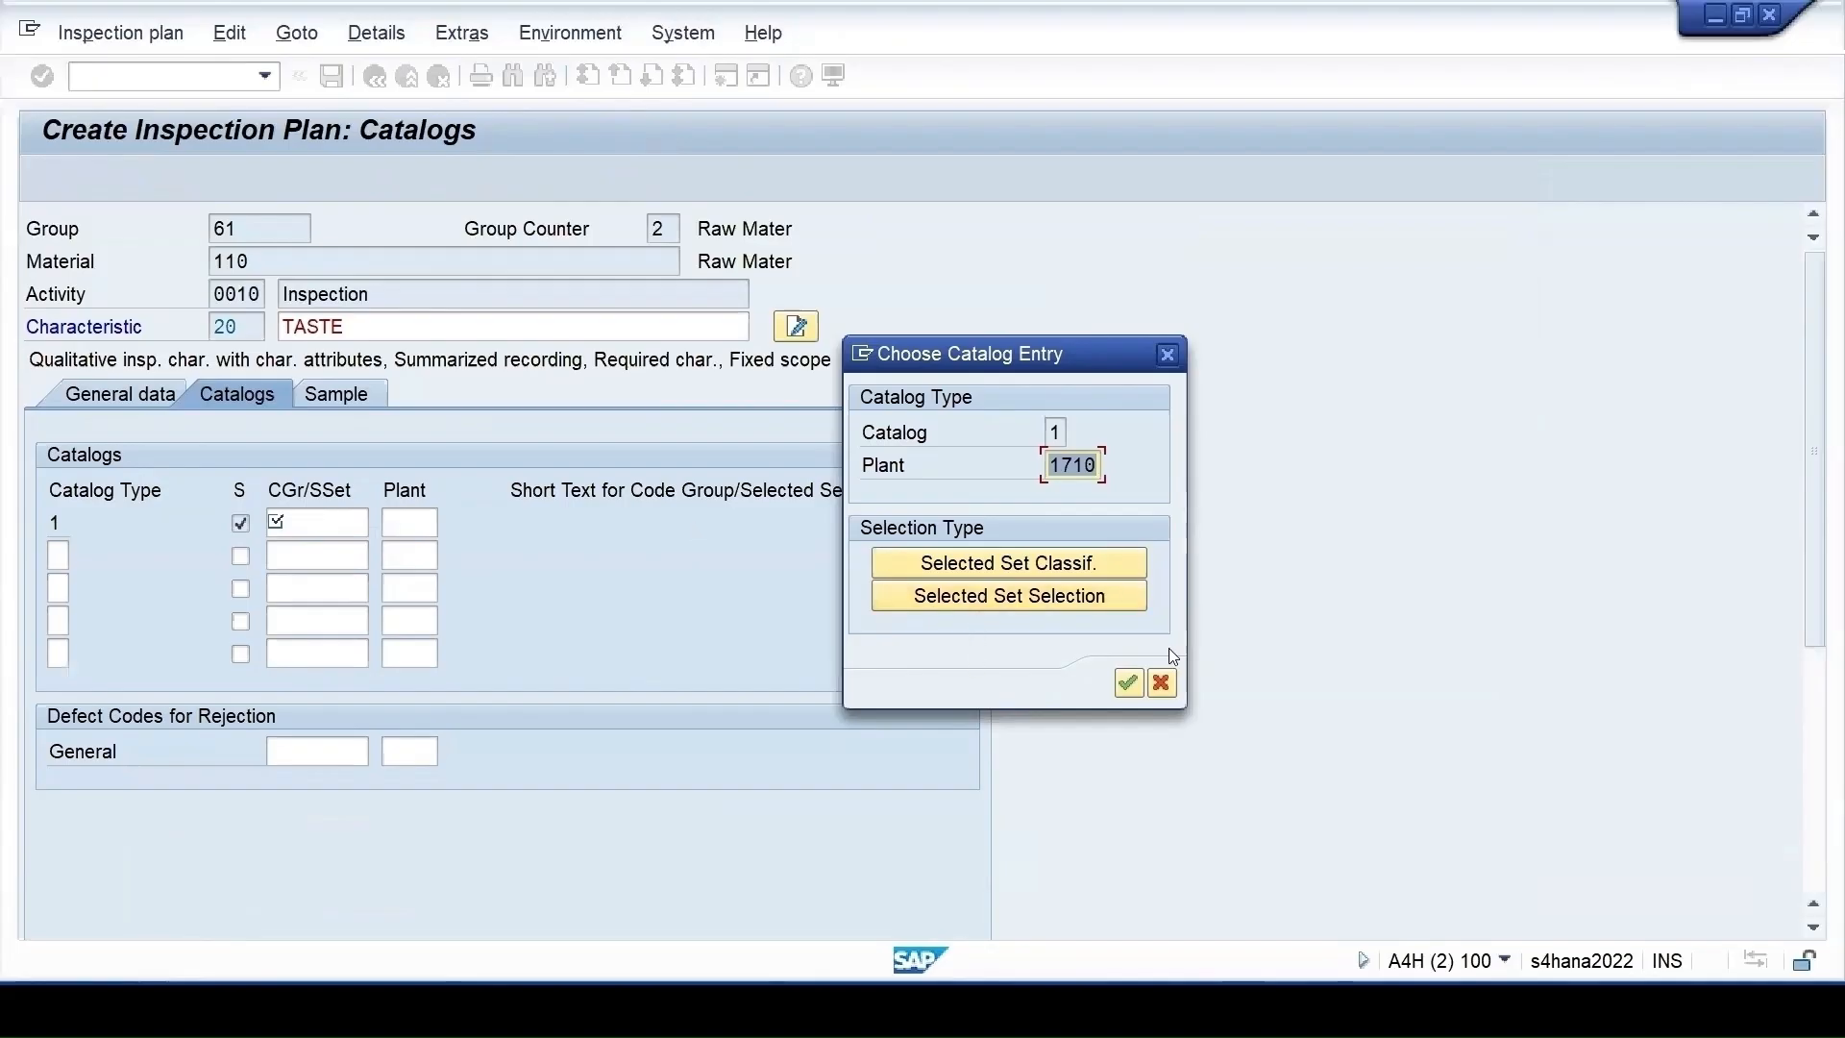
left_click(1033, 603)
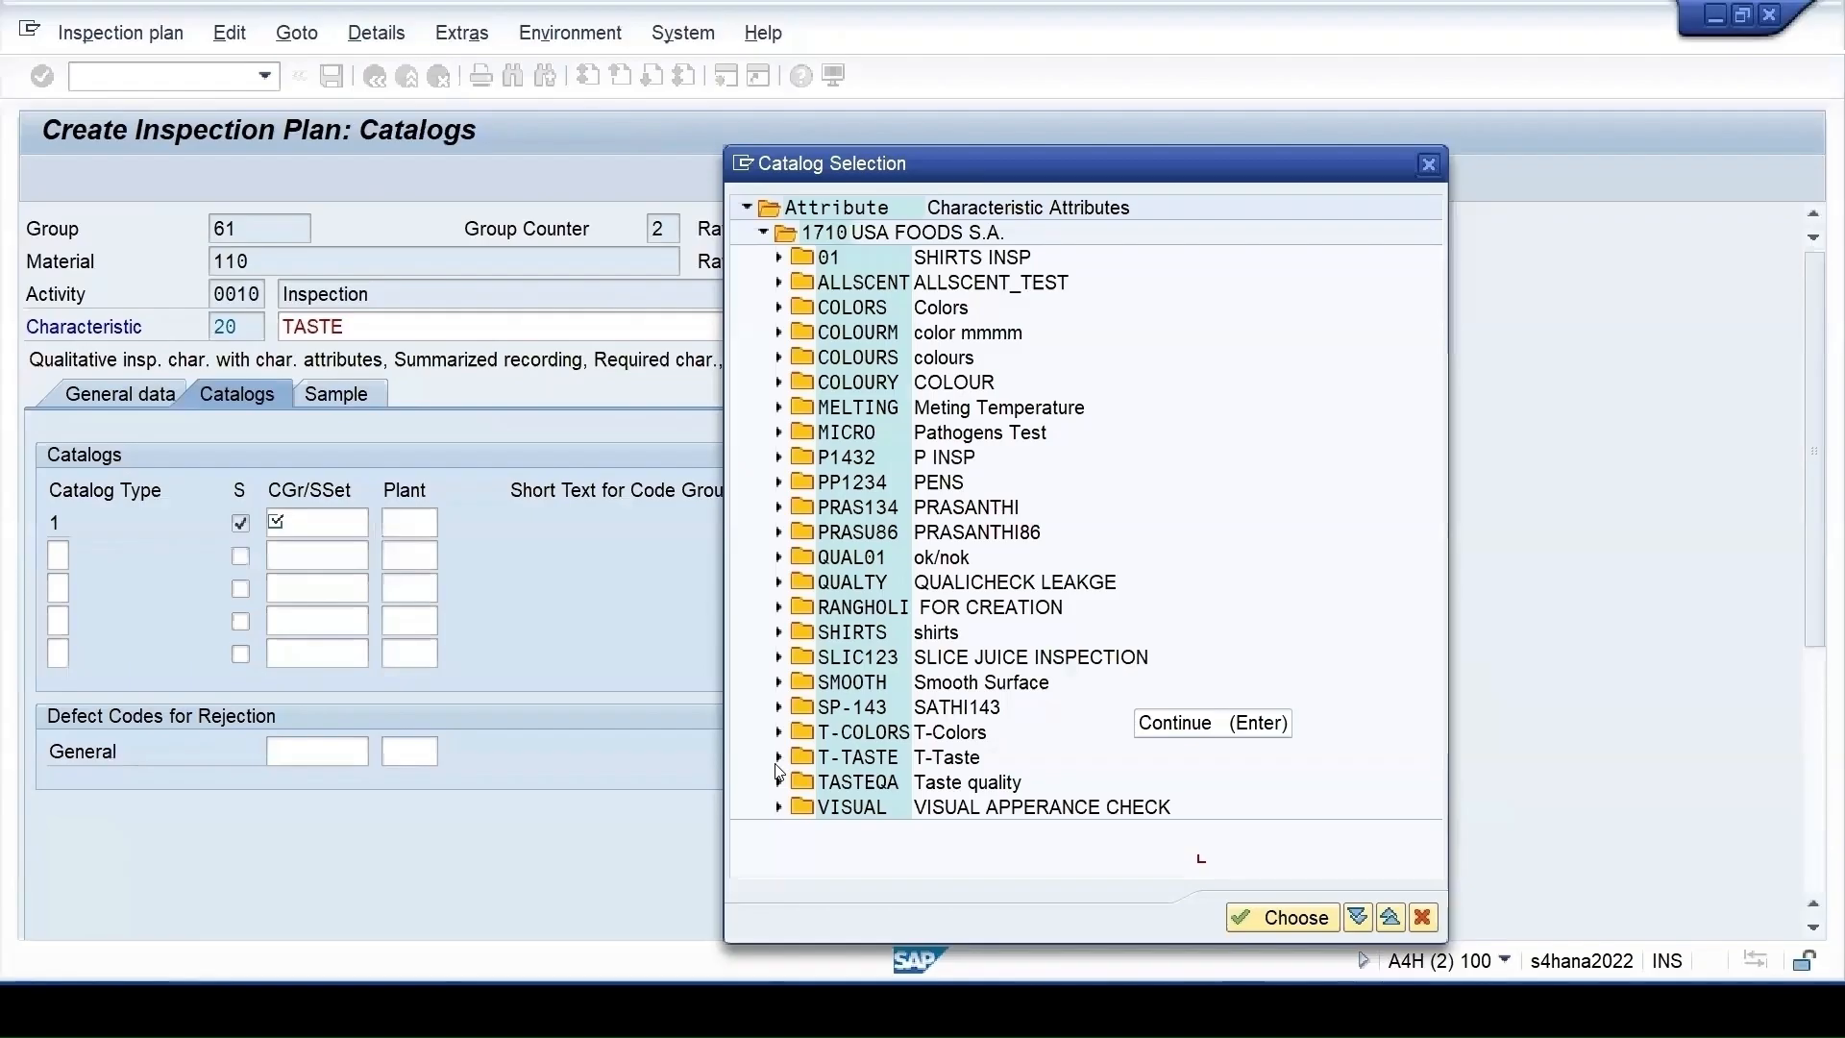
double_click(816, 764)
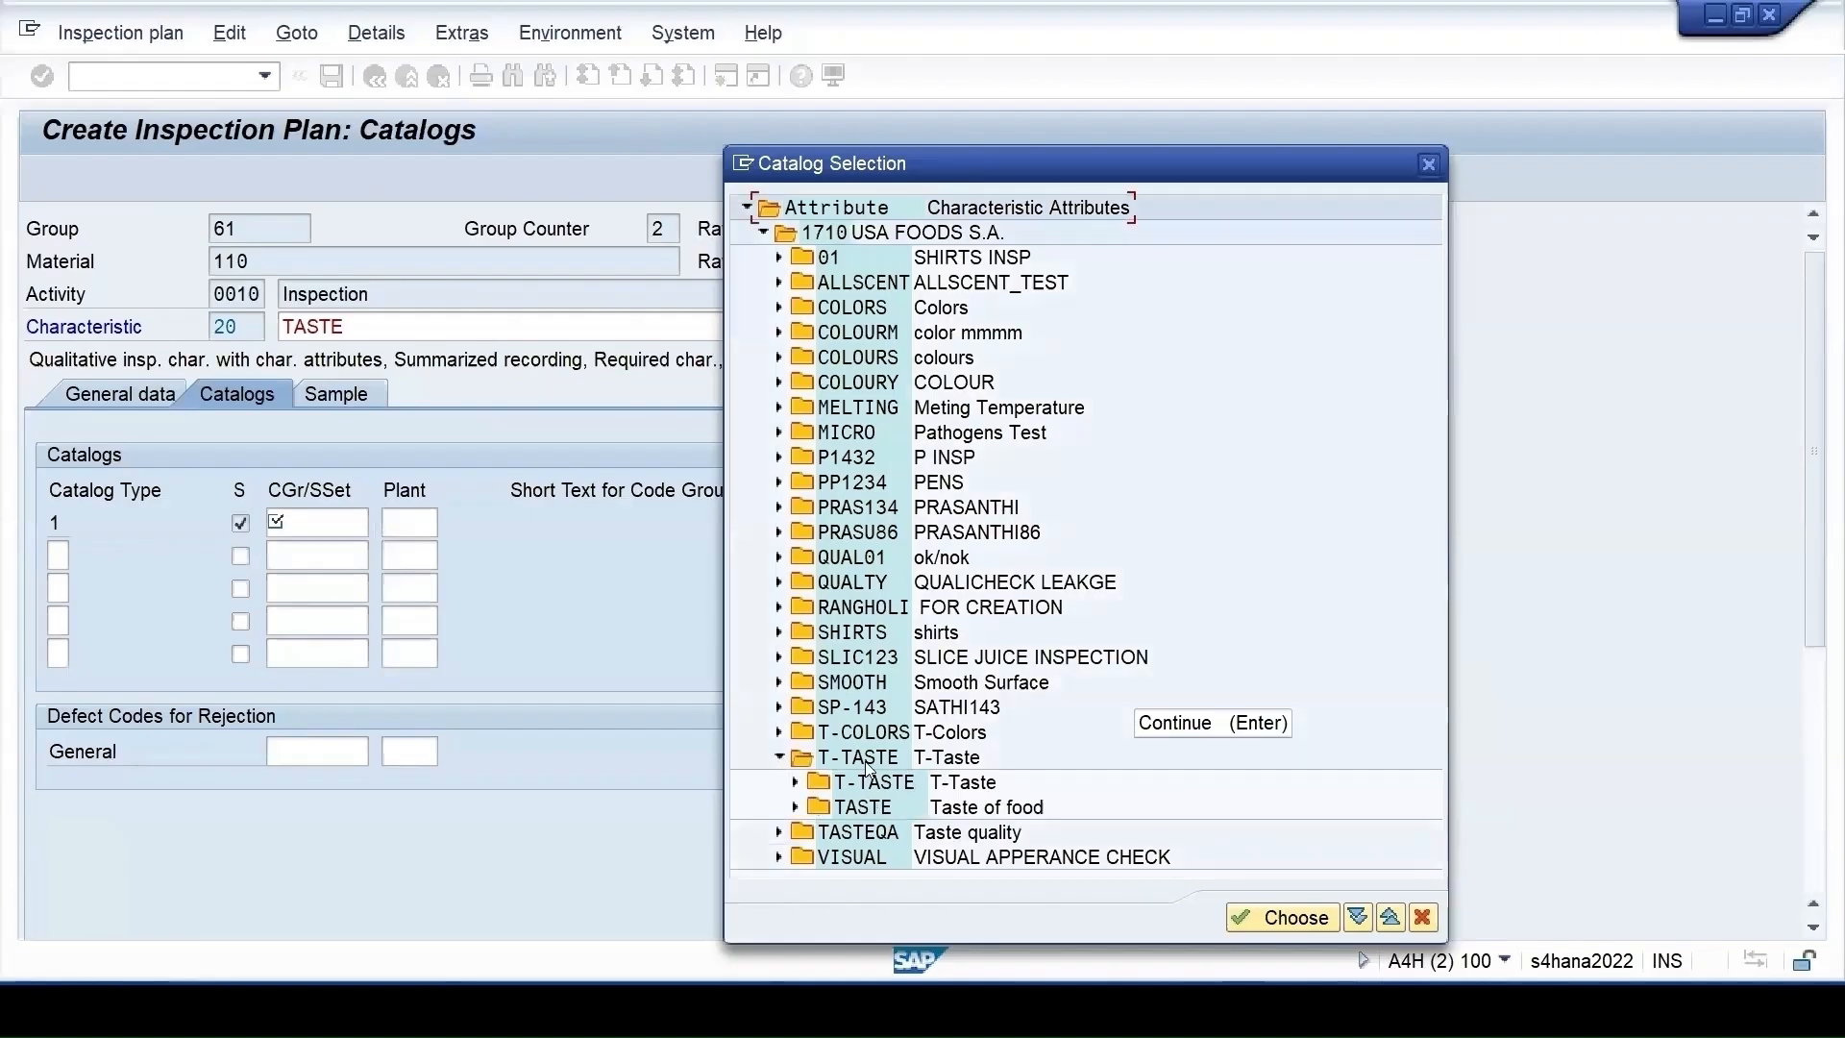
double_click(859, 757)
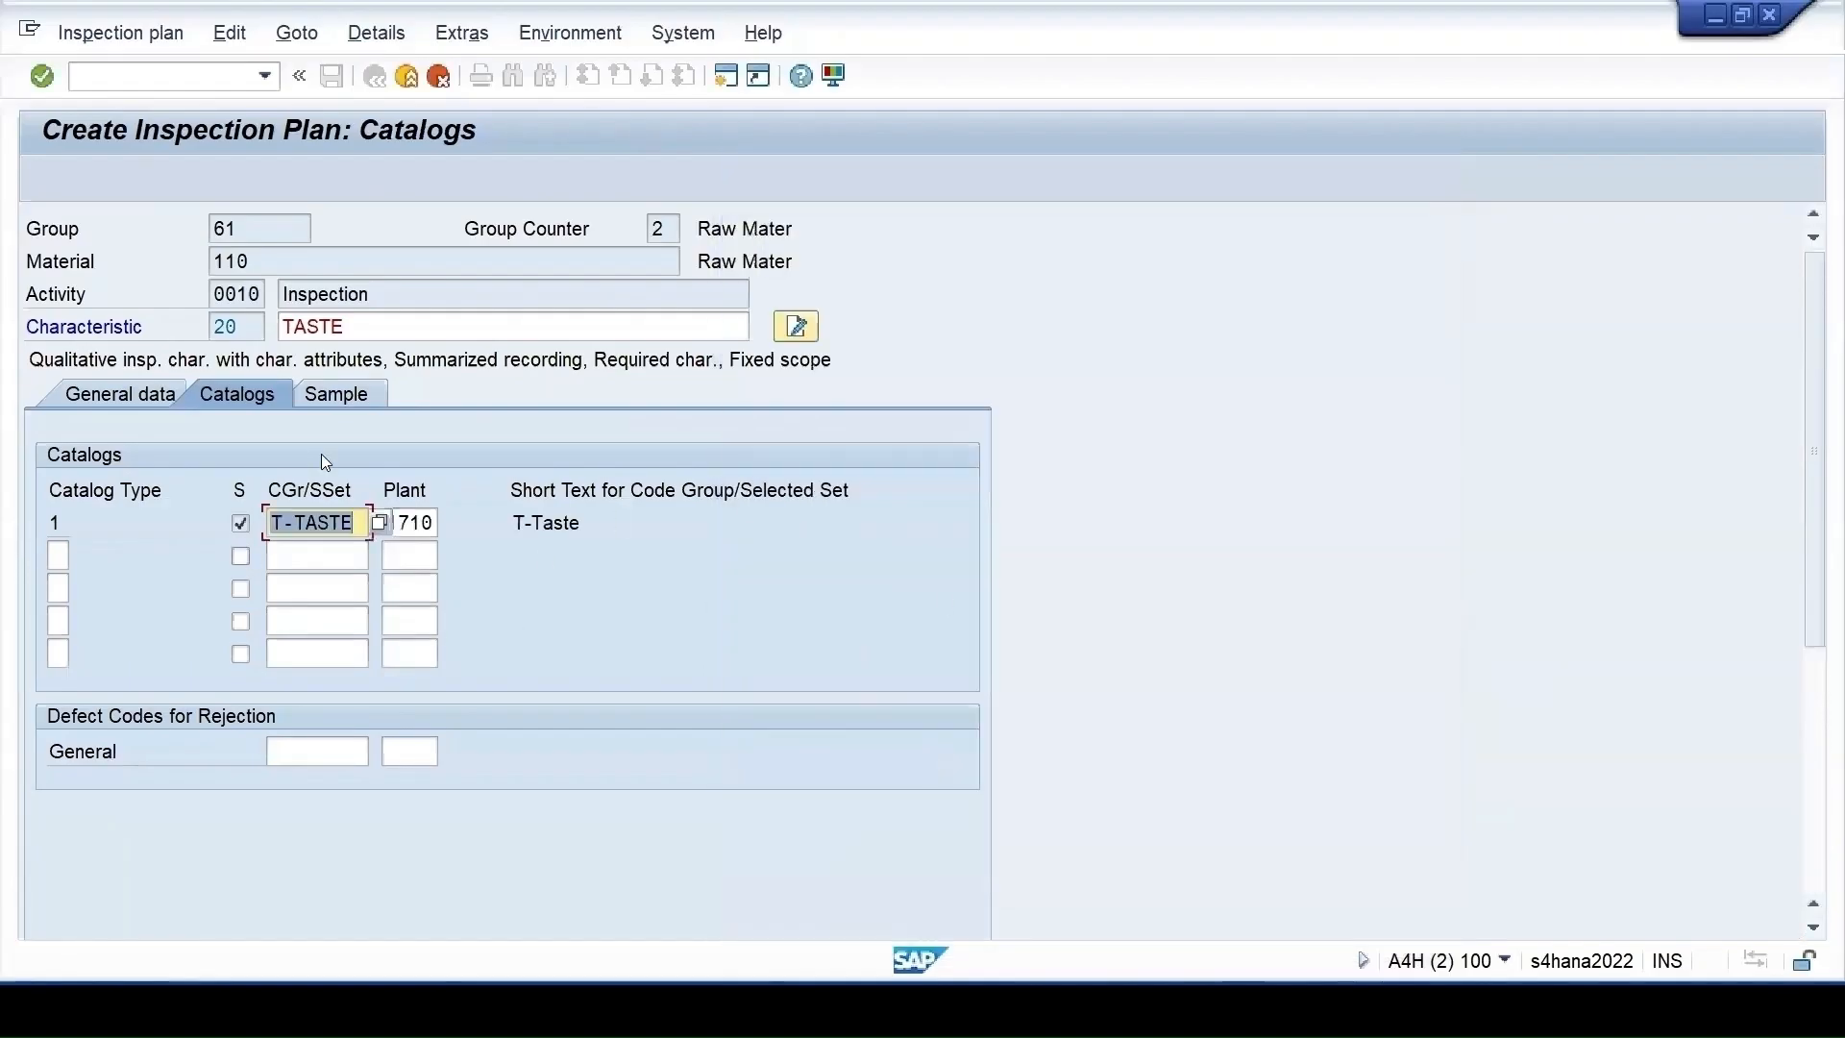
left_click(407, 77)
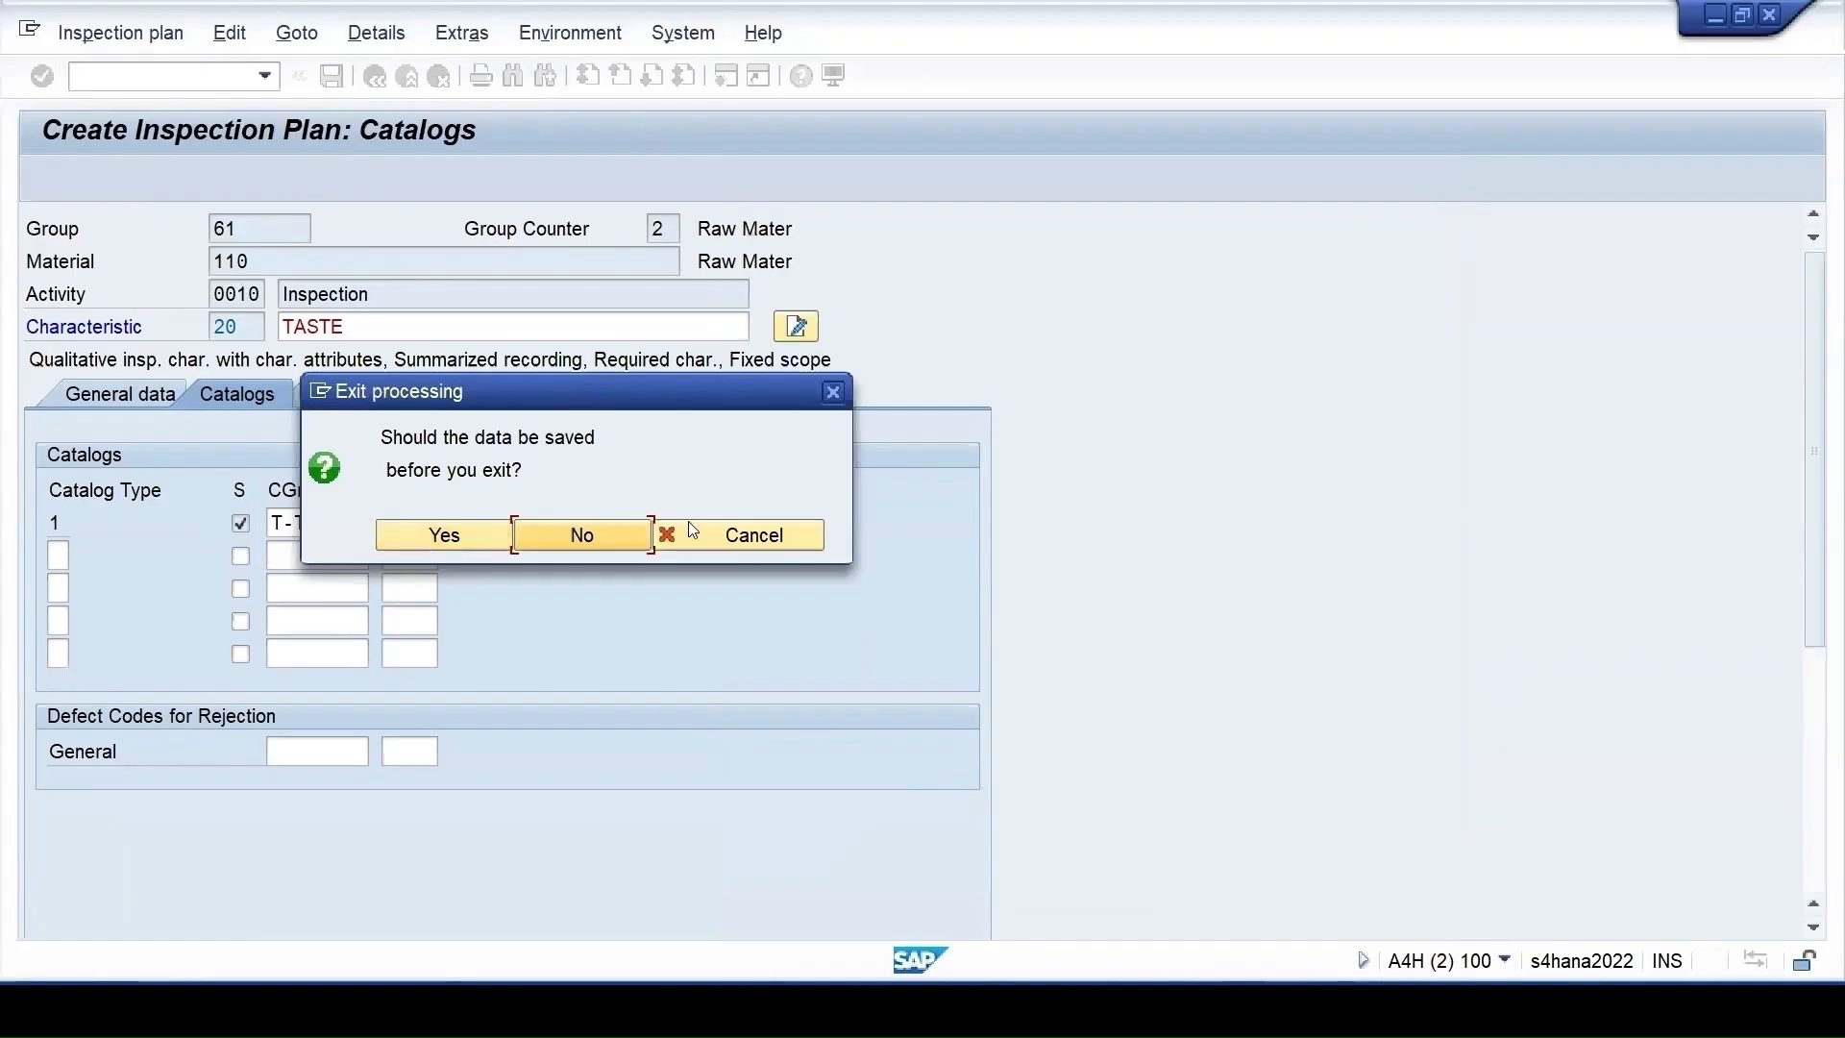
left_click(473, 538)
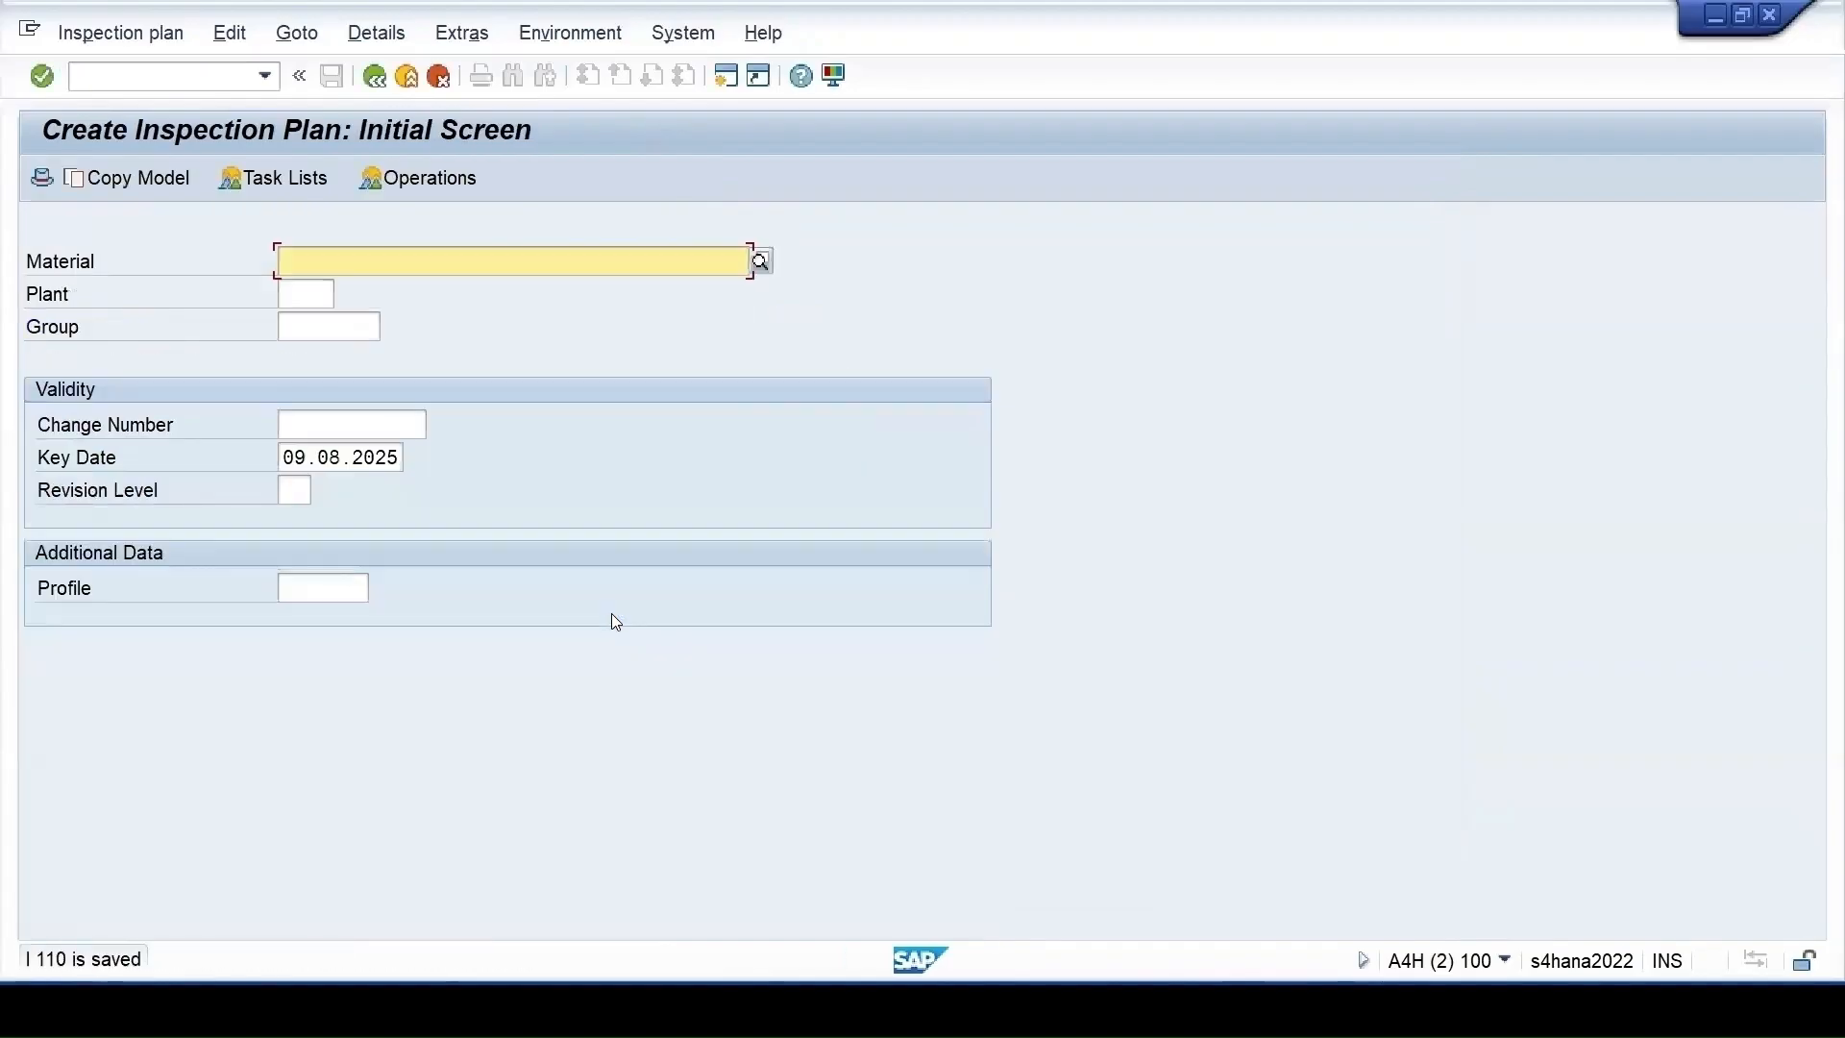
Open material 110's inspection plans at plant 1710 for changing (QP02)
left_click(296, 266)
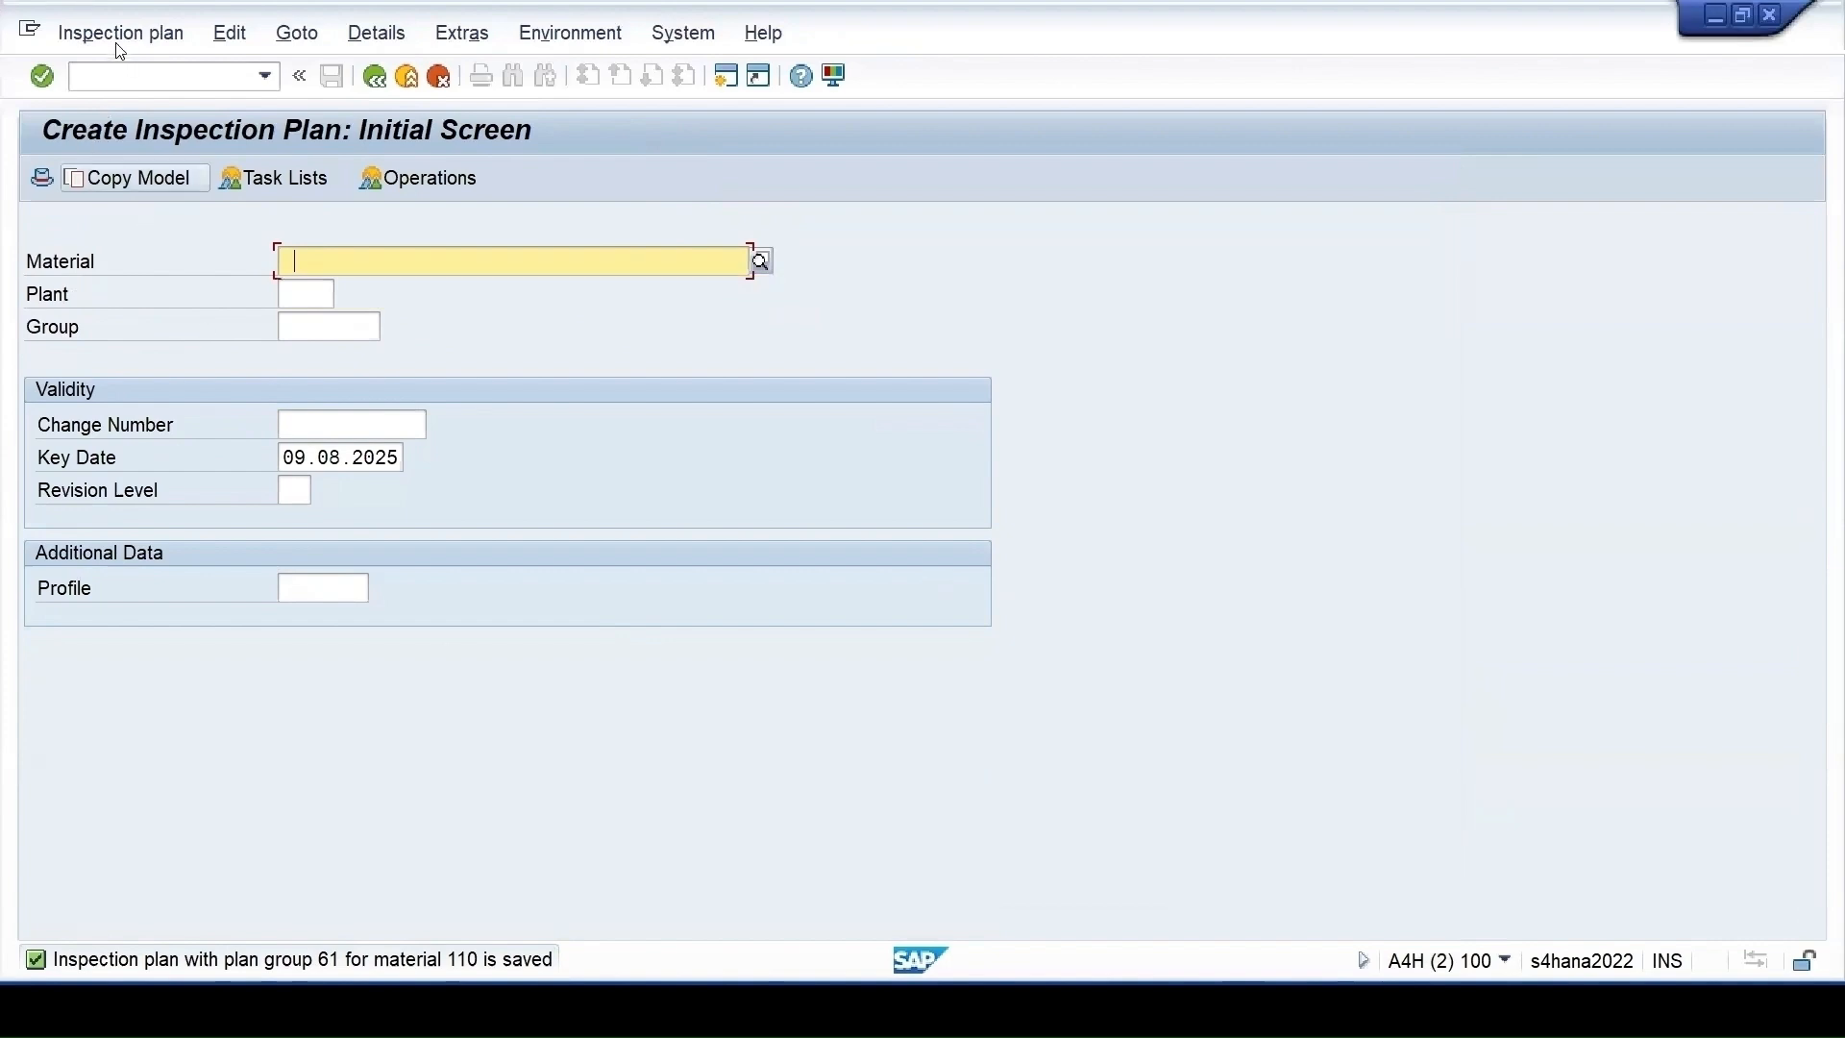
left_click(115, 32)
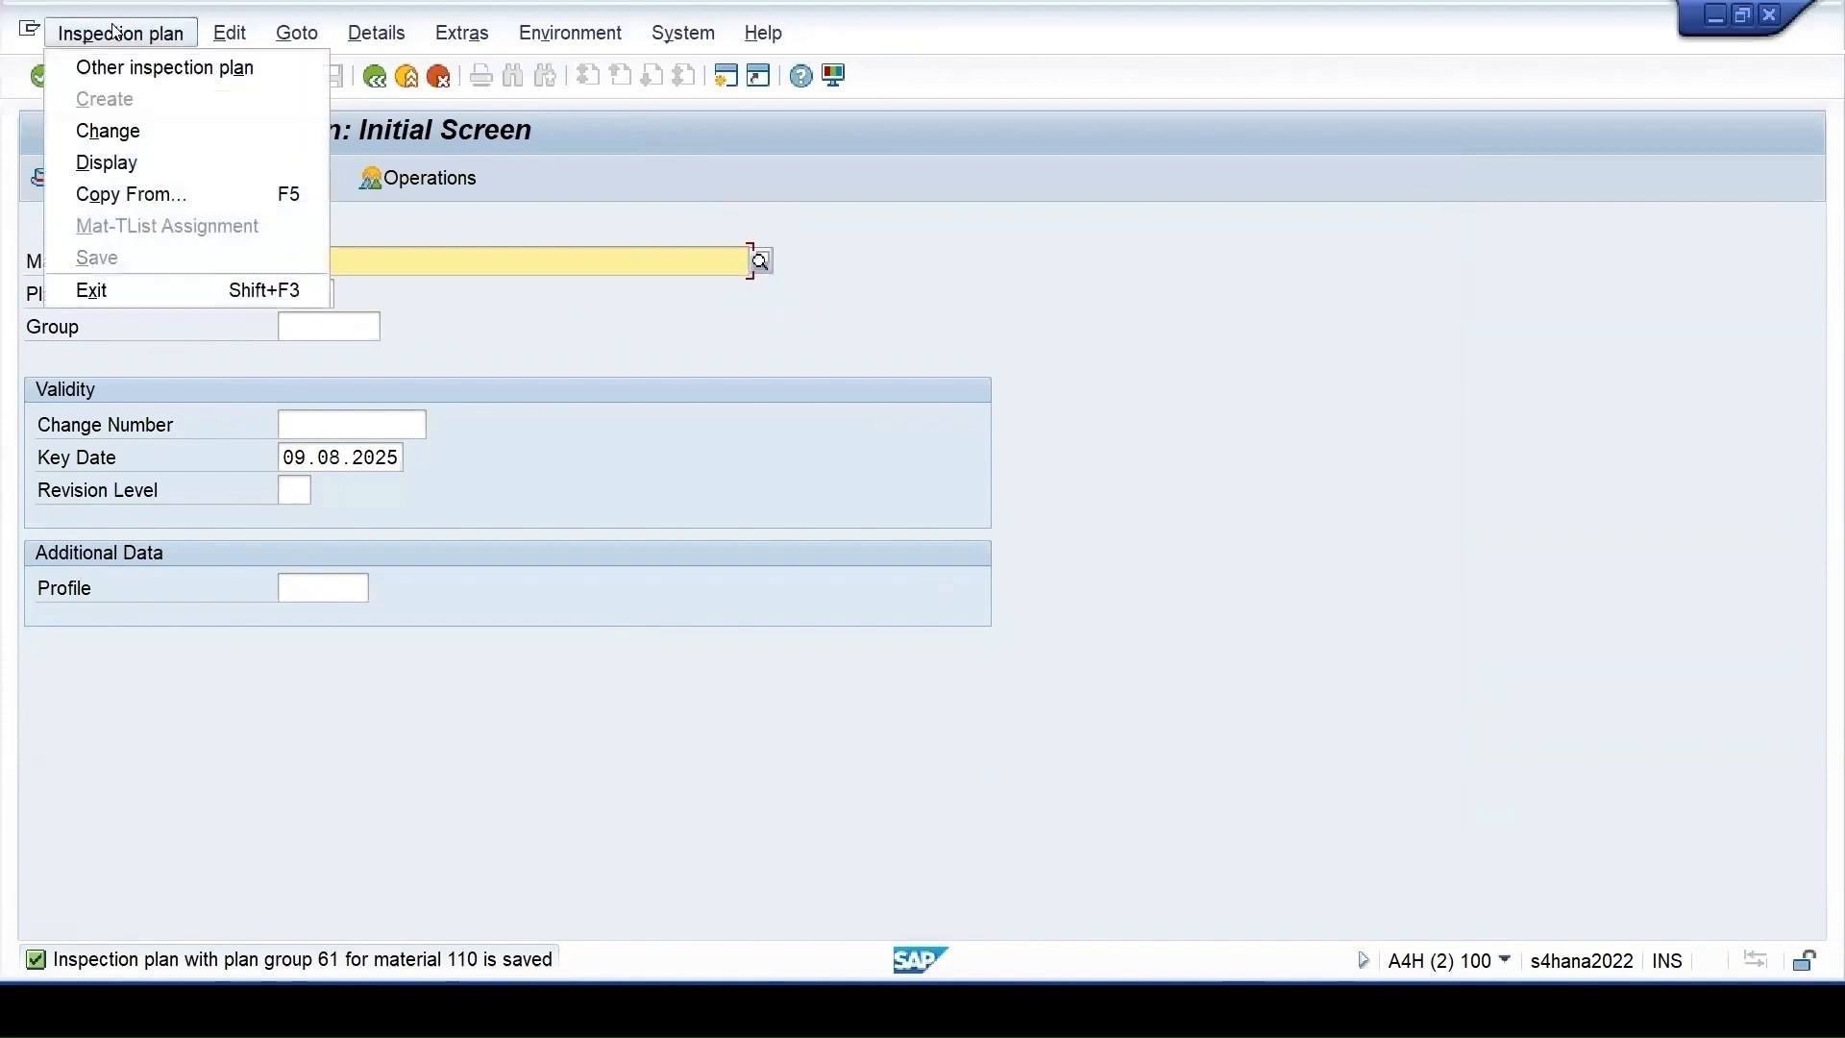
left_click(108, 131)
left_click(1505, 960)
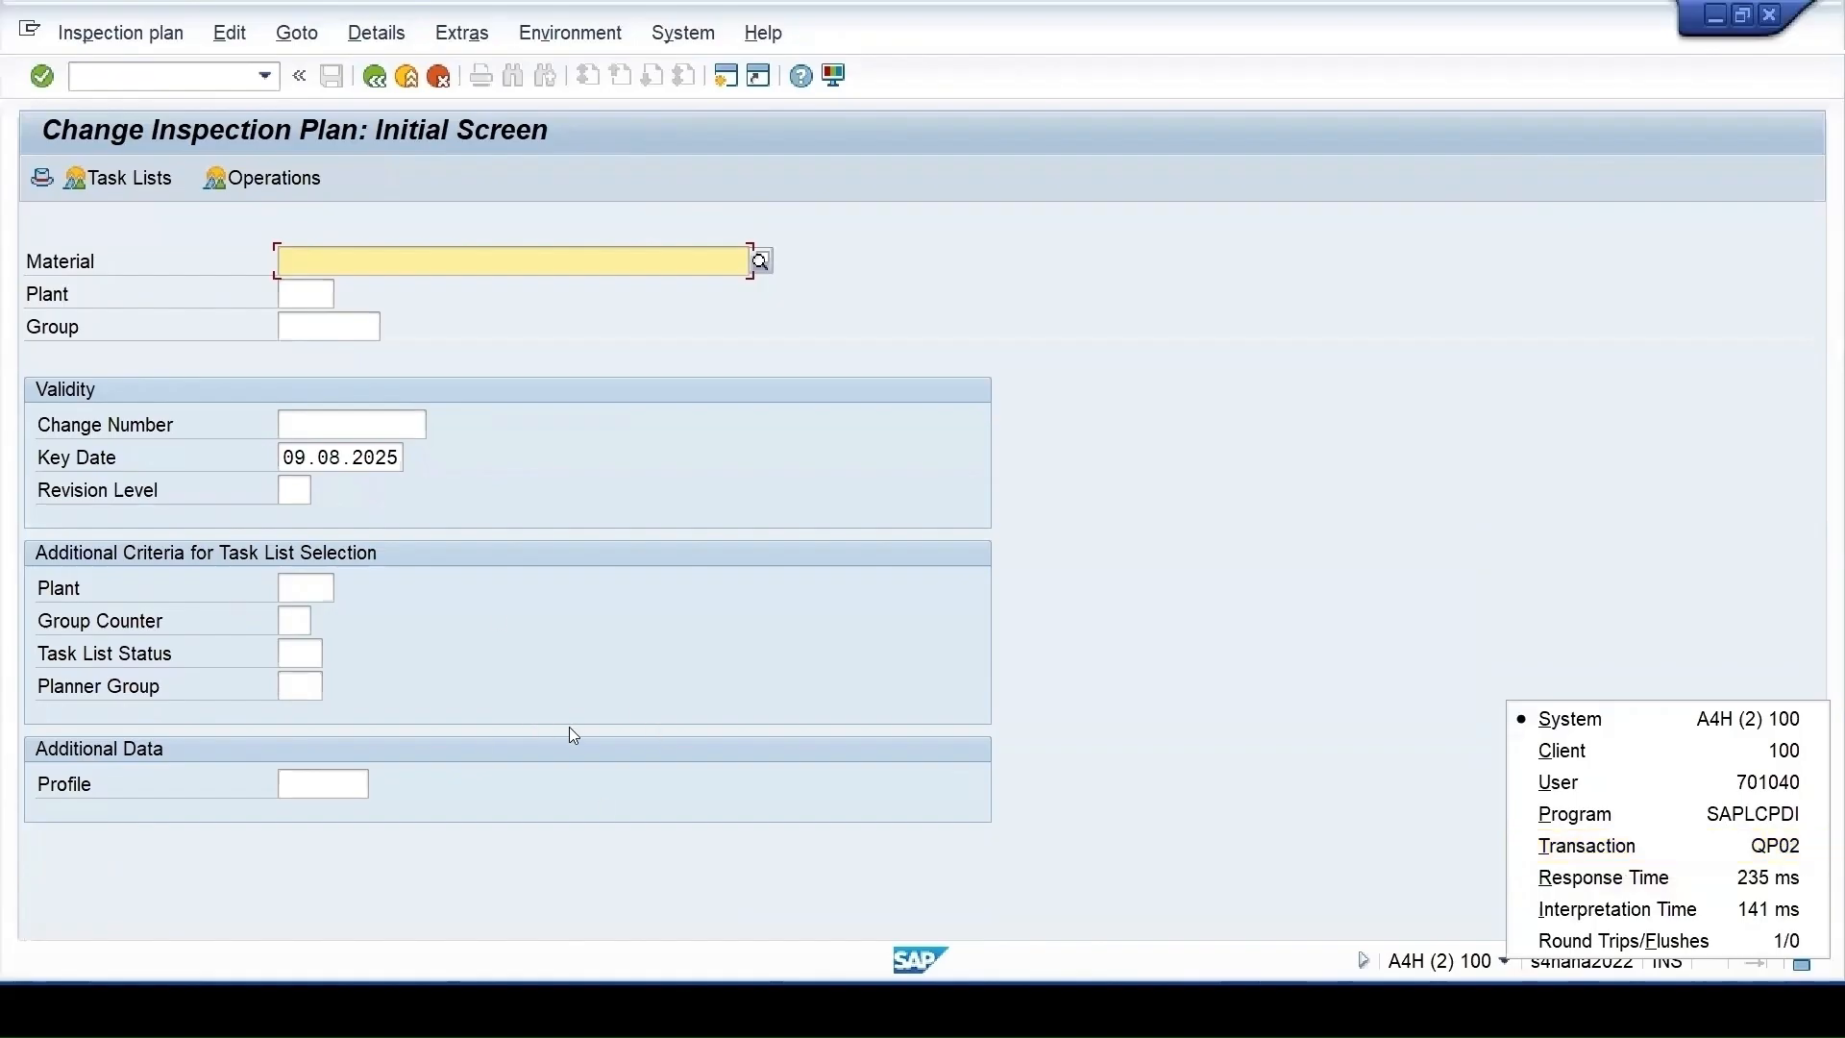
left_click(321, 288)
left_click(300, 291)
left_click(301, 292)
key("Return")
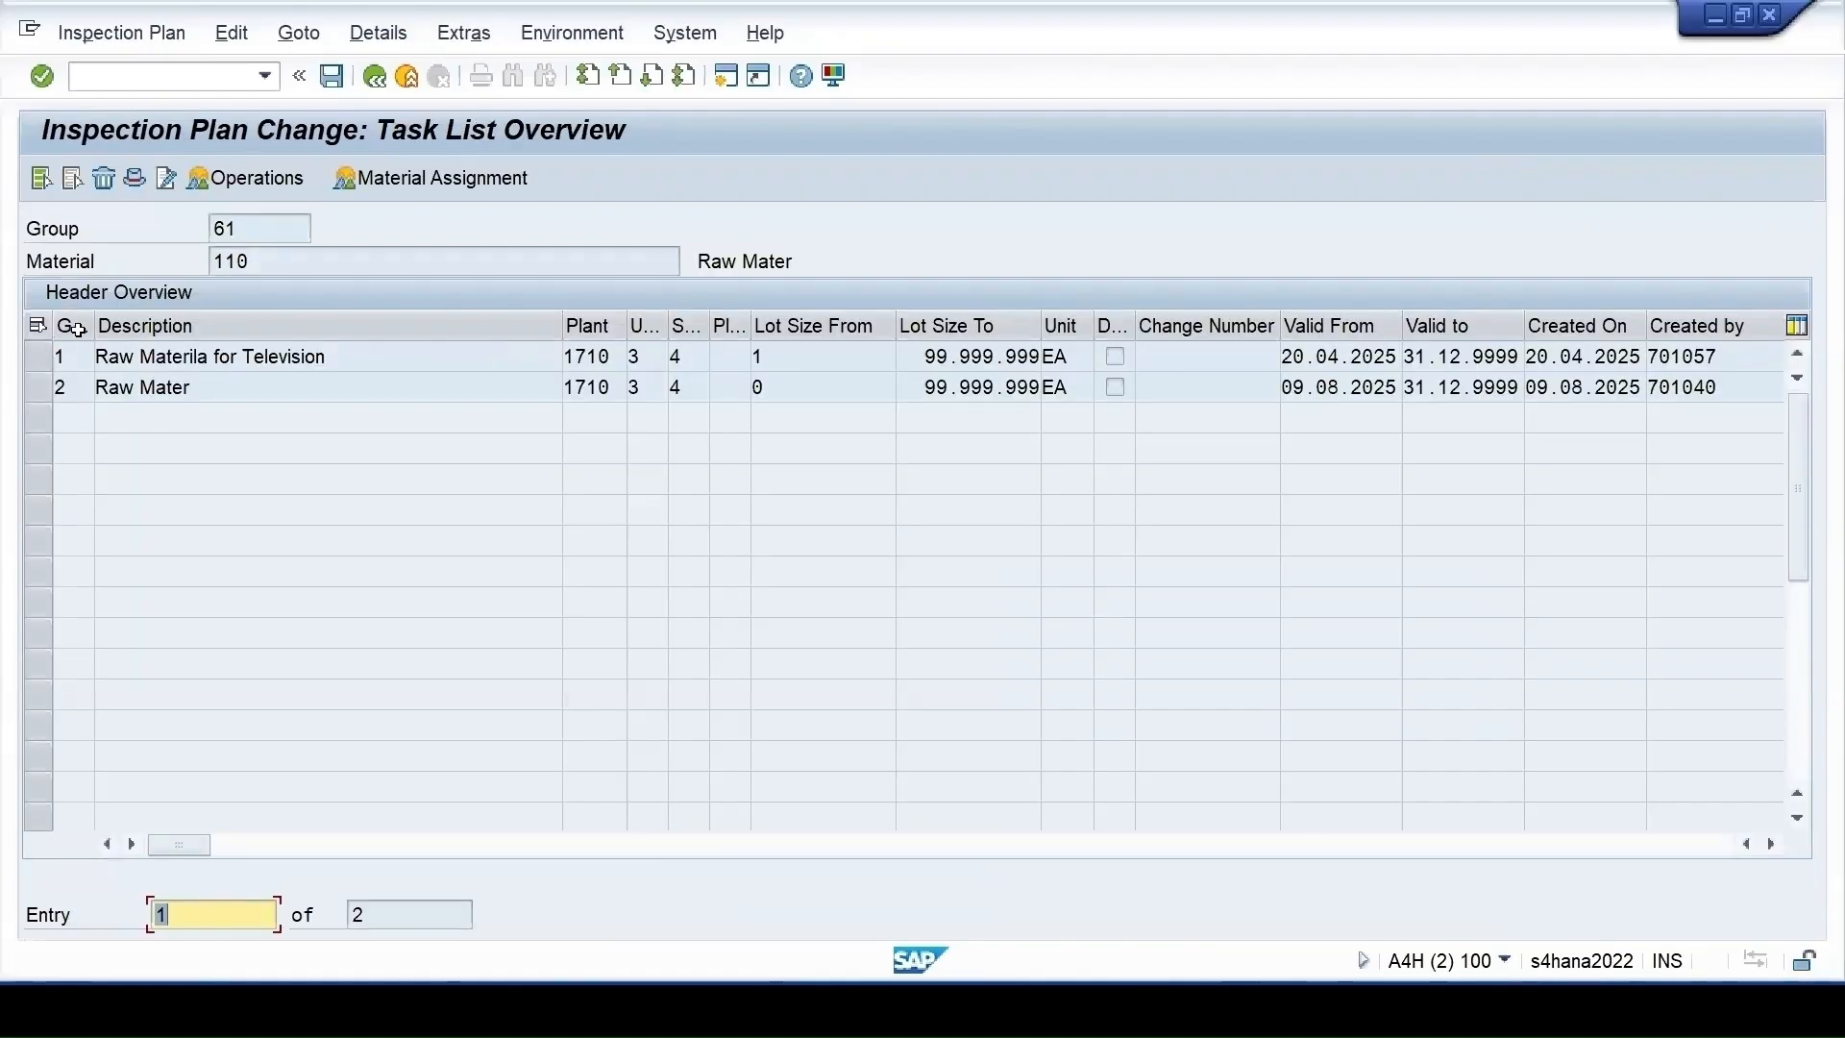
Tick the Deletion Flag in group counter 1's header, leaving counter 2 unflagged
left_click_drag(94, 322, 129, 325)
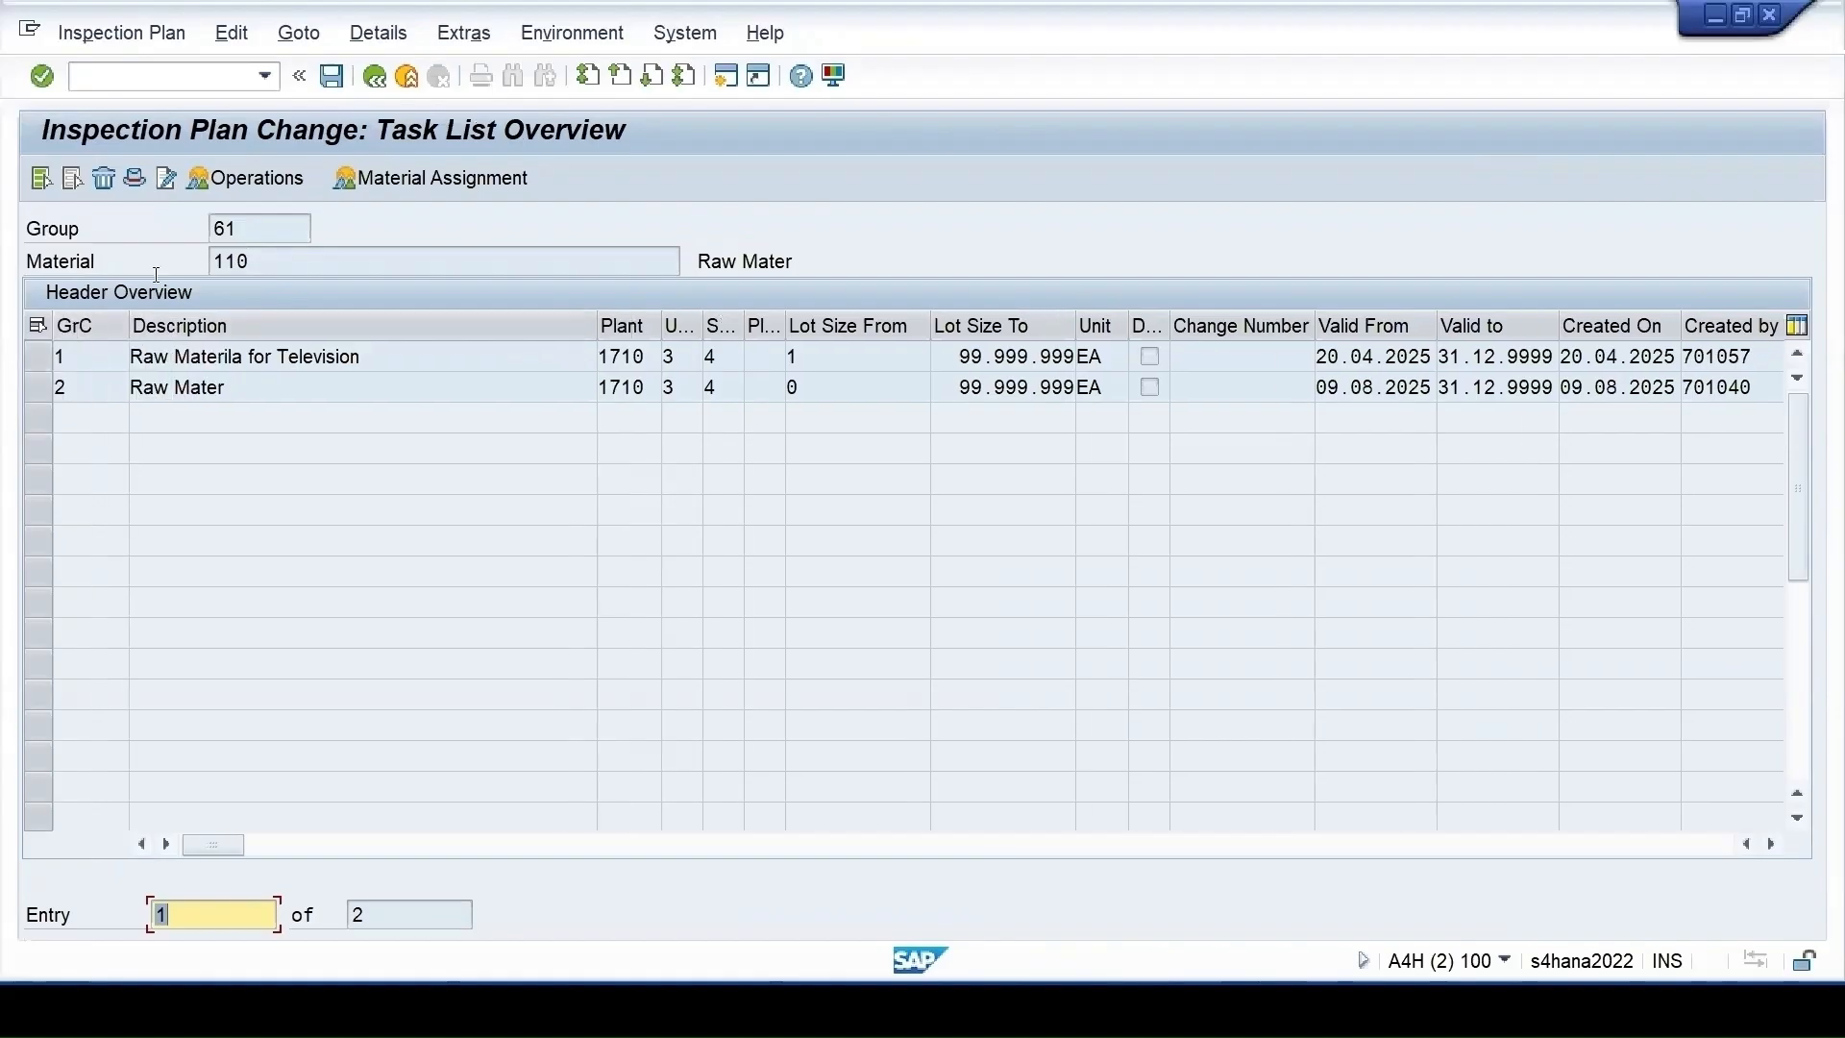
left_click(238, 225)
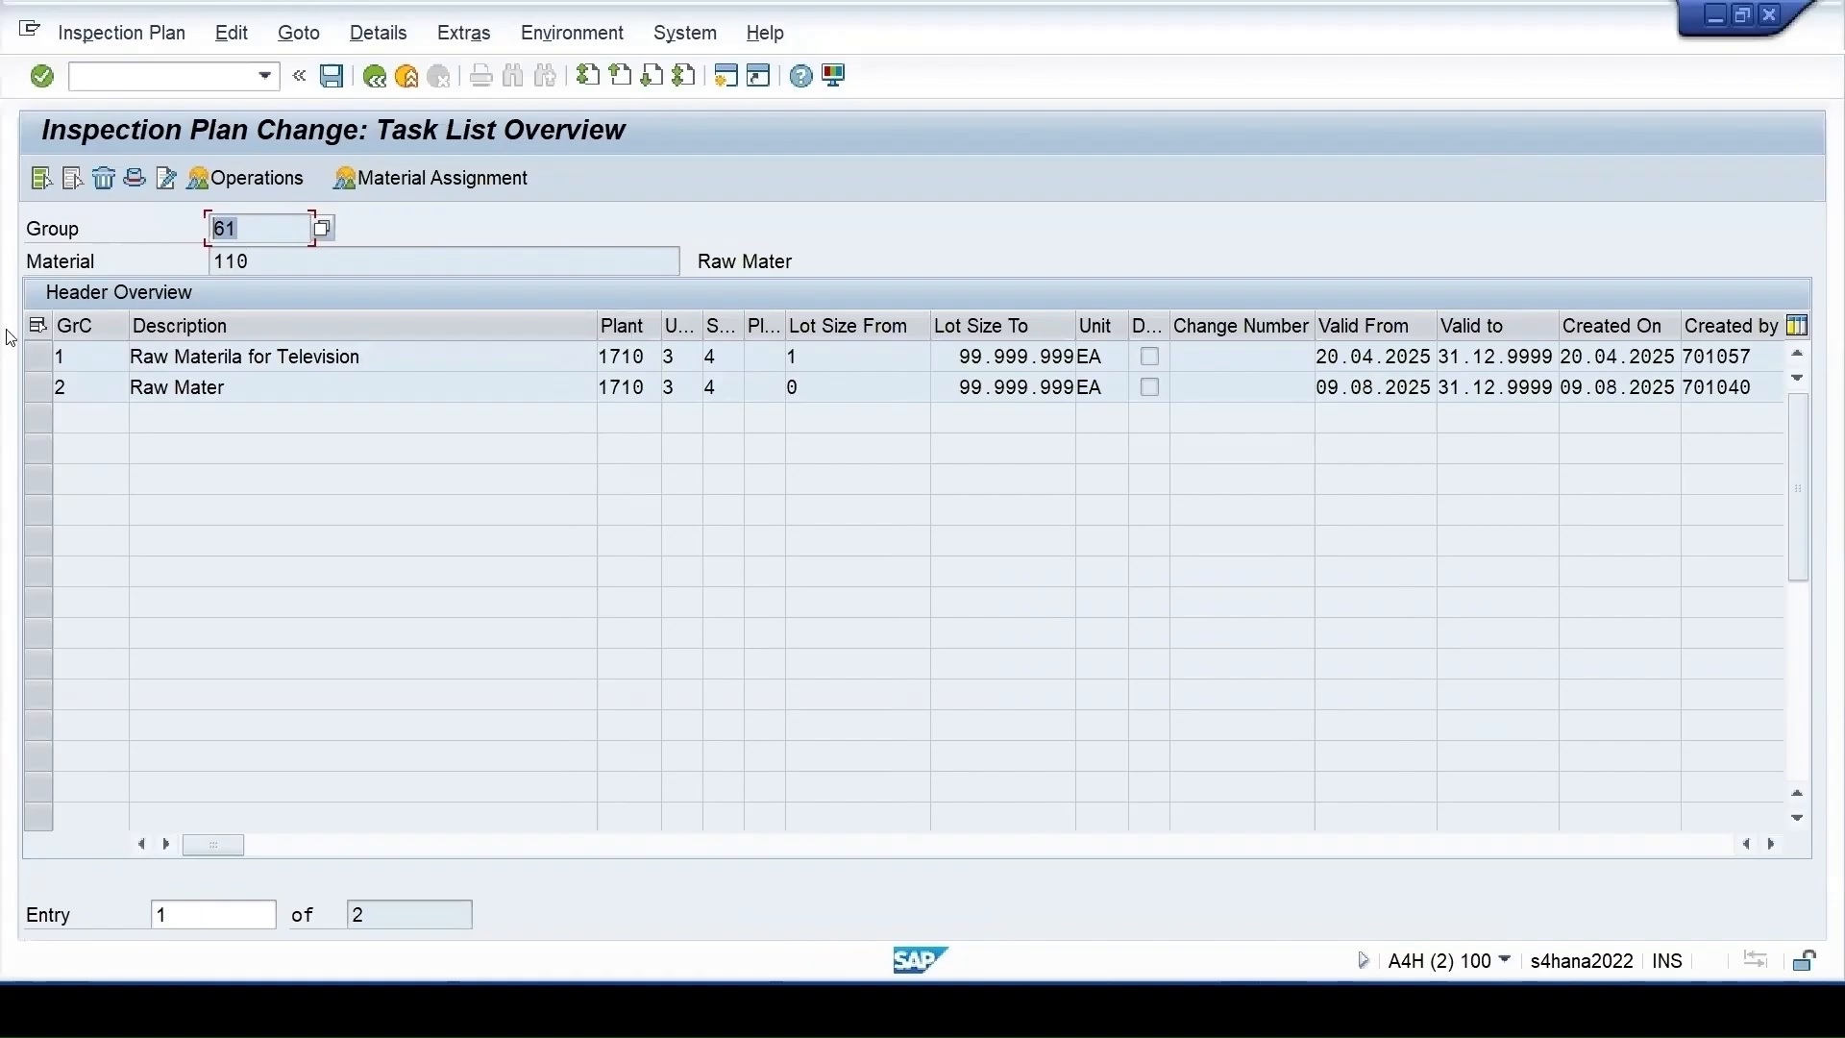
left_click(31, 361)
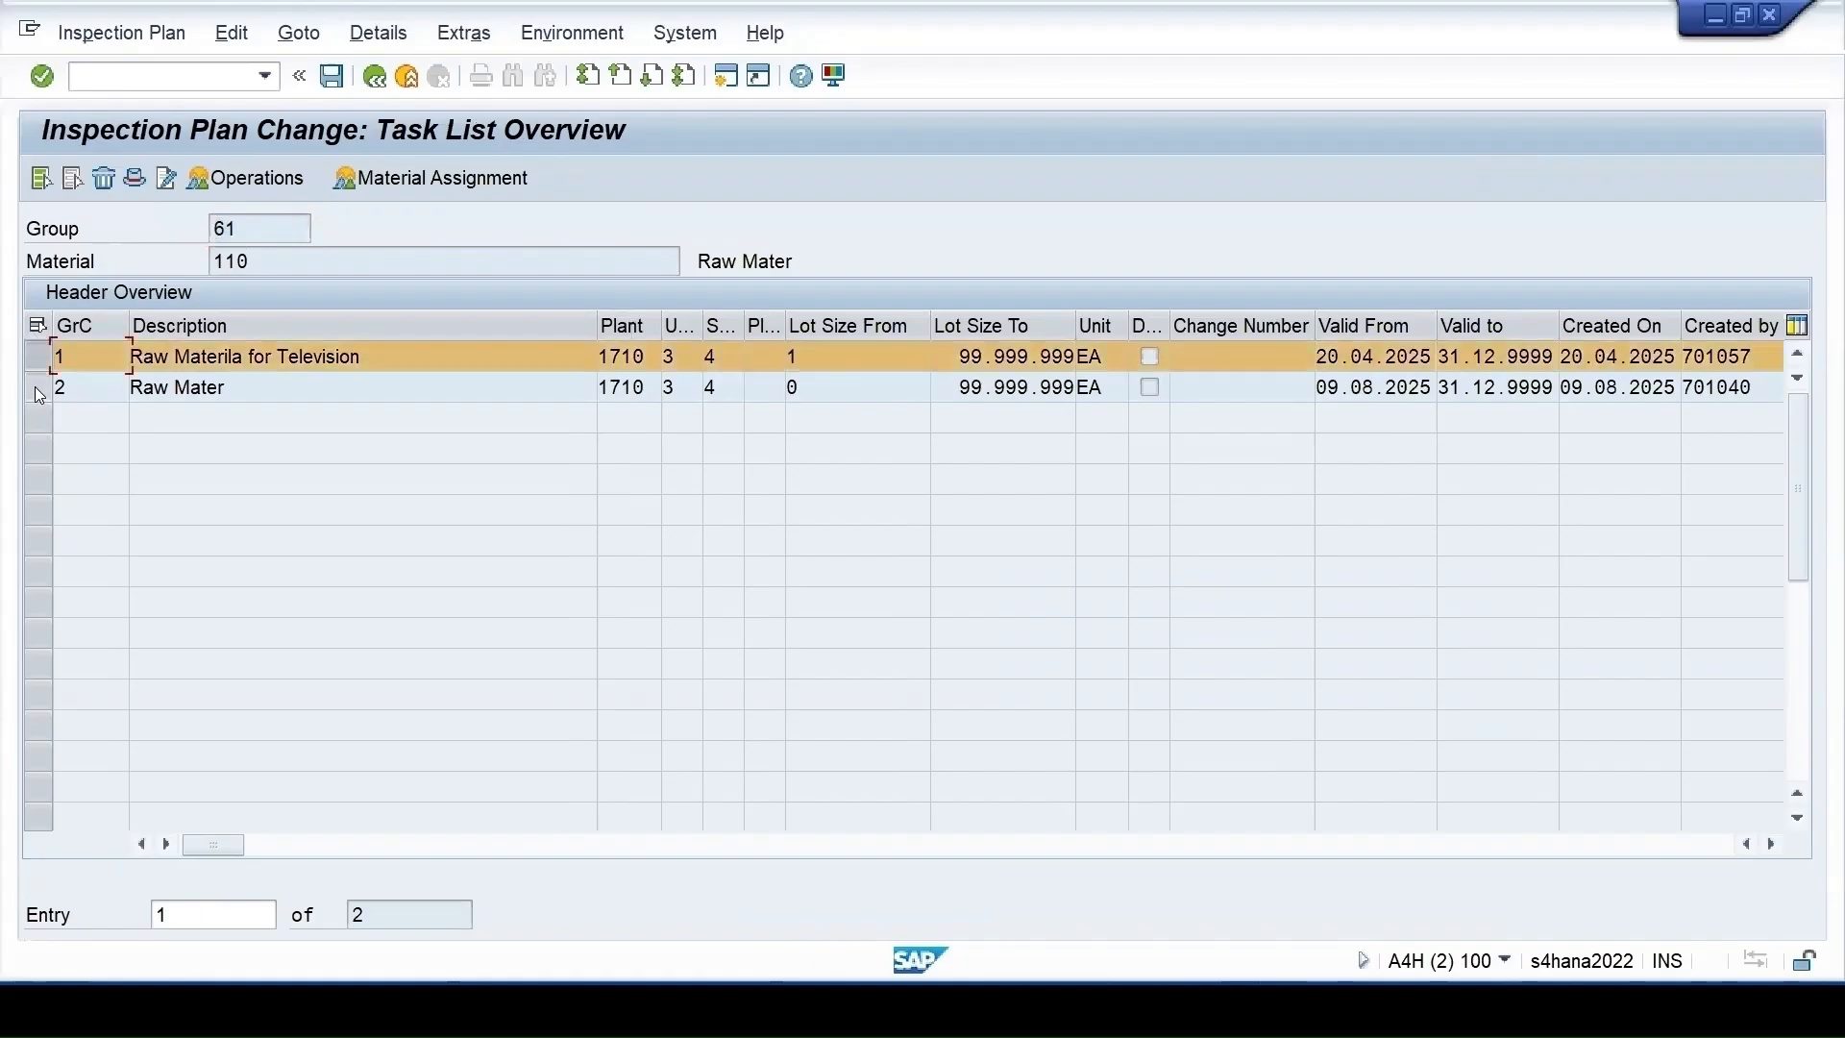
left_click(34, 389)
left_click_drag(703, 326, 714, 326)
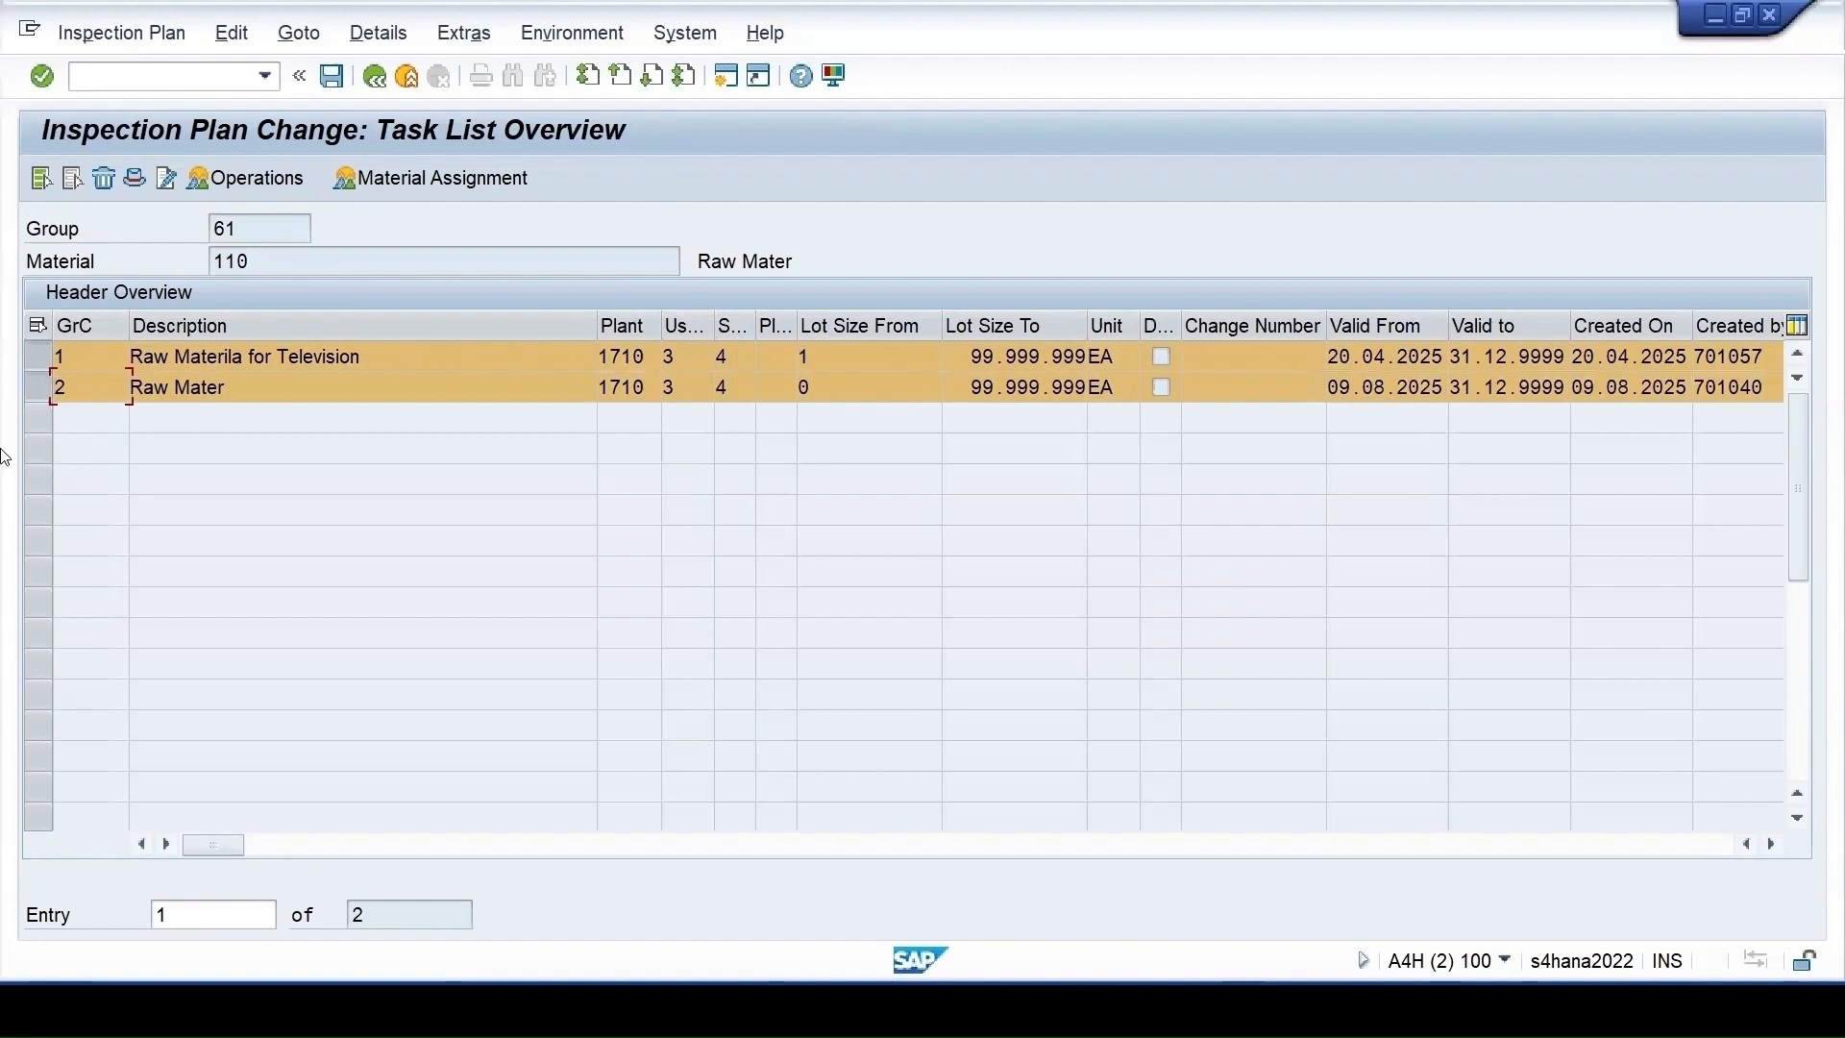
left_click(40, 387)
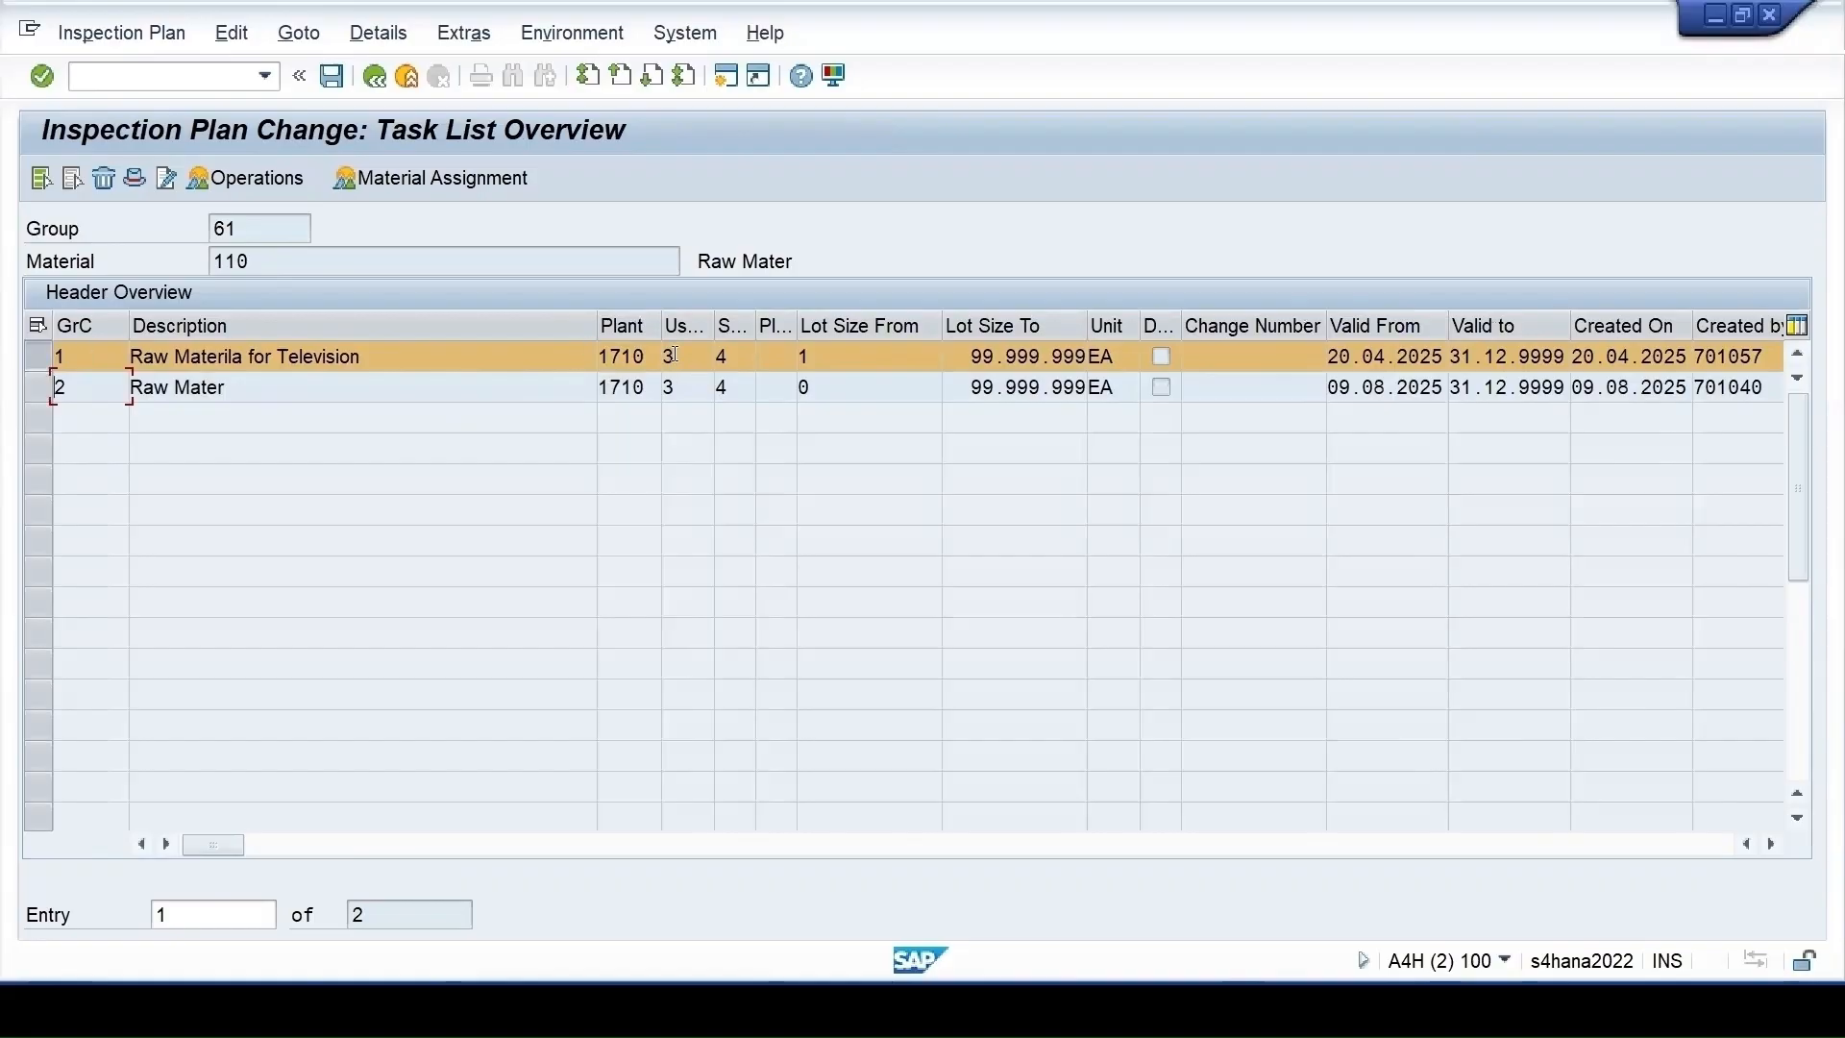
left_click(130, 180)
left_click(289, 490)
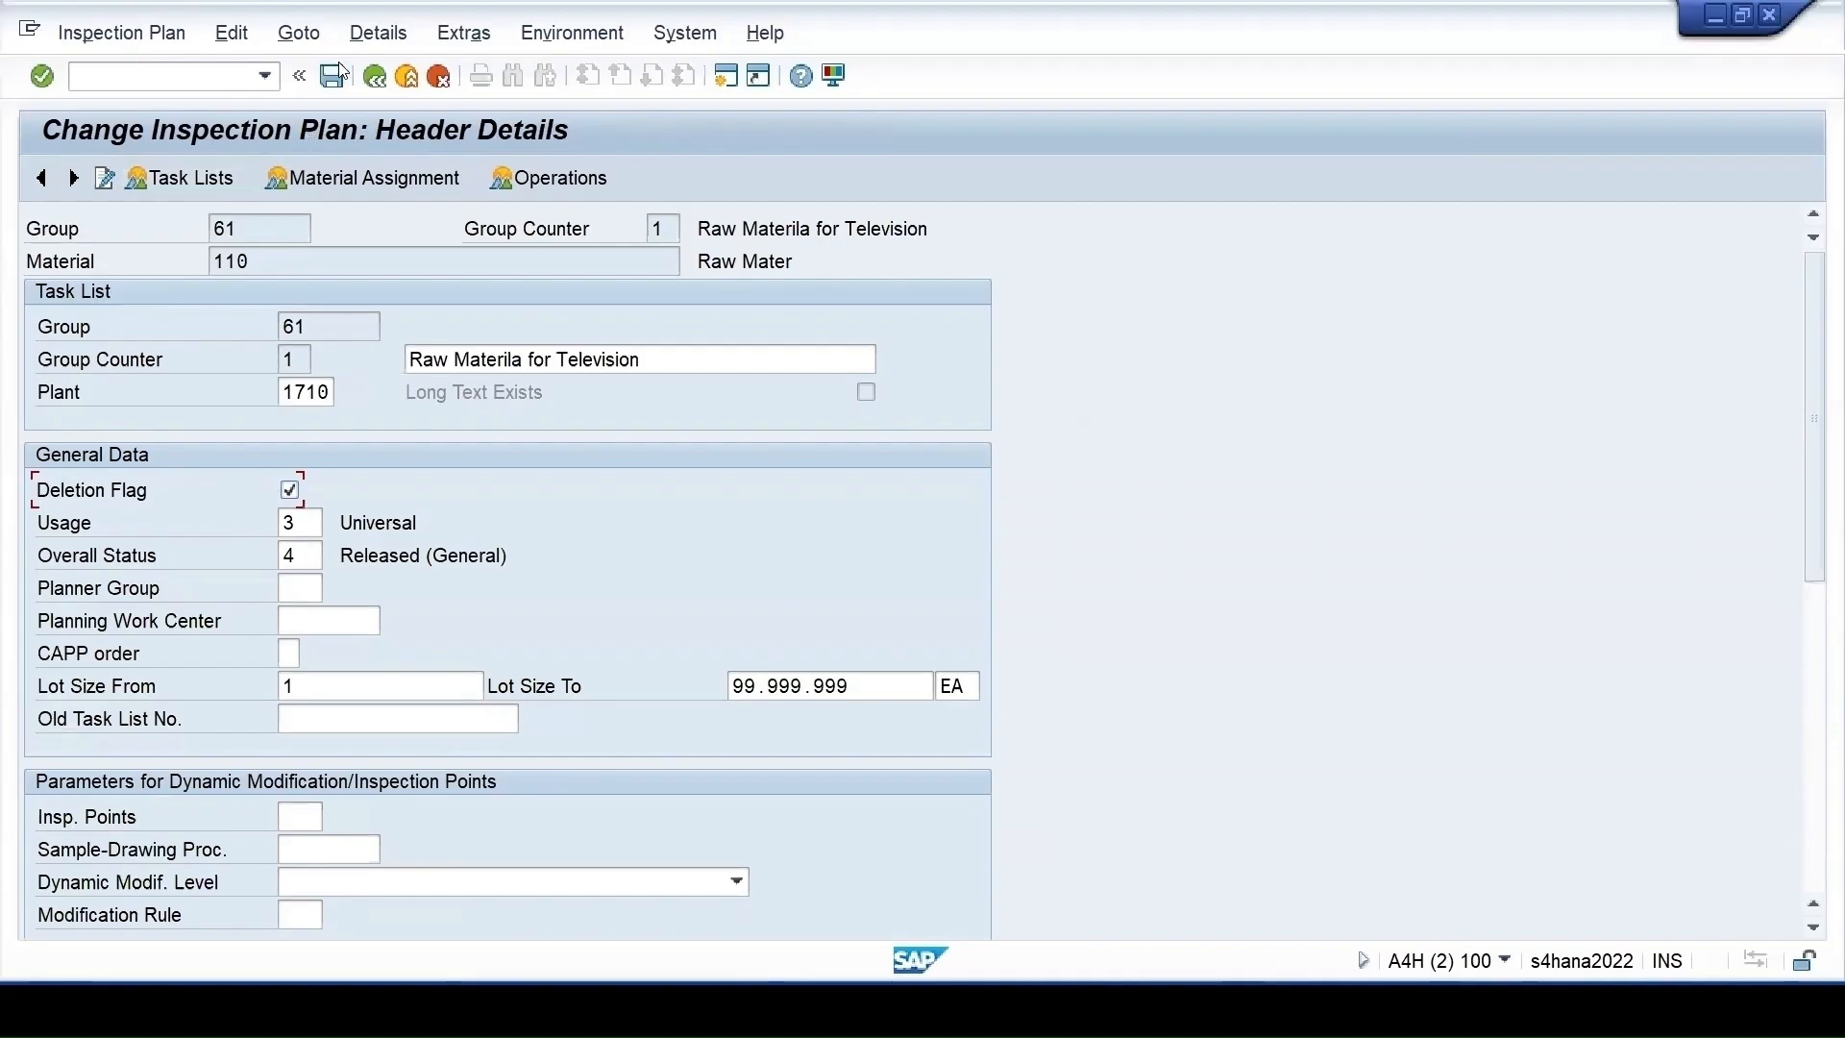
left_click(375, 77)
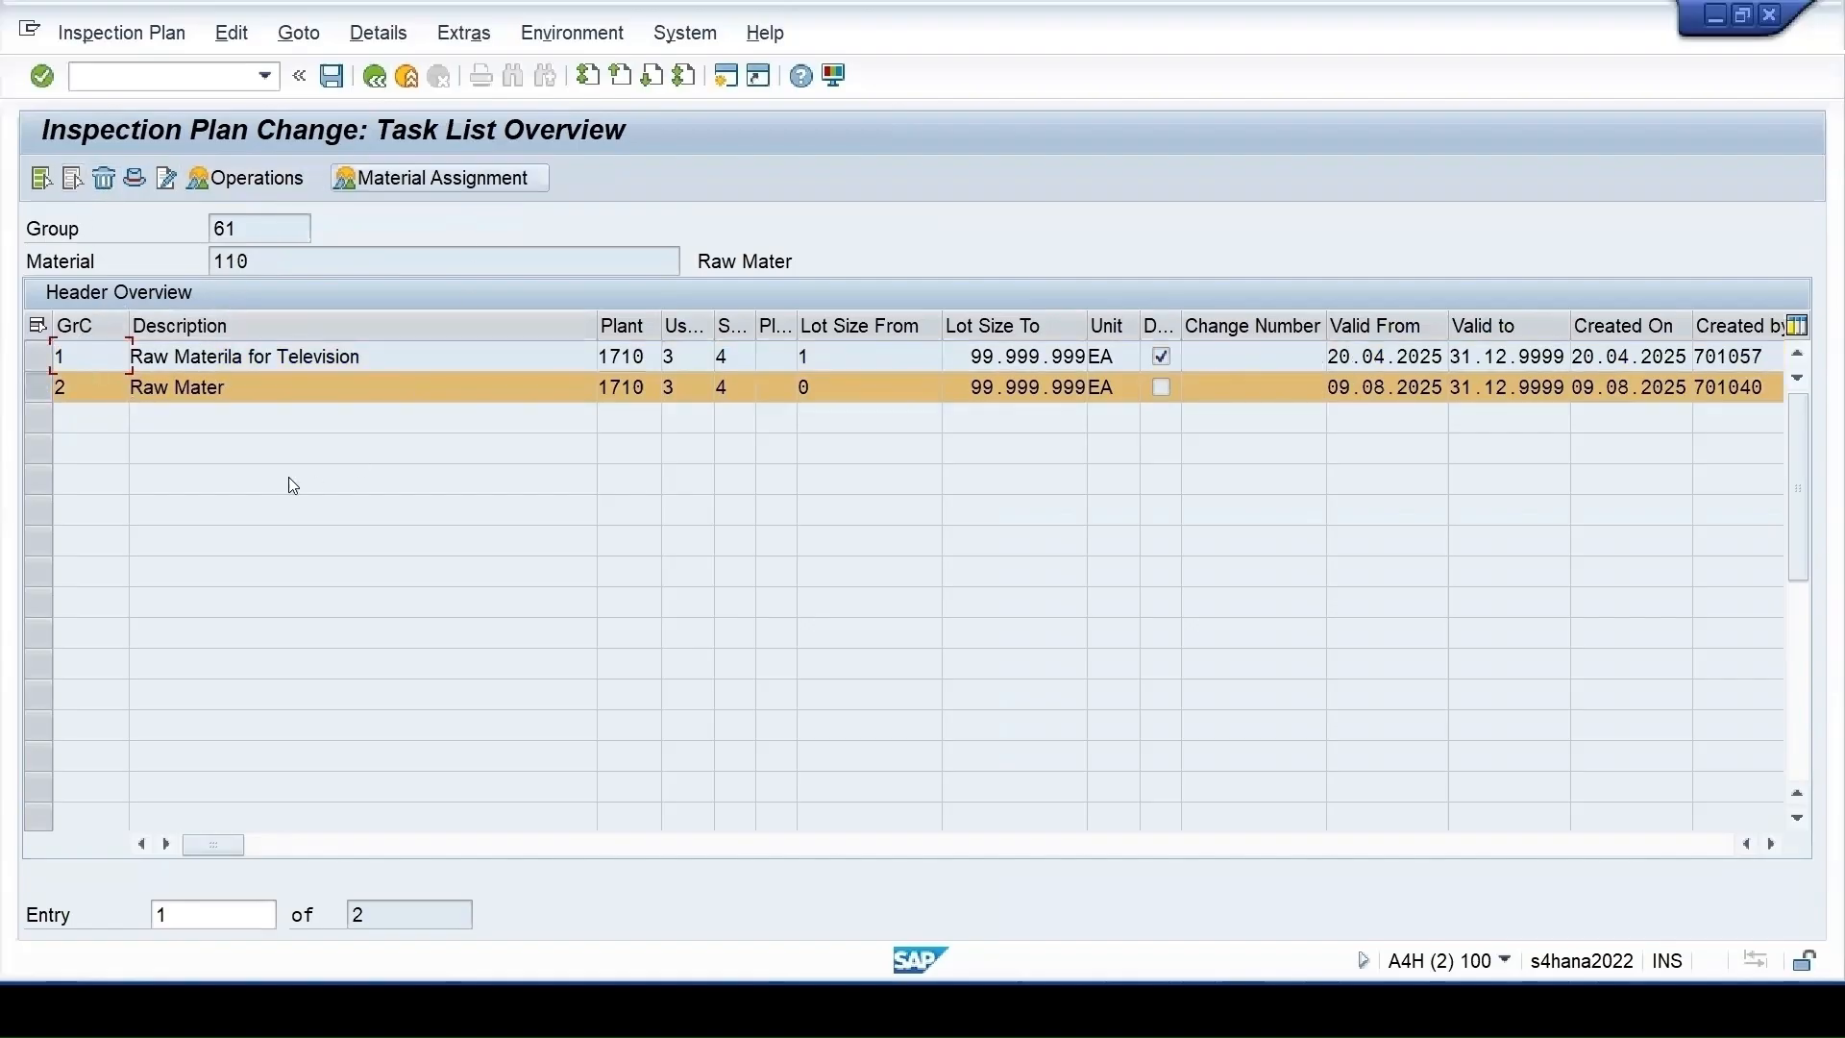
Check counter 2's header usage, then open and select its operation 0010 Inspection
left_click(129, 182)
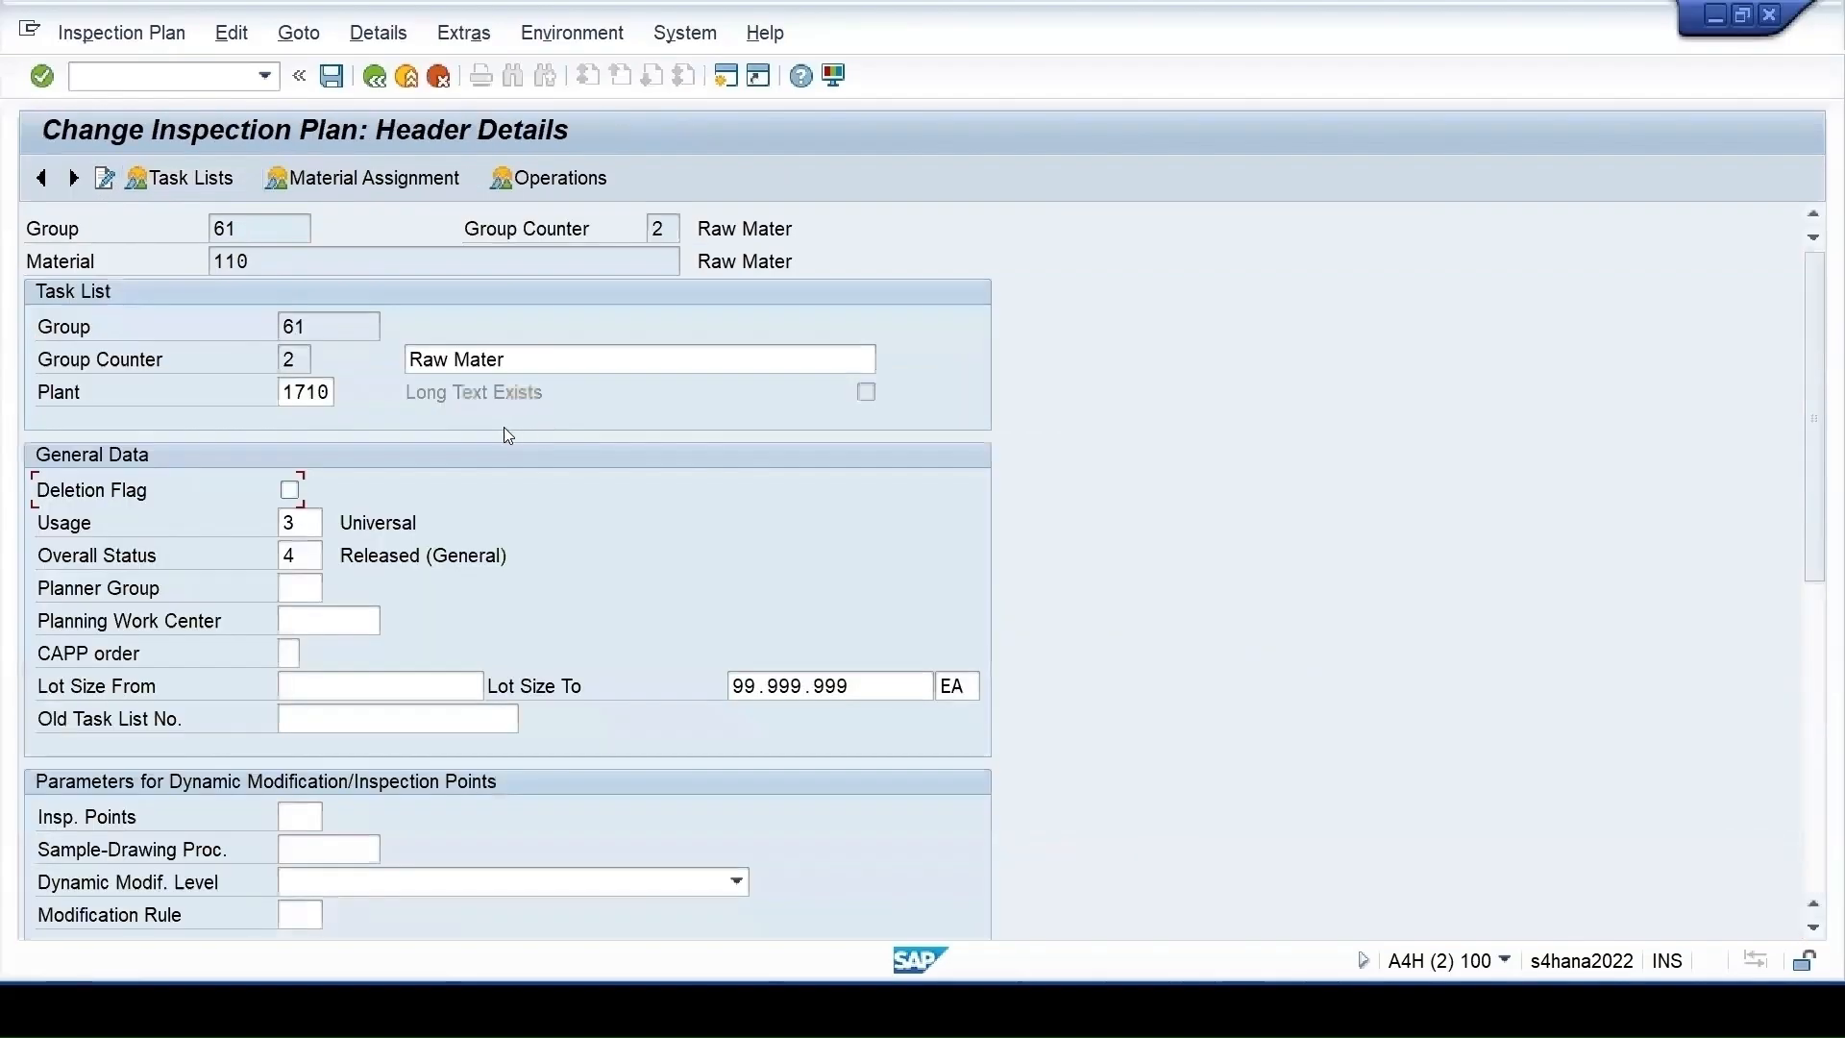
left_click(304, 523)
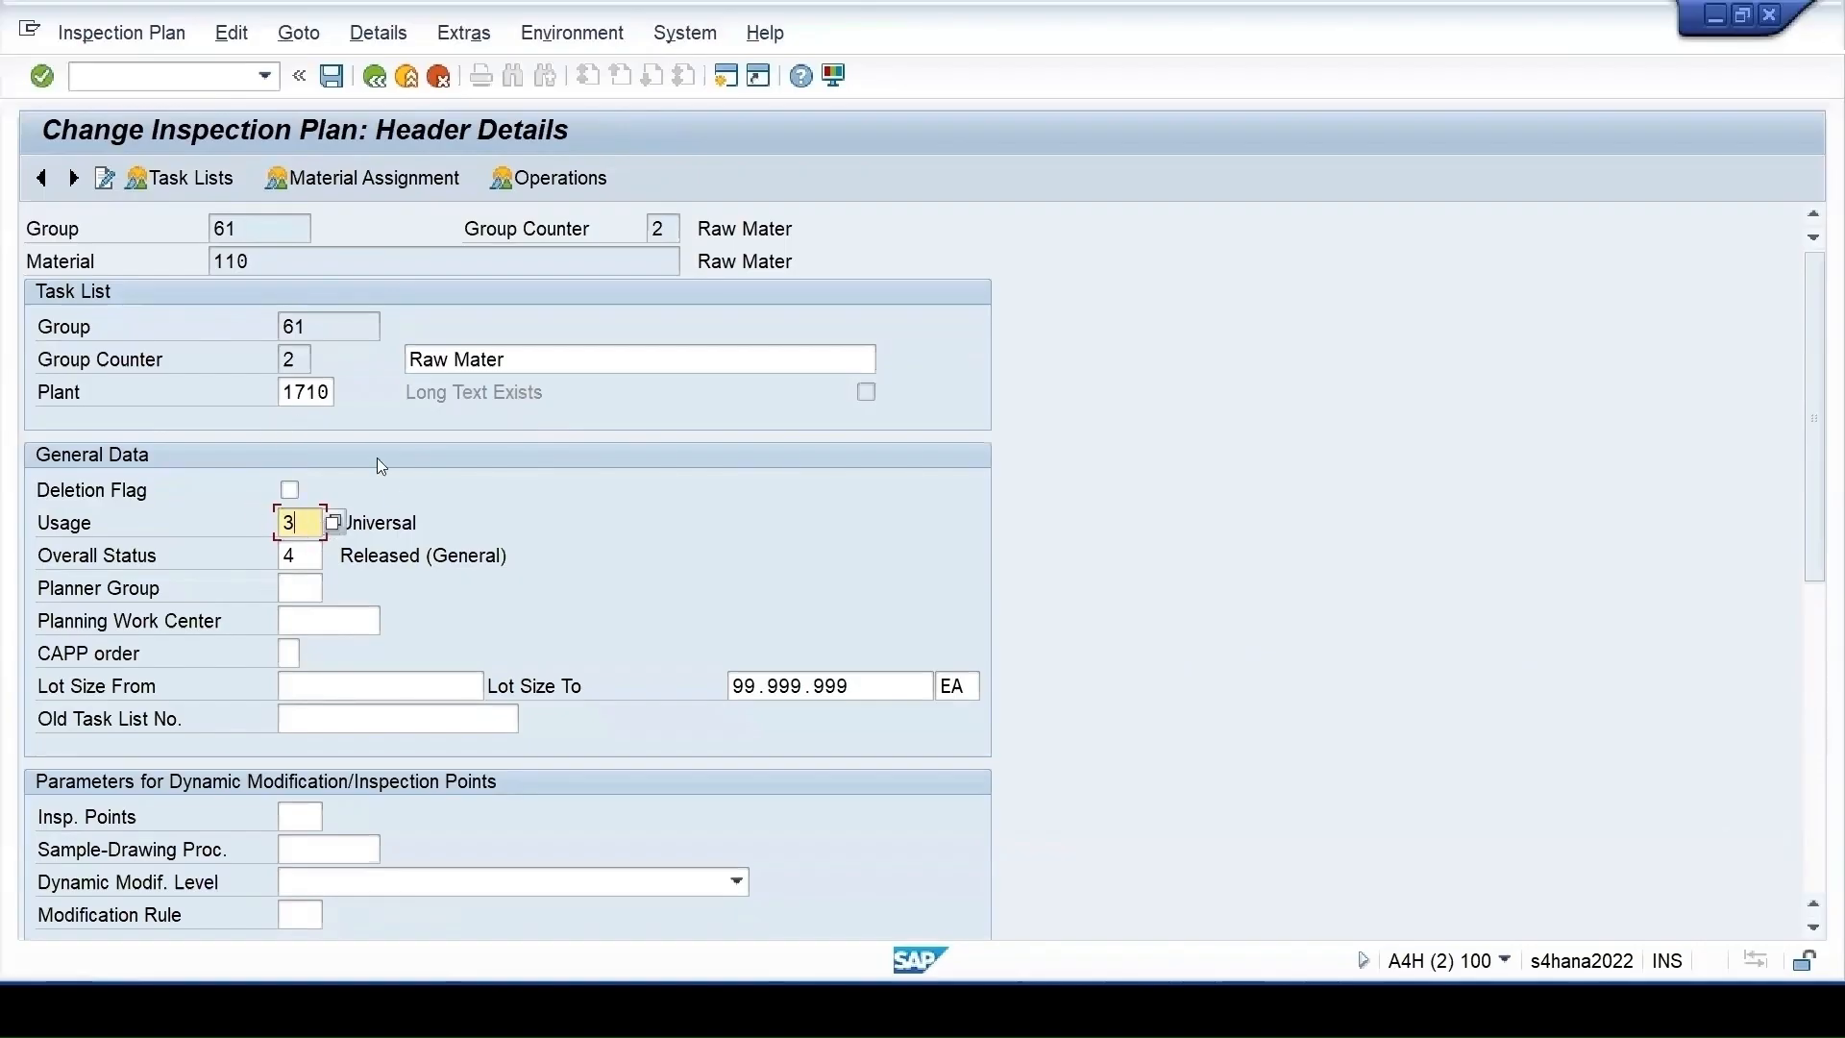
left_click(530, 176)
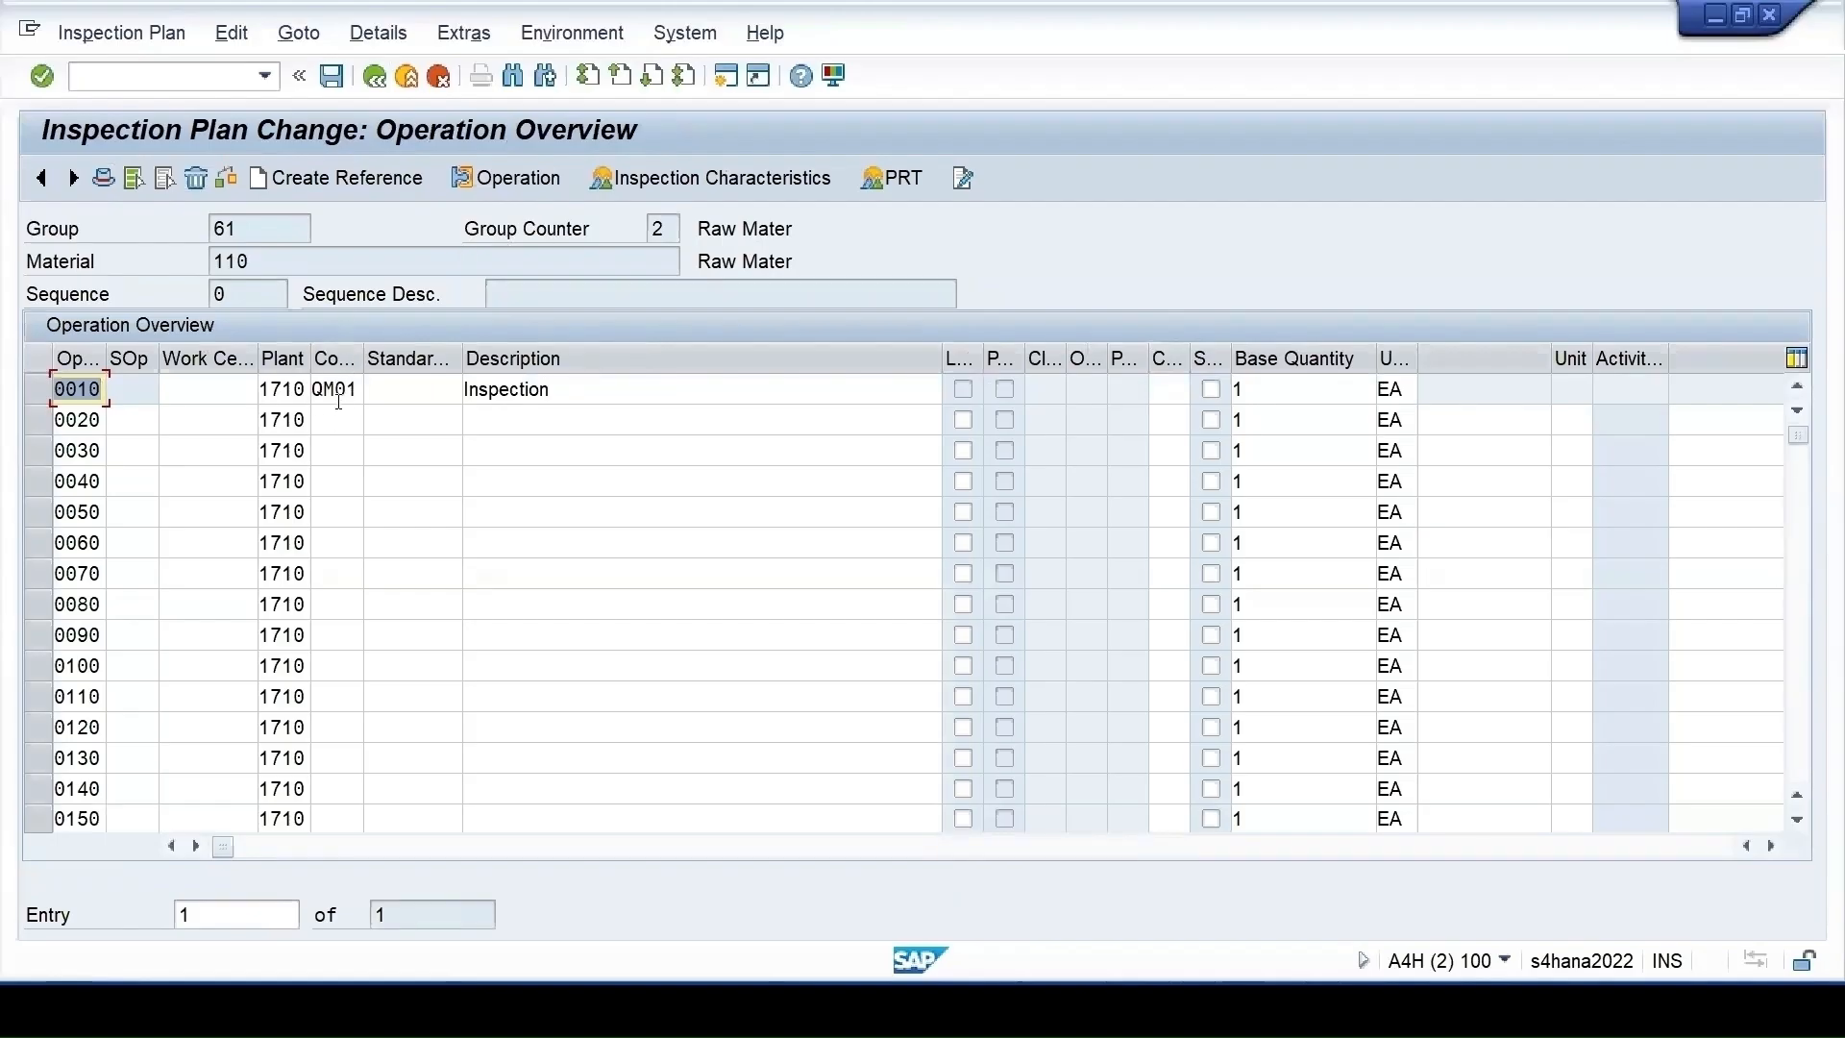
left_click(38, 388)
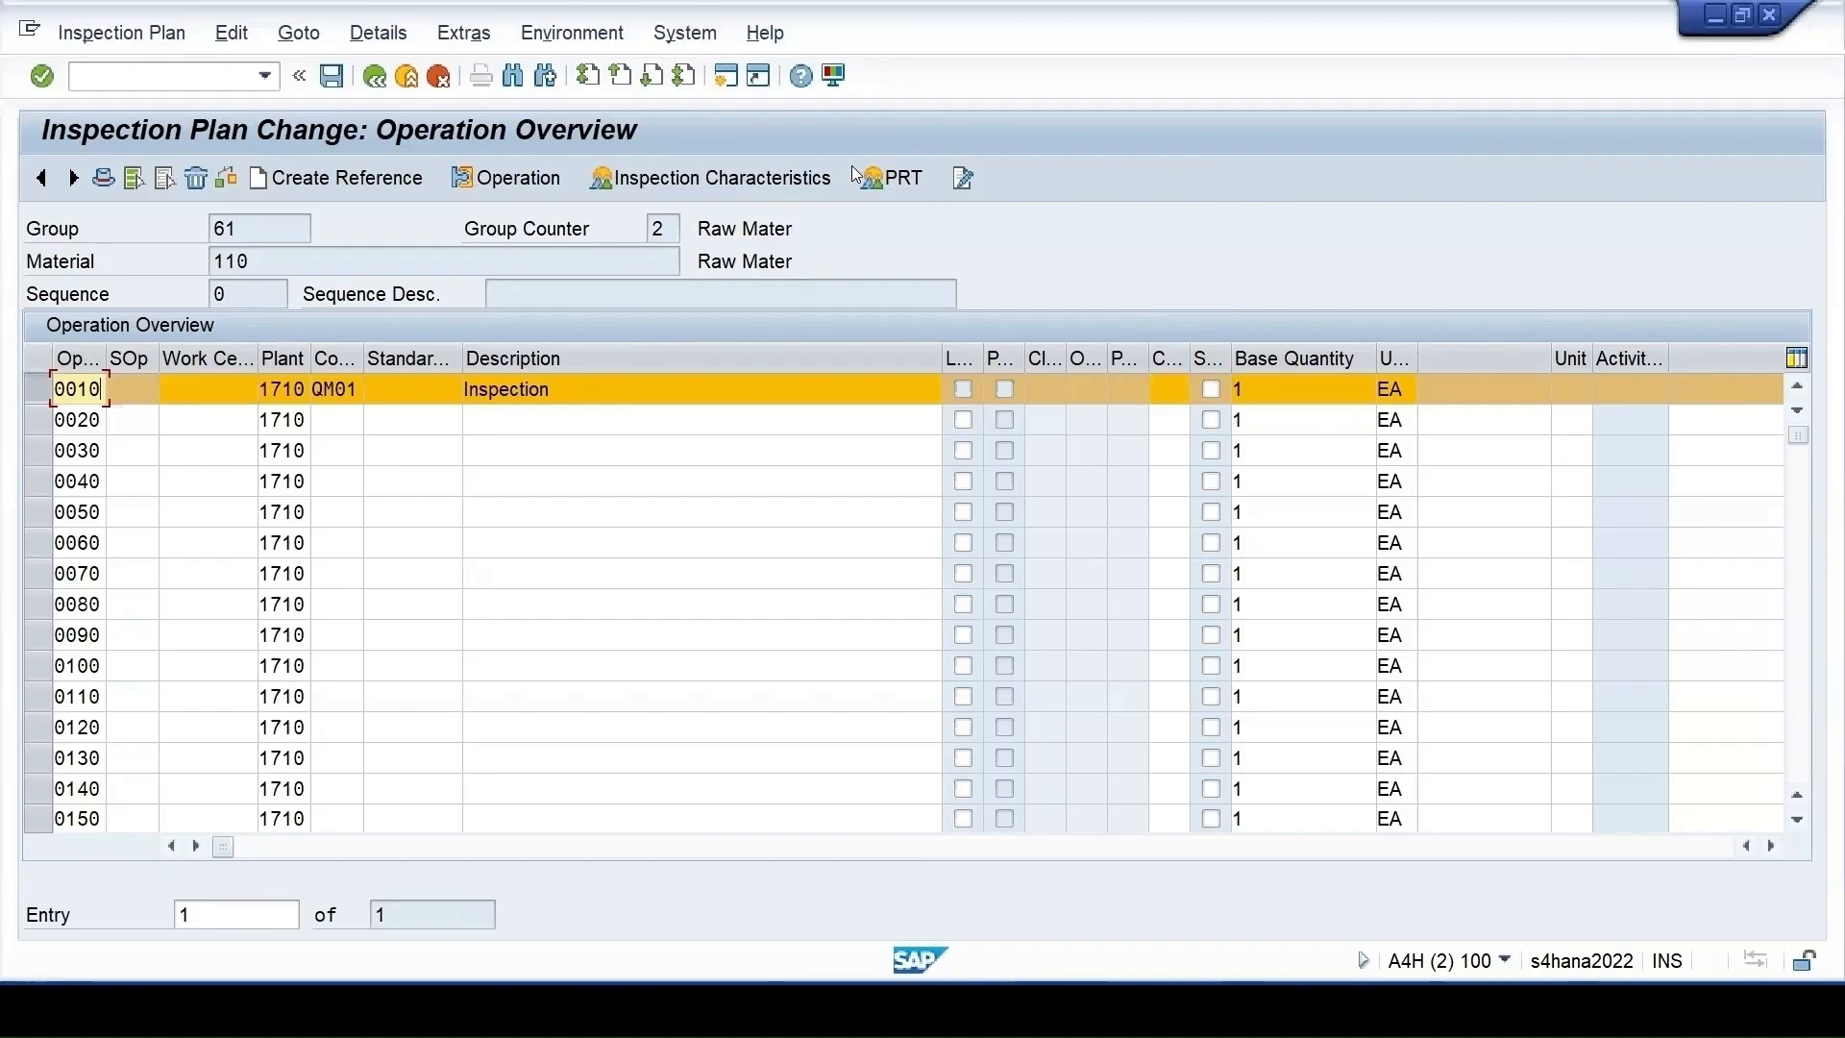
List operation 0010's inspection characteristics and select 10 T-COLOR
left_click(721, 180)
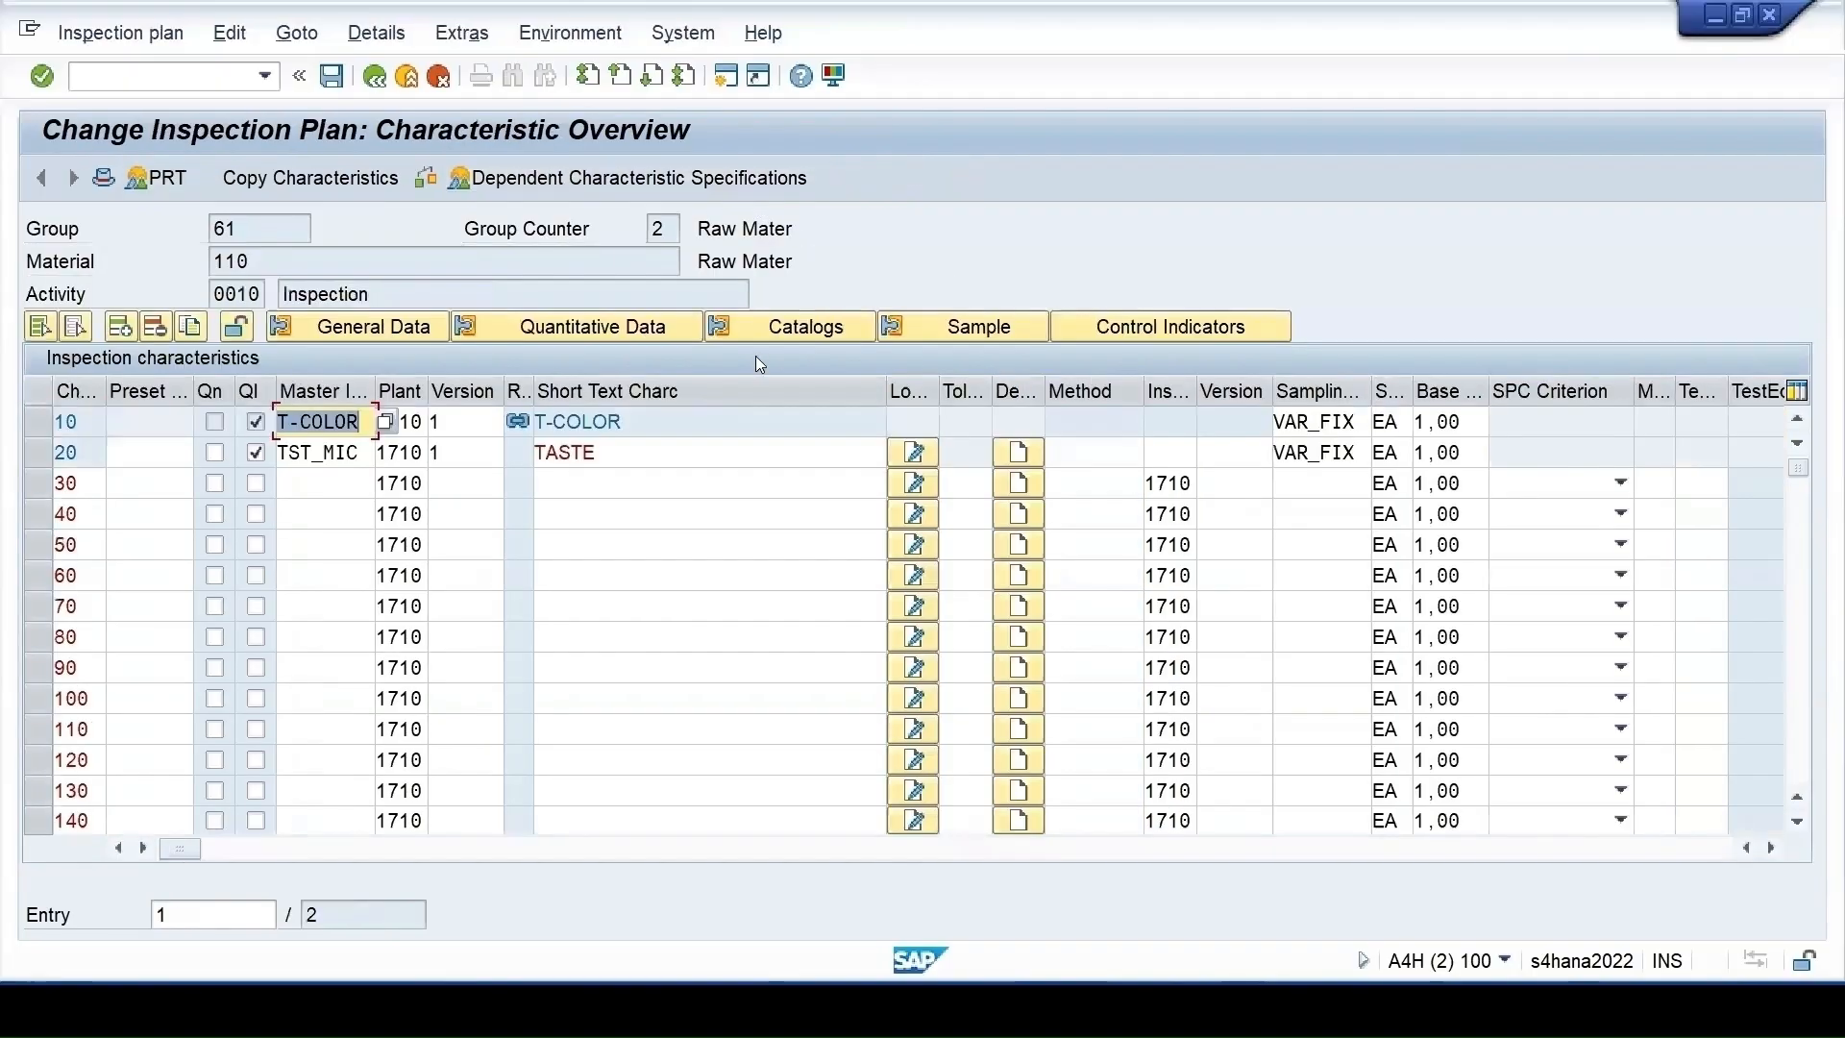
left_click(36, 449)
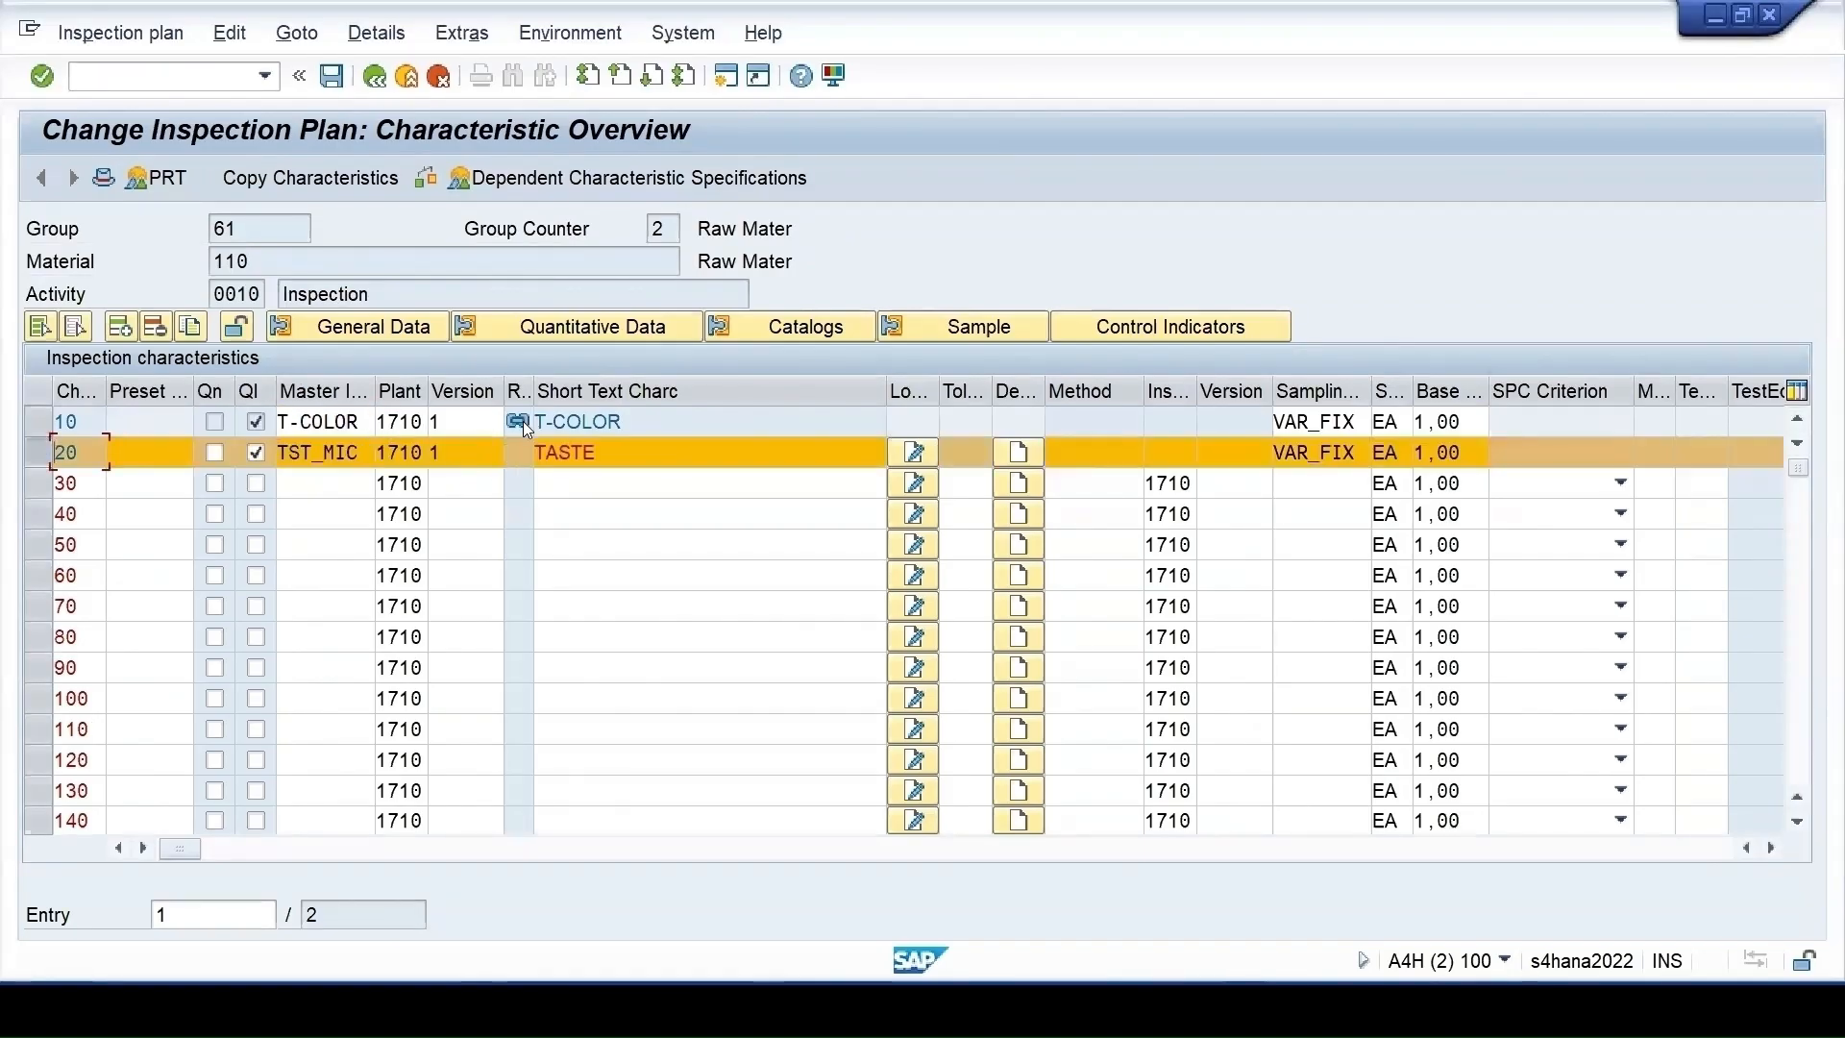
left_click(39, 419)
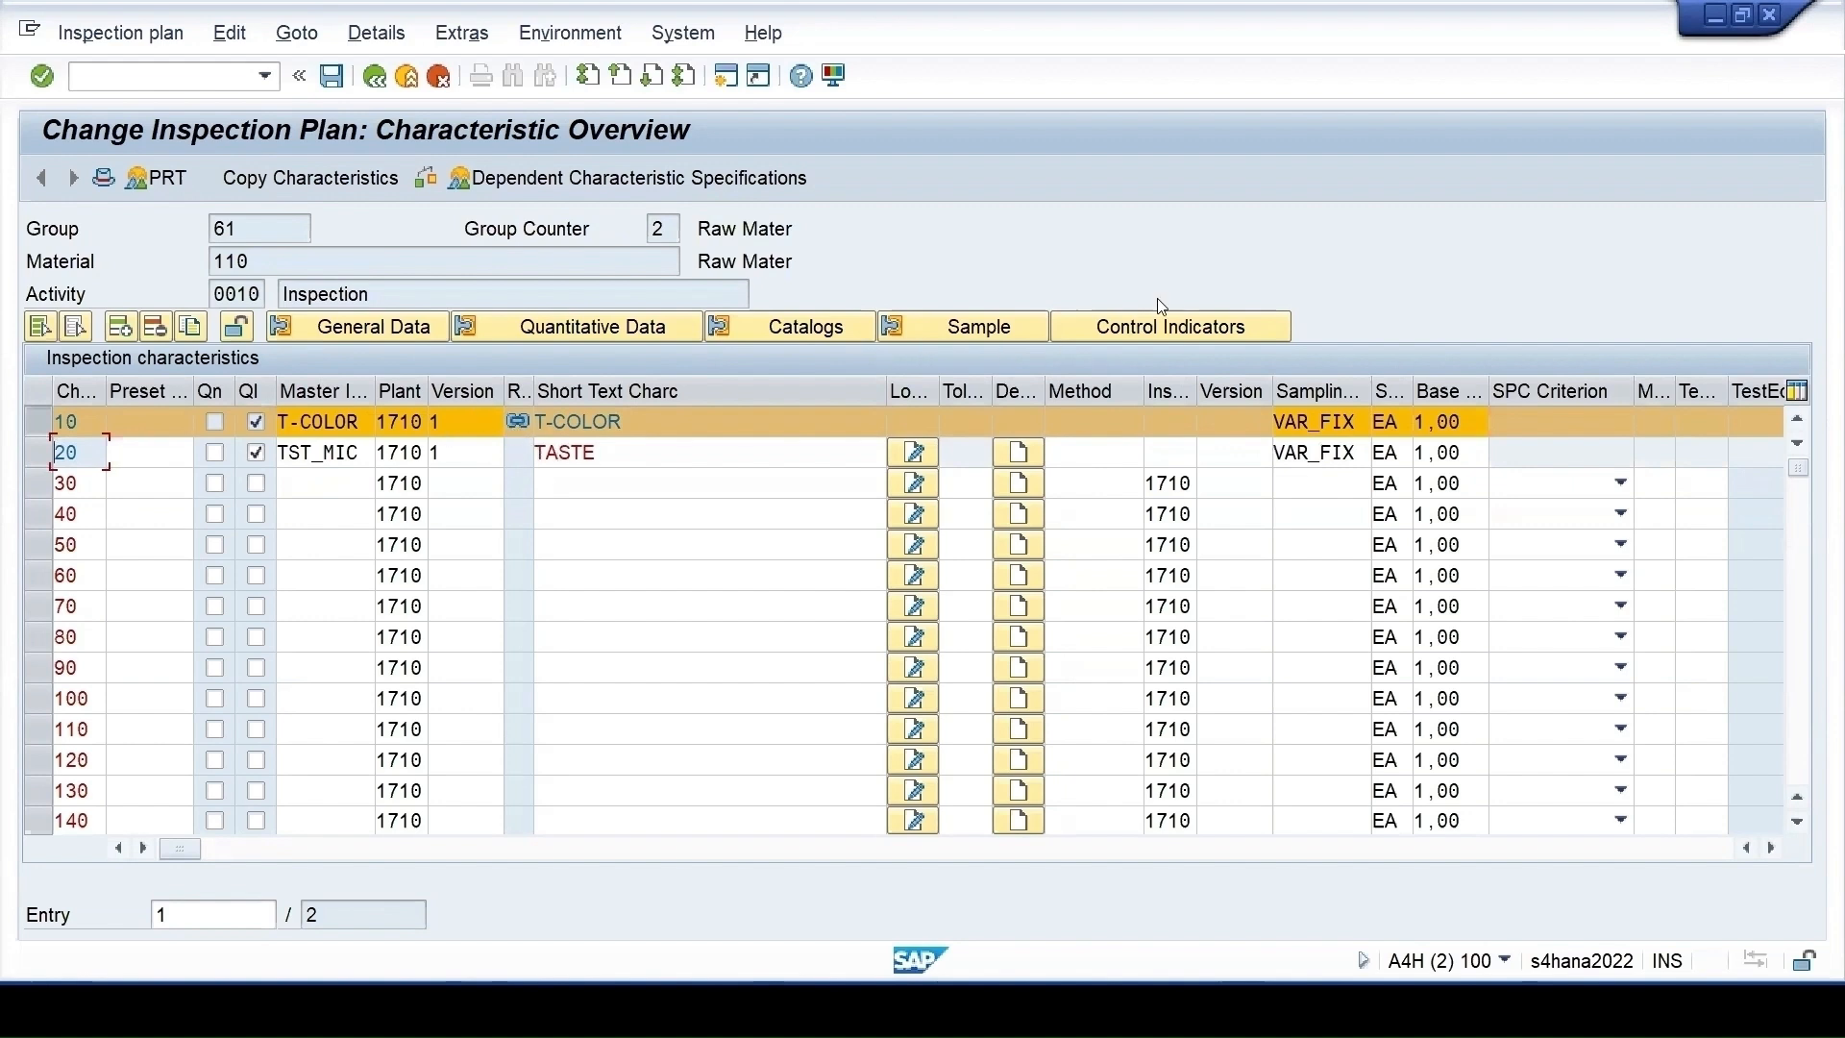
Review all pages of T-COLOR's control indicators, then view its T-COLORS catalog
left_click(1163, 327)
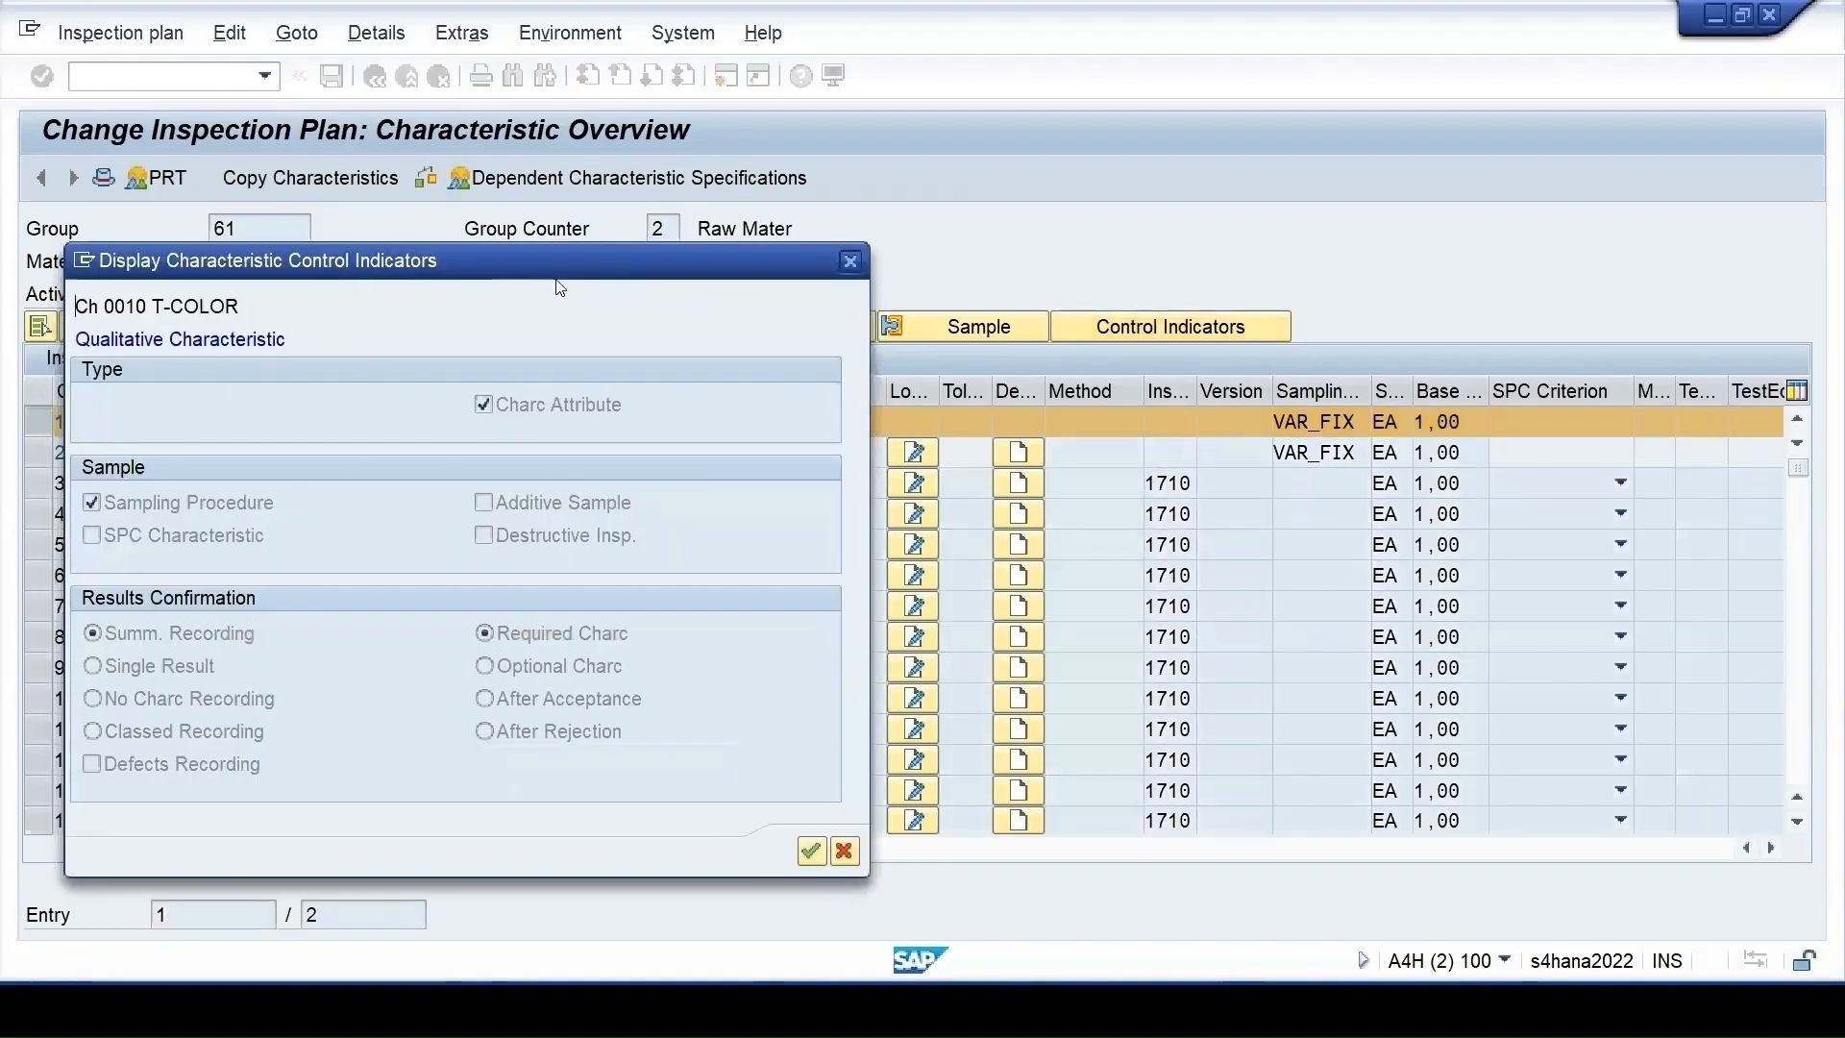
left_click_drag(555, 273, 1113, 207)
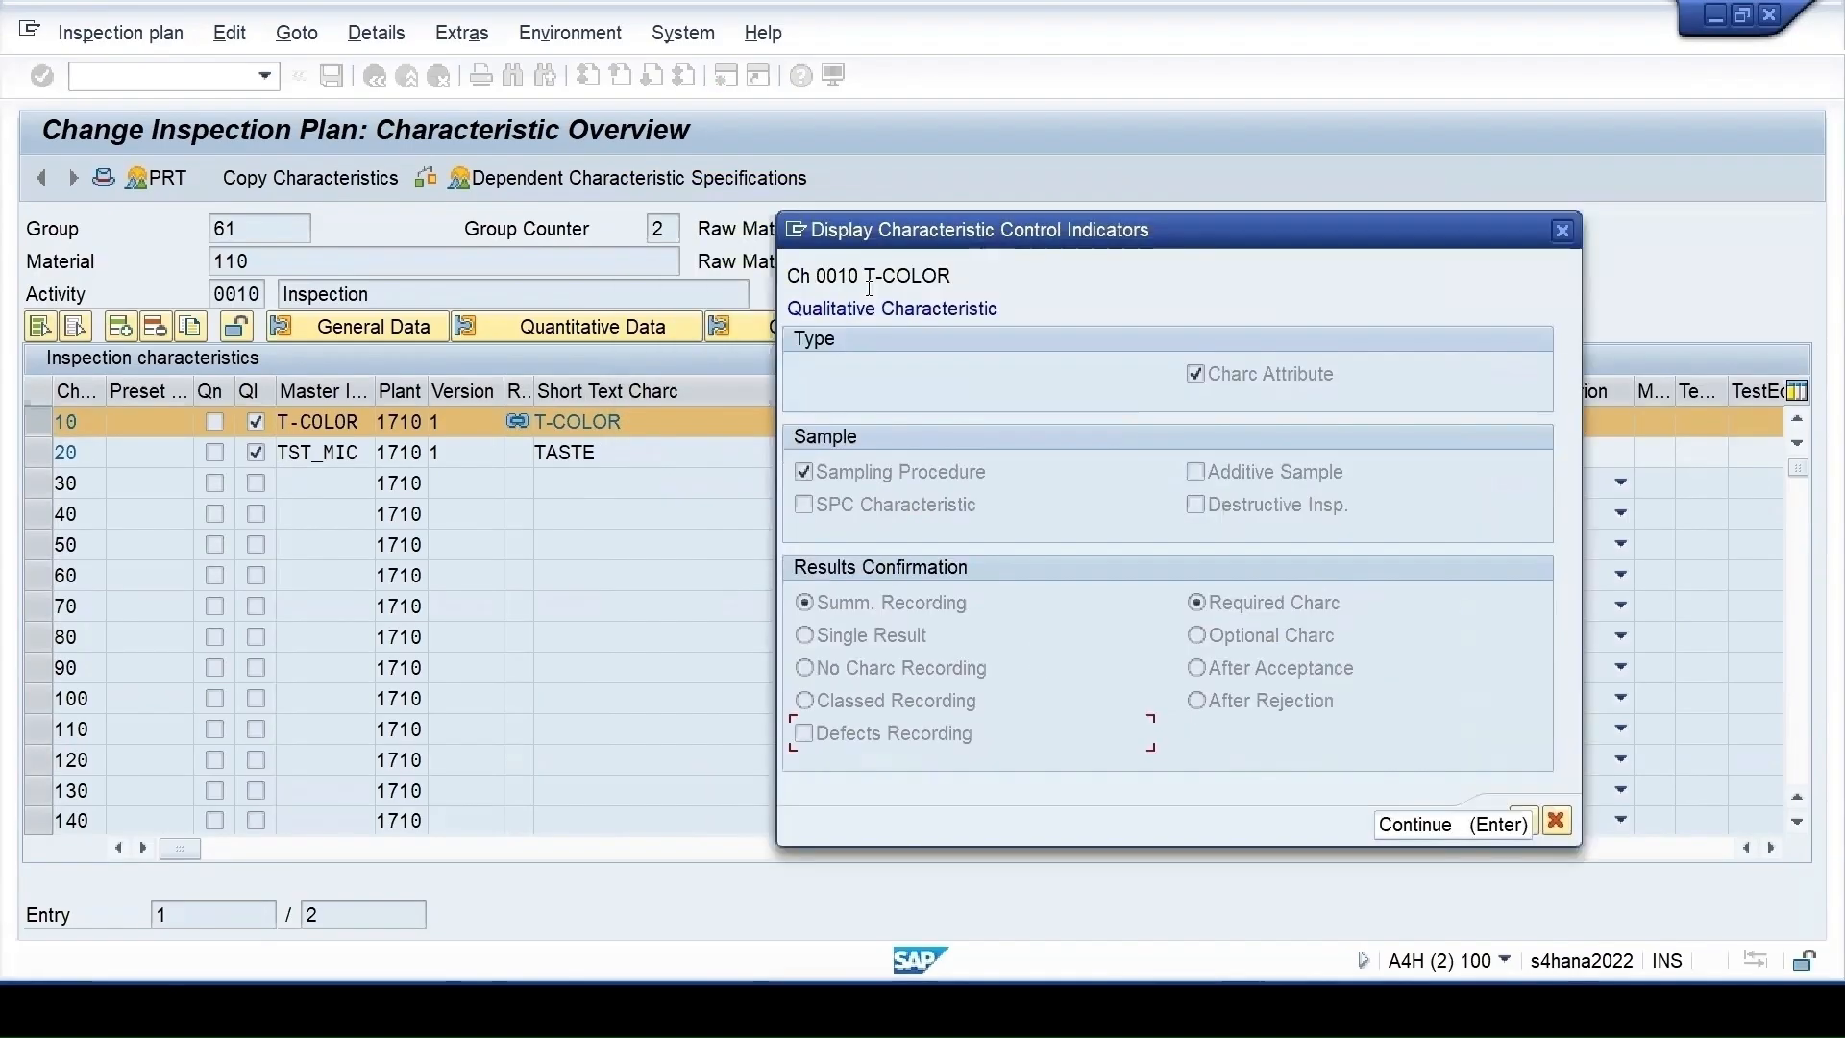
left_click(1422, 825)
left_click(1032, 742)
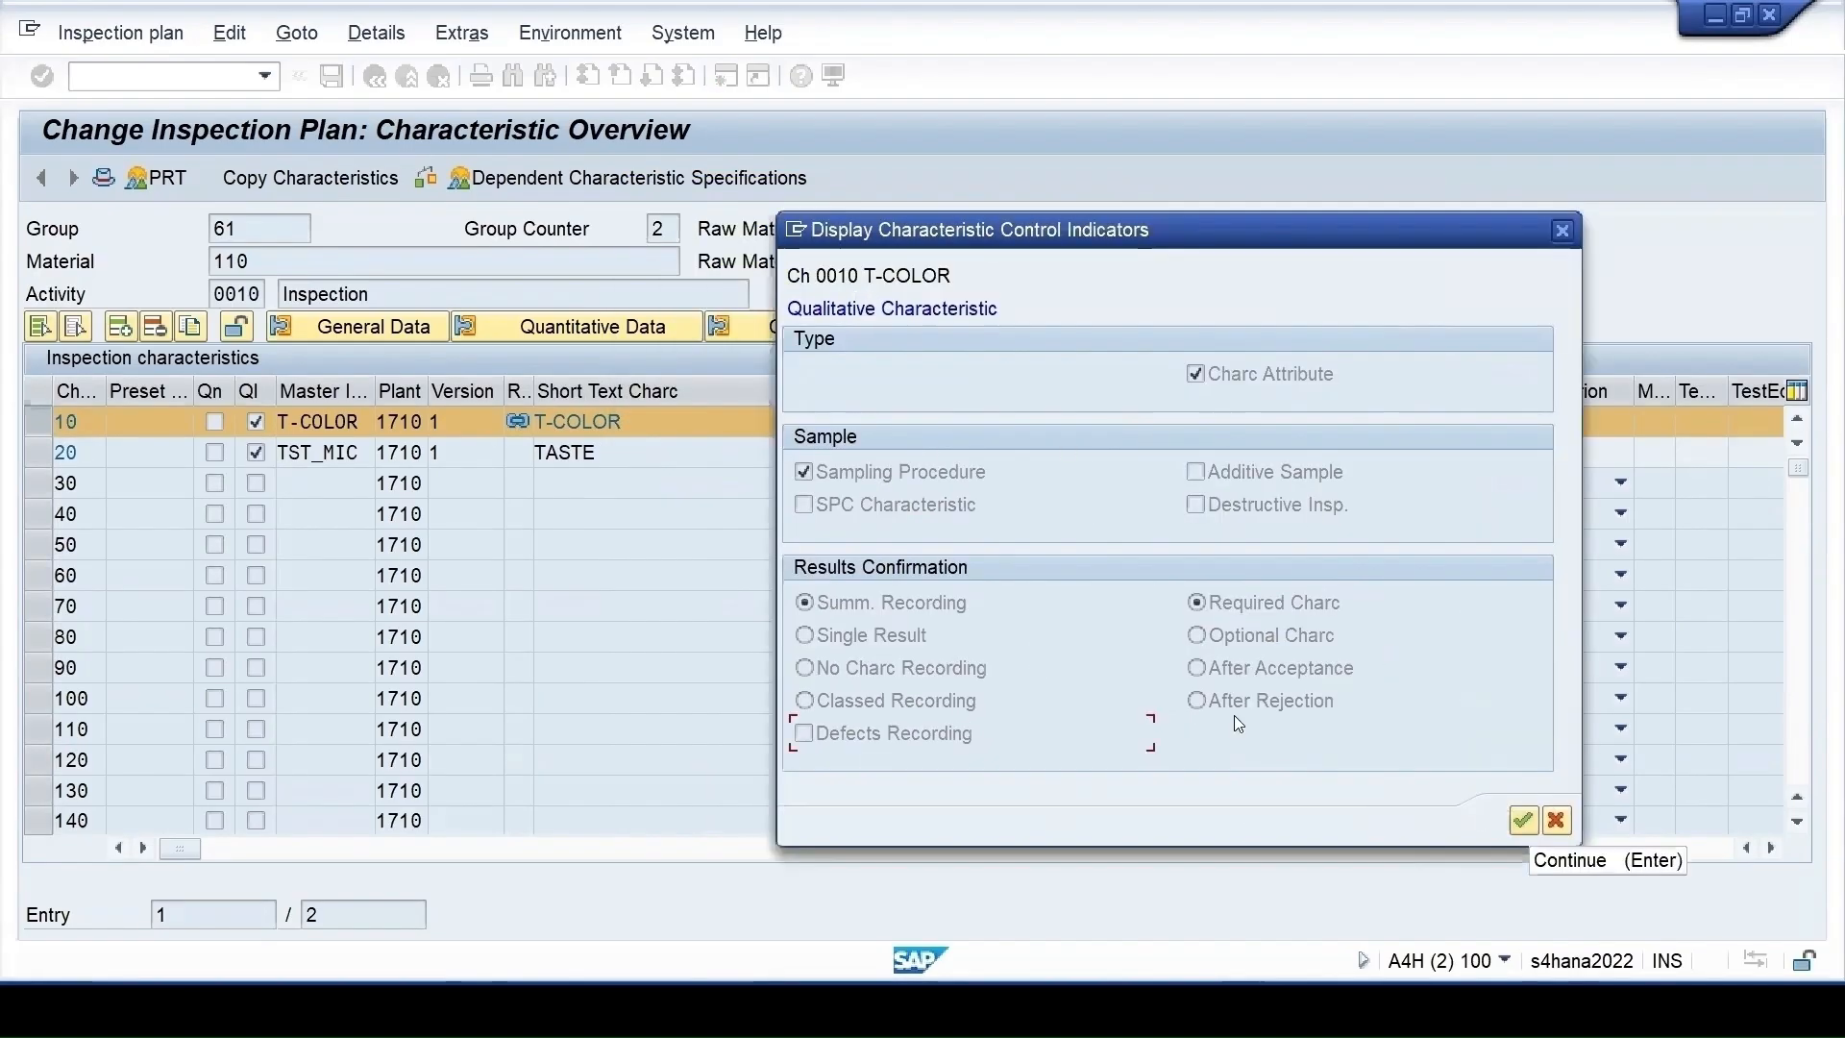
left_click(1520, 822)
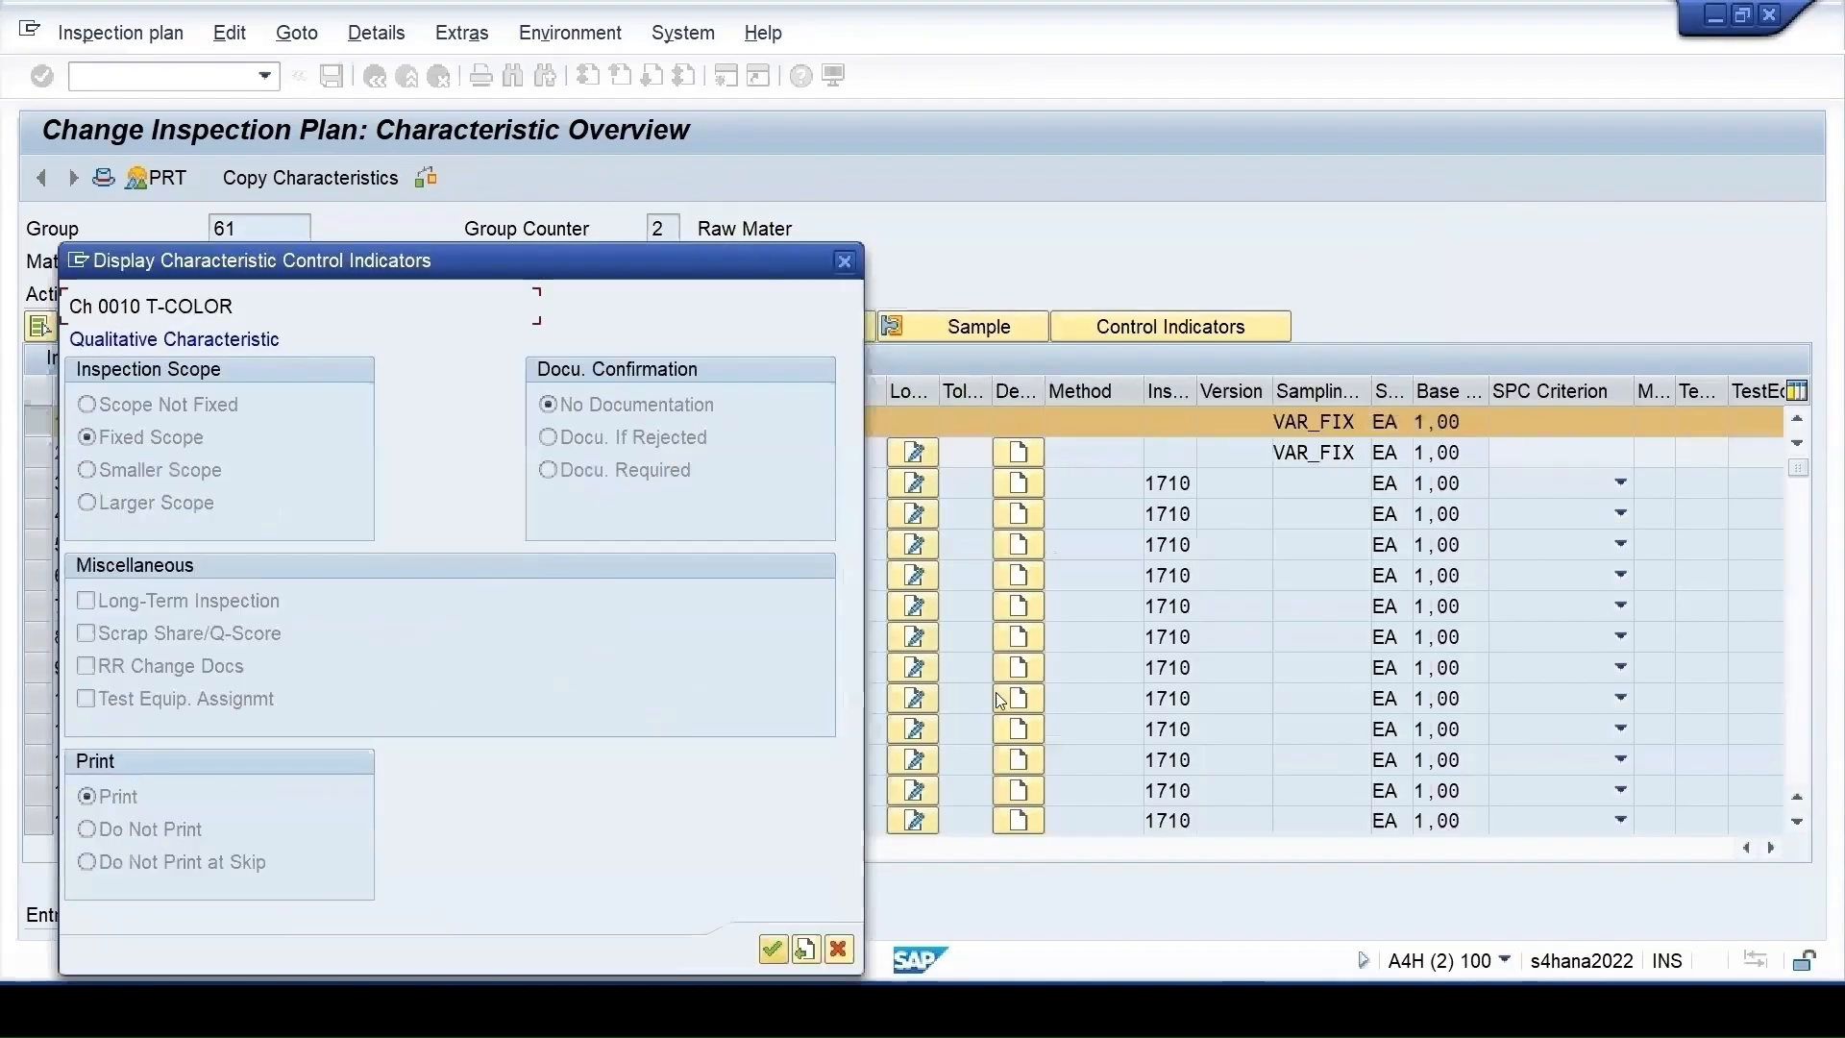
left_click(774, 949)
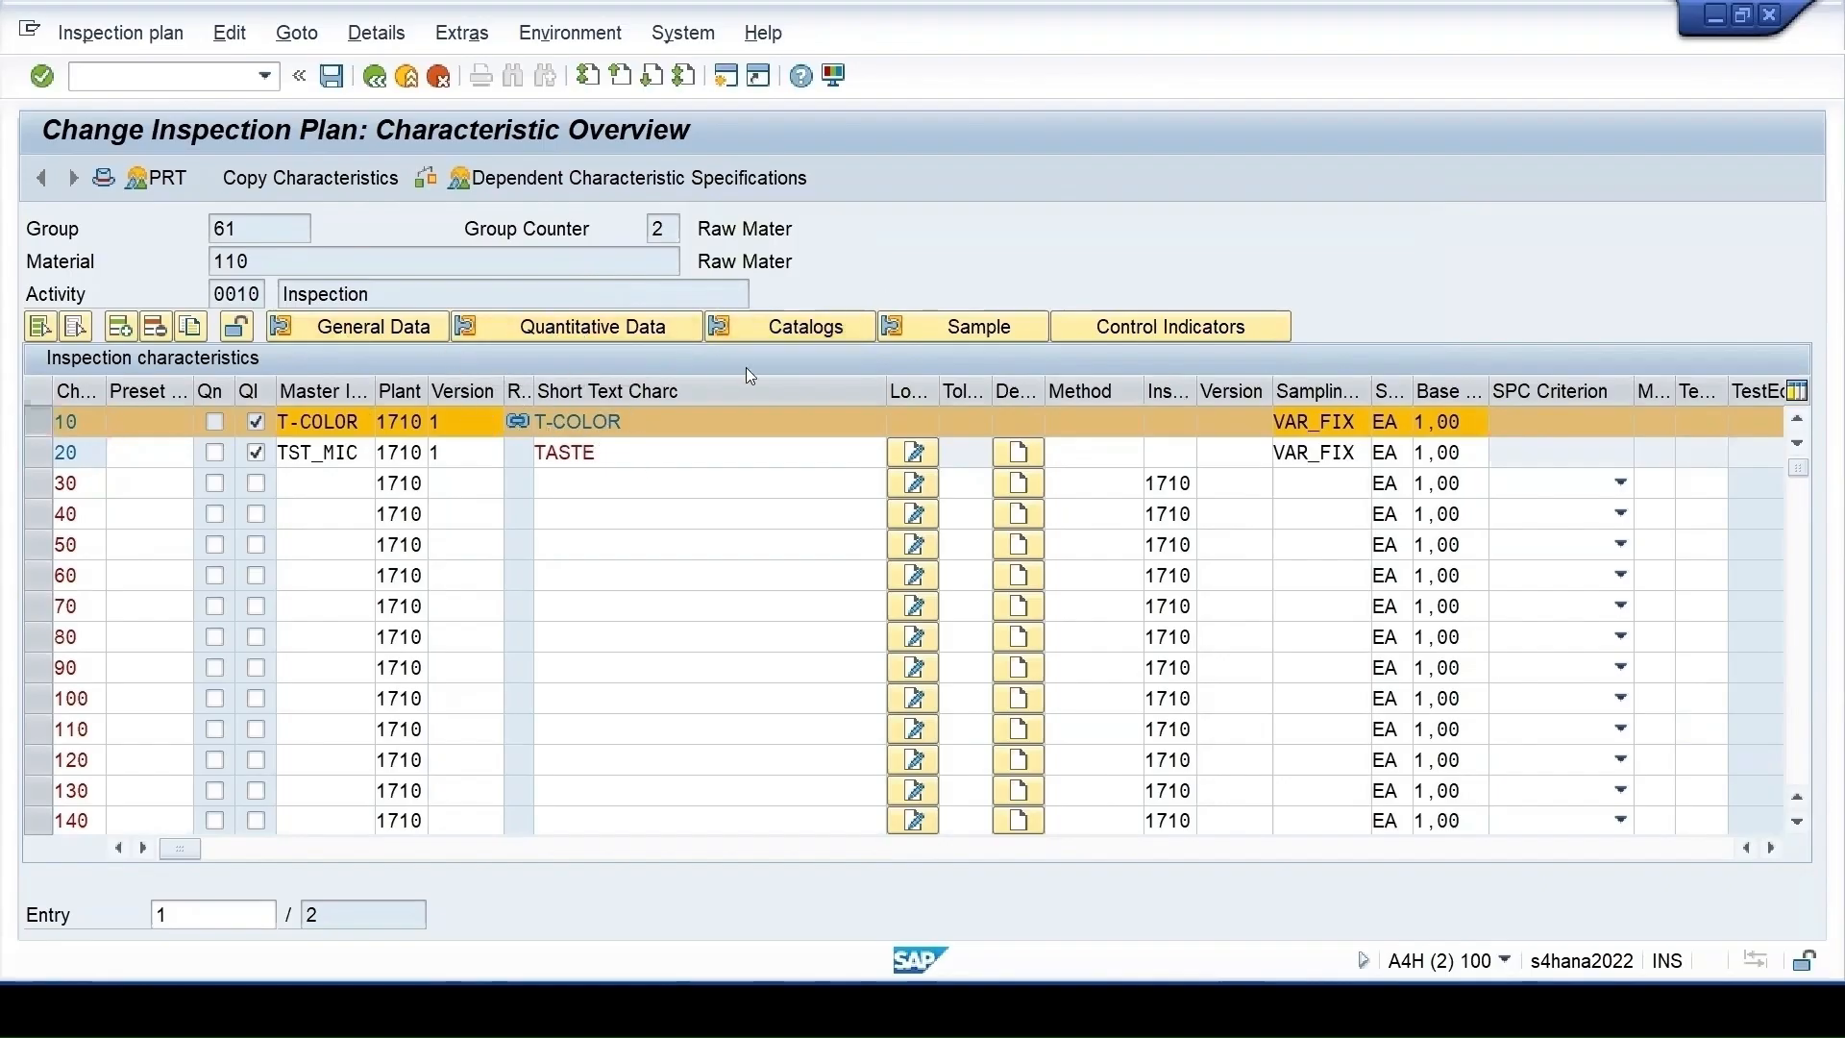
left_click(788, 326)
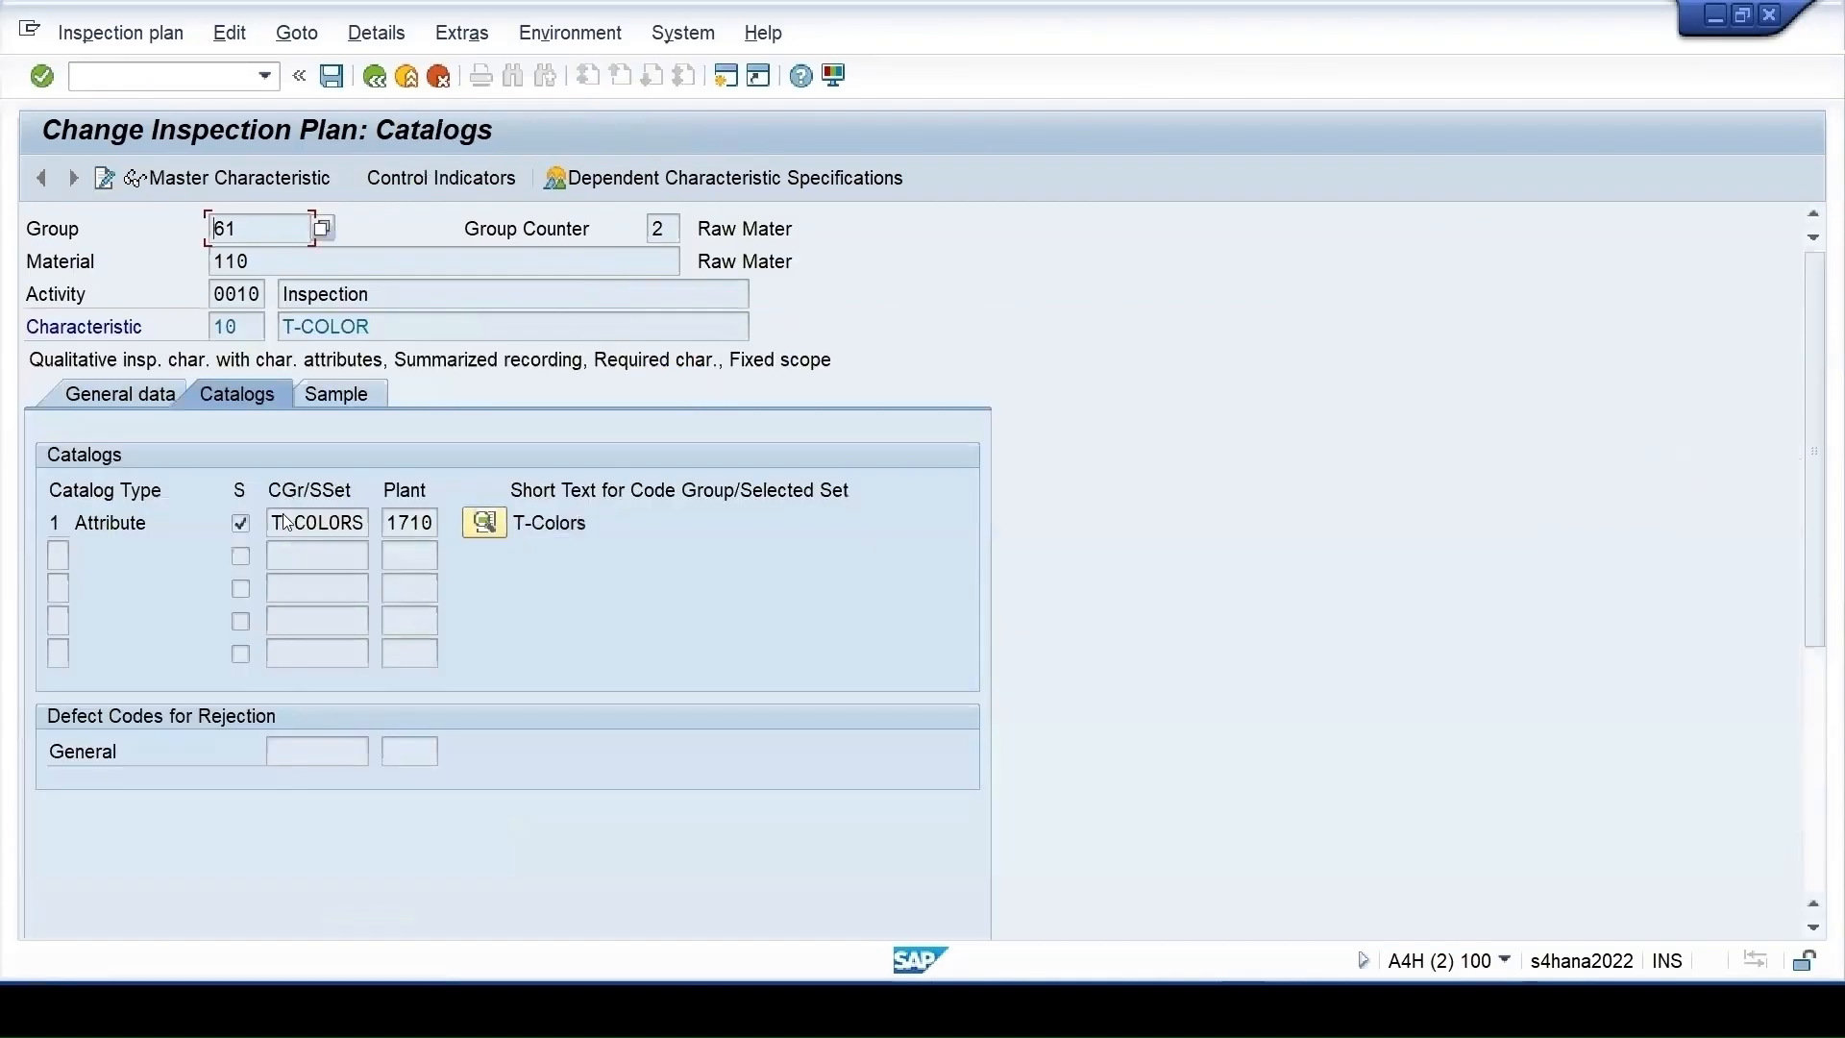
left_click(483, 525)
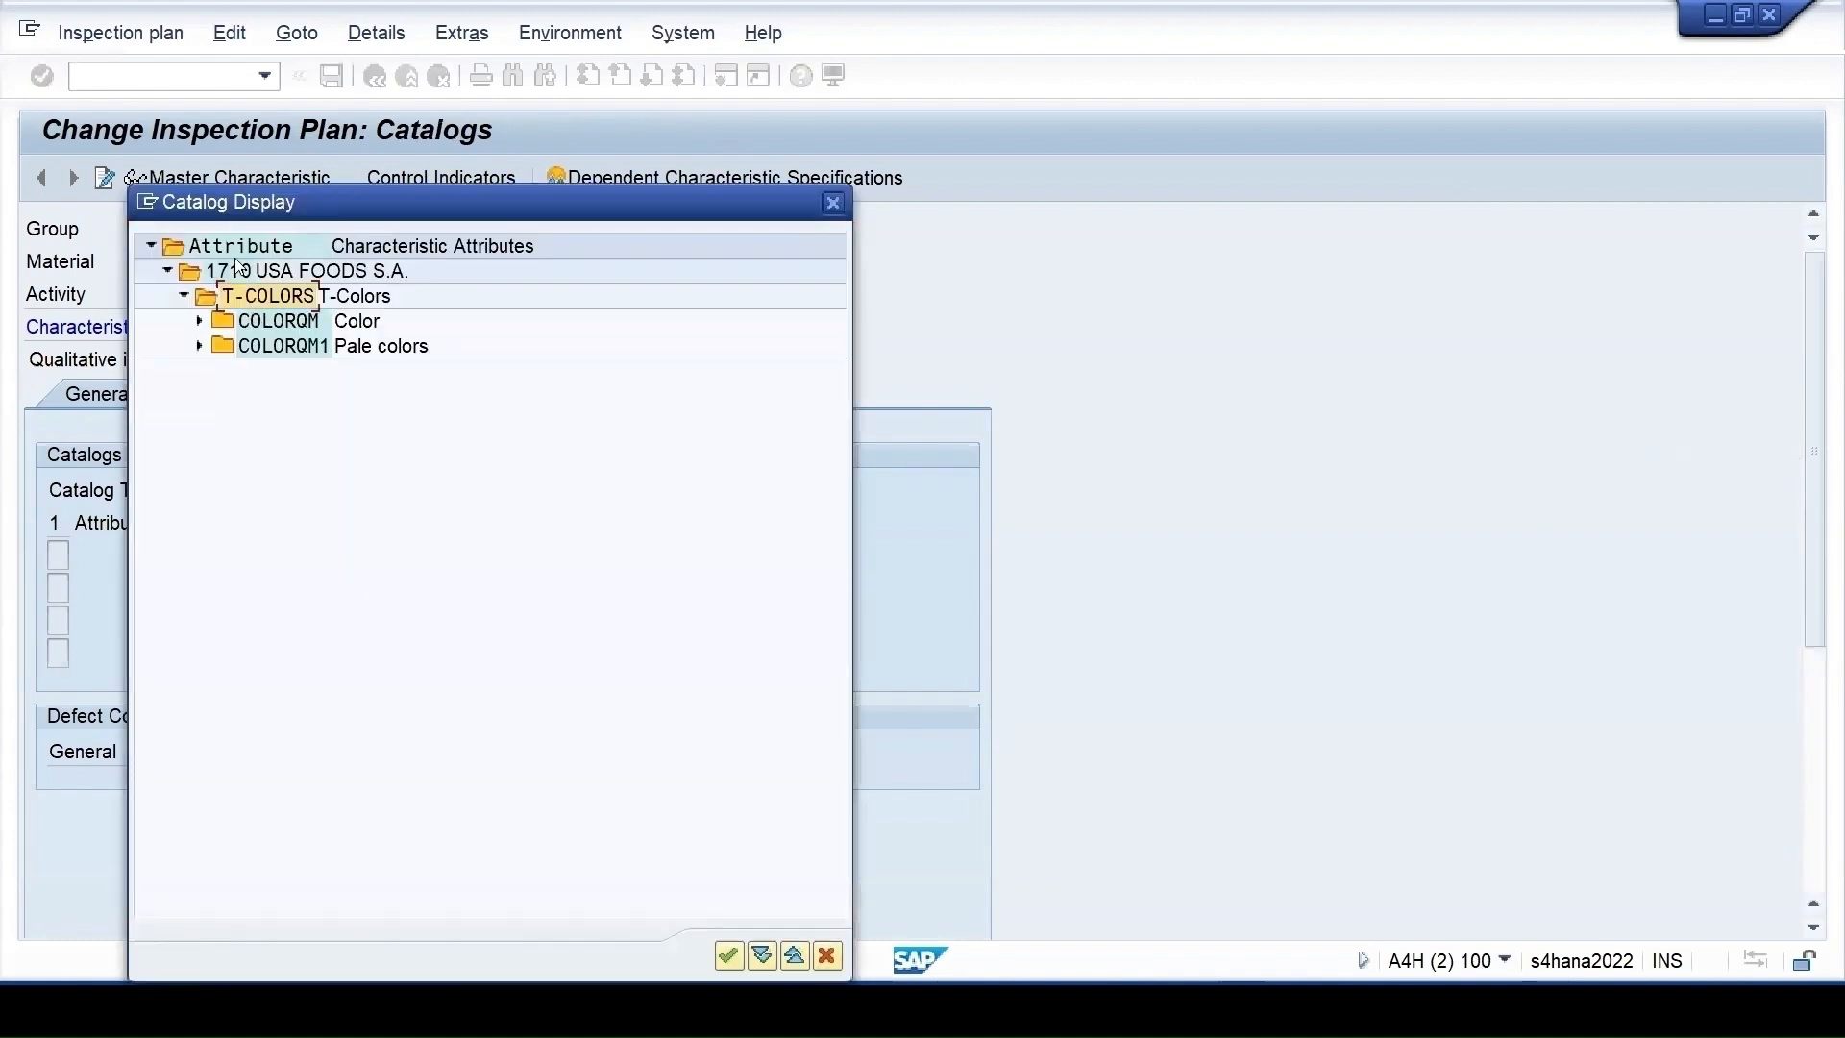
double_click(244, 270)
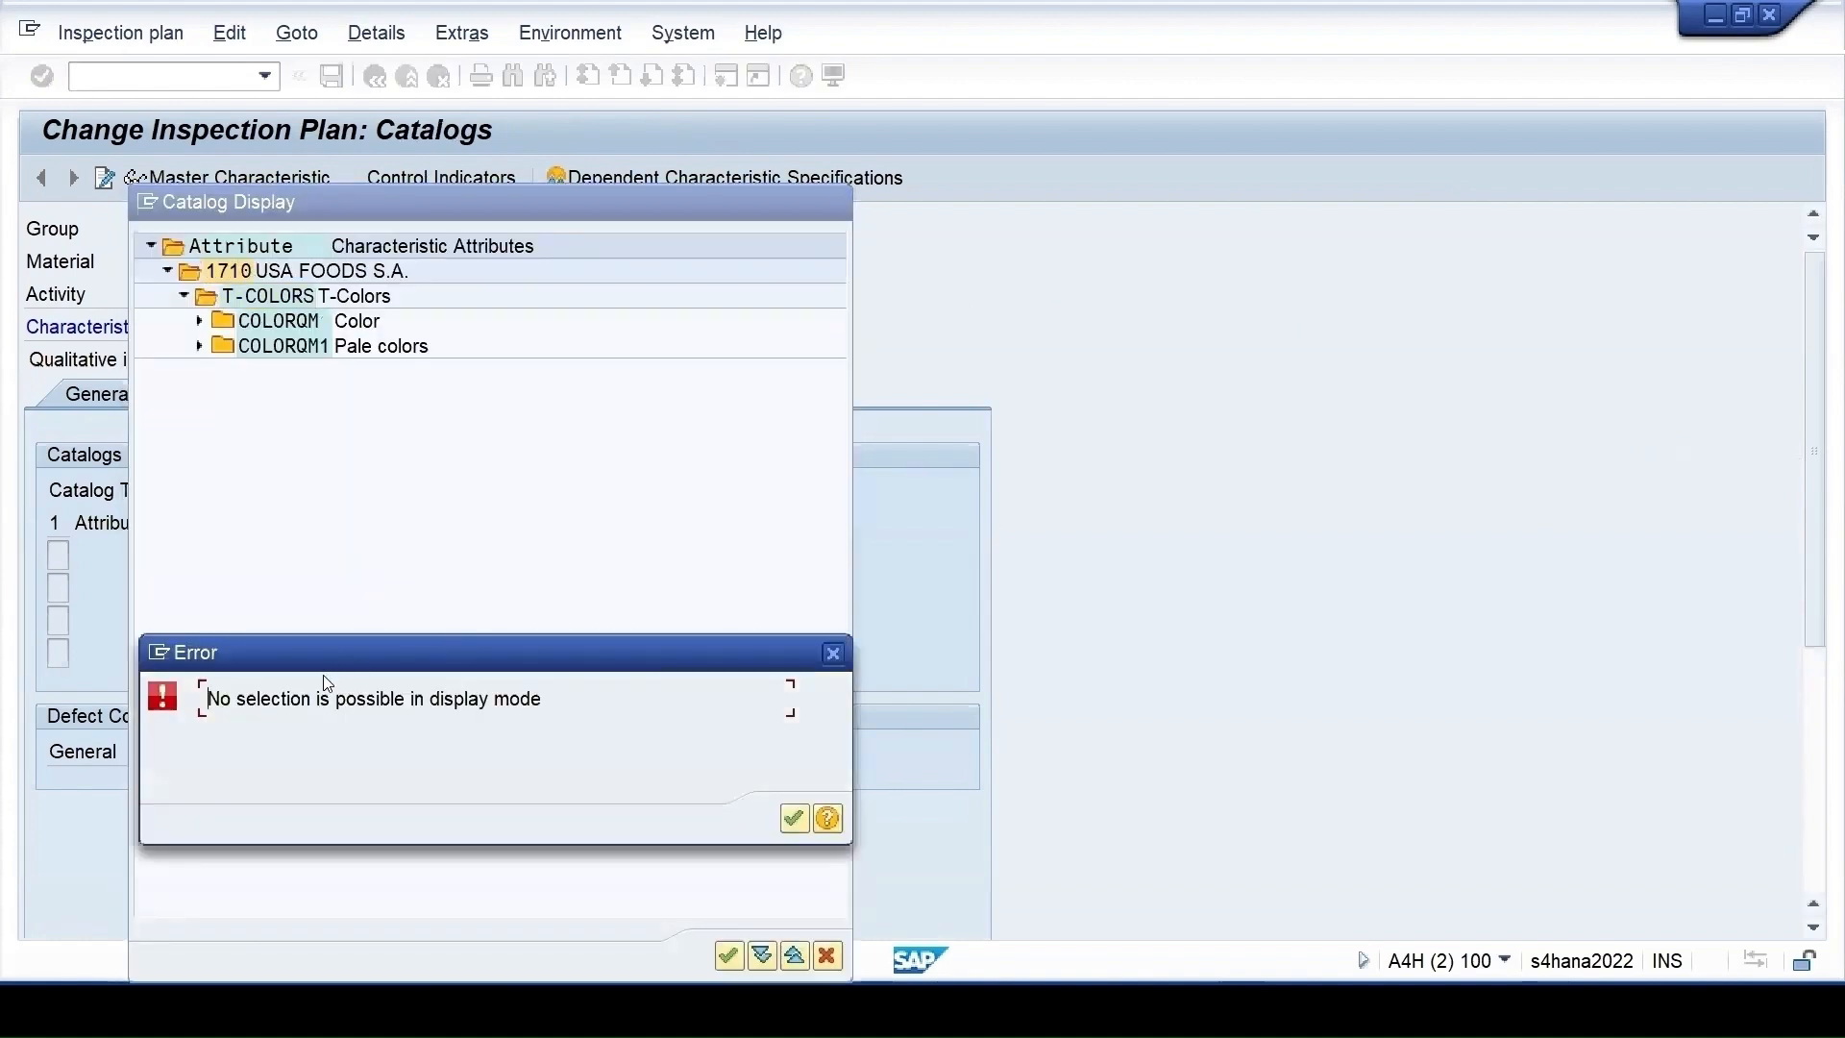
left_click(793, 819)
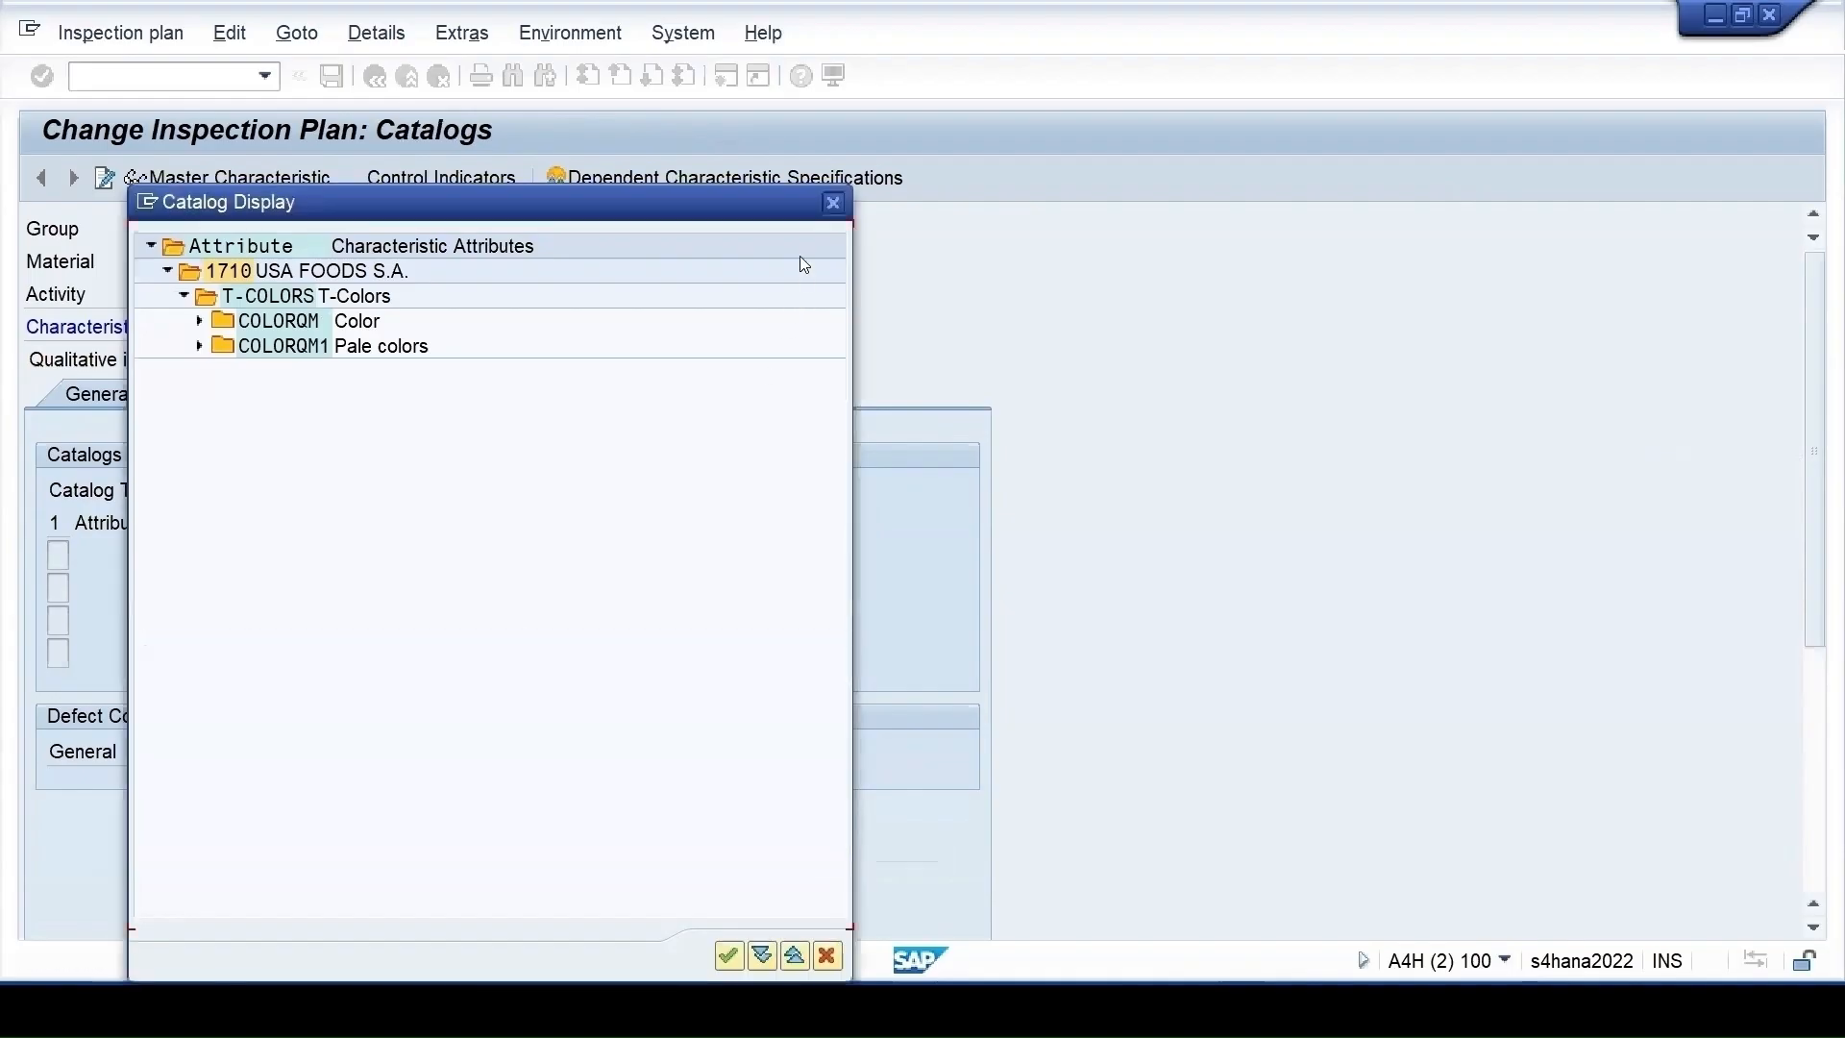
key("Escape")
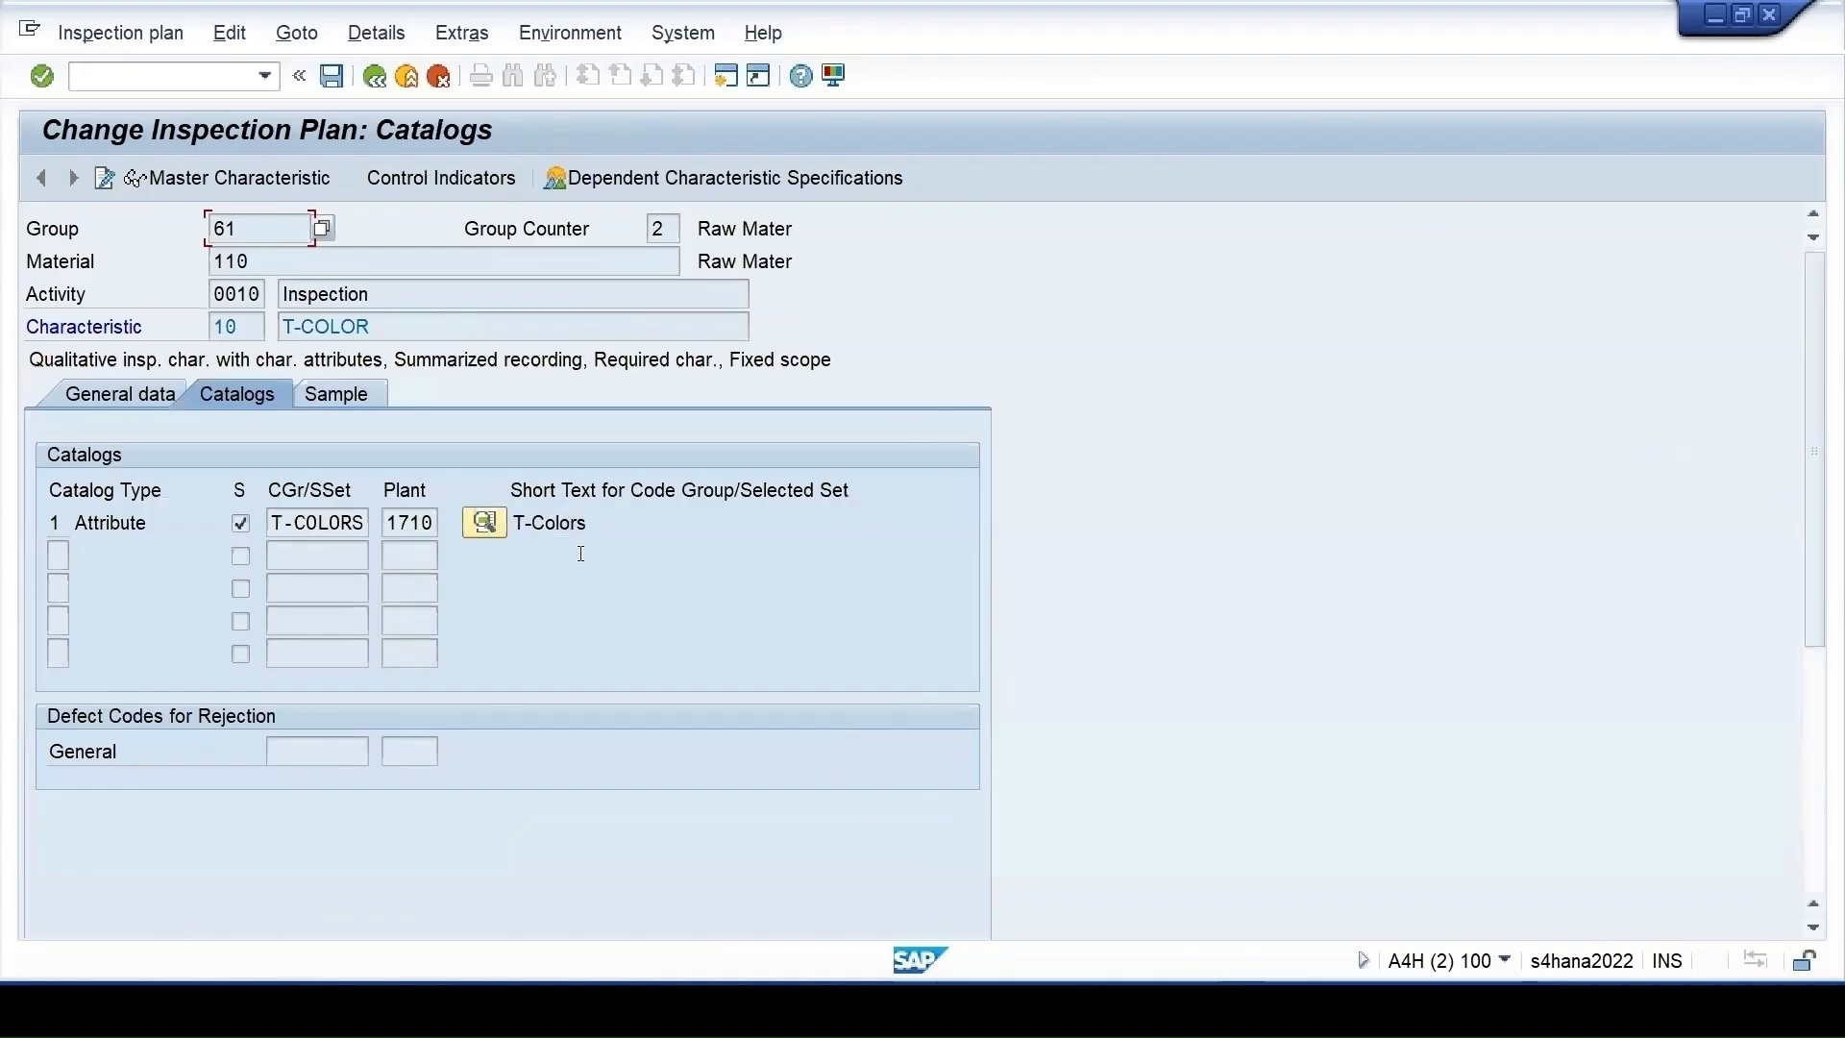
key("F3")
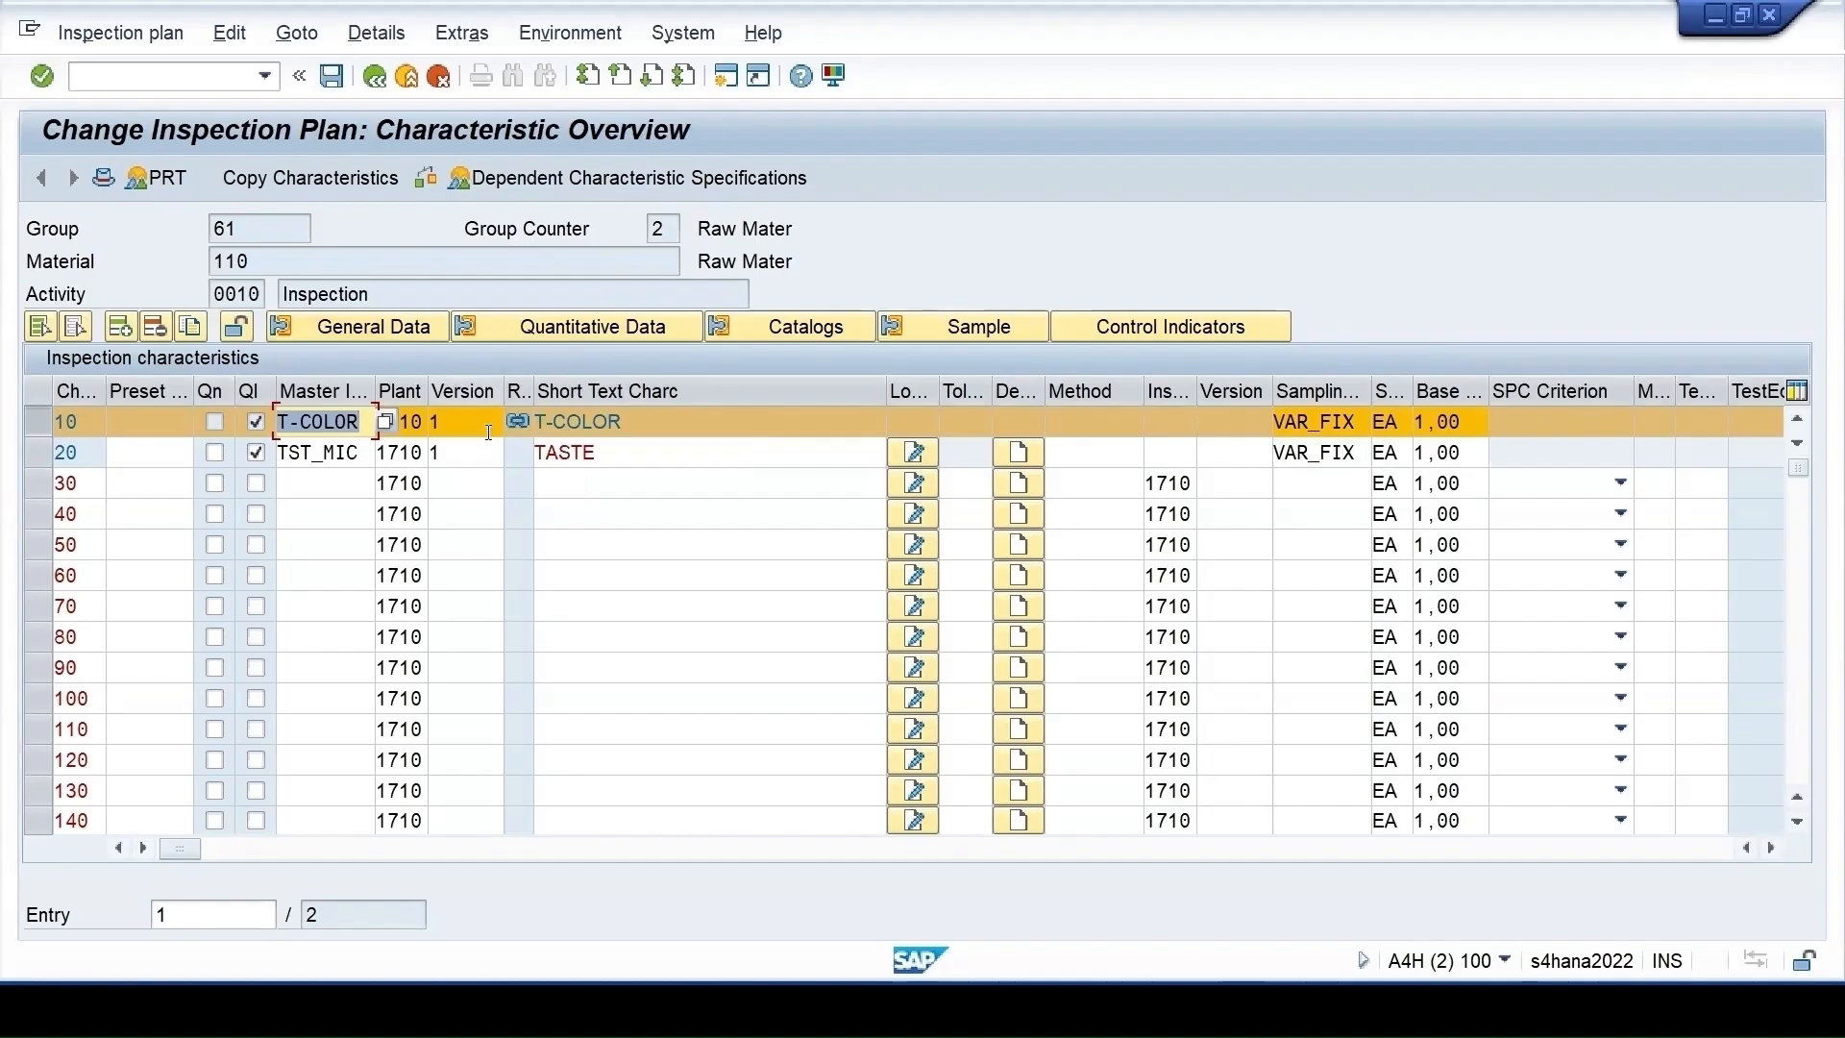
Cancel T-COLOR's master characteristic reference and reopen its now-editable control indicators
left_click(234, 325)
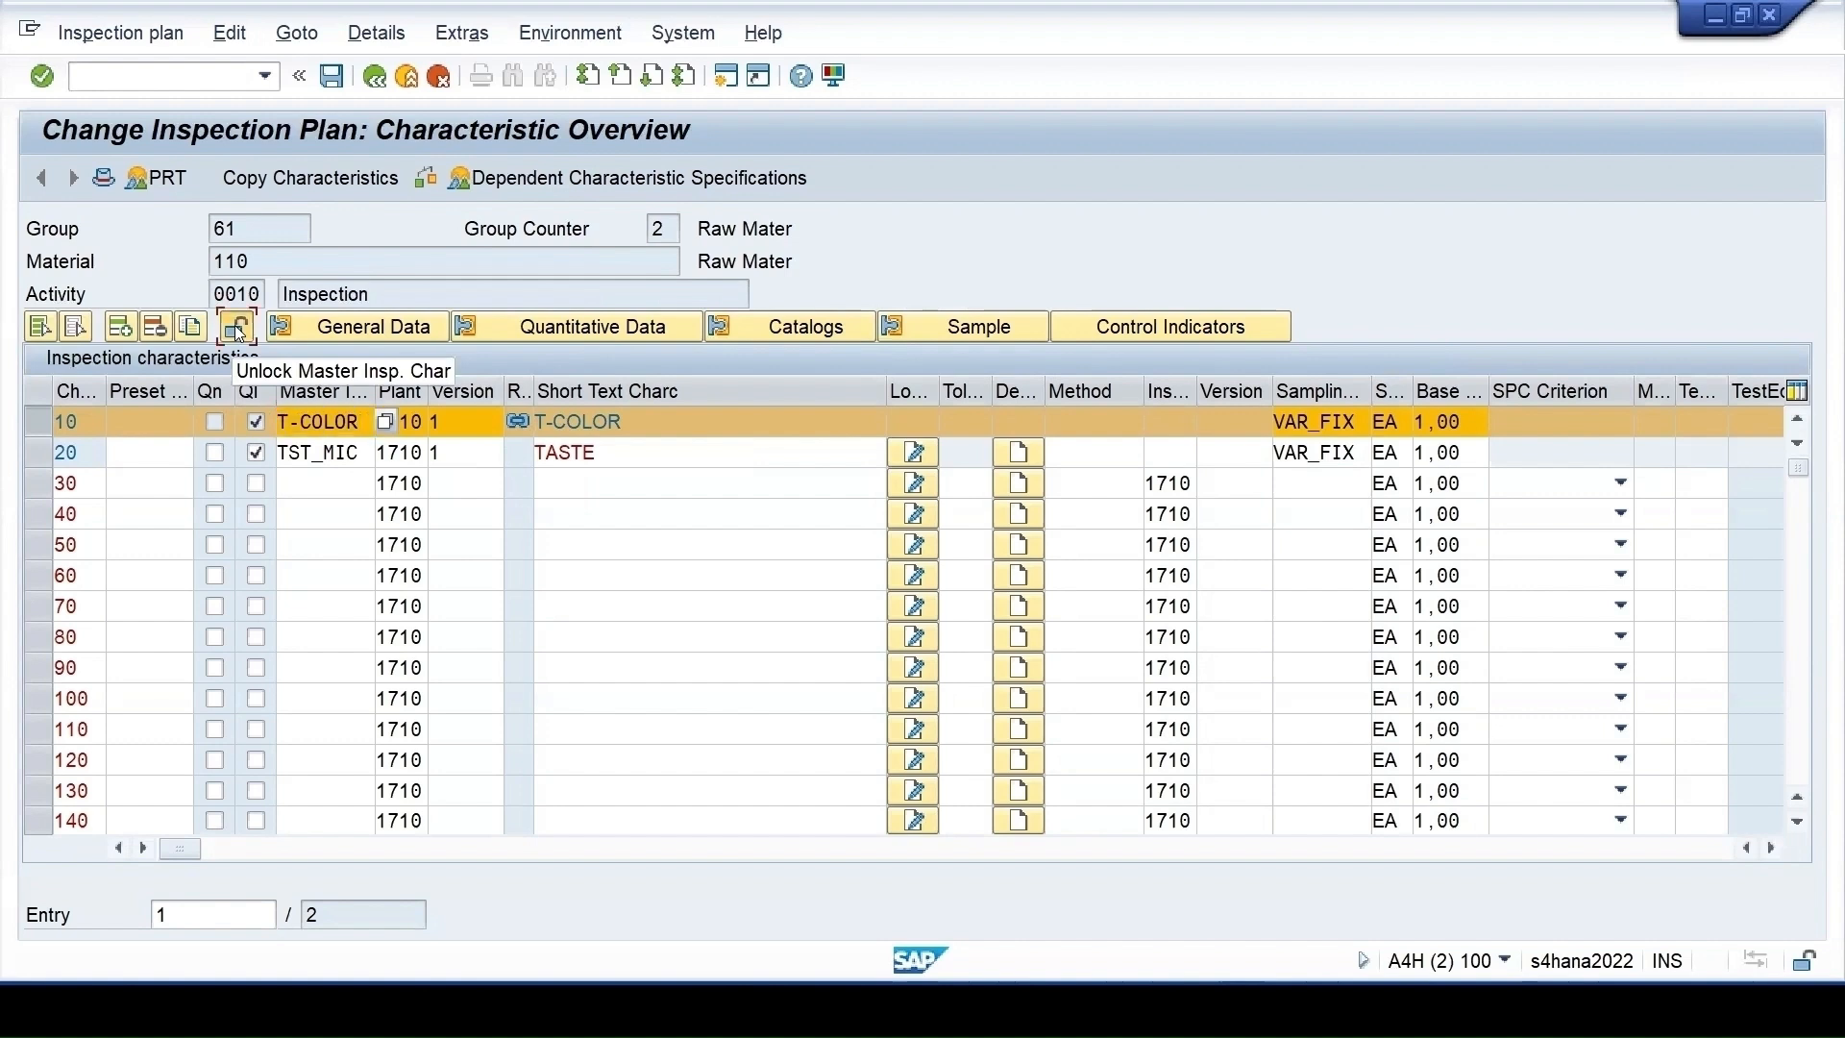
left_click_drag(487, 662, 722, 541)
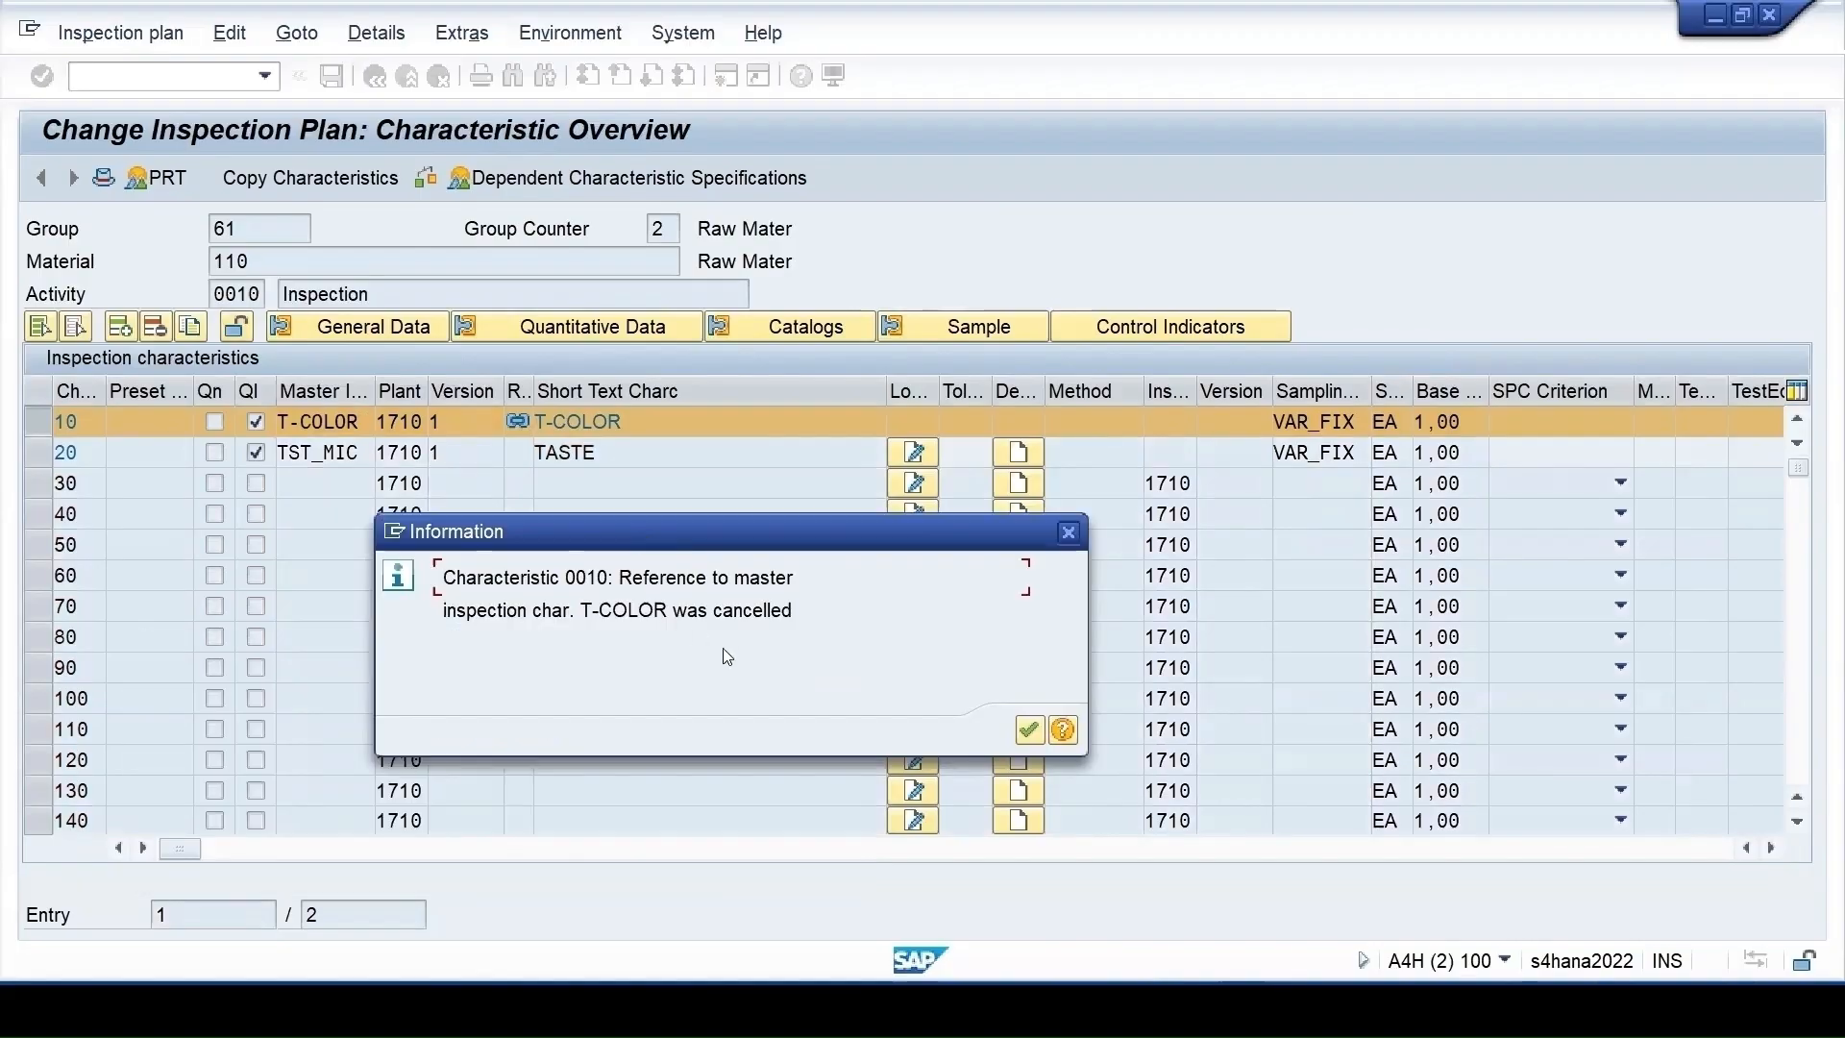
left_click(1030, 728)
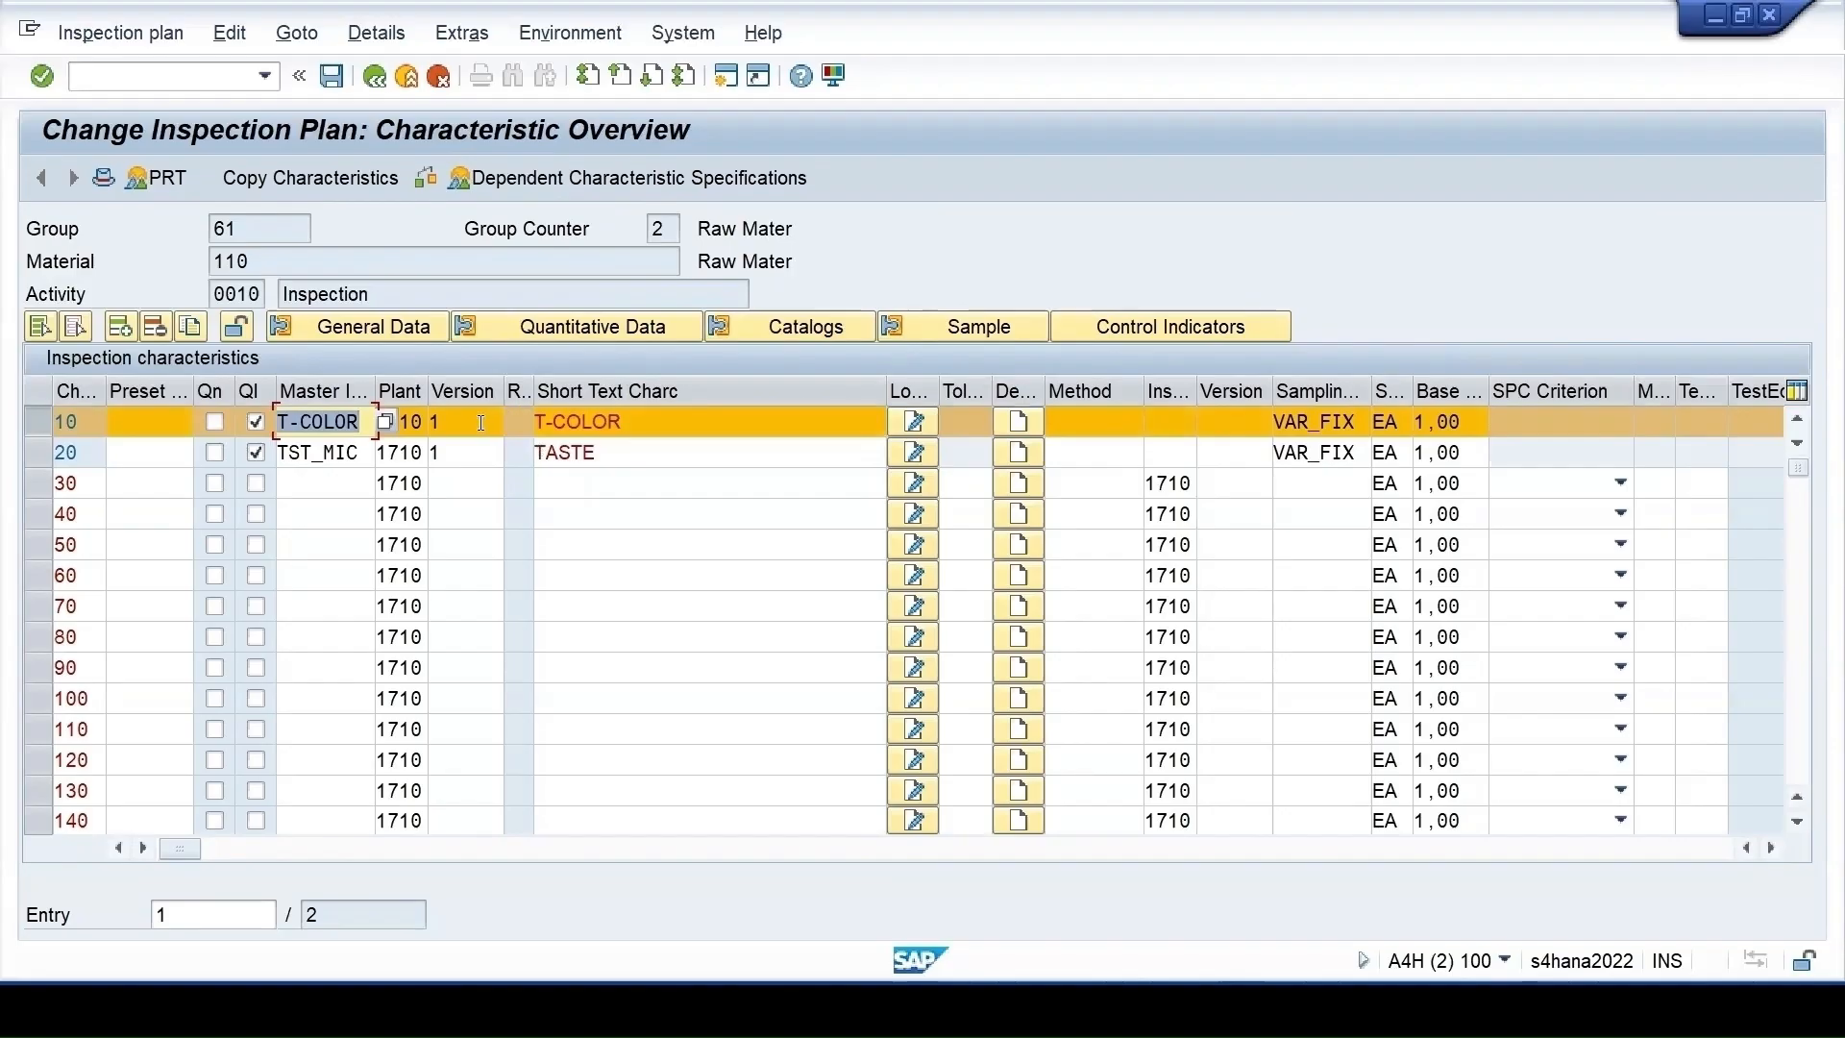
left_click(1138, 327)
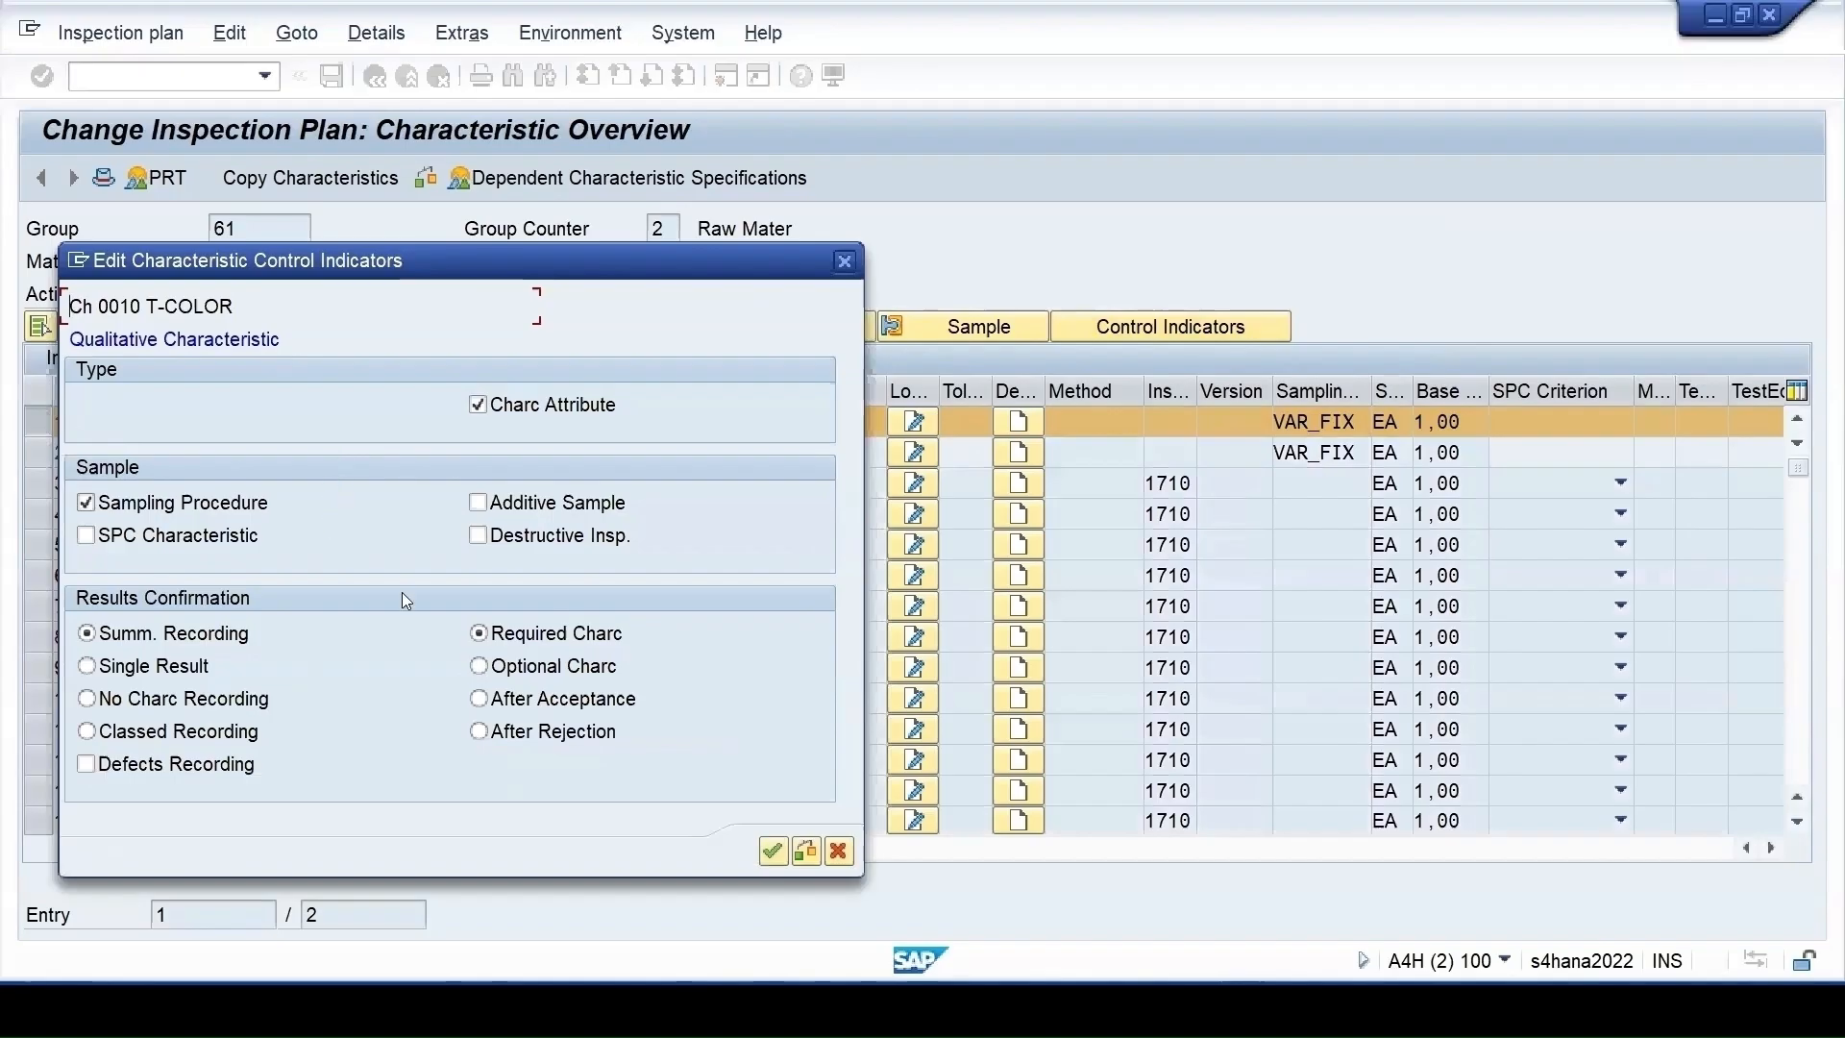
Leave T-COLOR's results confirmation at Required Charc after trying the other options
left_click(485, 666)
left_click(508, 698)
left_click(509, 730)
left_click(495, 667)
left_click(484, 635)
left_click(773, 851)
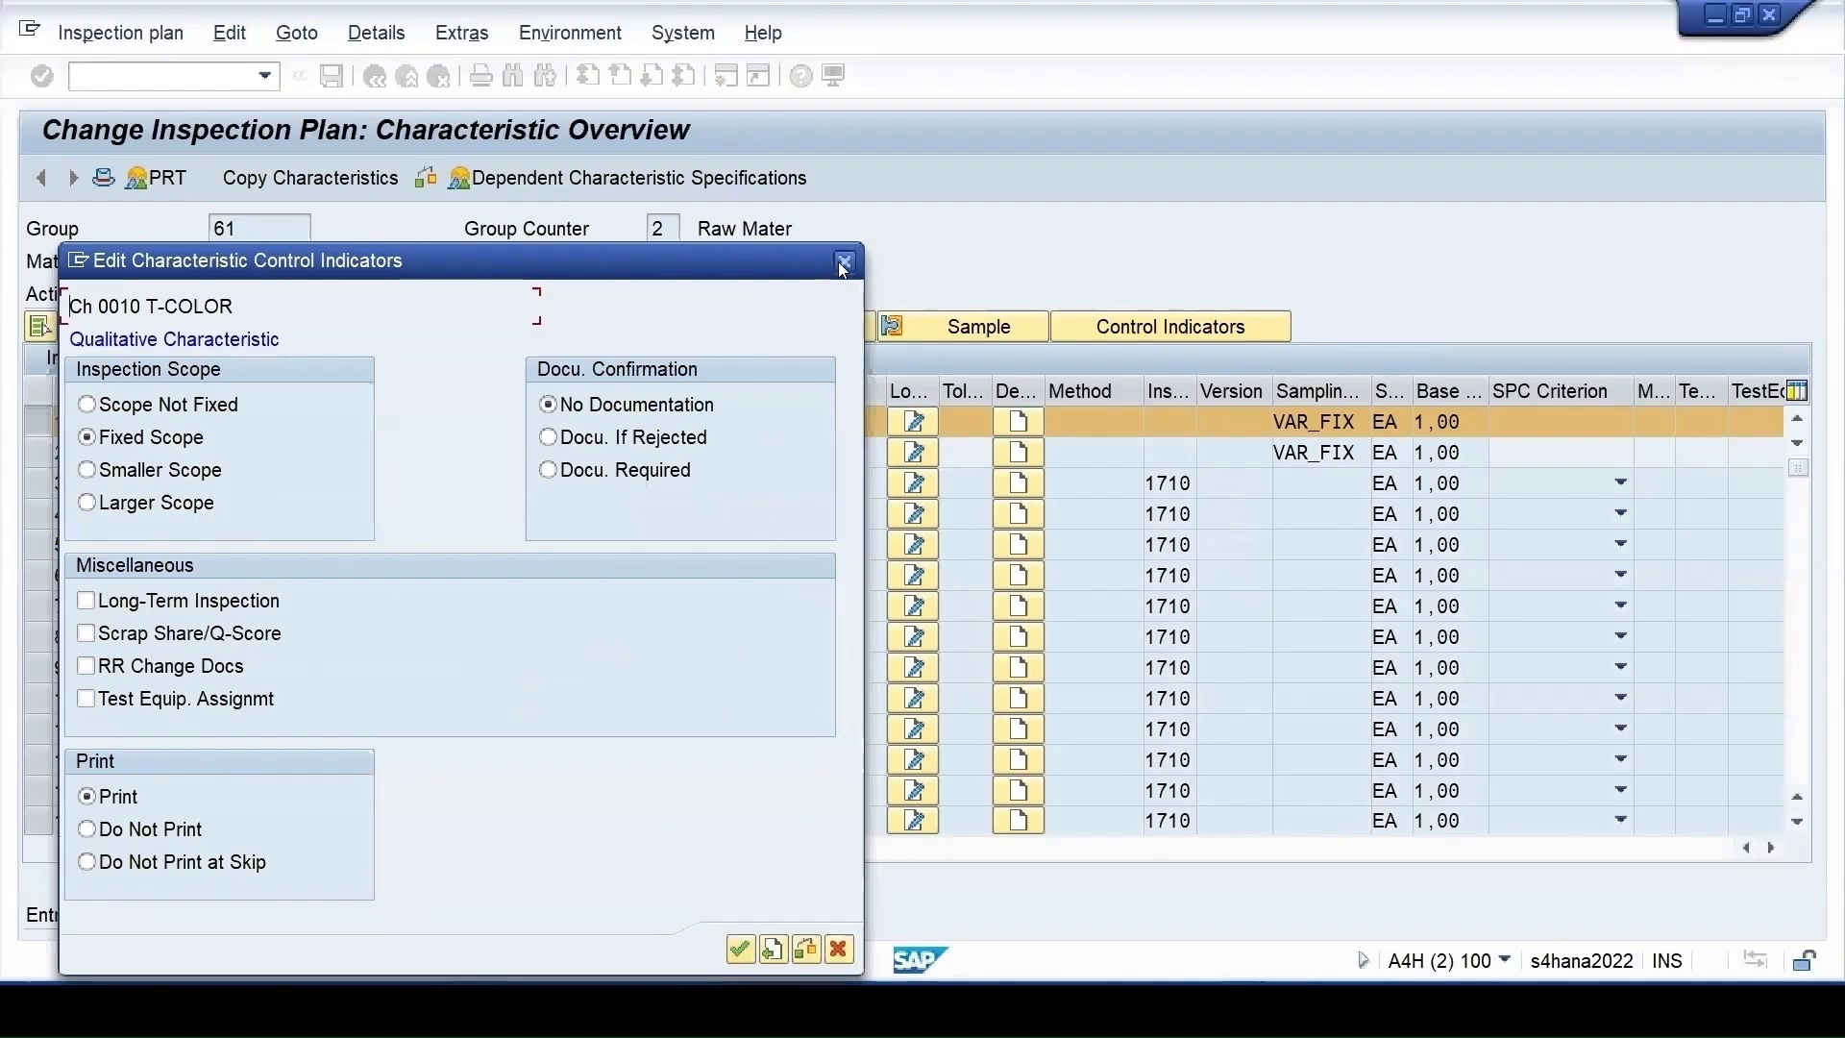
left_click_drag(801, 262, 1518, 193)
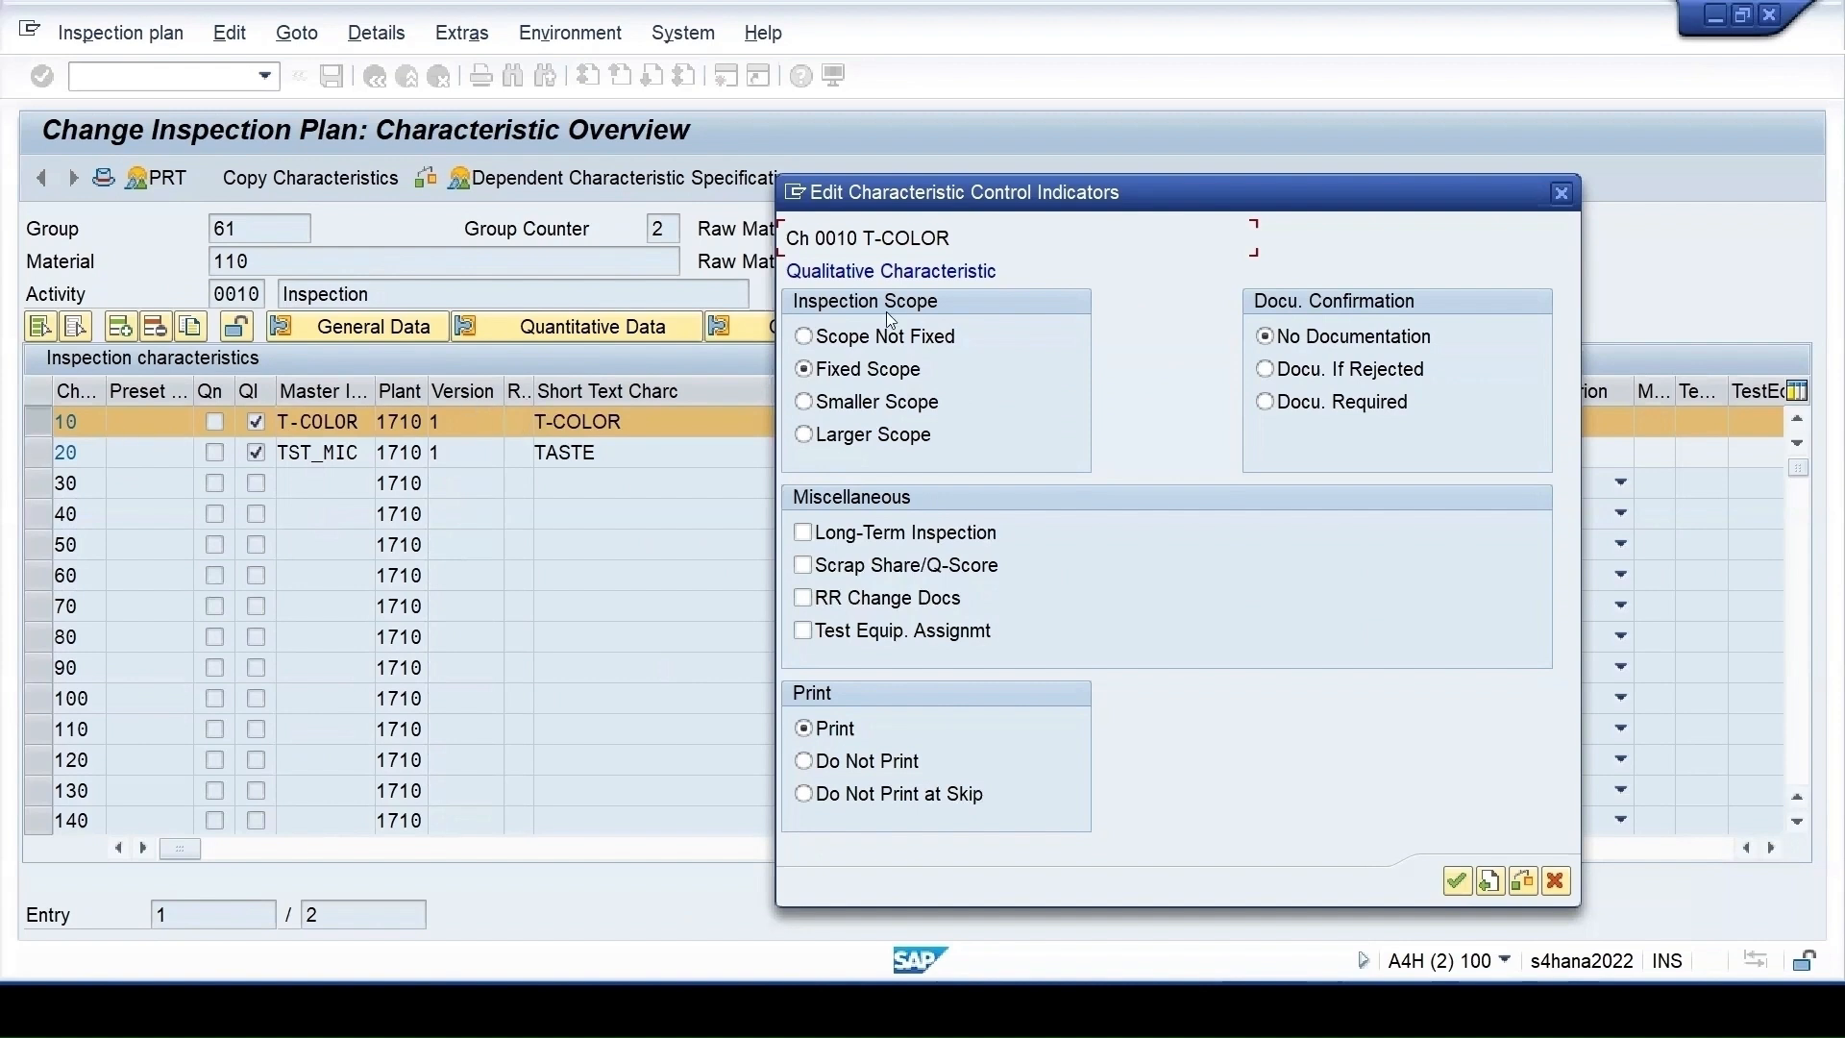
left_click(1562, 192)
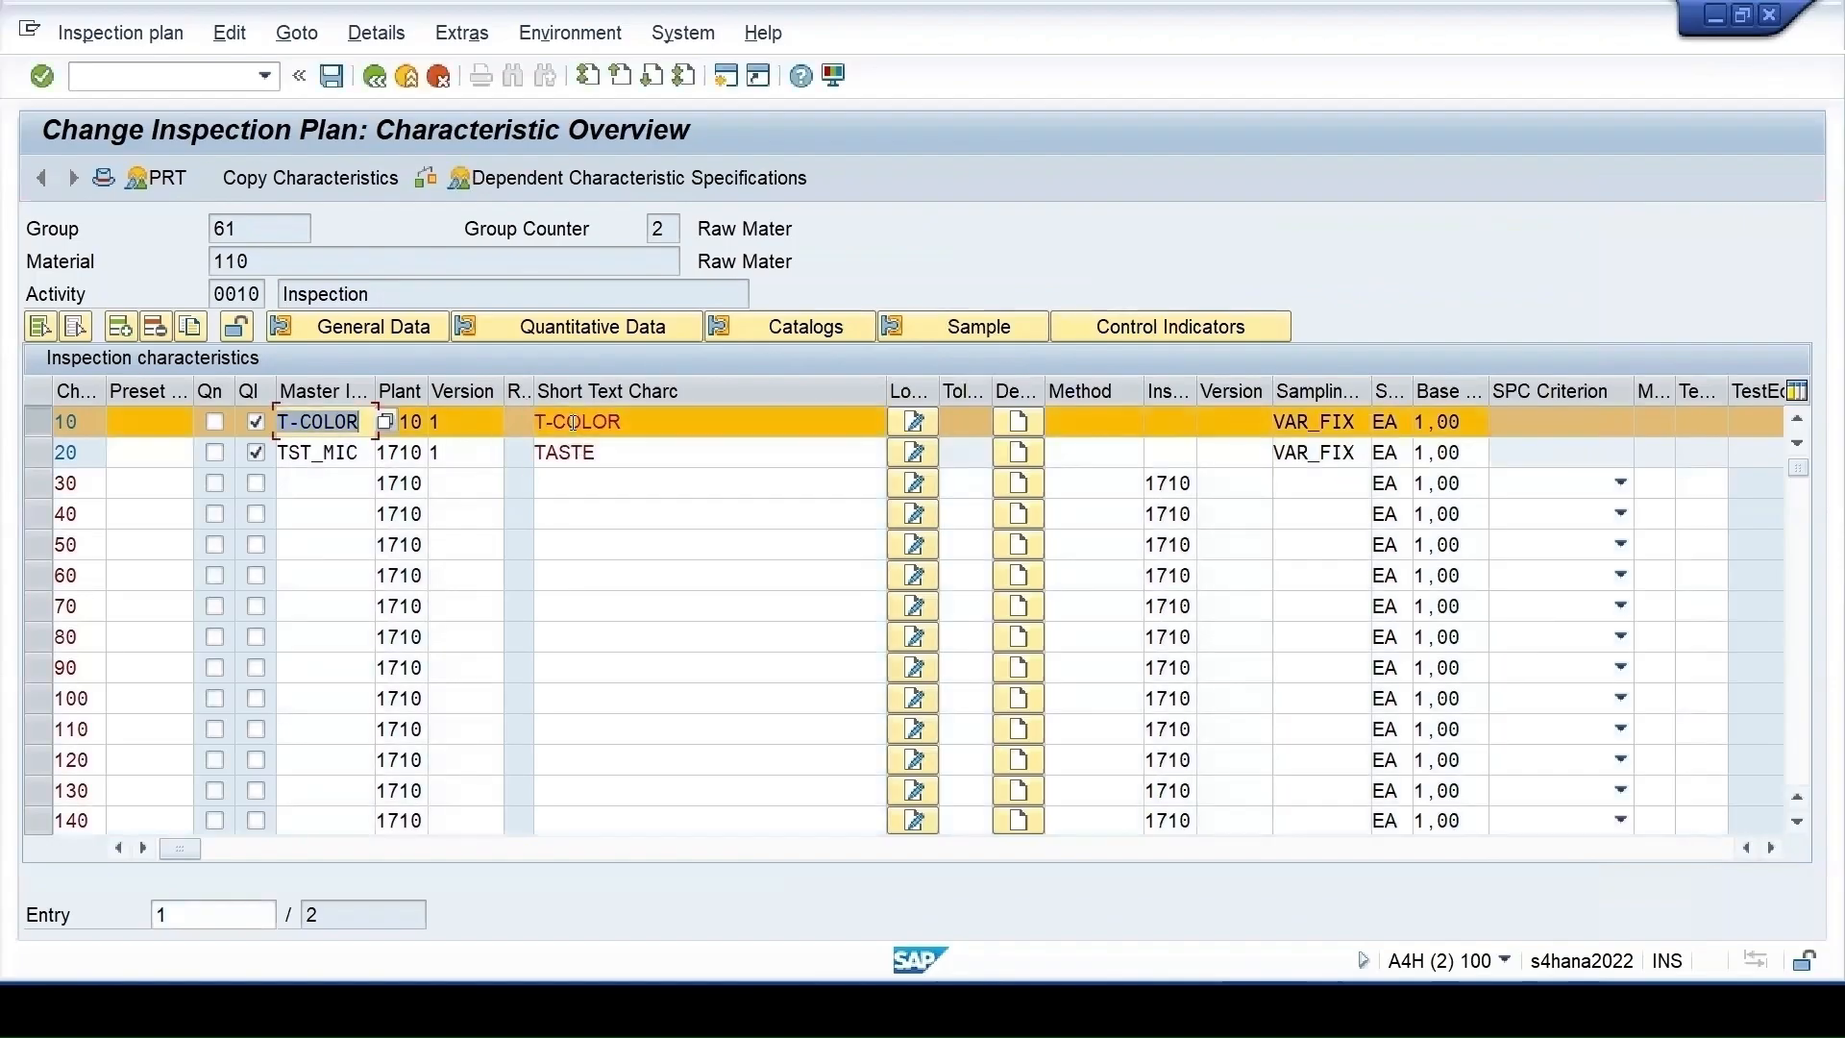
Uncheck Sampling Procedure in T-COLOR's control indicators and confirm
left_click(1170, 329)
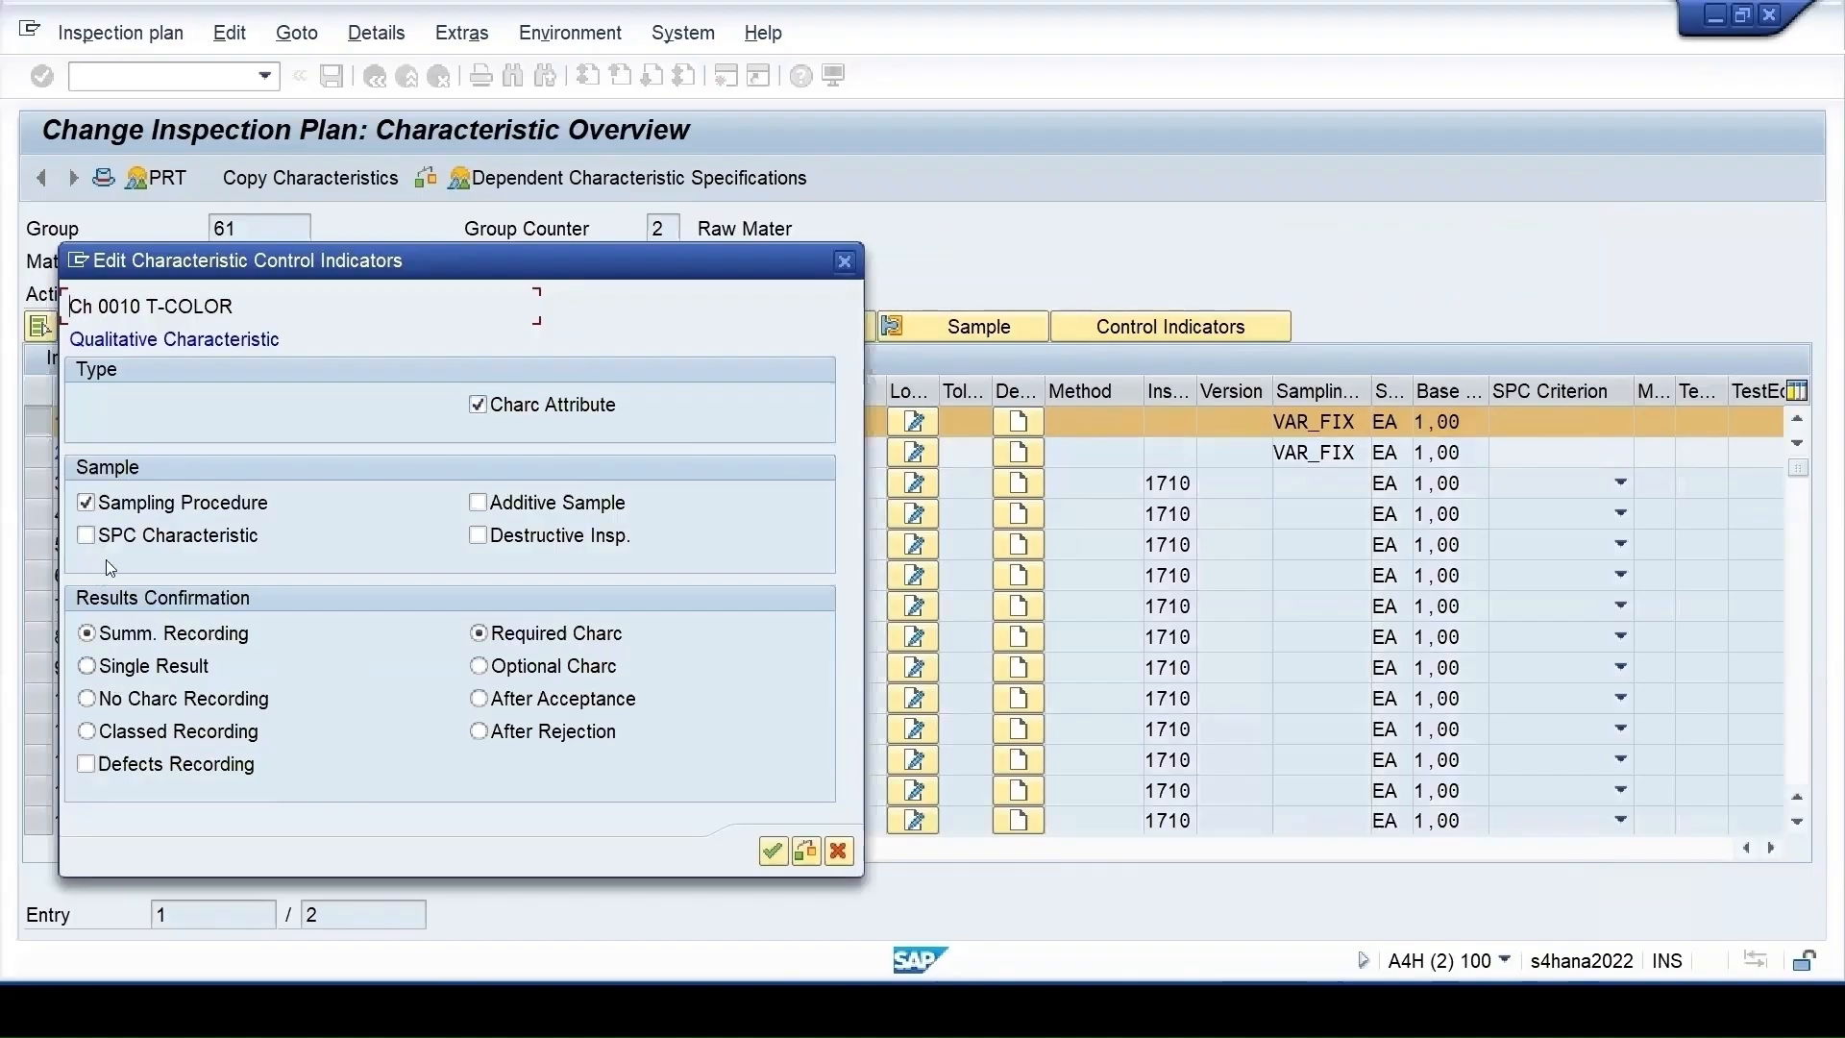
left_click(86, 503)
left_click_drag(360, 264, 1200, 447)
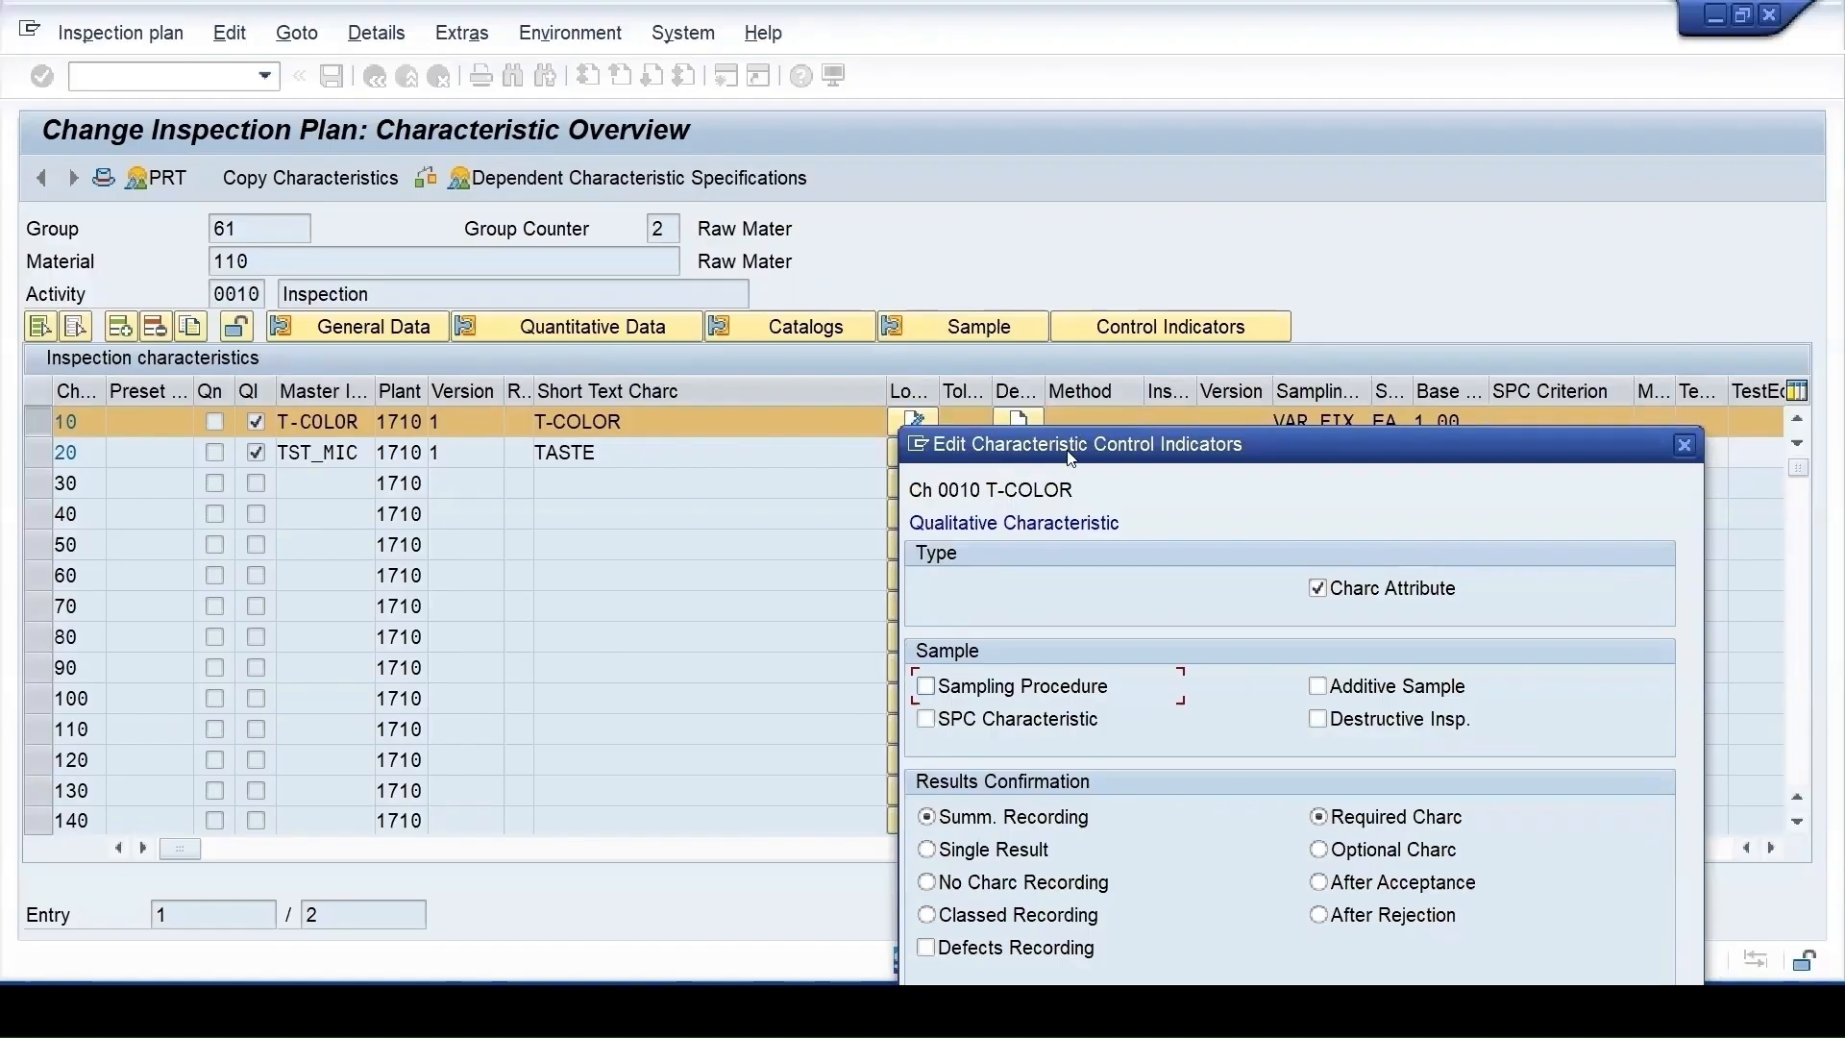
left_click_drag(1070, 457, 635, 301)
mouse_move(1249, 1009)
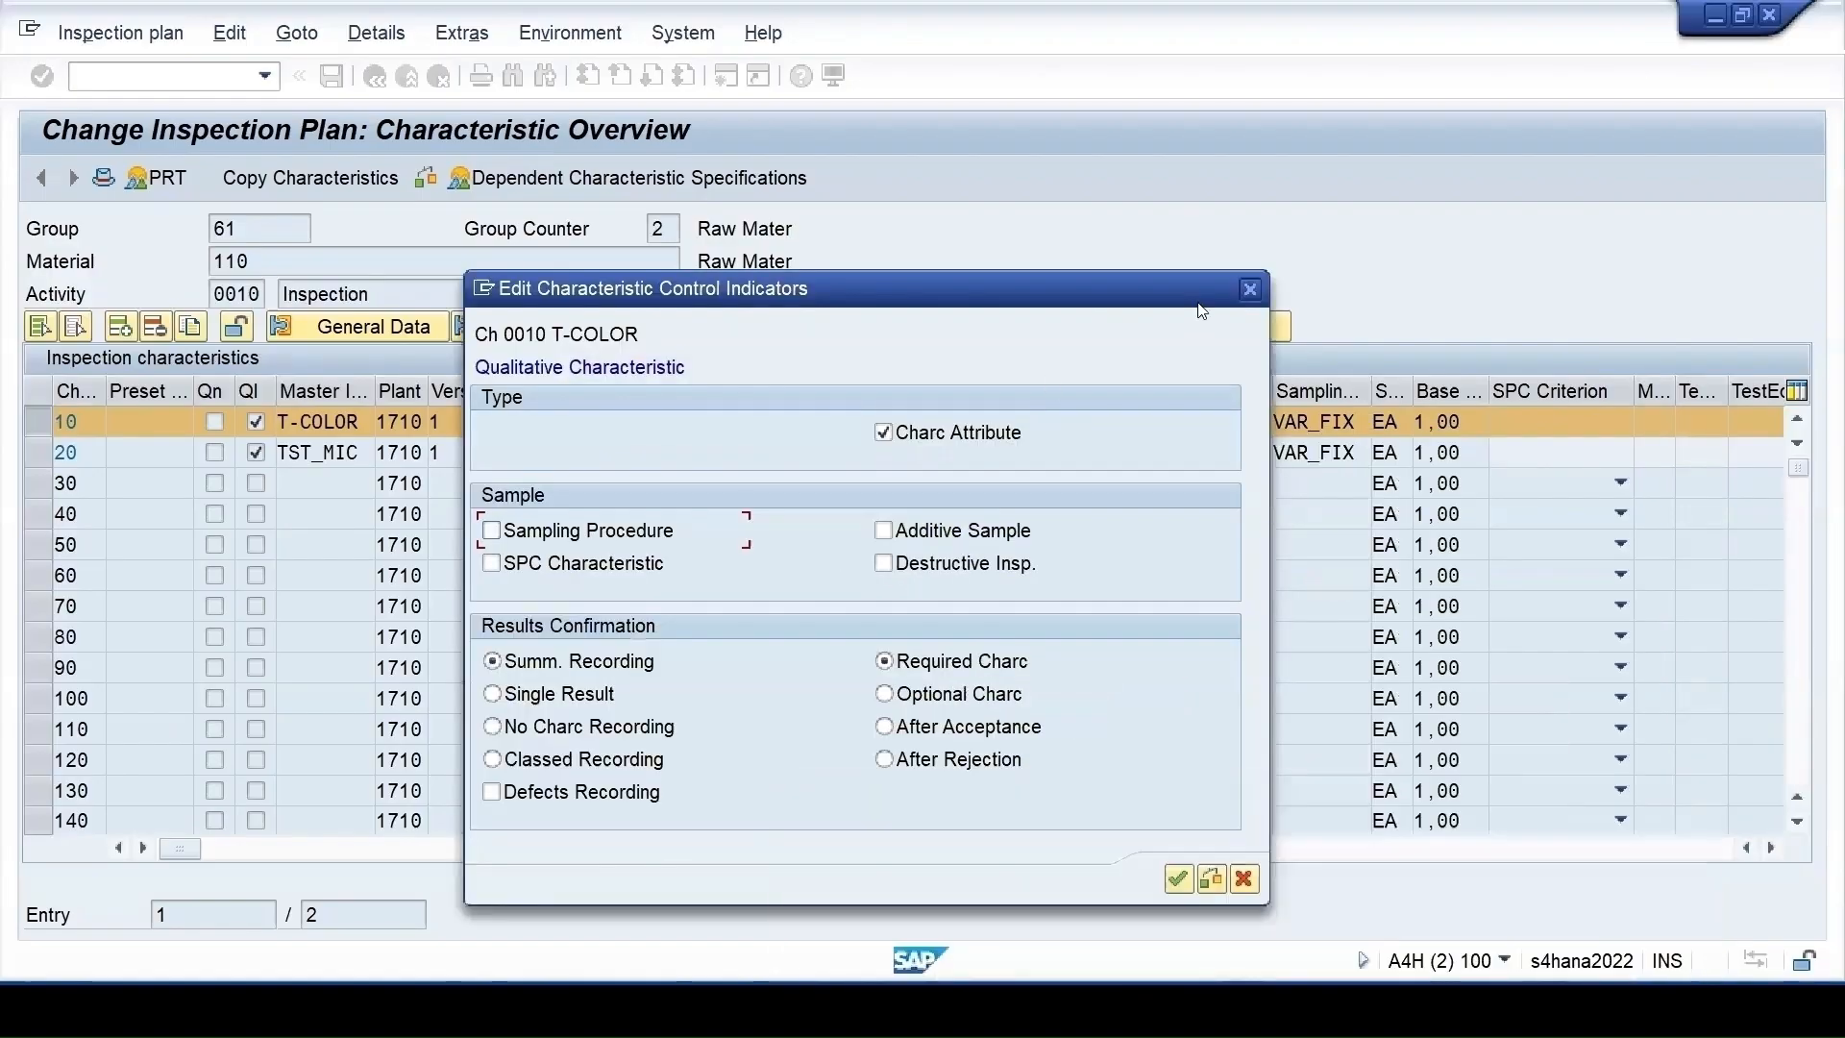
left_click(1178, 878)
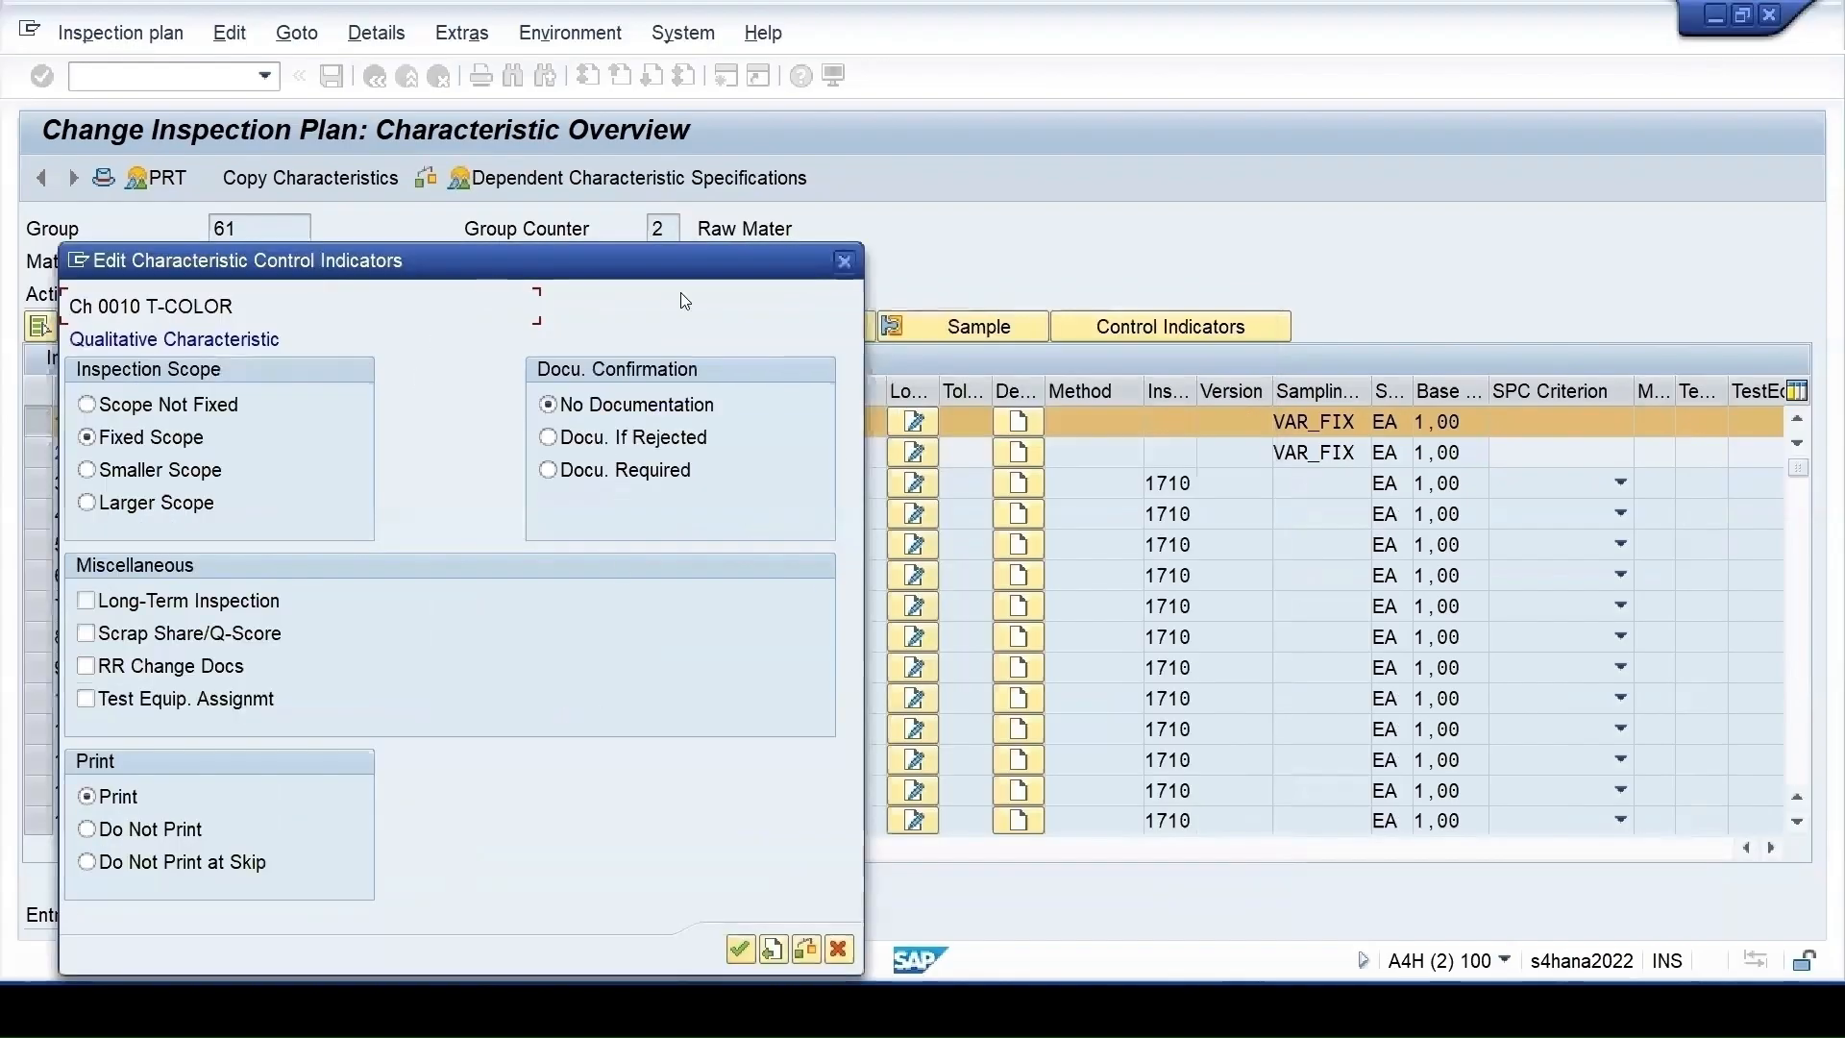
left_click(740, 950)
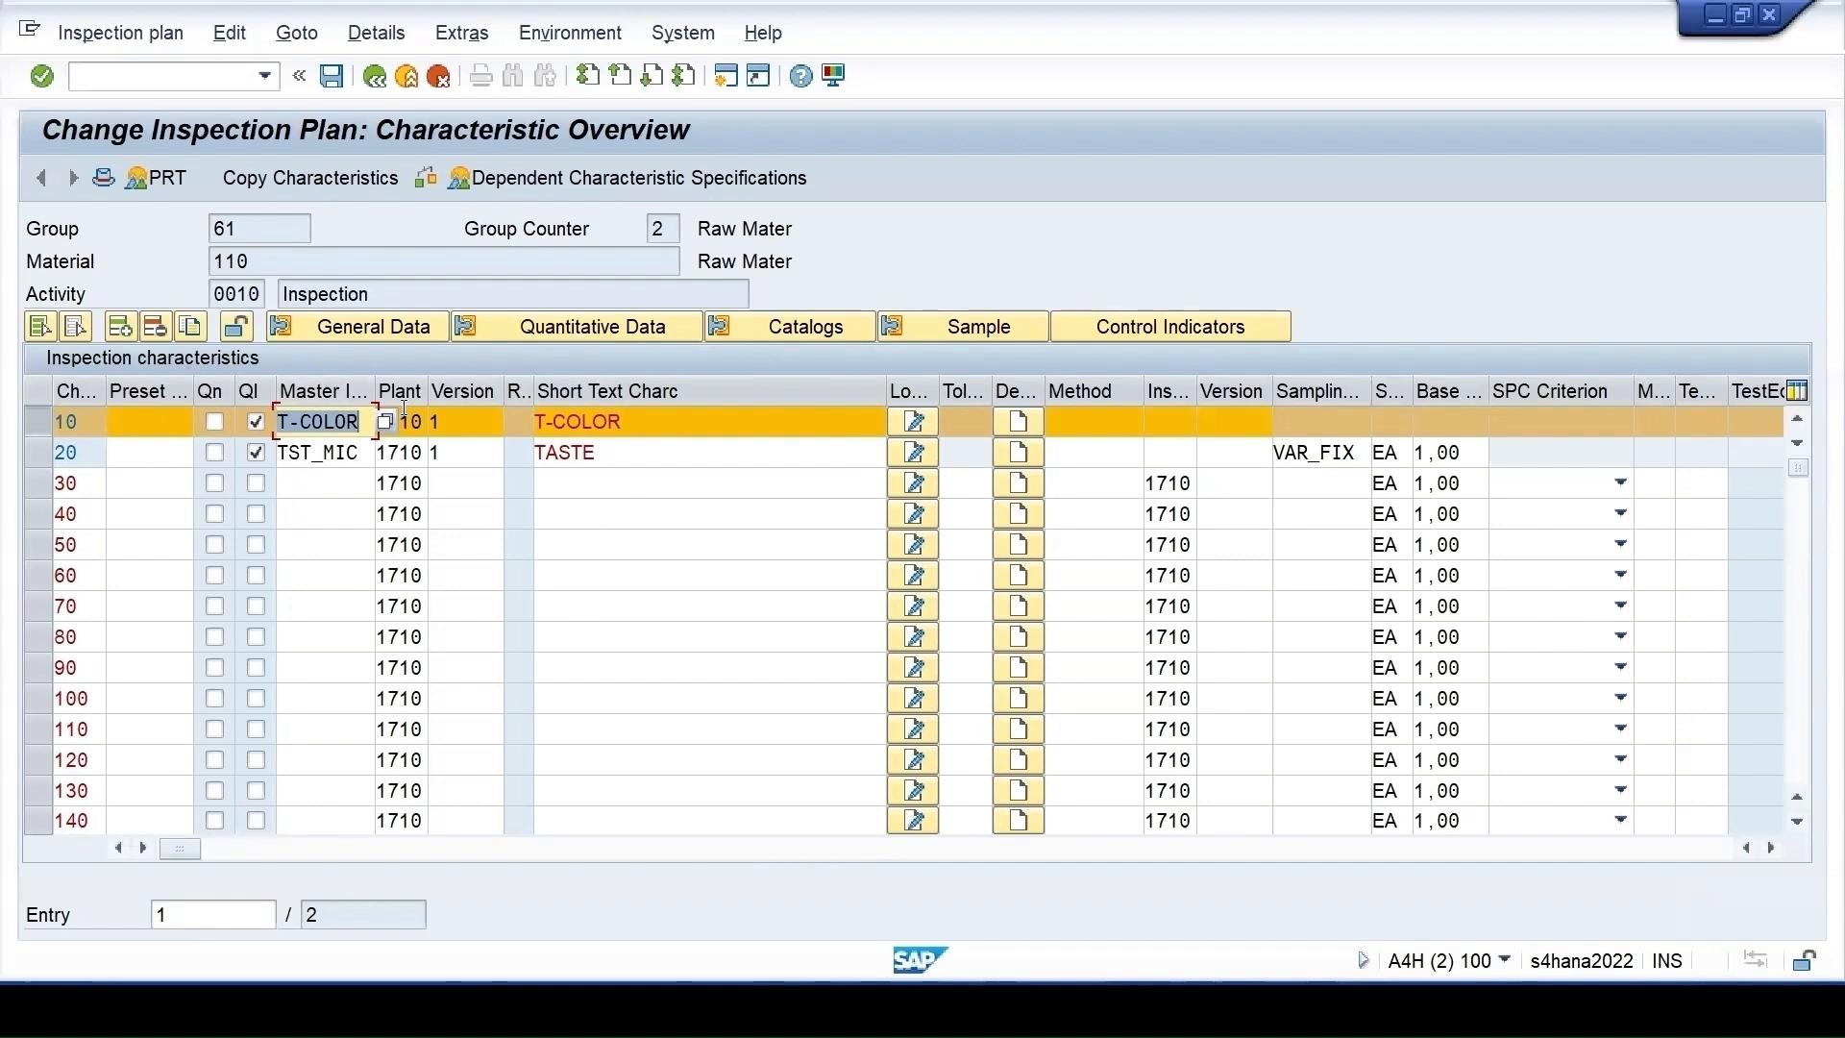
Add master characteristic QUN as row 30 from the plant 1710 hit list
left_click(755, 454)
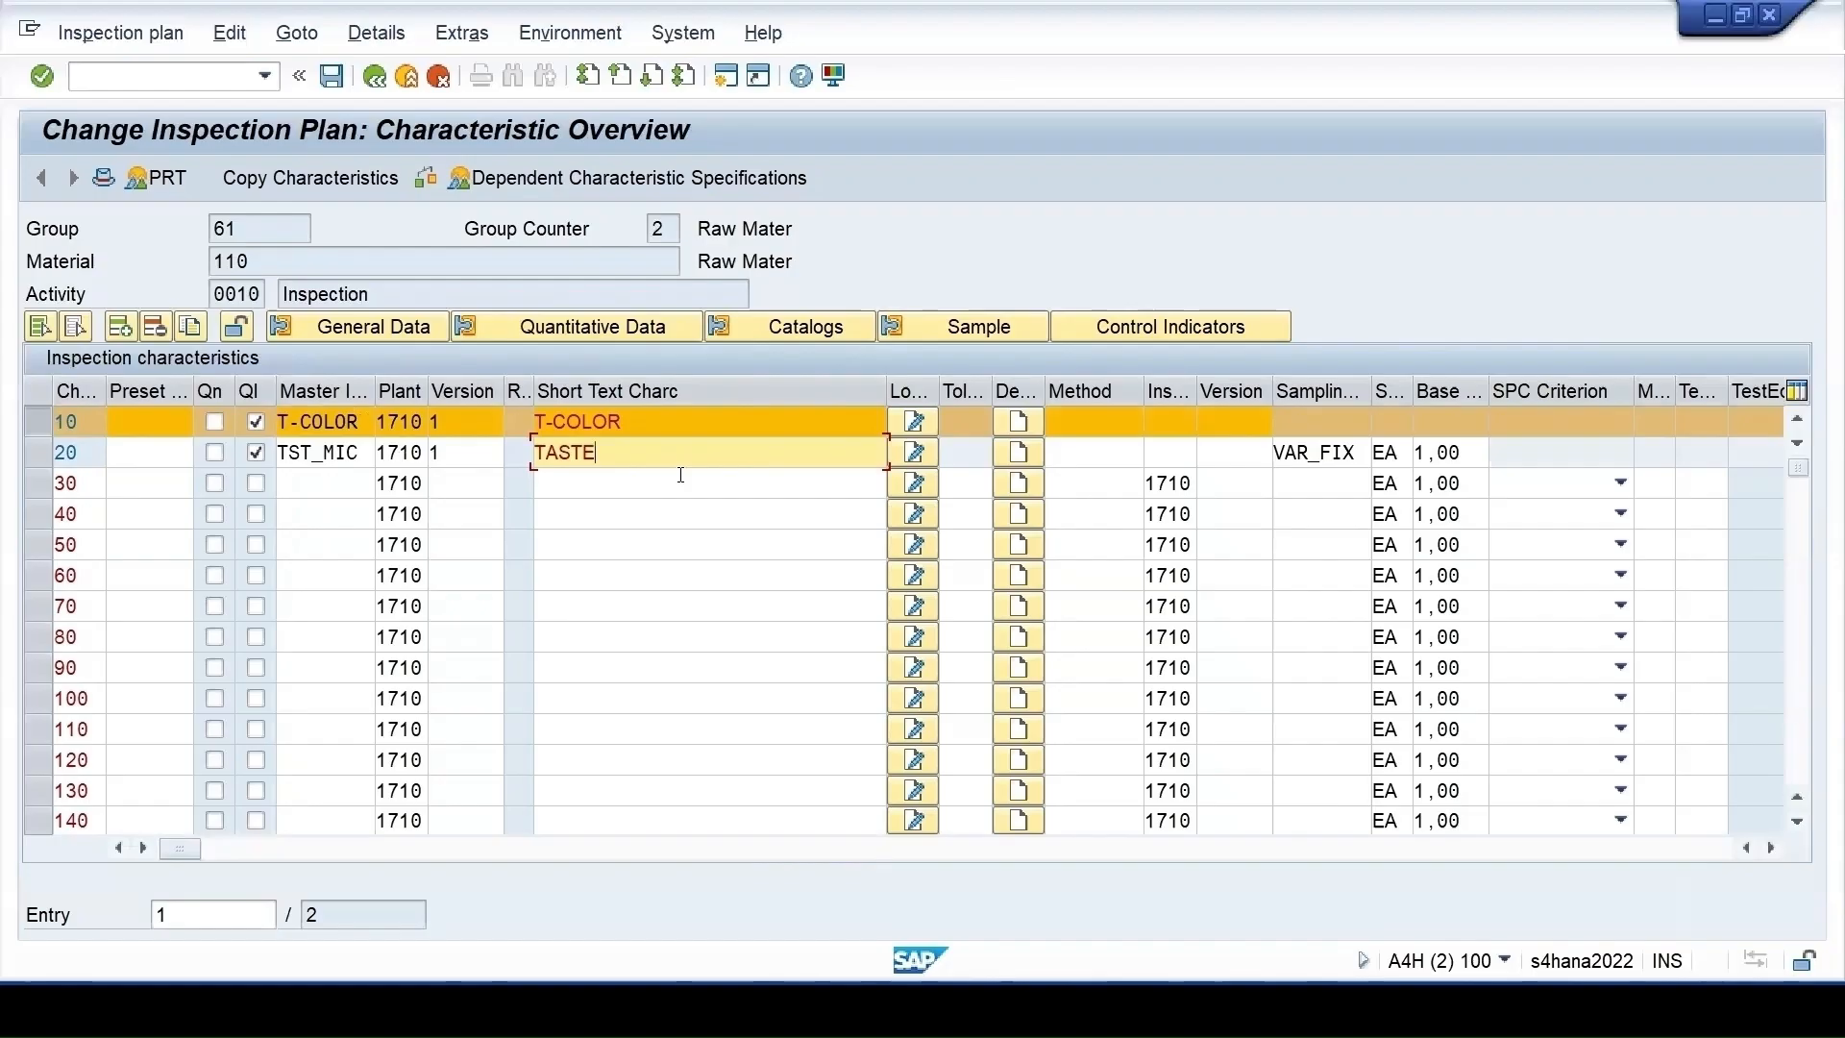
key("Return")
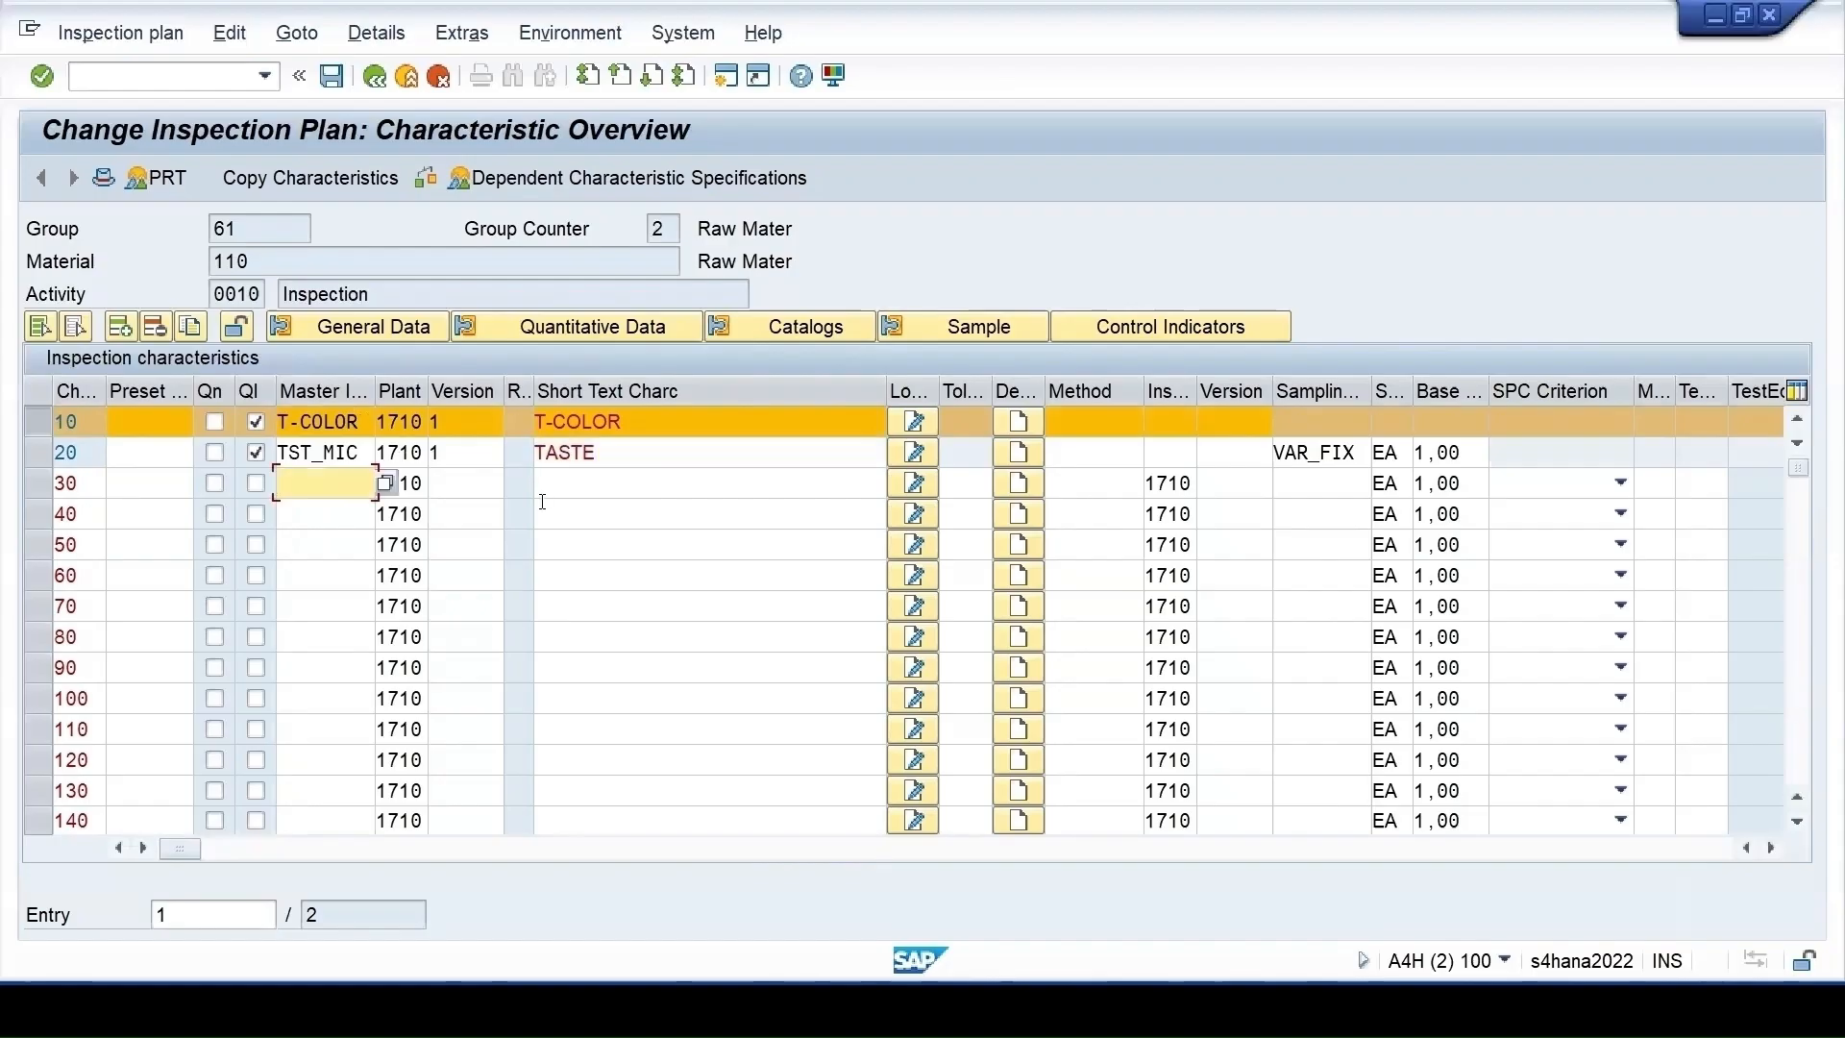
left_click(385, 482)
left_click(392, 370)
key("Return")
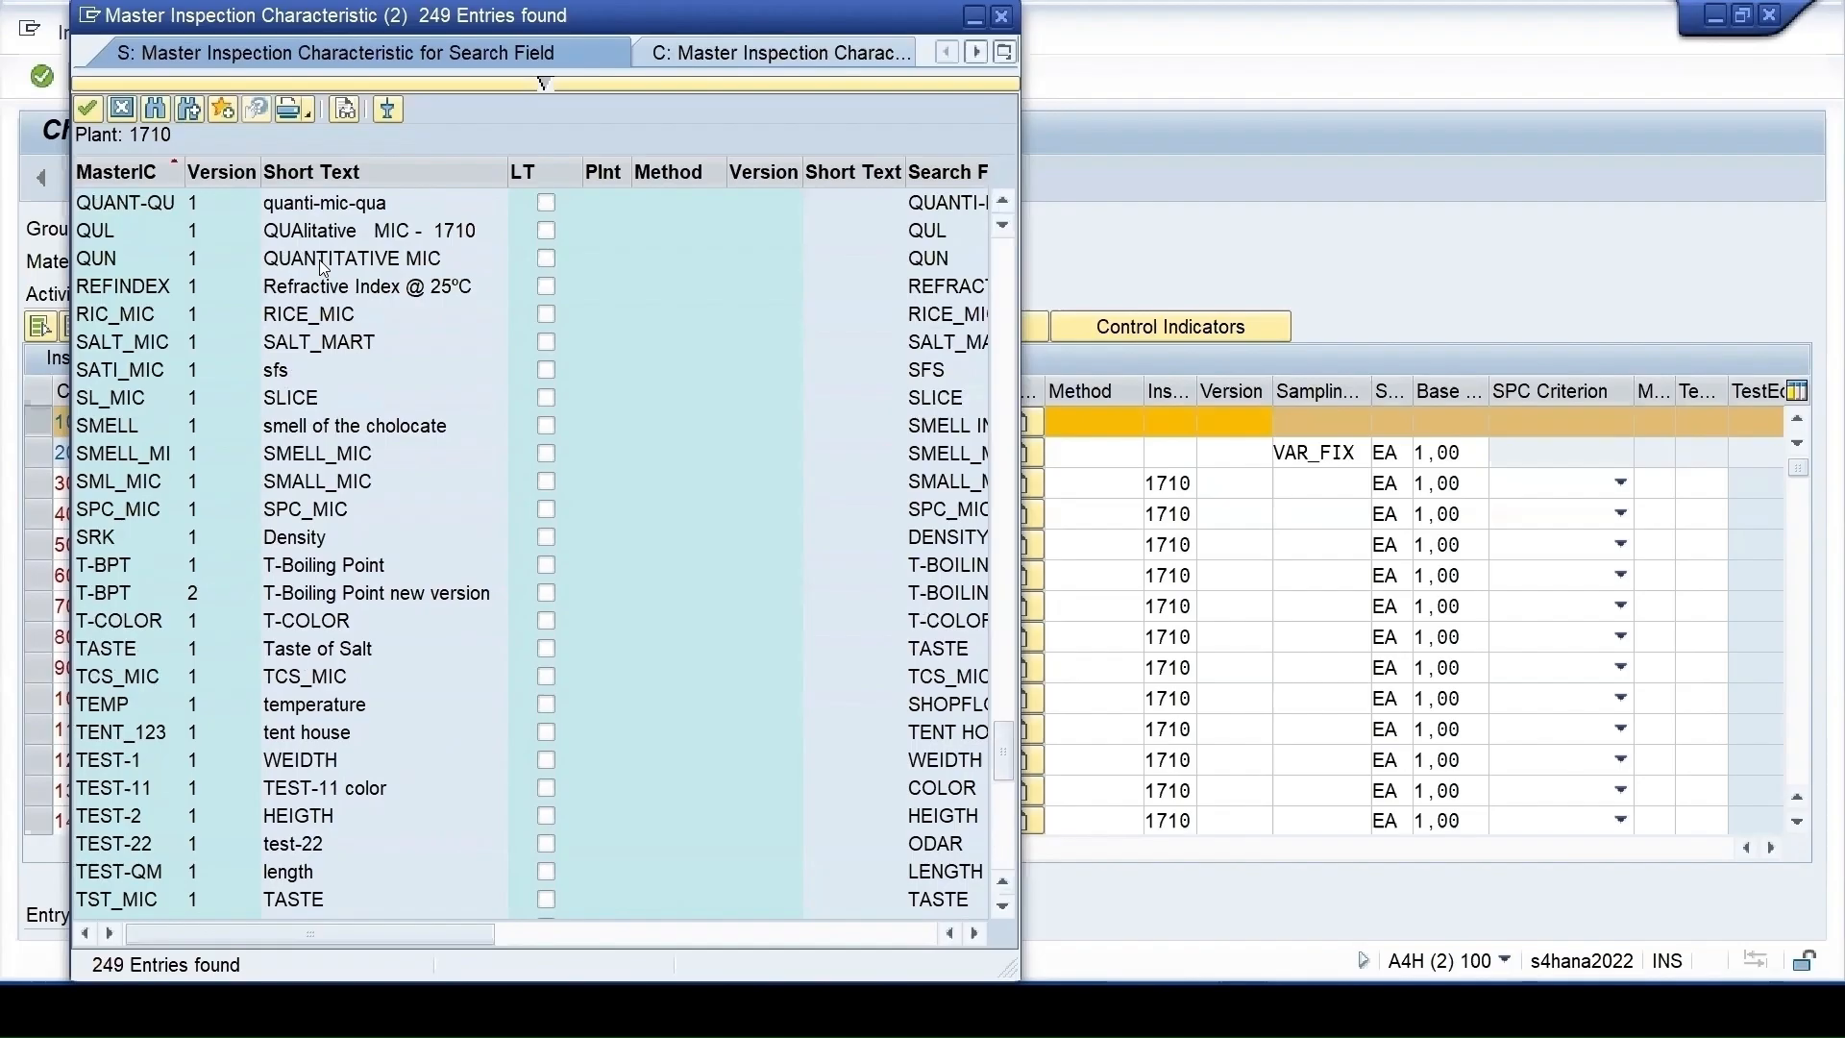
double_click(320, 260)
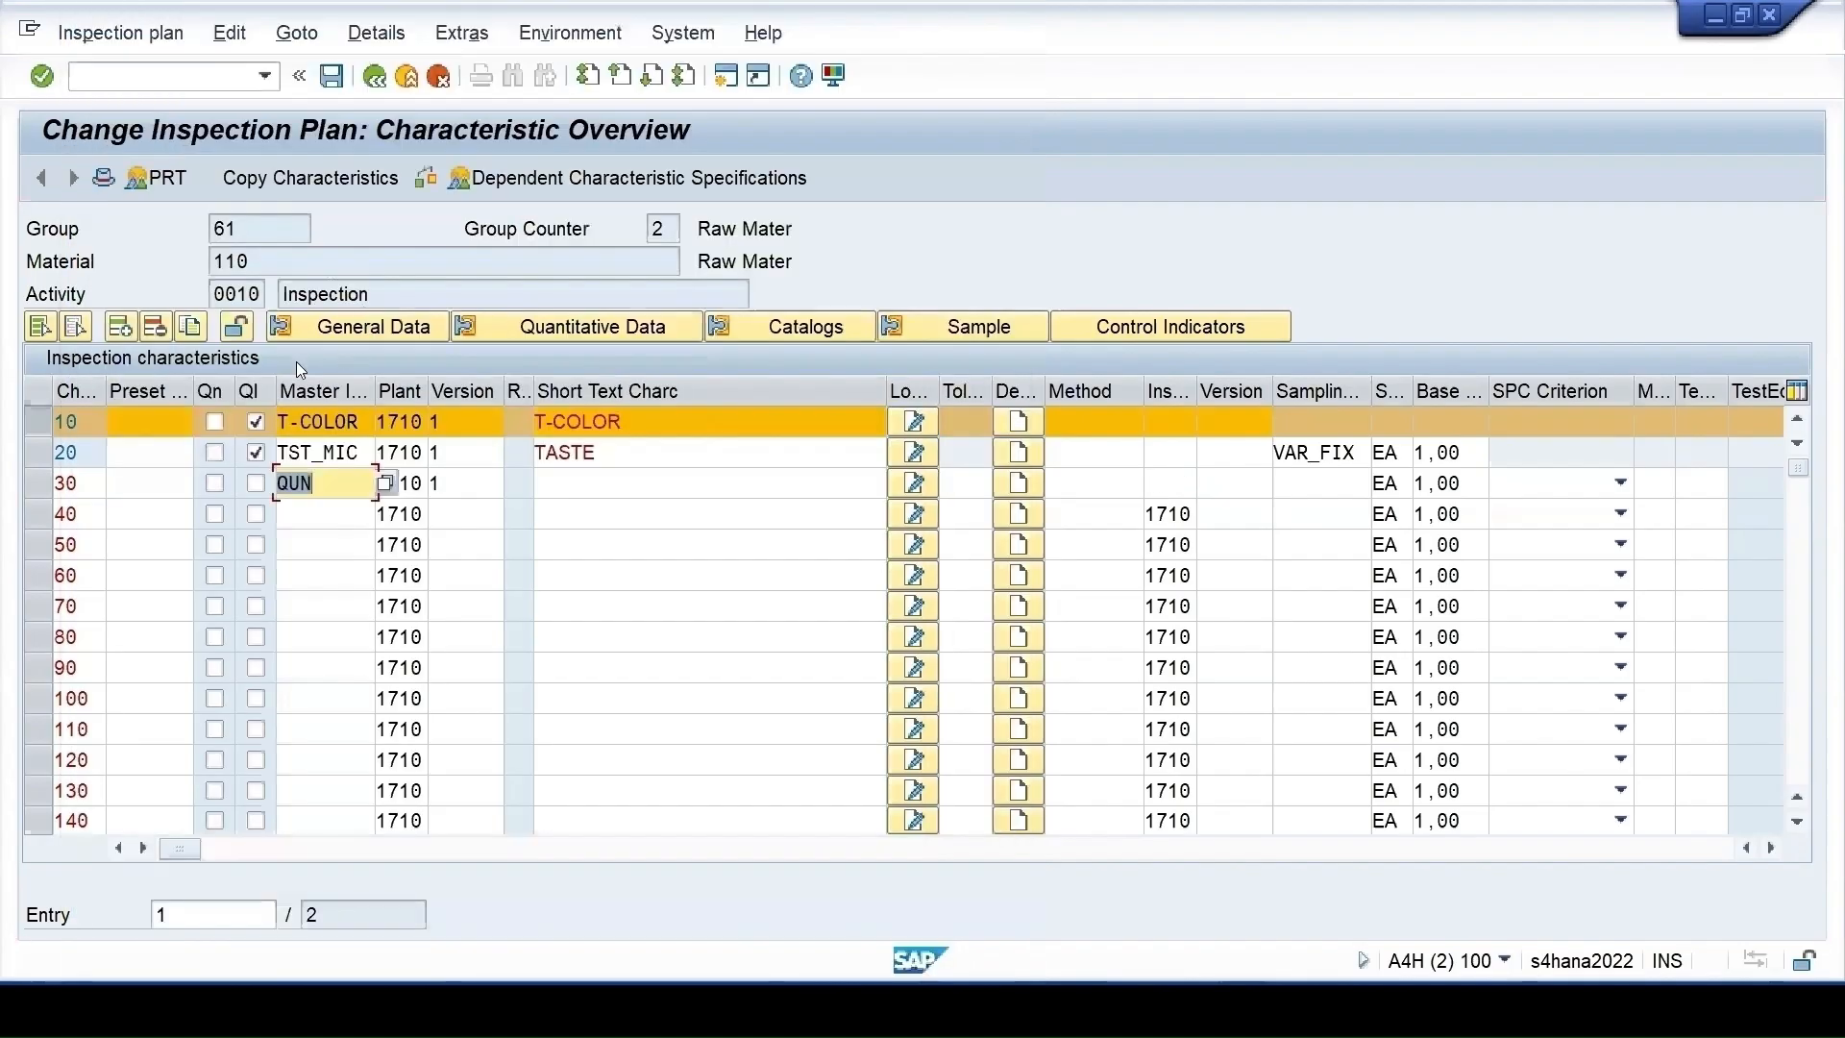
key("Return")
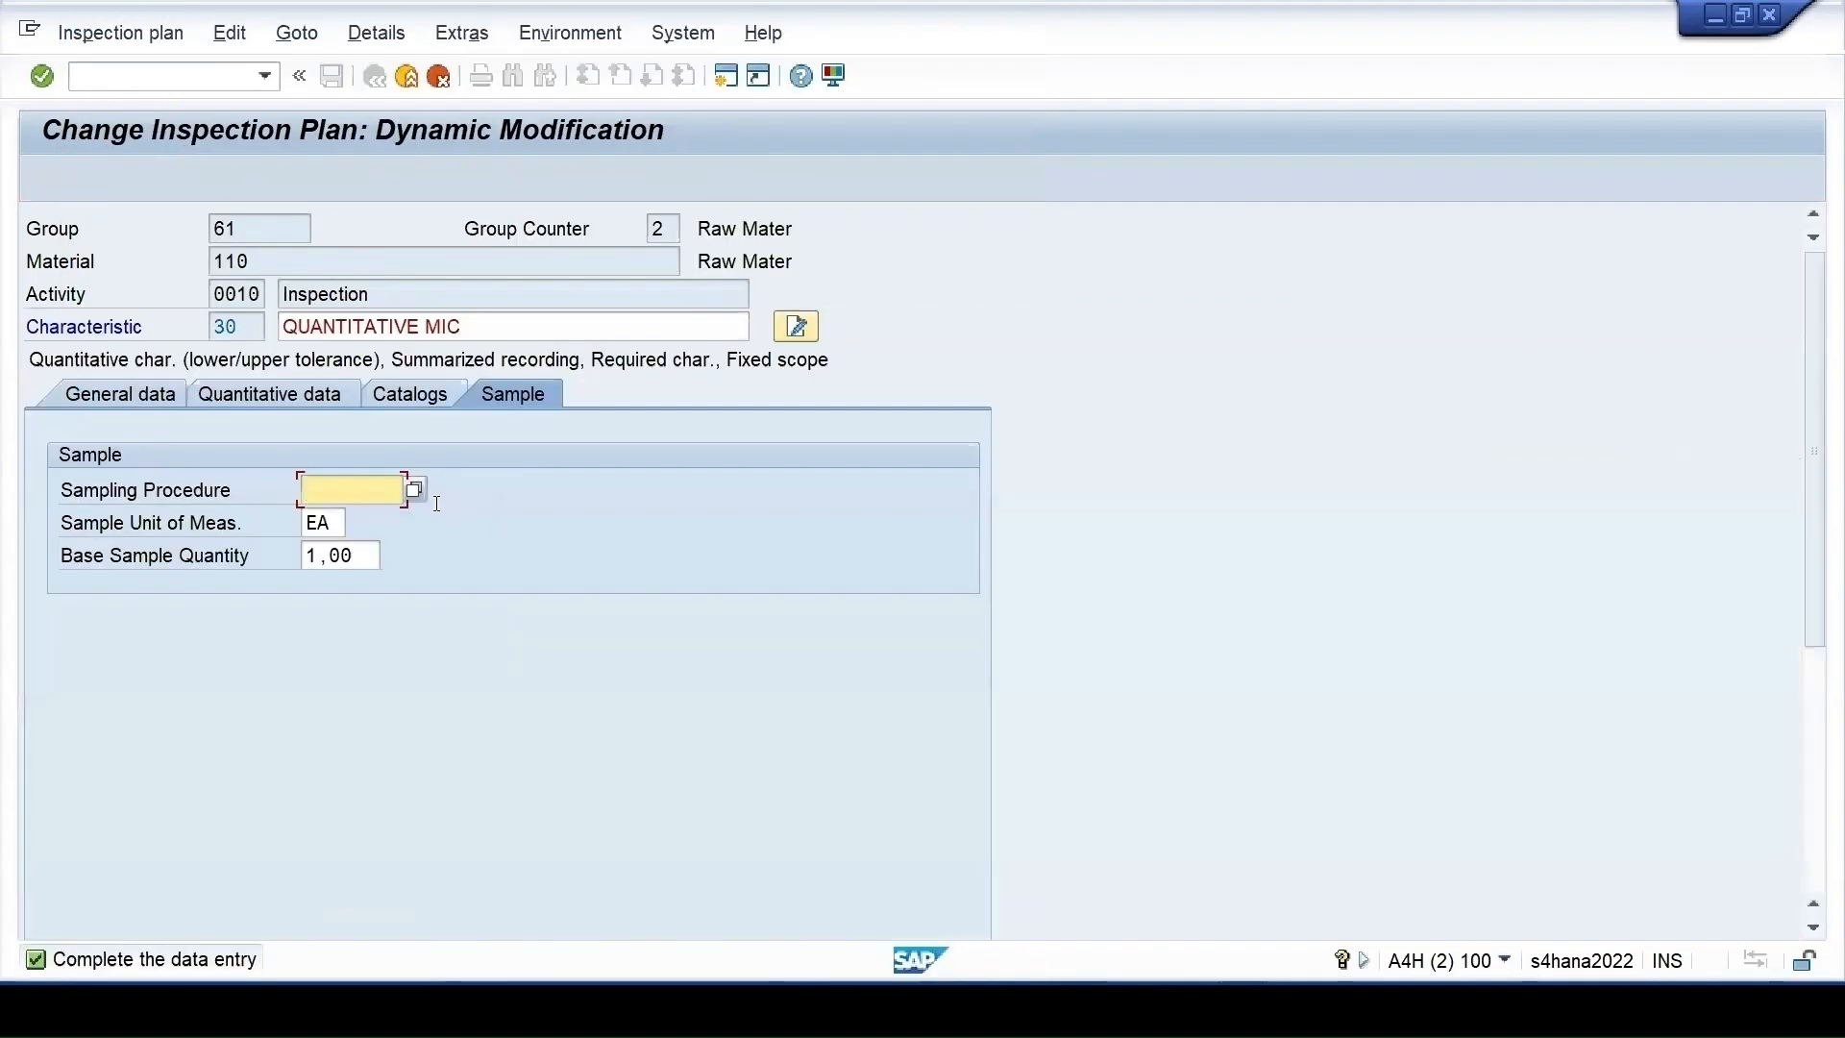
Assign sampling procedure VAR_FIX to characteristic 30 and select it with T-COLOR
left_click(357, 519)
key("Return")
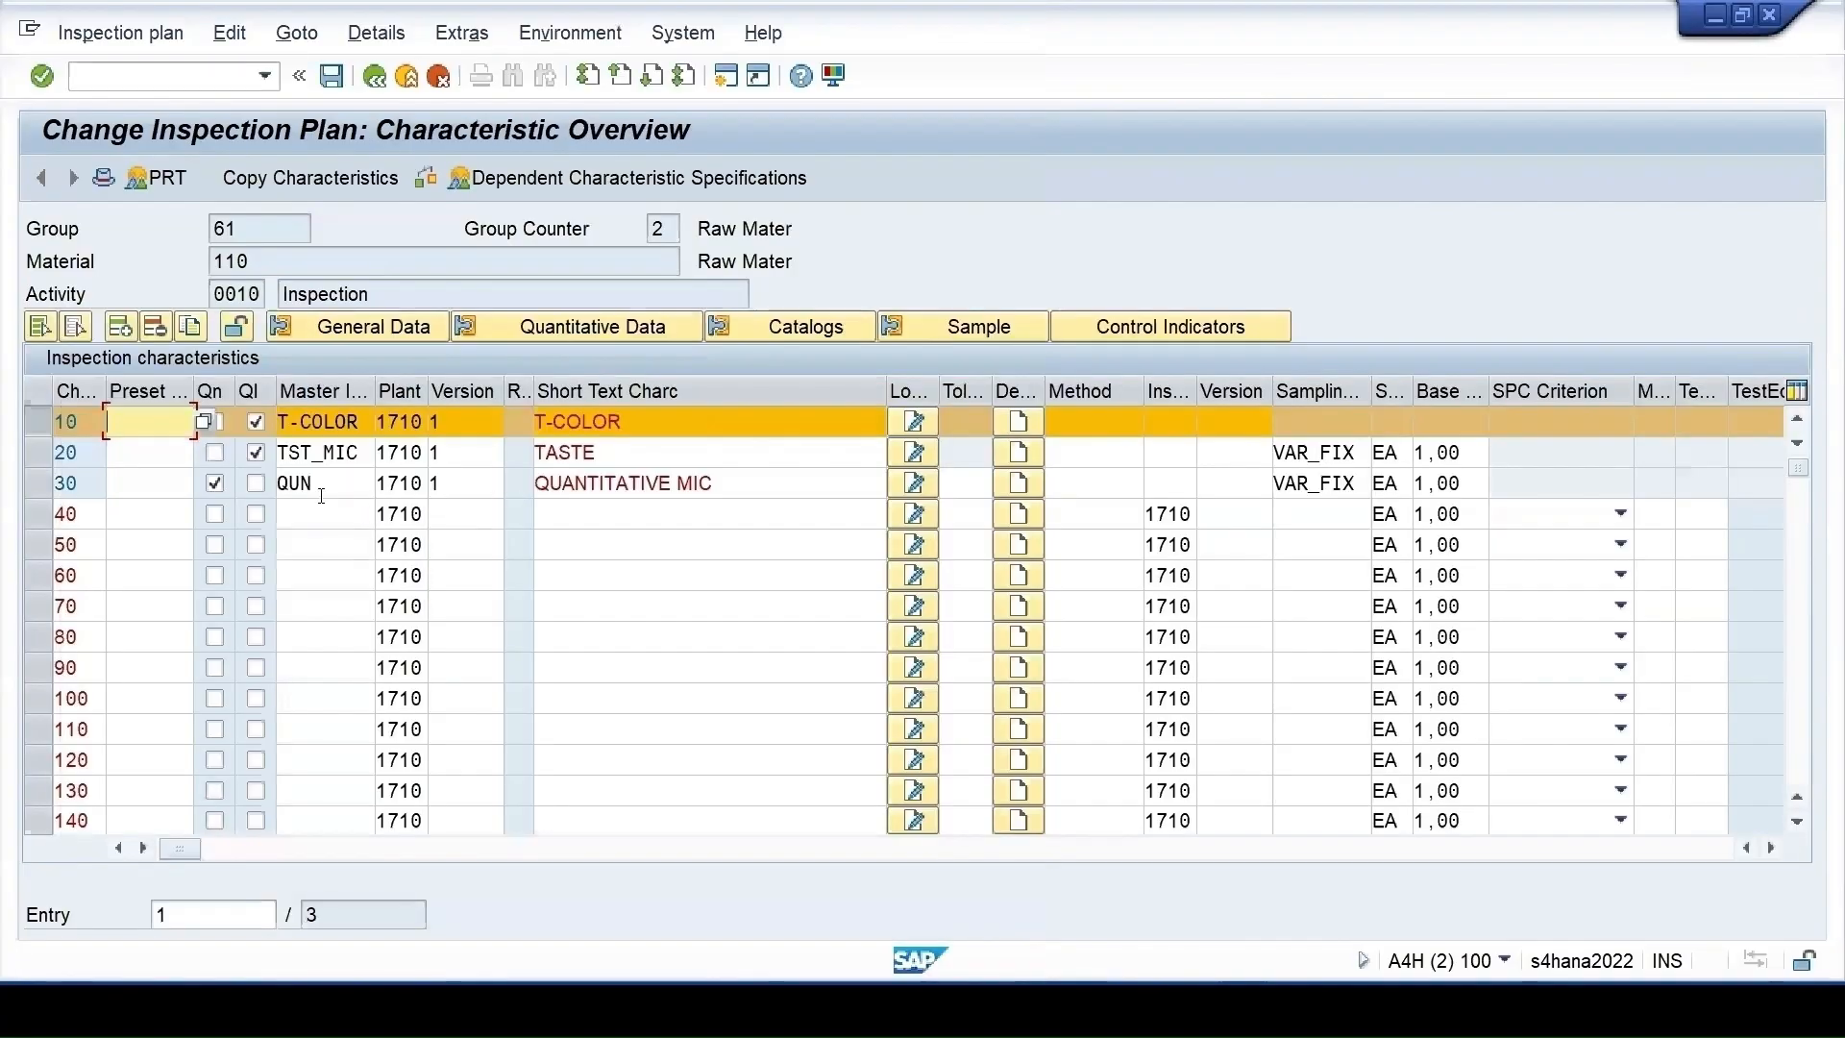
left_click(39, 483)
left_click(1157, 327)
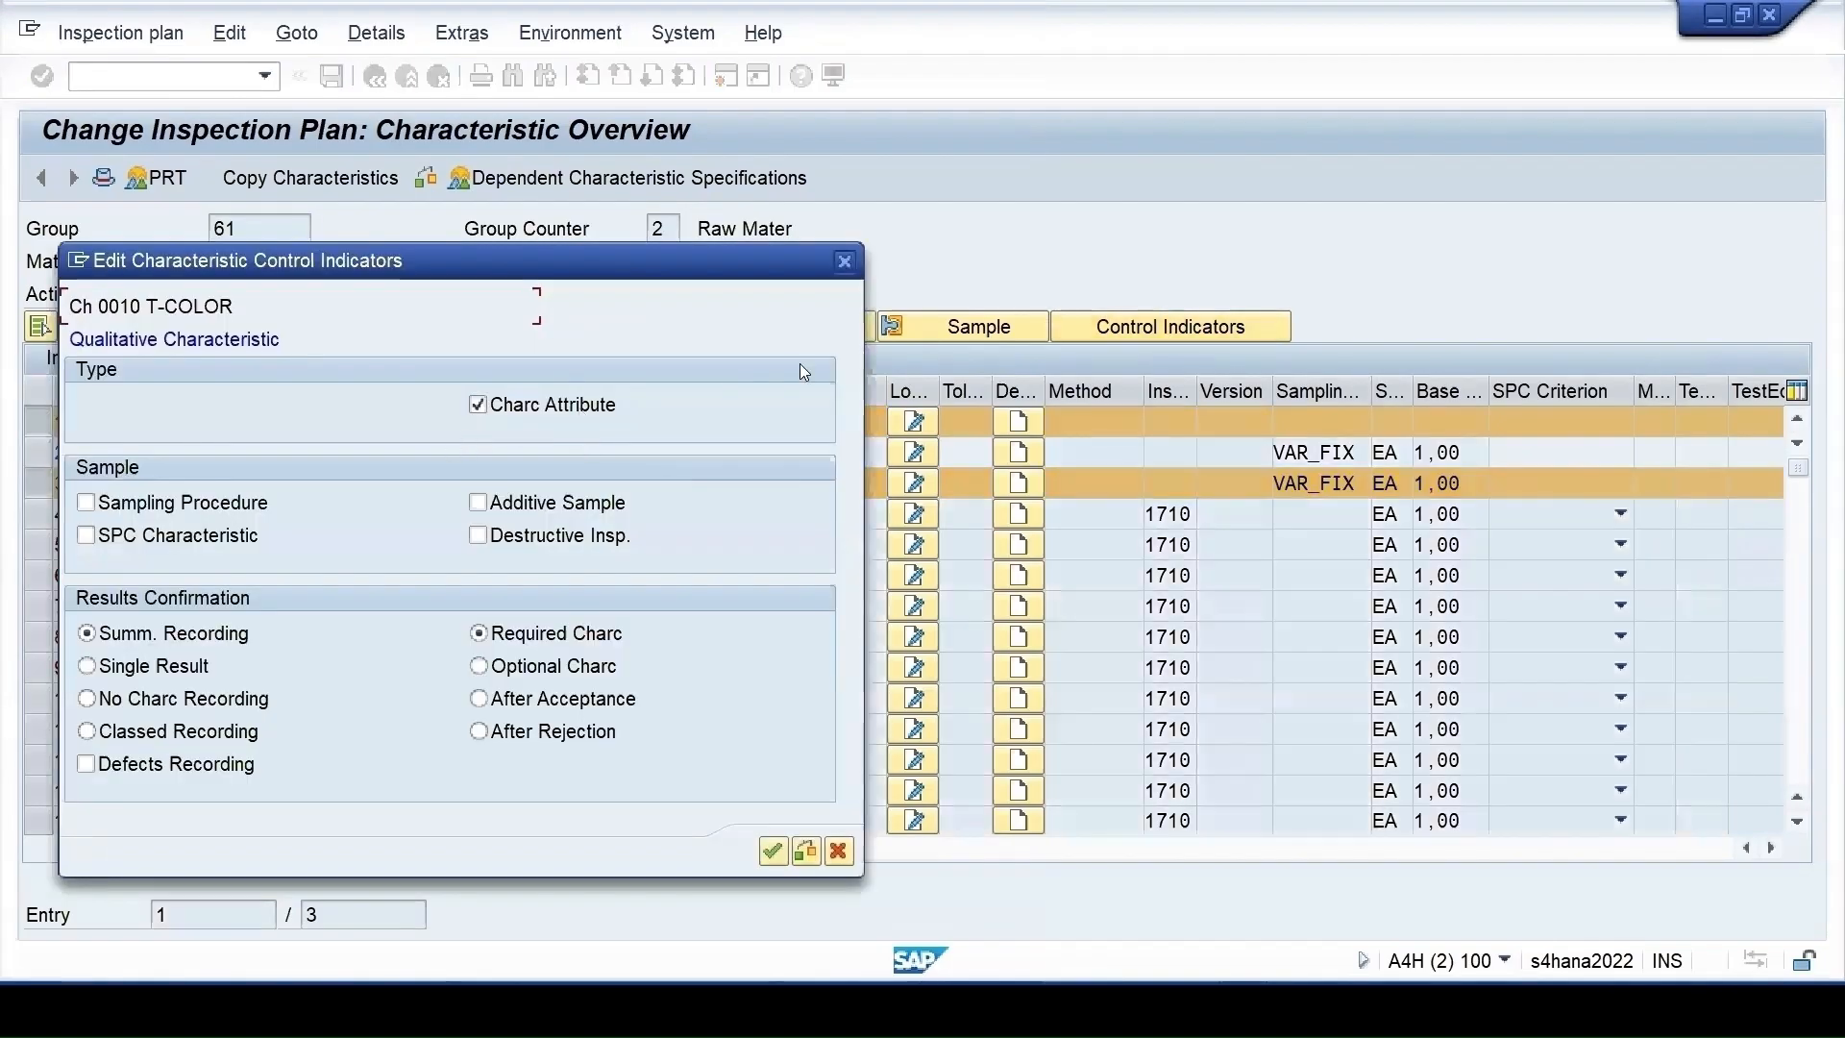
left_click(845, 263)
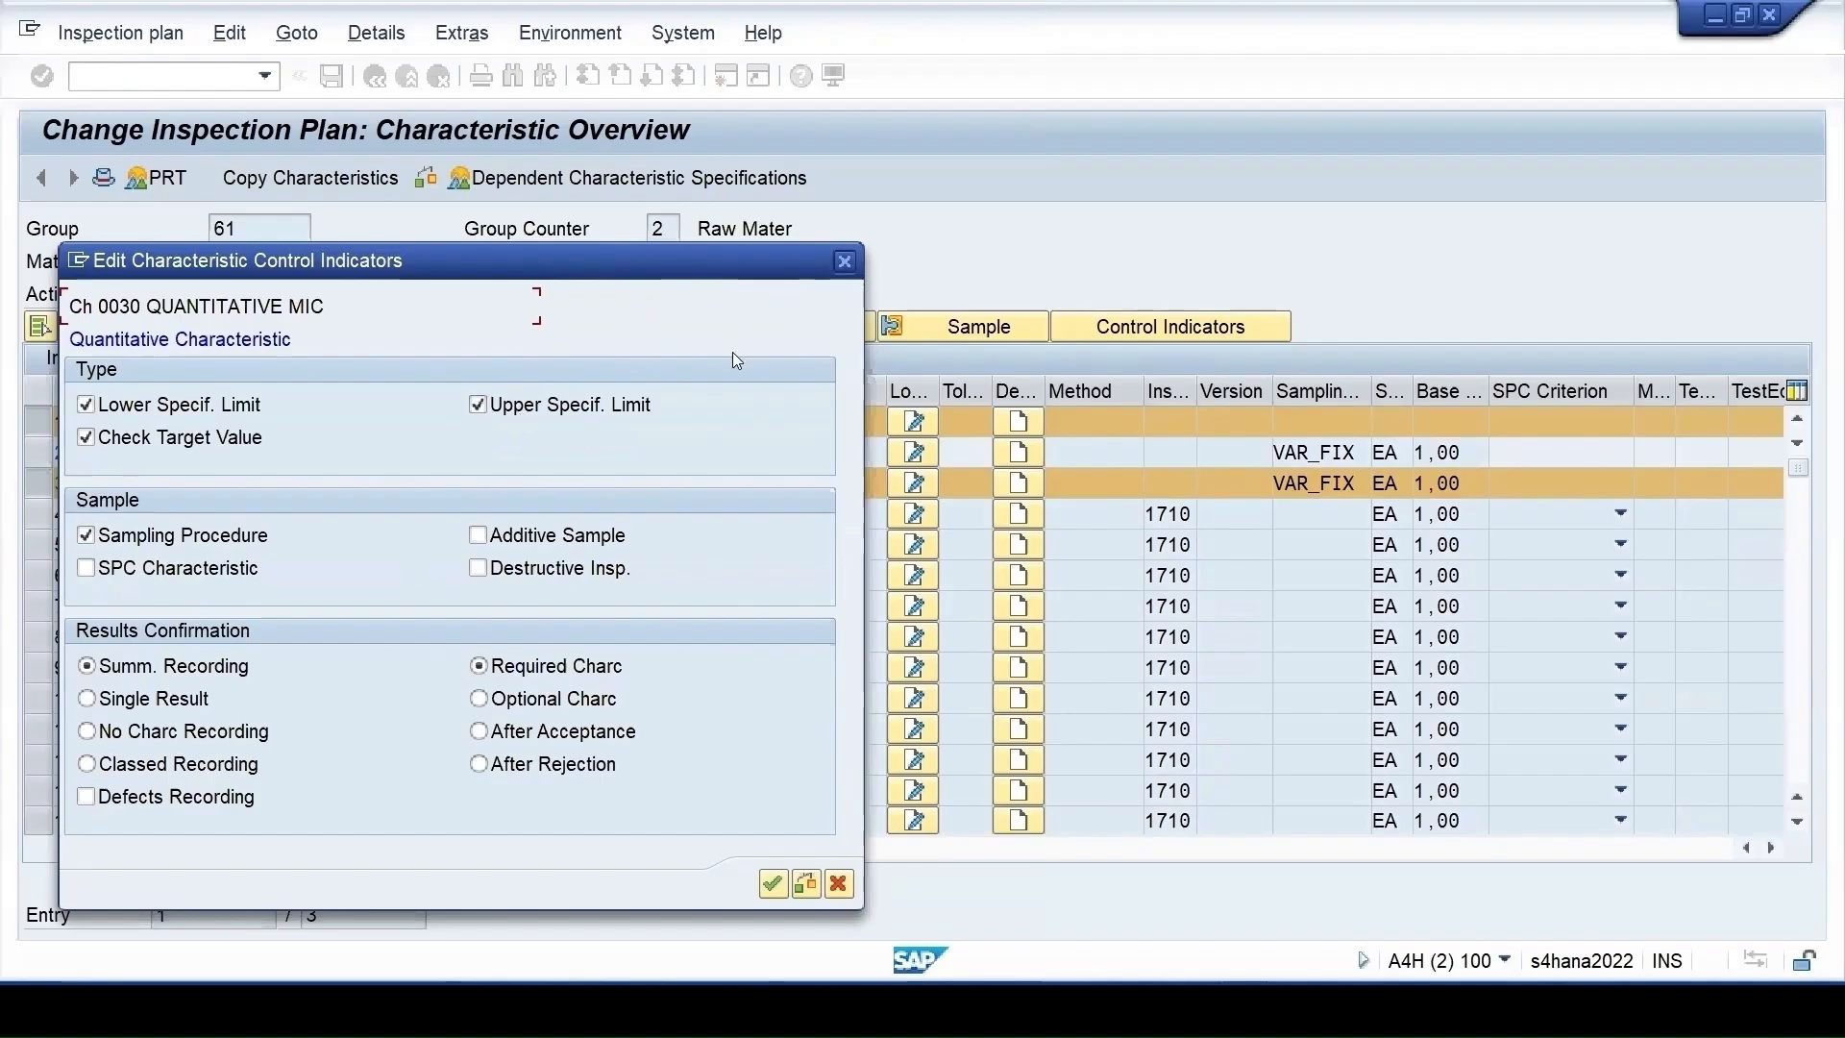
left_click(772, 883)
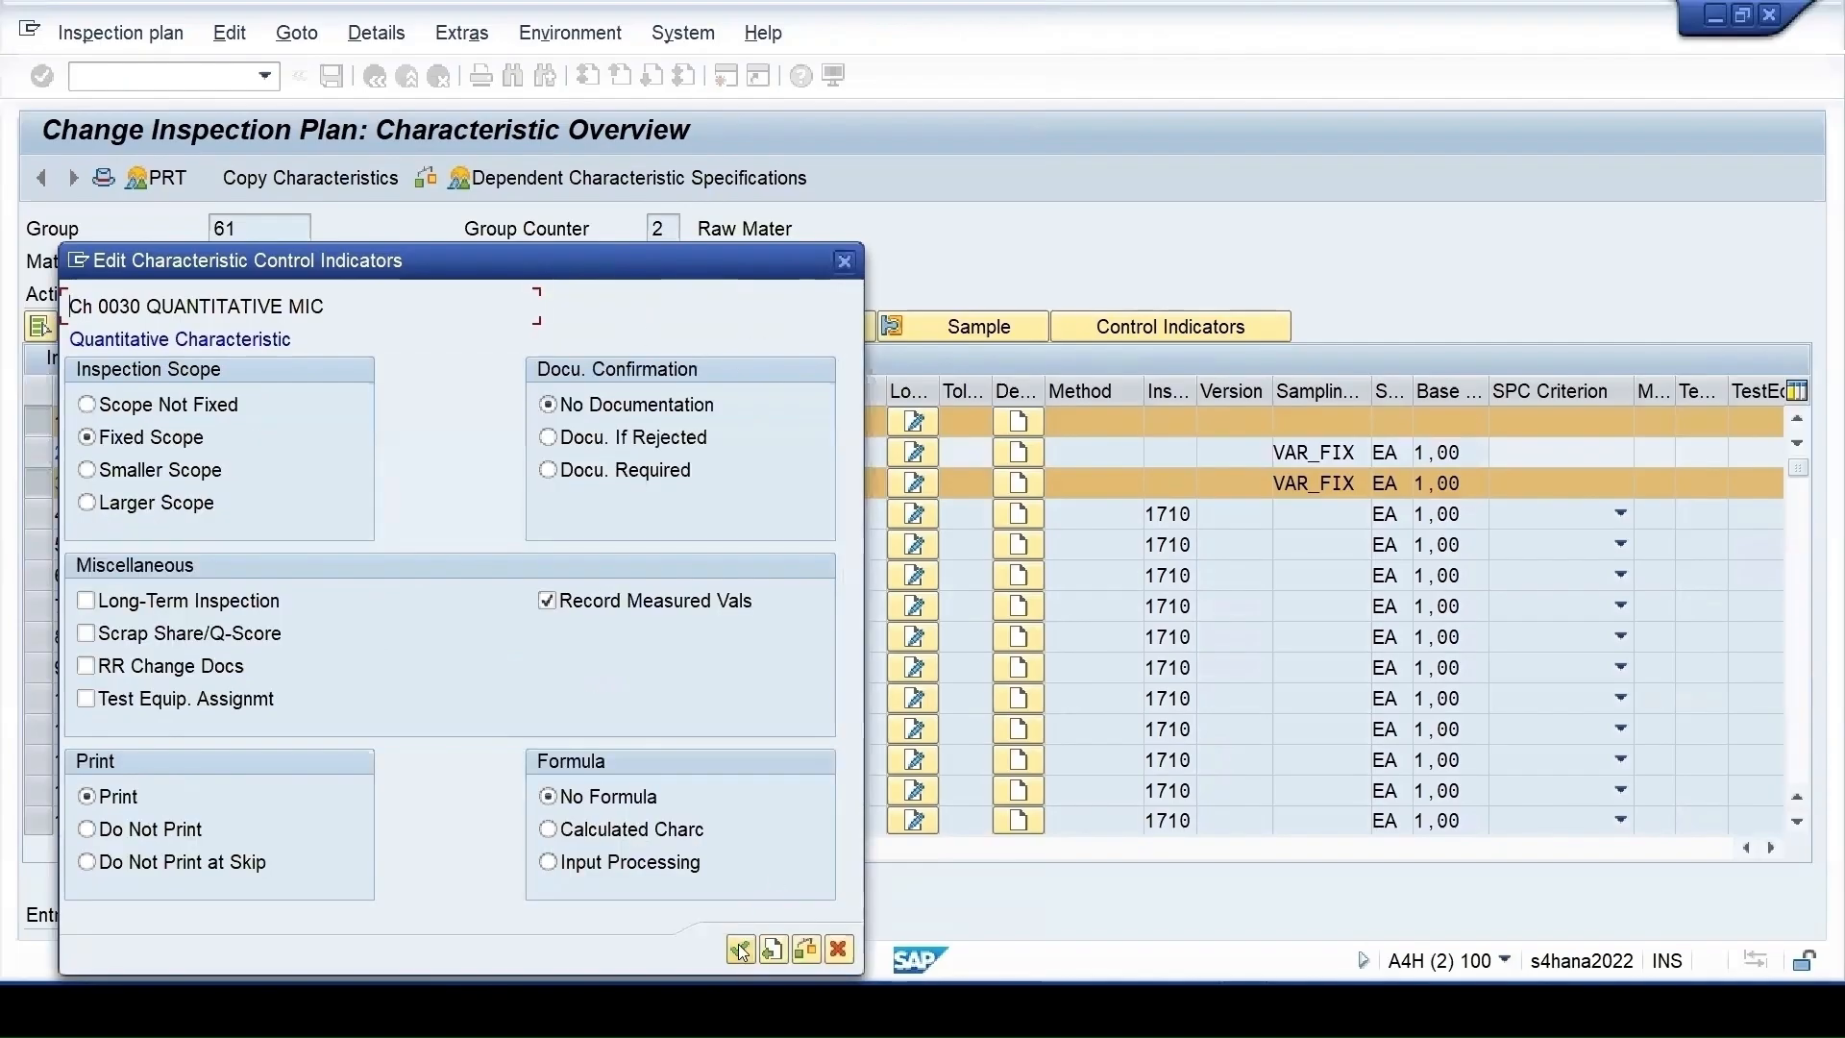
left_click(740, 951)
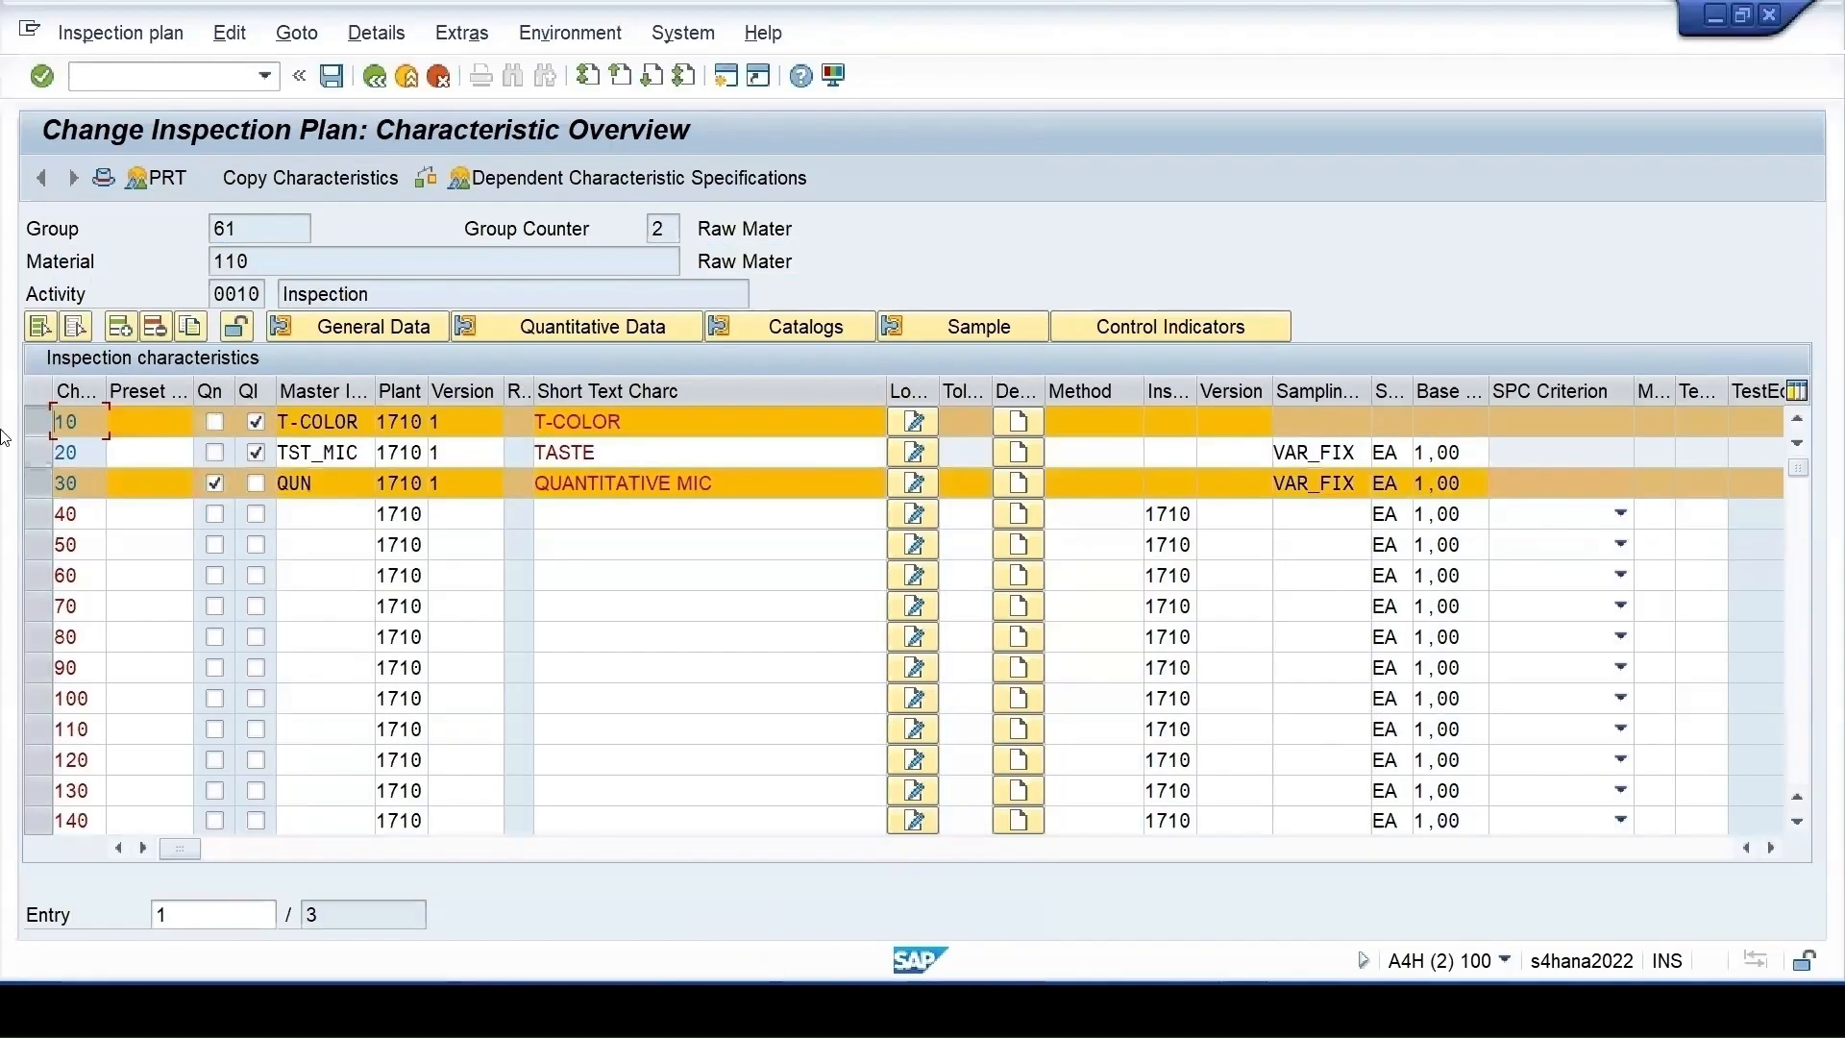
left_click(35, 424)
Open master characteristic QUN for changing in transaction QS23
left_click_drag(322, 484, 278, 485)
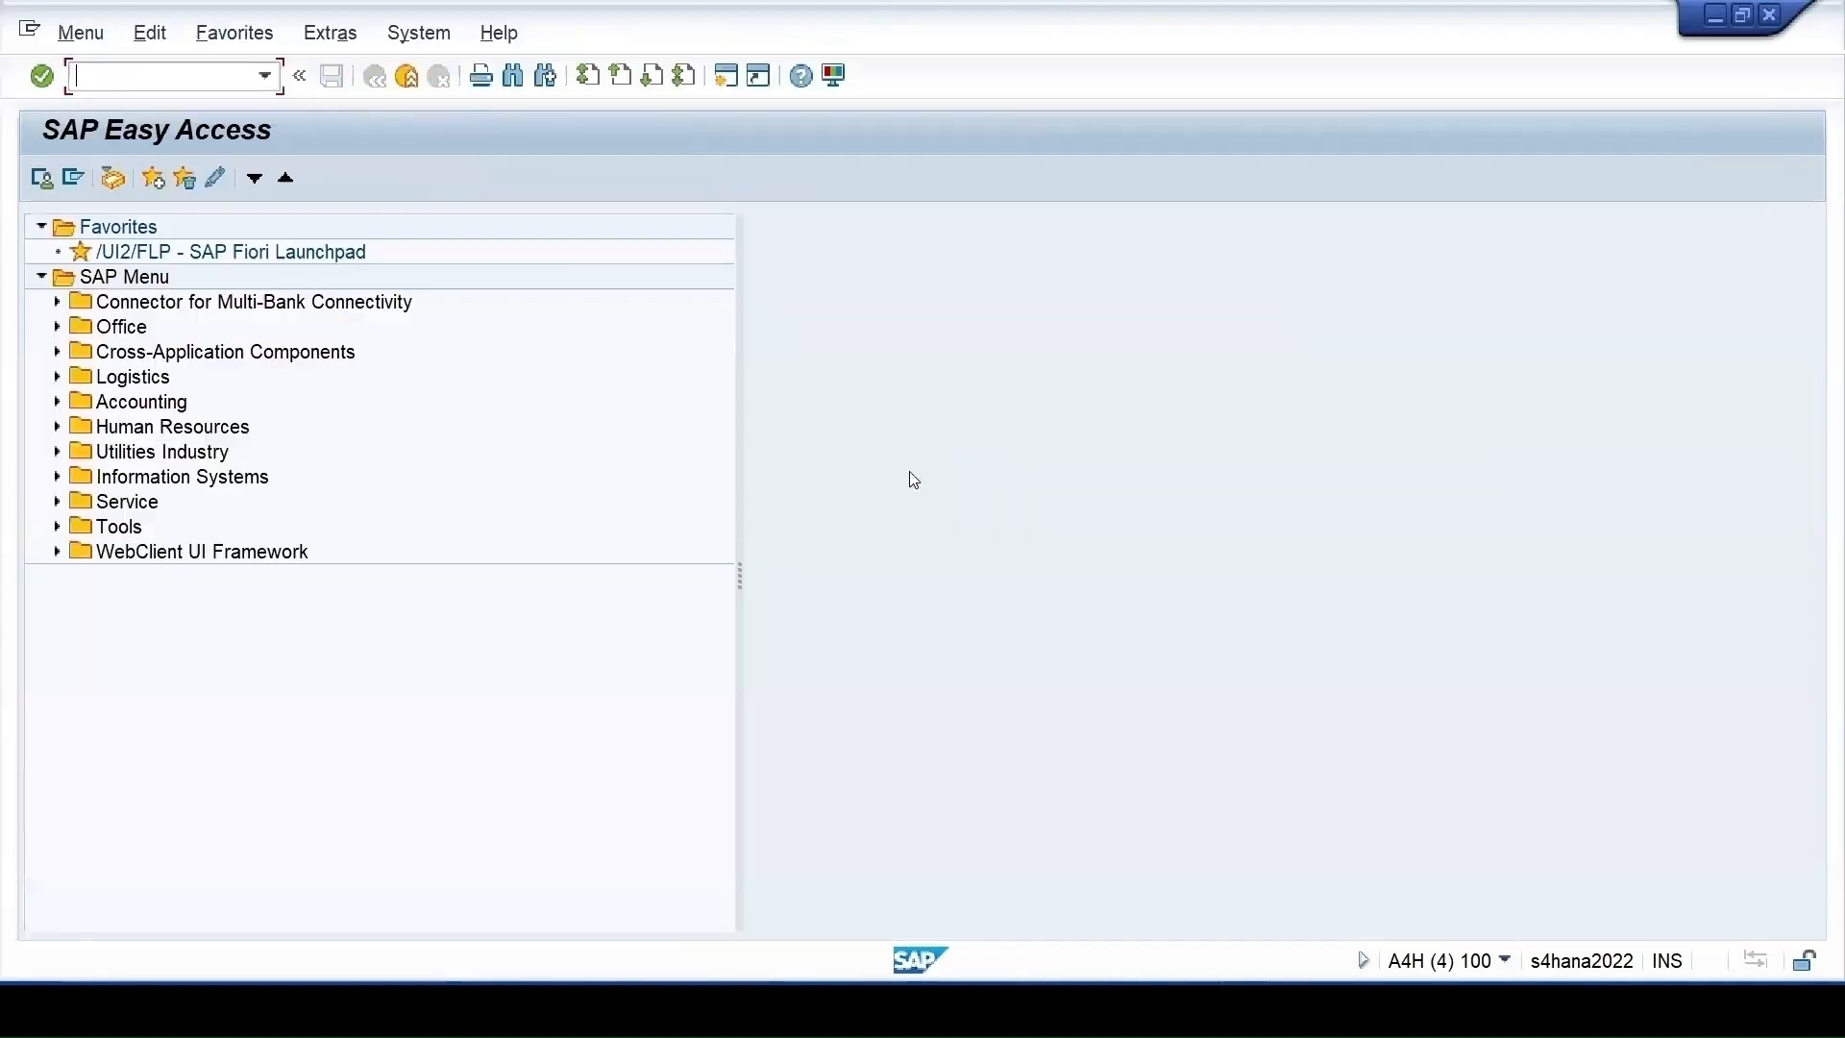
type("qs23")
key("Return")
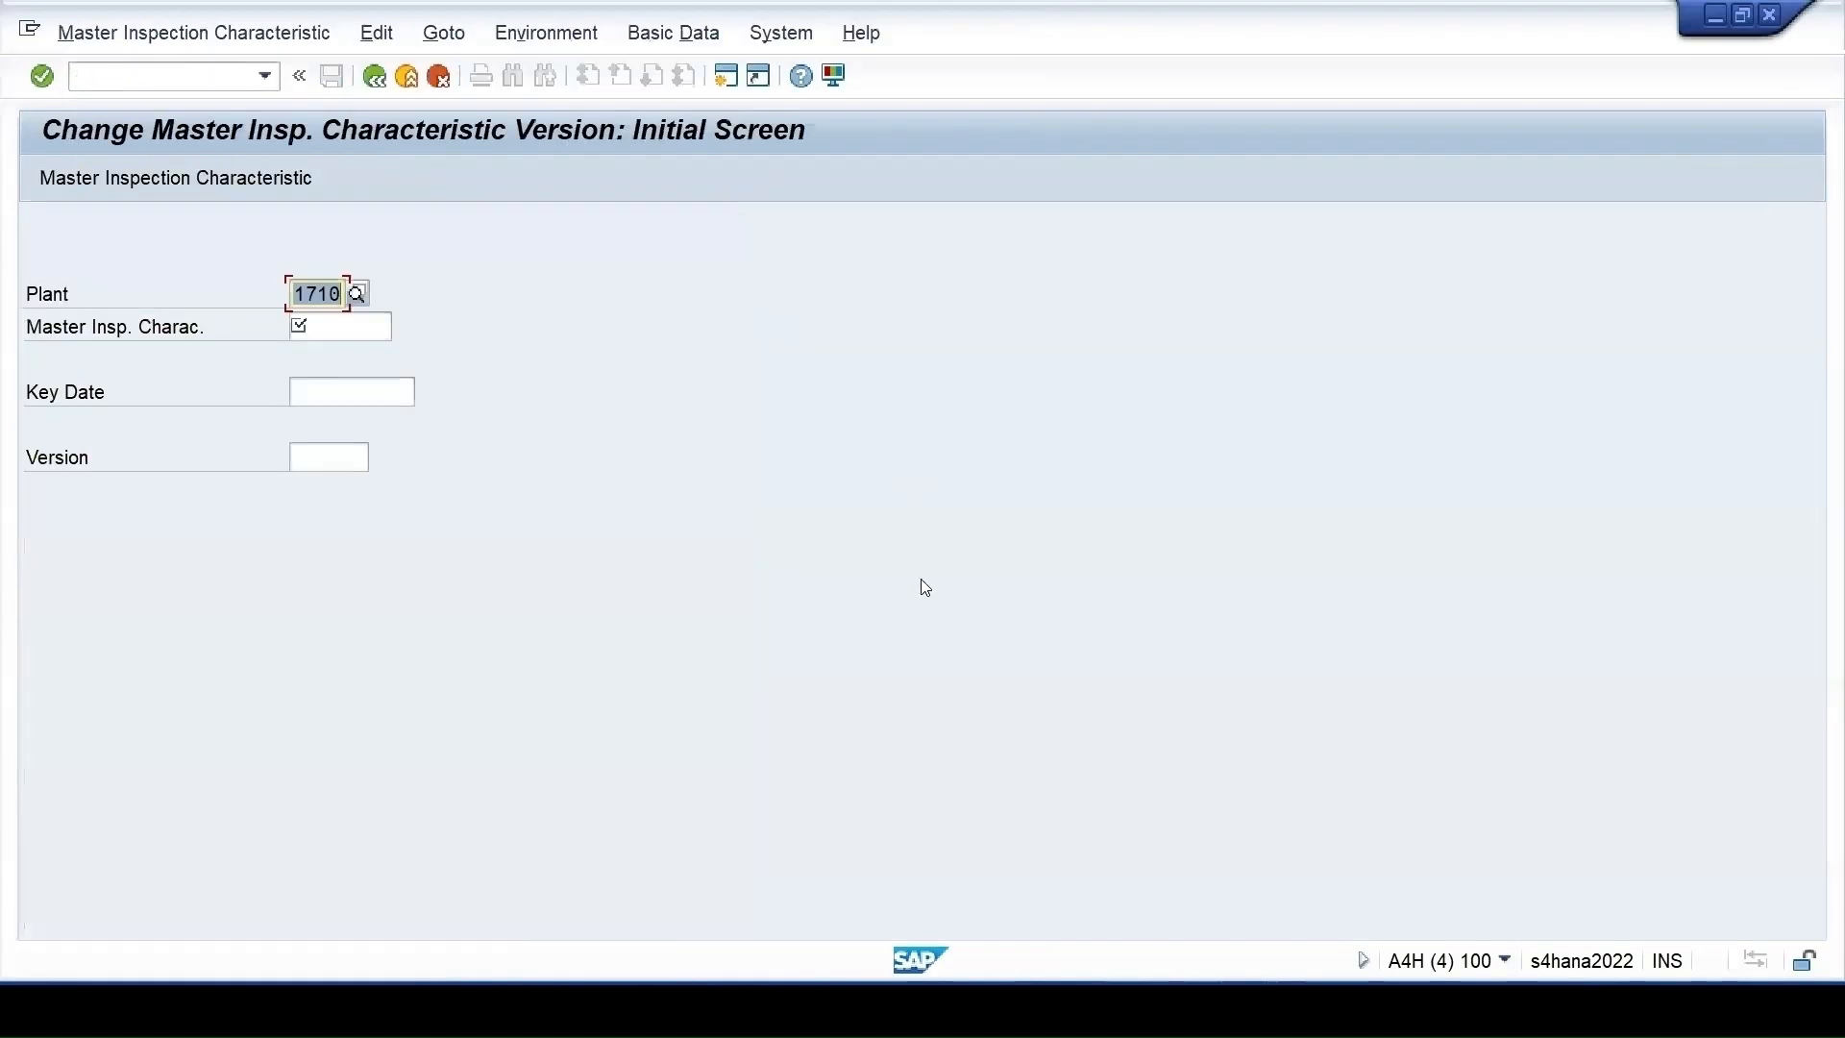
left_click(300, 323)
type("QUN")
key("Return")
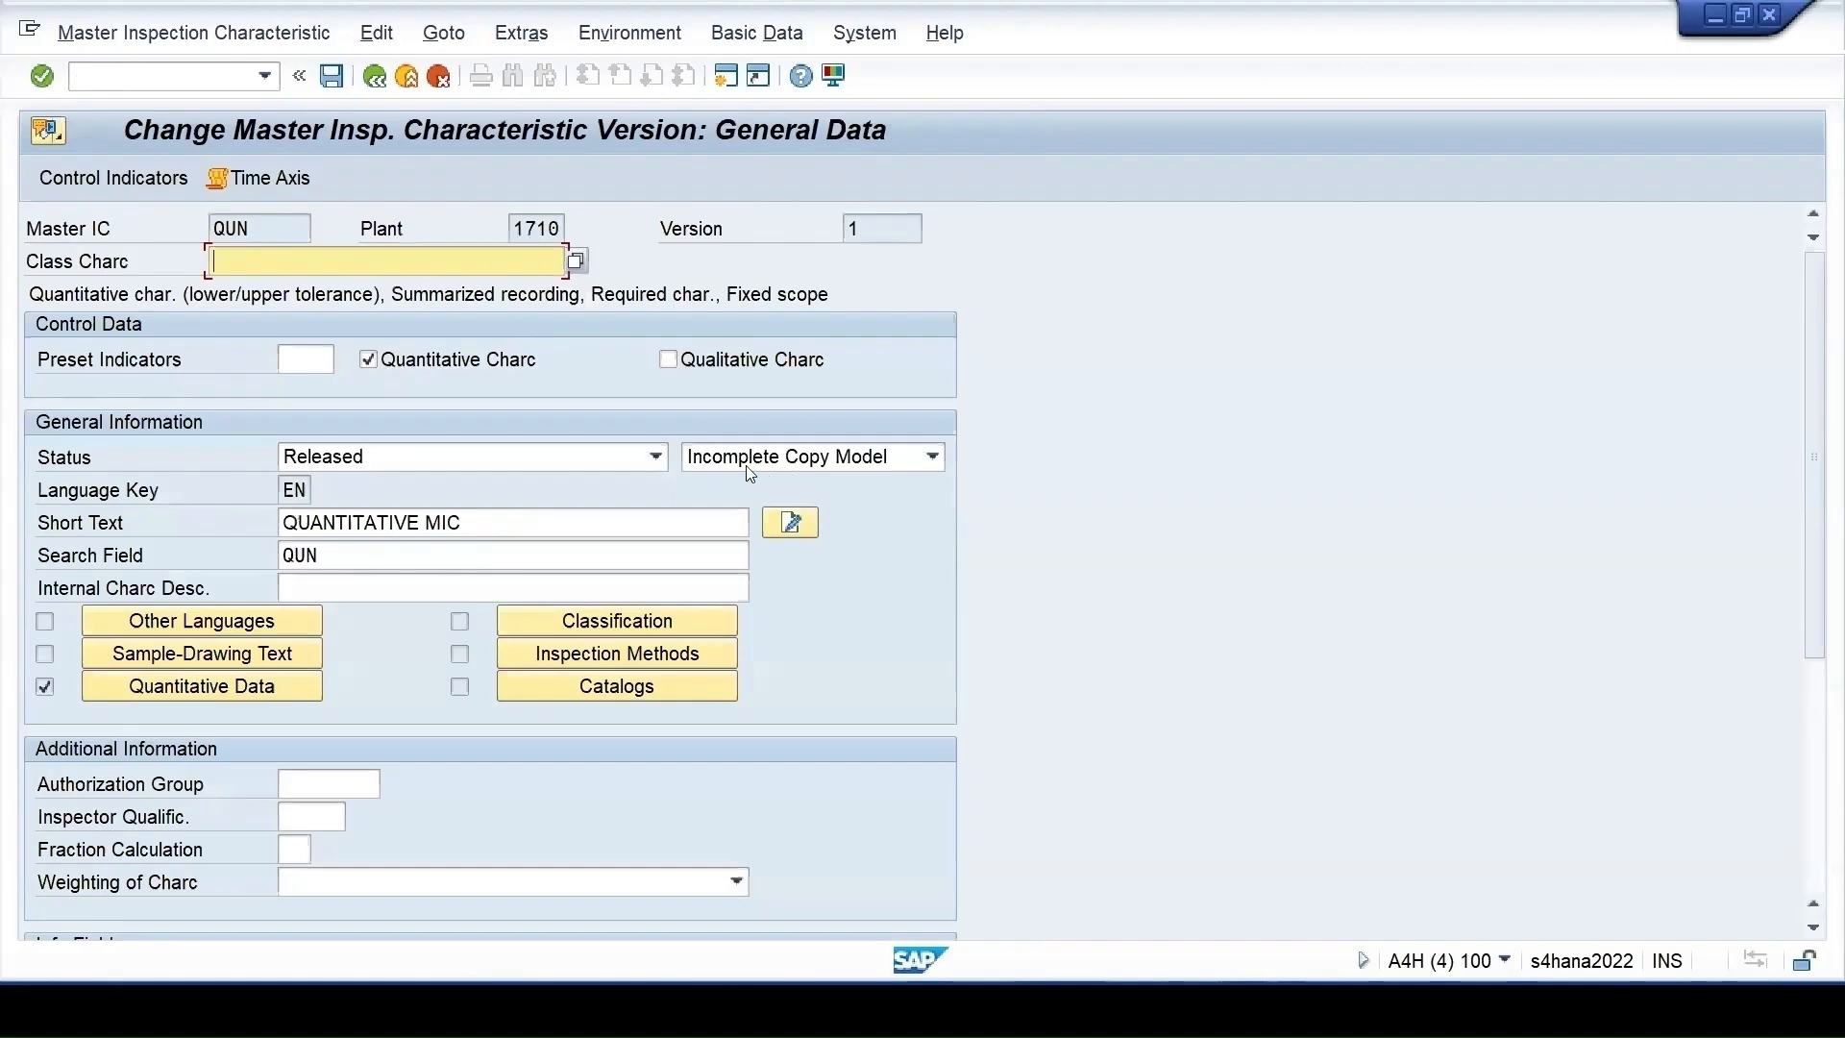
Check QUN's quantitative data: target 6,00 with limits 1,00 and 10,00
left_click(154, 691)
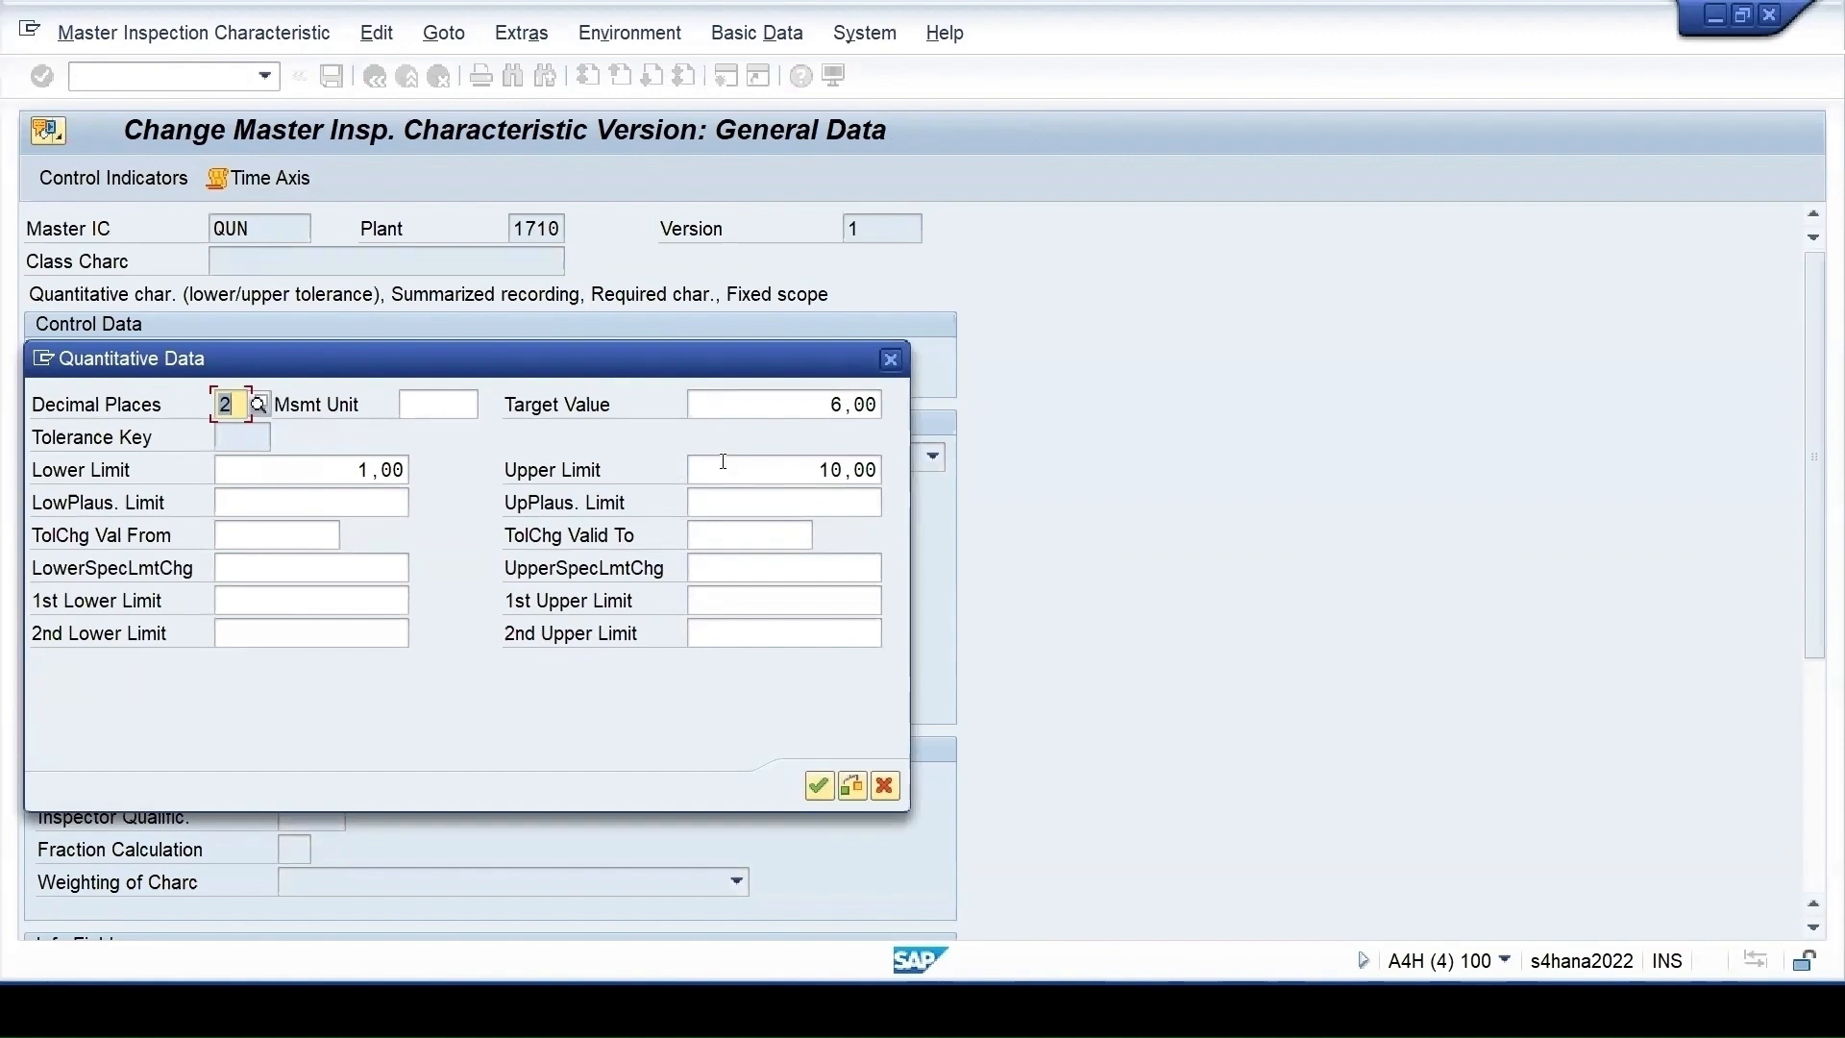
left_click_drag(746, 364, 1431, 350)
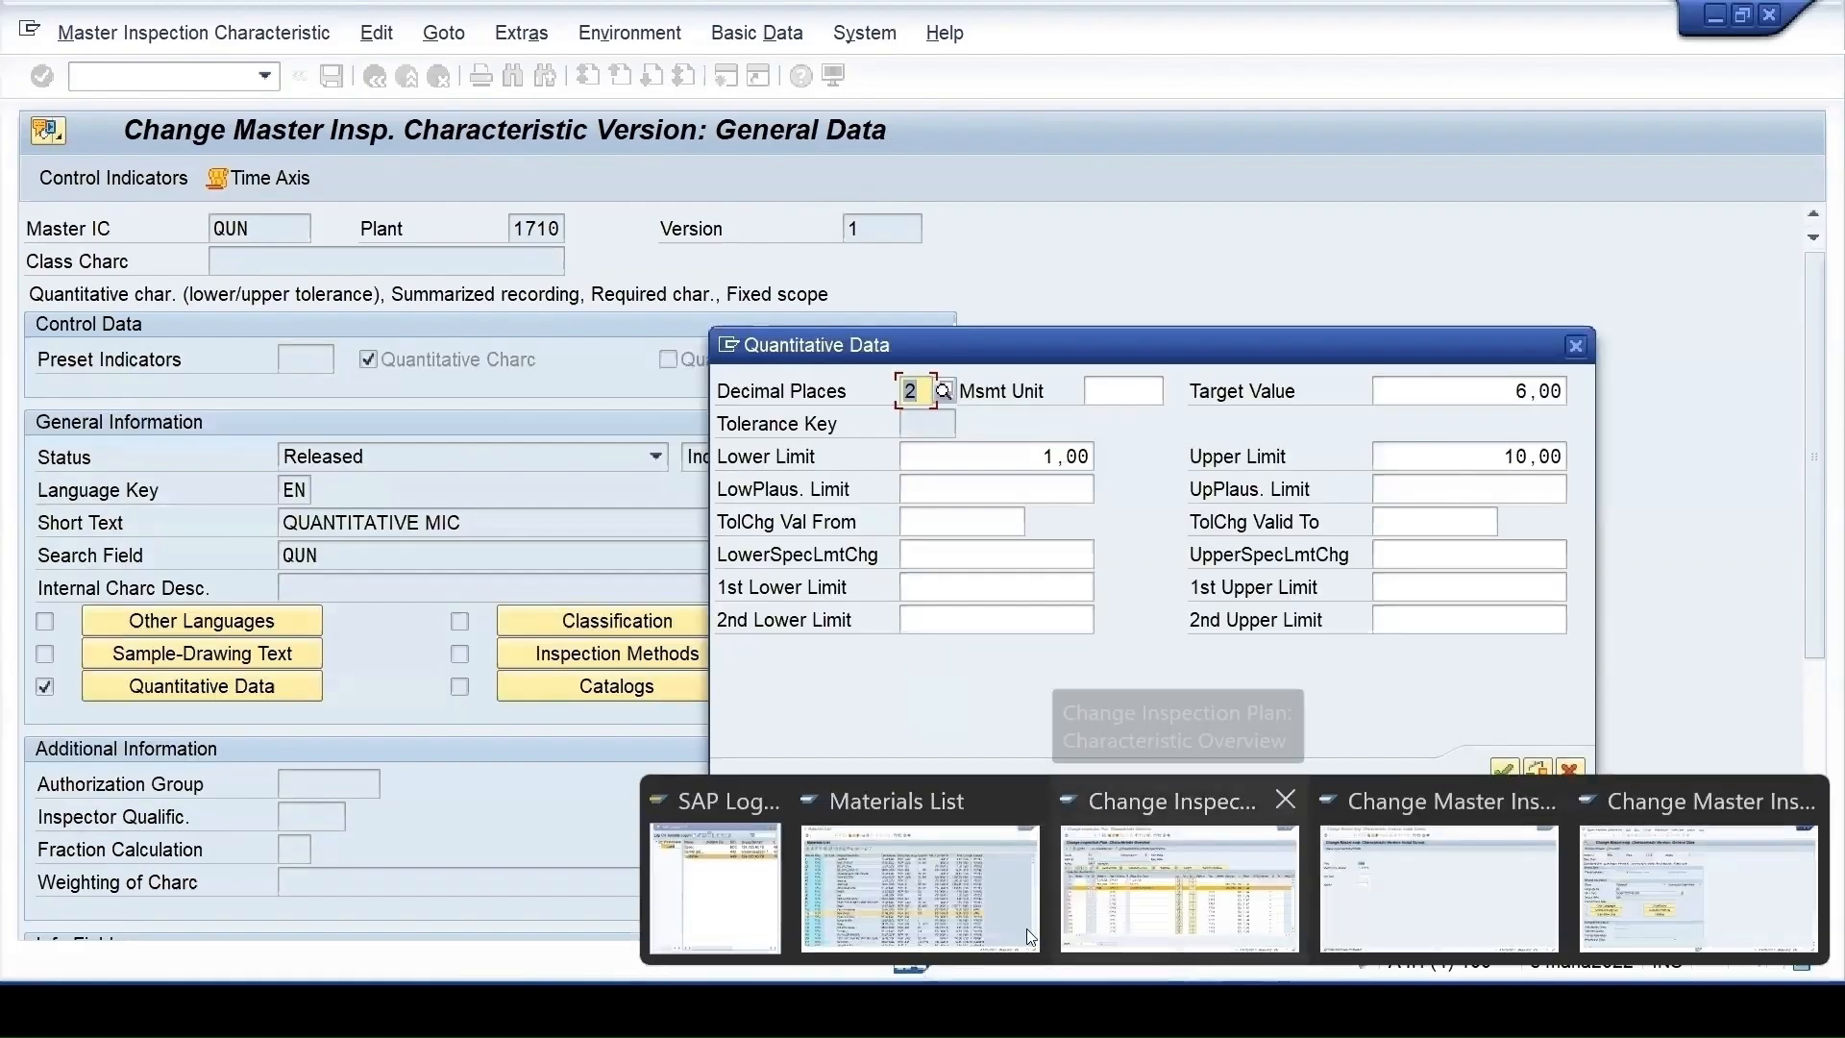
left_click(1133, 923)
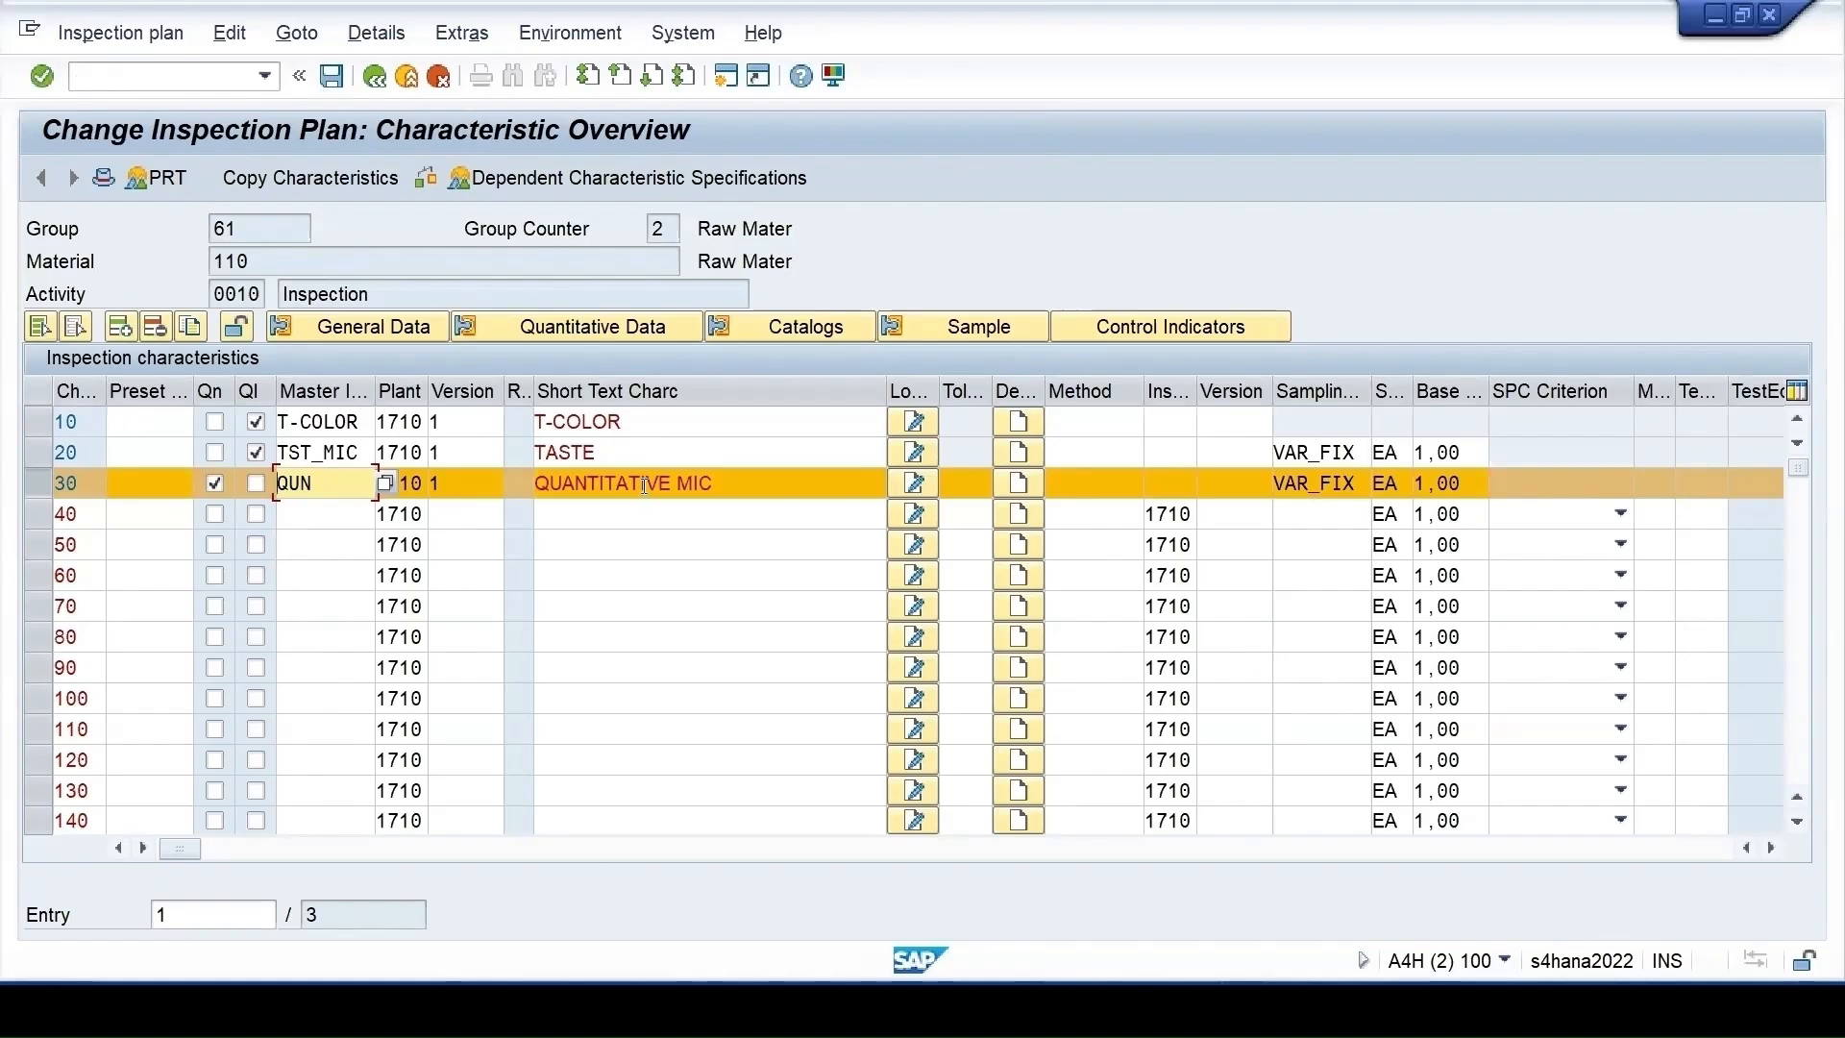
Give characteristic 30 three decimal places and target value 7,000, then return to the overview
left_click(605, 328)
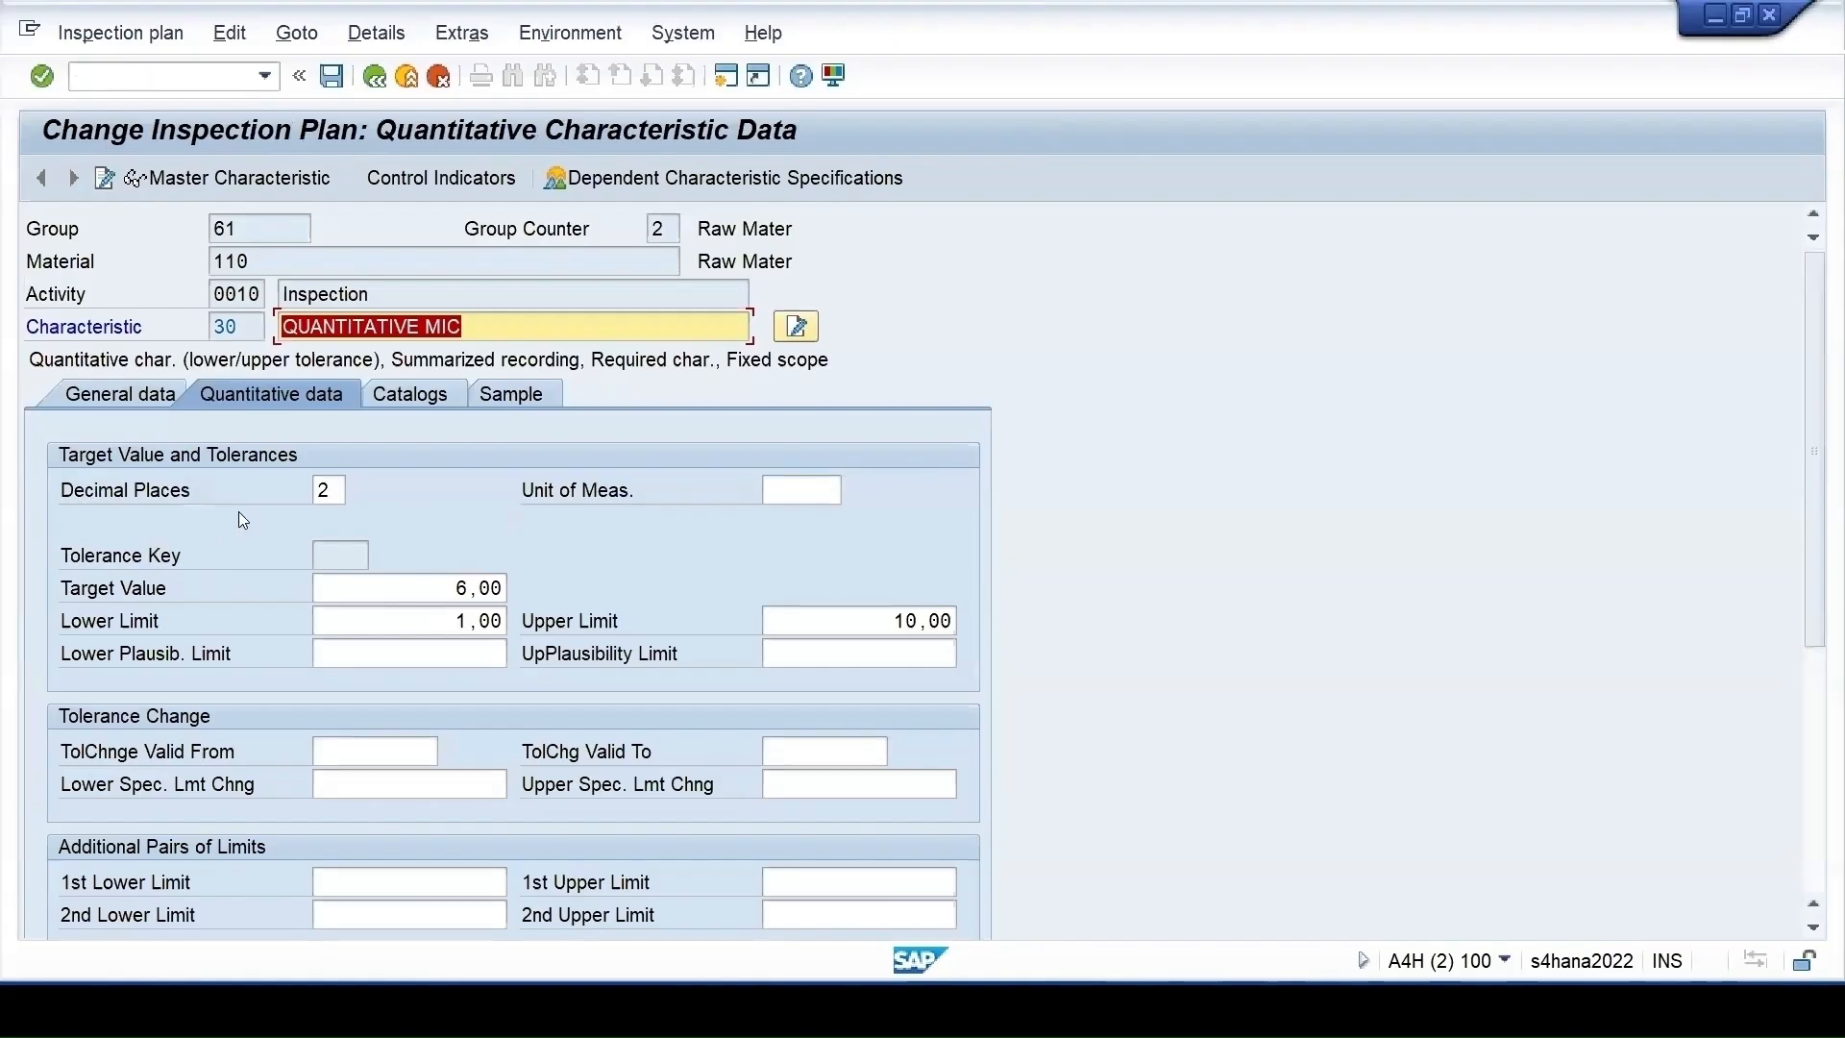
key("Tab")
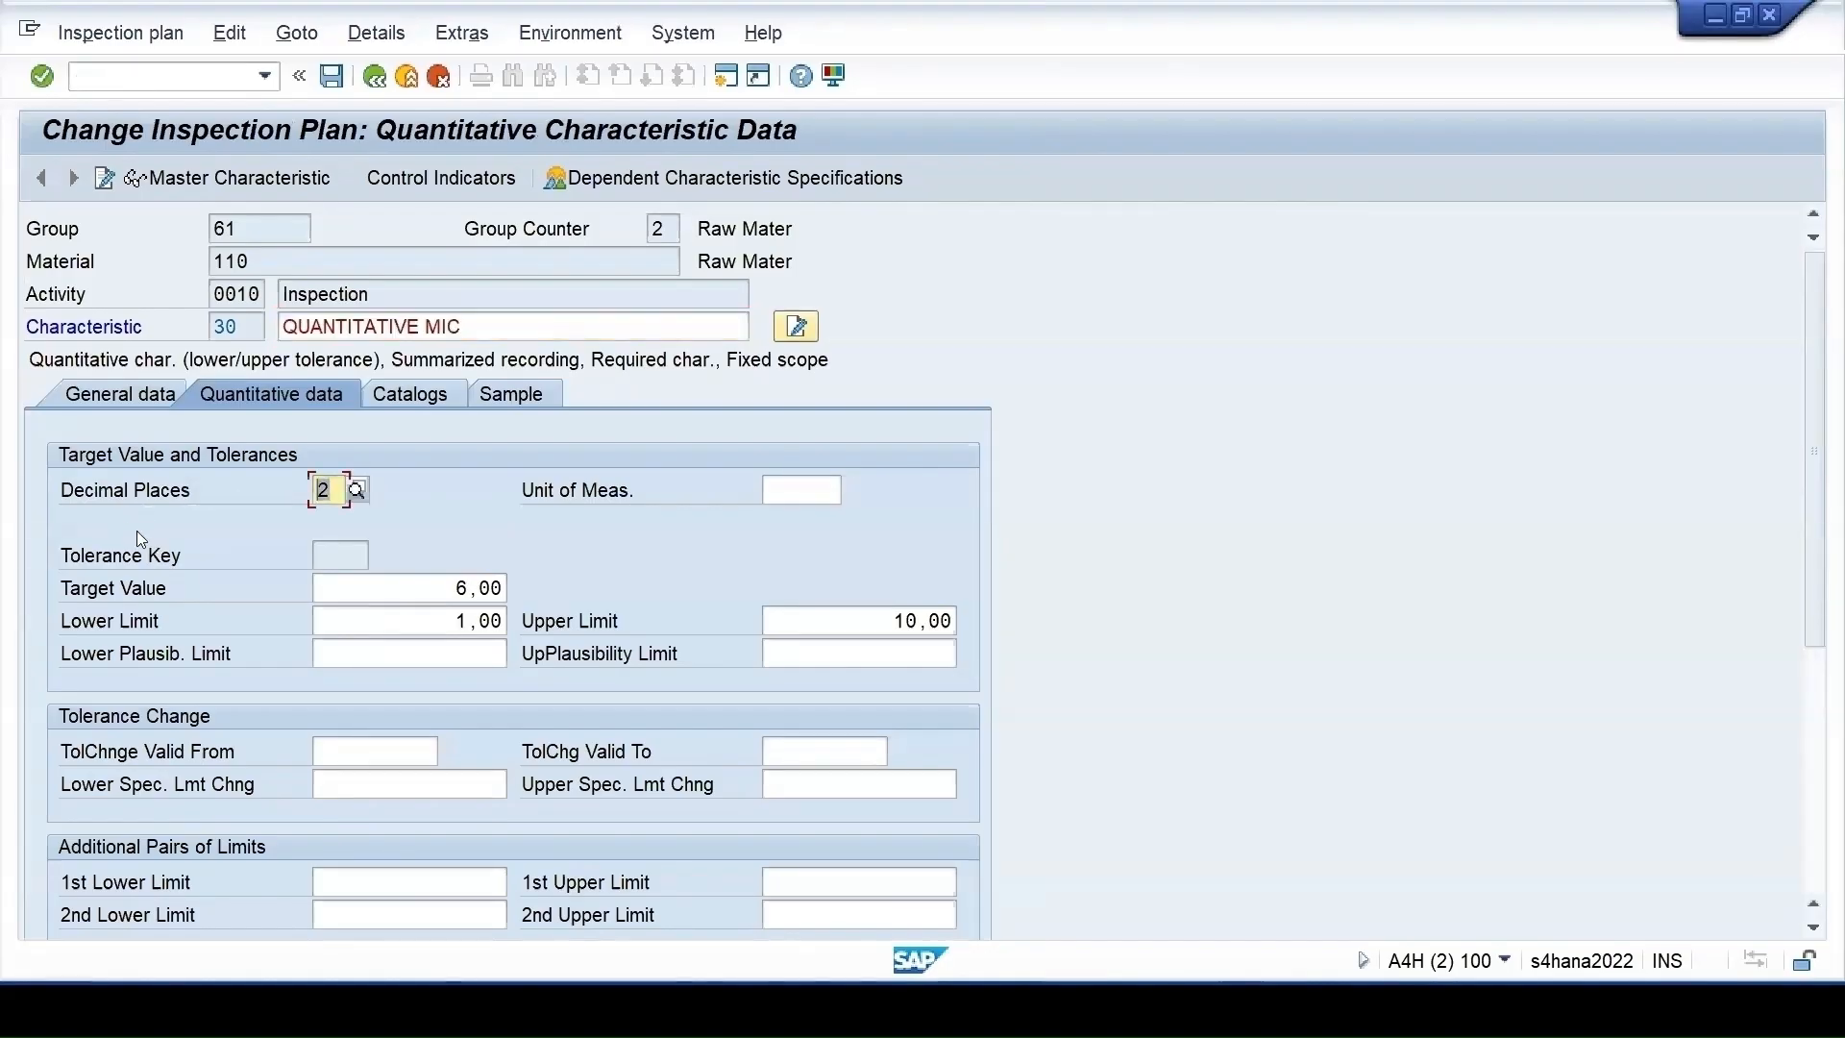
type("3")
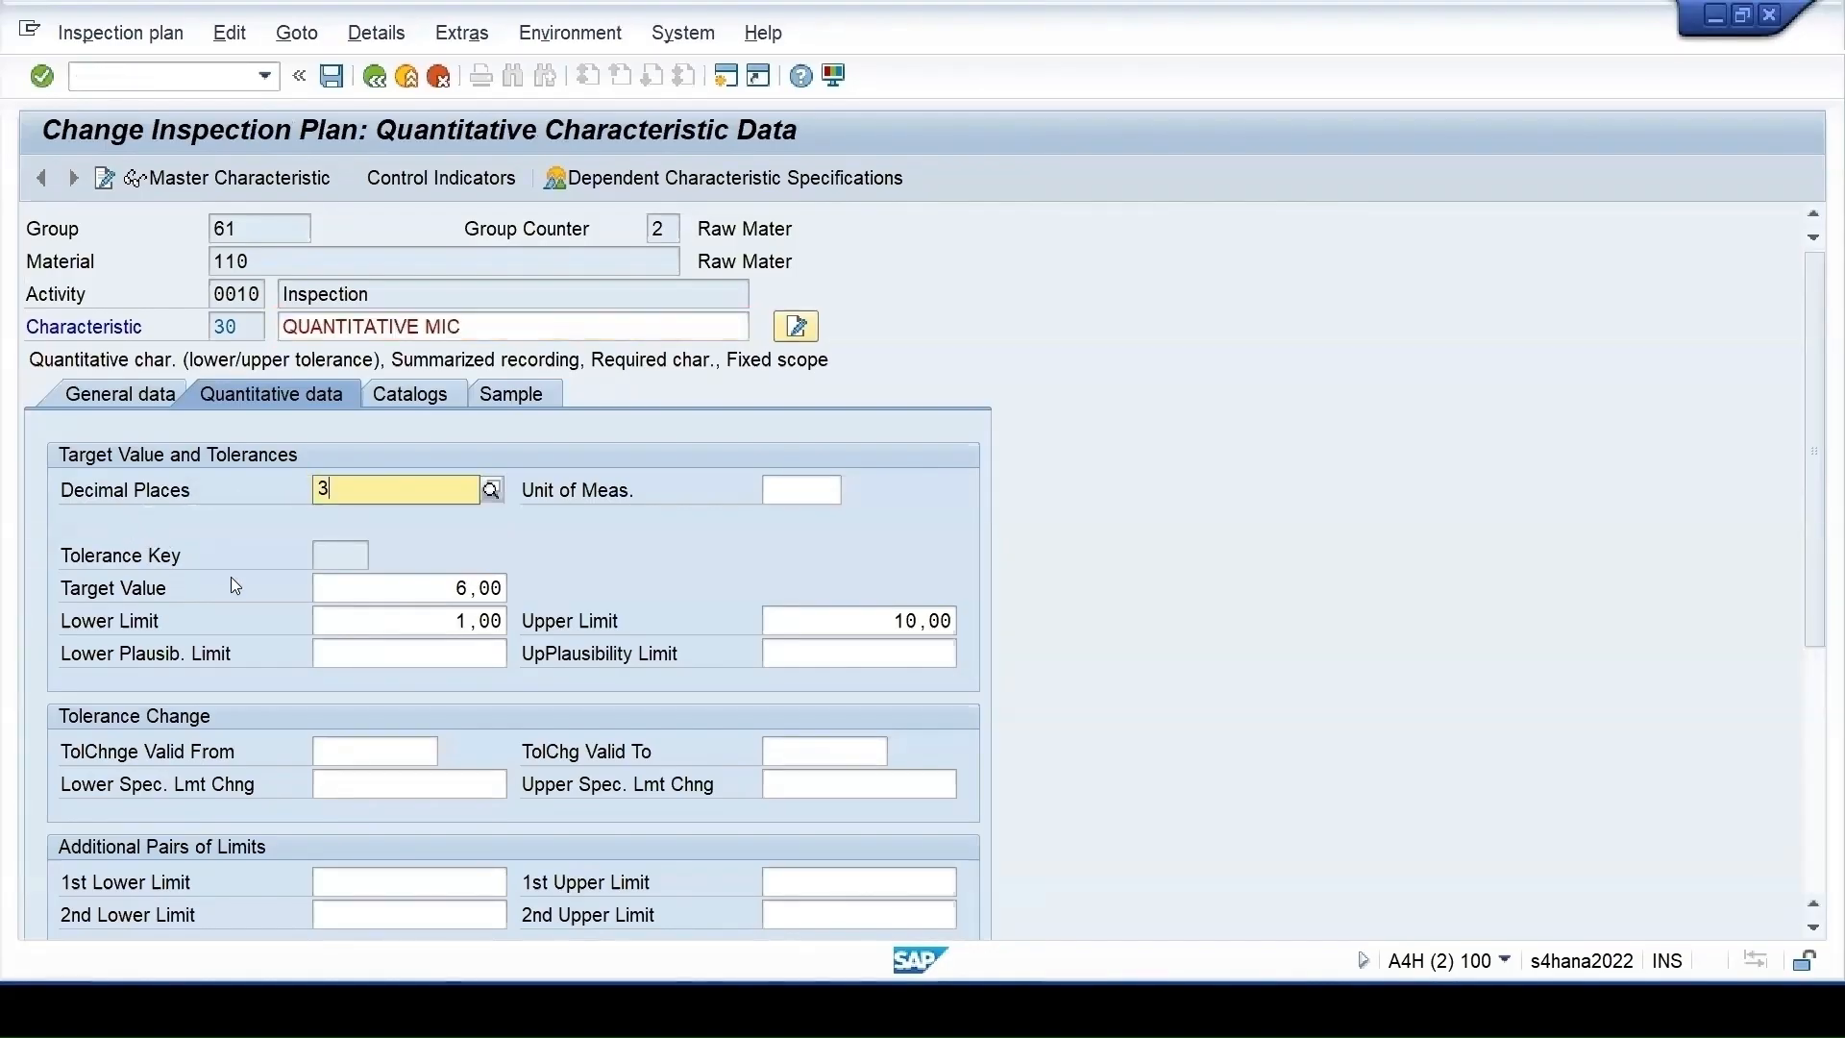
key("Return")
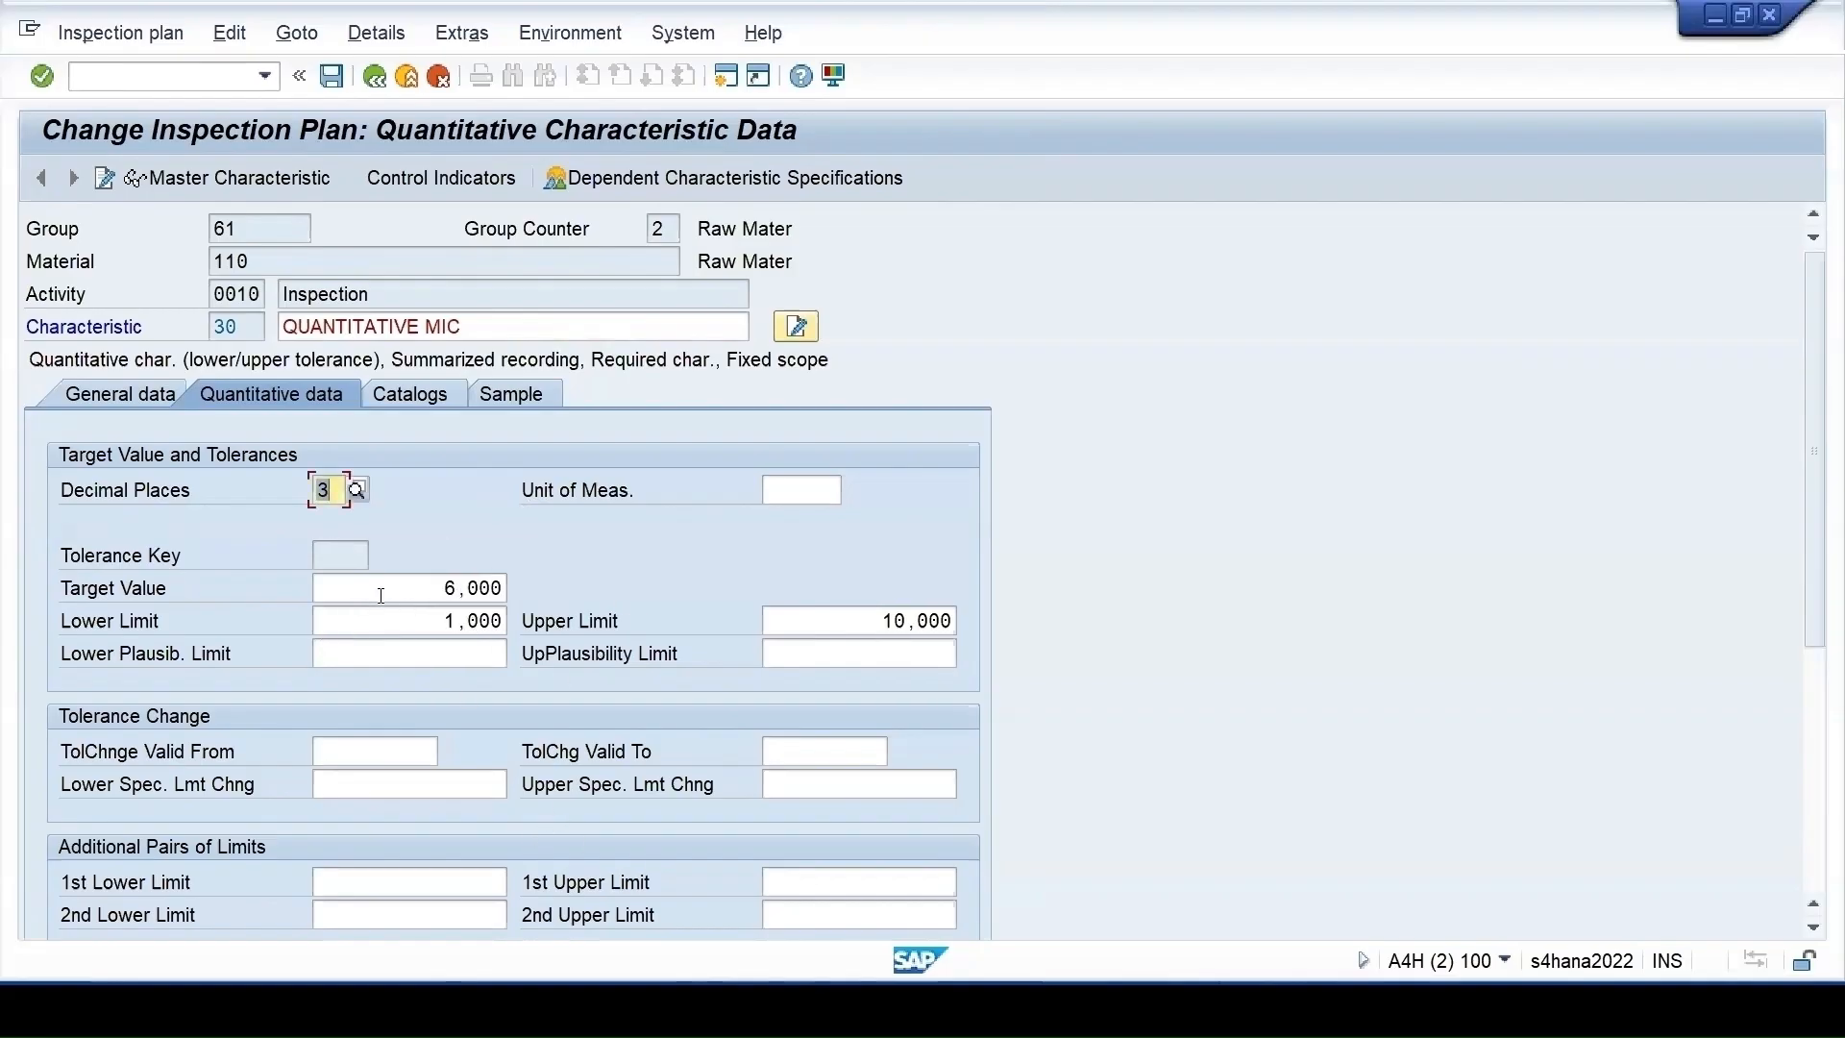
left_click_drag(433, 586, 590, 589)
type("7")
key("Return")
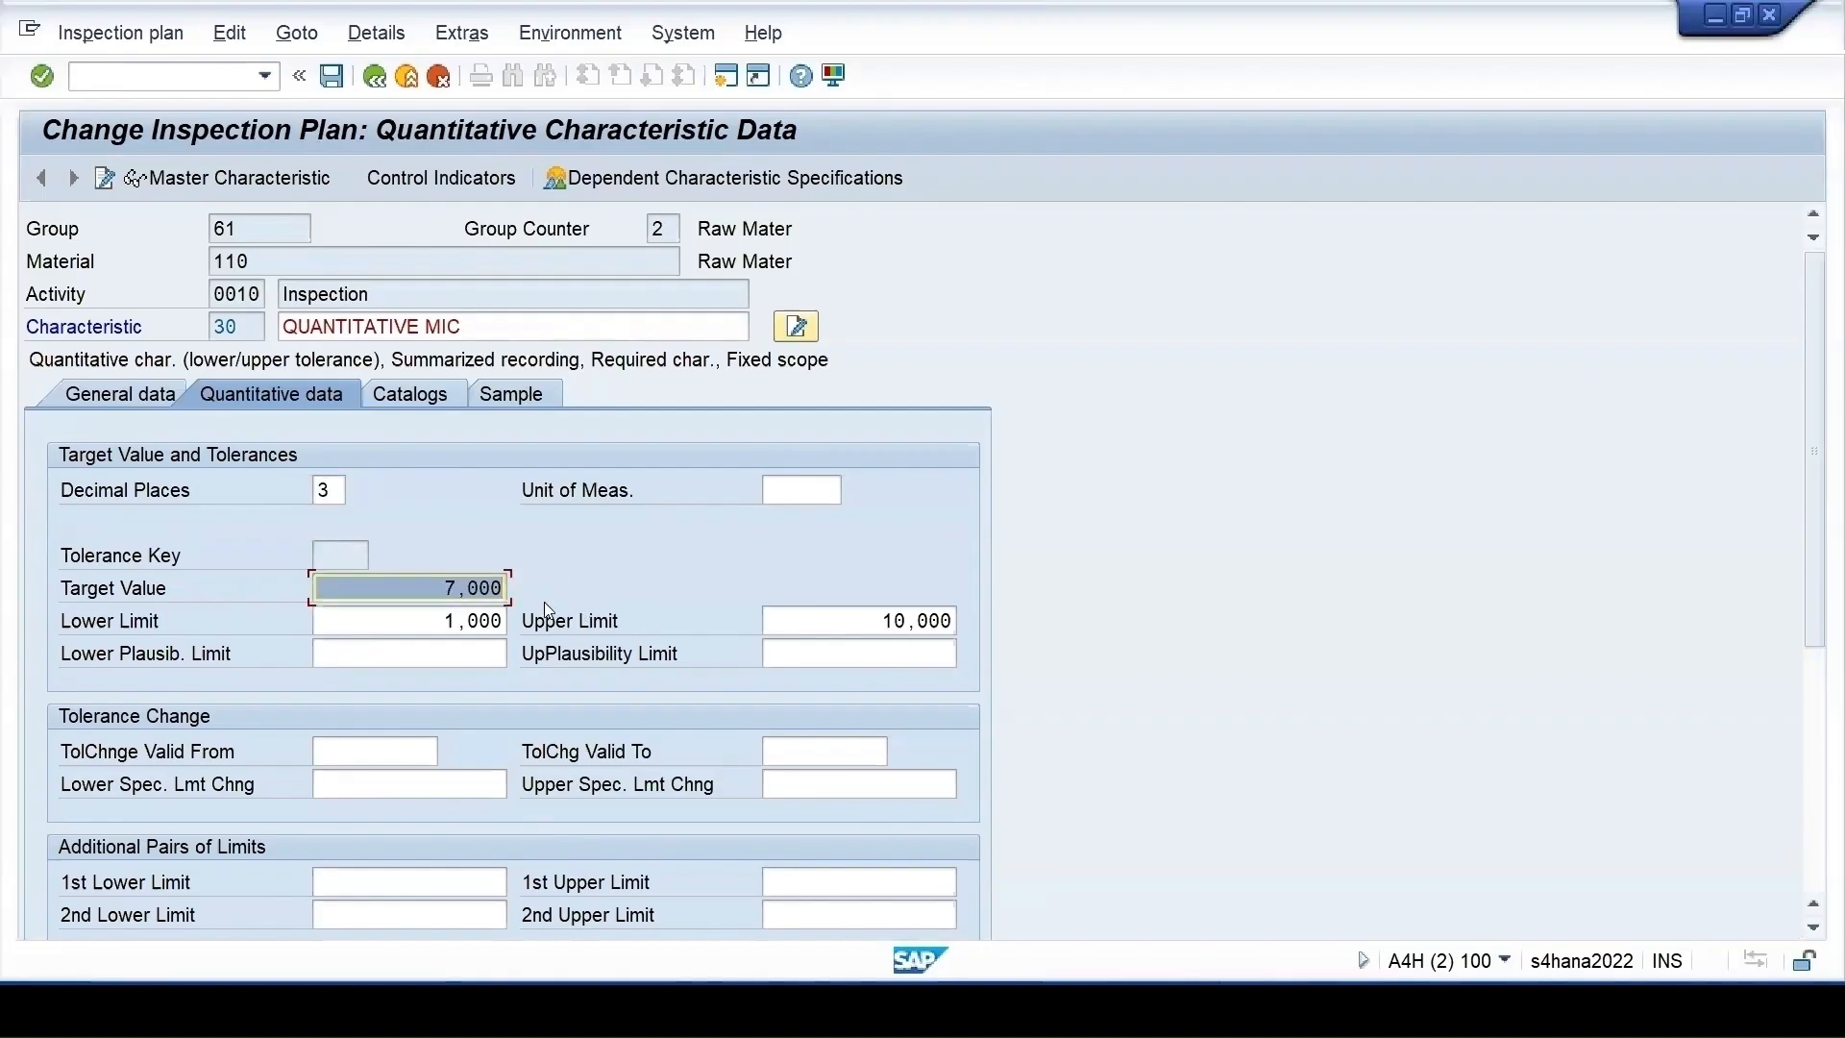
left_click(375, 77)
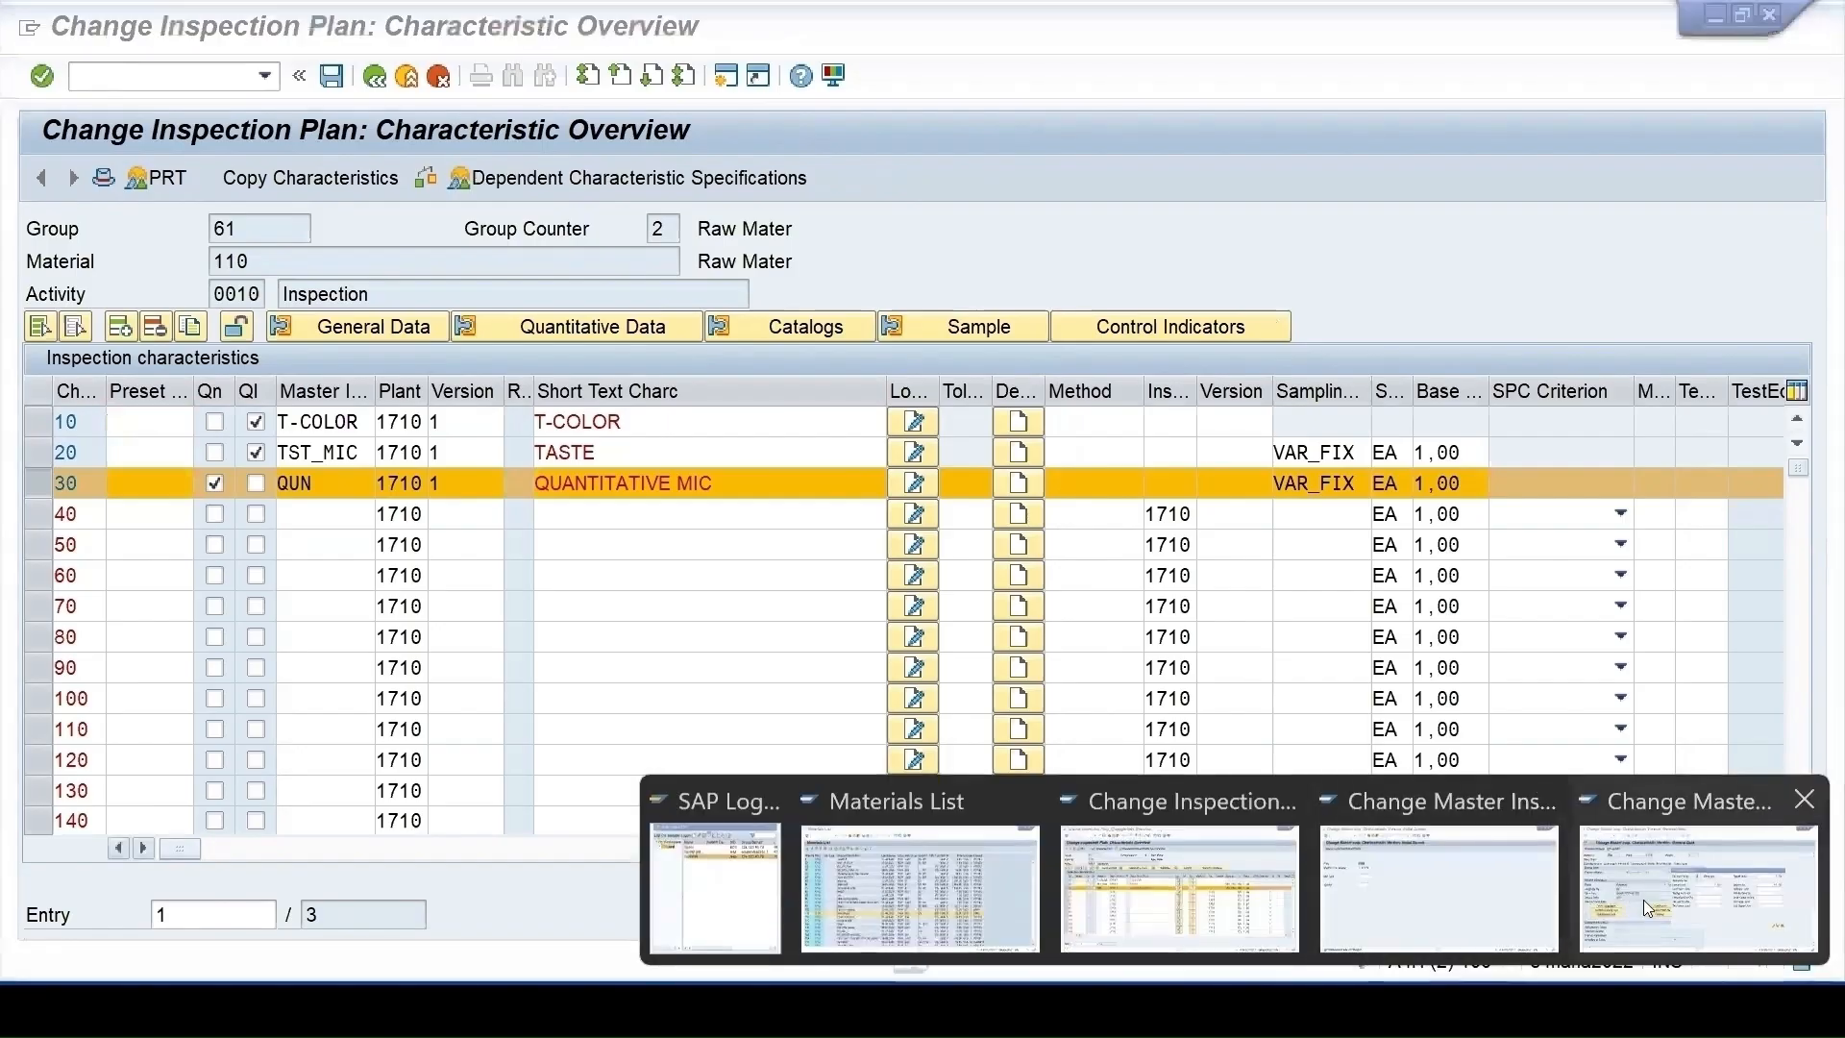
Change master characteristic QUN's status to Reference Characteristic
left_click(1643, 899)
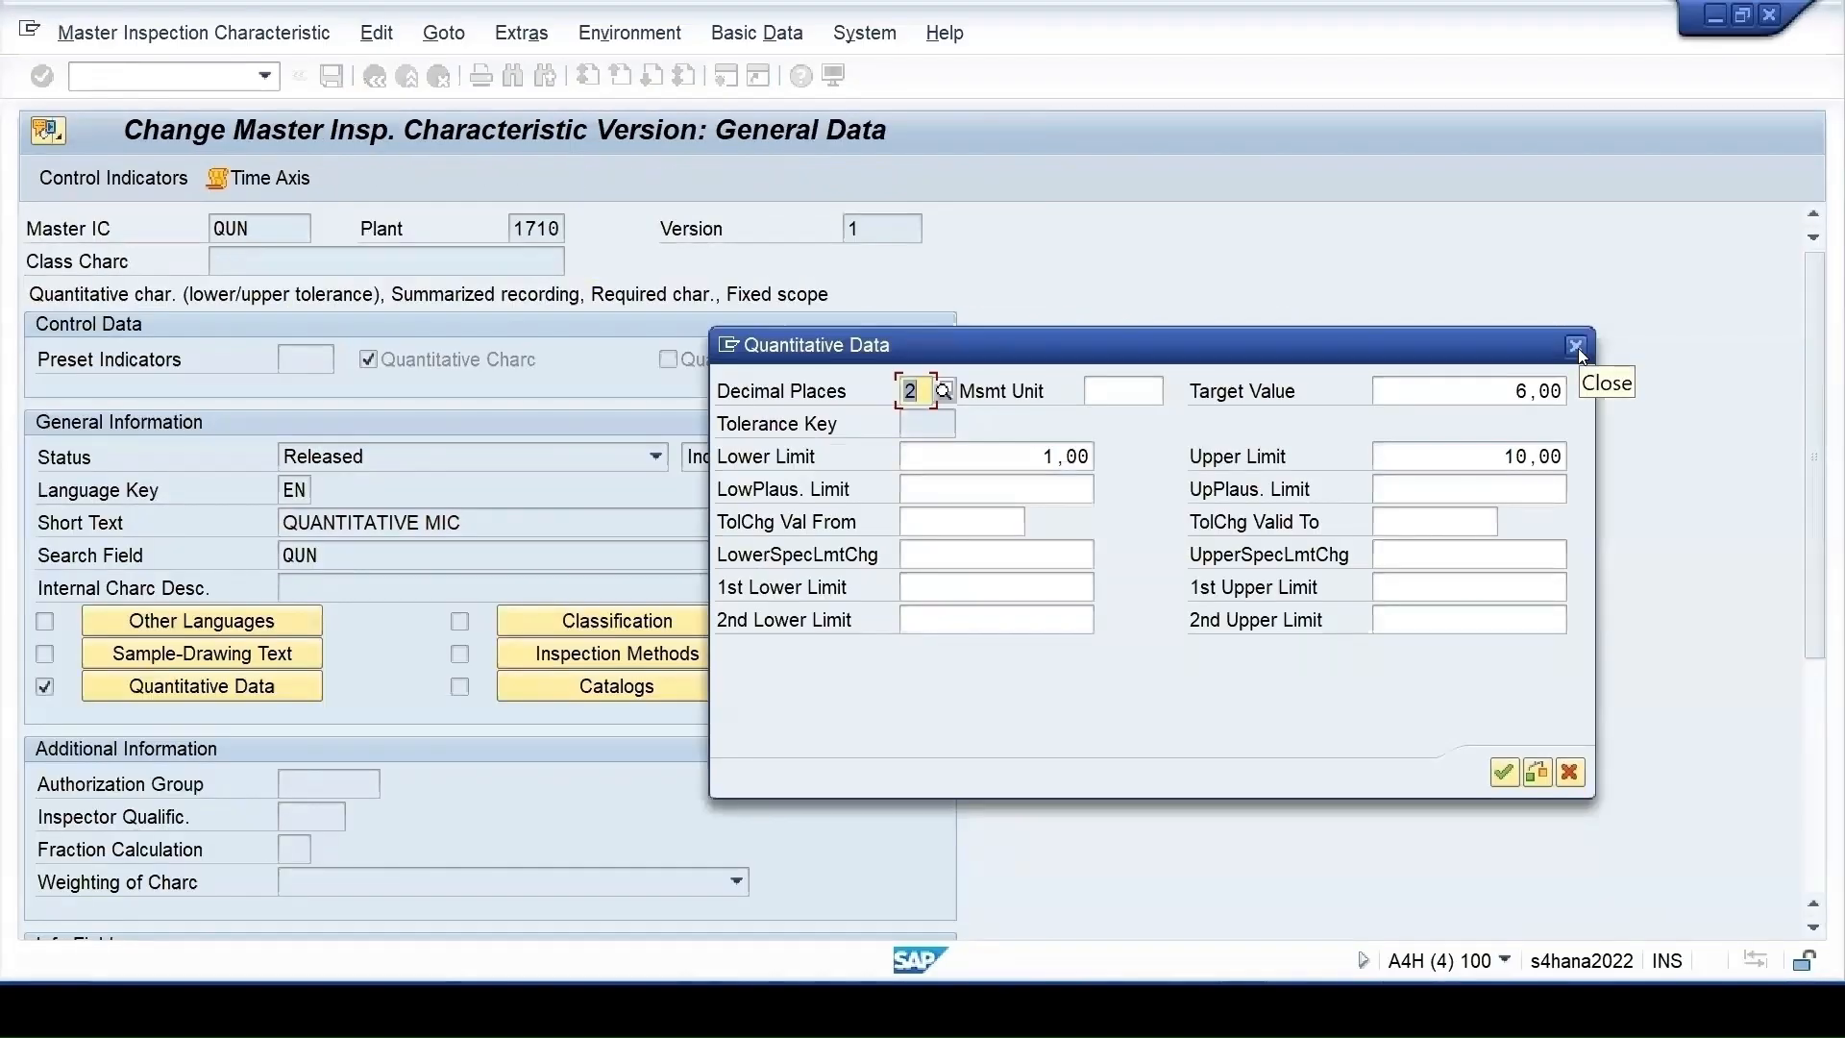
left_click(1577, 346)
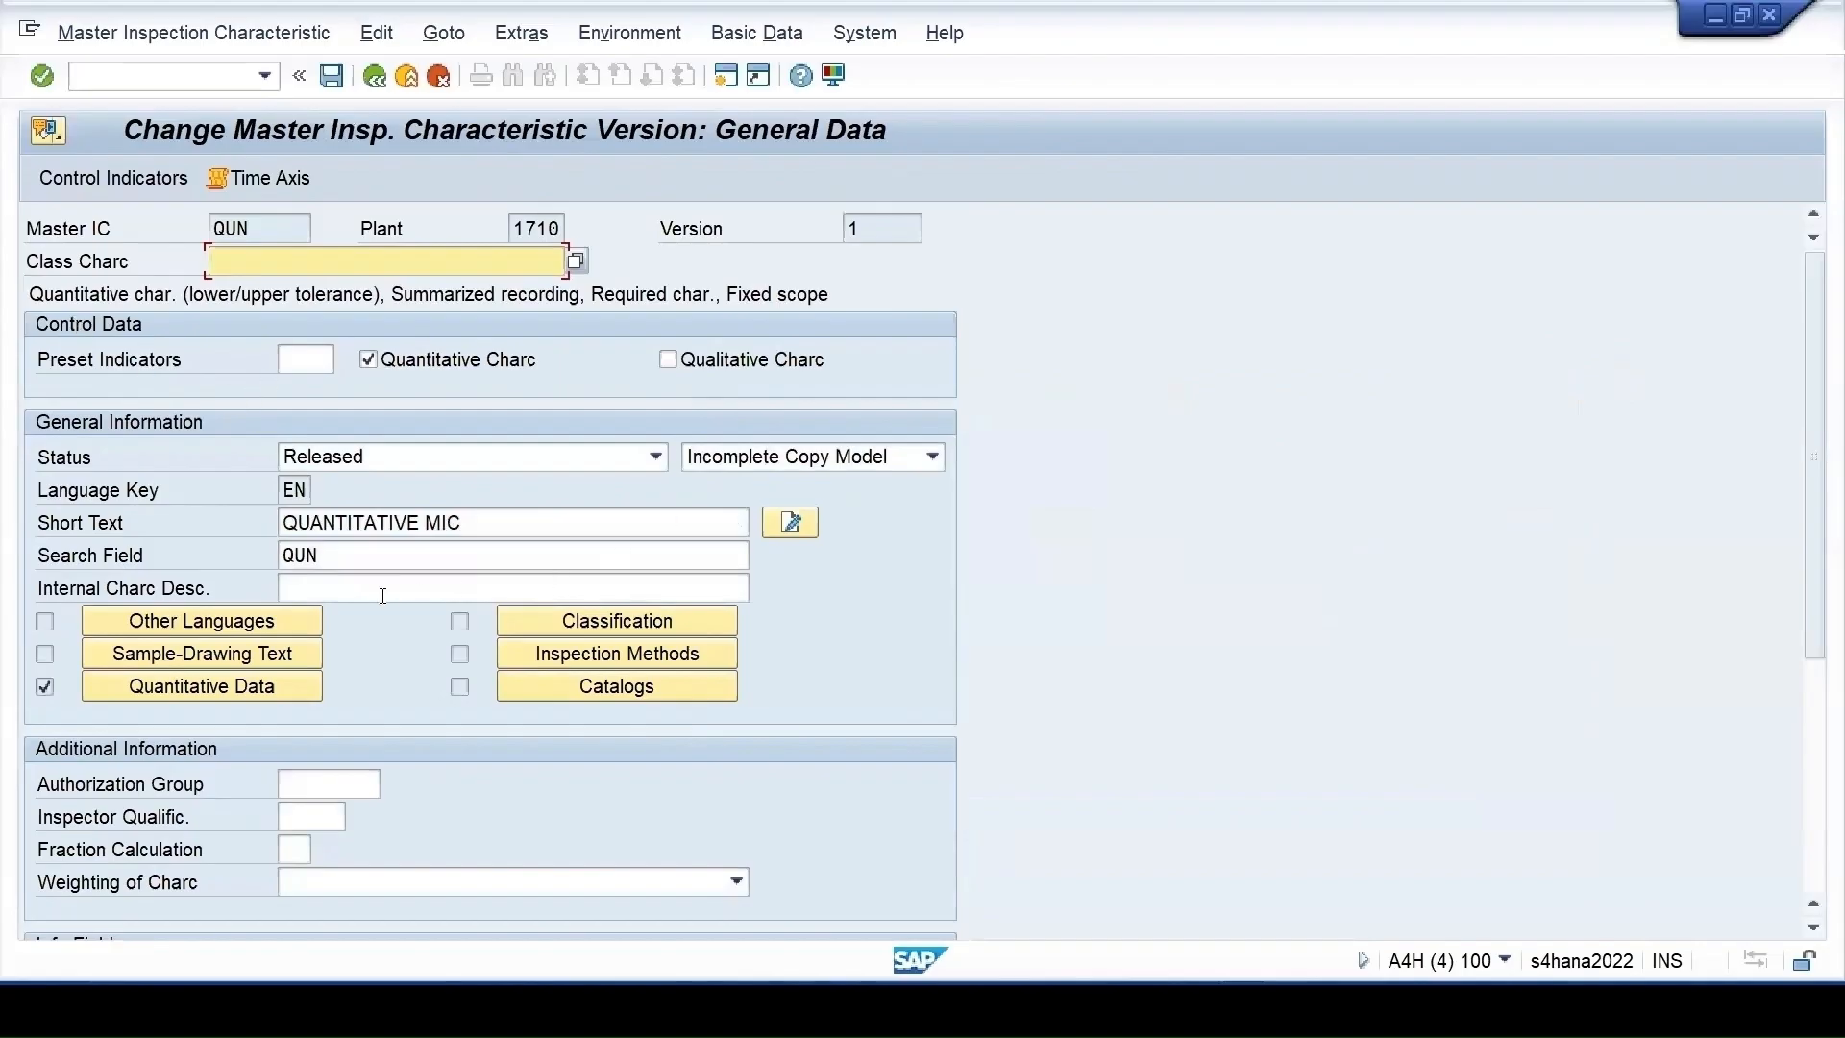
left_click(754, 456)
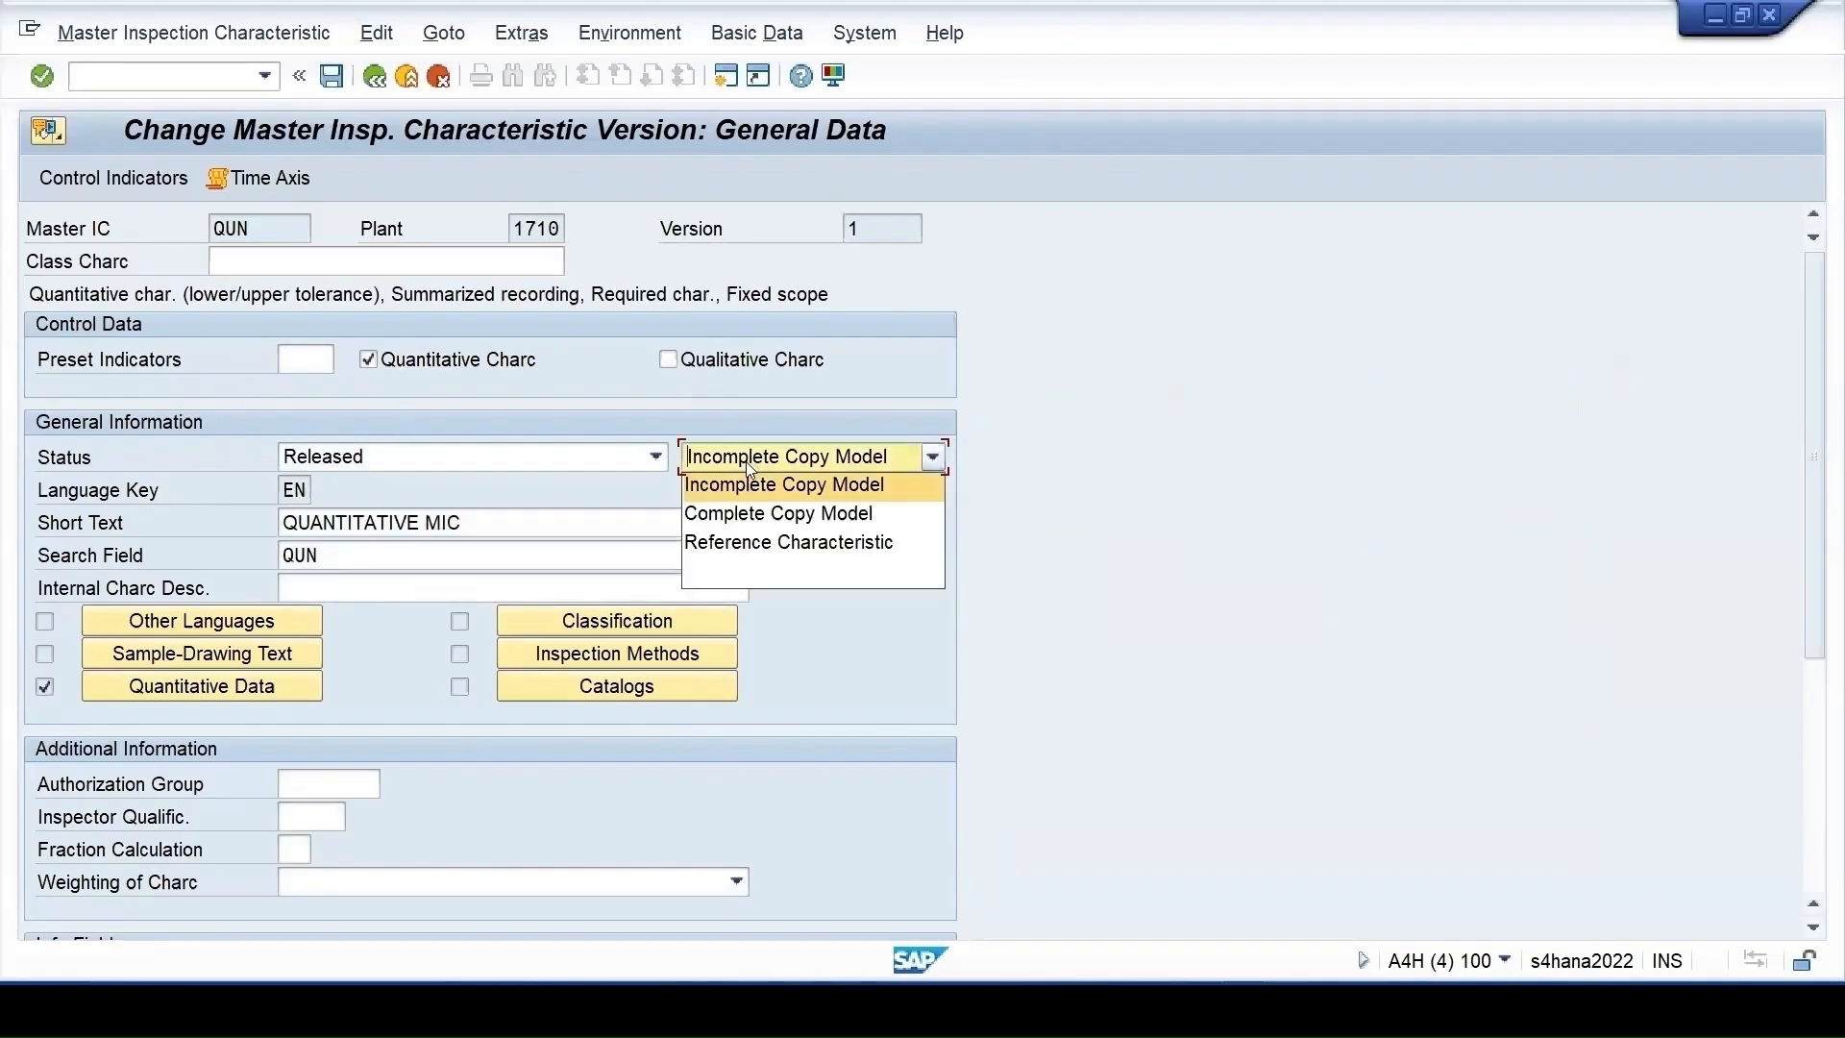
left_click(759, 540)
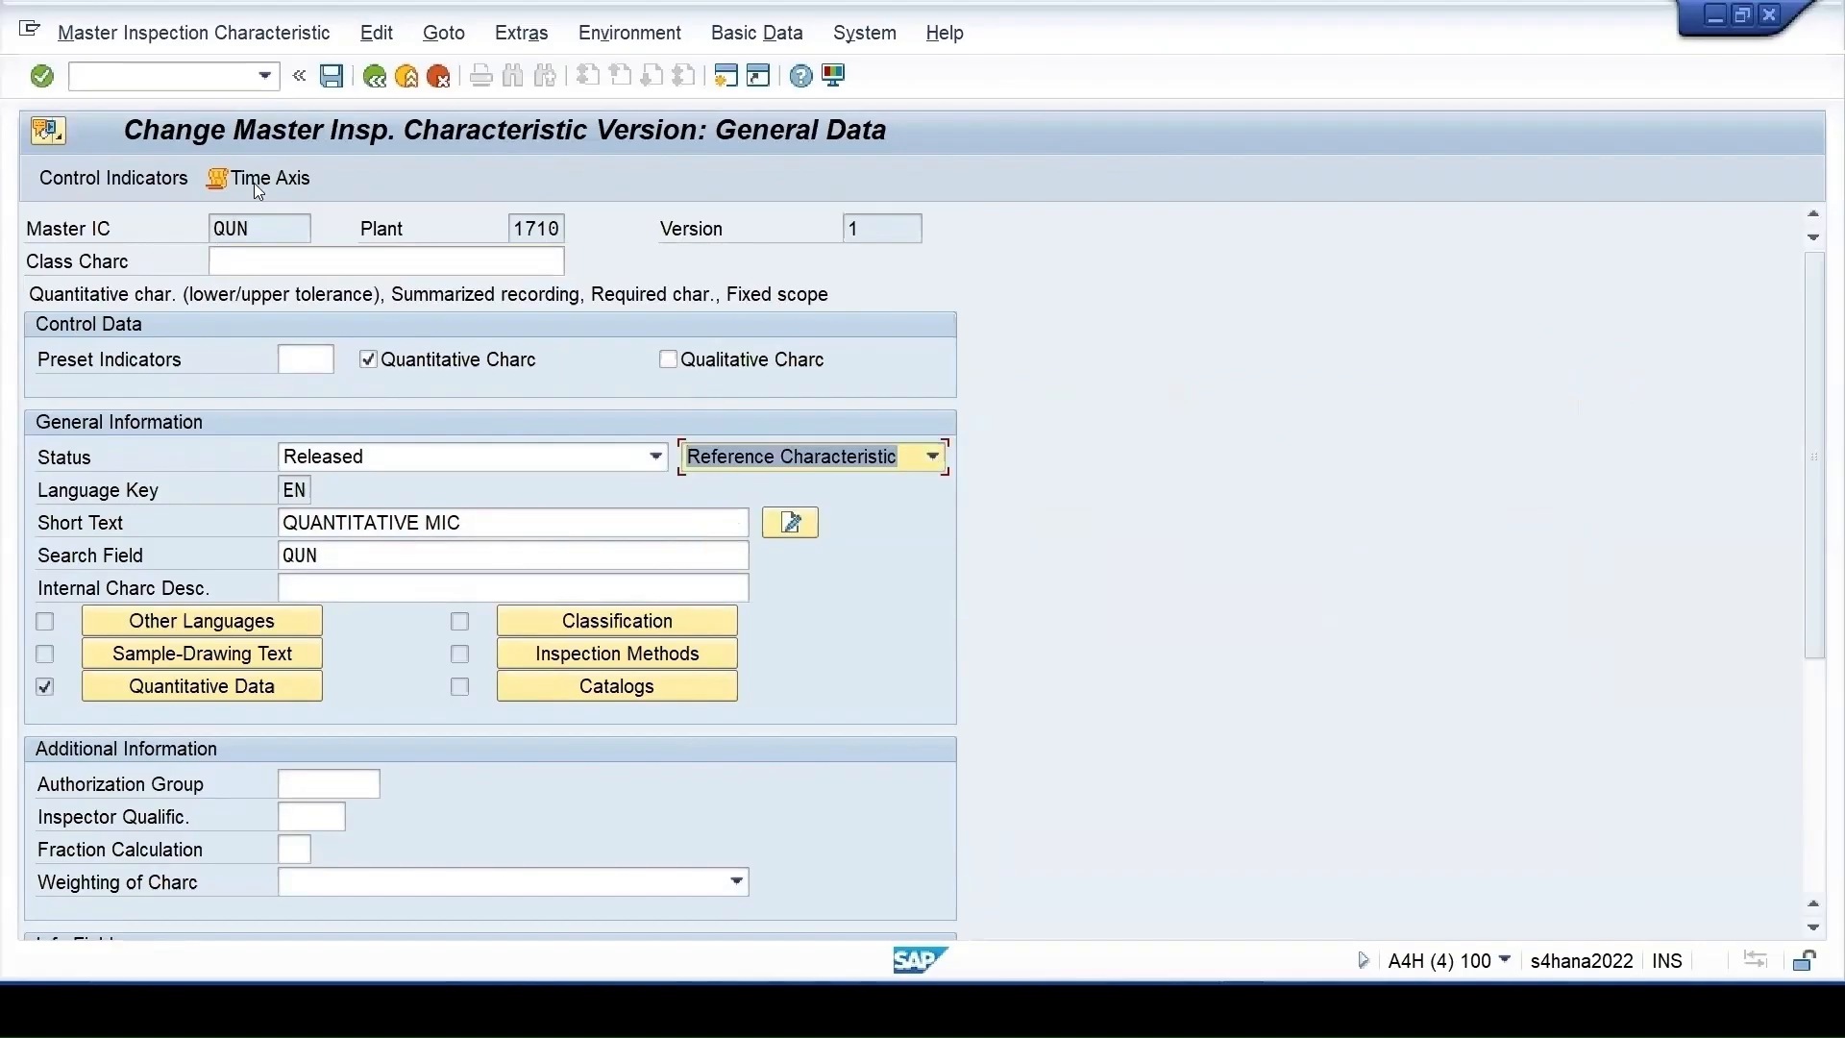
key("Return")
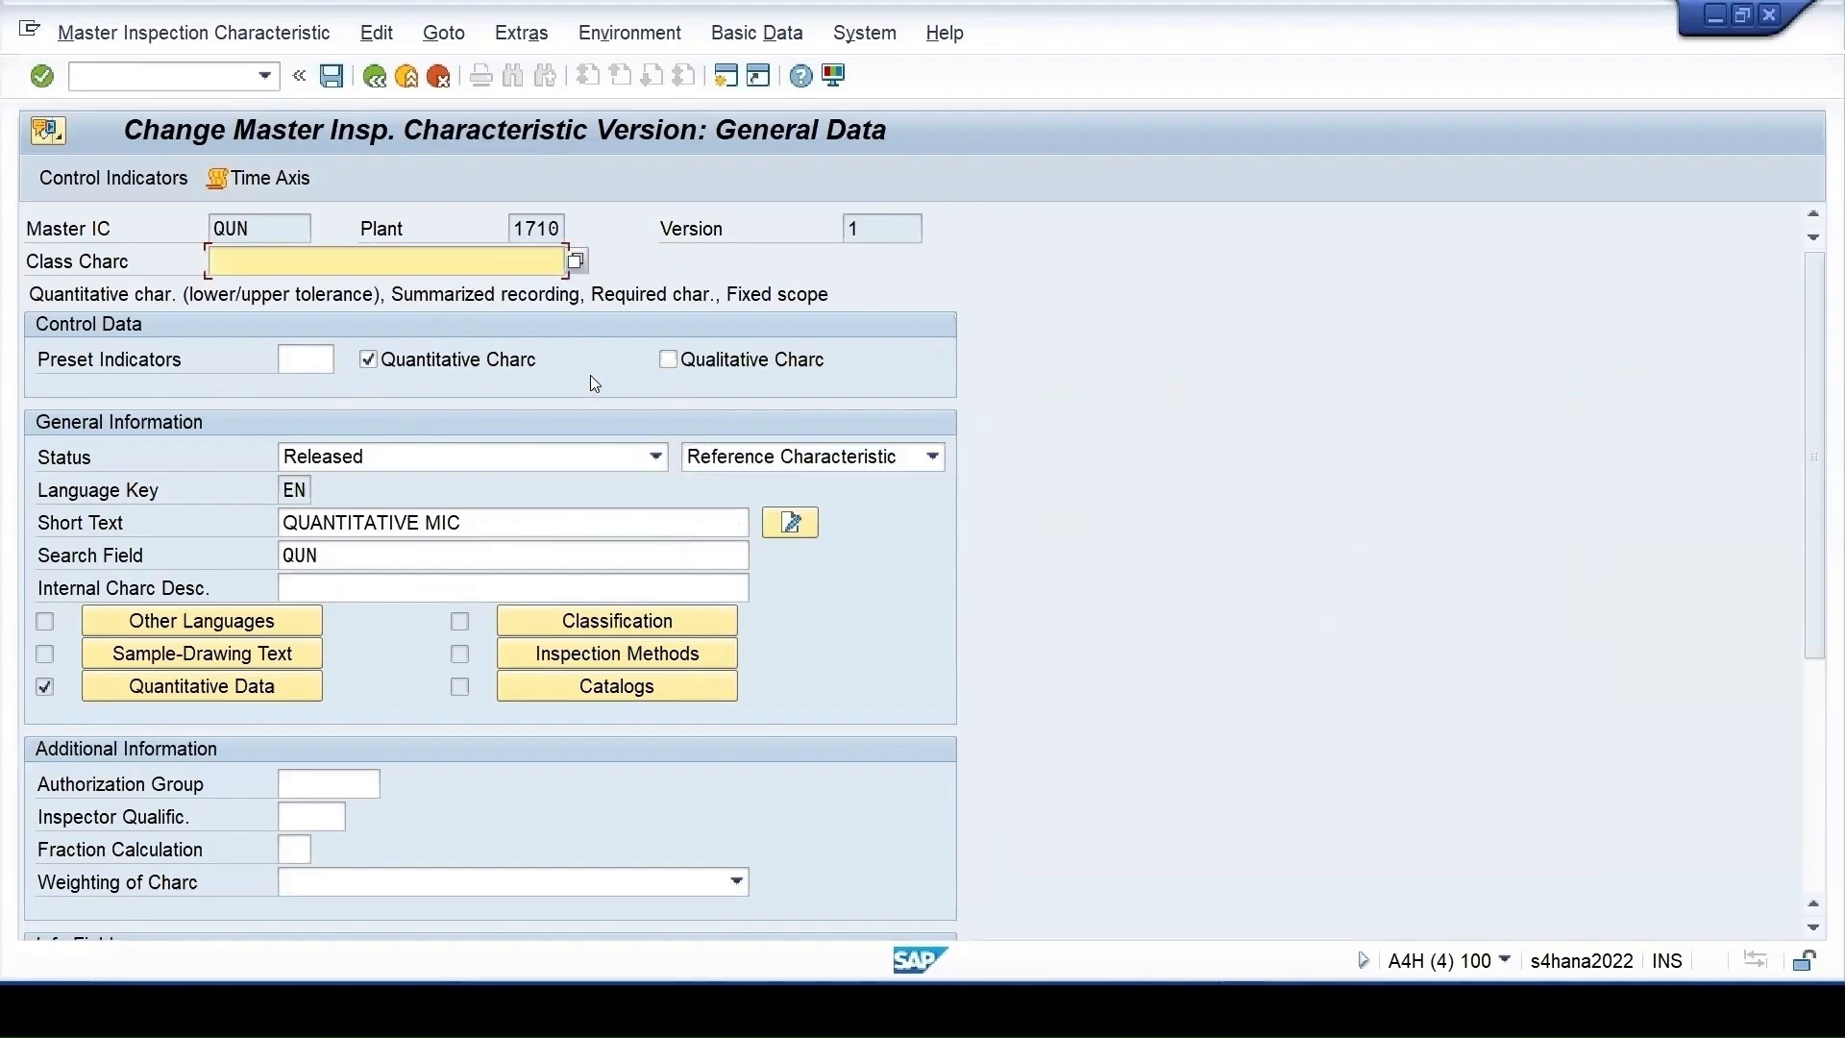
Save QUN and enter material 110 for the new inspection plan
left_click(333, 79)
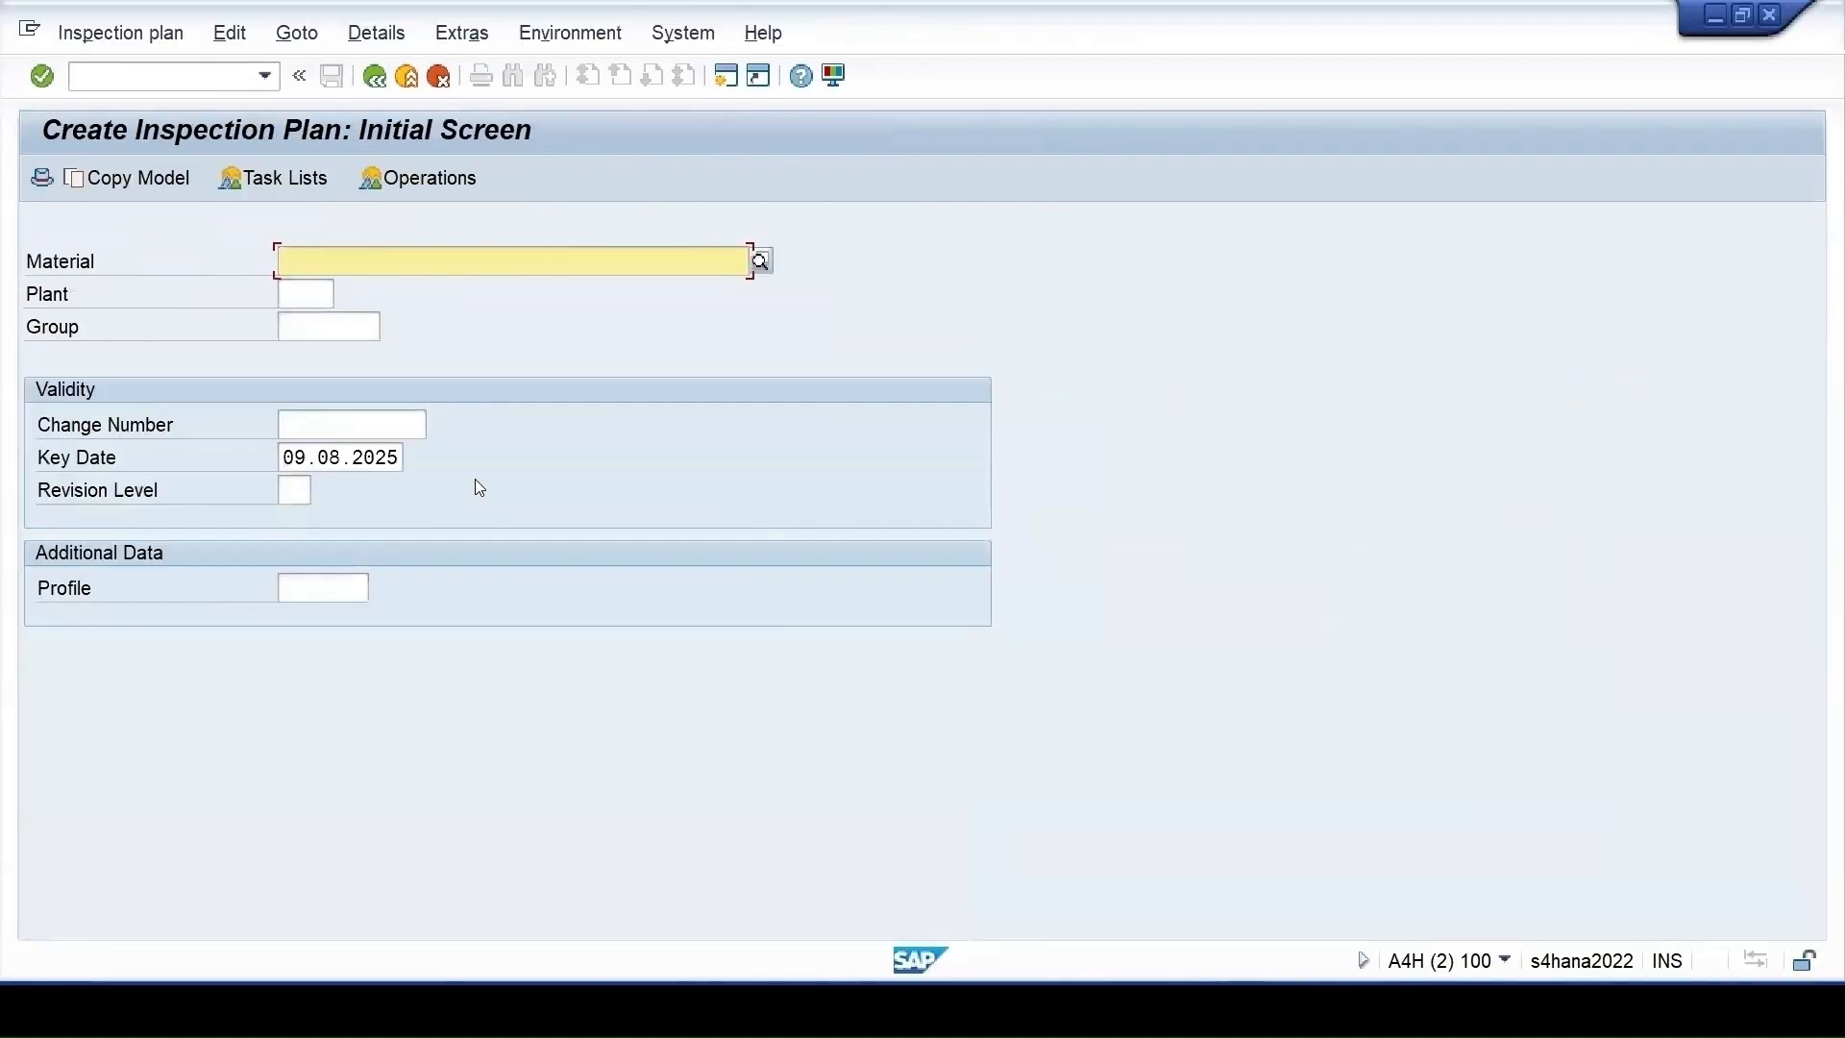
type("1")
left_click(285, 287)
Choose plant 1710 and the Raw Mater task list counter 2, then list operation 0010's characteristics
left_click(281, 299)
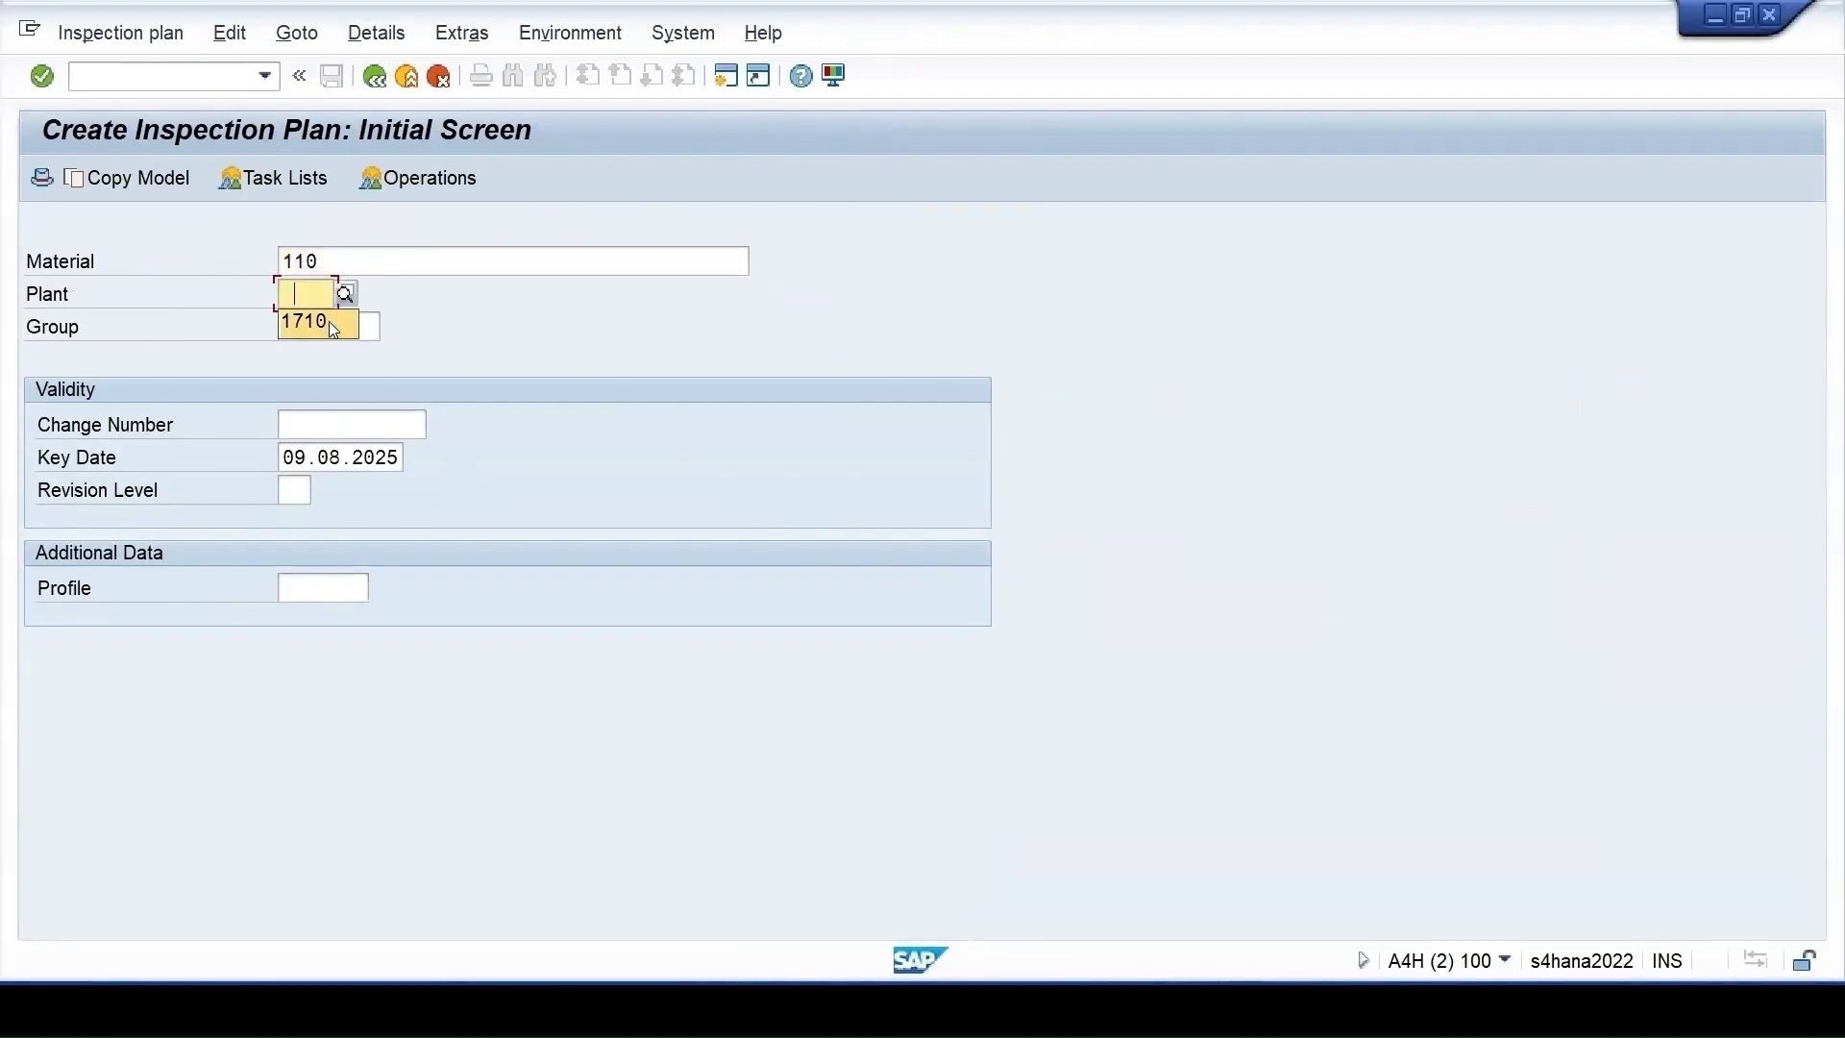
left_click(317, 322)
key("Return")
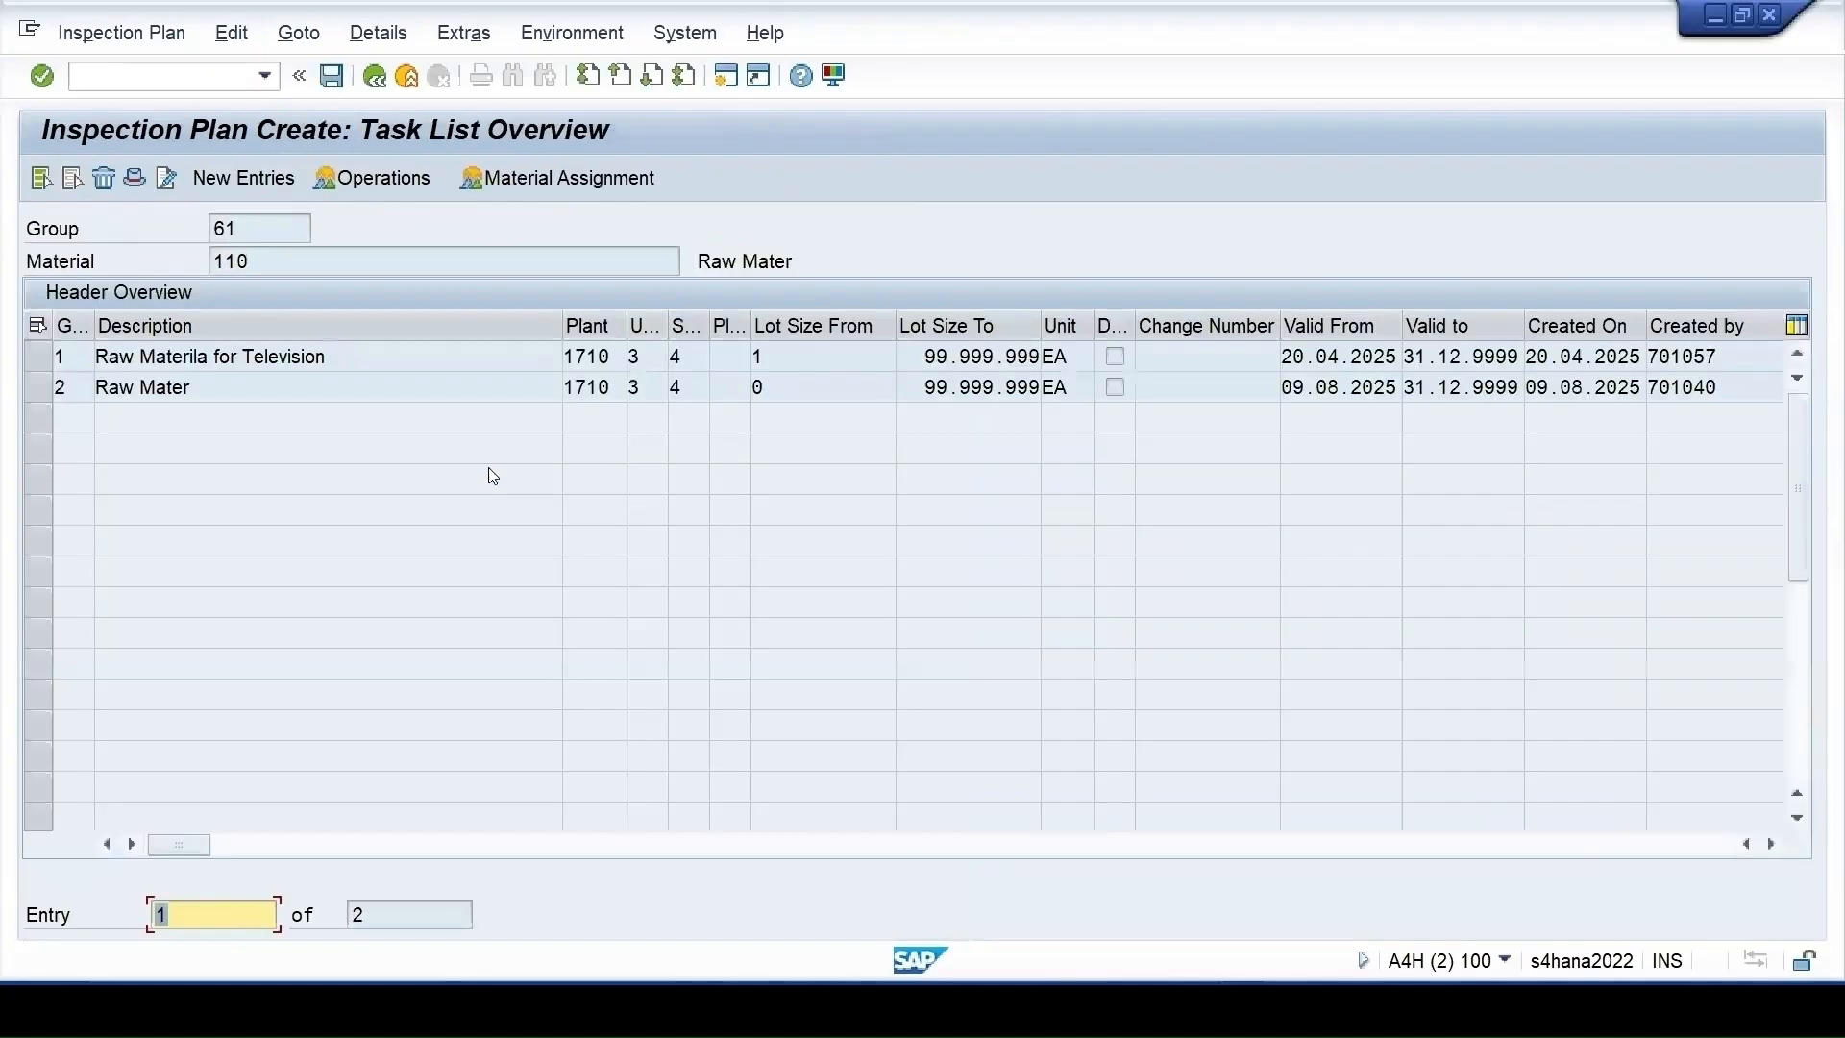
left_click(309, 388)
left_click(396, 180)
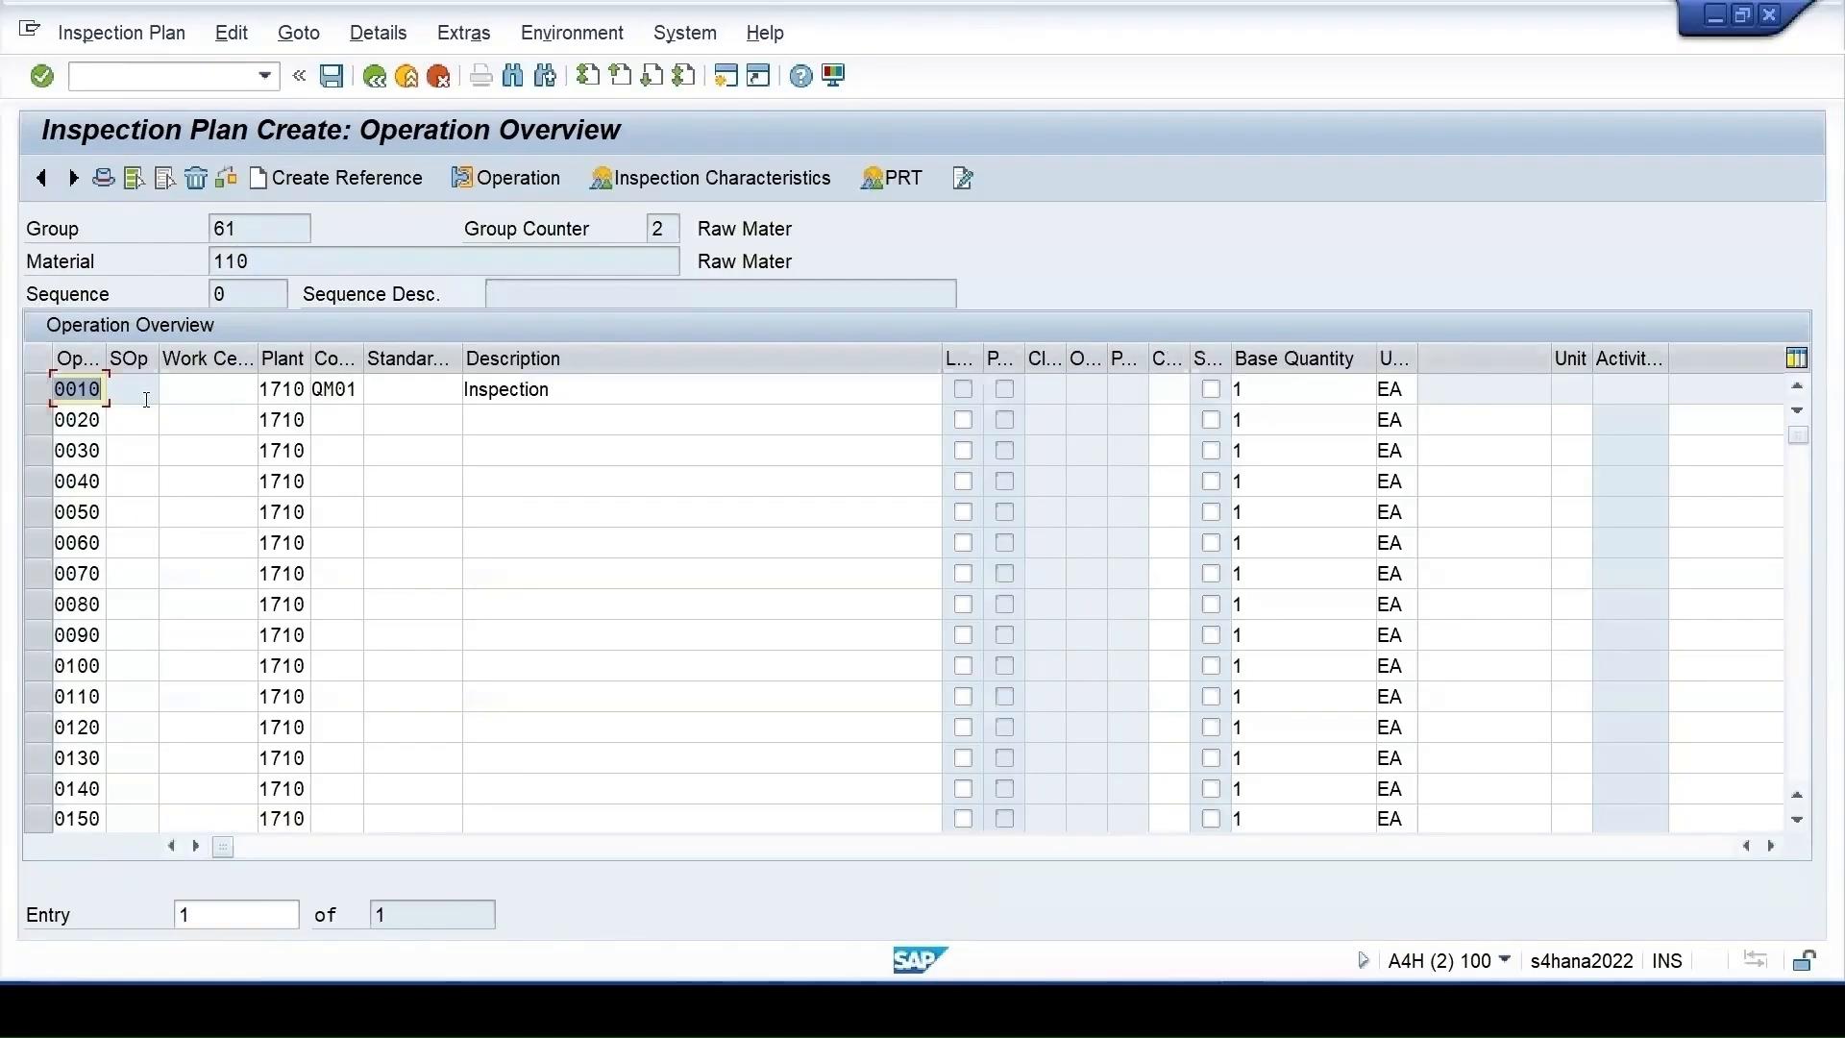
left_click(147, 399)
left_click(649, 177)
Add QUN with sampling procedure VAR_FIX as characteristic 30 and check its quantitative data
left_click(331, 491)
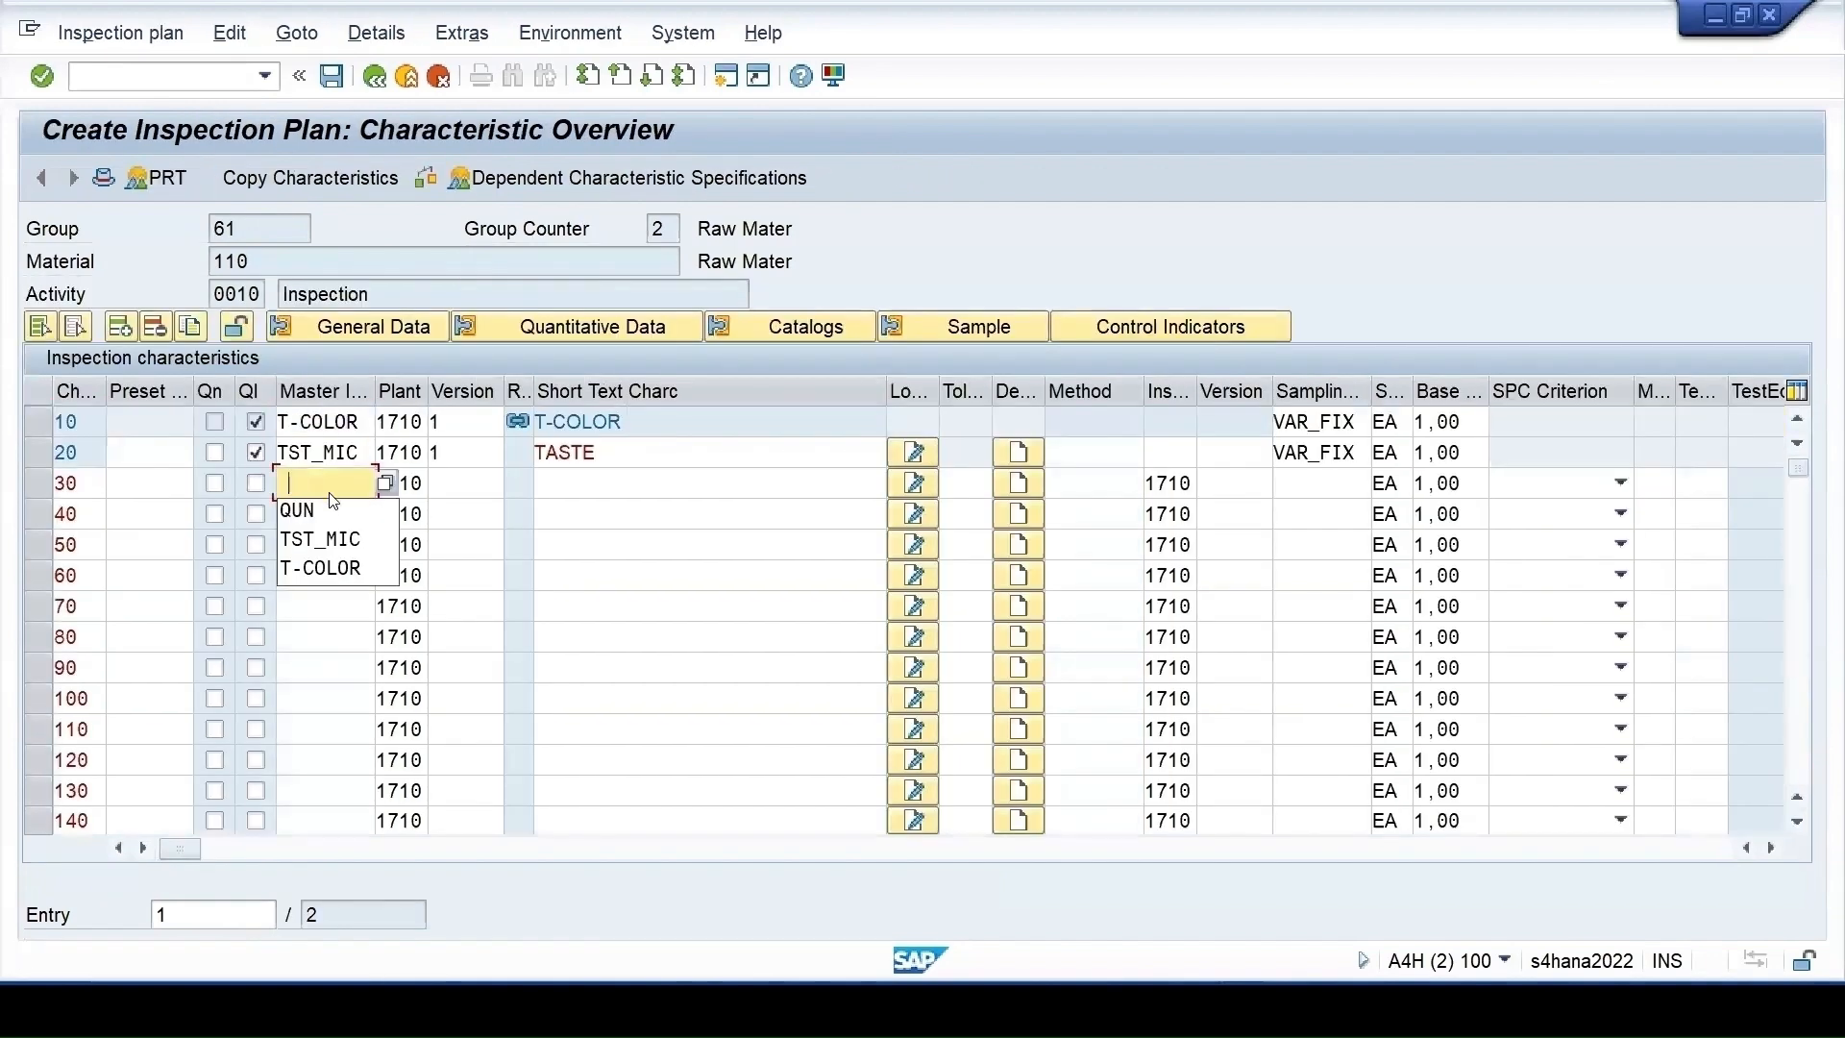
left_click(322, 511)
key("Return")
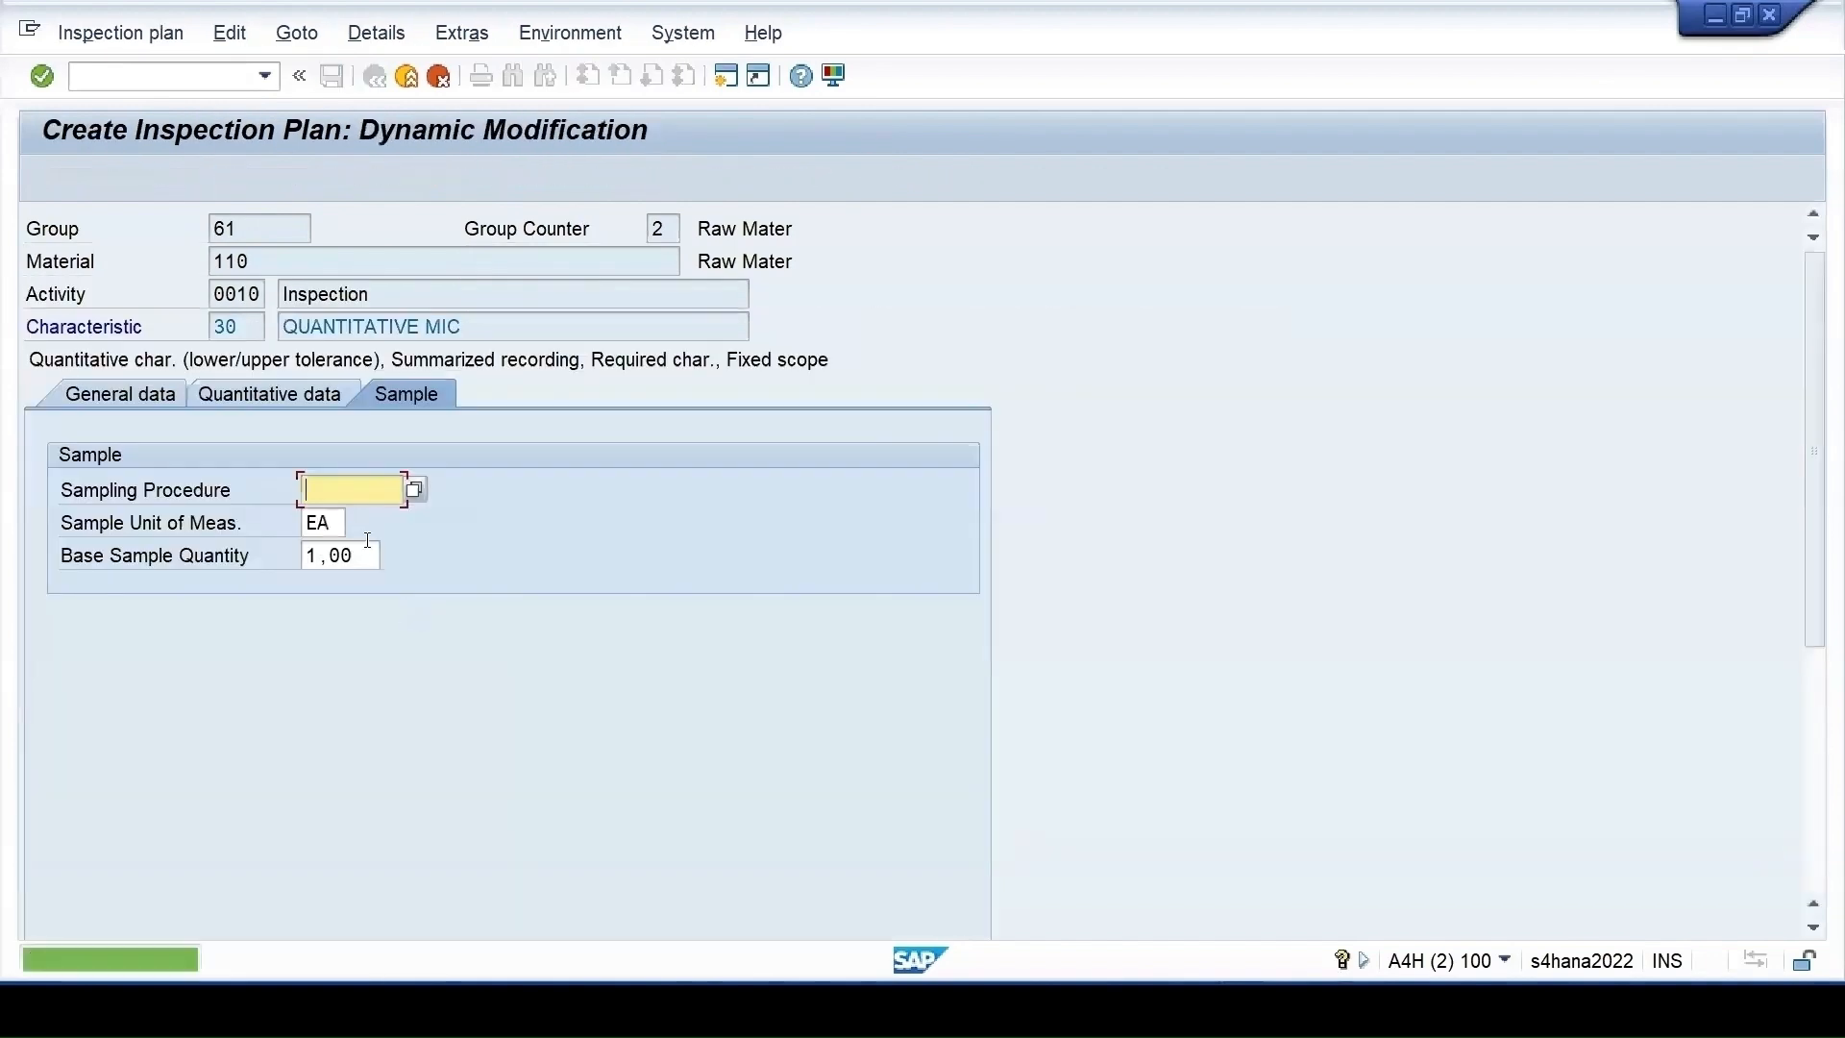
left_click(403, 494)
left_click(386, 523)
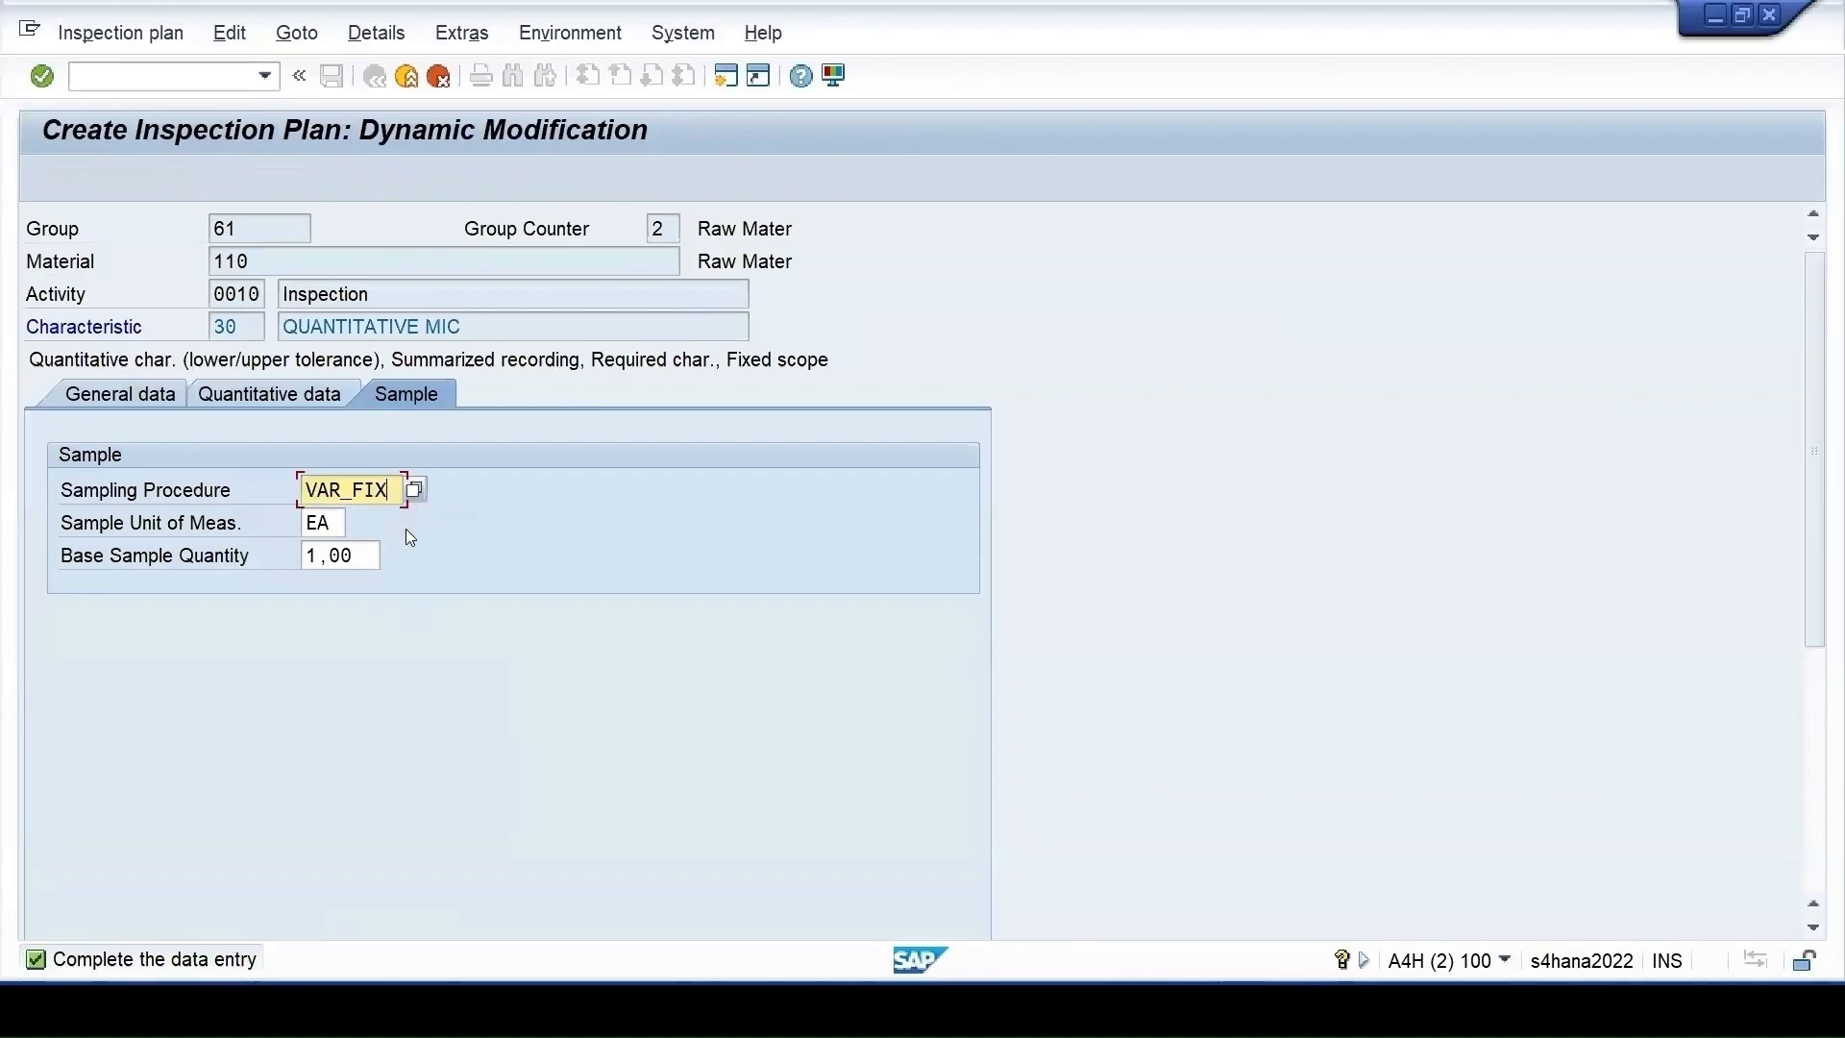
key("Return")
left_click(544, 326)
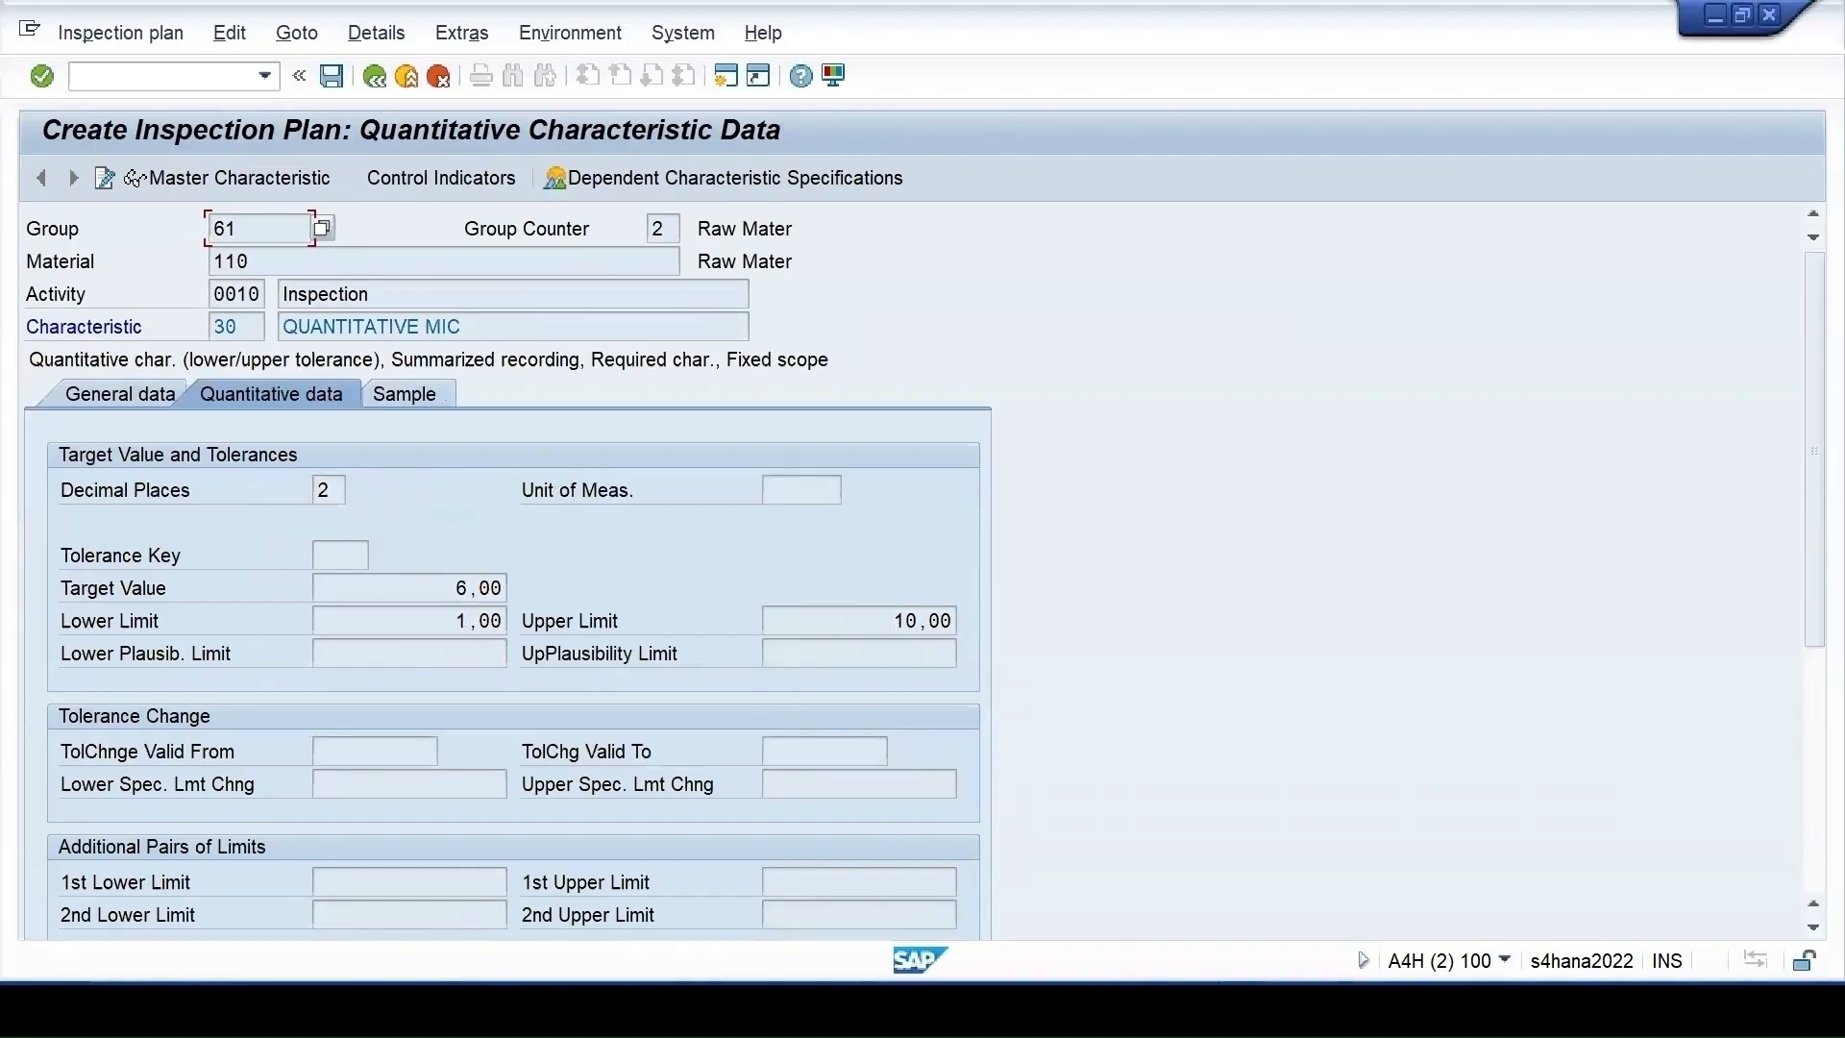
left_click(374, 76)
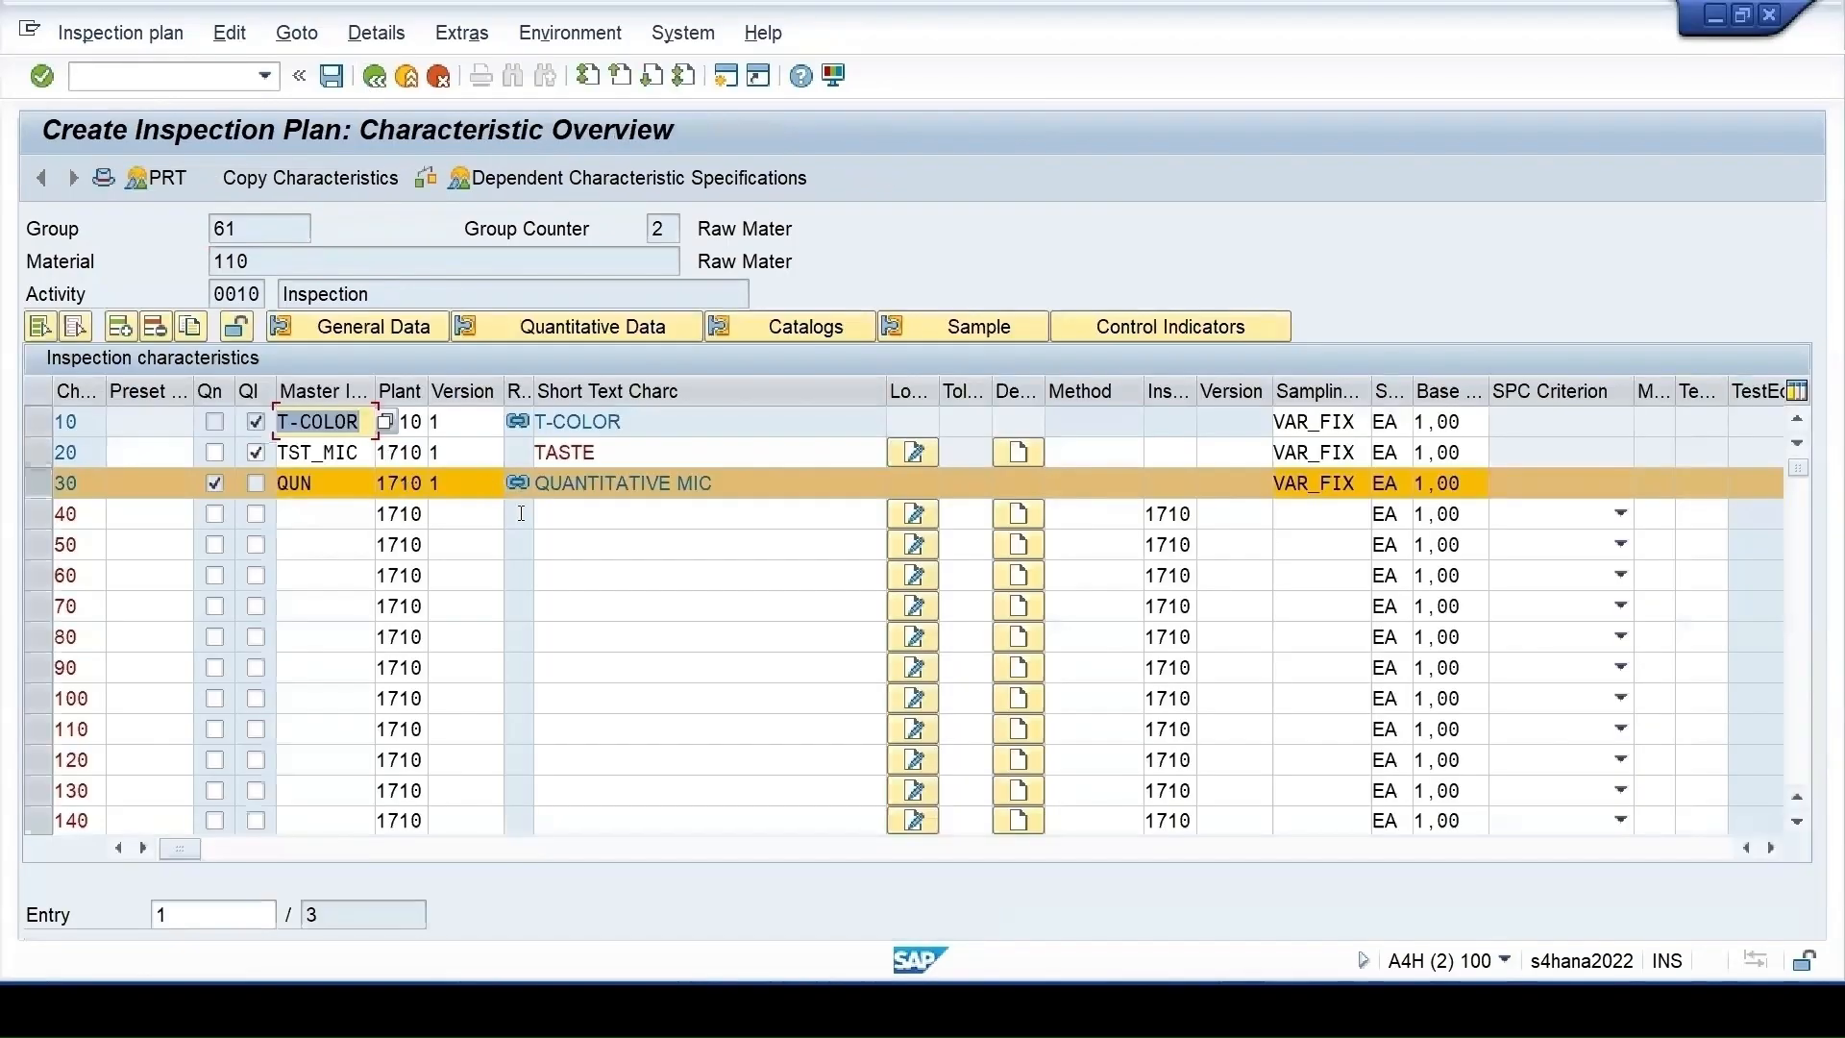
In the QS32 session, change QUN's target value from 6,00 to 7 with 3 decimal places and save it
left_click(515, 482)
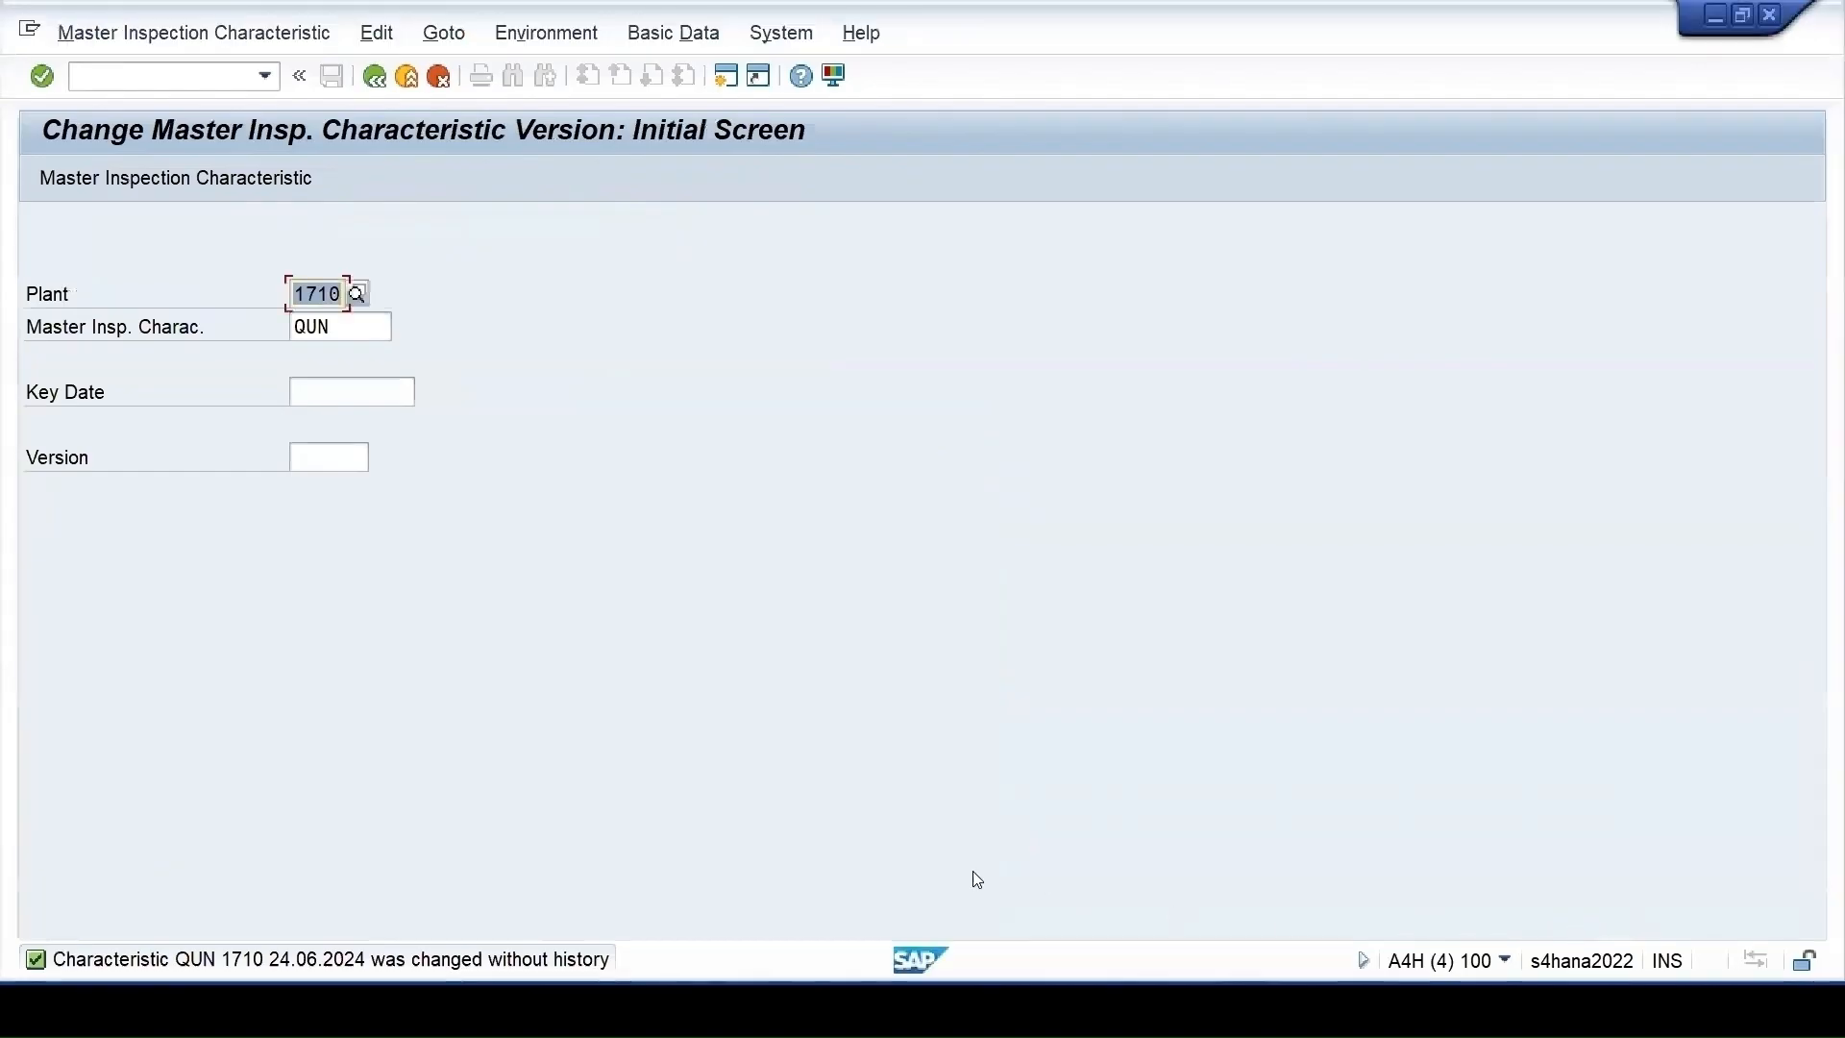
key("Return")
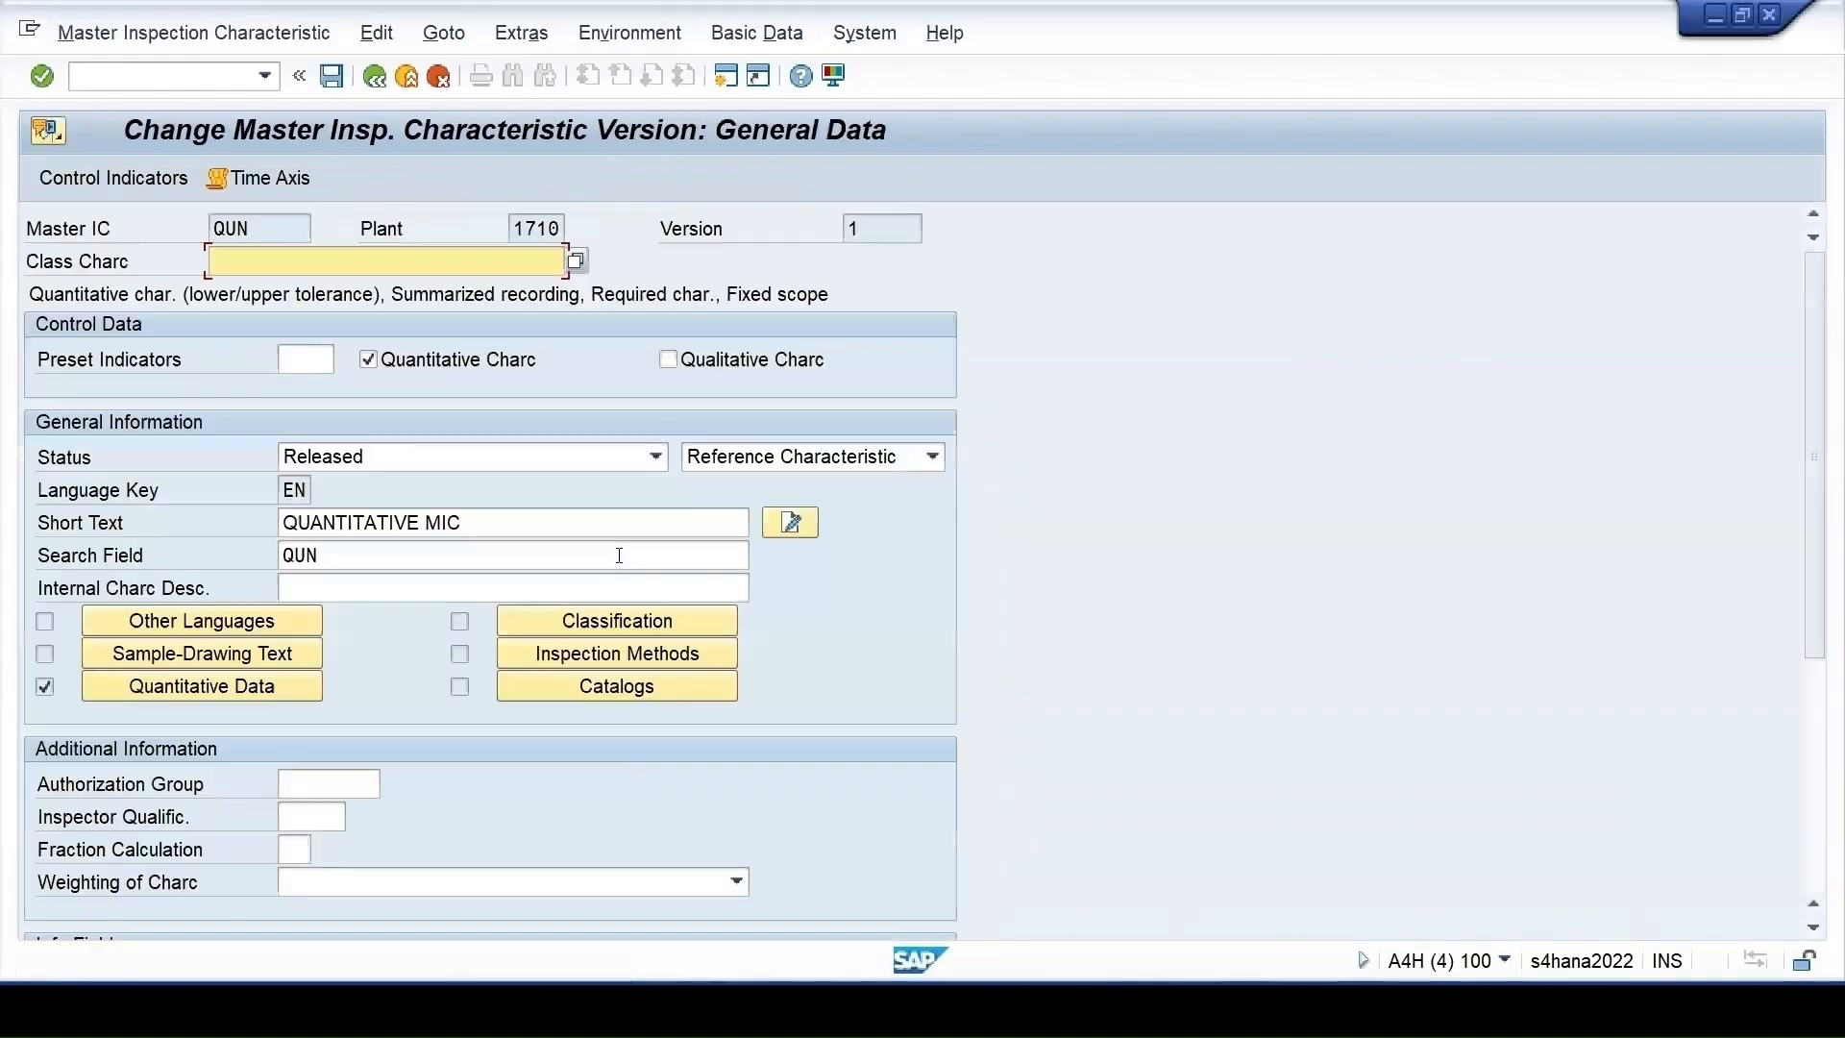
left_click(265, 684)
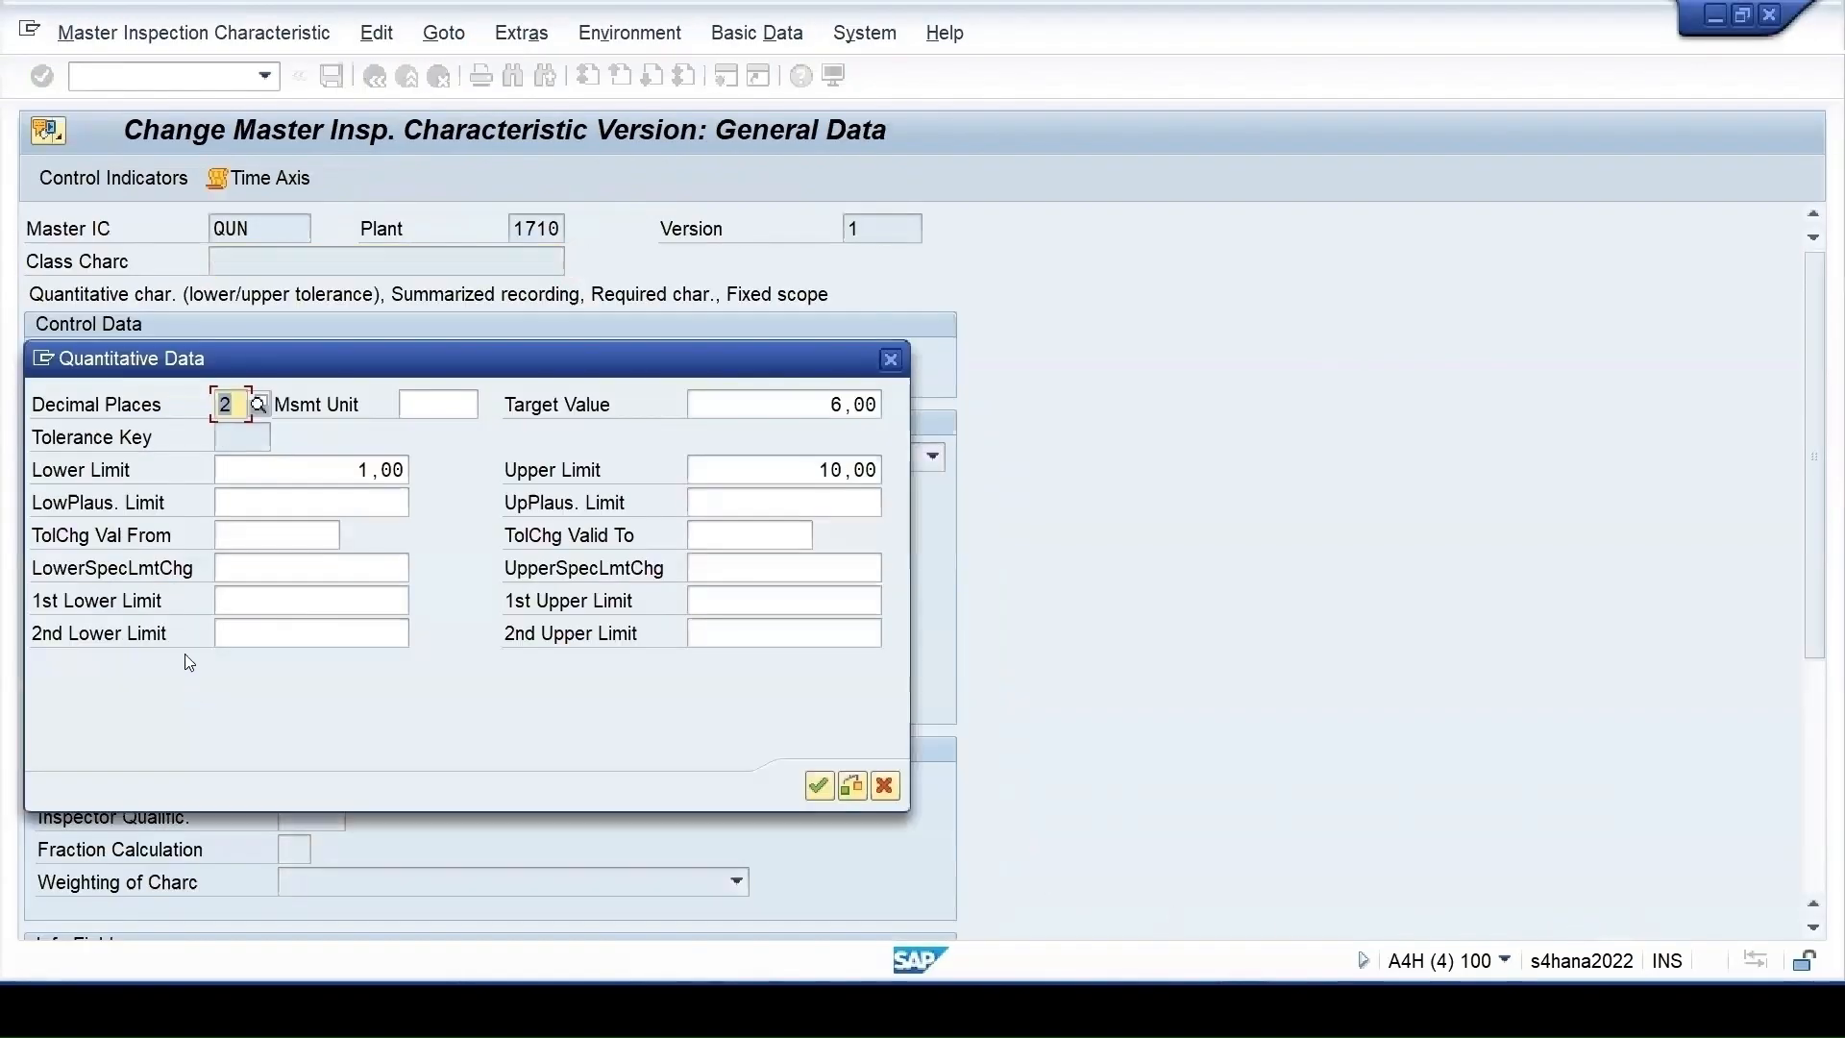
double_click(808, 403)
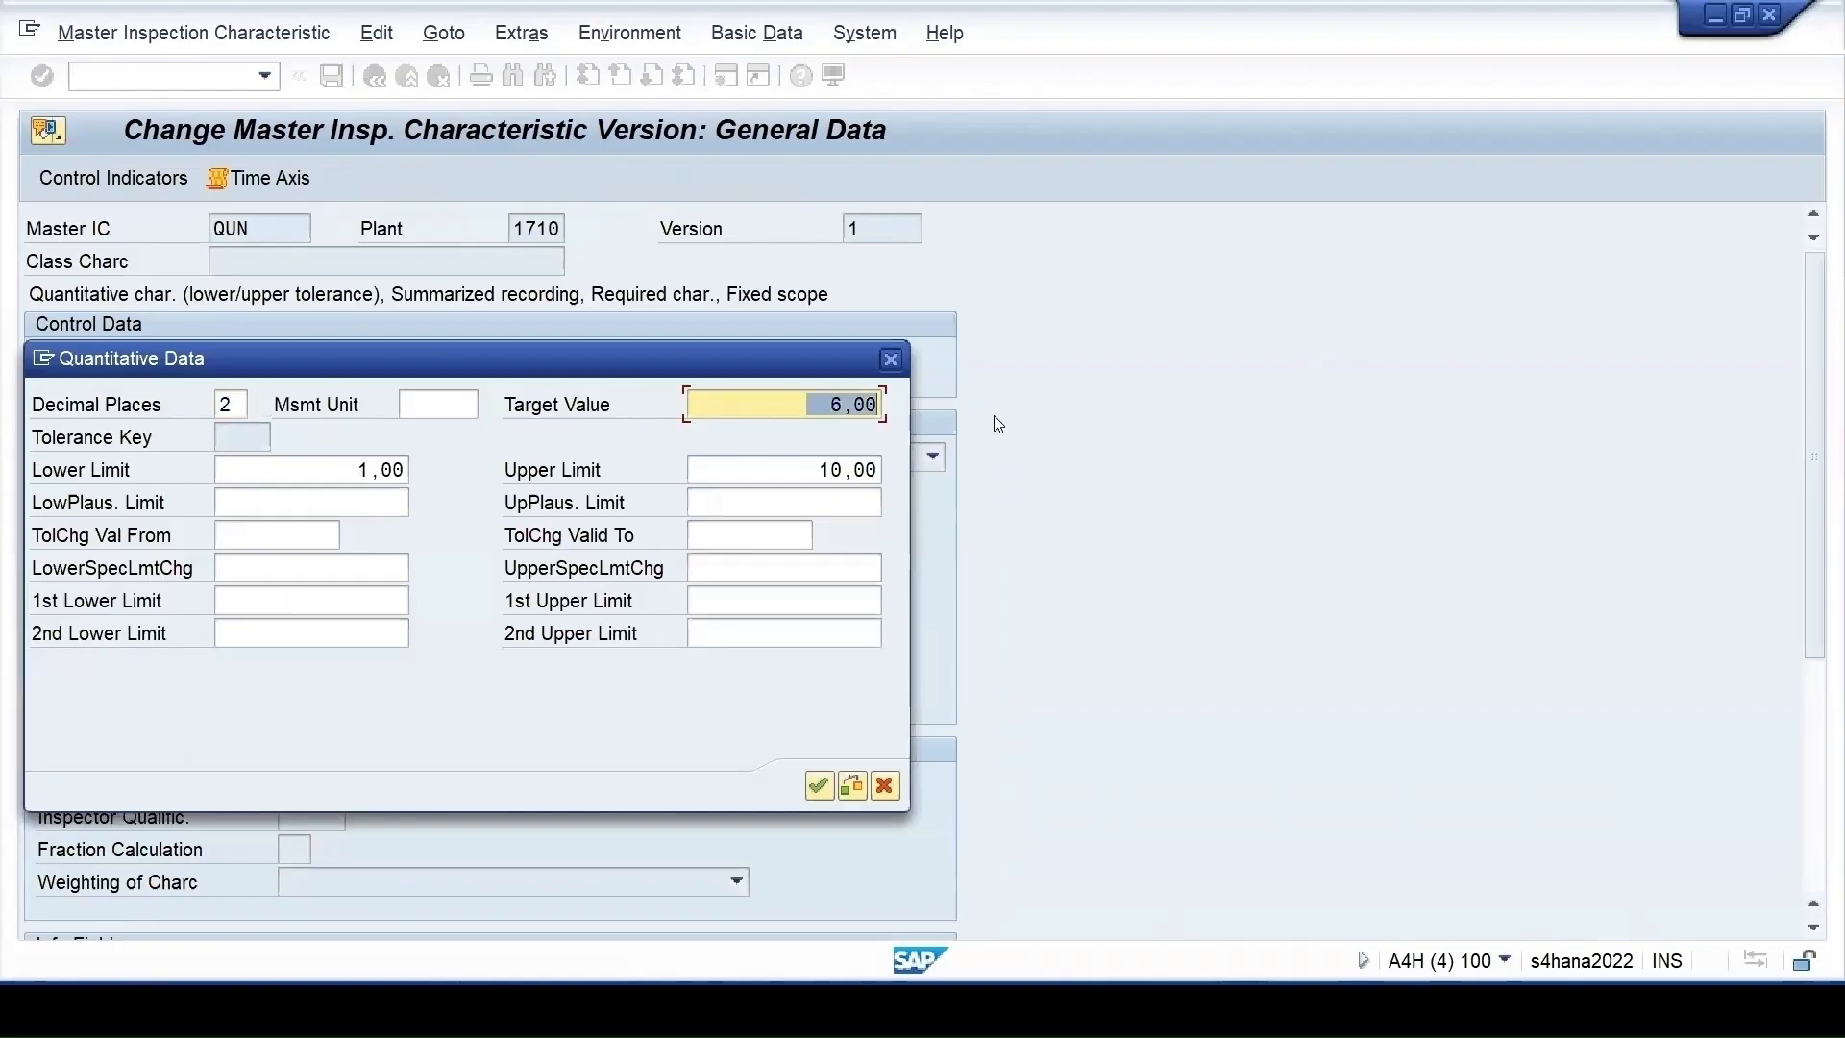
type("7")
double_click(231, 403)
type("3")
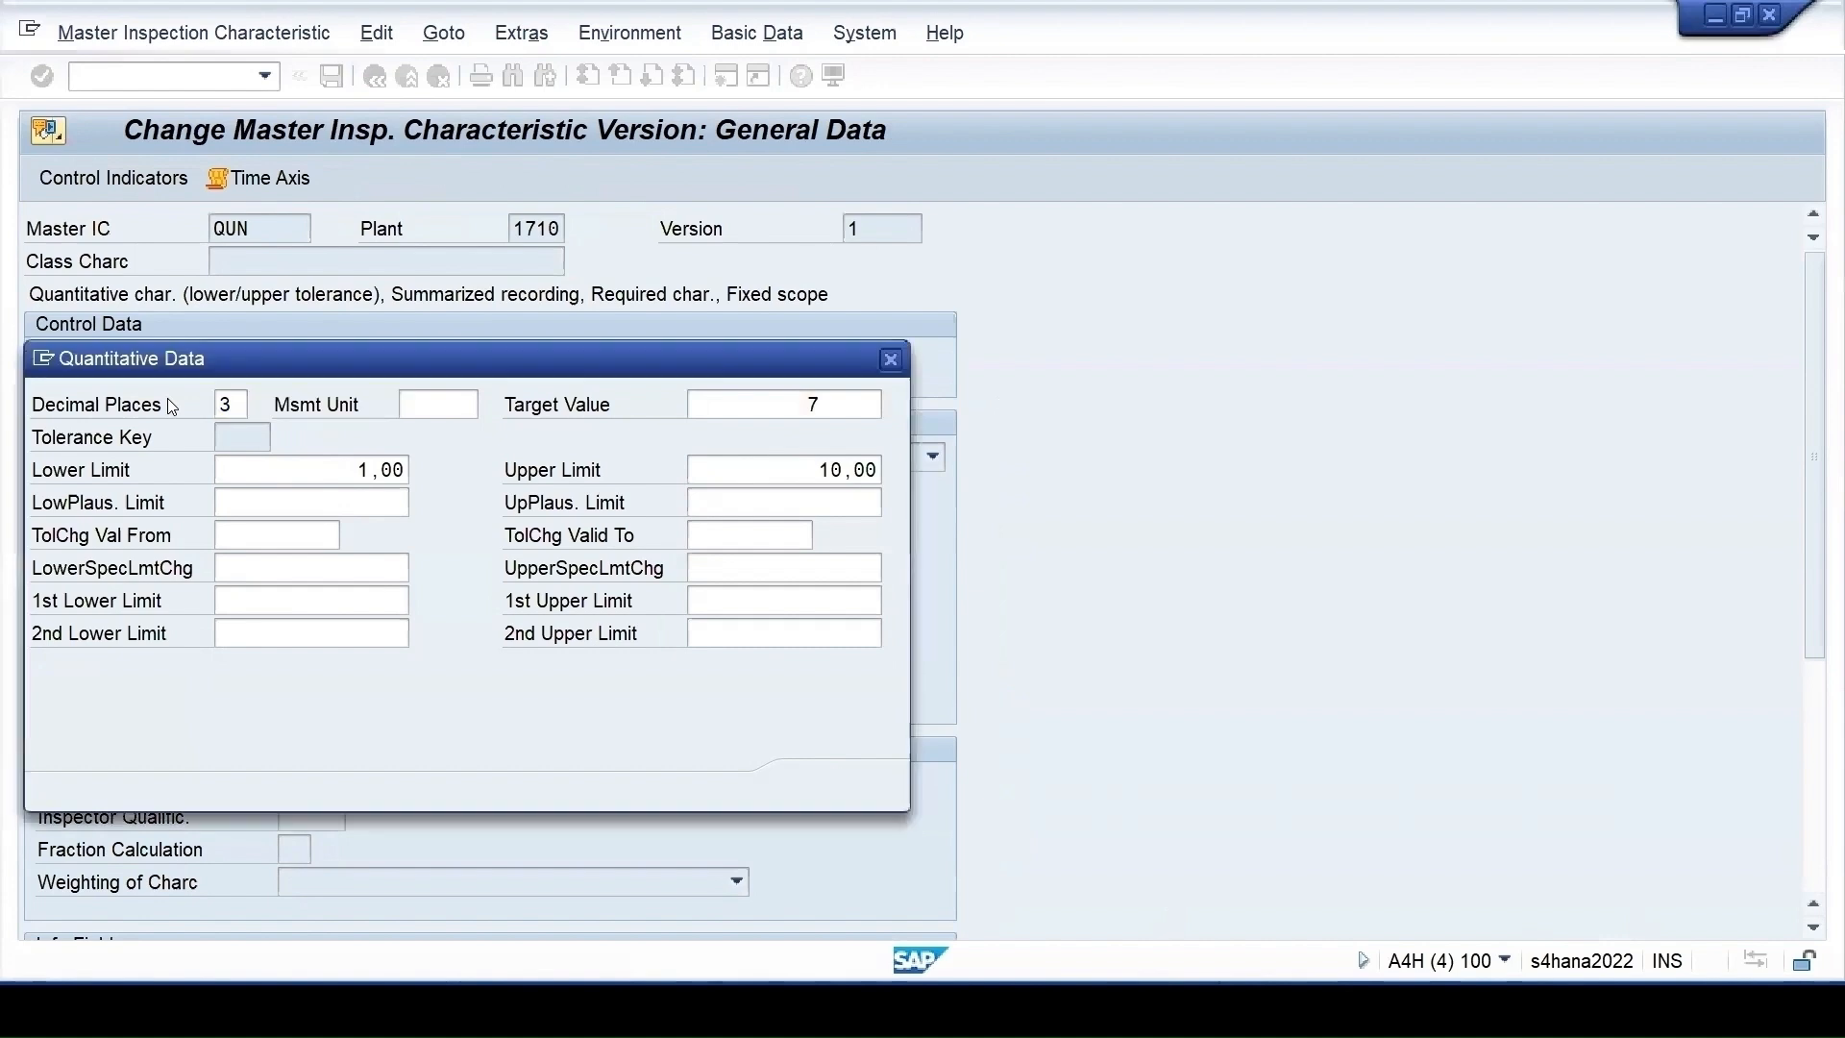
key("Return")
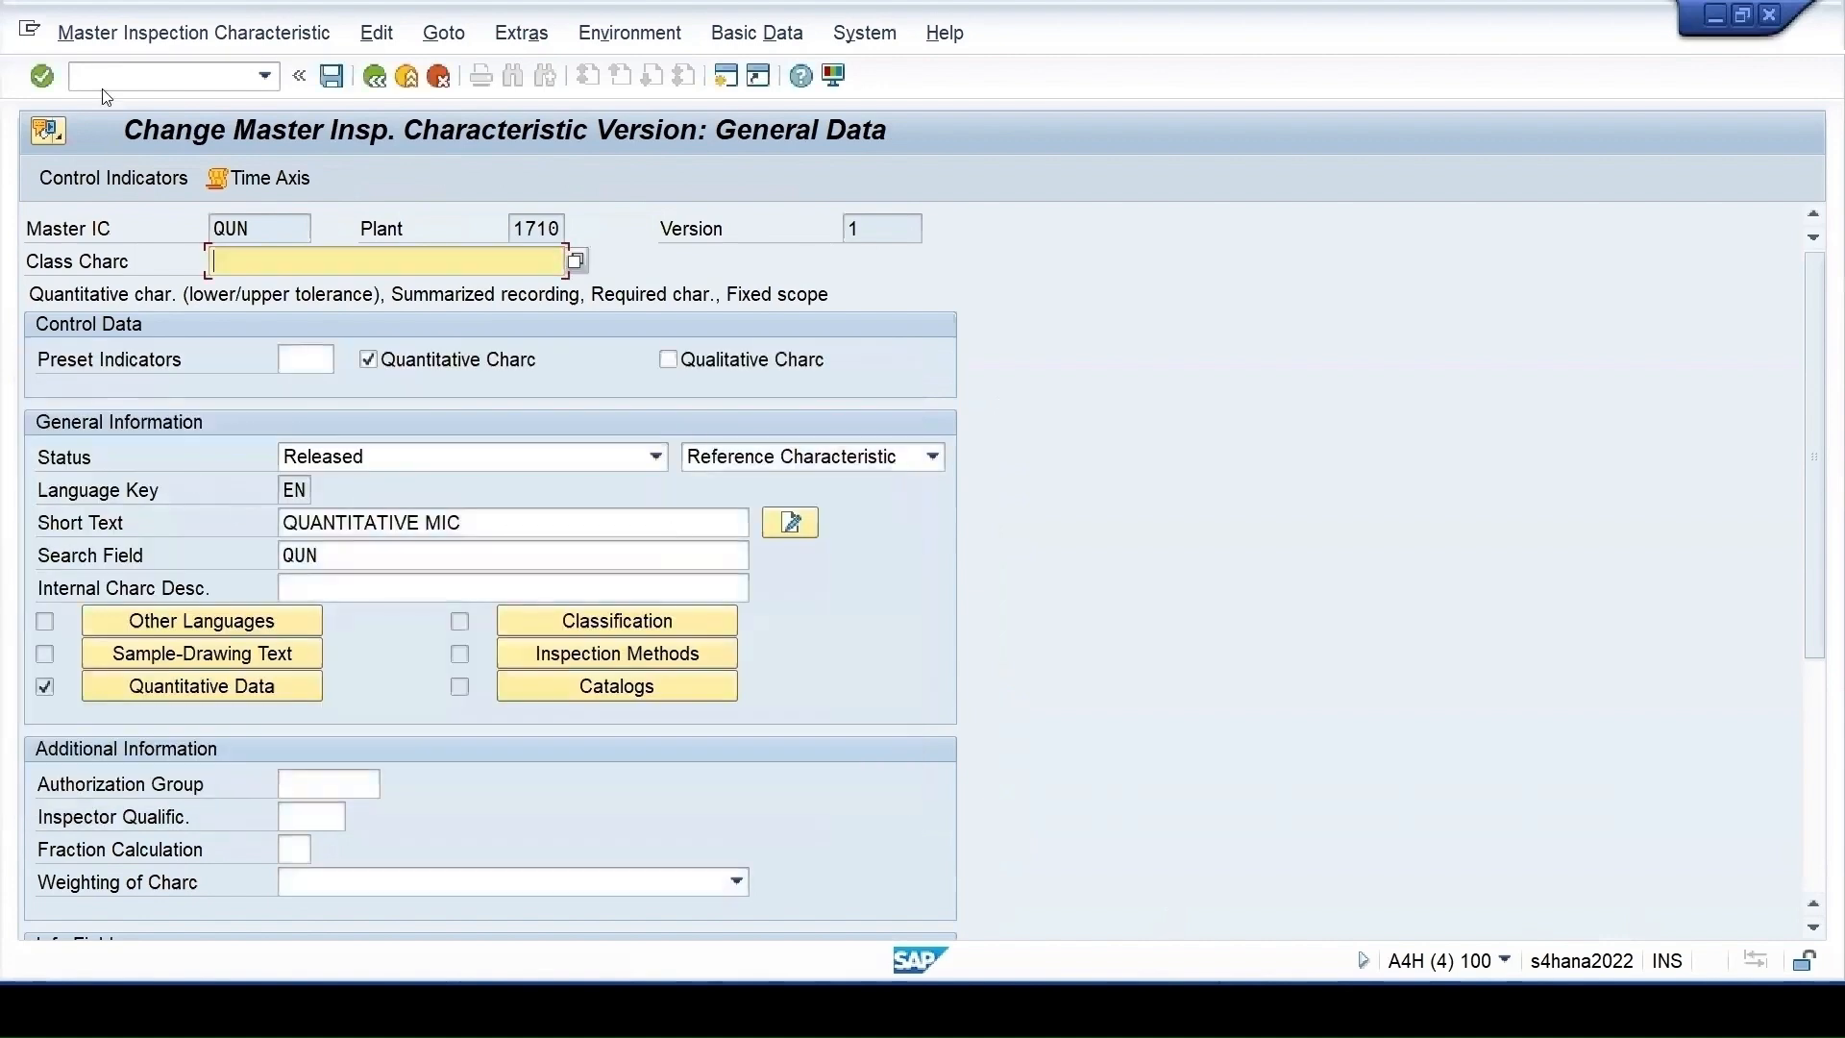
left_click(331, 77)
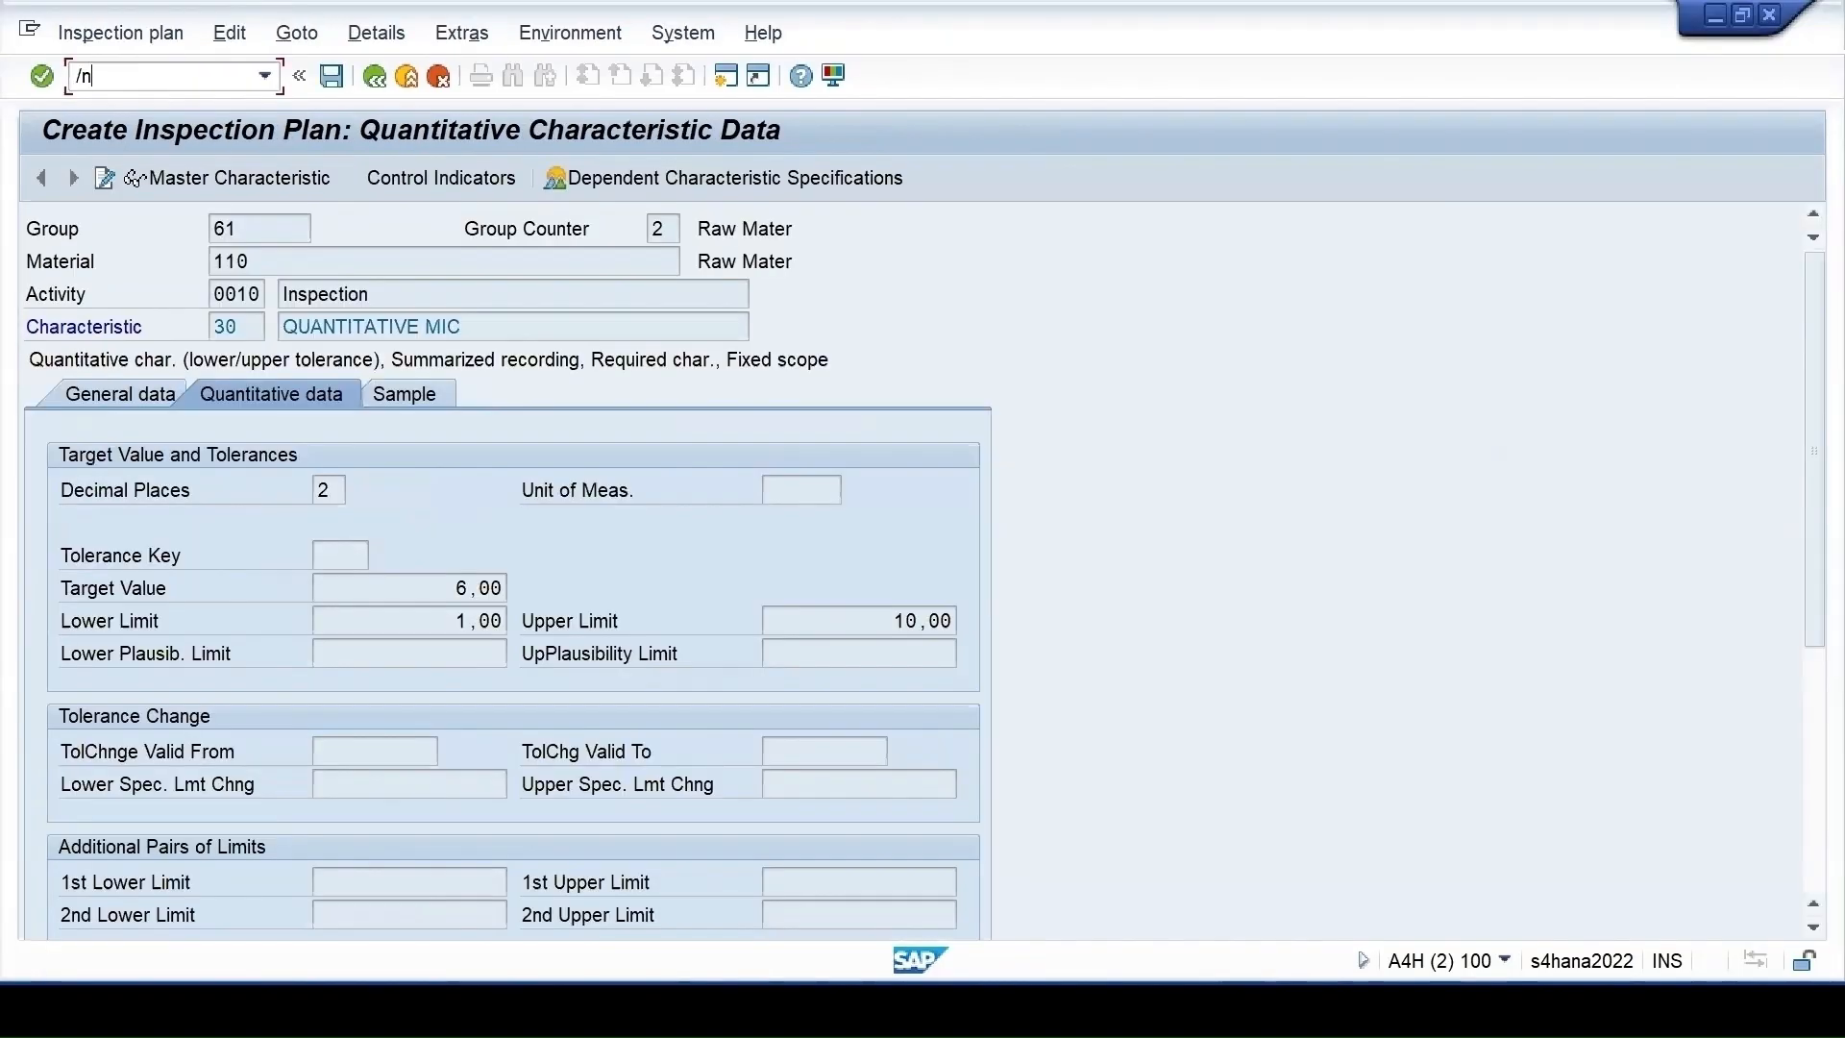
Restart QP01 for material 110, plant 1710, and open operation 0010's inspection characteristics in counter 2
type("qp01")
key("Return")
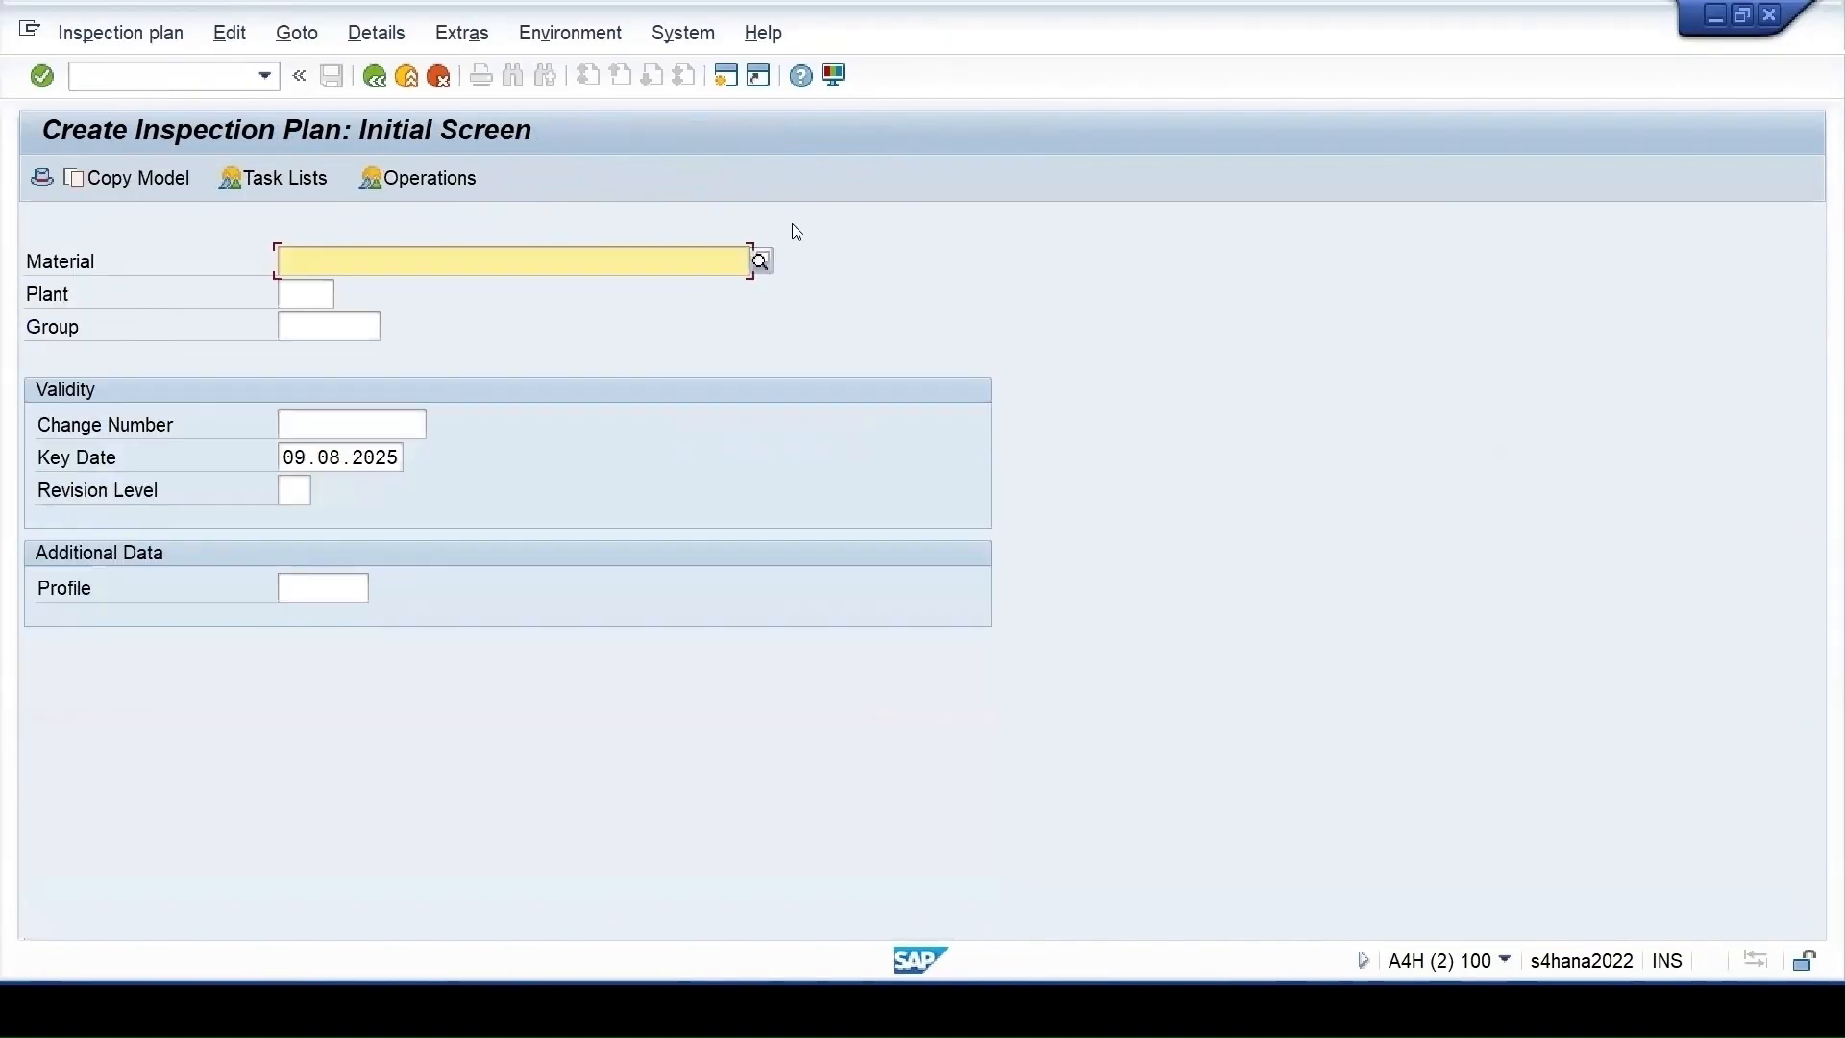
left_click(394, 288)
left_click(316, 292)
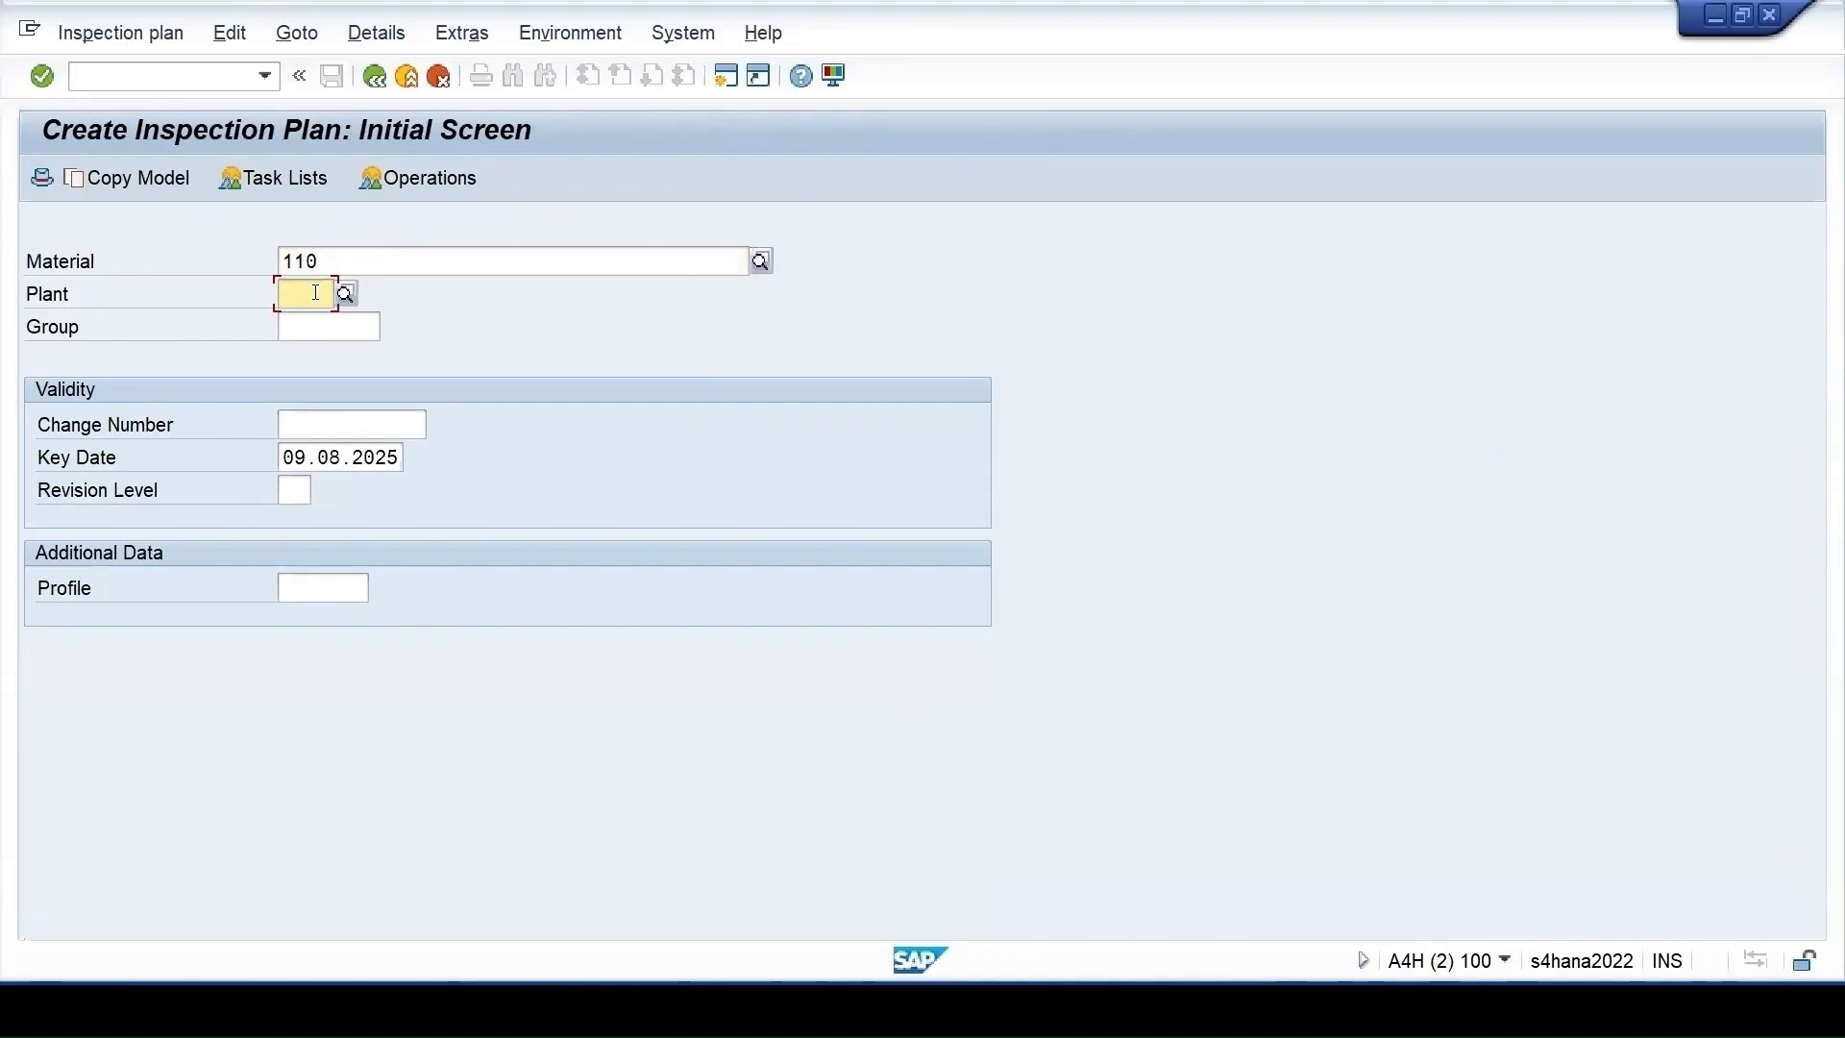
left_click(308, 325)
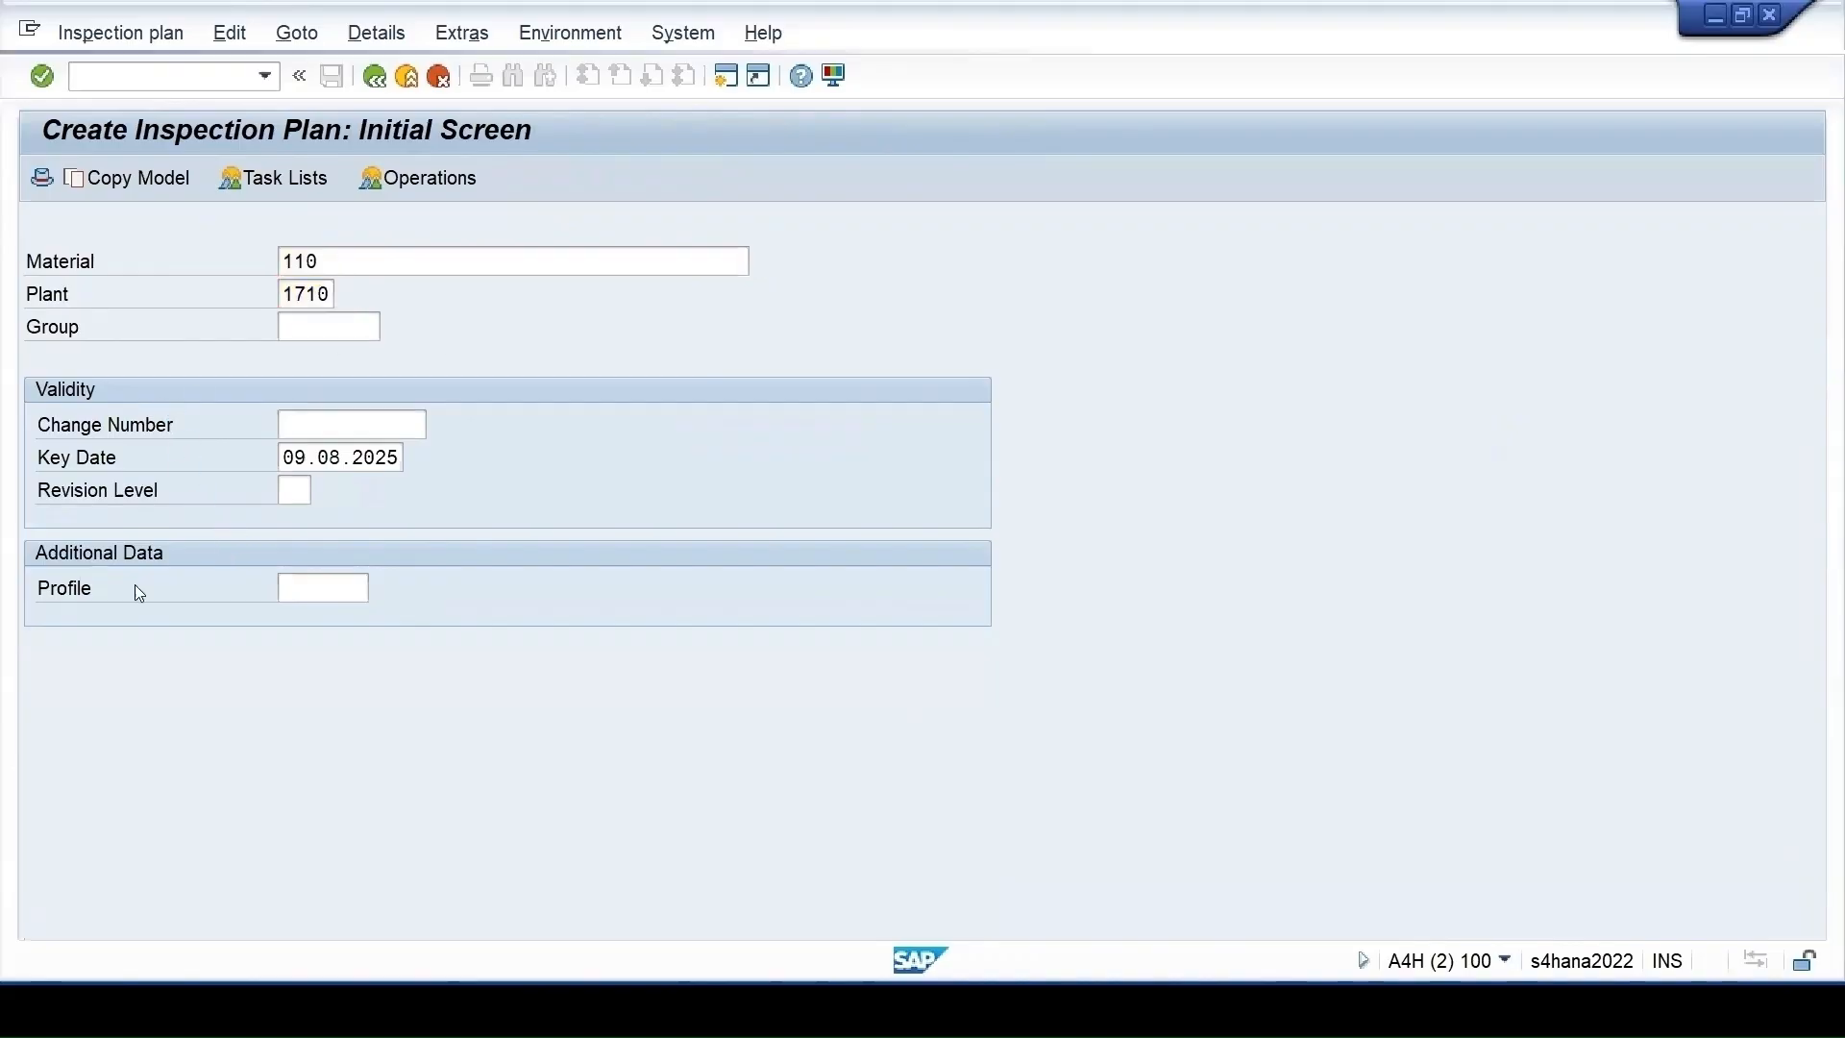
key("Return")
left_click(38, 390)
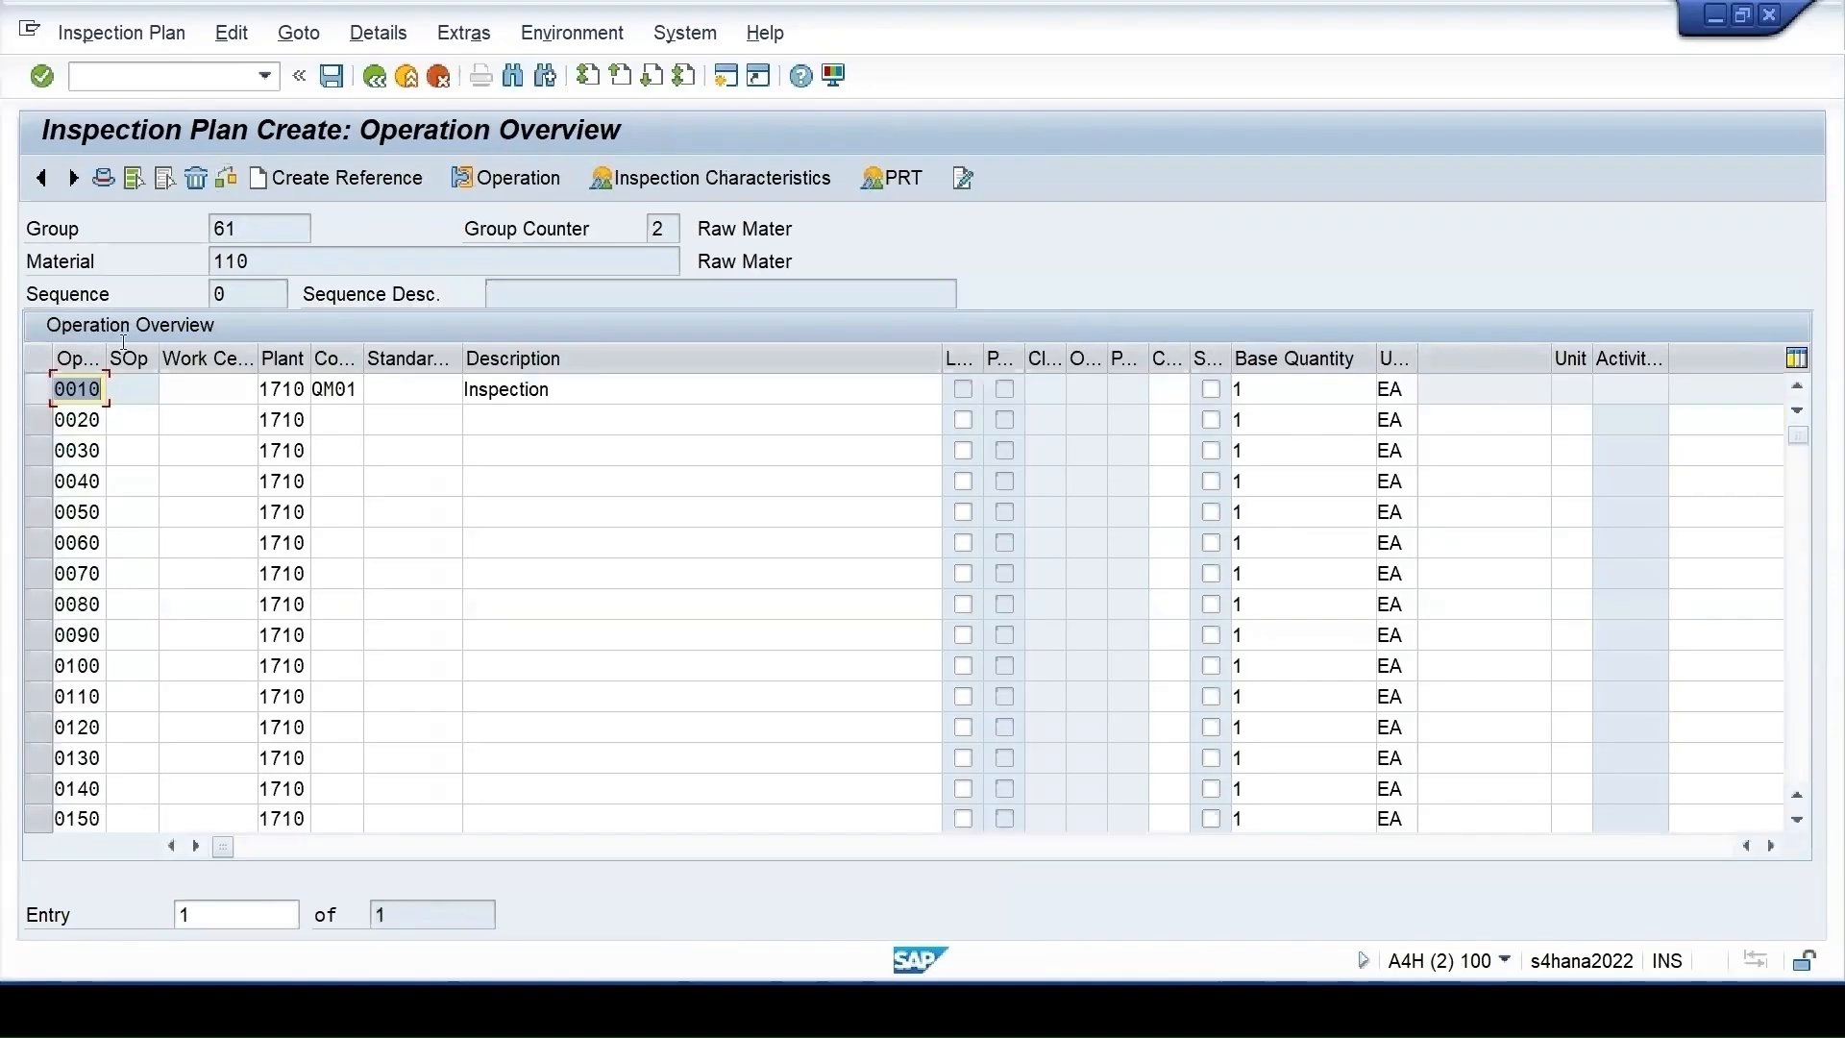
left_click(36, 390)
left_click(653, 181)
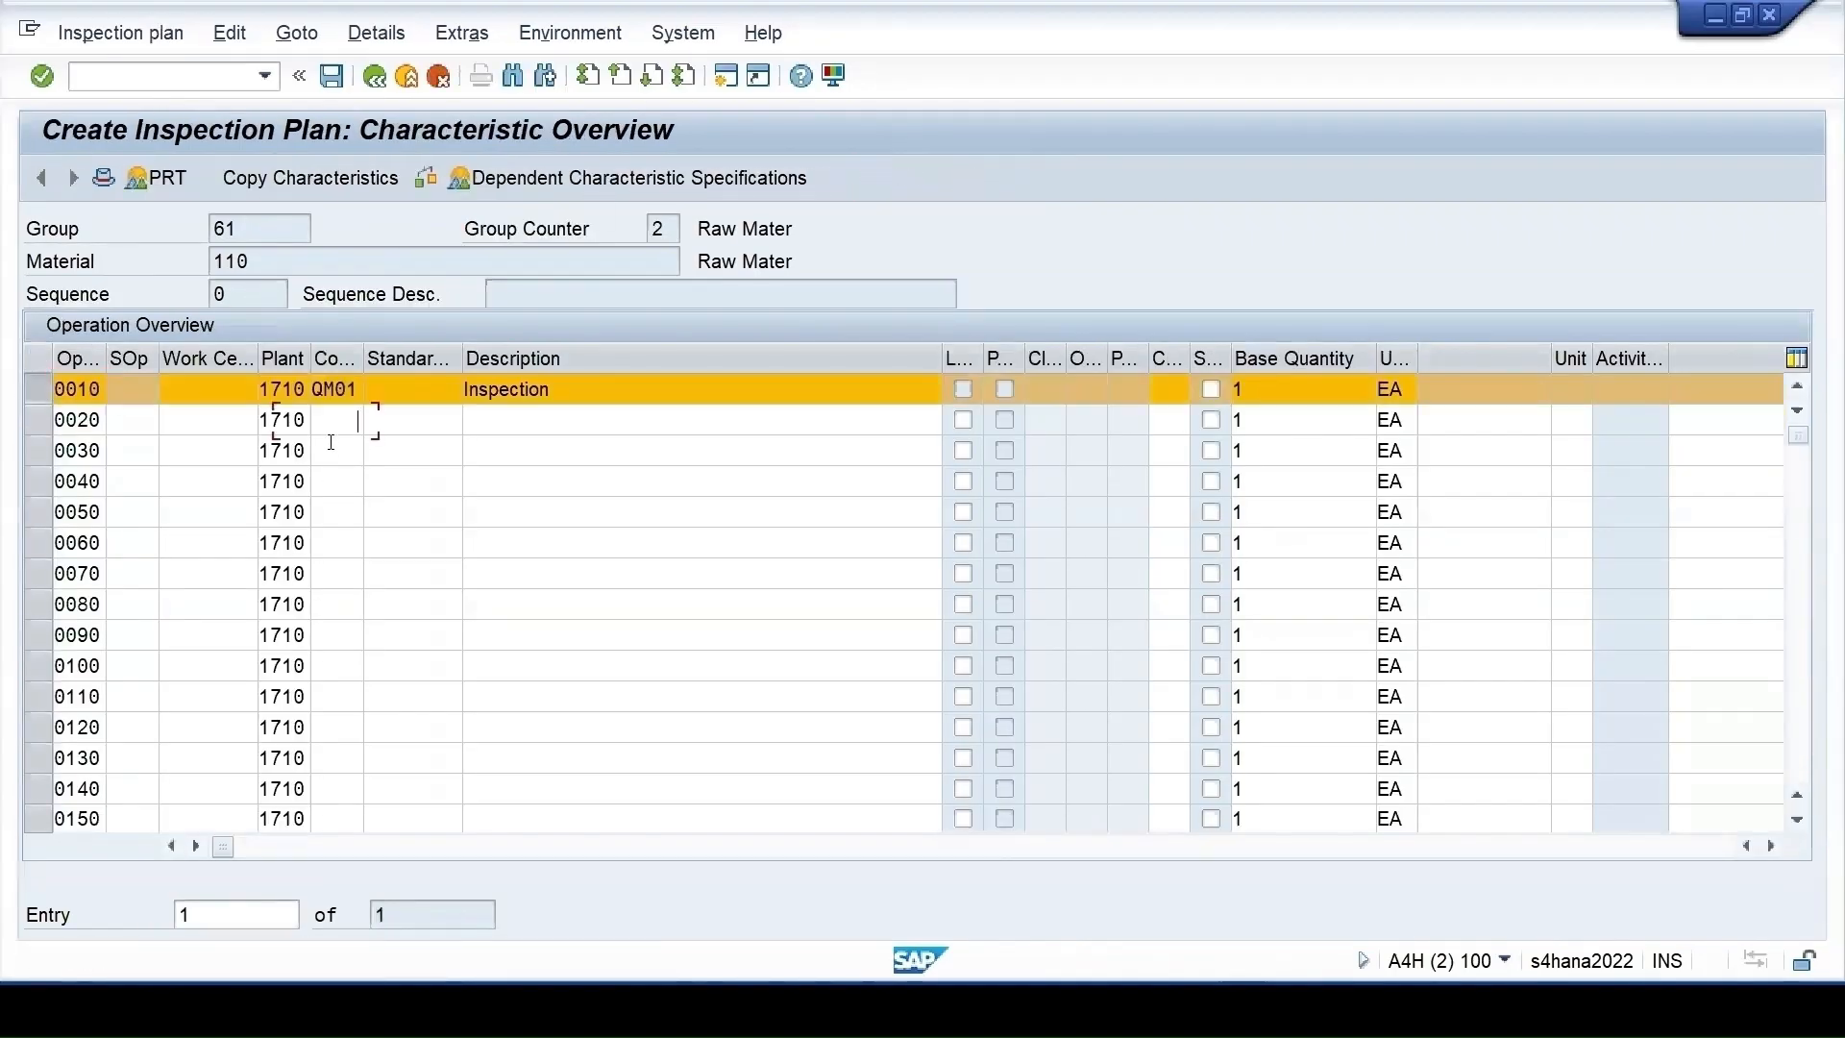
Enter QUN as characteristic 30 with sampling procedure VAR_FIX
left_click(326, 486)
left_click(327, 513)
key("Return")
left_click(351, 490)
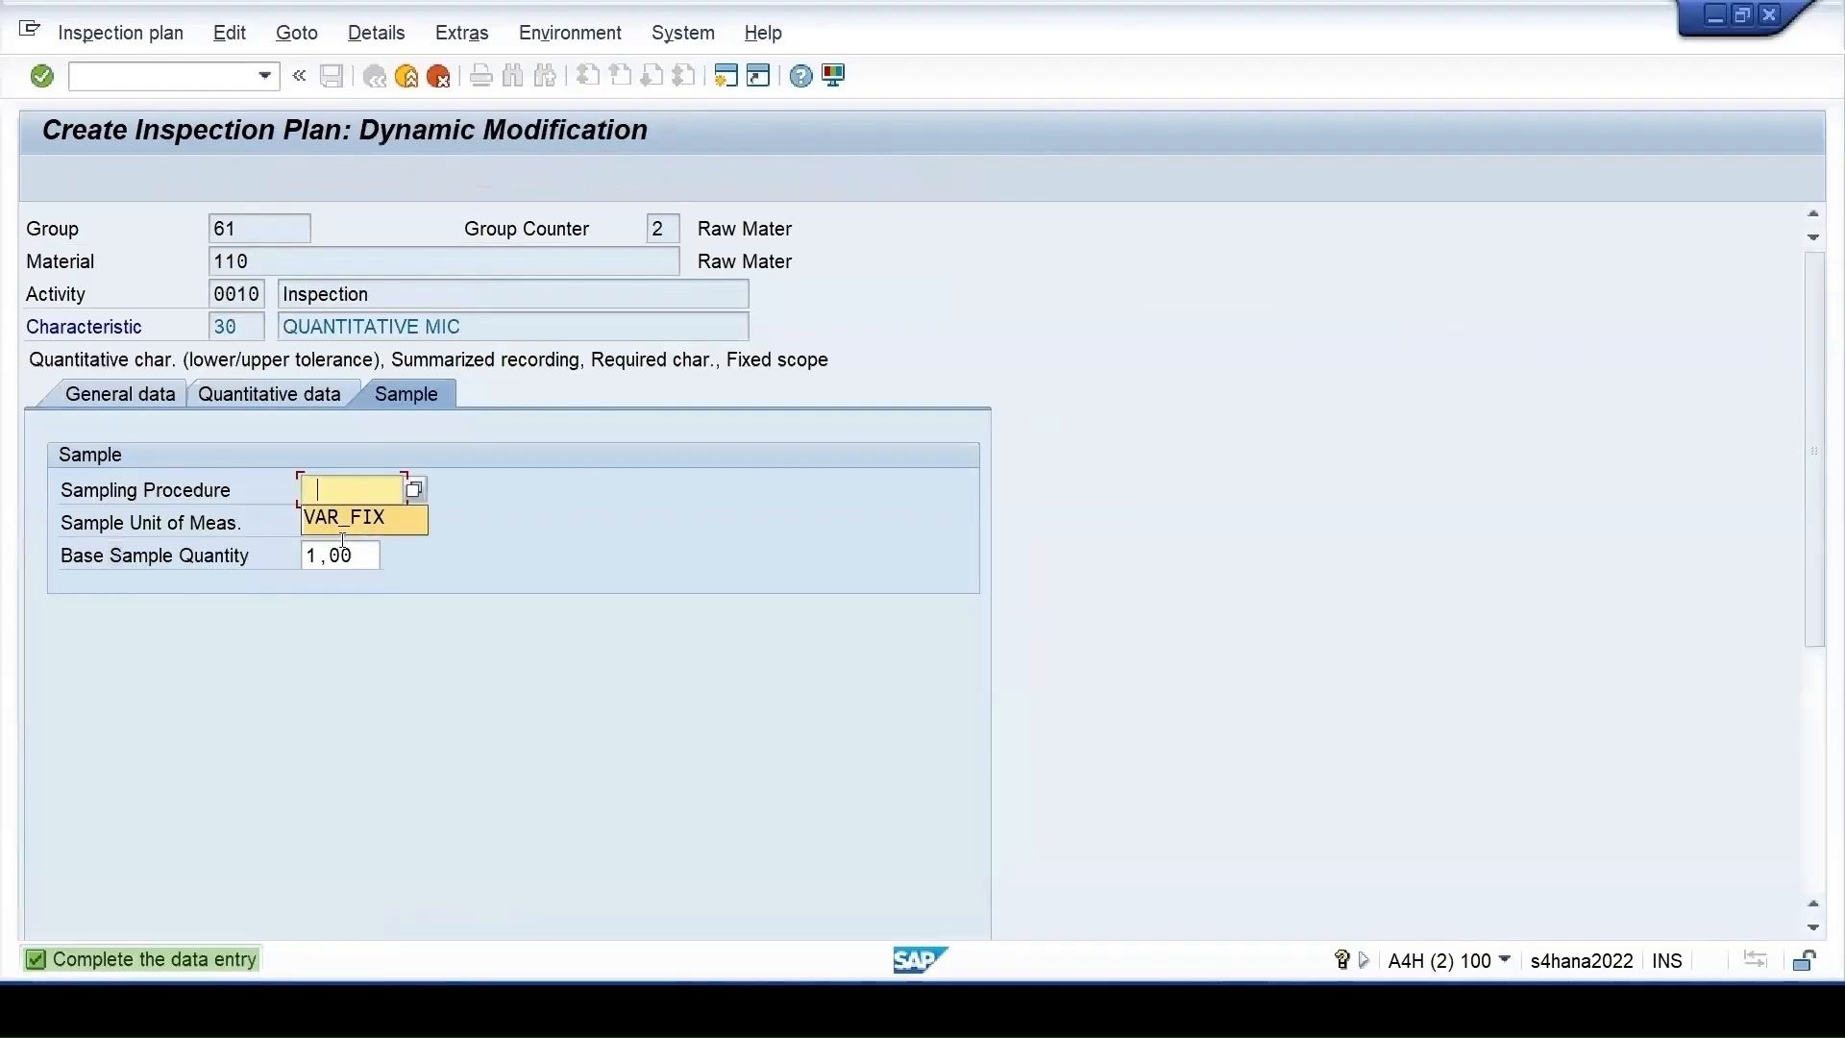
left_click(350, 523)
key("Return")
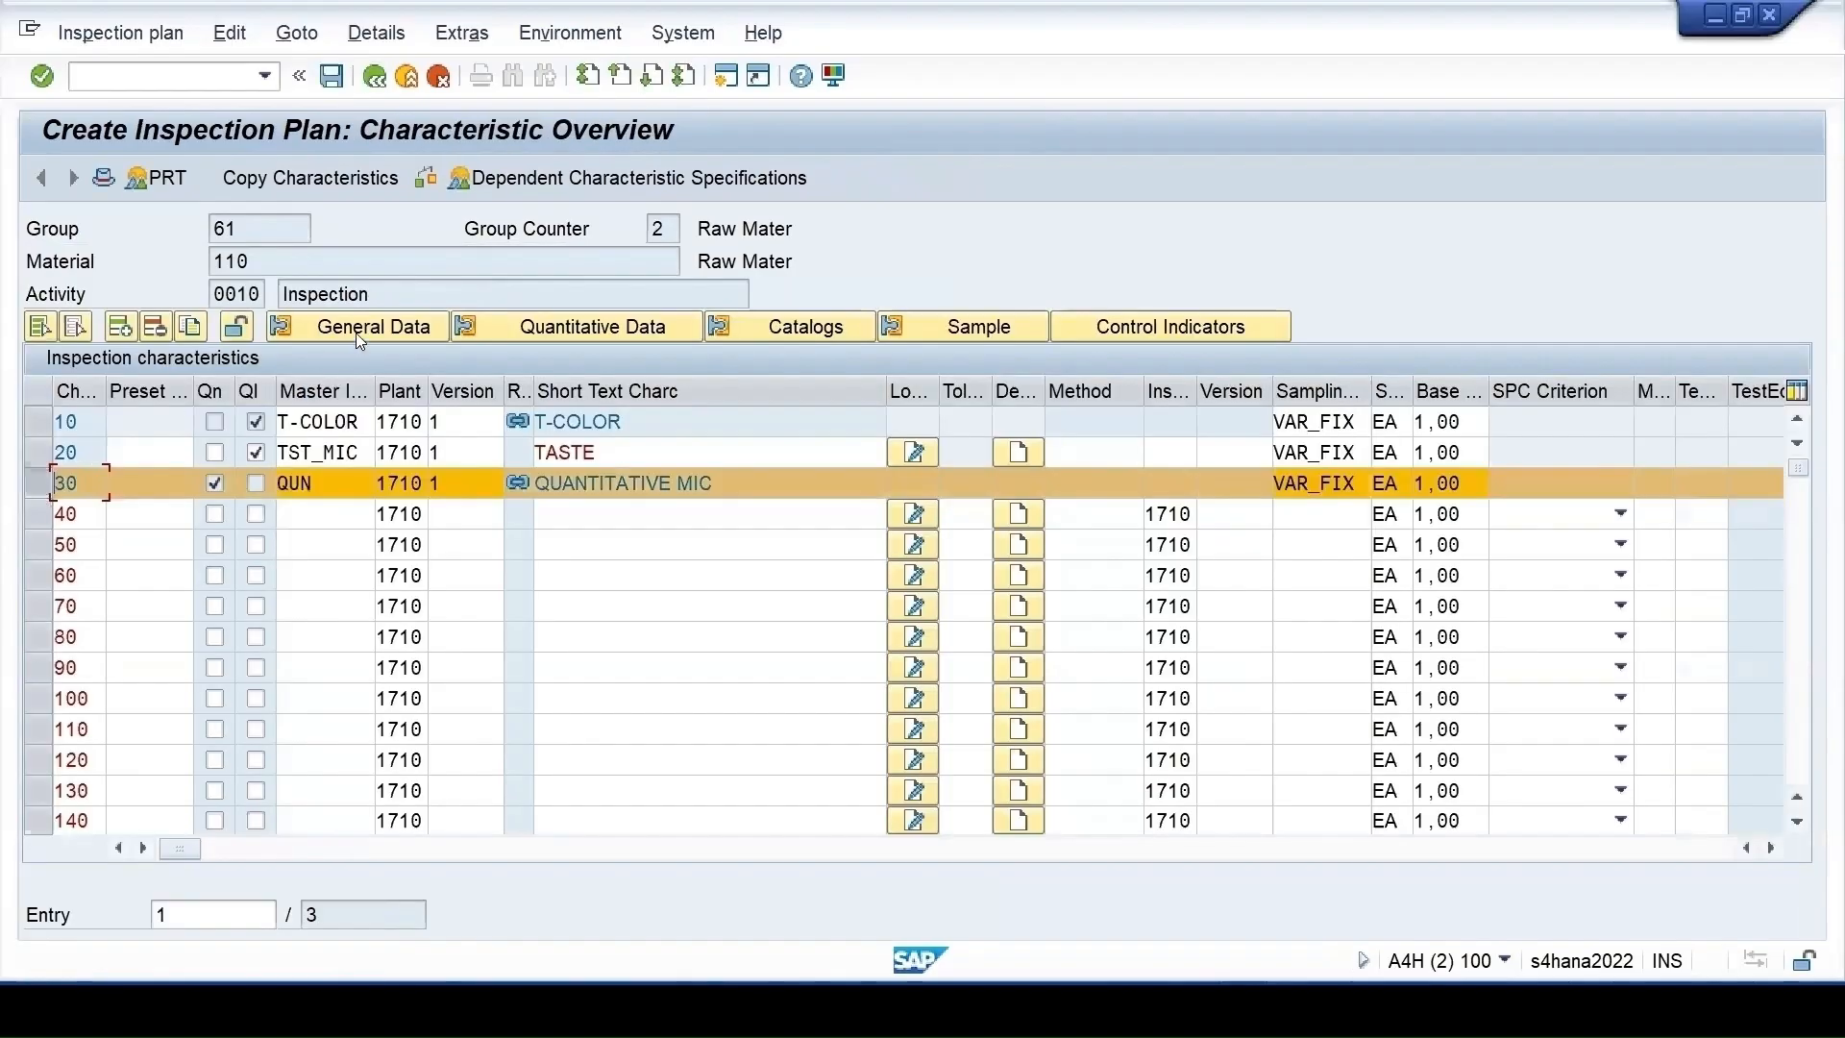
left_click(547, 332)
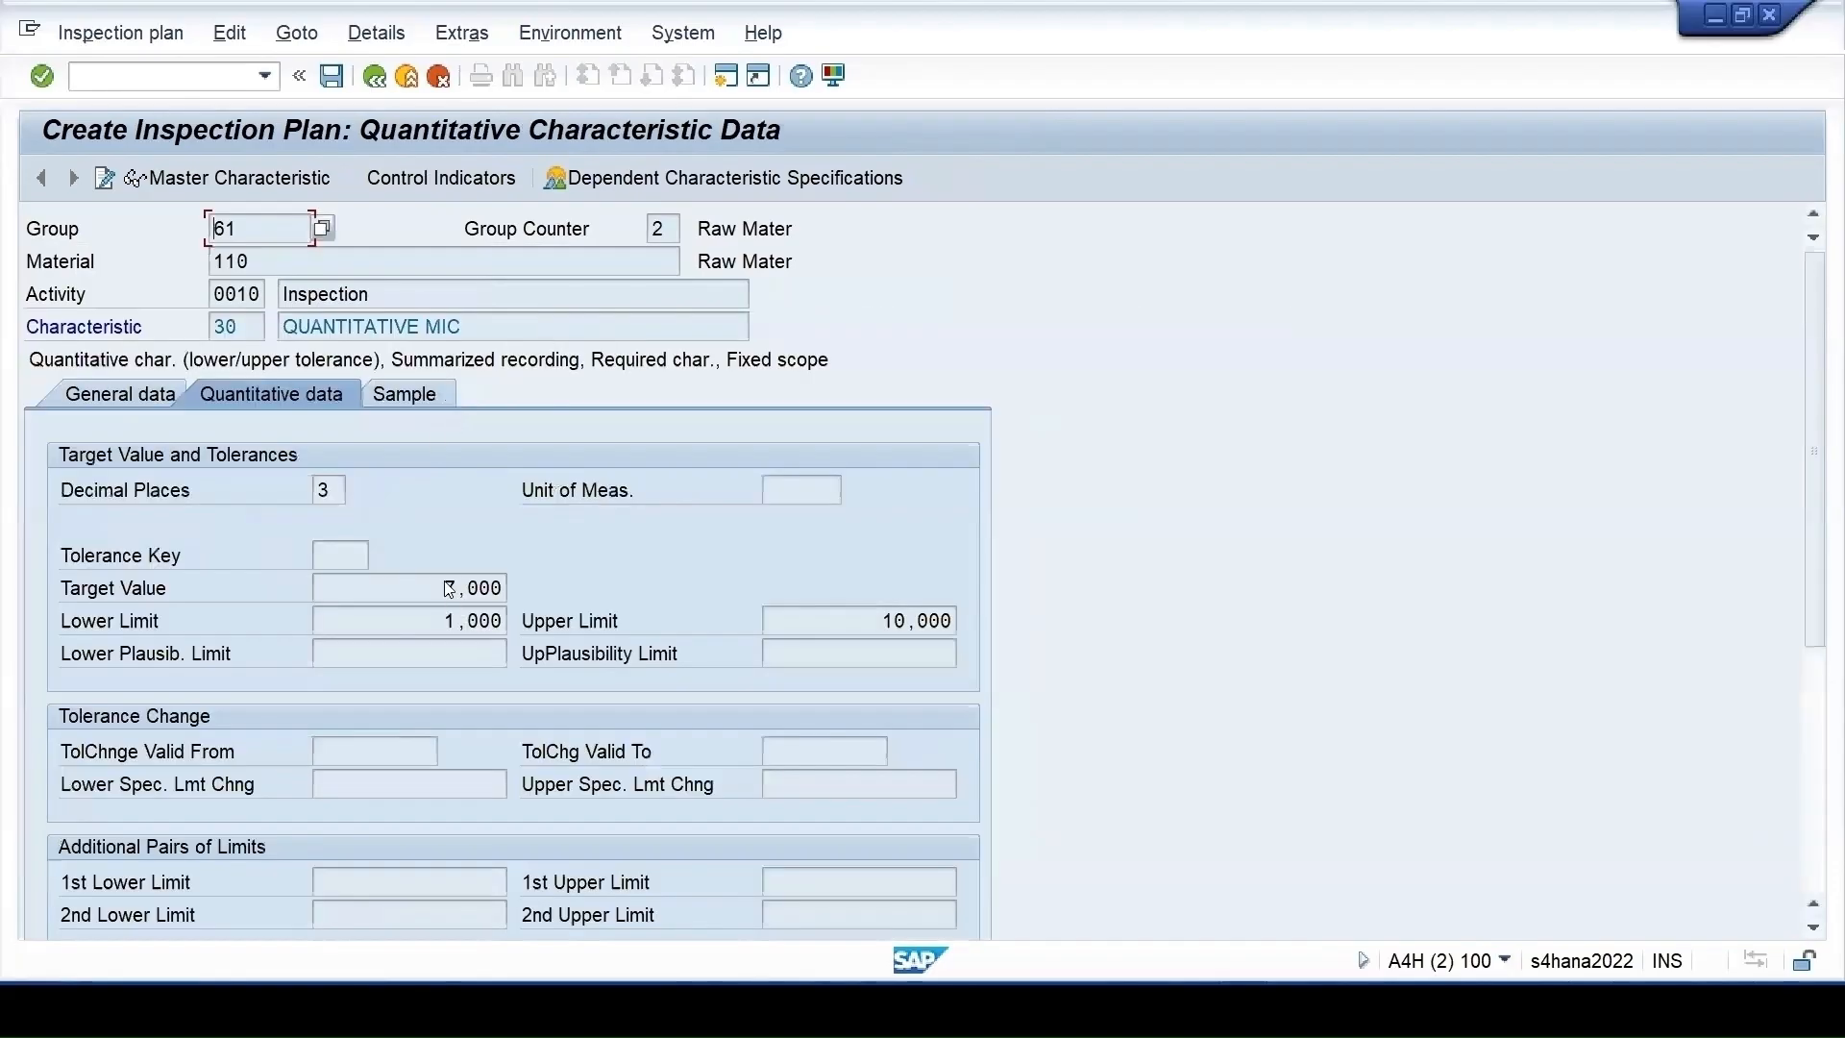
left_click_drag(451, 590, 317, 621)
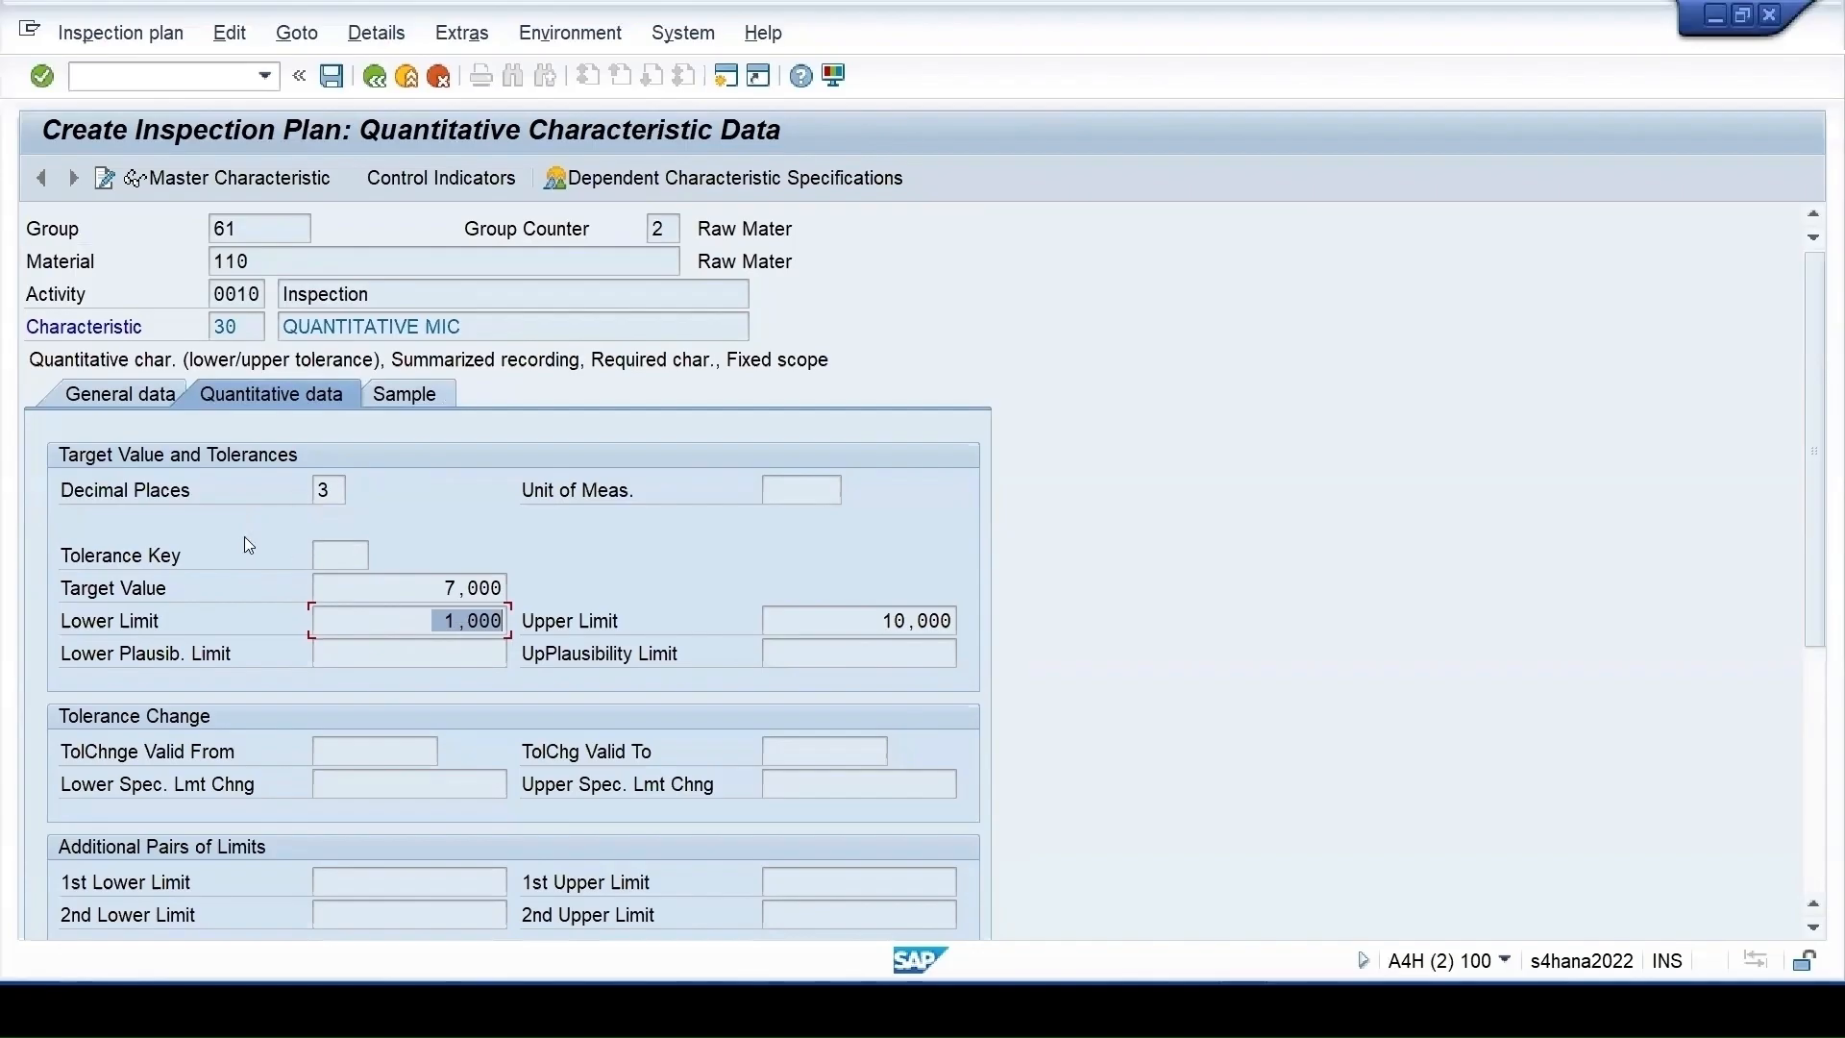
mouse_move(1233, 1011)
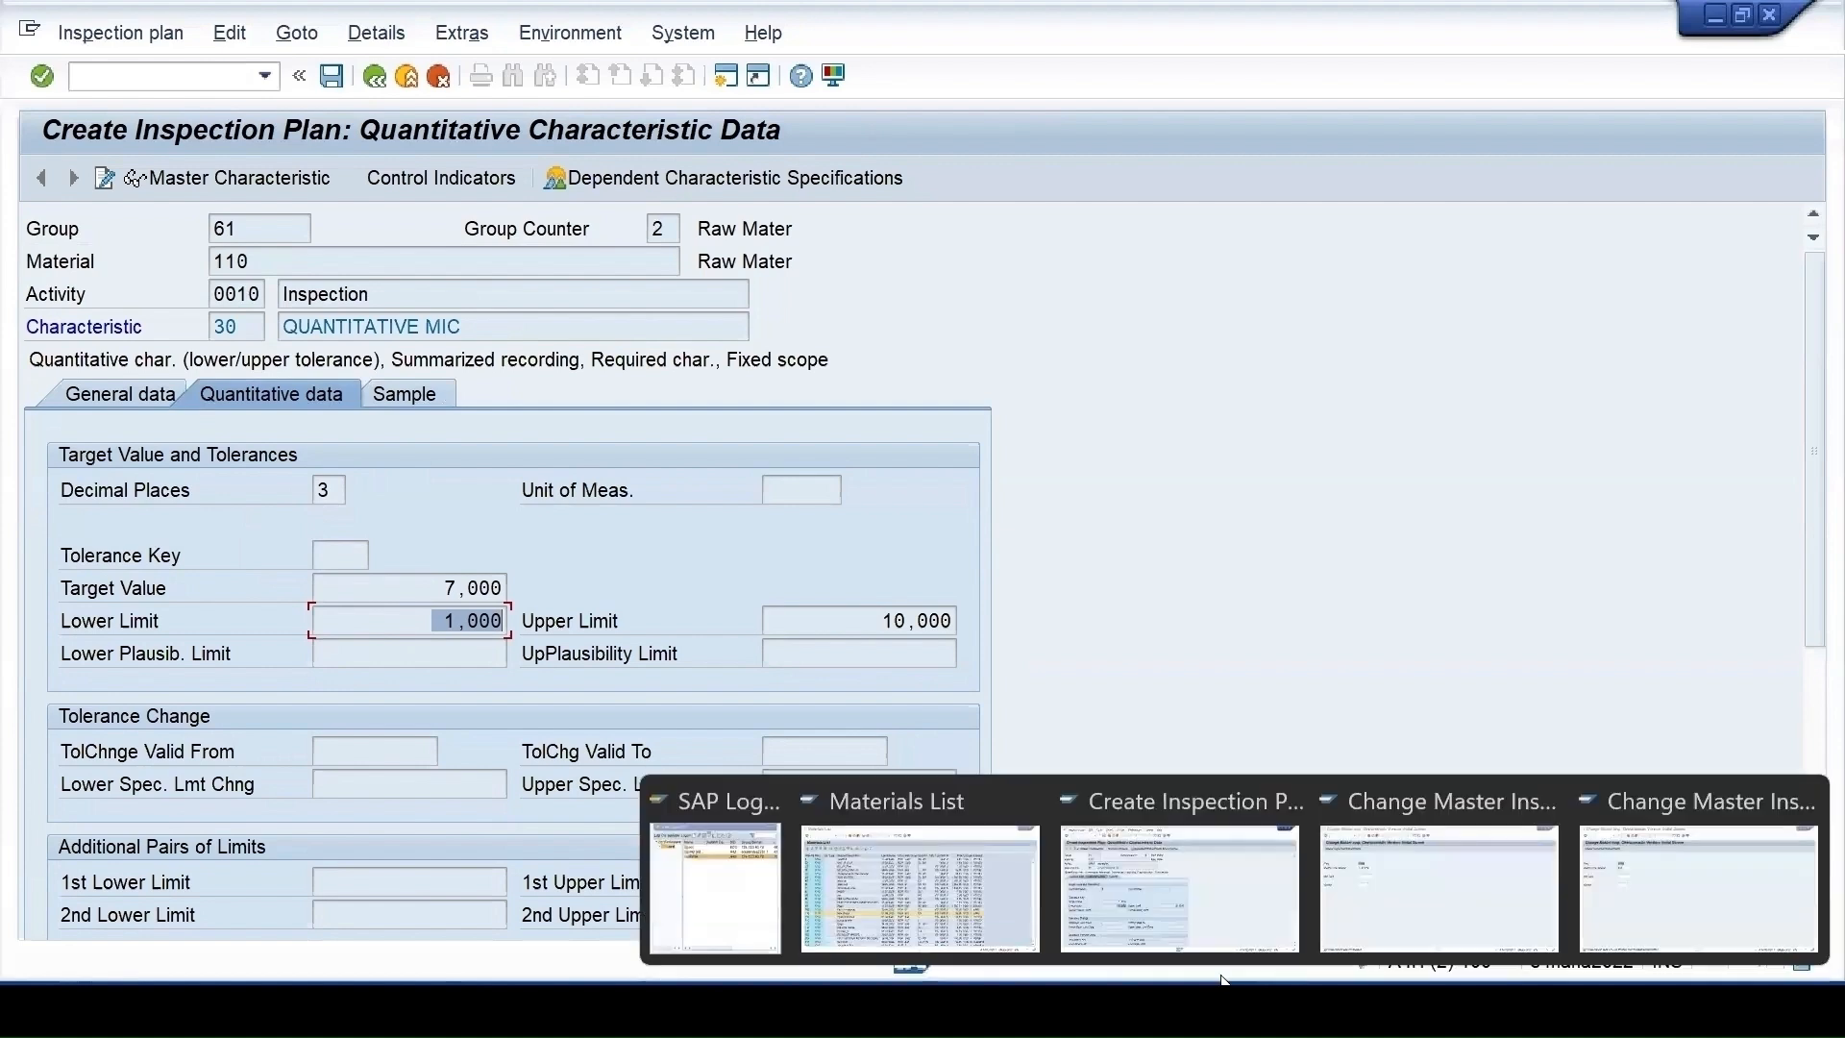
left_click(1130, 928)
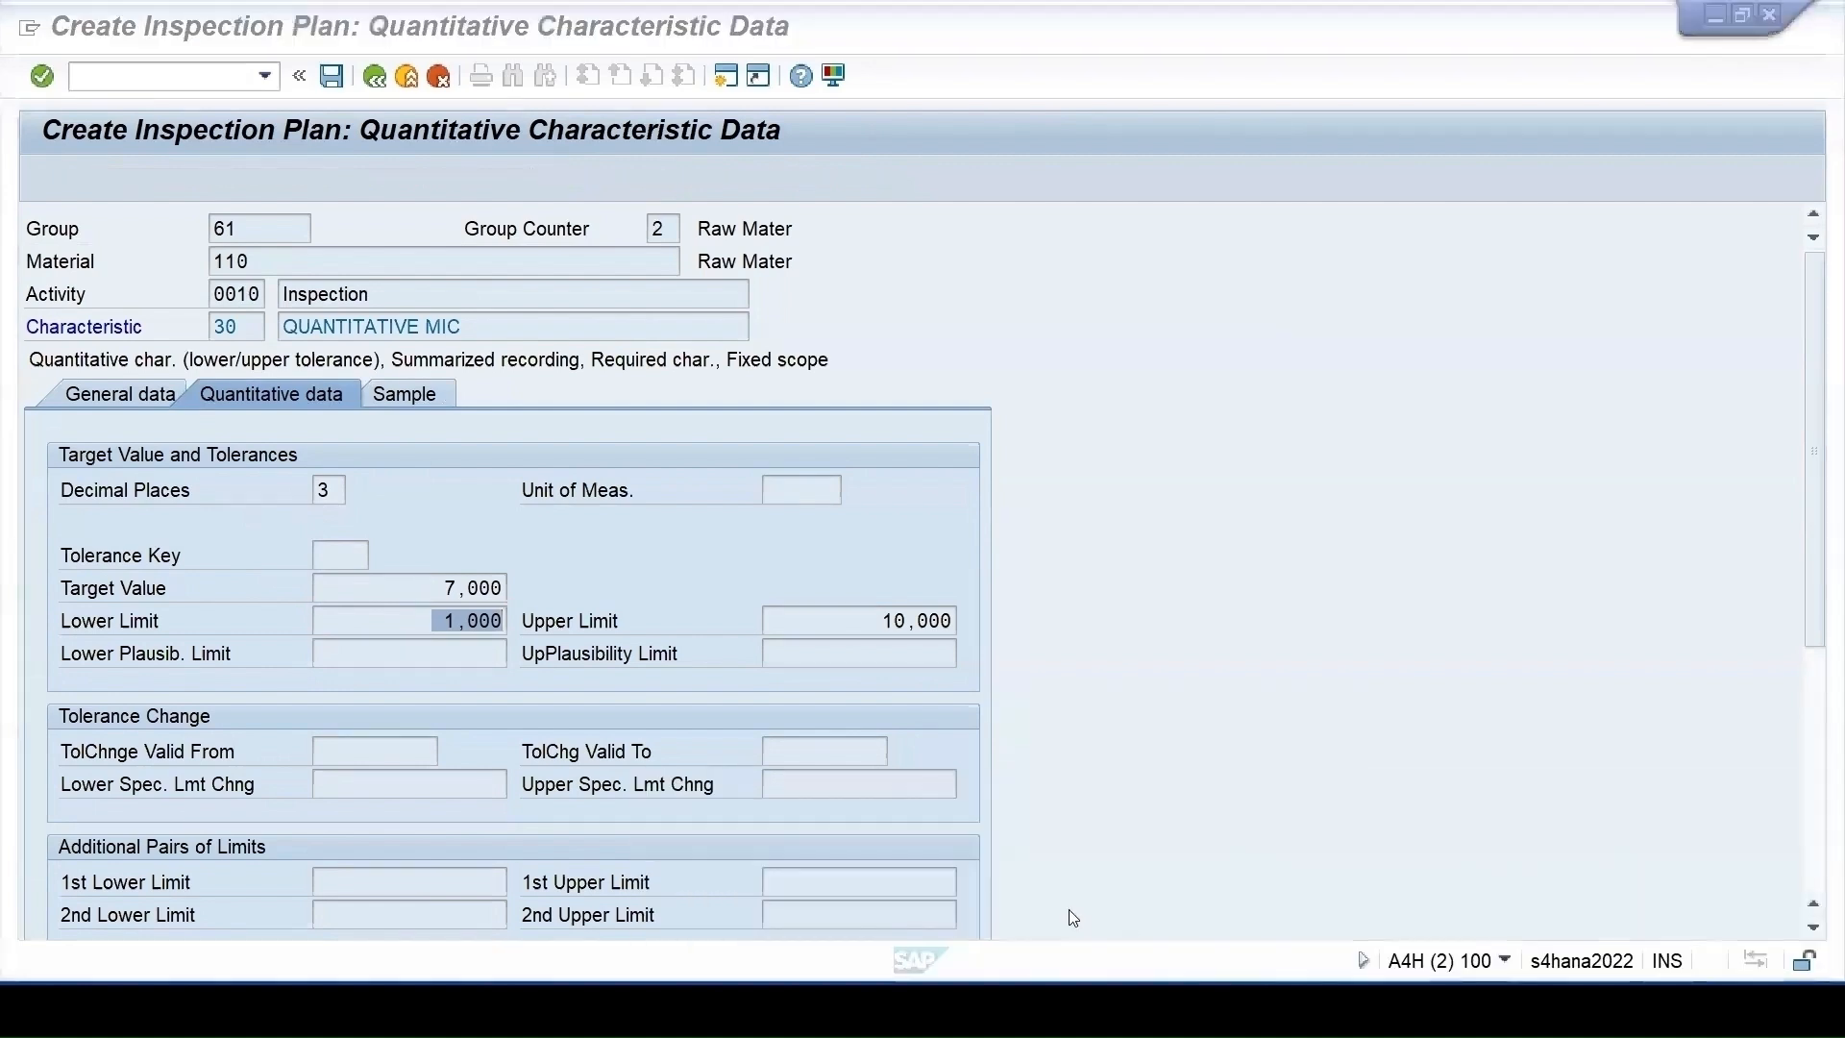
mouse_move(1240, 1009)
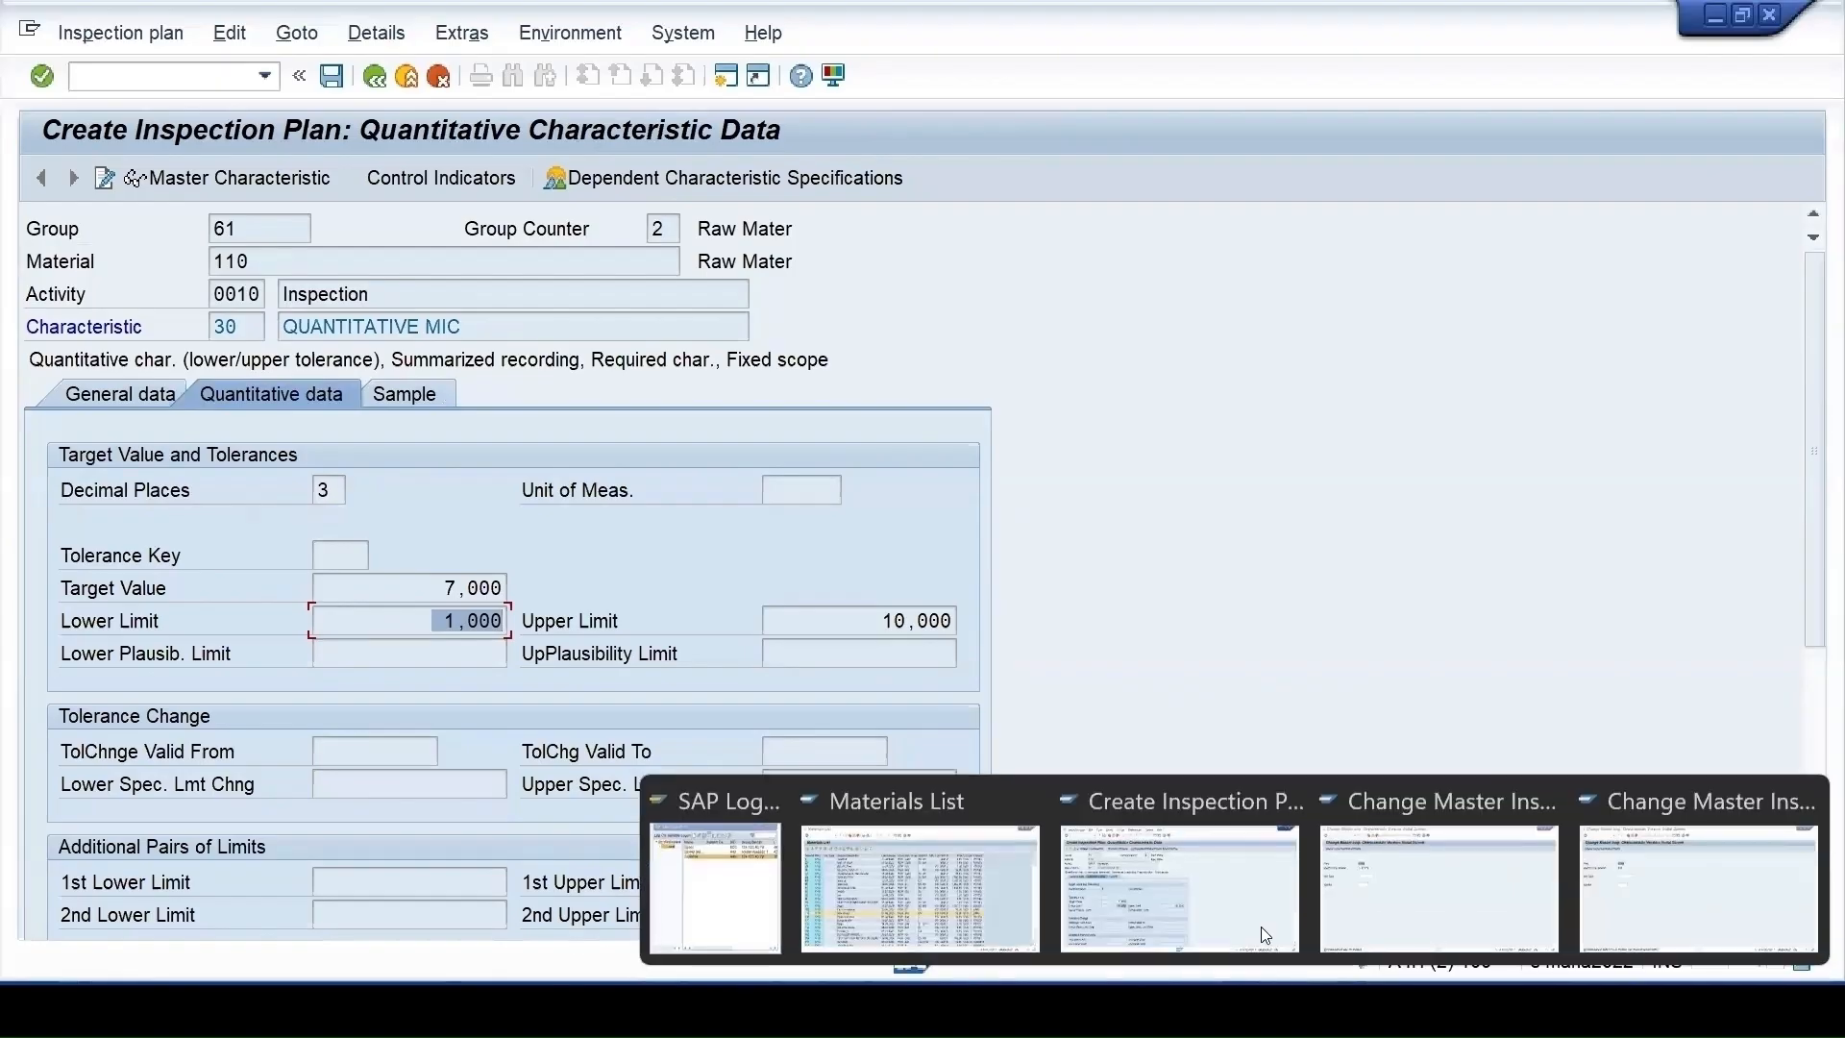
left_click(1551, 903)
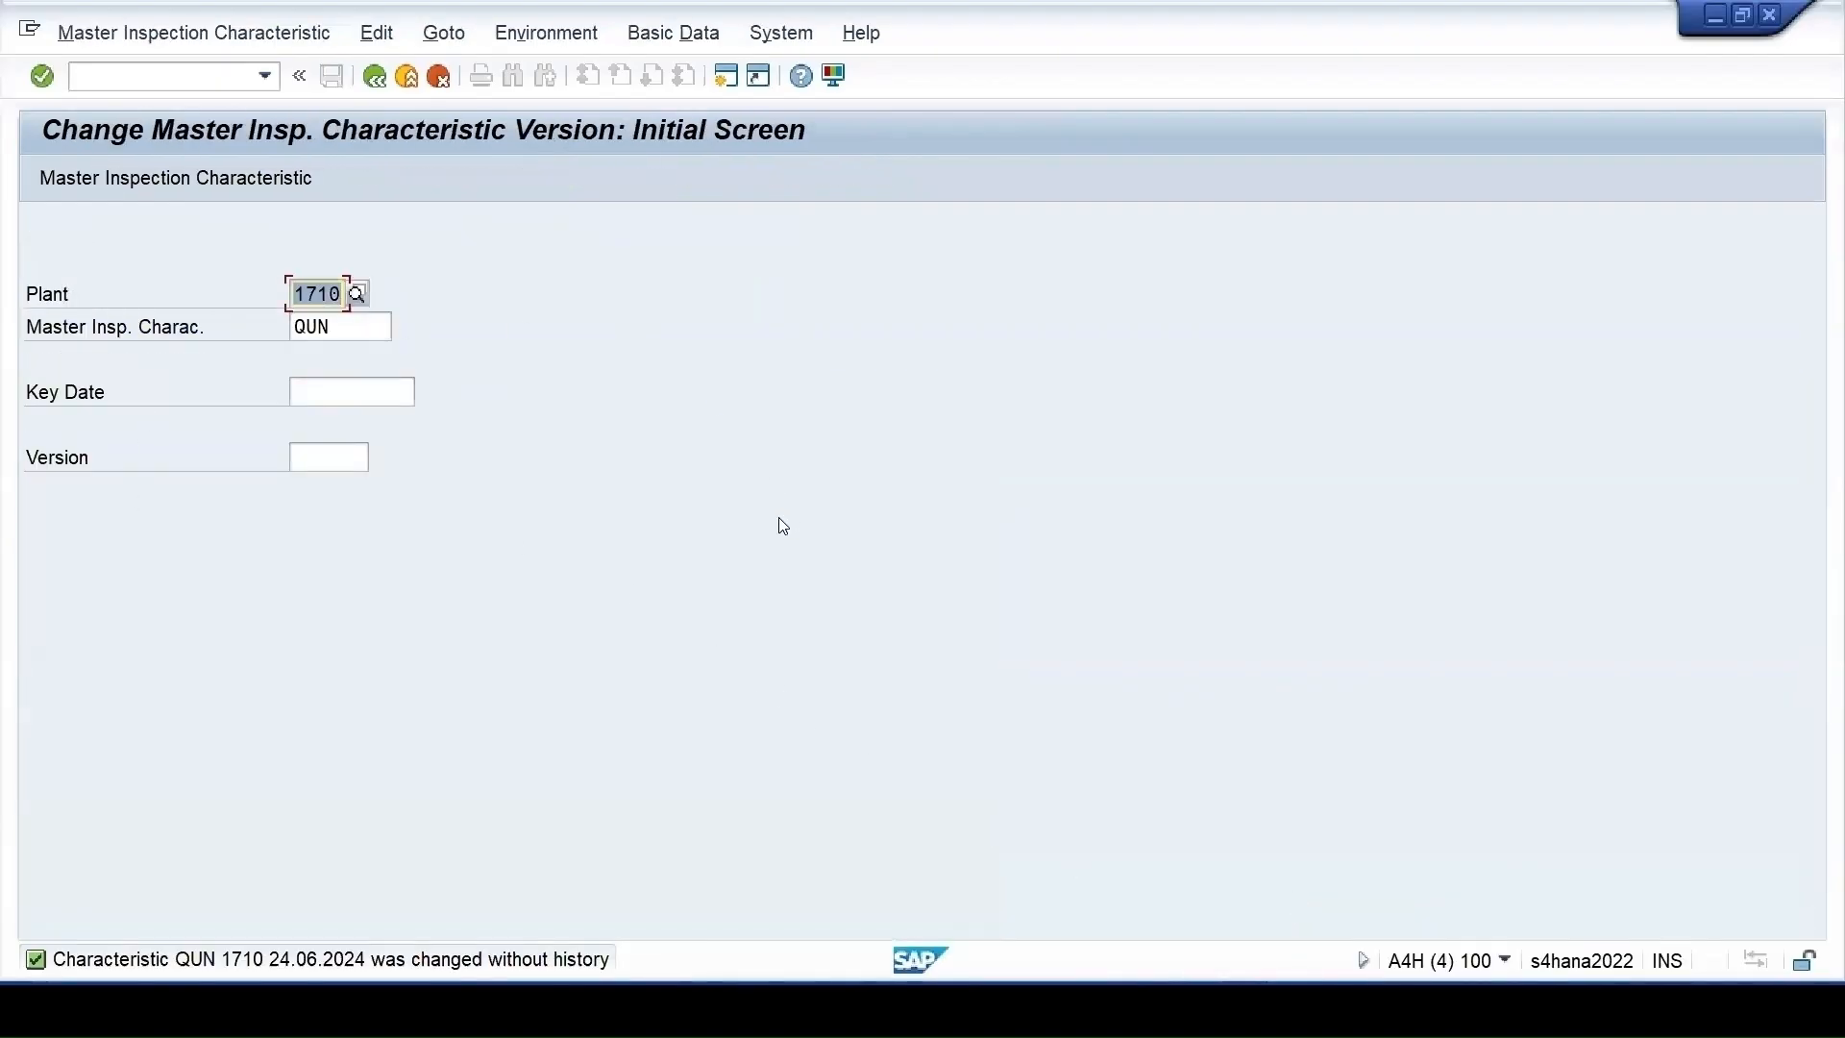
mouse_move(1240, 1009)
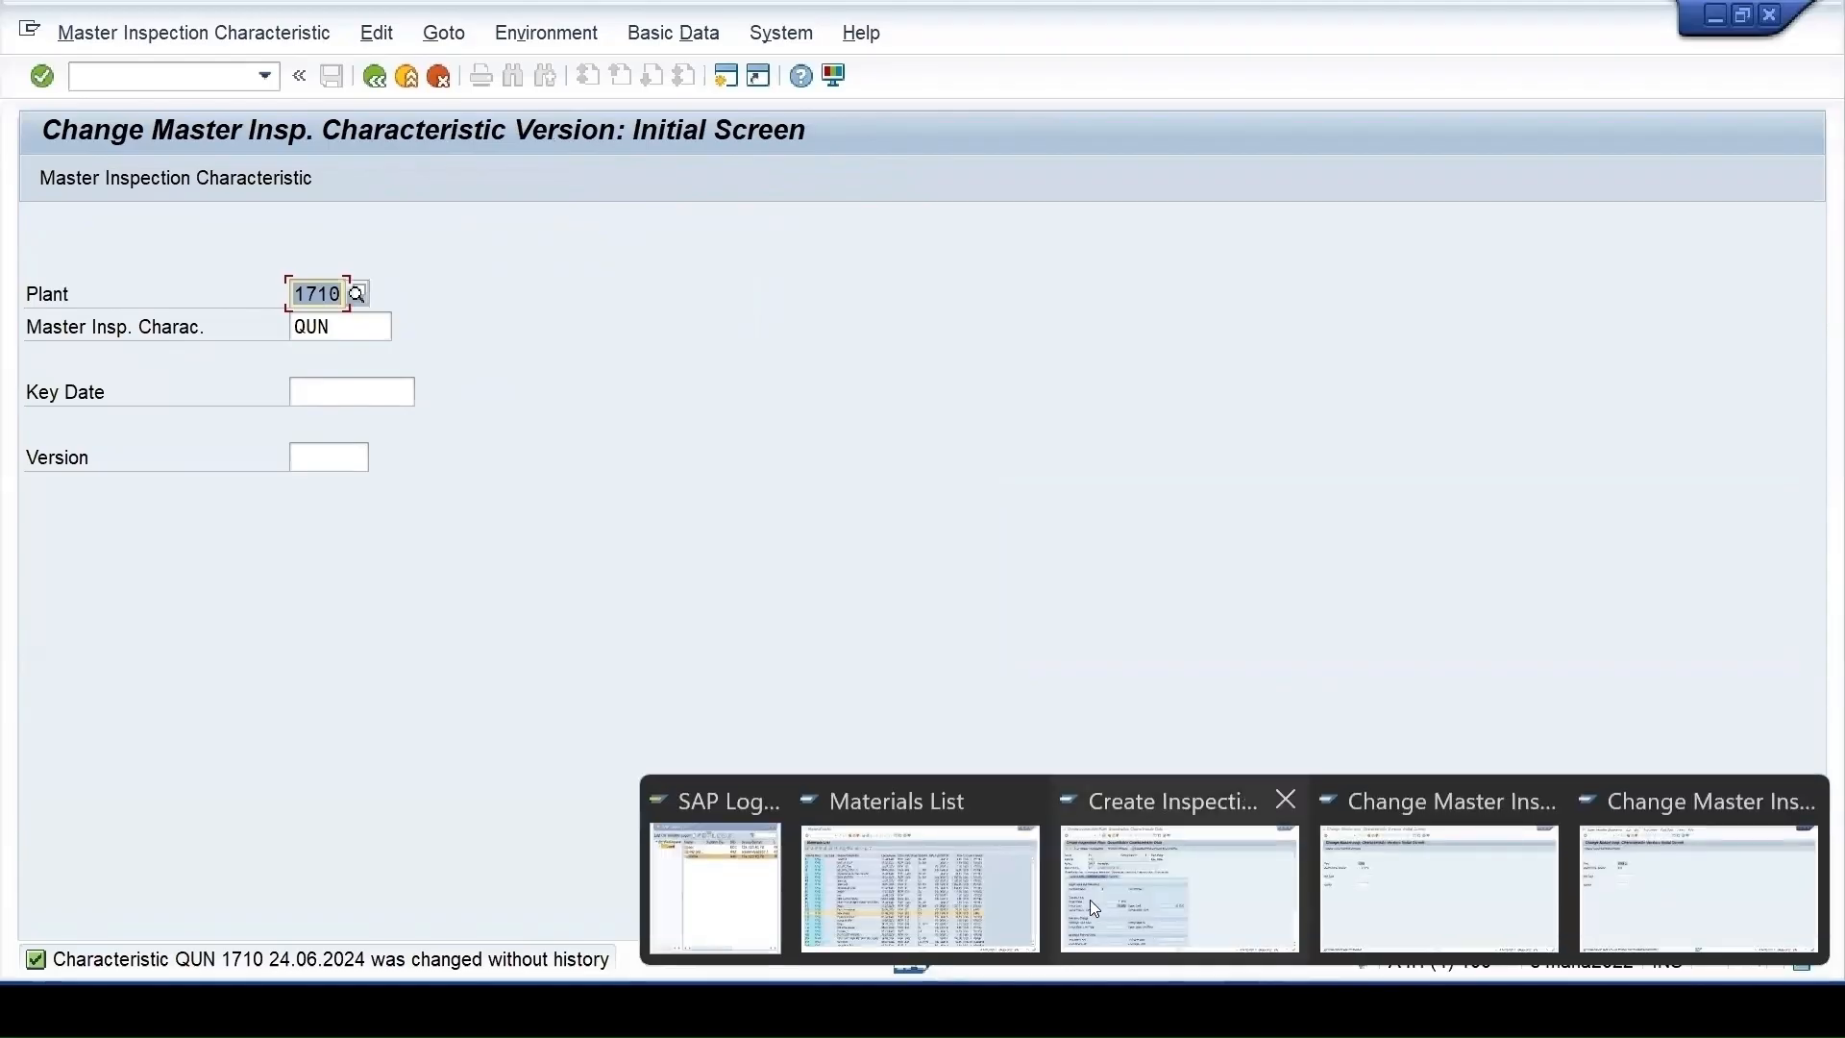
left_click(1128, 874)
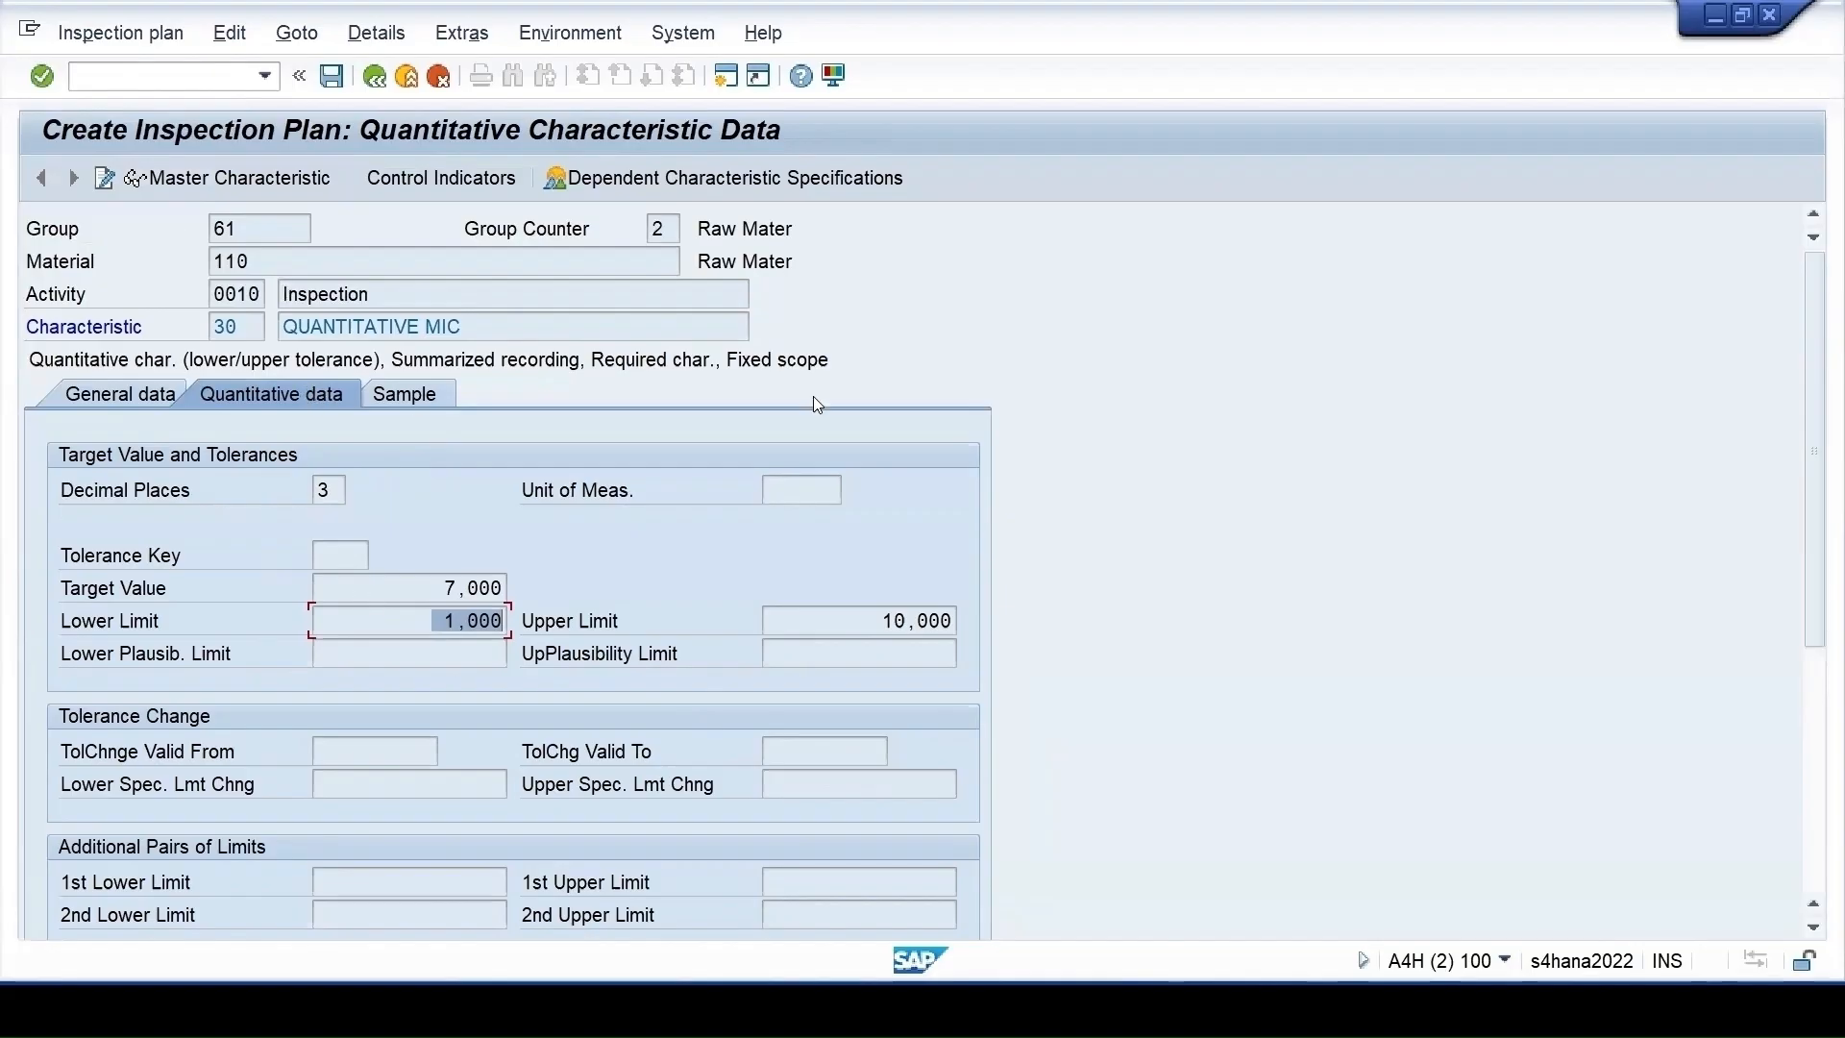
Set the TASTE characteristic's control indicators to single-result recording
left_click(375, 76)
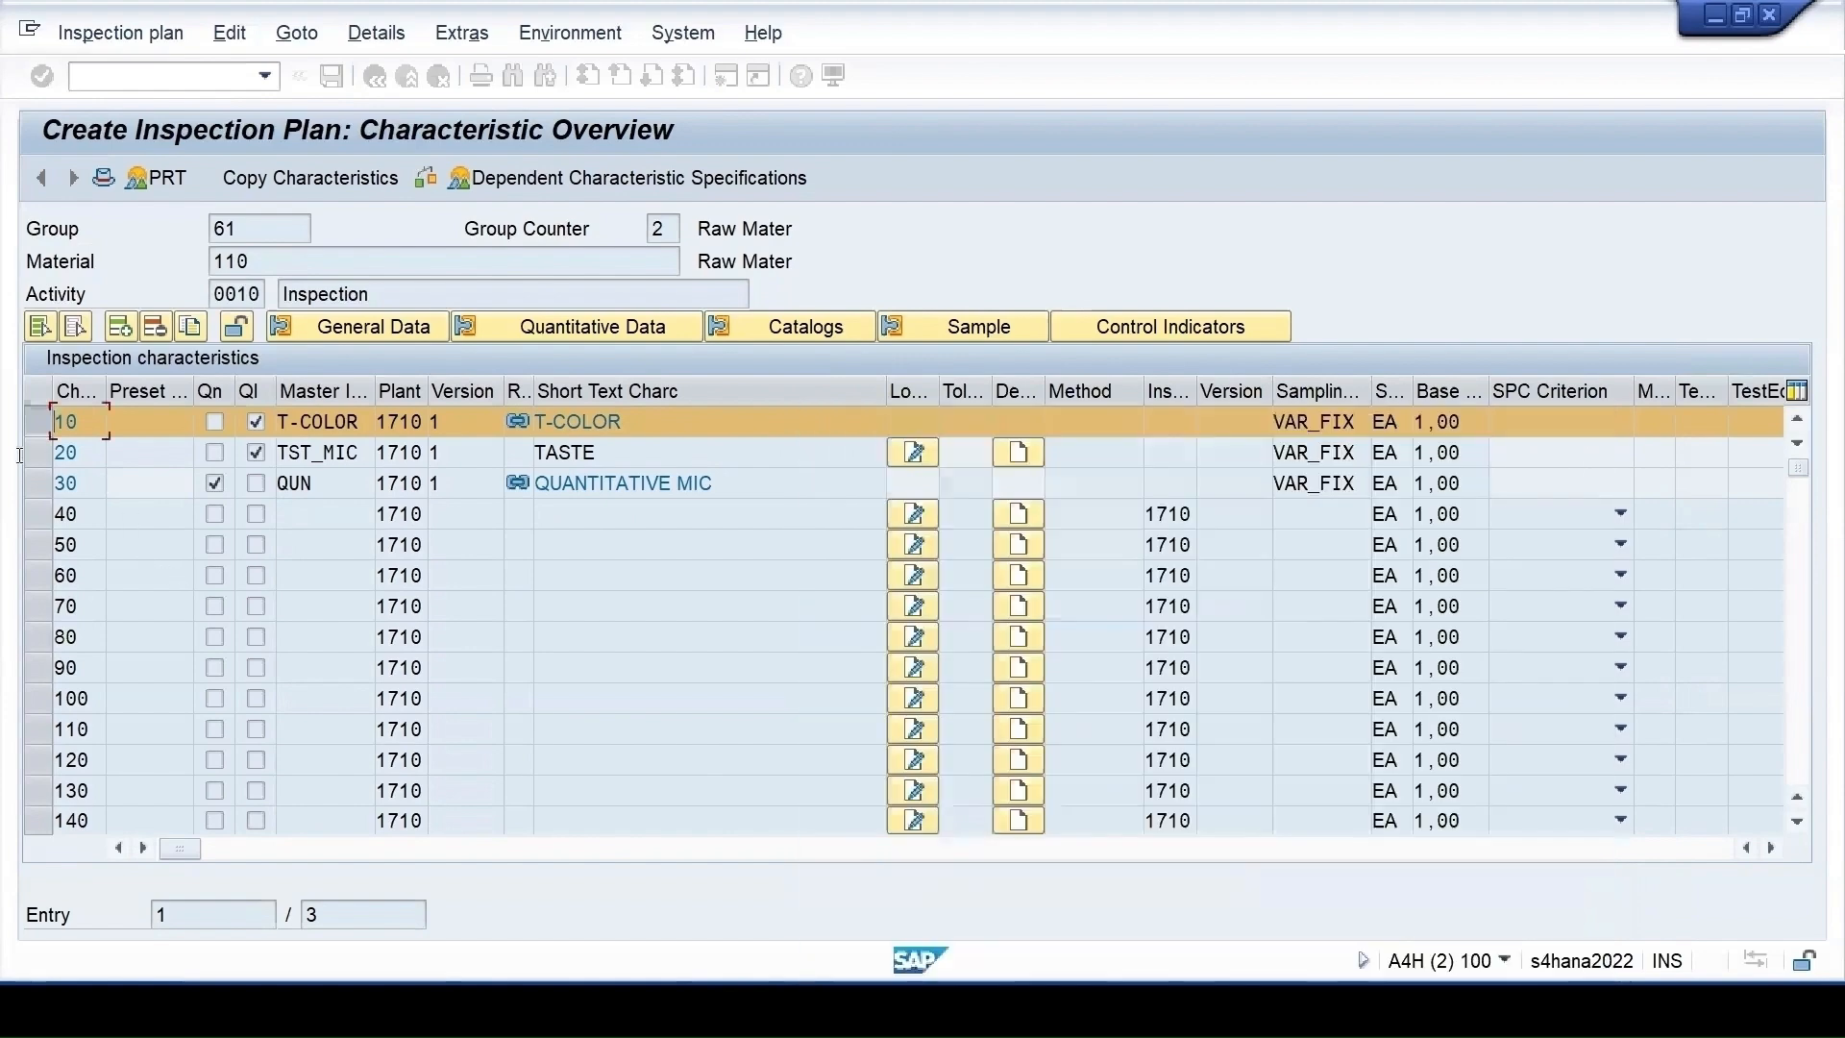
left_click(35, 454)
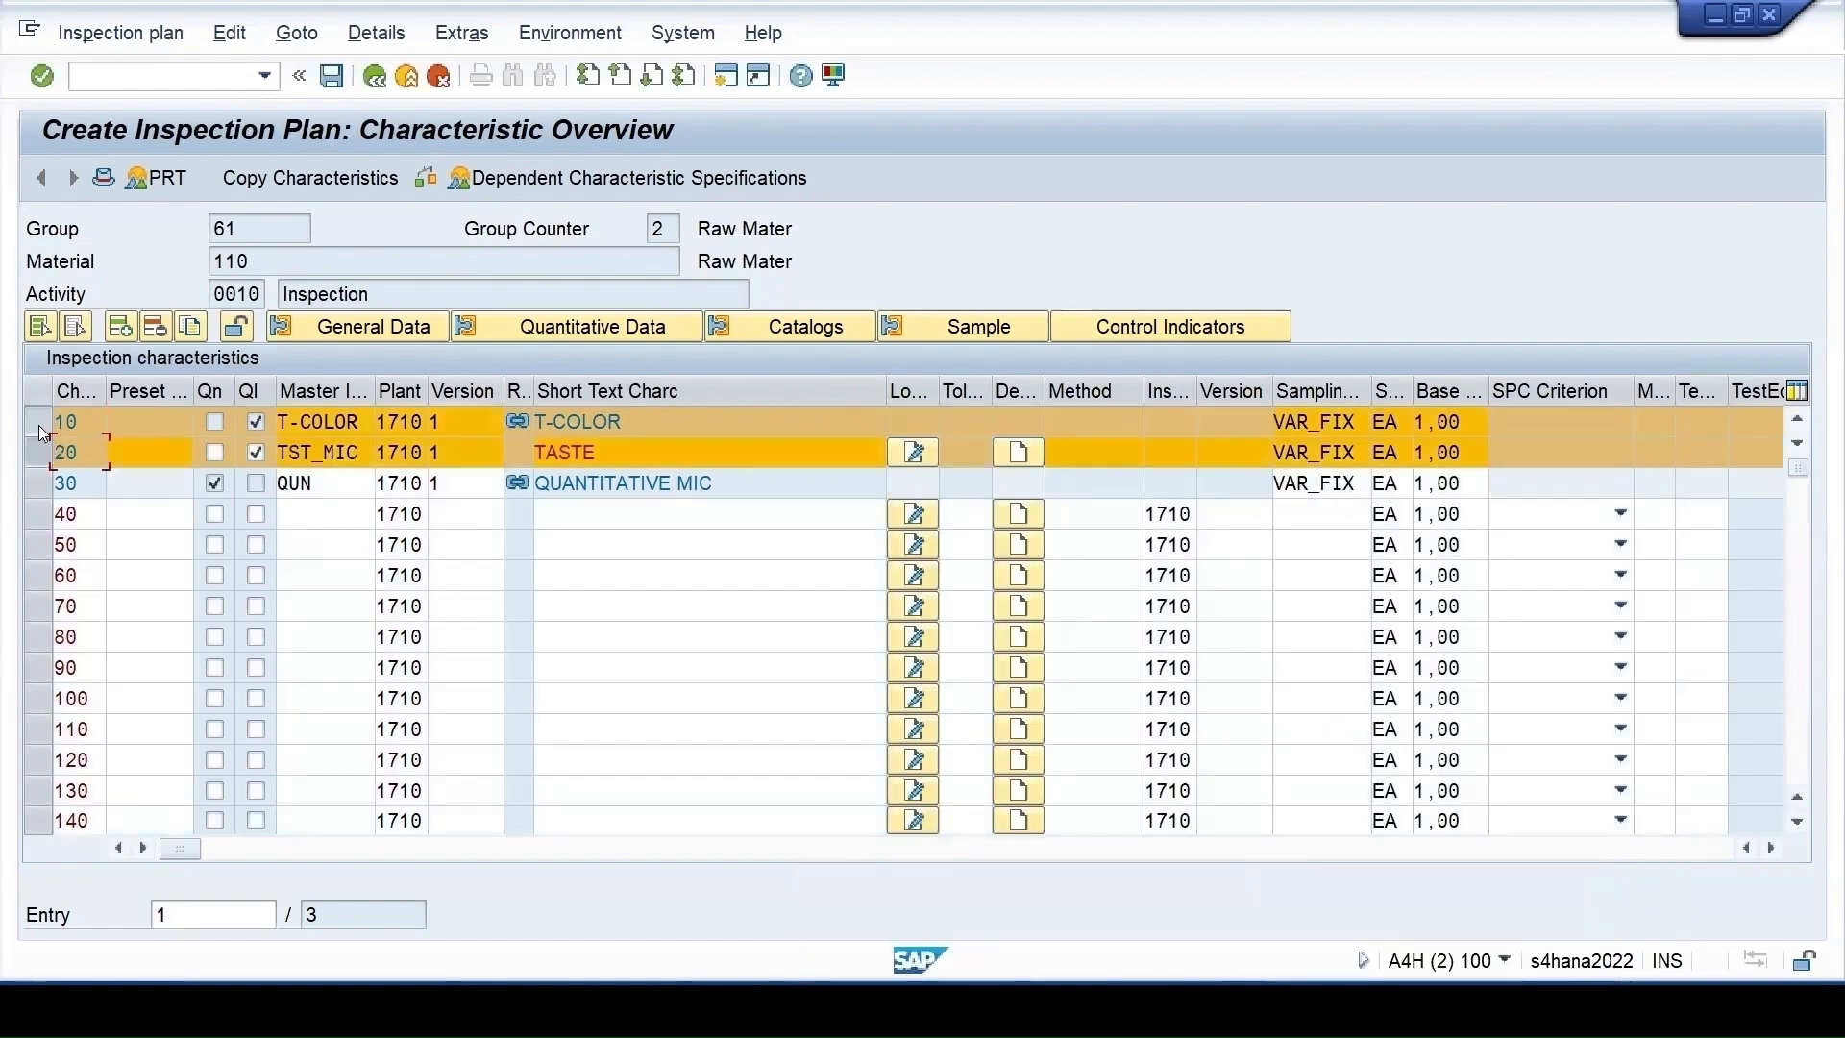
left_click(39, 424)
left_click(1124, 332)
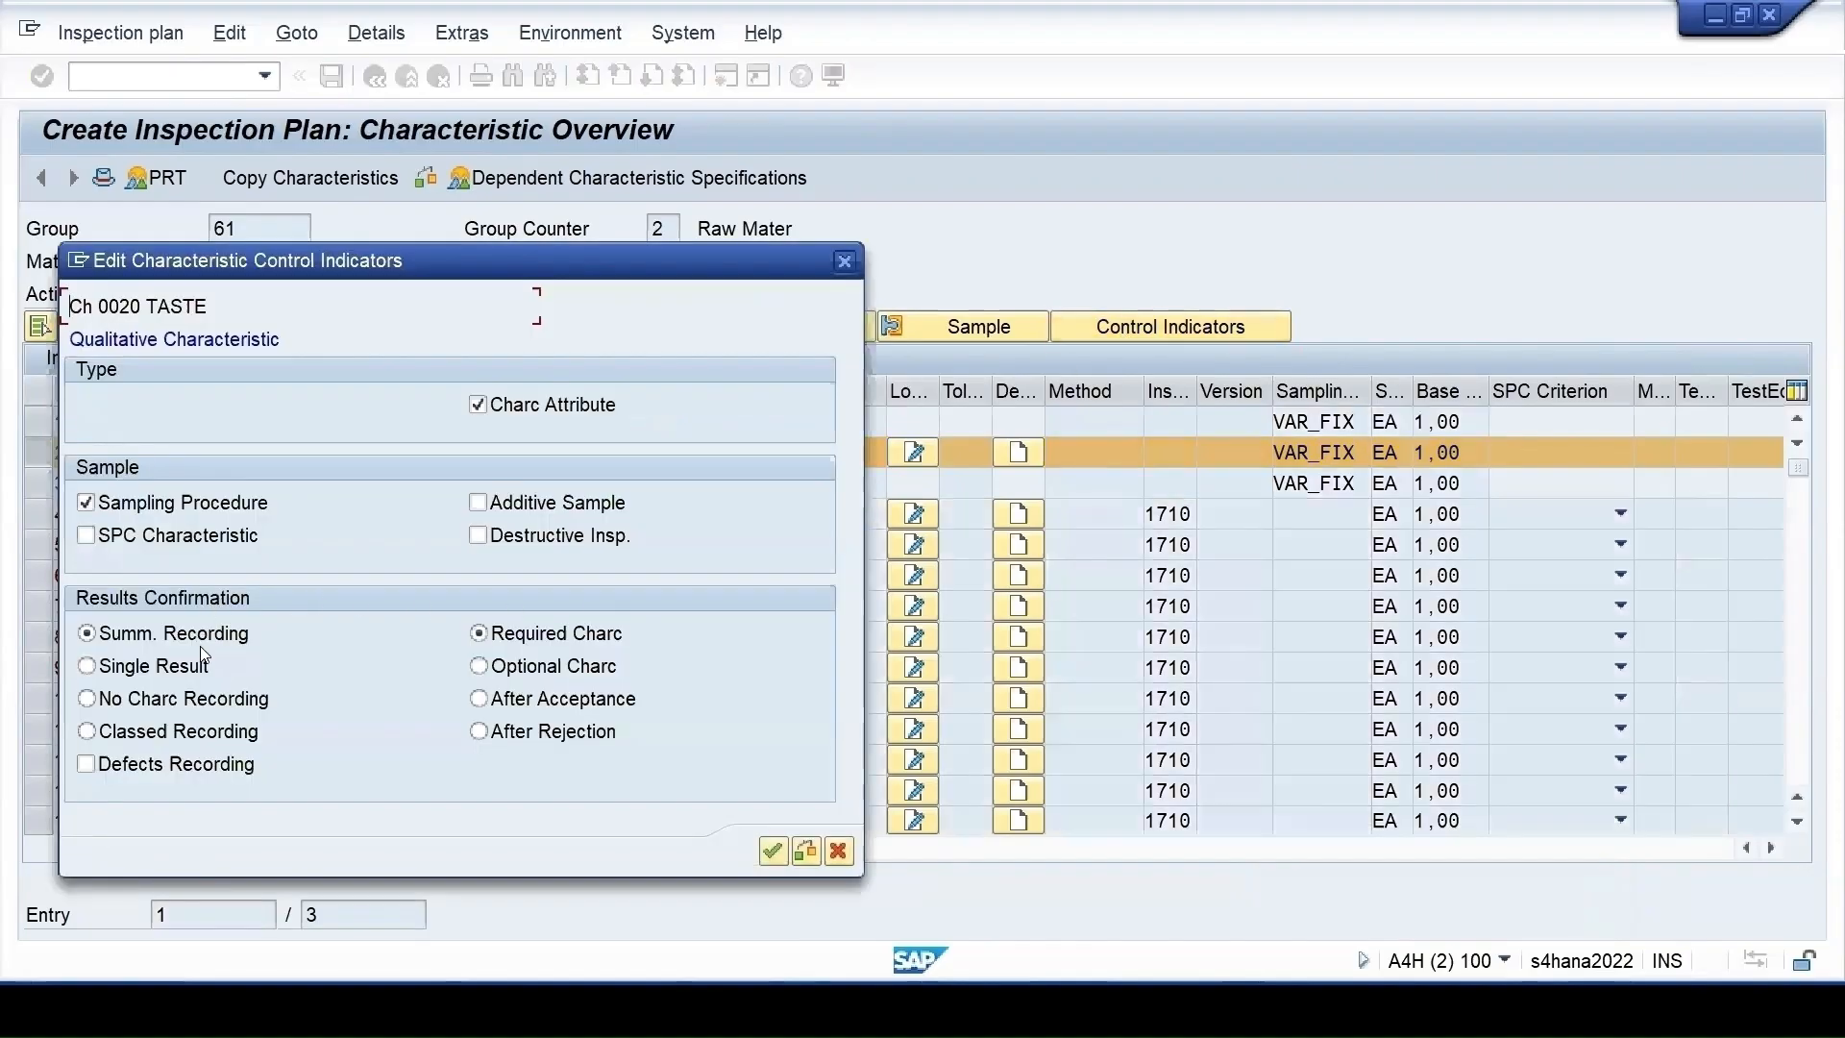
left_click(152, 667)
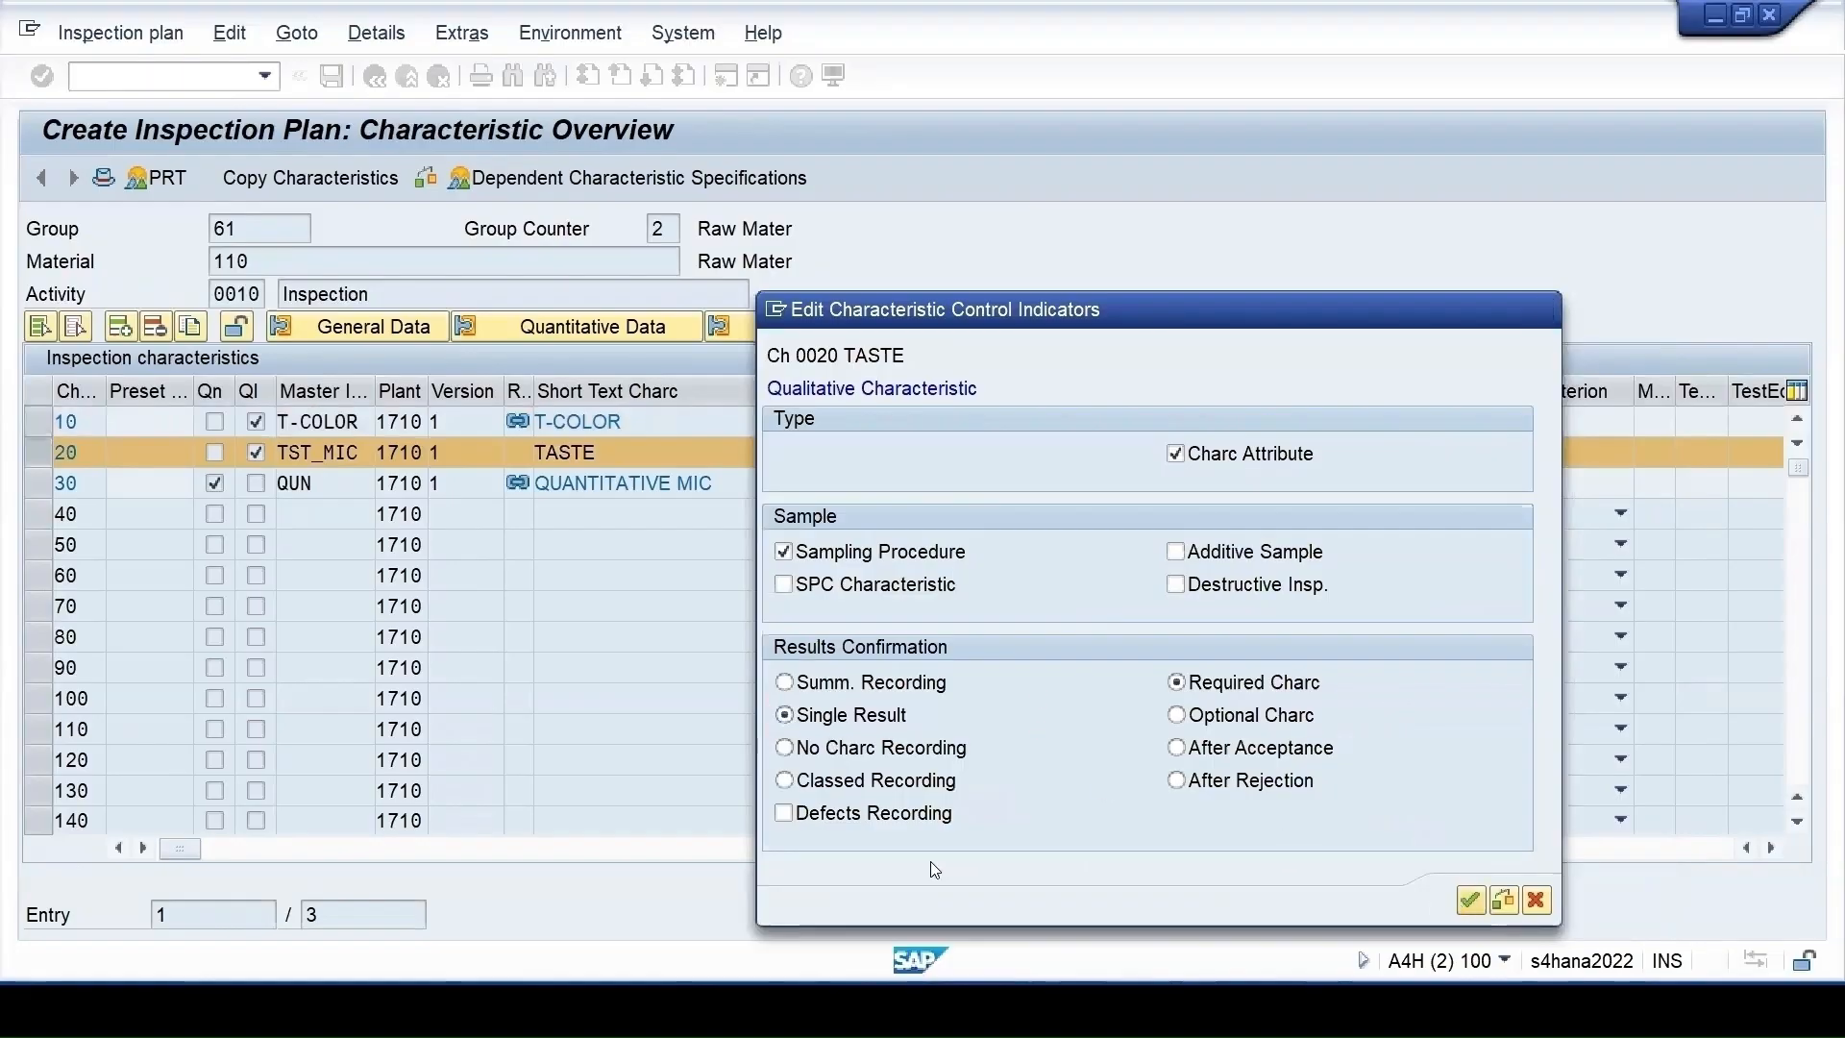
left_click(742, 952)
Delete characteristic 30 (QUN) and save the inspection plan
left_click(43, 484)
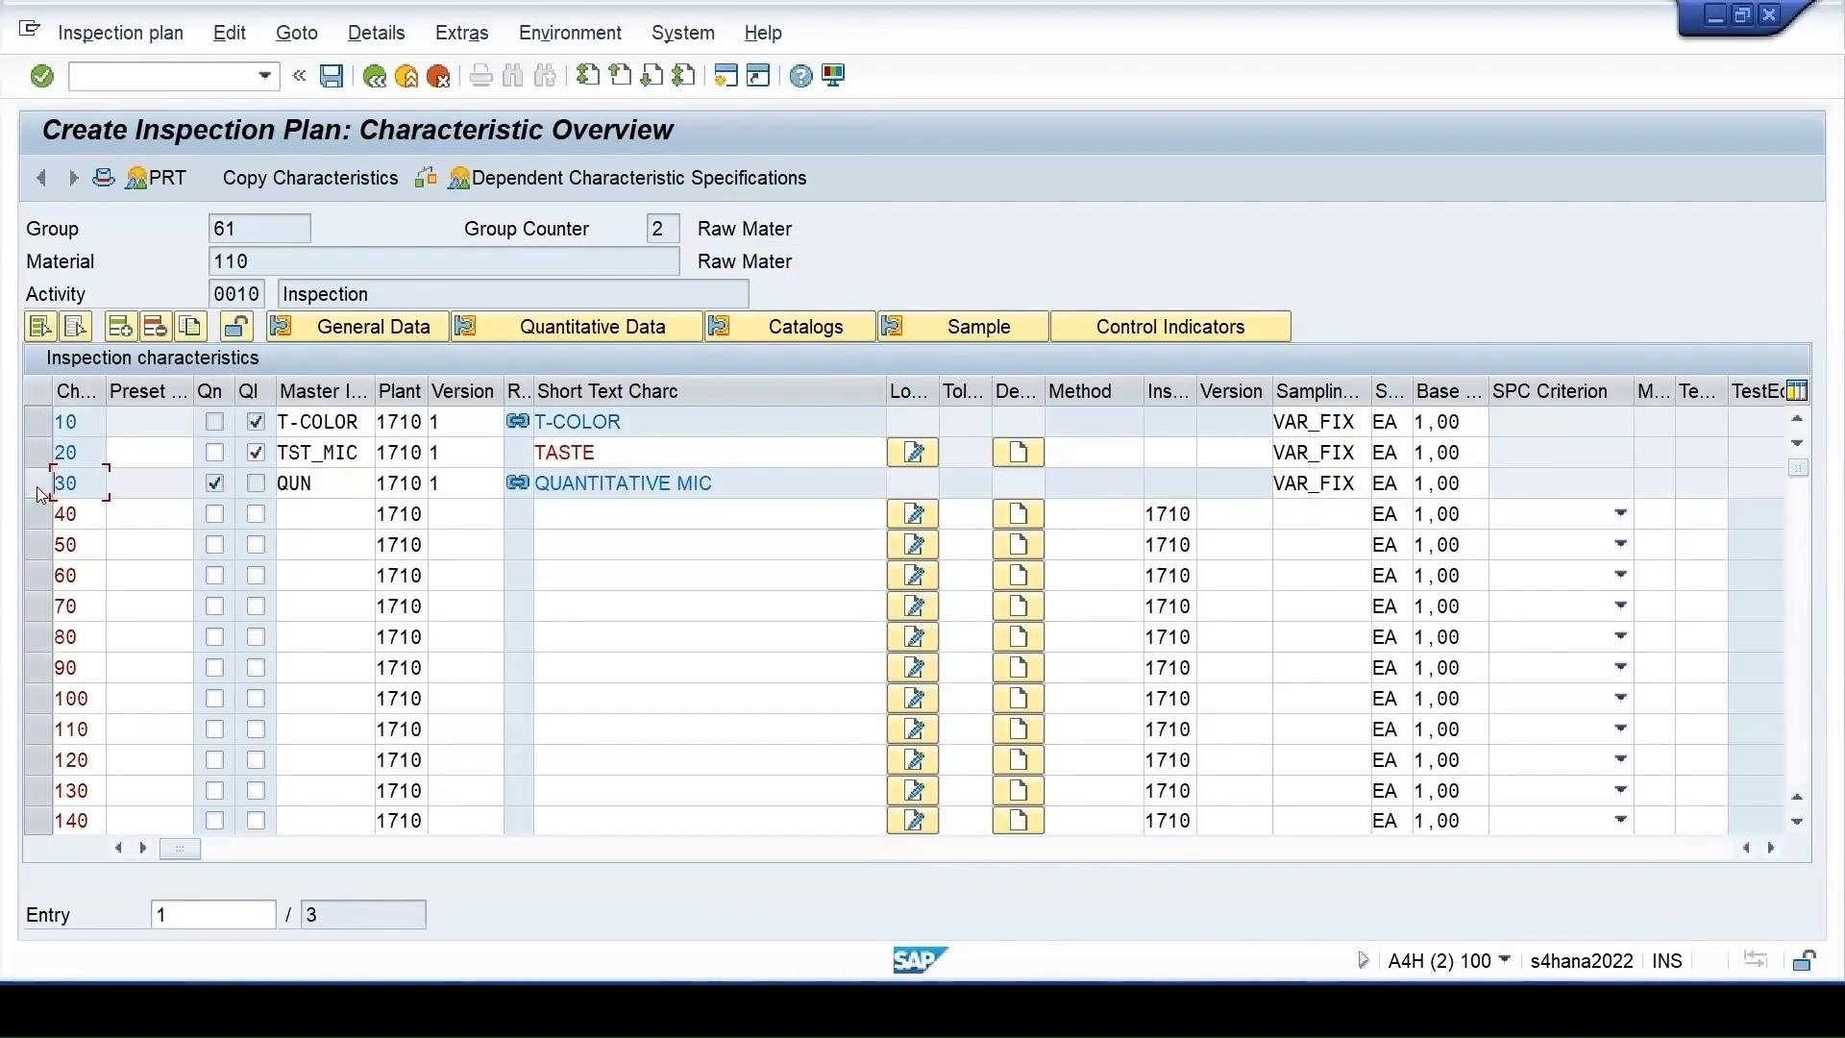
left_click(36, 486)
left_click(158, 330)
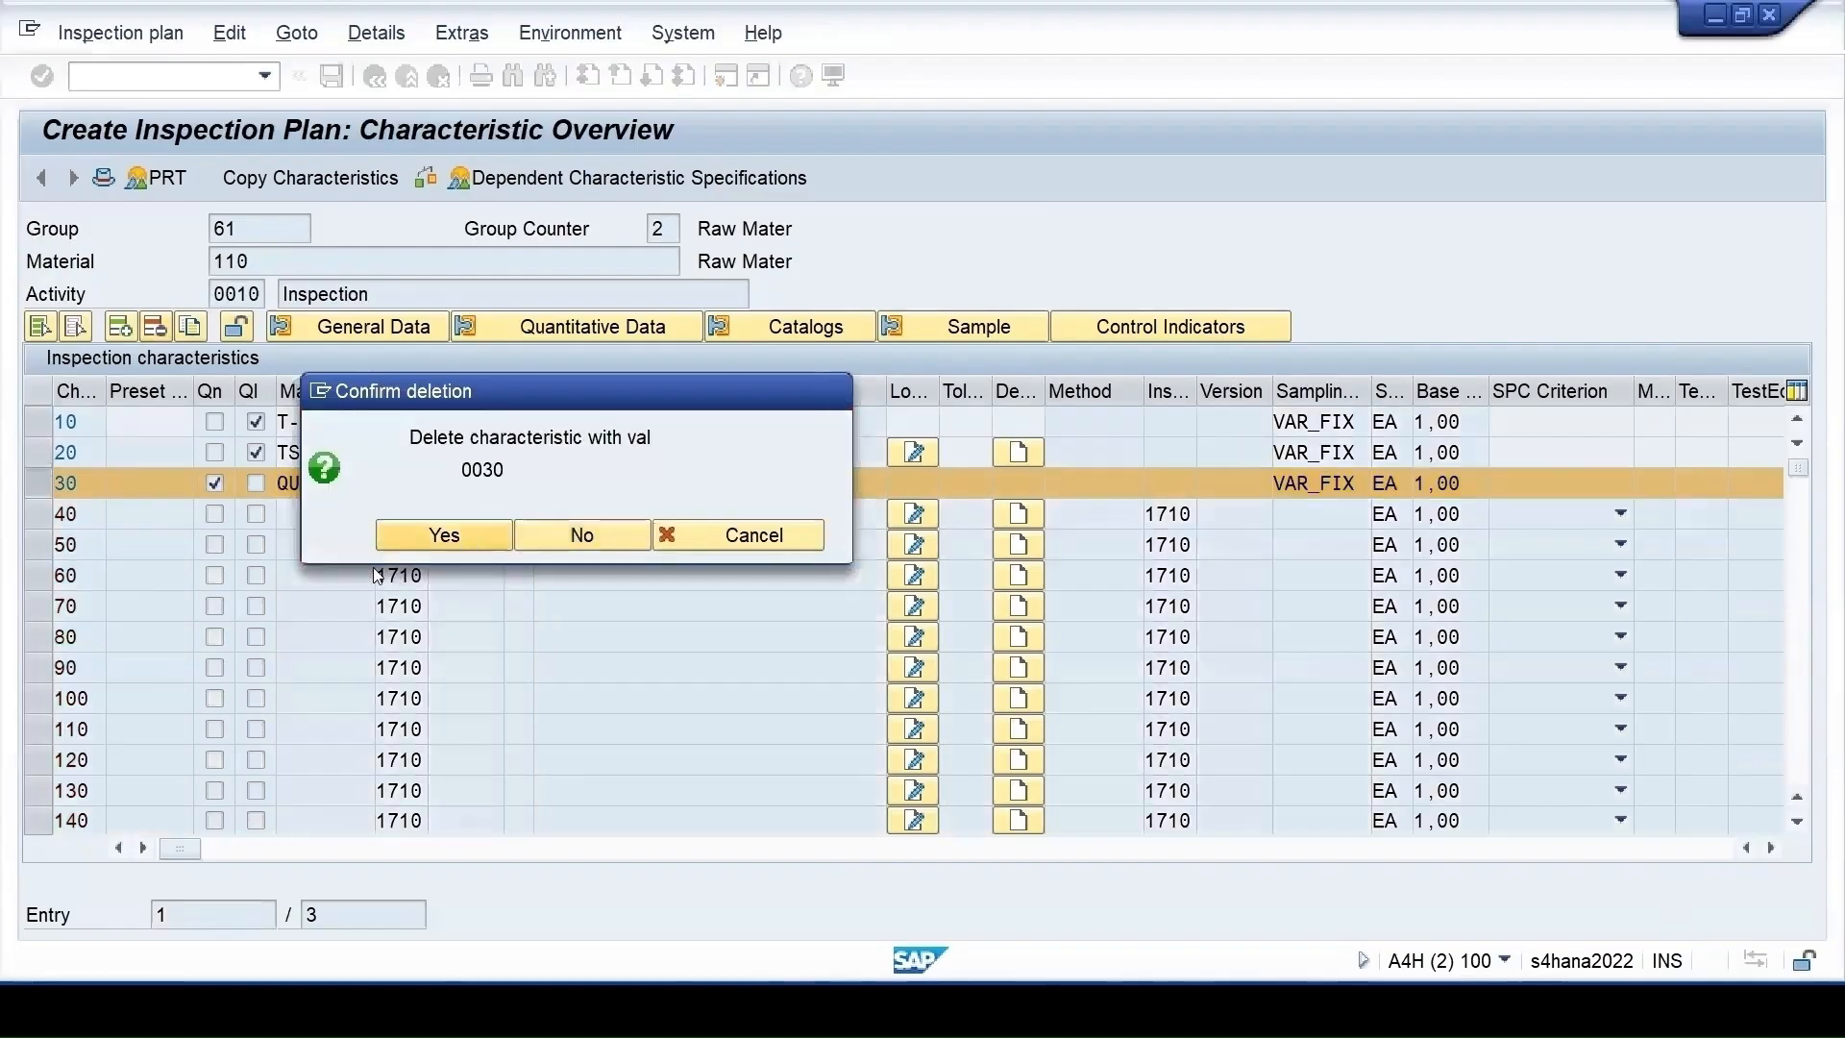
left_click(423, 535)
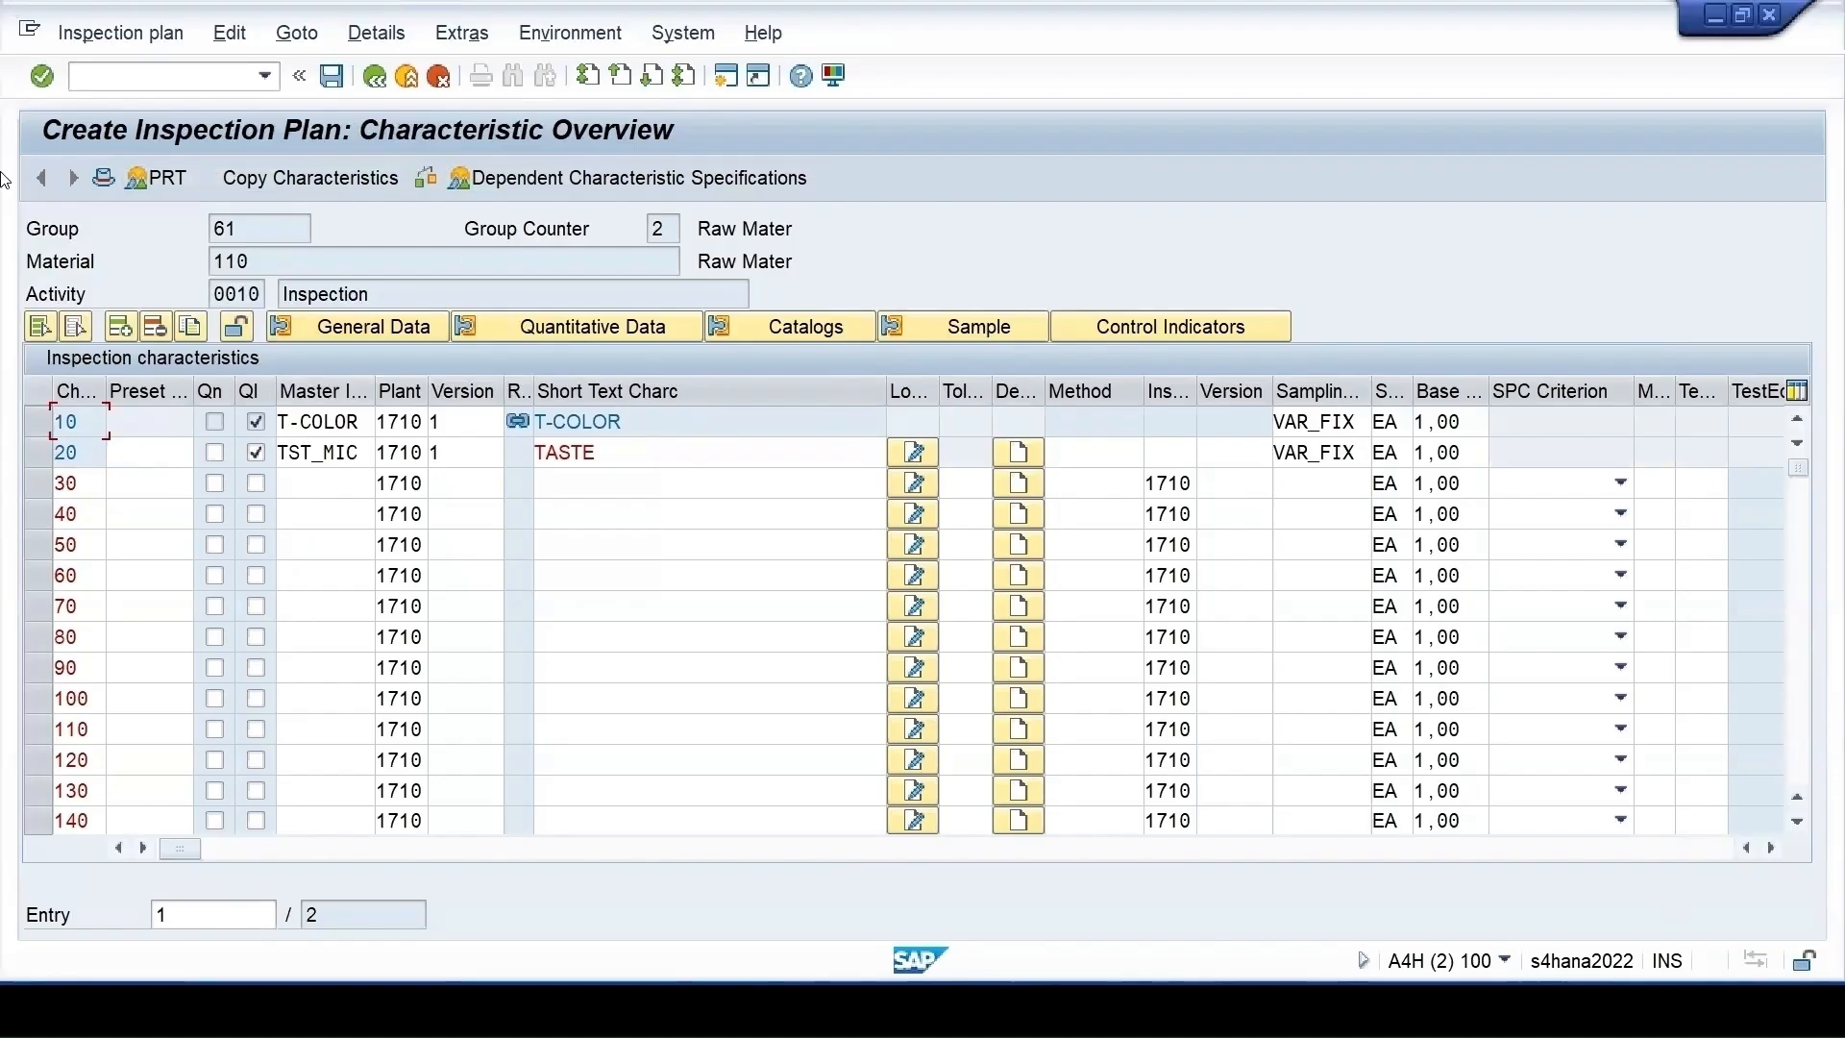
left_click(330, 79)
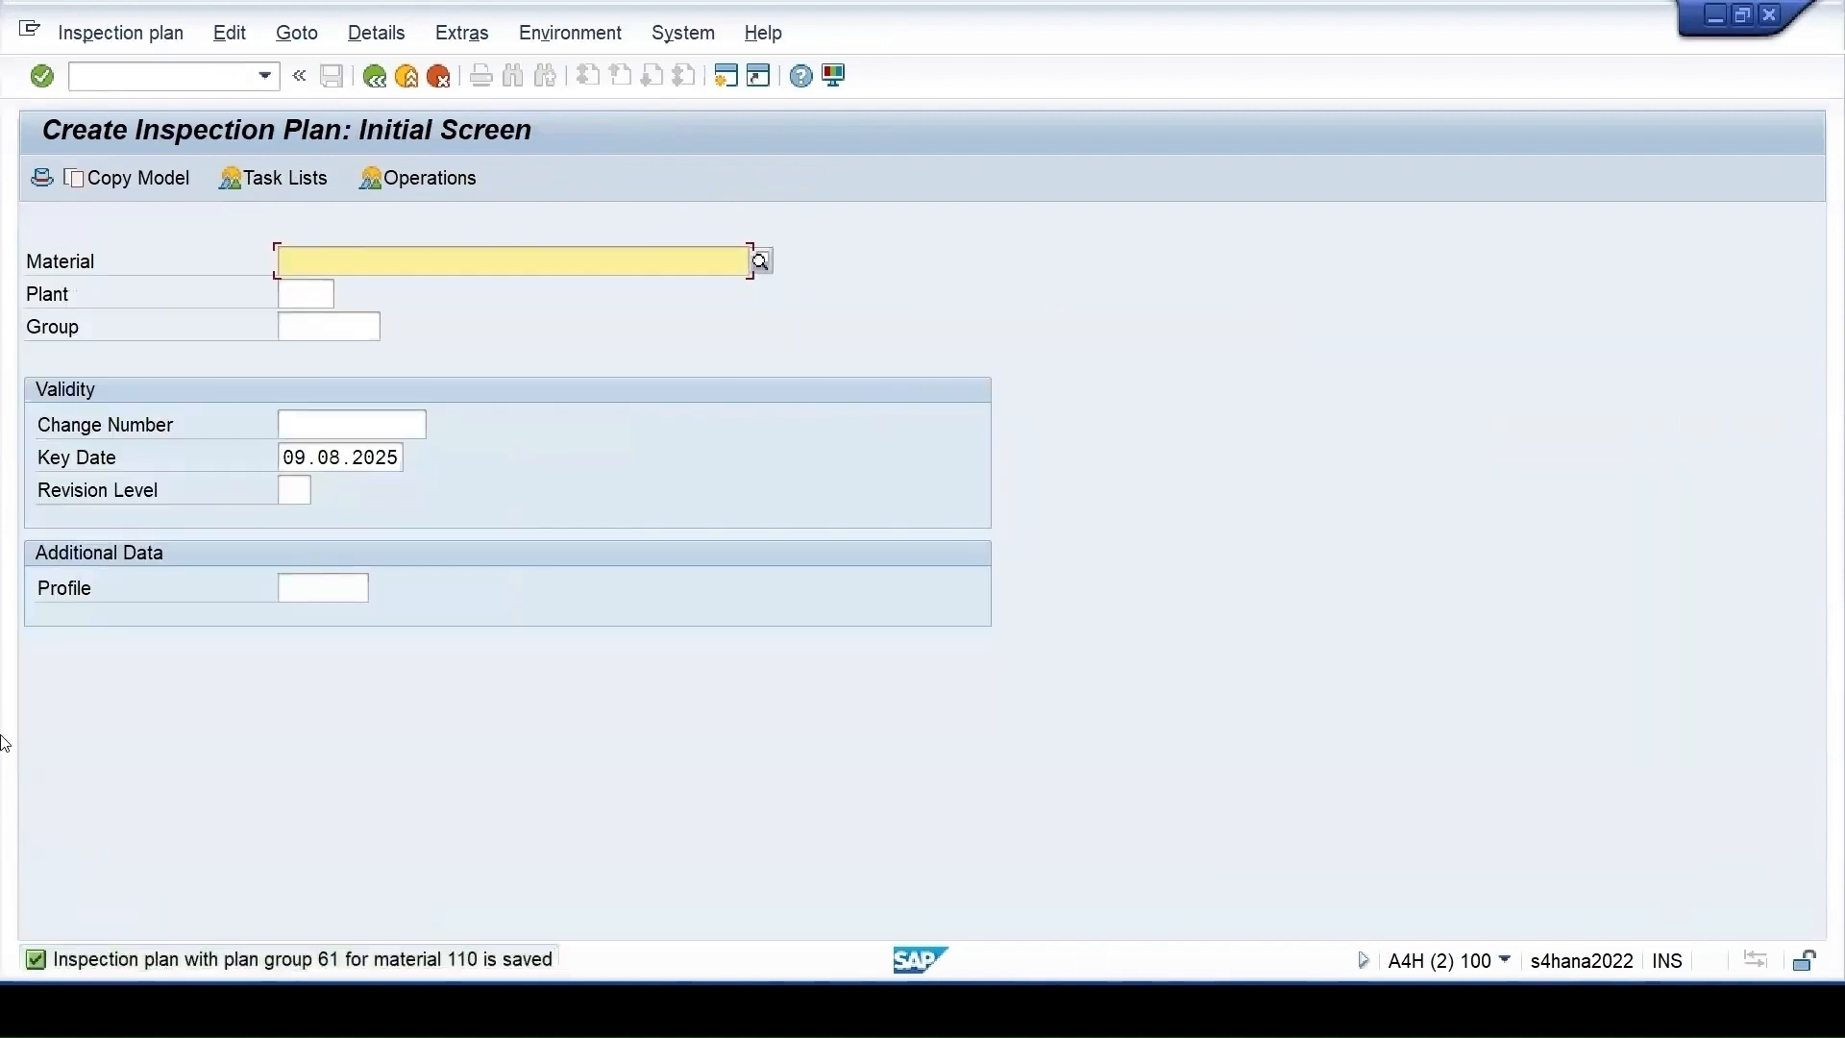
Reopen material 110, plant 1710, group counter 2 and view operation 0010's characteristics
key("space")
left_click(312, 289)
left_click(309, 291)
key("space")
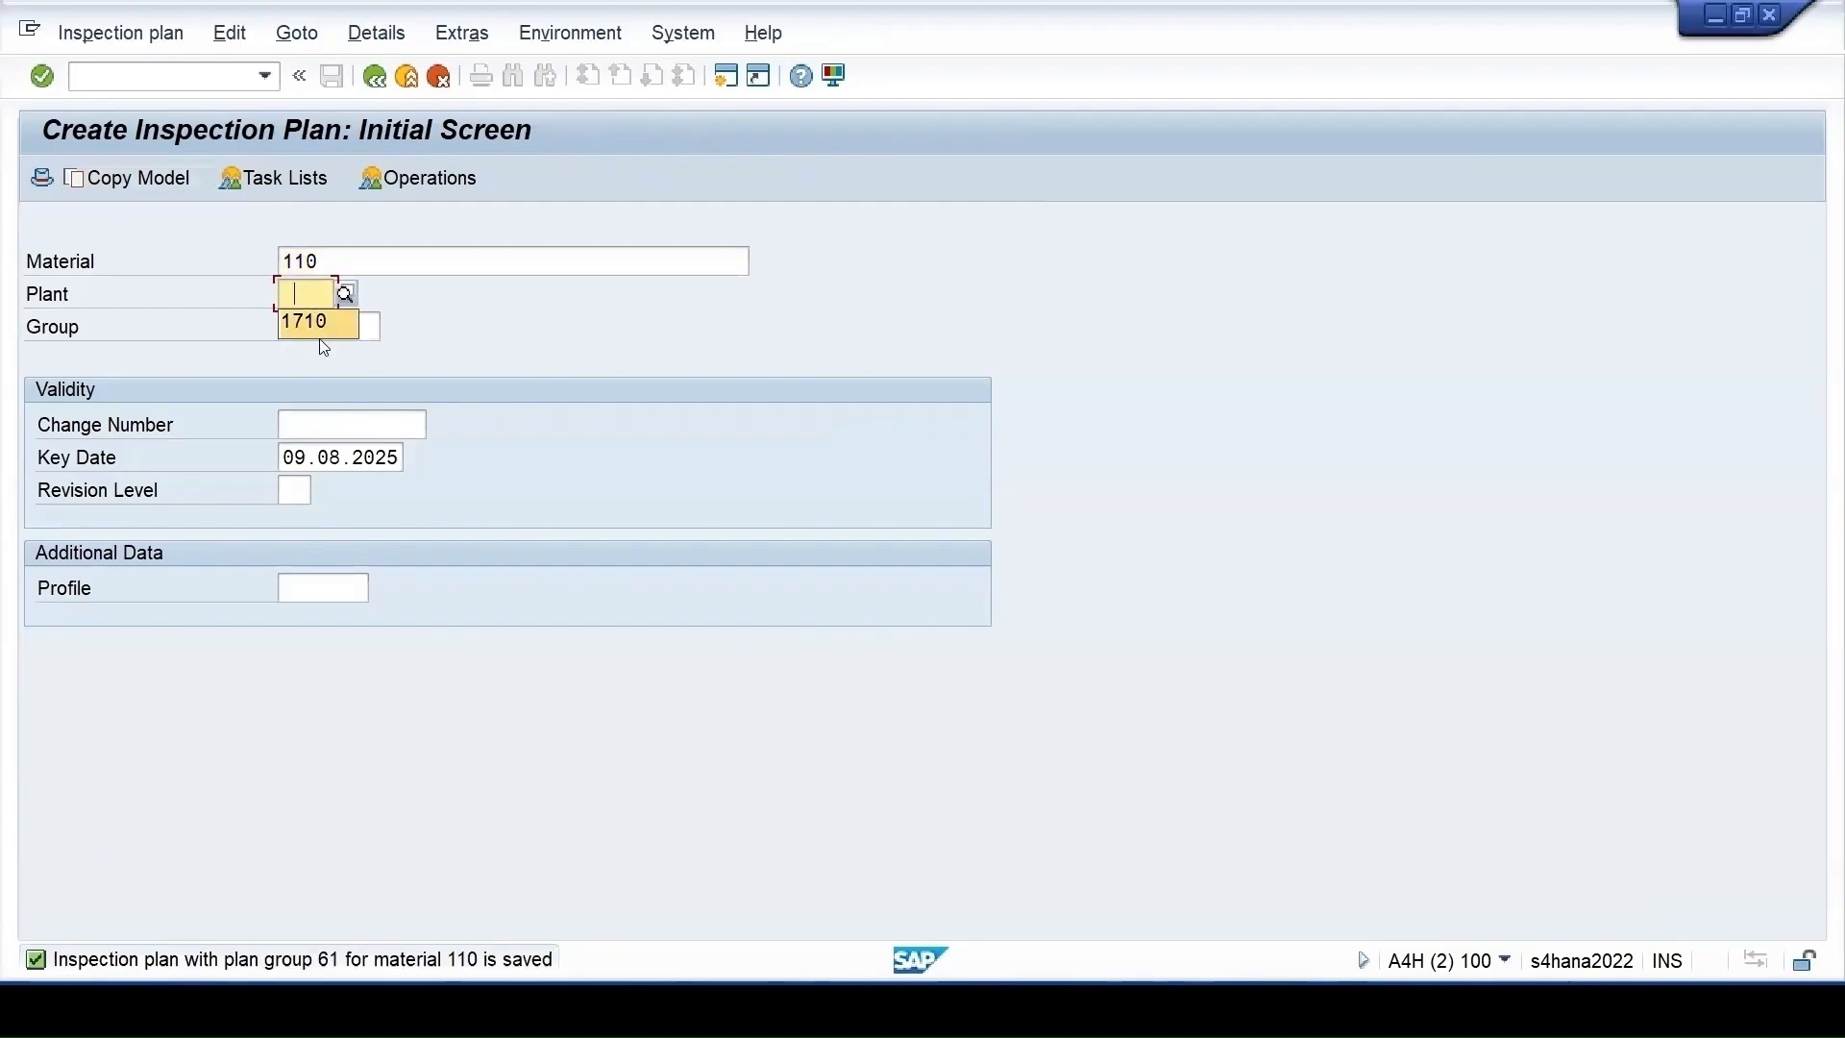
left_click(319, 324)
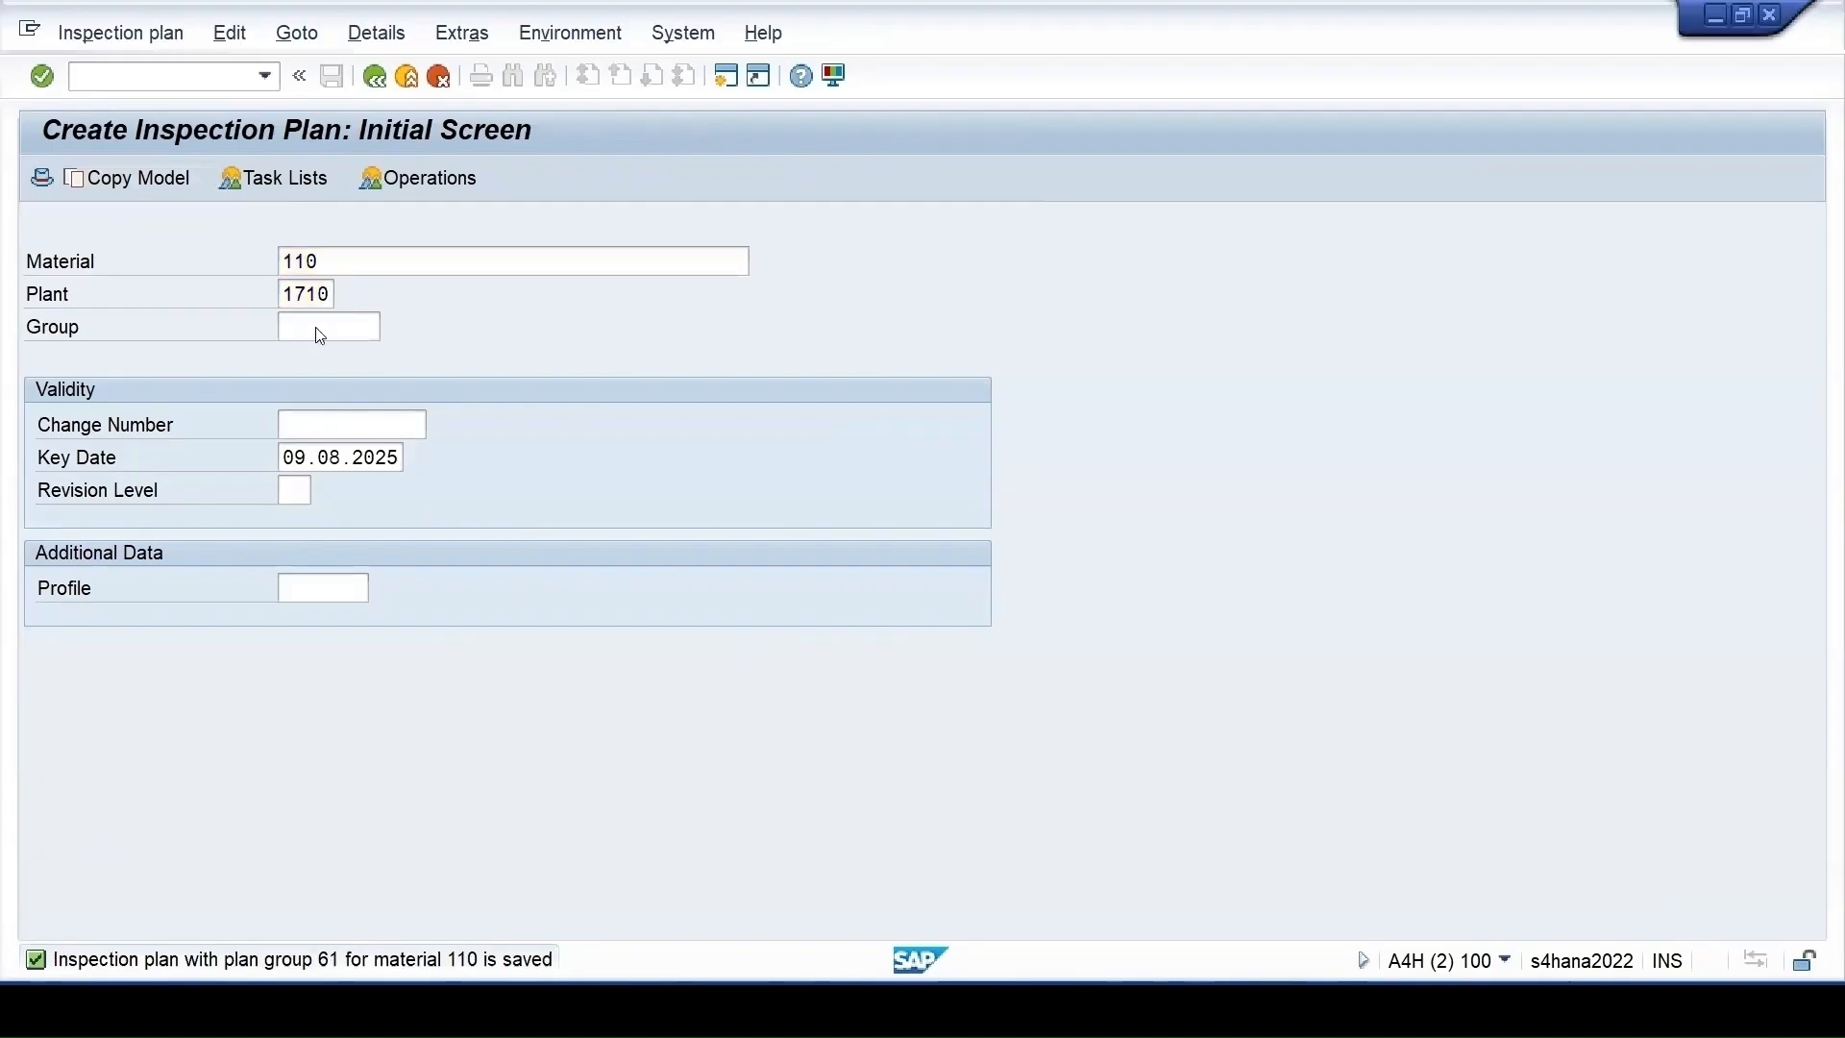
key("Return")
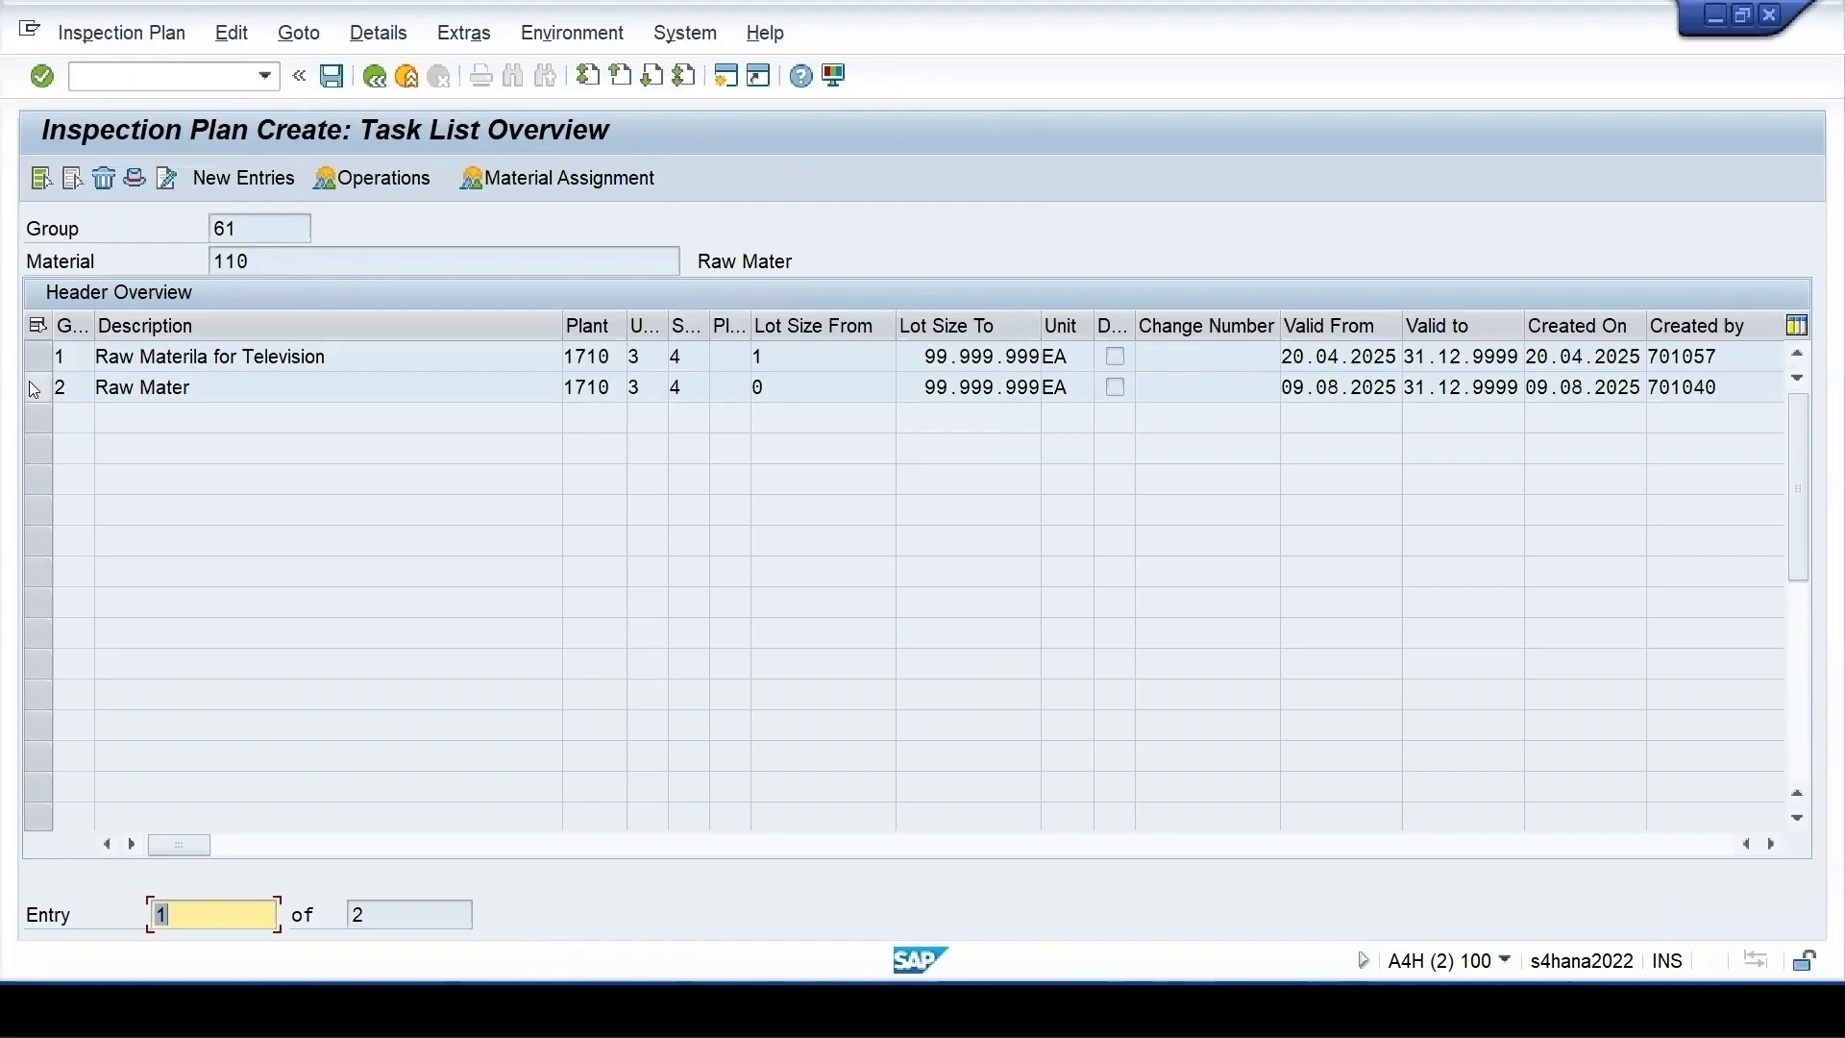
left_click(39, 388)
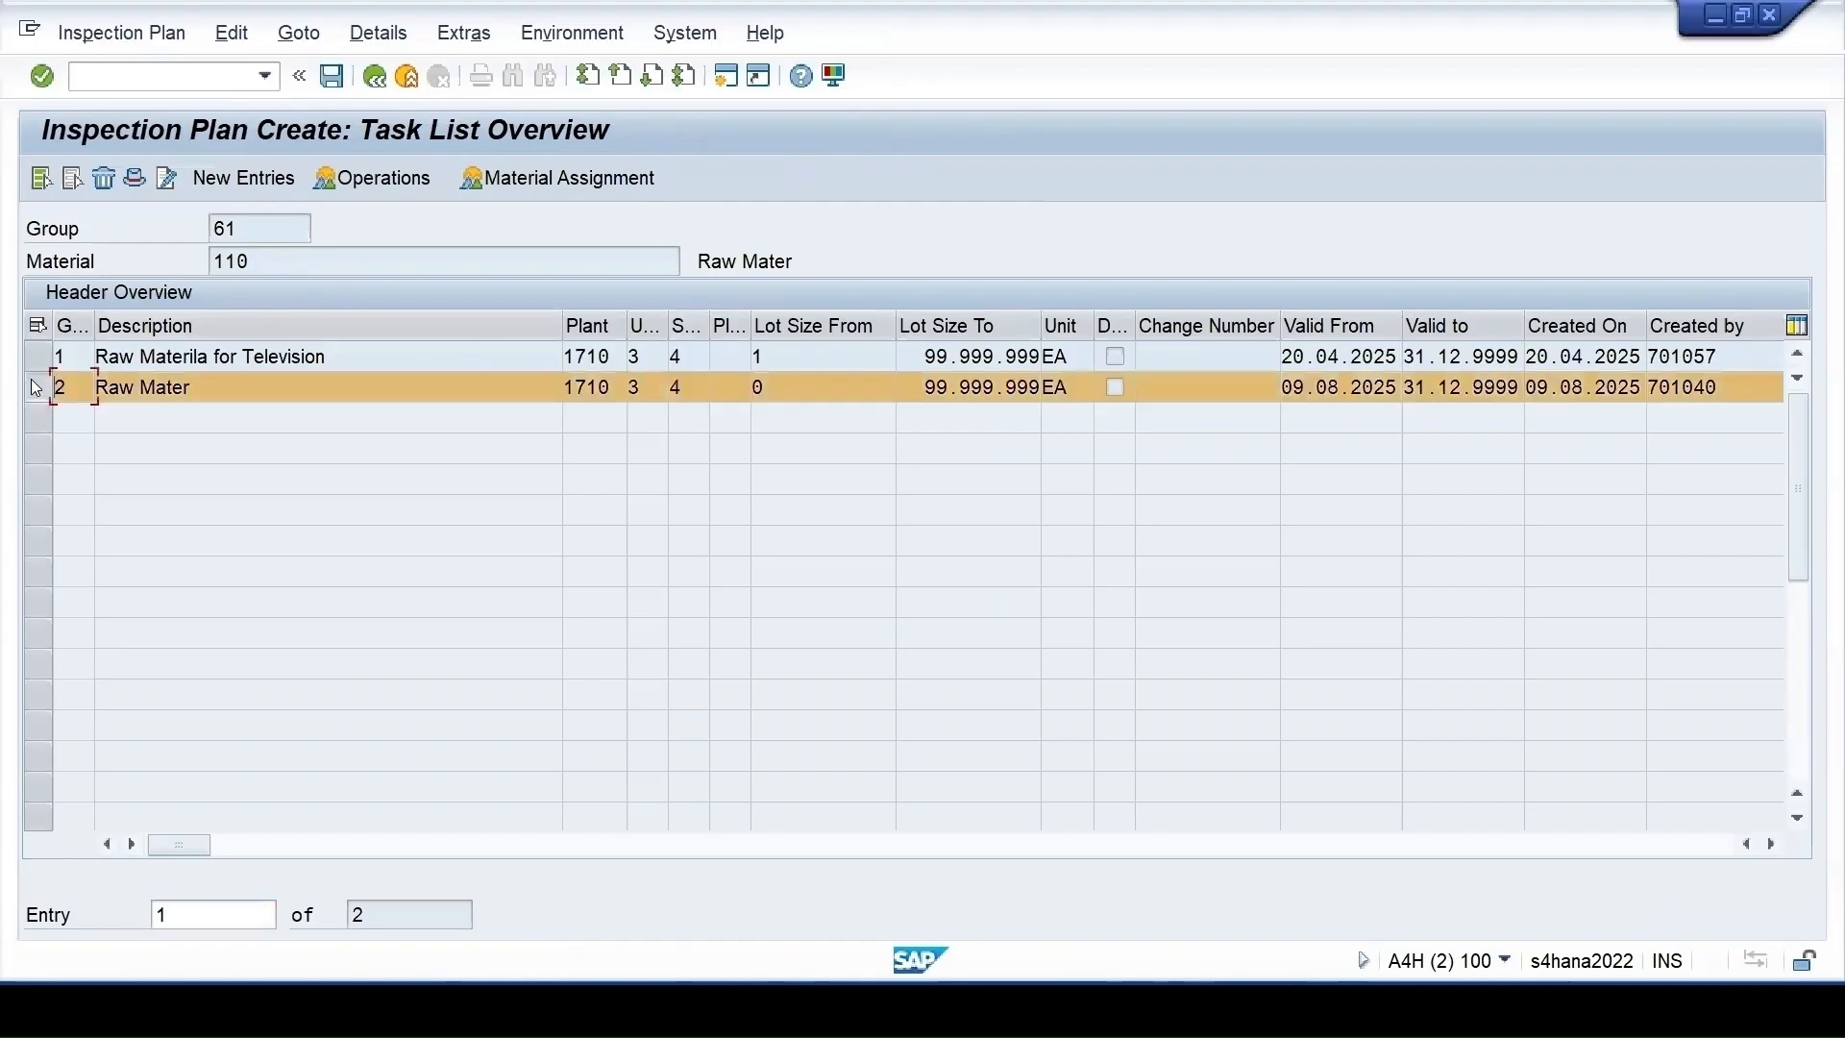
left_click(389, 174)
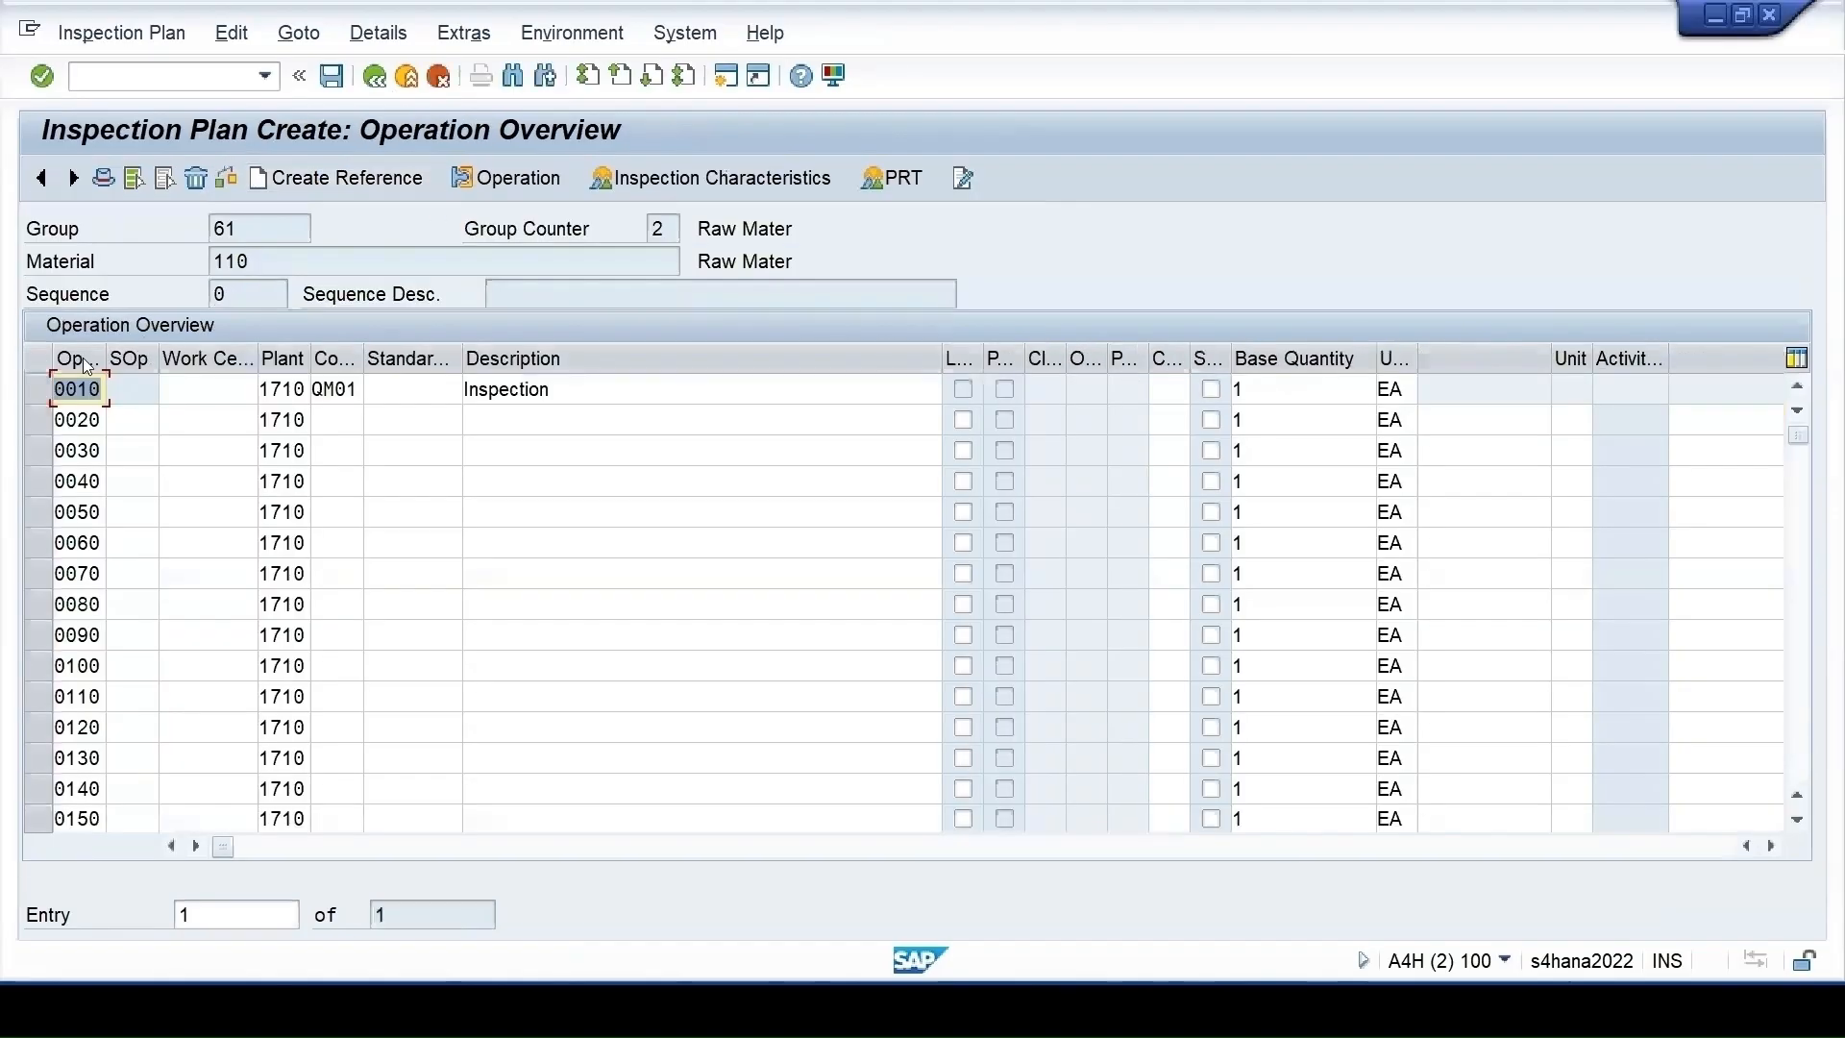
left_click(36, 388)
left_click(625, 180)
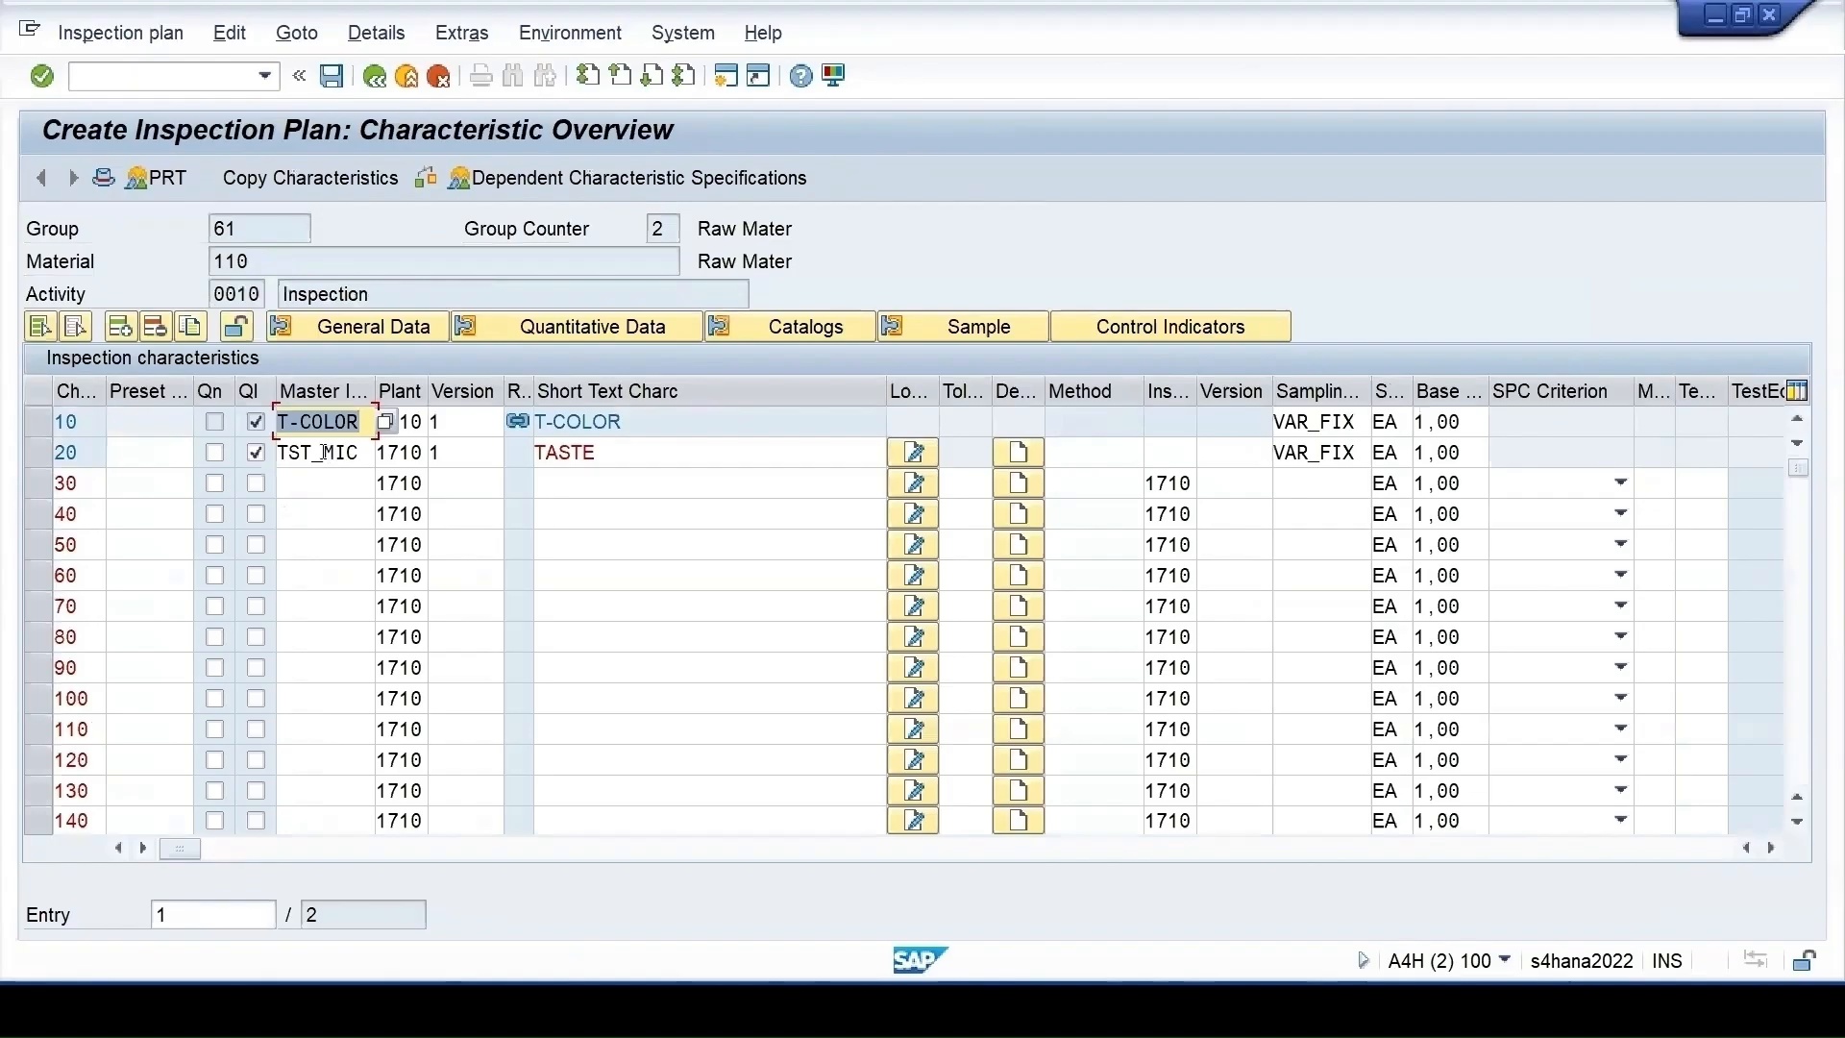
Review TASTE's master characteristic TST_MIC, return to the overview, and save the plan again
double_click(321, 451)
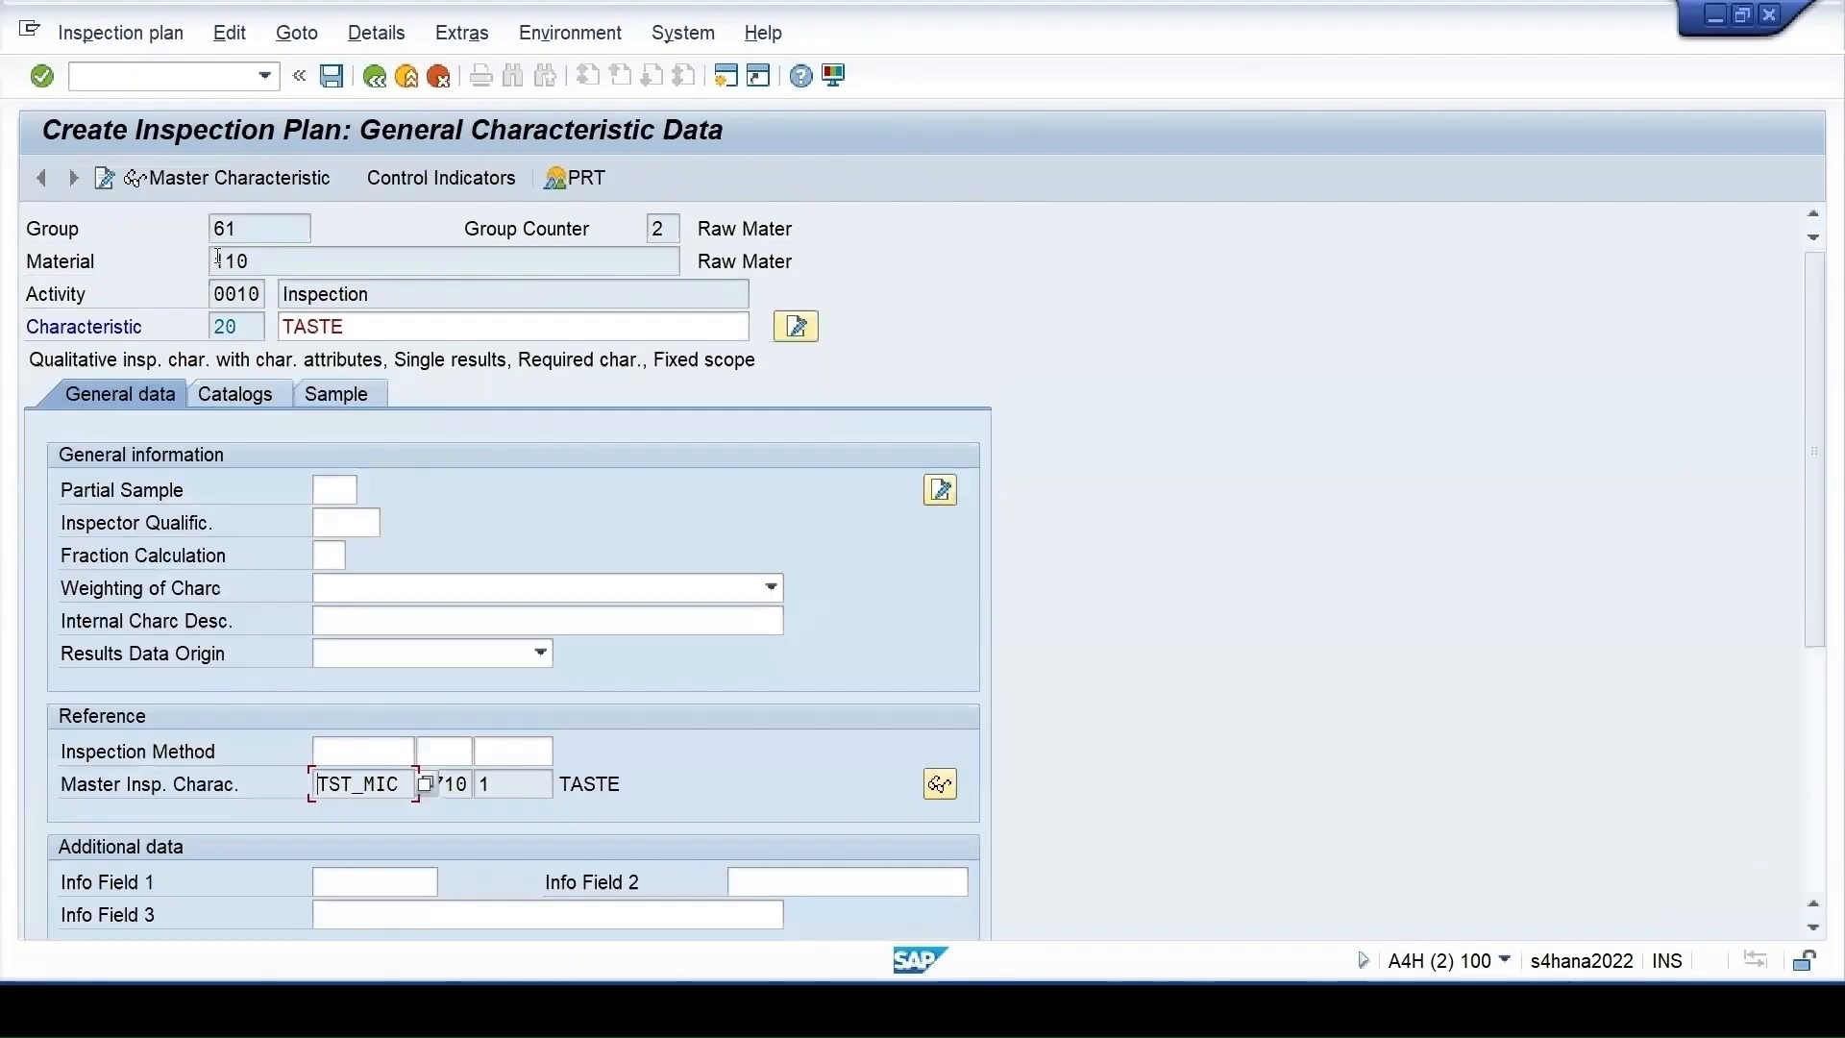
left_click(202, 182)
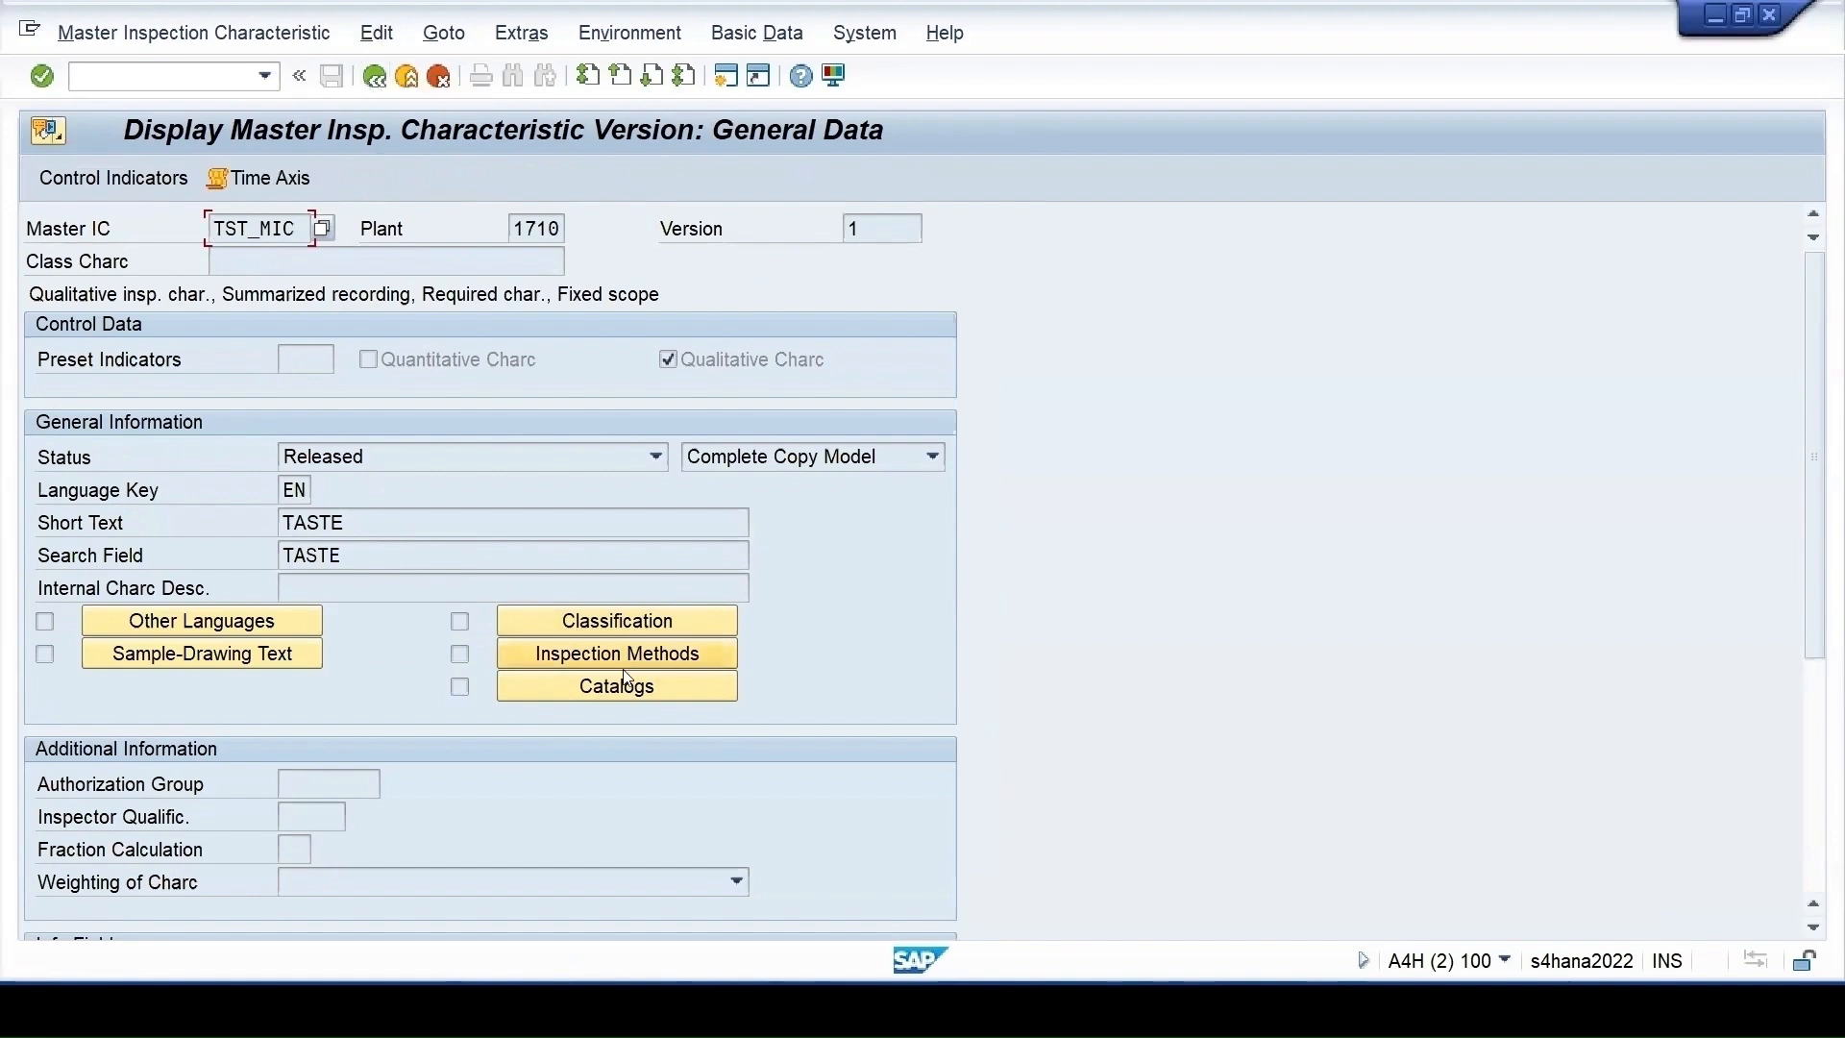
left_click(374, 77)
left_click(375, 77)
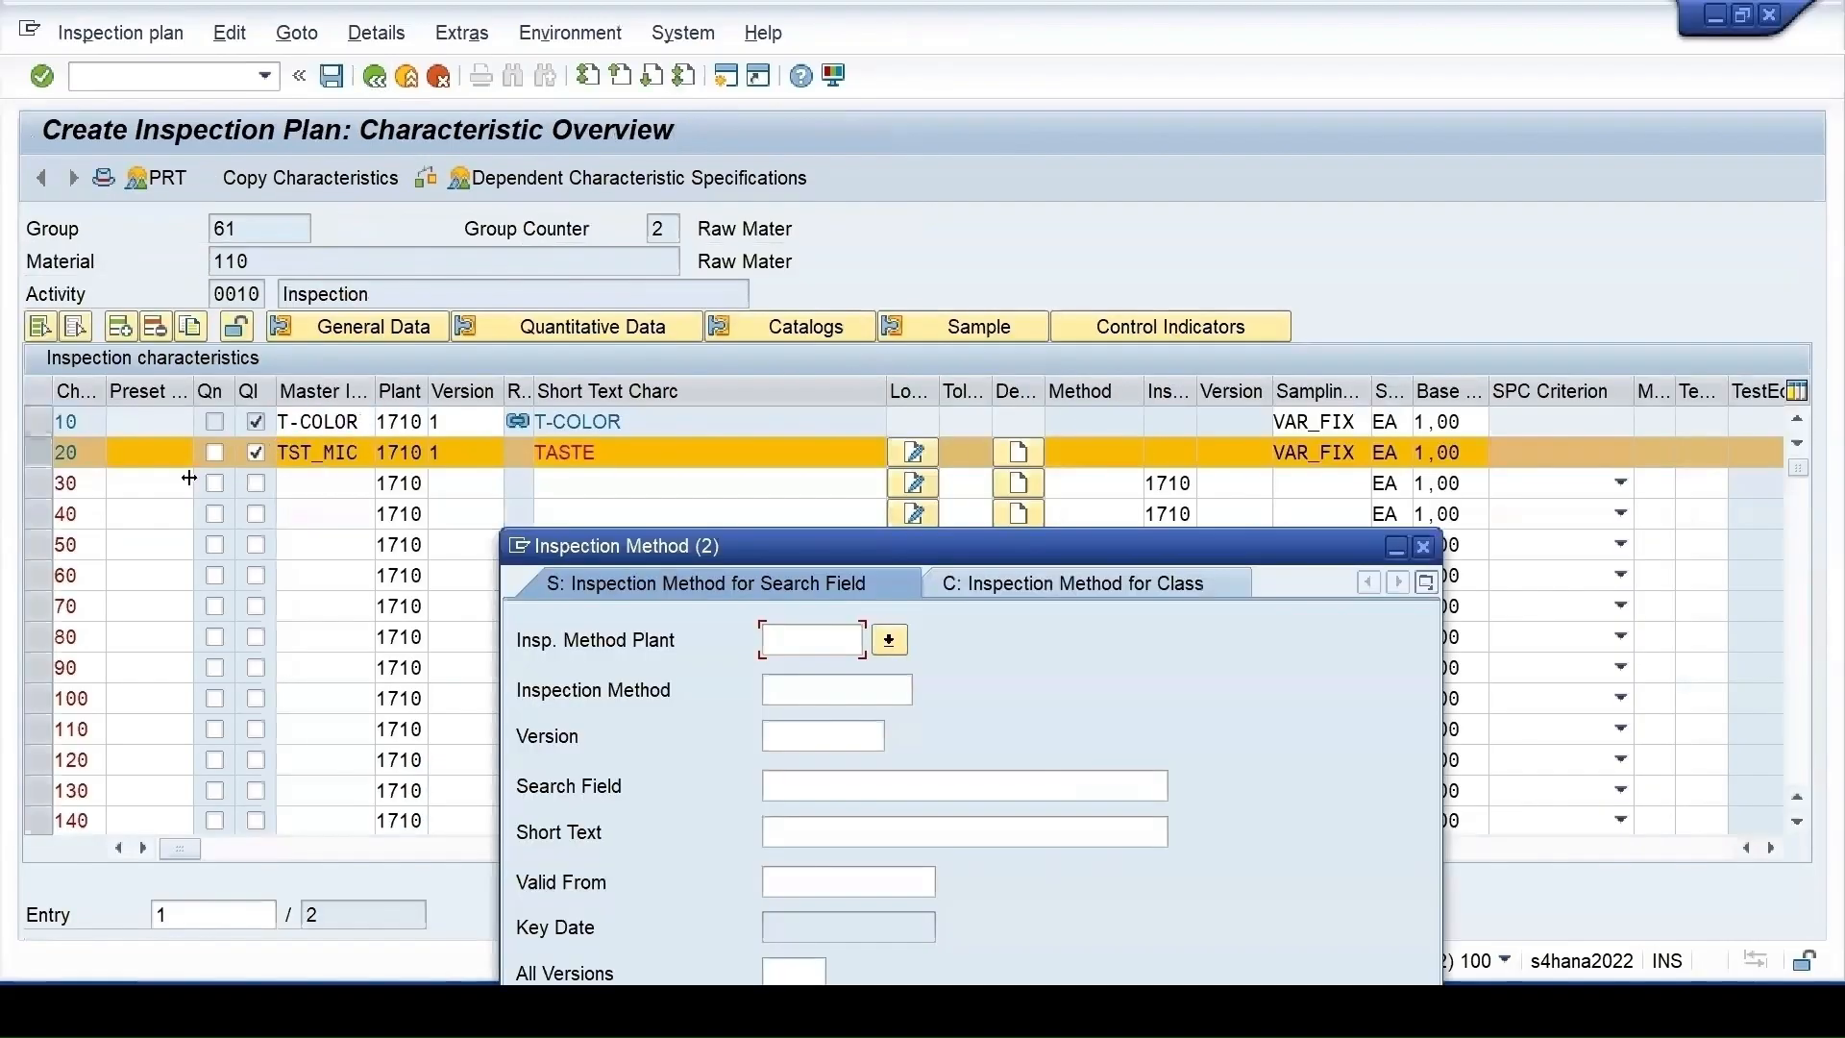
key("Escape")
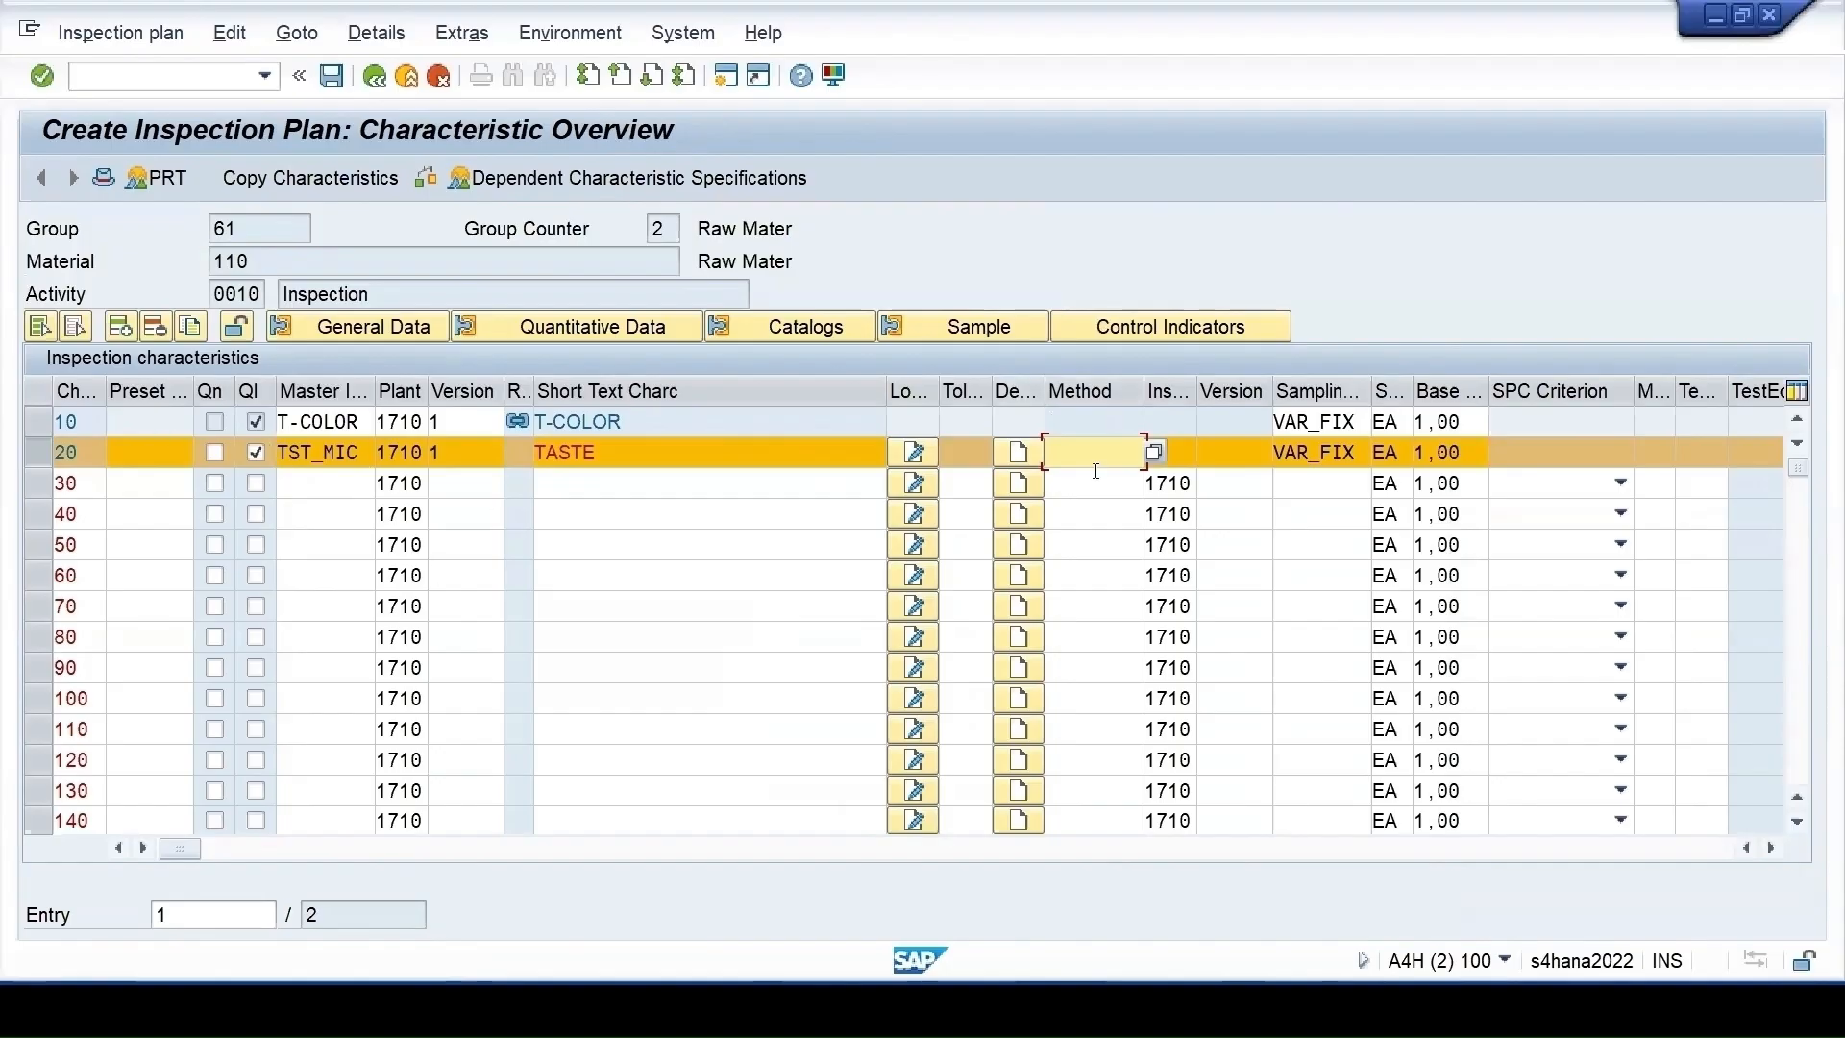
left_click(331, 77)
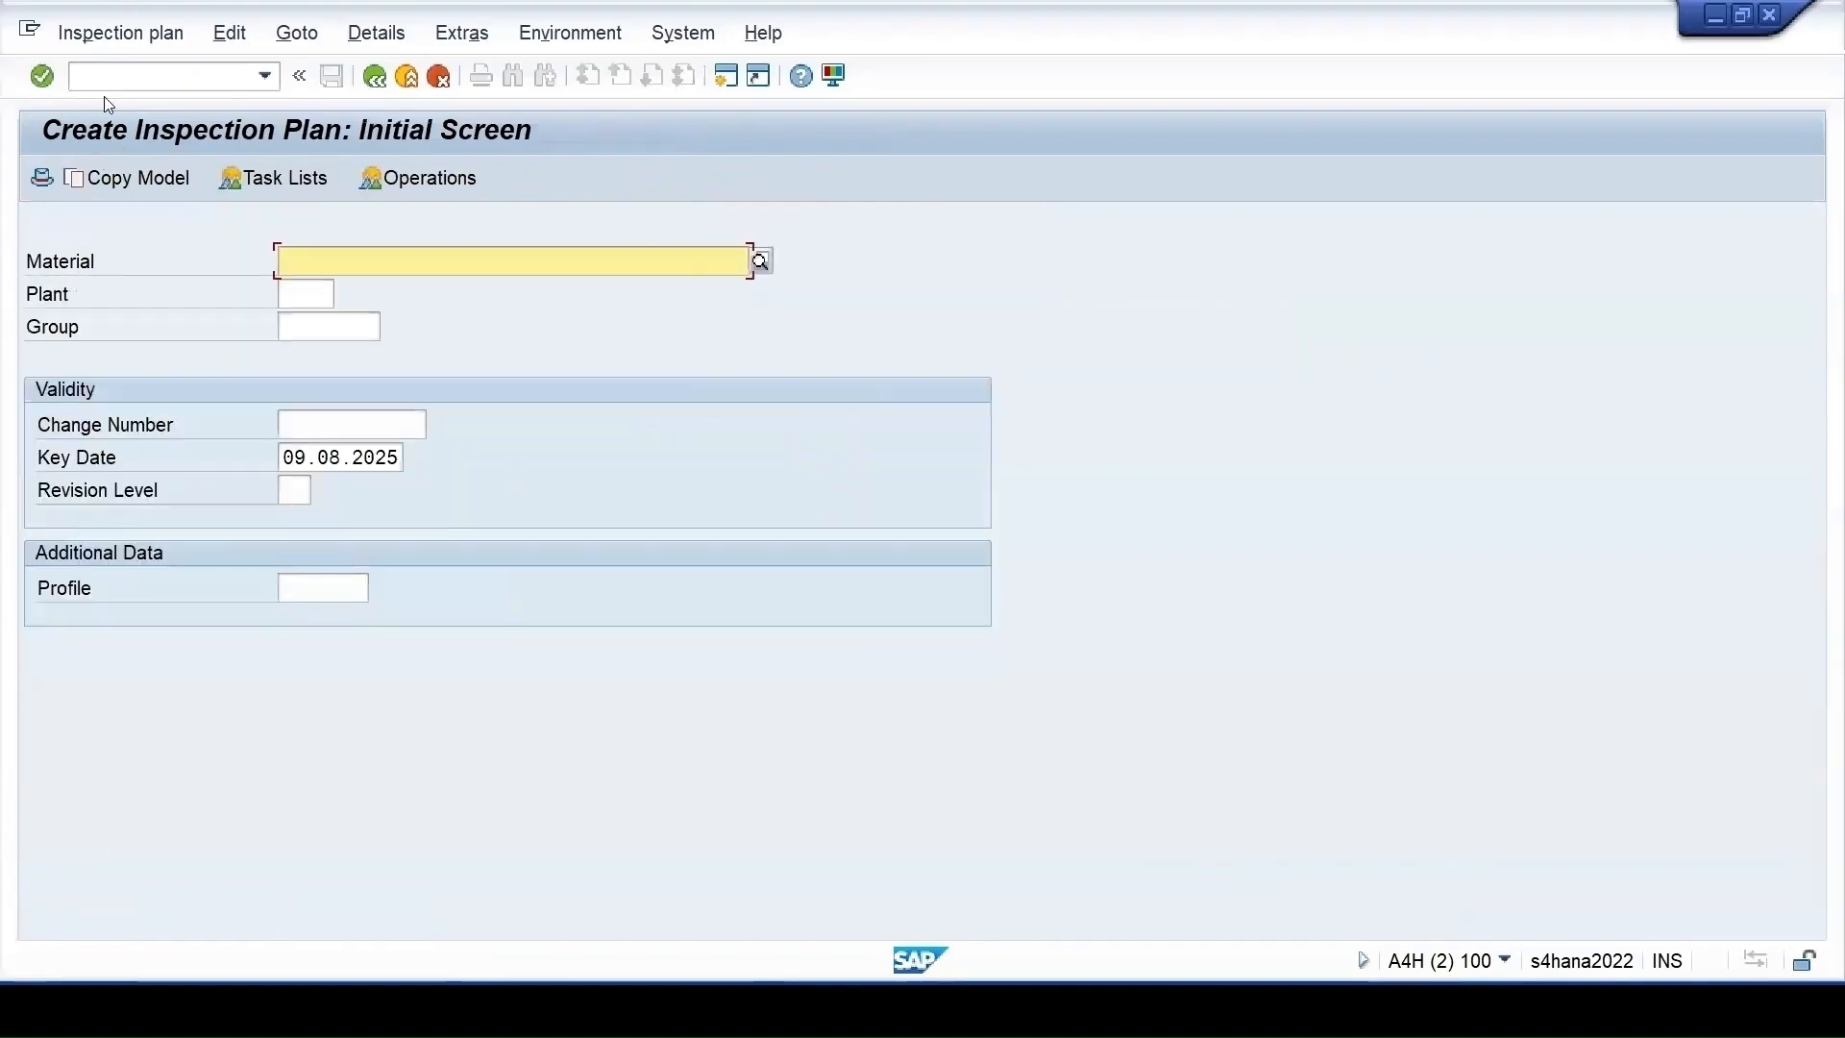